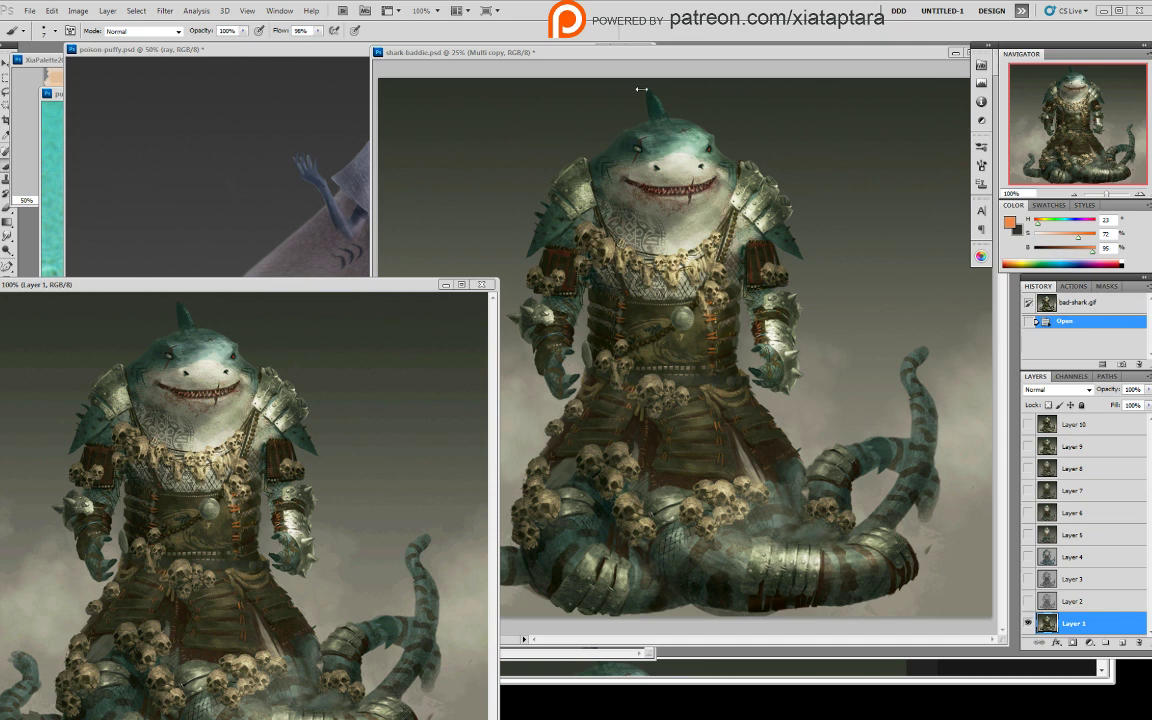
- Arrange the shark-baddie.psd and bad-shark.gif windows so that bad-shark.gif lies fully visible in front
left_click(649, 55)
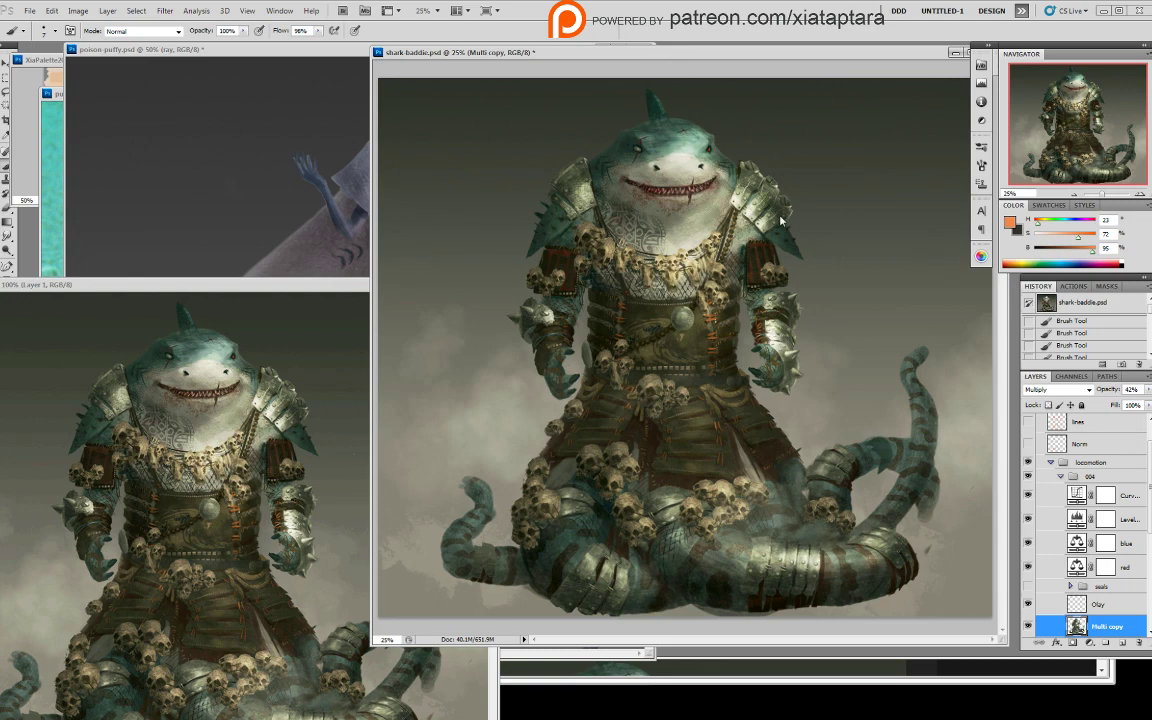
left_click_drag(335, 282, 336, 230)
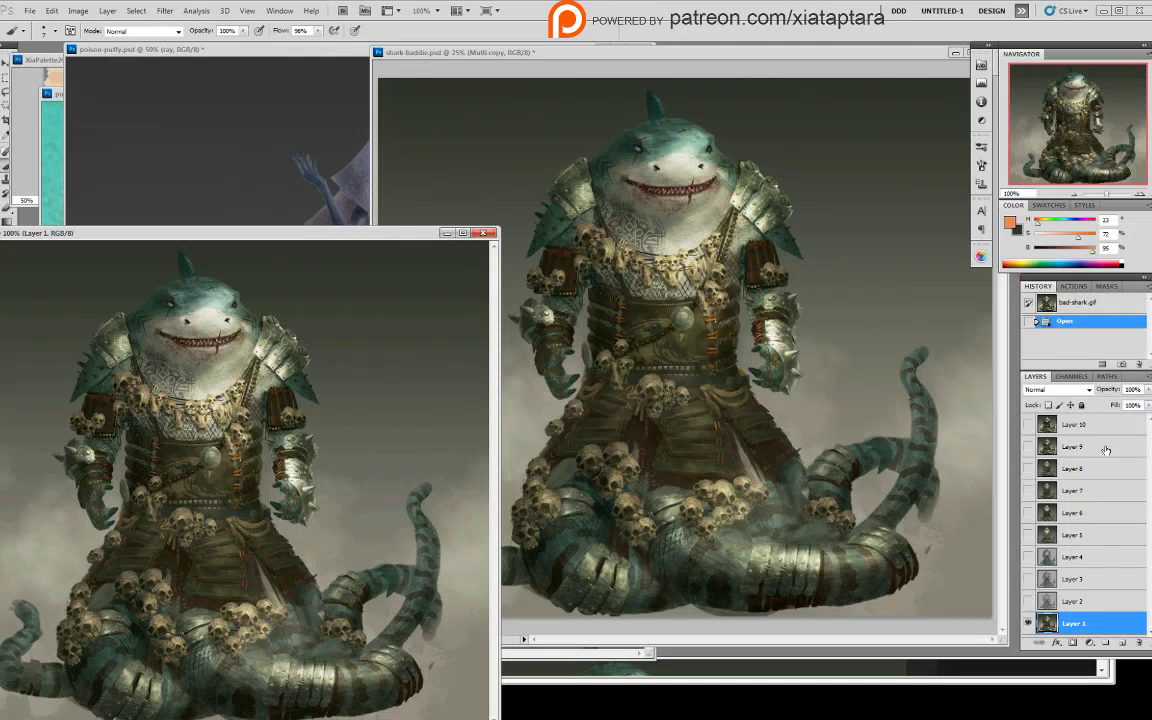
left_click(1010, 463)
left_click(1003, 588)
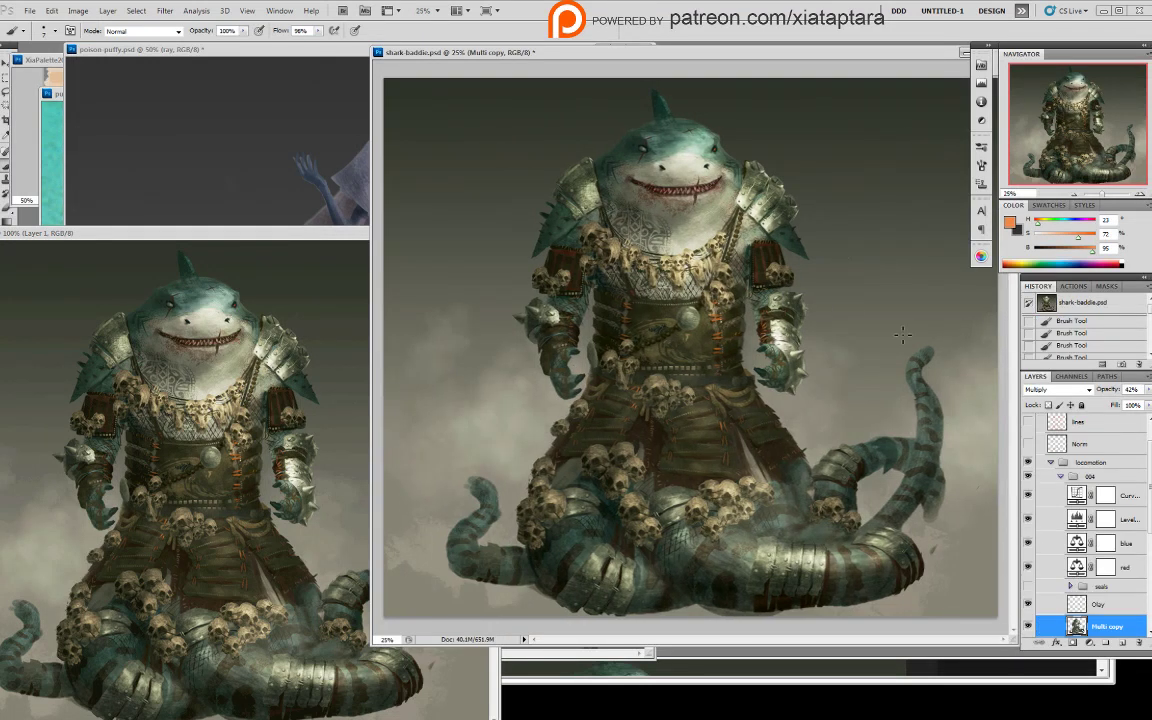
left_click_drag(661, 55, 637, 57)
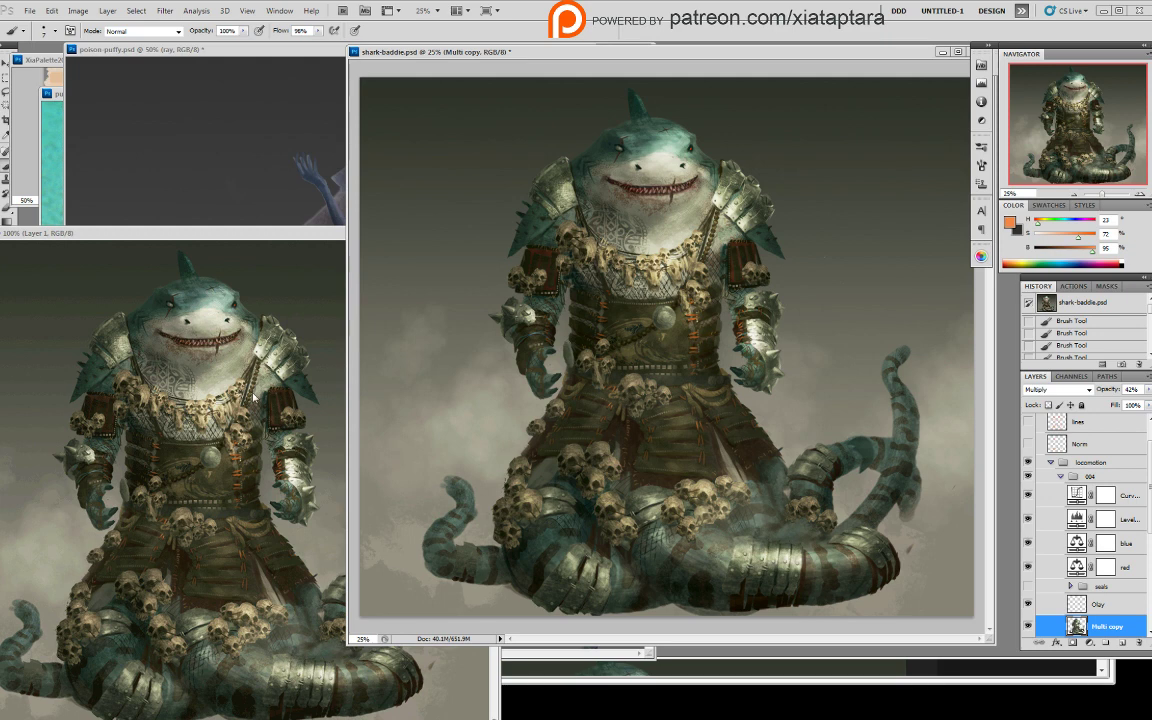
left_click_drag(277, 236, 540, 82)
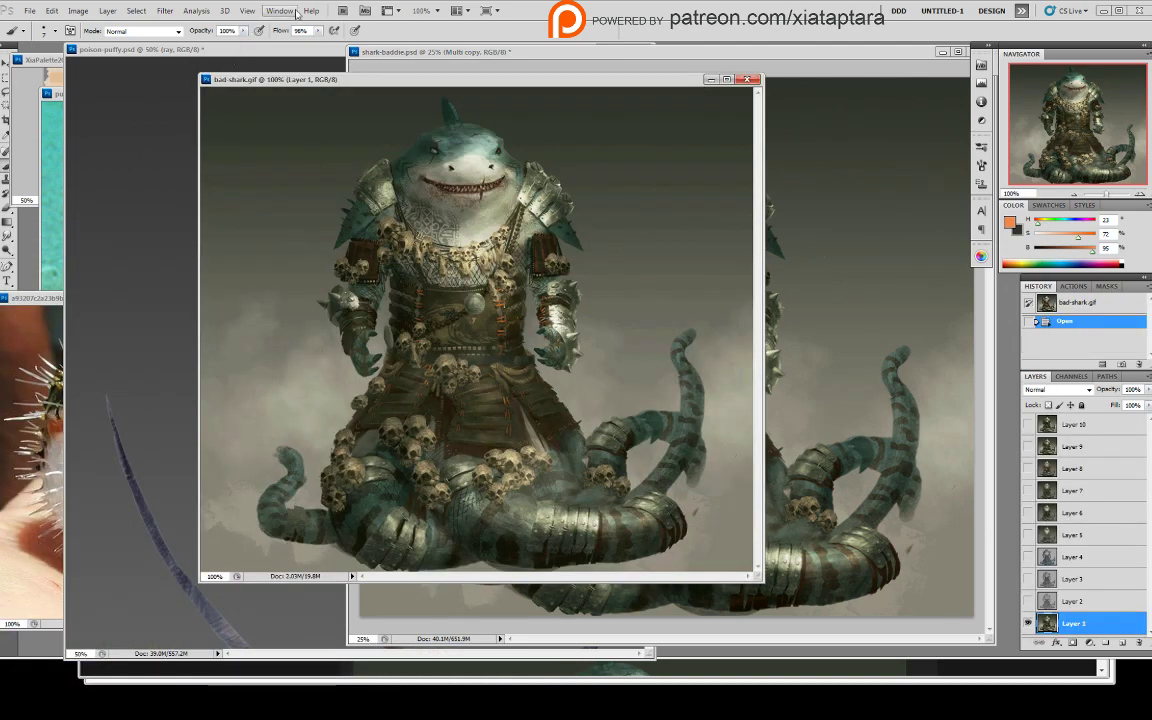
- Show the animation frames of bad-shark.gif and play the process animation
left_click(279, 10)
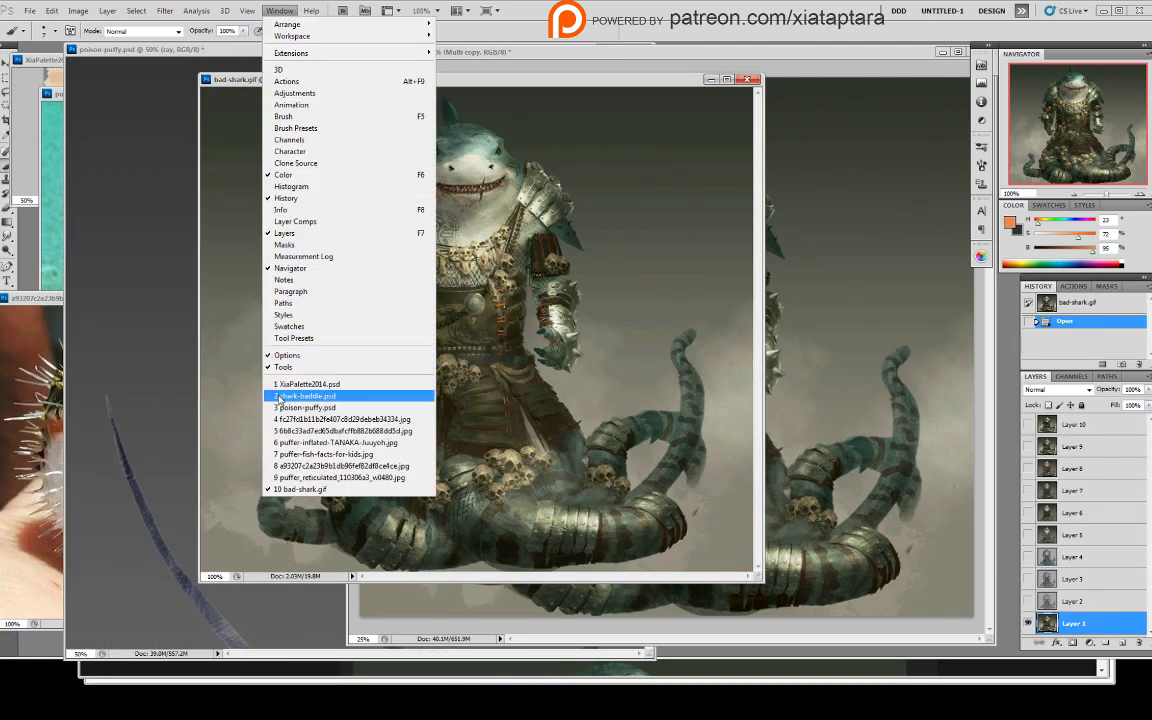
left_click(287, 106)
left_click(566, 70)
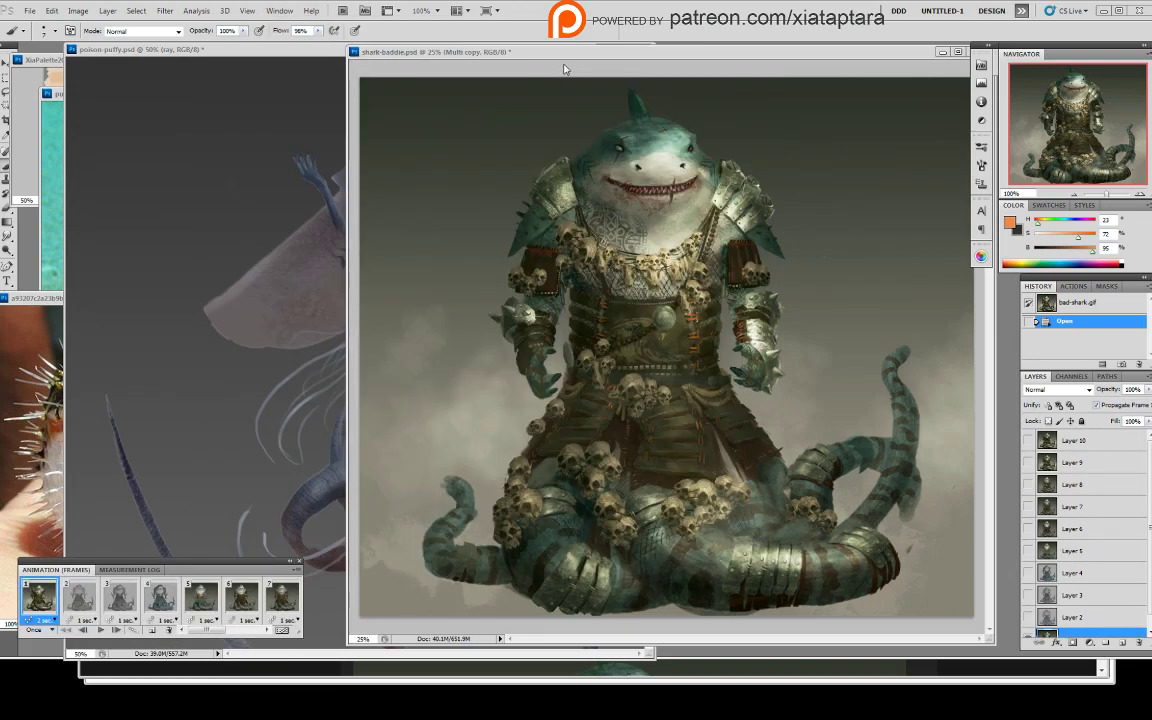
left_click(100, 631)
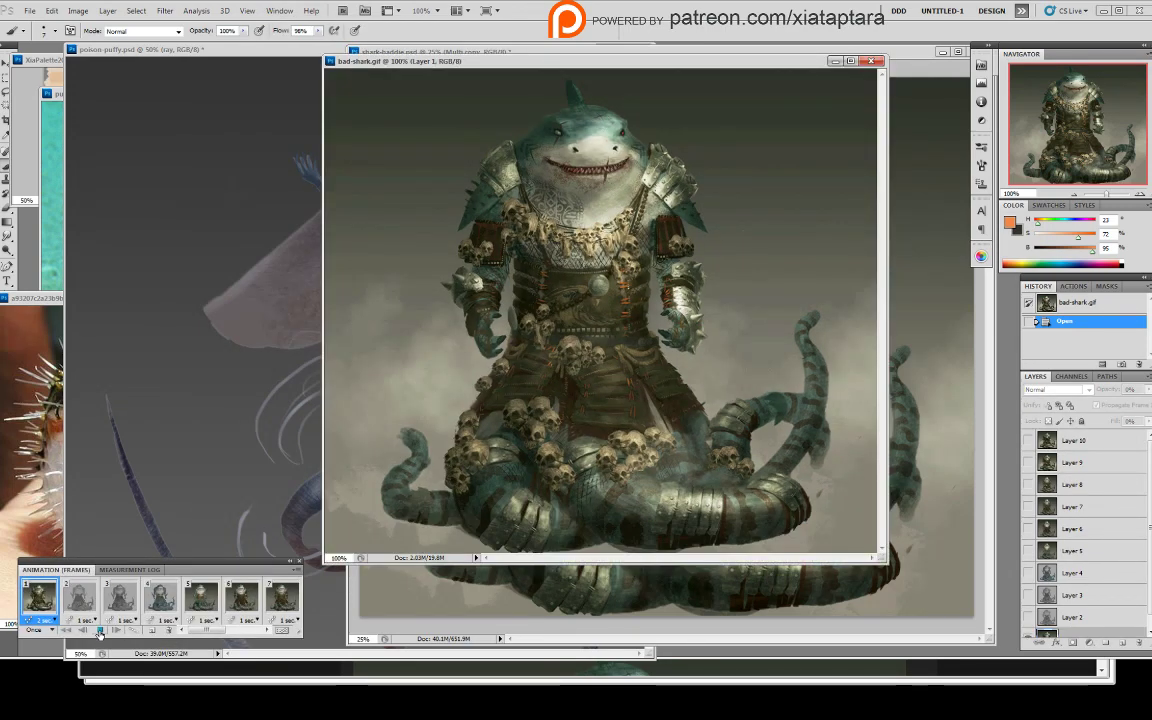
left_click(99, 633)
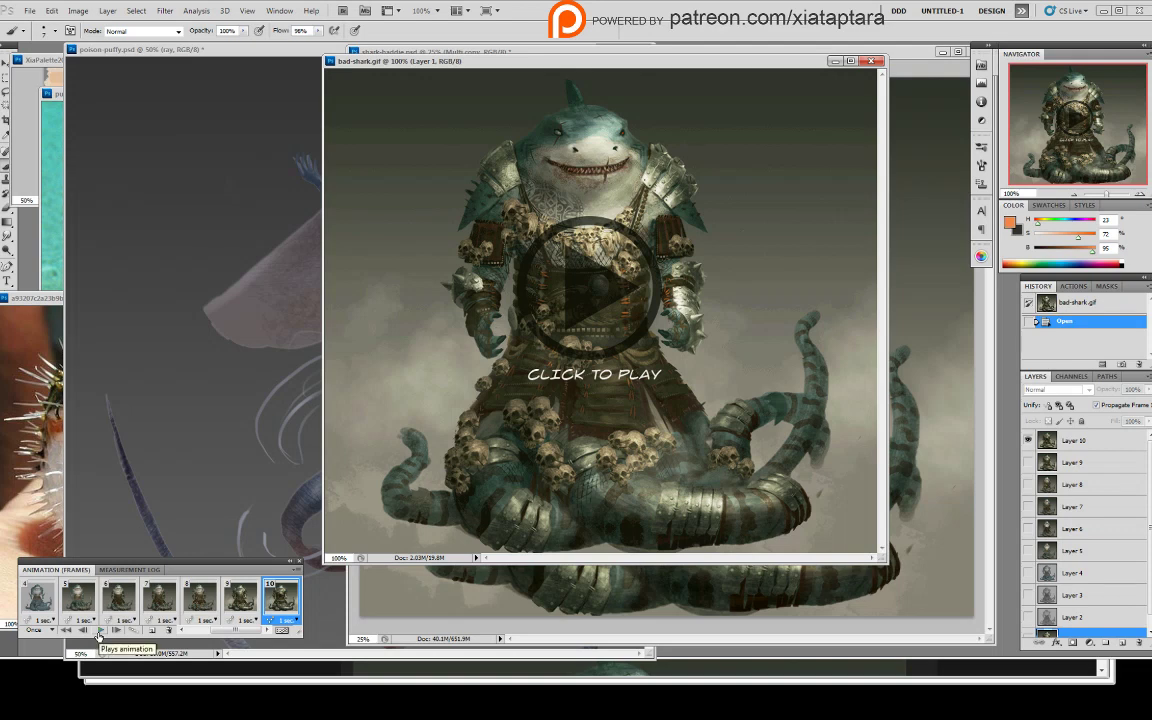
left_click(99, 633)
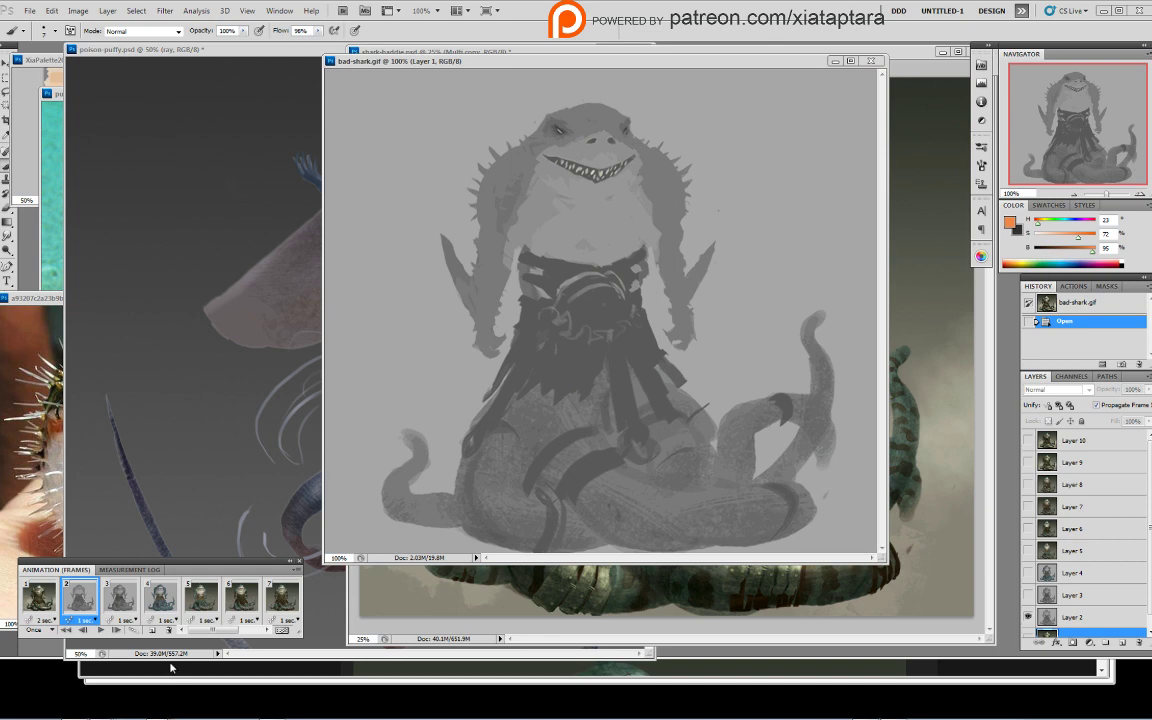
- Switch to the browser and look through the ArtStation challenge submission, from the Shark attack post down to the earlier villain sketches
left_click(170, 667)
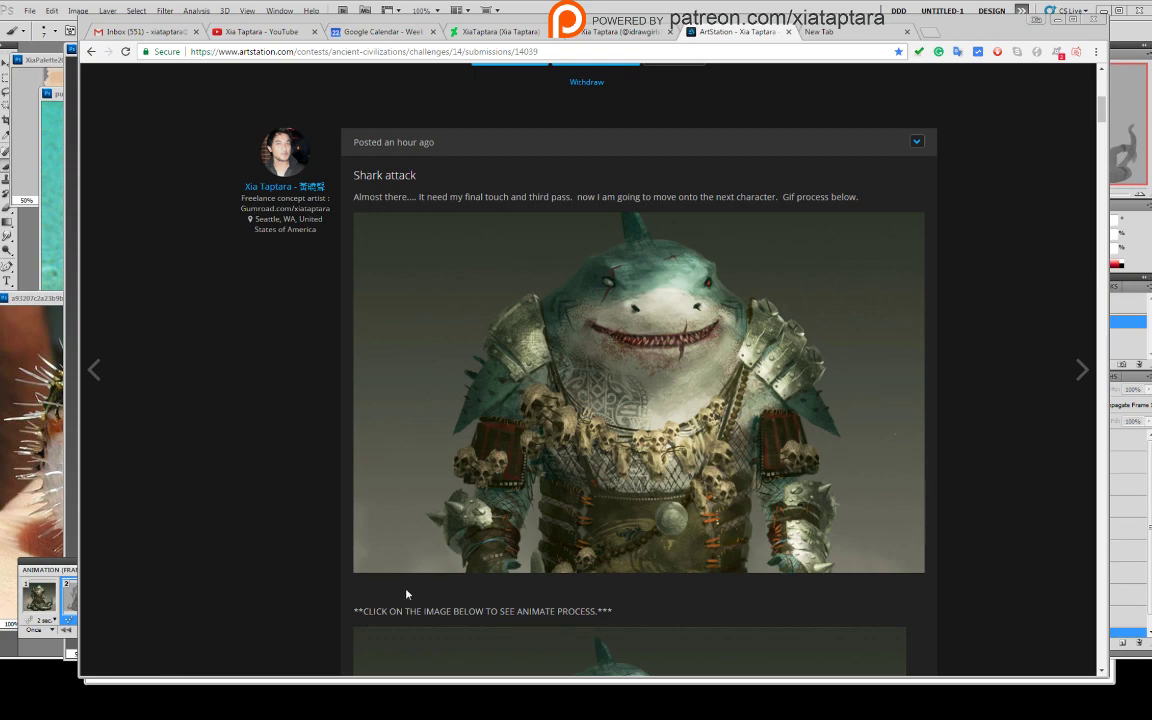
scroll(993, 521, "down", 3)
scroll(993, 521, "down", 3)
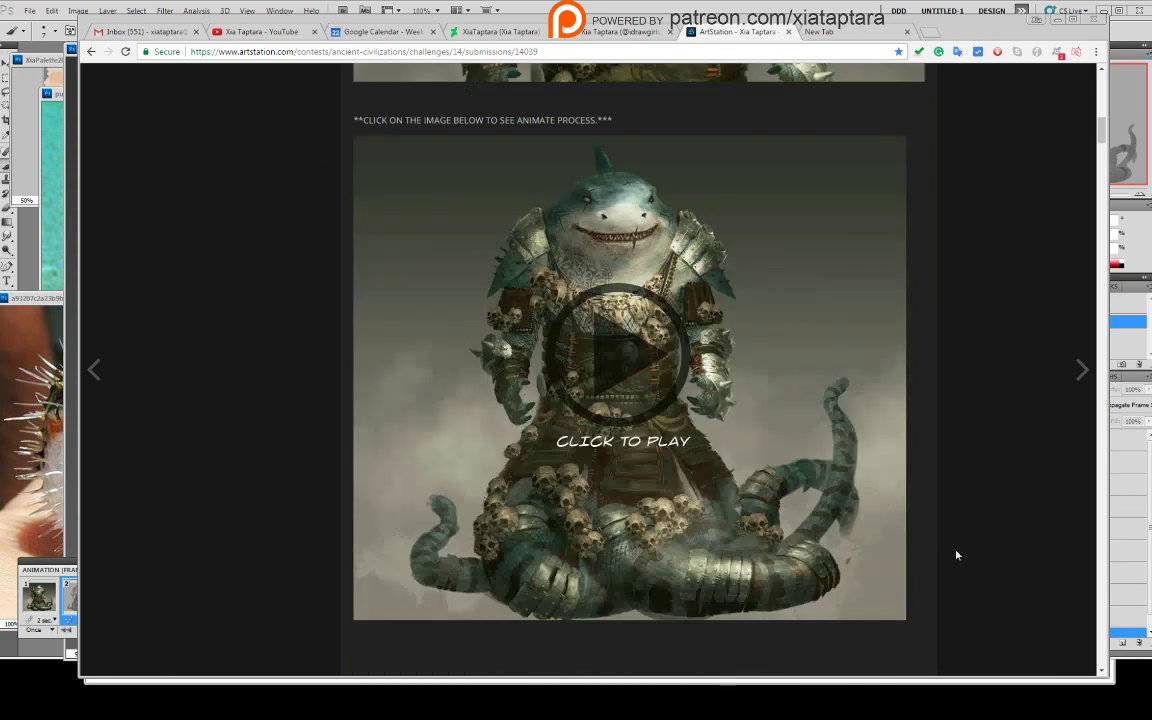
scroll(954, 553, "up", 7)
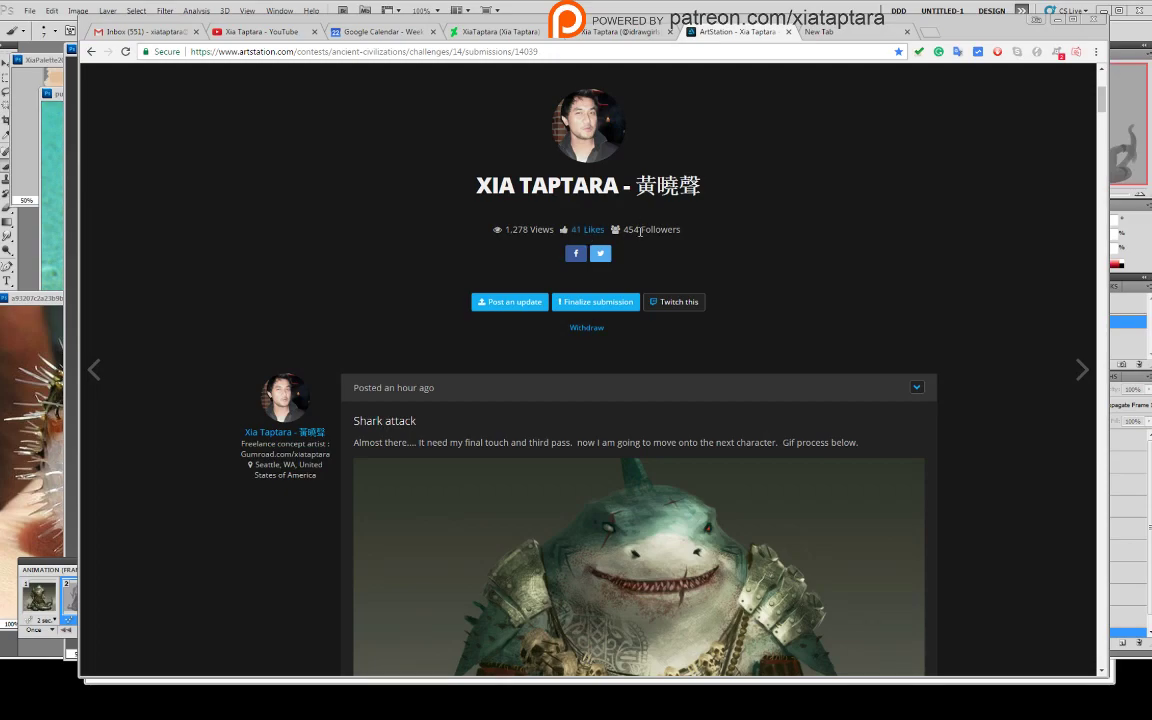
scroll(1096, 540, "down", 3)
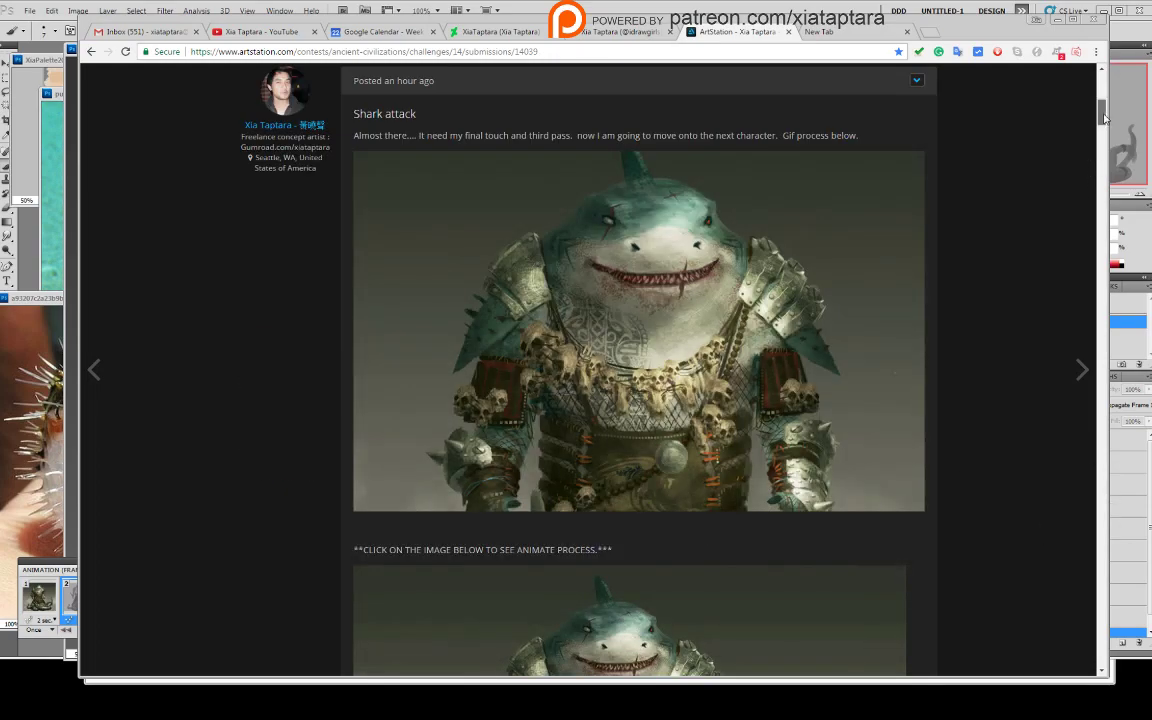
scroll(1040, 190, "down", 20)
scroll(1078, 212, "down", 20)
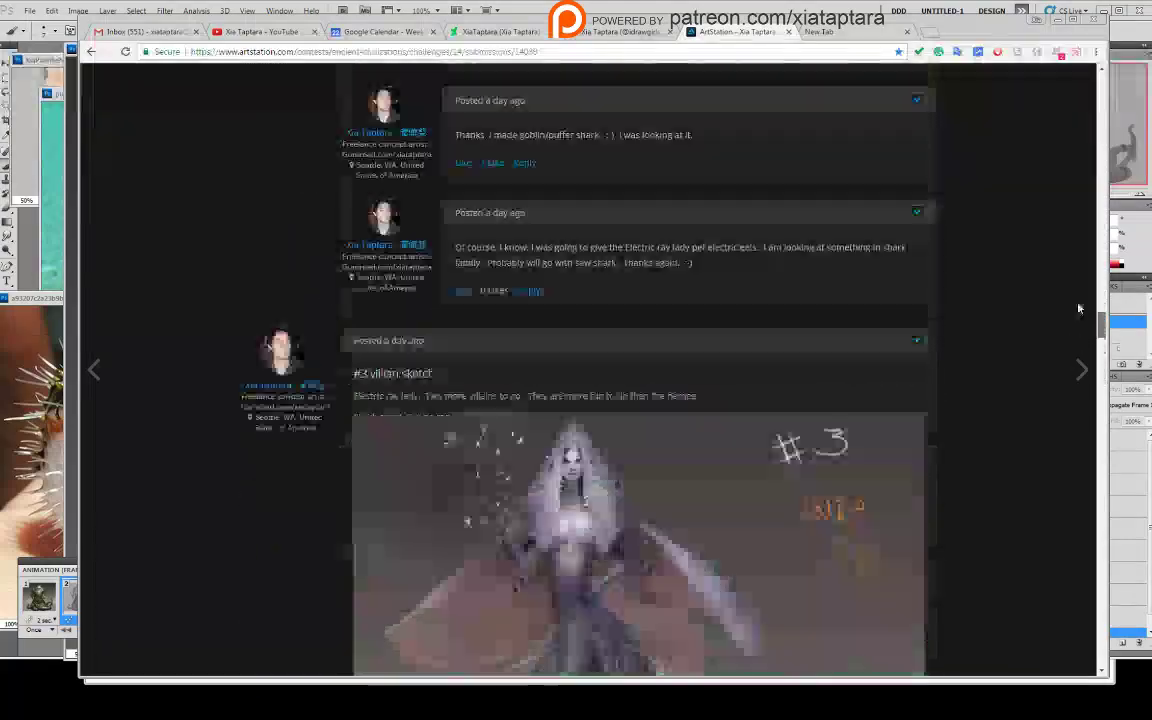
mouse_move(1079, 308)
left_mouse_down()
mouse_move(1084, 86)
mouse_move(1067, 172)
mouse_move(1068, 331)
left_mouse_up()
scroll(1067, 331, "up", 20)
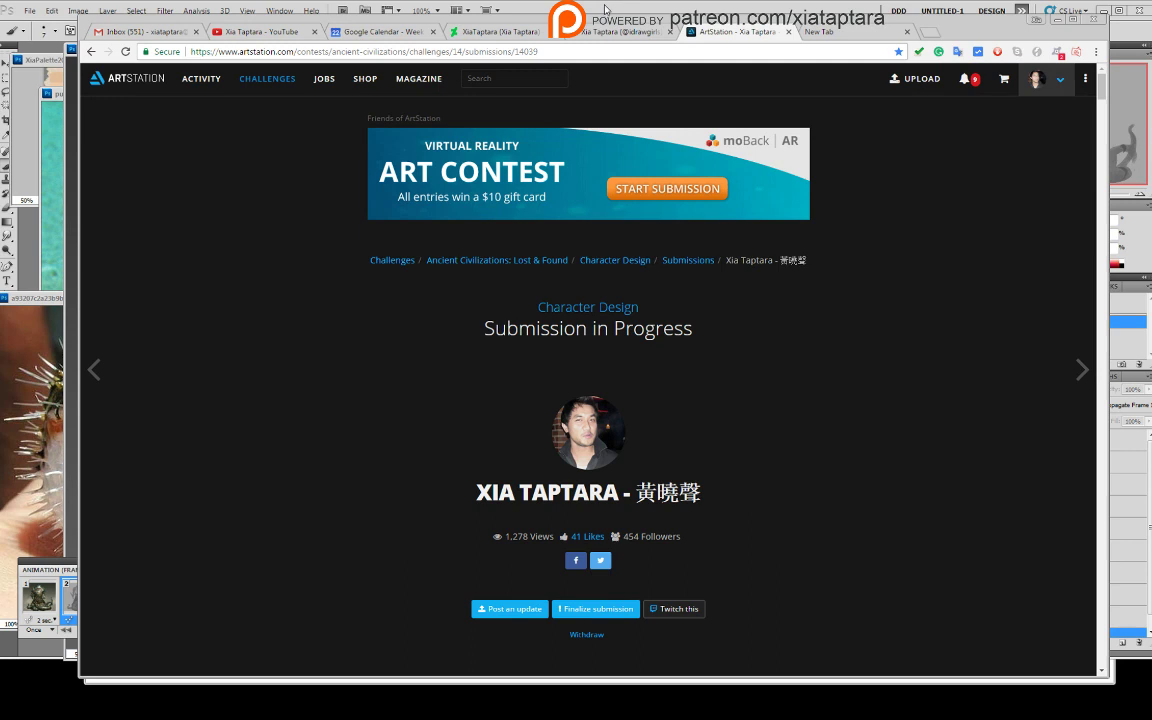
- Return to Photoshop, hide the animation frames and close bad-shark.gif without saving it
double_click(546, 9)
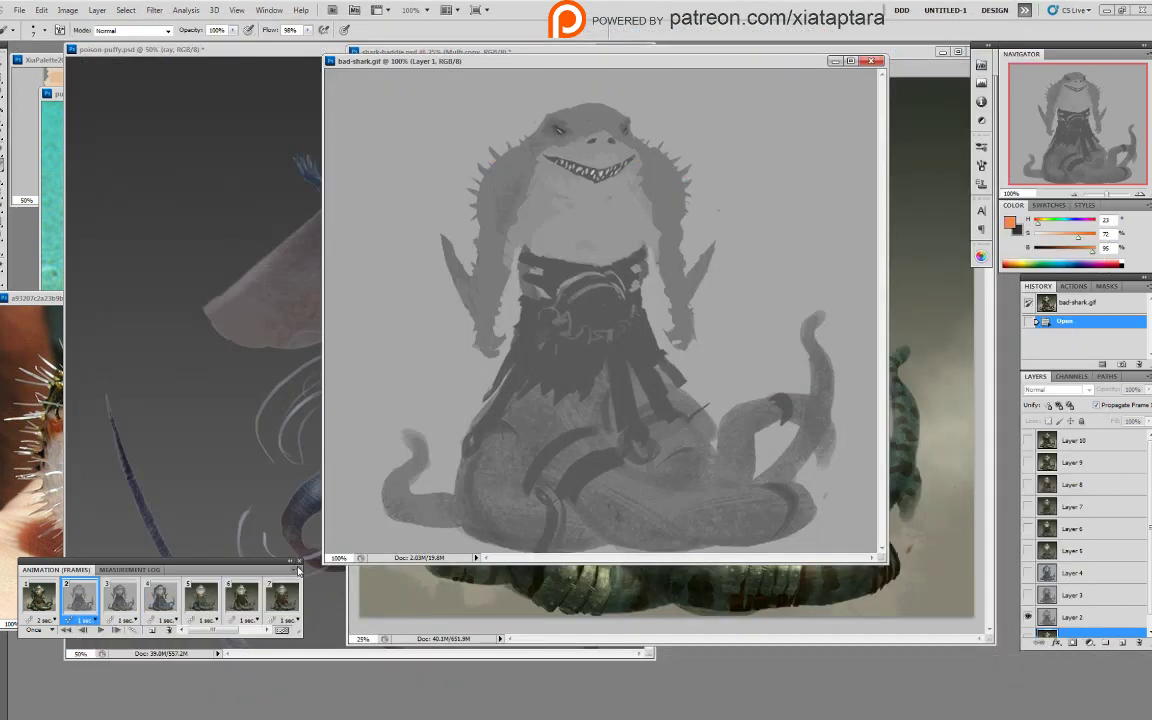
left_click(299, 561)
left_click(871, 61)
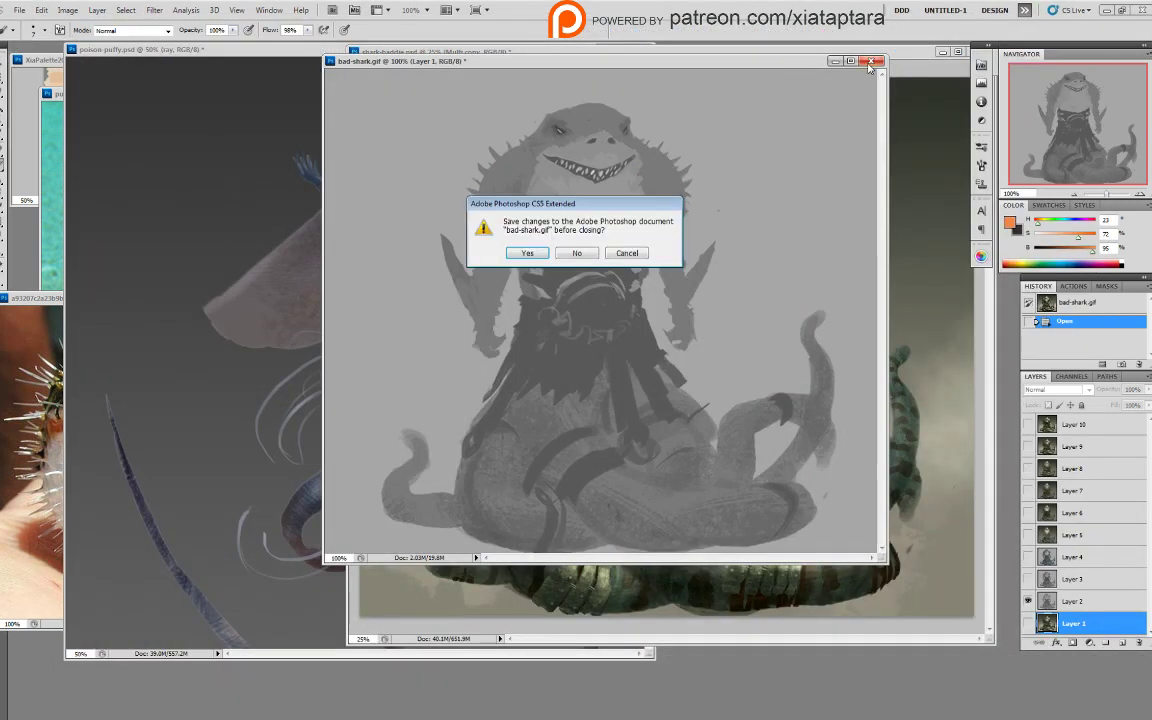
left_click(582, 252)
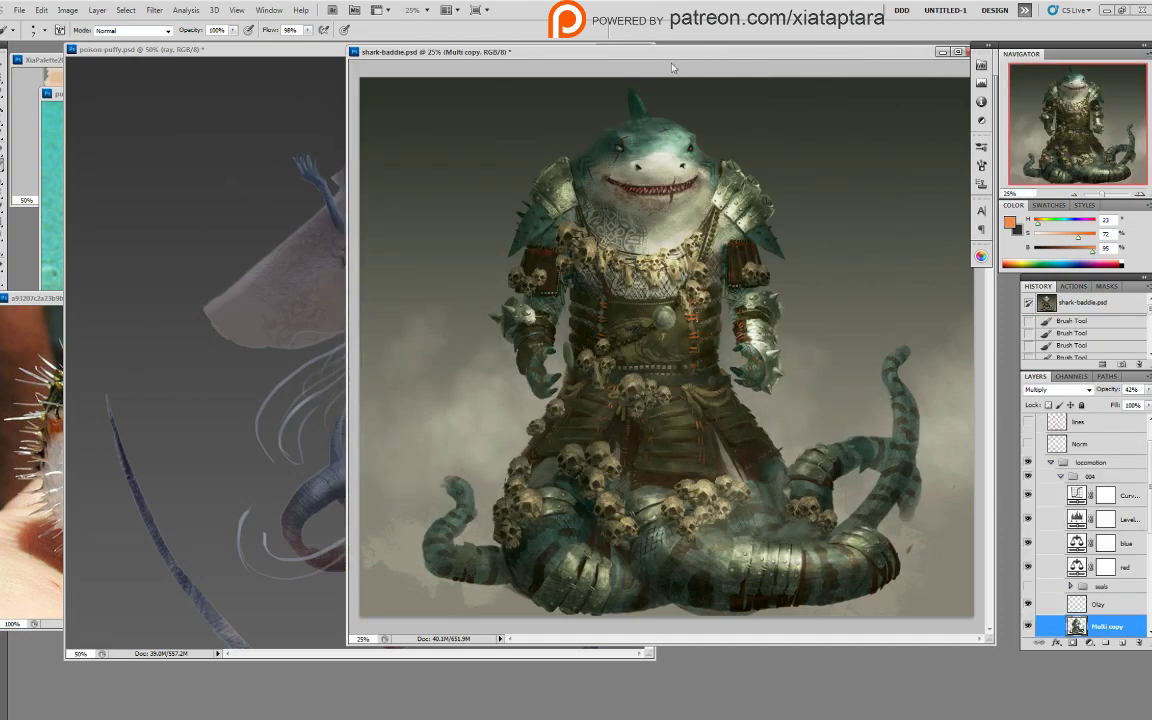
- Slightly enlarge and reposition the shark-baddie.psd window, and restore the program window from its maximized size
left_click_drag(703, 55, 656, 64)
left_click_drag(947, 654, 992, 671)
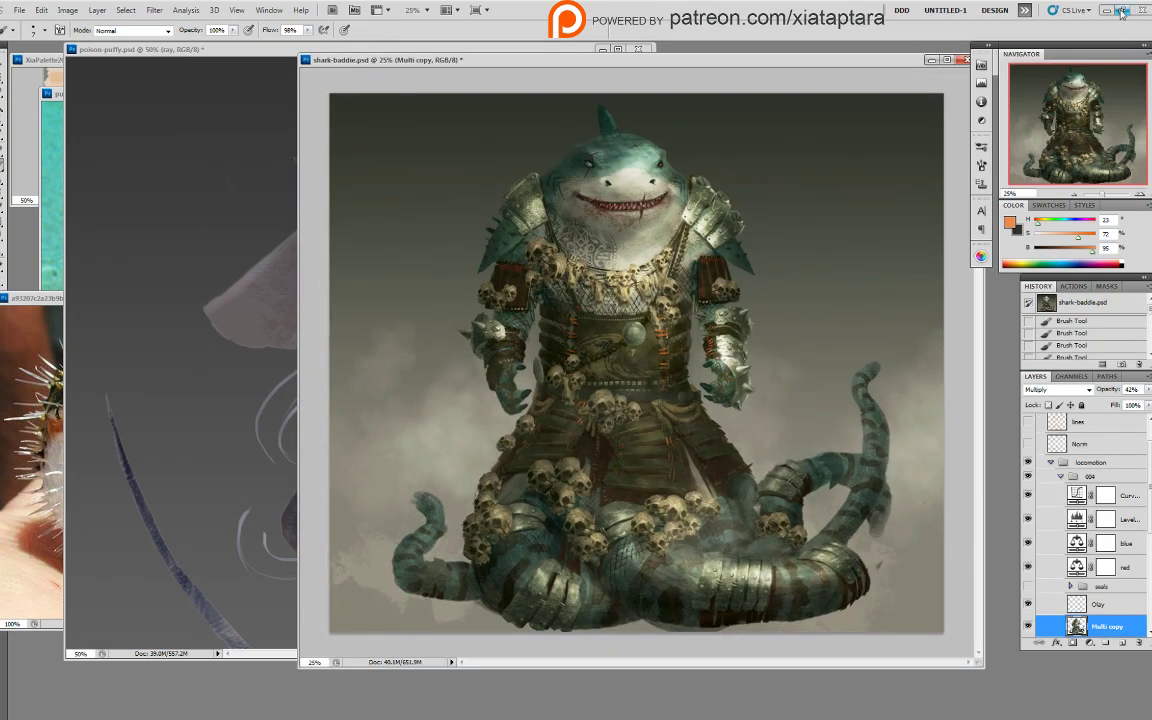
left_click(1122, 12)
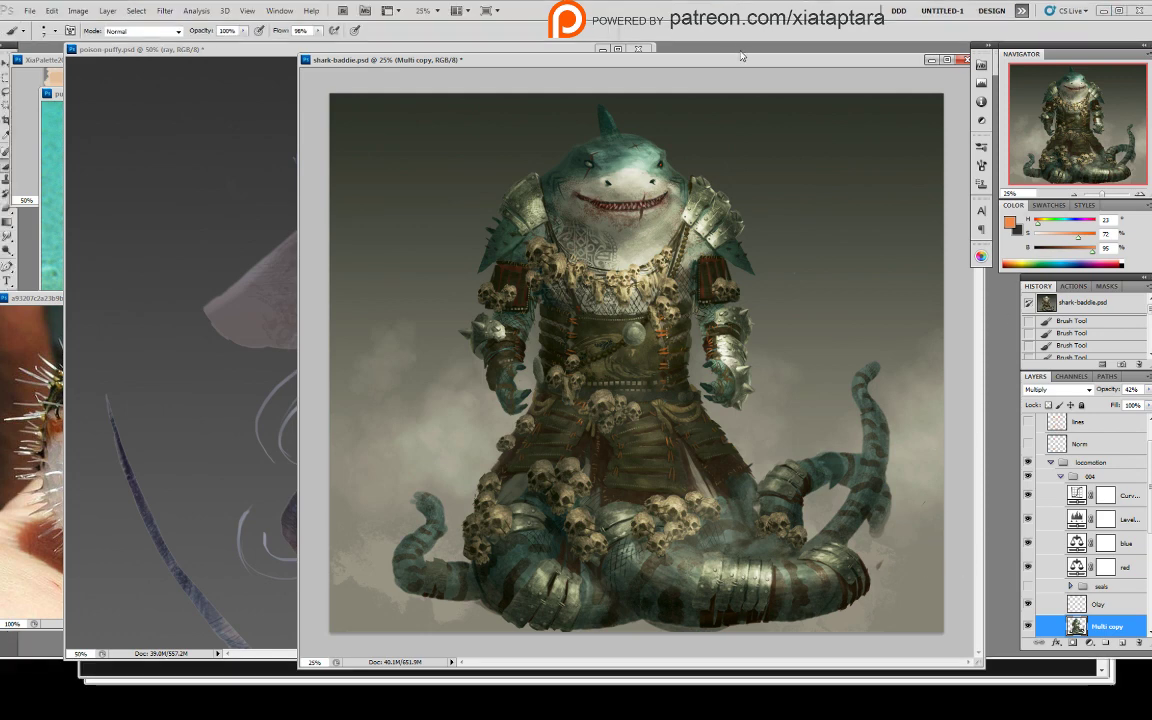
left_click_drag(741, 56, 741, 45)
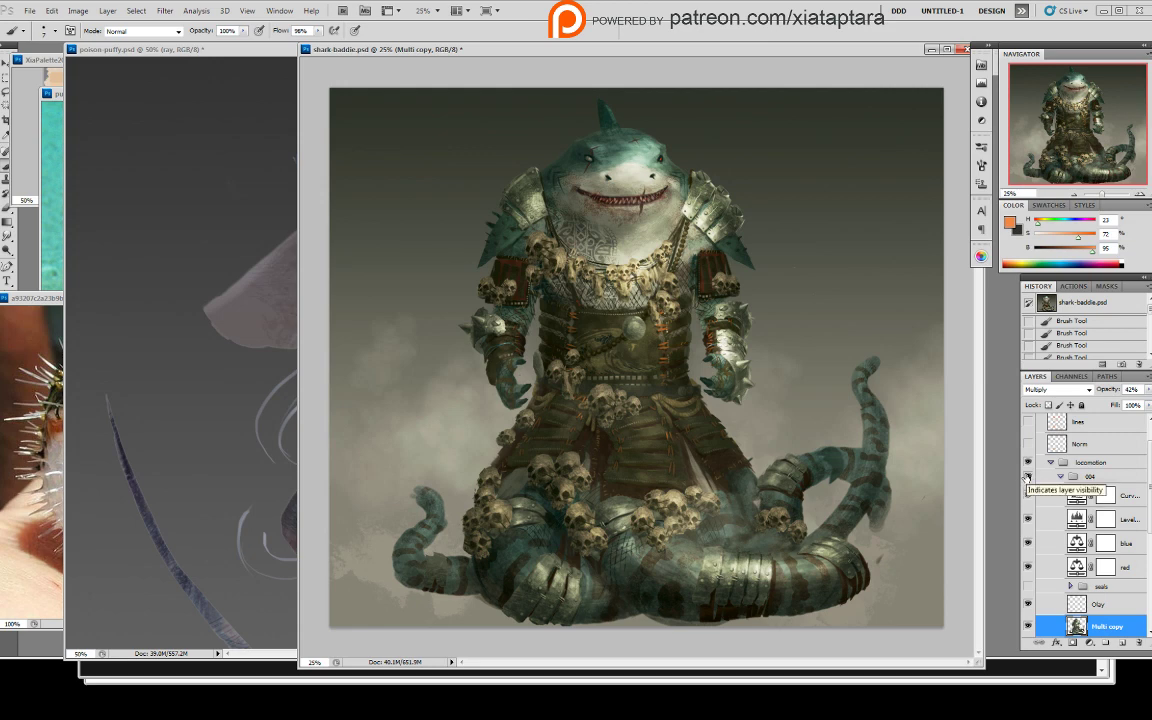
left_click(1027, 477)
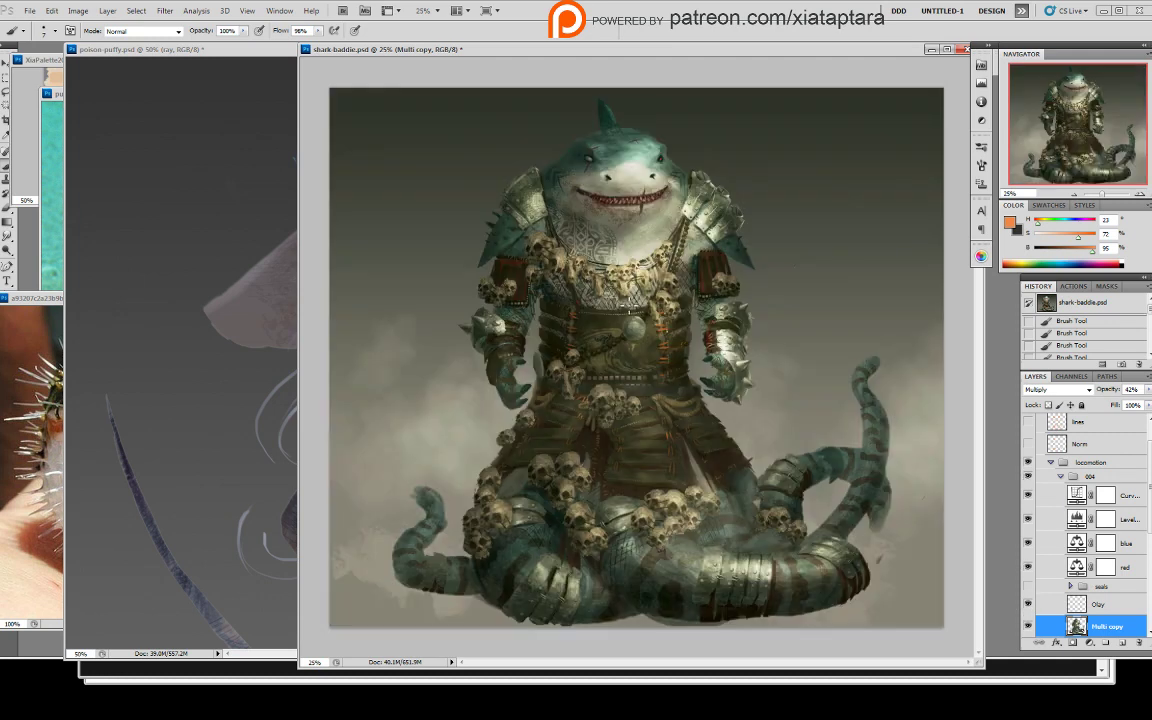
left_click_drag(563, 48, 576, 48)
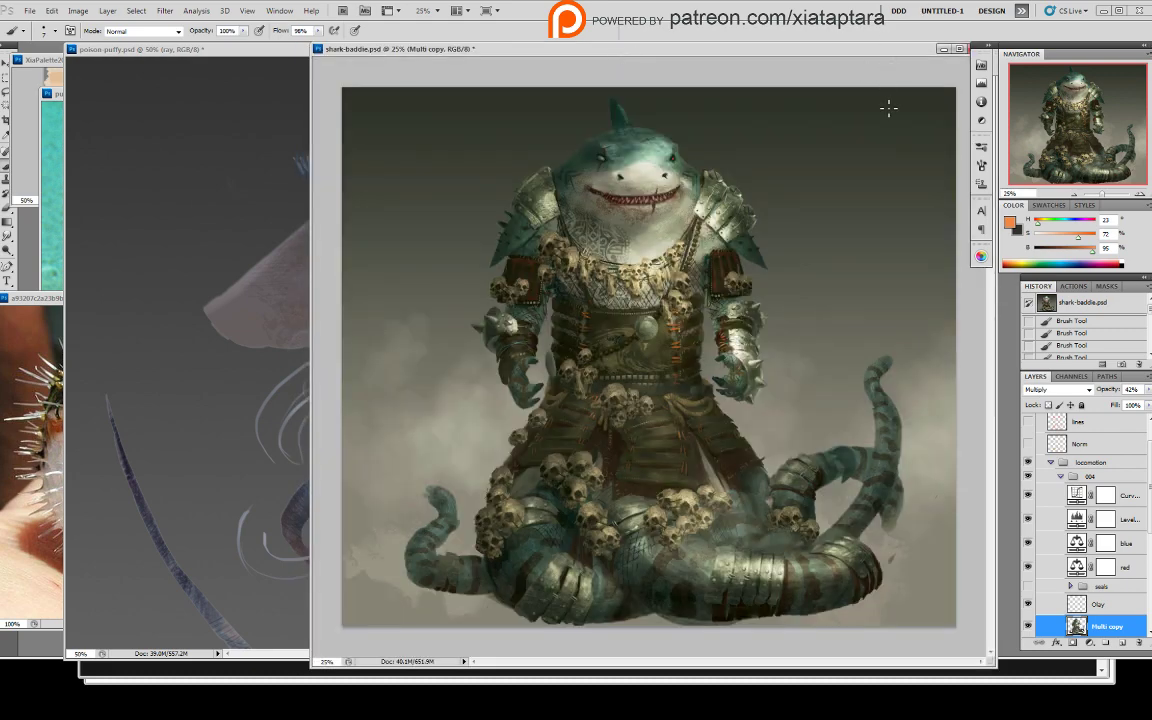
- Bring poison-puffy.psd to the front, widen its window and recentre the ray character in it
left_click(220, 49)
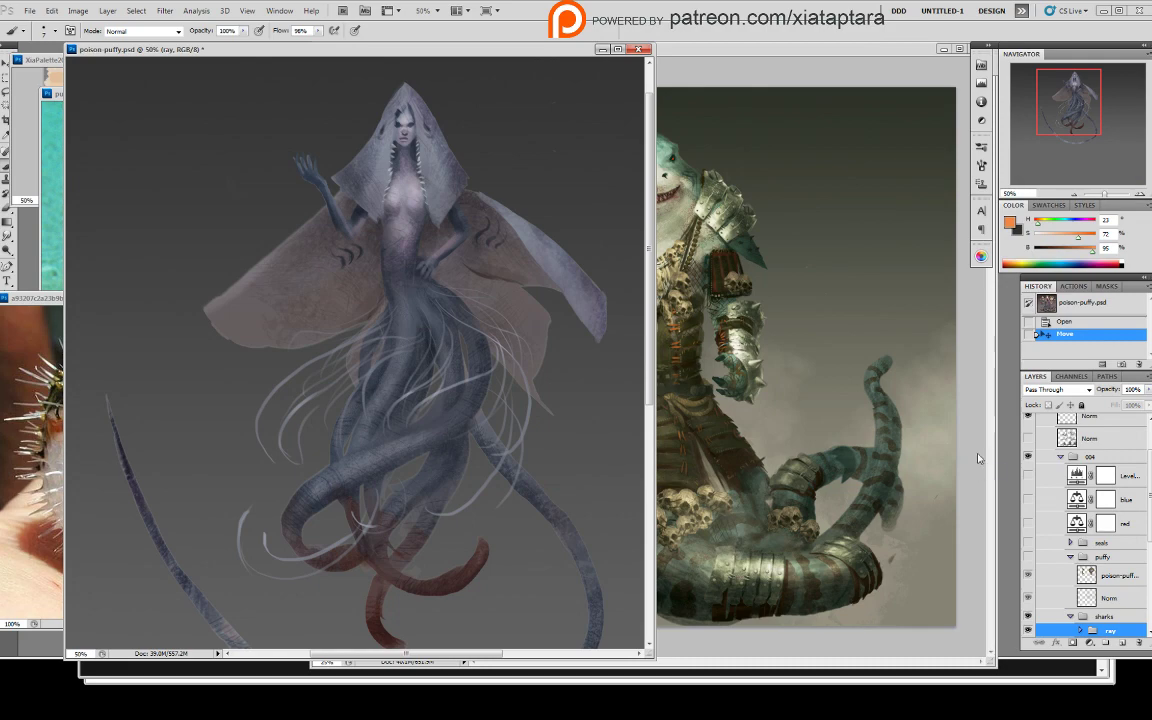
left_click_drag(652, 657, 768, 649)
left_click_drag(625, 489, 700, 490)
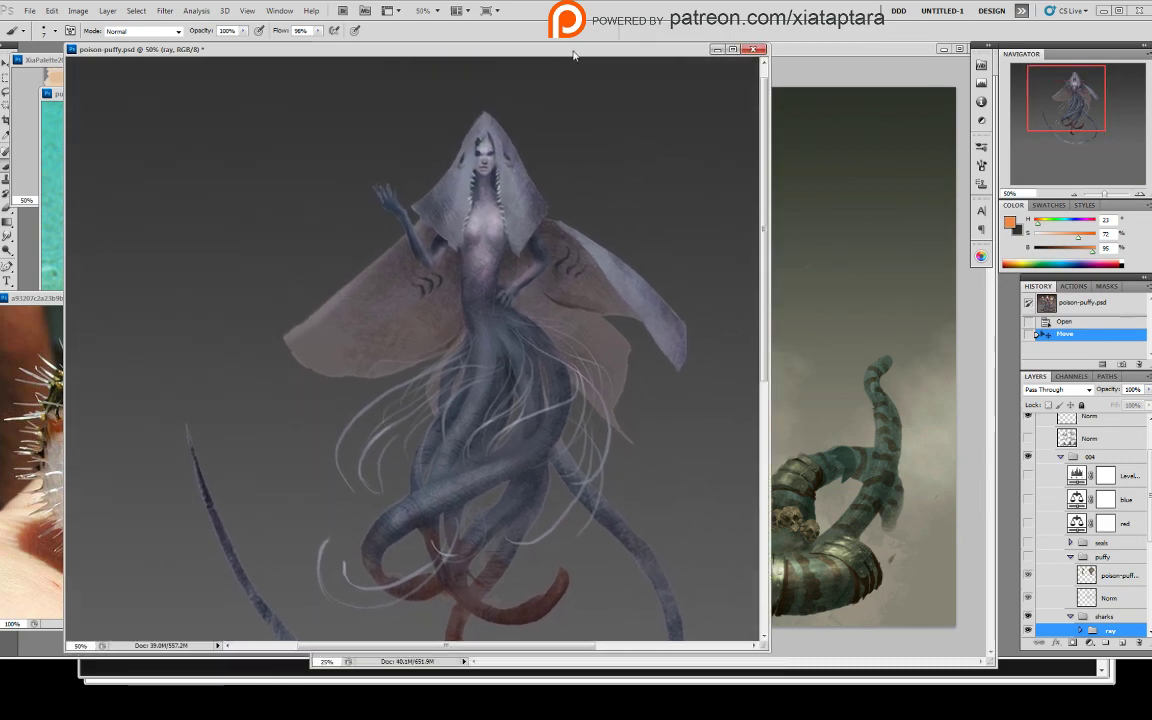
key("ctrl+Tab")
key("ctrl+Tab")
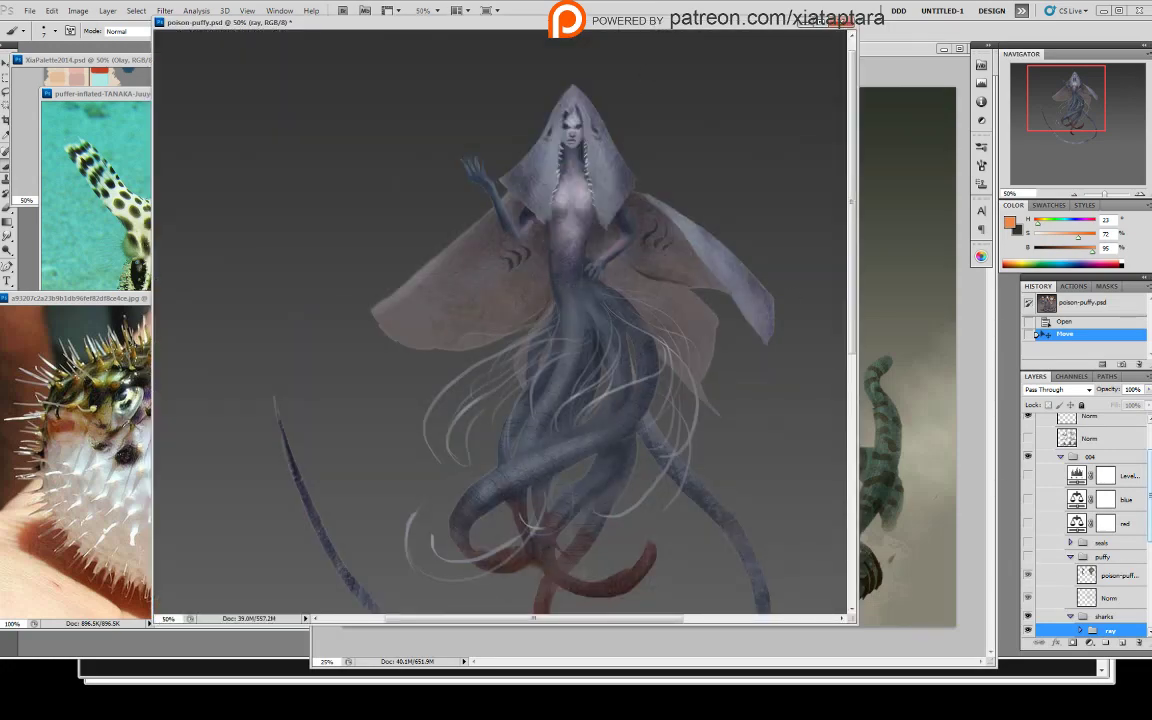
- Expand the ray group and show its upper Norm layers with the sparks and the mist
scroll(1098, 558, "down", 3)
left_click(1080, 546)
left_click(1028, 565)
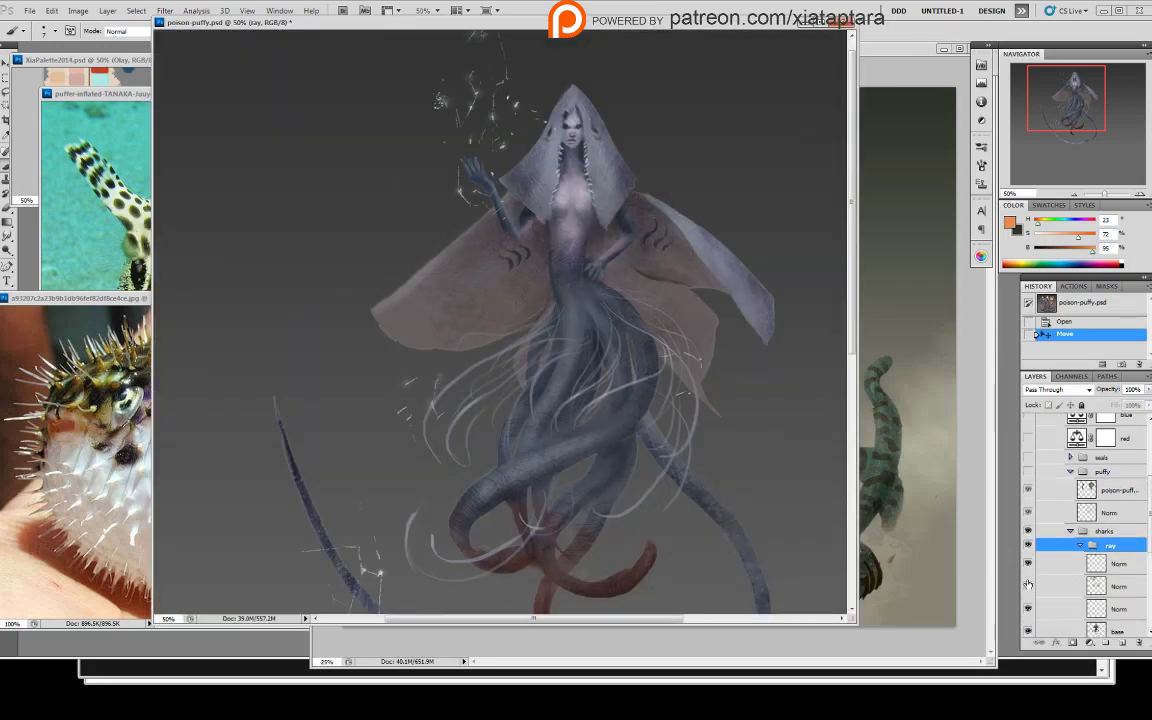
left_click(1028, 587)
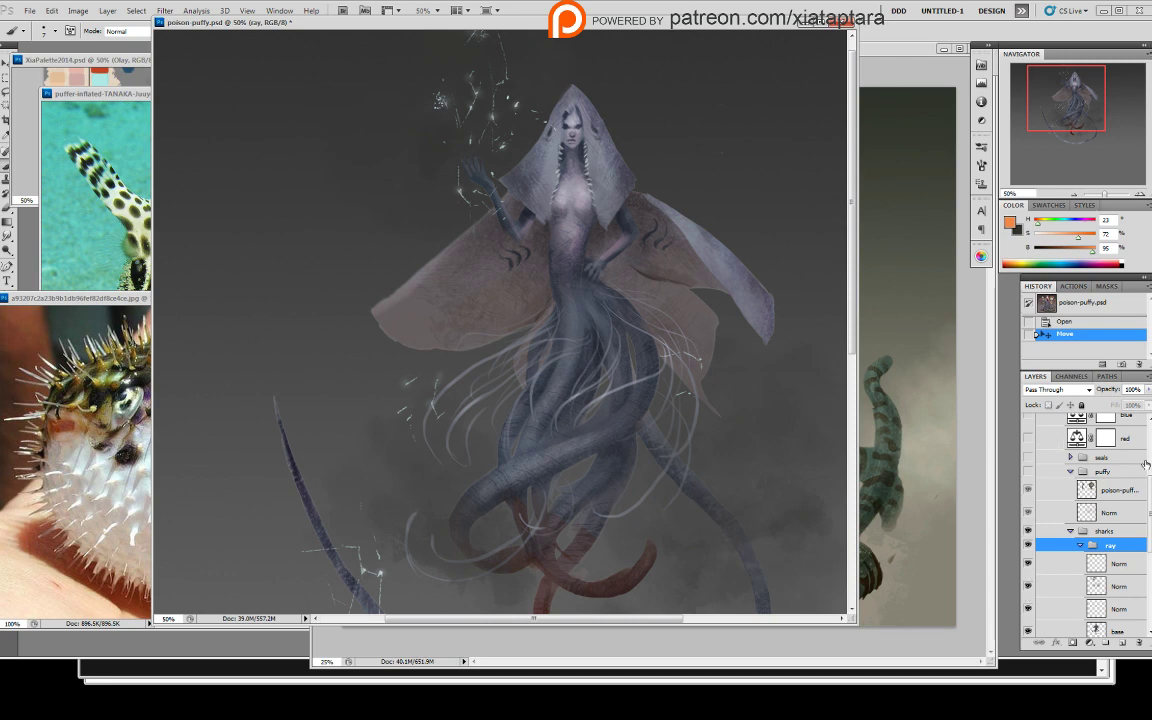
- Show the Levels and blue adjustment layers in the 004 group to tint the ray painting green
left_click_drag(1150, 513, 1150, 480)
left_click(1029, 510)
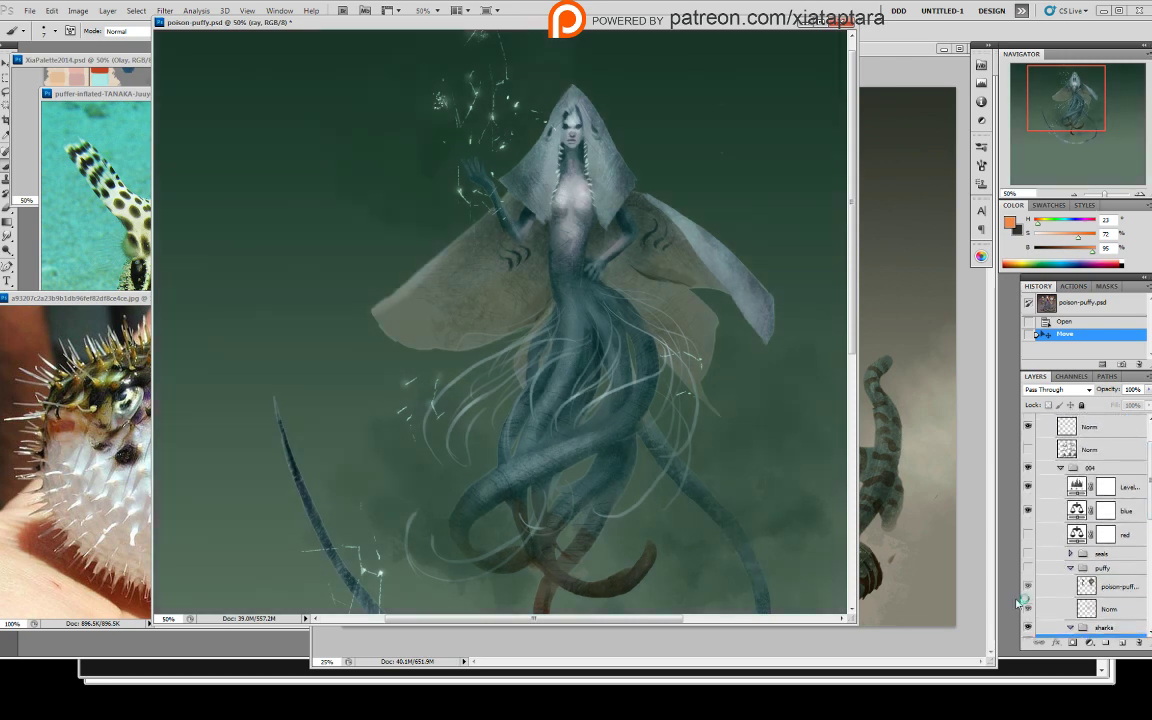
left_click_drag(639, 364, 565, 397)
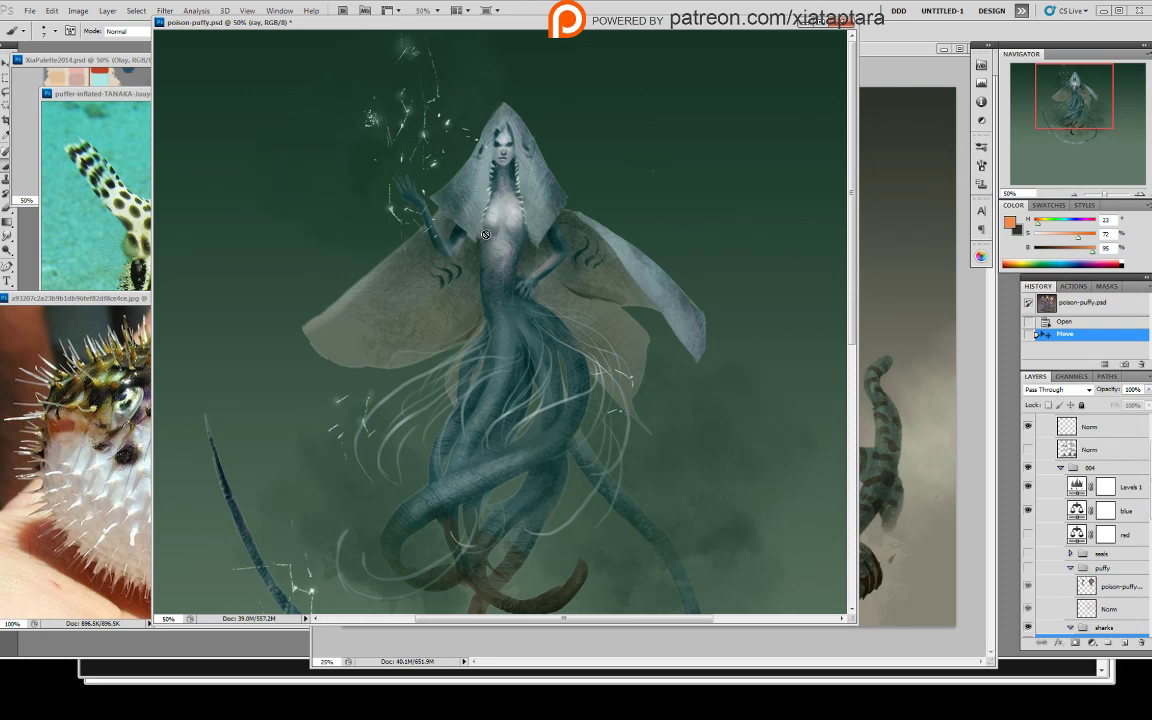
- Compare the ray painting with shark-baddie.psd, and show the puffy group in poison-puffy.psd
left_click(869, 269)
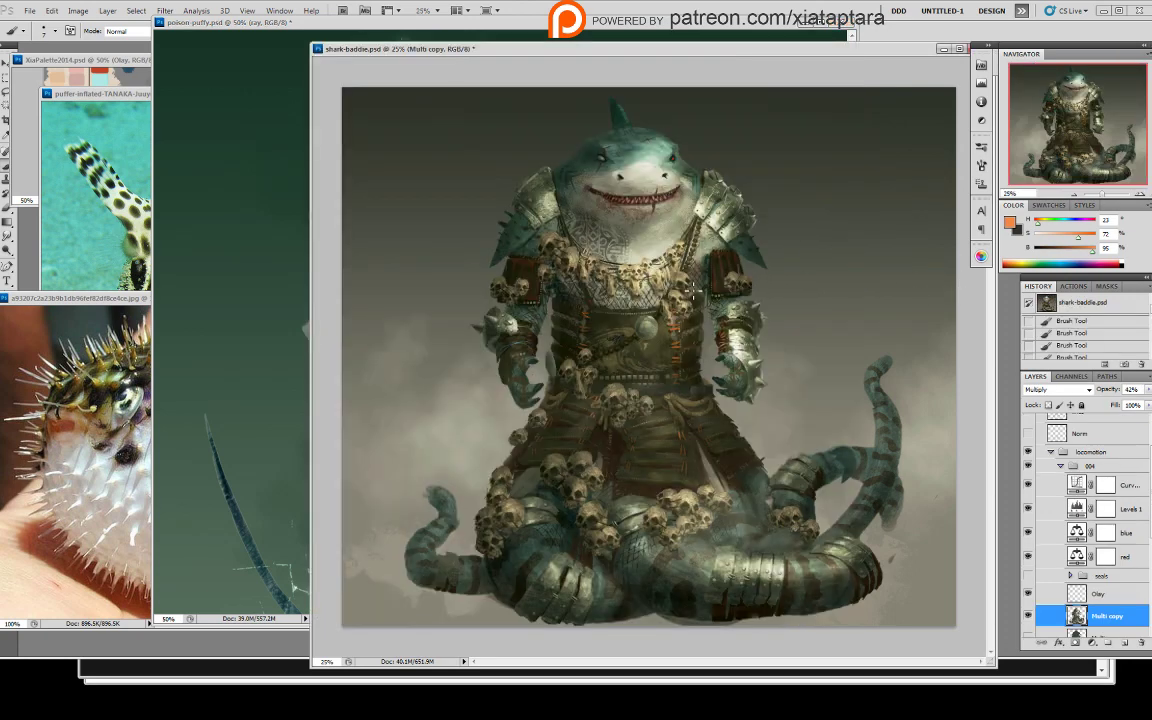
left_click(665, 25)
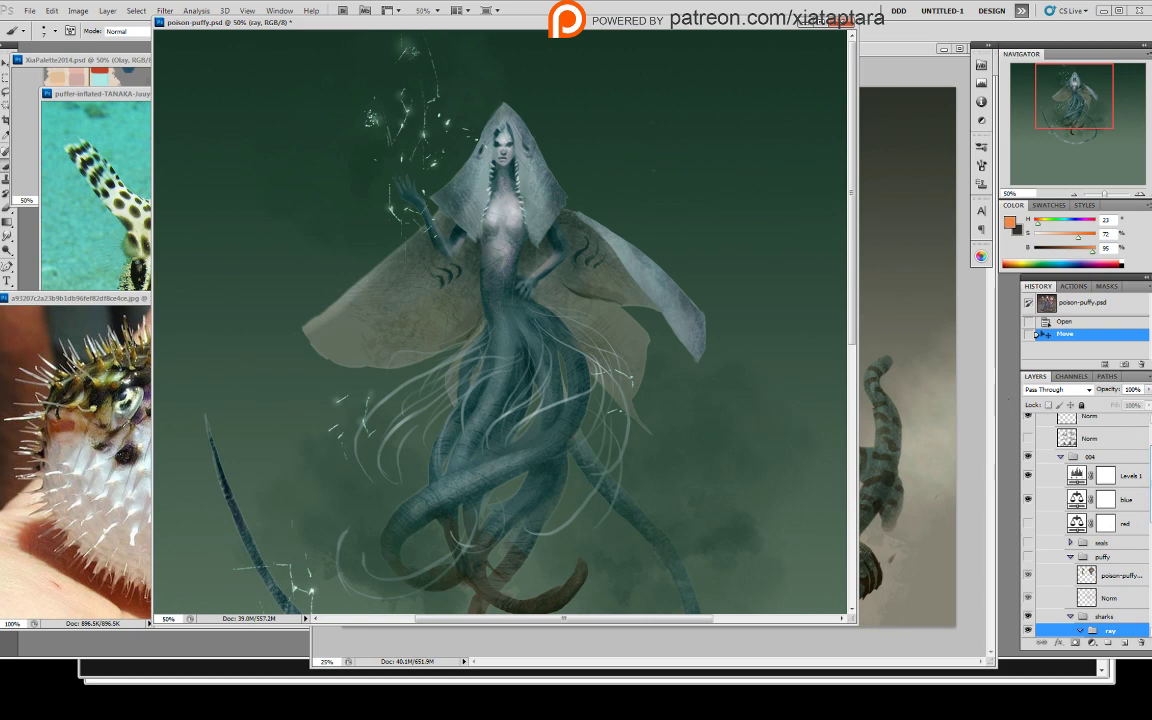
scroll(1028, 577, "up", 1)
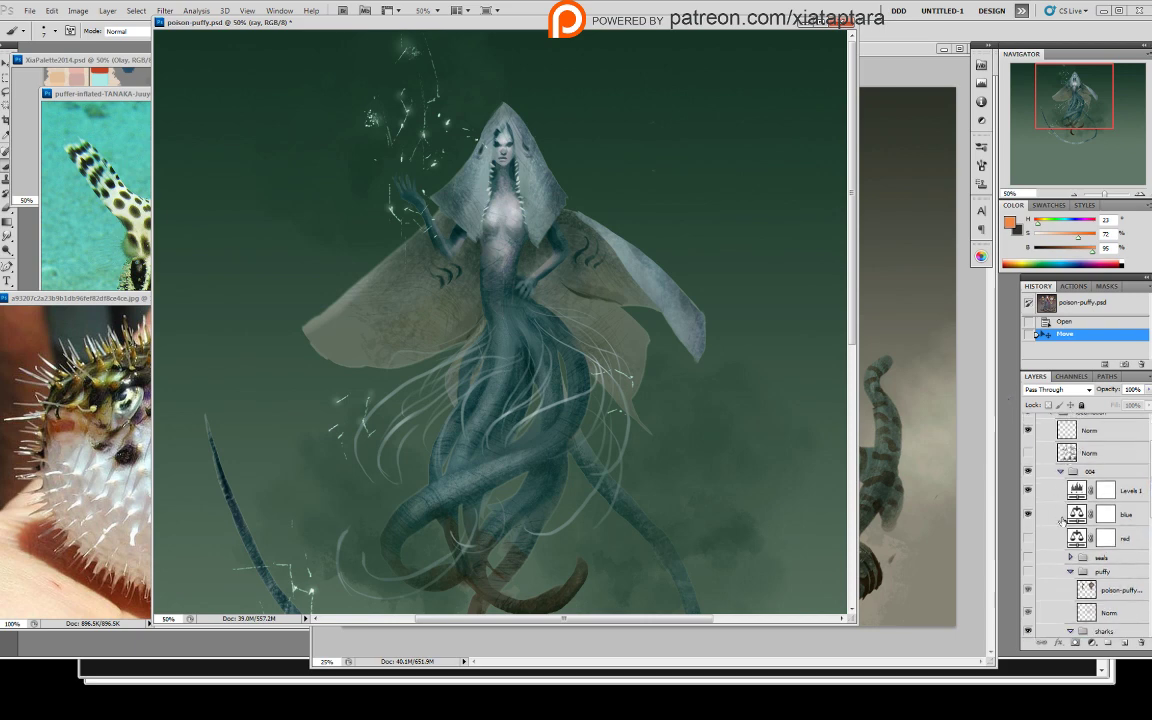
left_click(1028, 571)
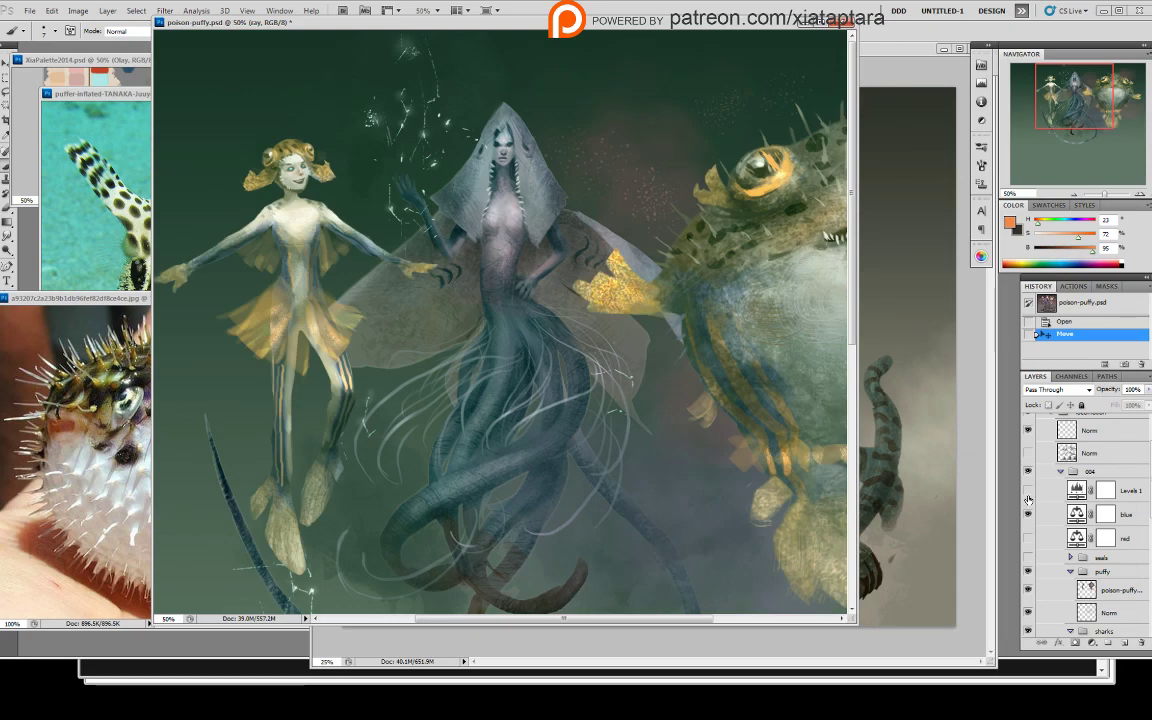
- Hide the Levels 1 and blue adjustment layers and widen the poison-puffy.psd window to fit the whole puffer fish
left_click_drag(1028, 513, 1028, 490)
key("ctrl+minus")
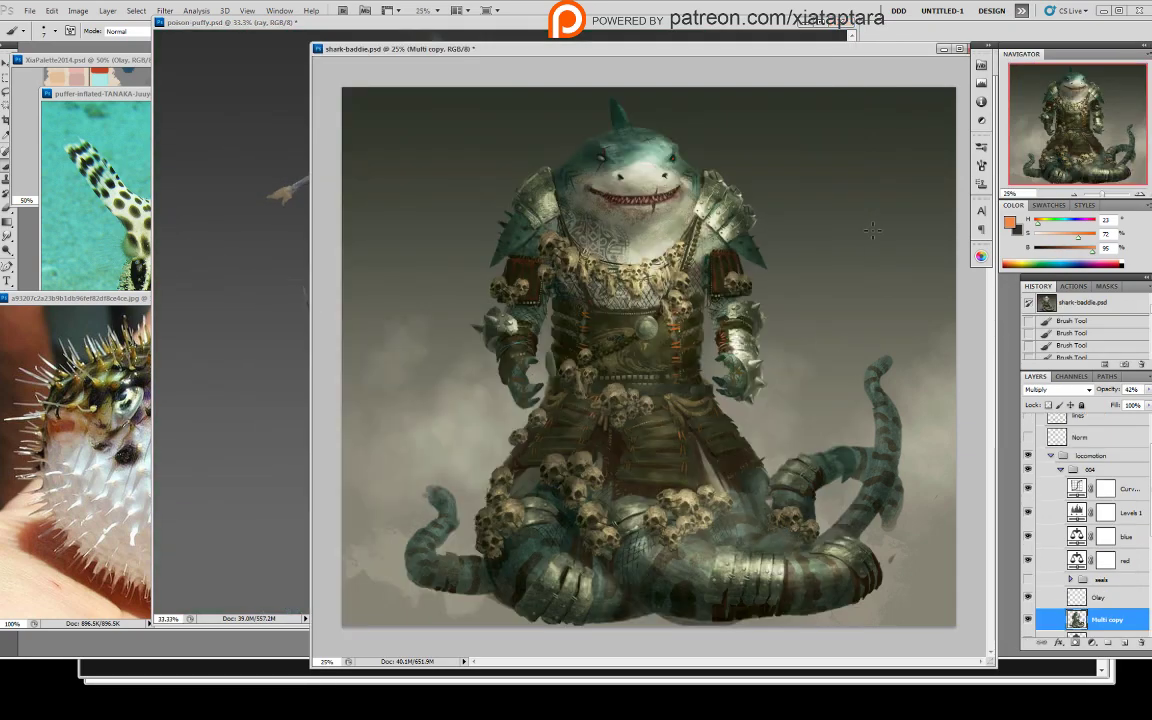
left_click(866, 222)
left_click(767, 29)
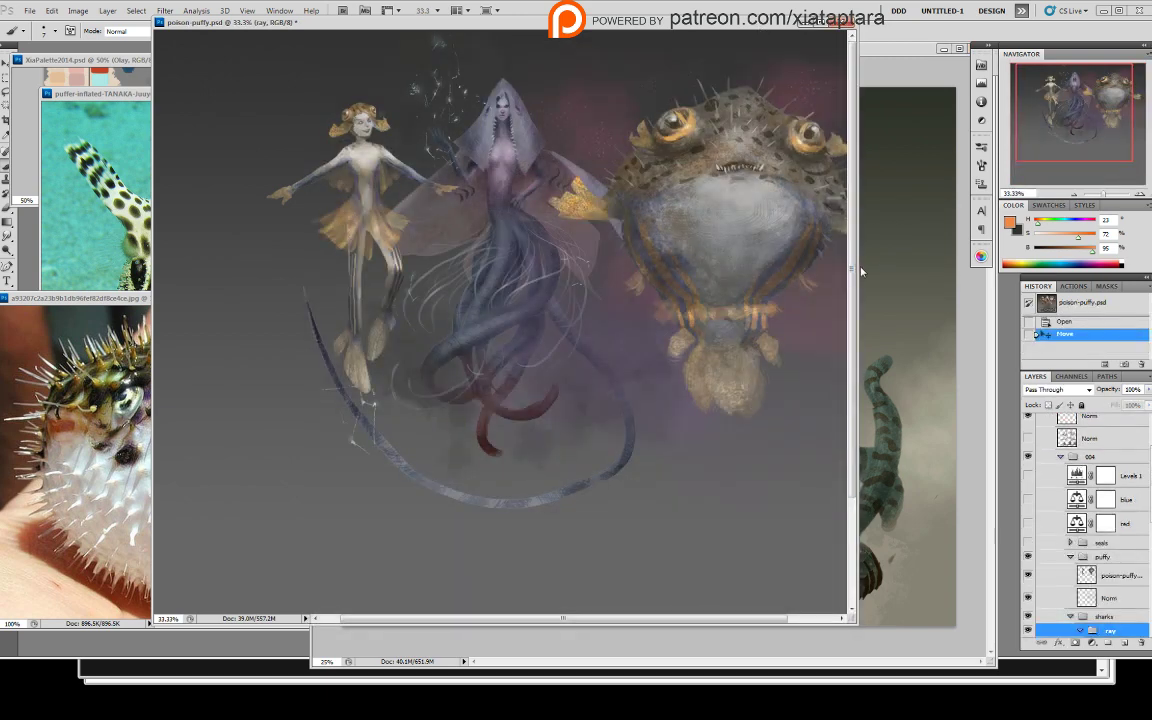
left_click_drag(853, 267, 937, 272)
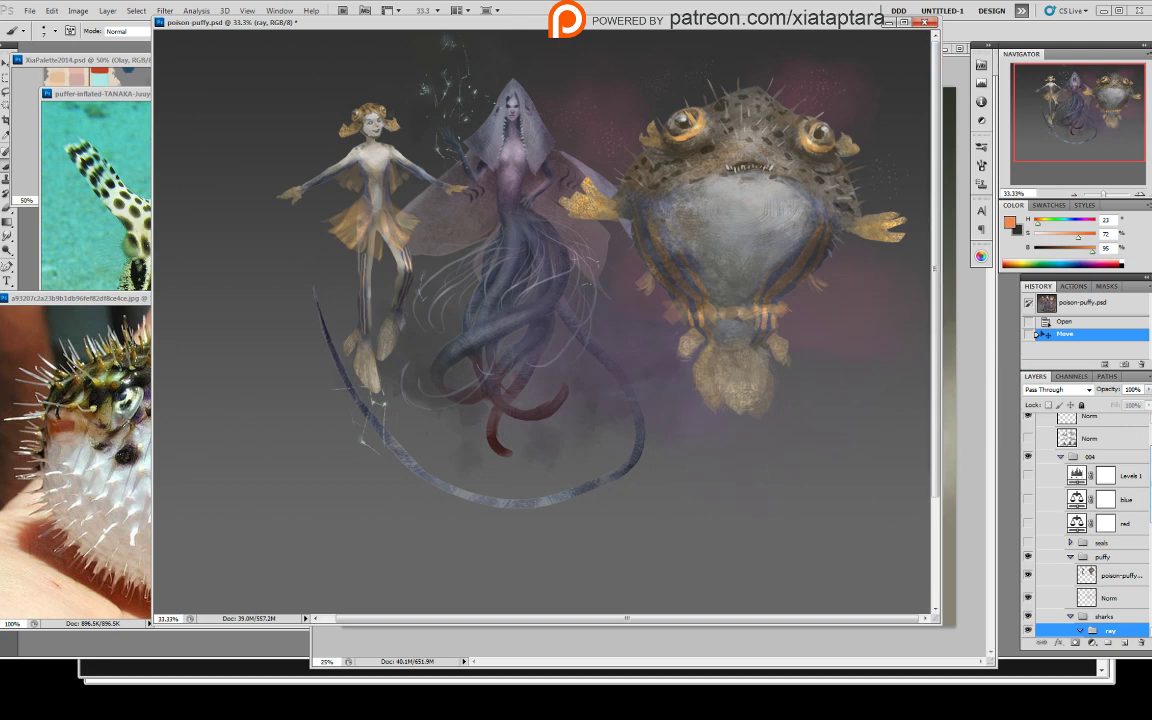
- Check what the poison-puffy layer holds by toggling its visibility, make it the active layer and hide the ray group
left_click(1028, 576)
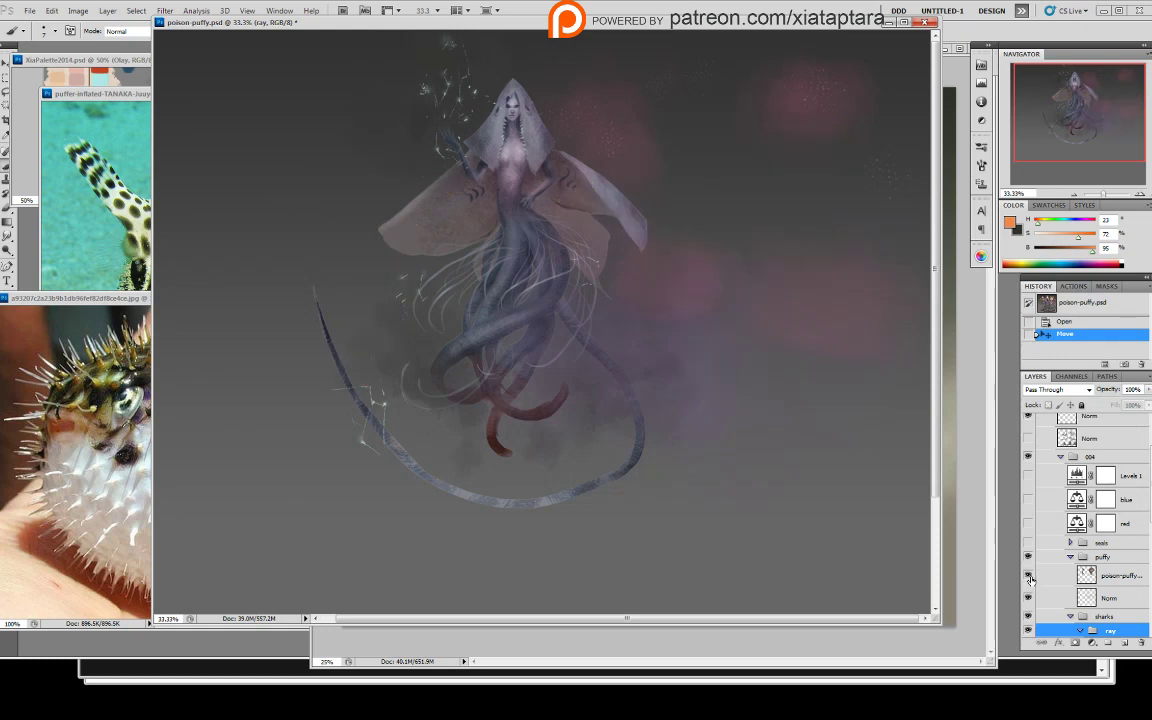
left_click(1029, 577)
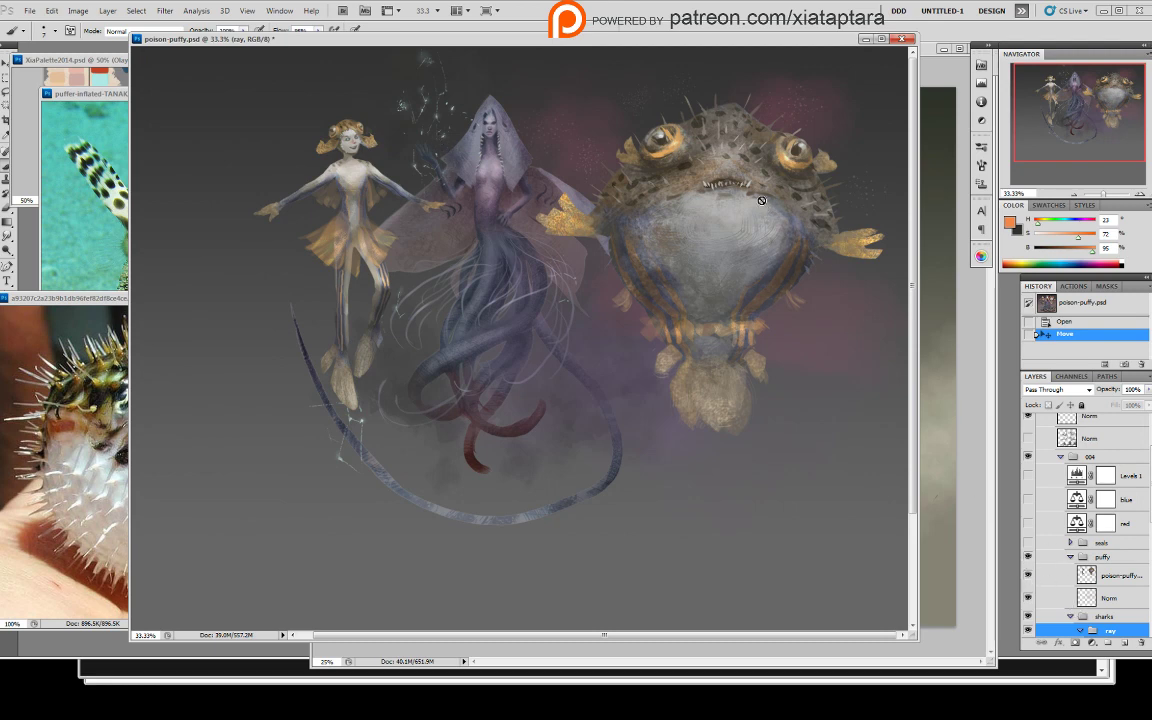
left_click(1118, 575)
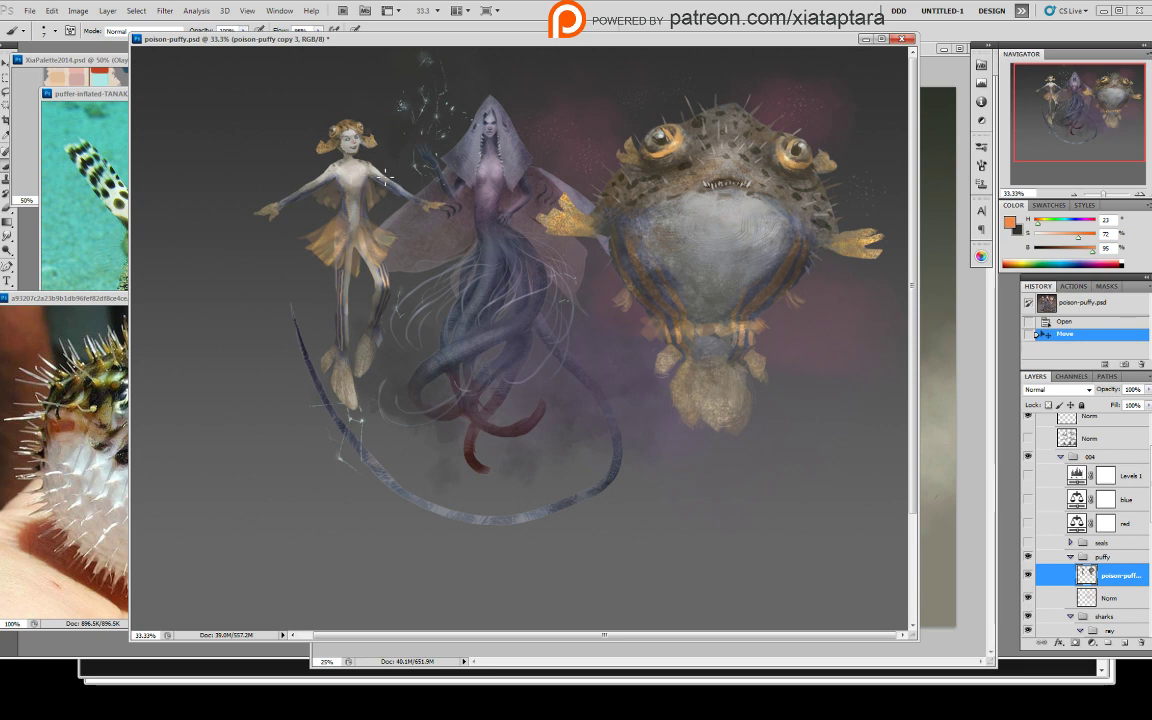
left_click(1029, 631)
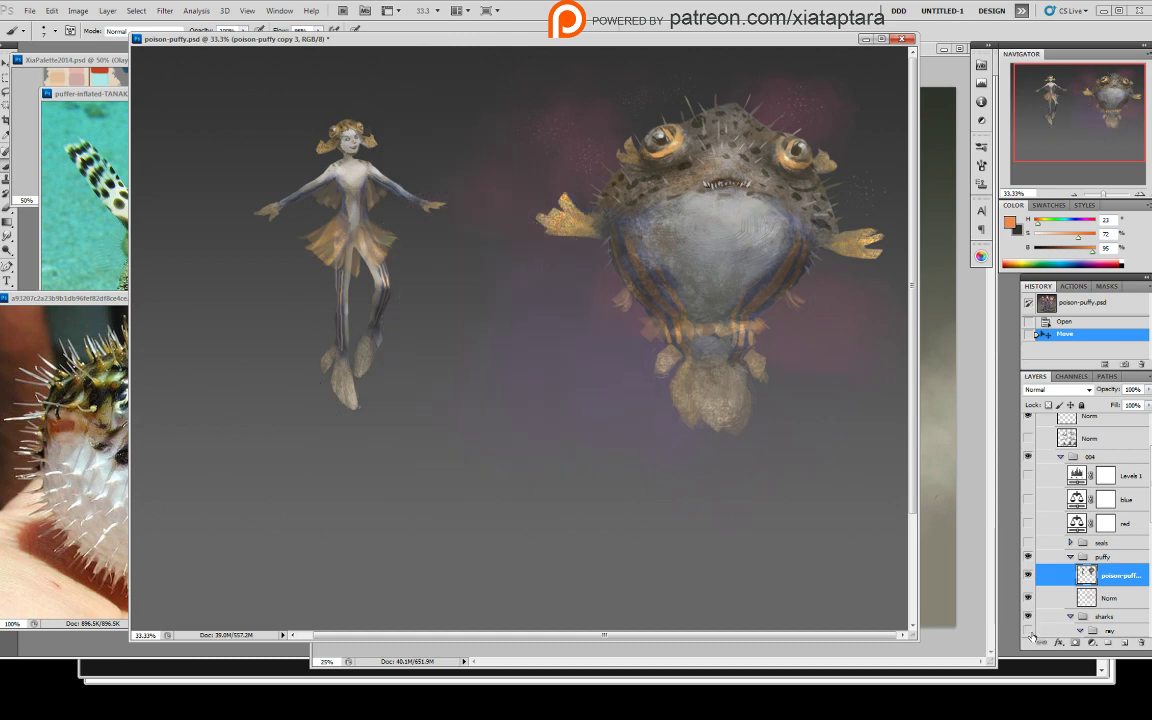
- Add a new layer named Norm above the poison-puffy layer in the puffy group
key("ctrl+shift+alt+n")
double_click(1112, 576)
type("Norm")
key("Return")
- Lasso loosely around the small fish girl and try to duplicate her from the empty Norm layer
key("l")
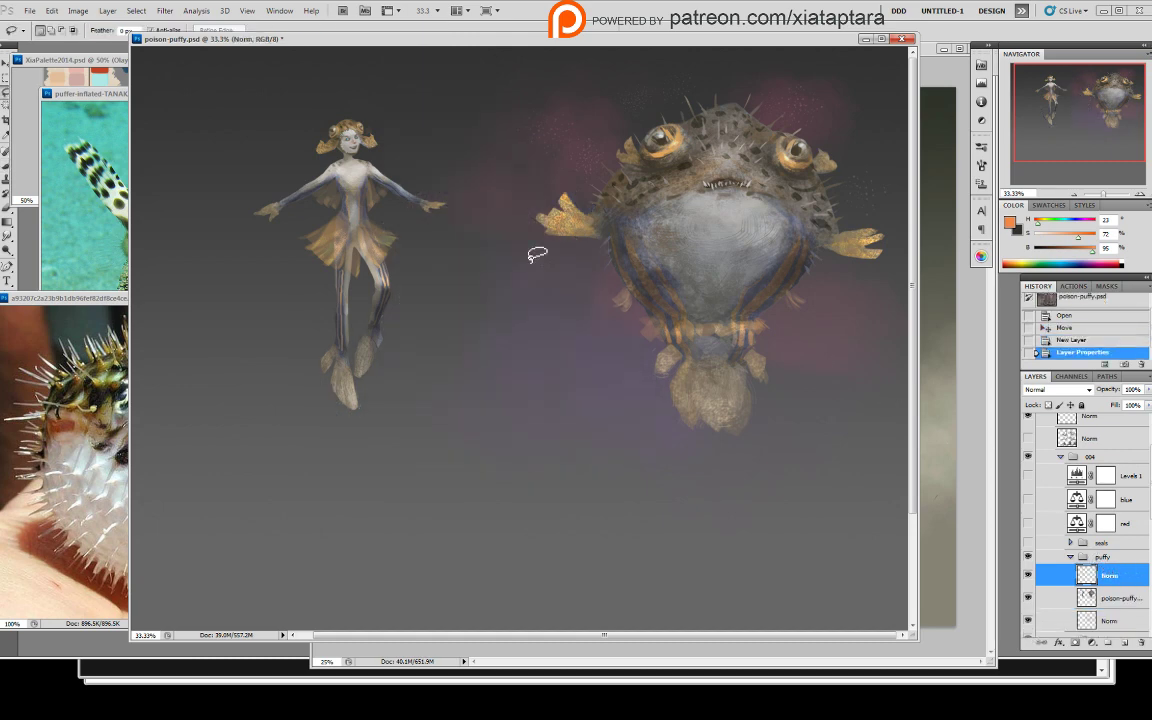
mouse_move(244, 187)
left_mouse_down()
mouse_move(441, 118)
mouse_move(192, 379)
mouse_move(246, 178)
left_mouse_up()
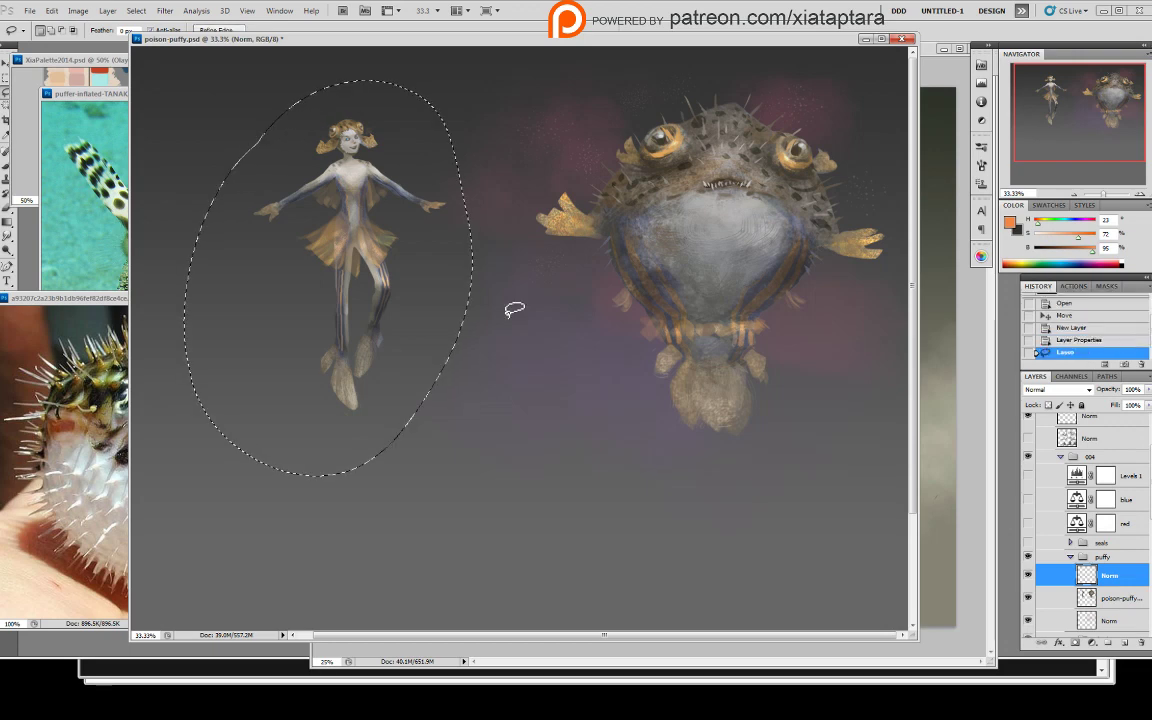
mouse_move(600, 404)
left_mouse_down()
mouse_move(619, 344)
mouse_move(638, 339)
mouse_move(630, 351)
left_mouse_up()
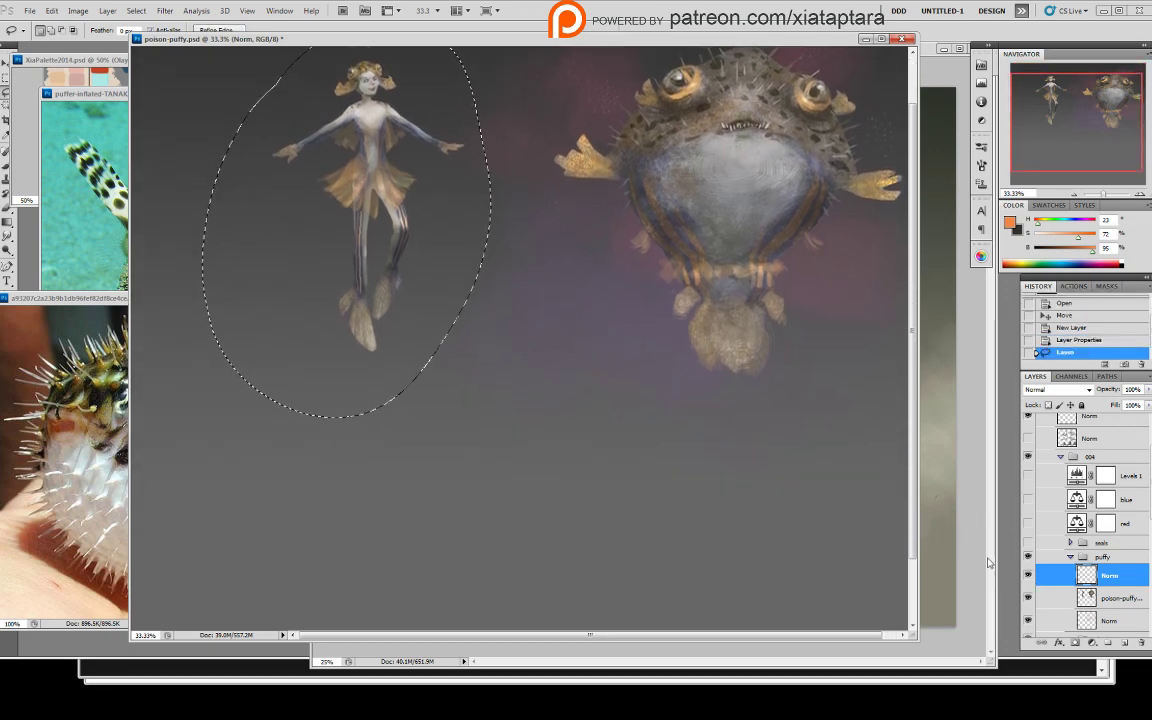
left_click(396, 244, "ctrl+alt")
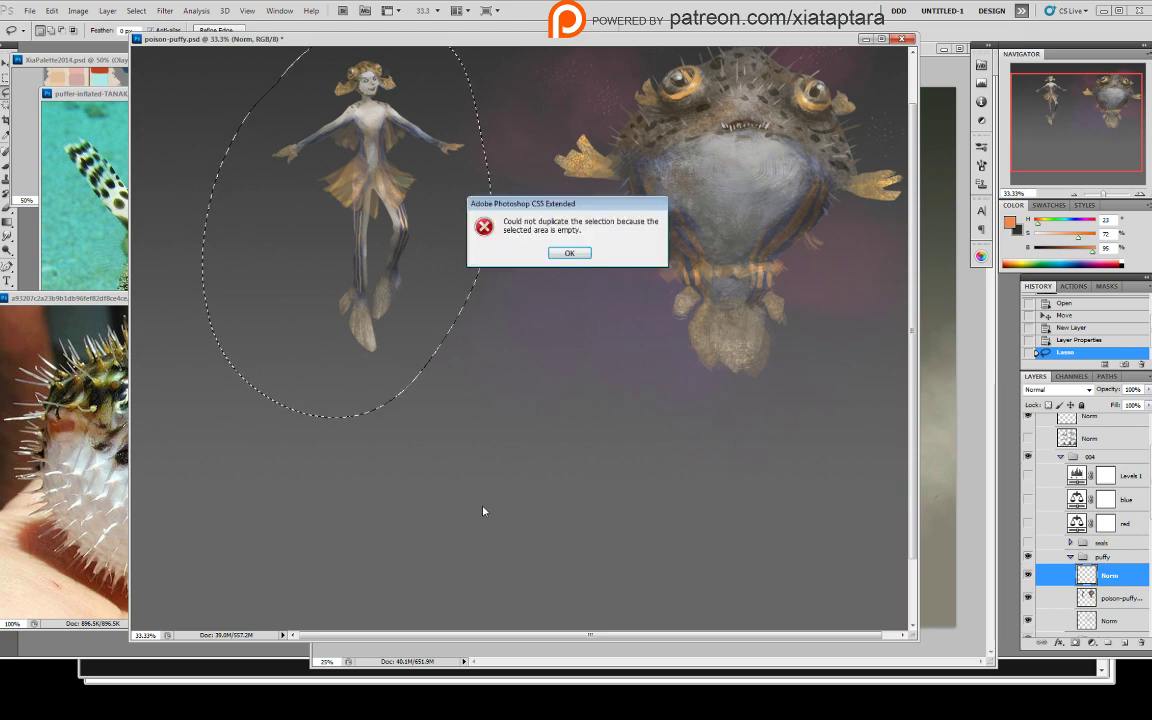
left_click(567, 254)
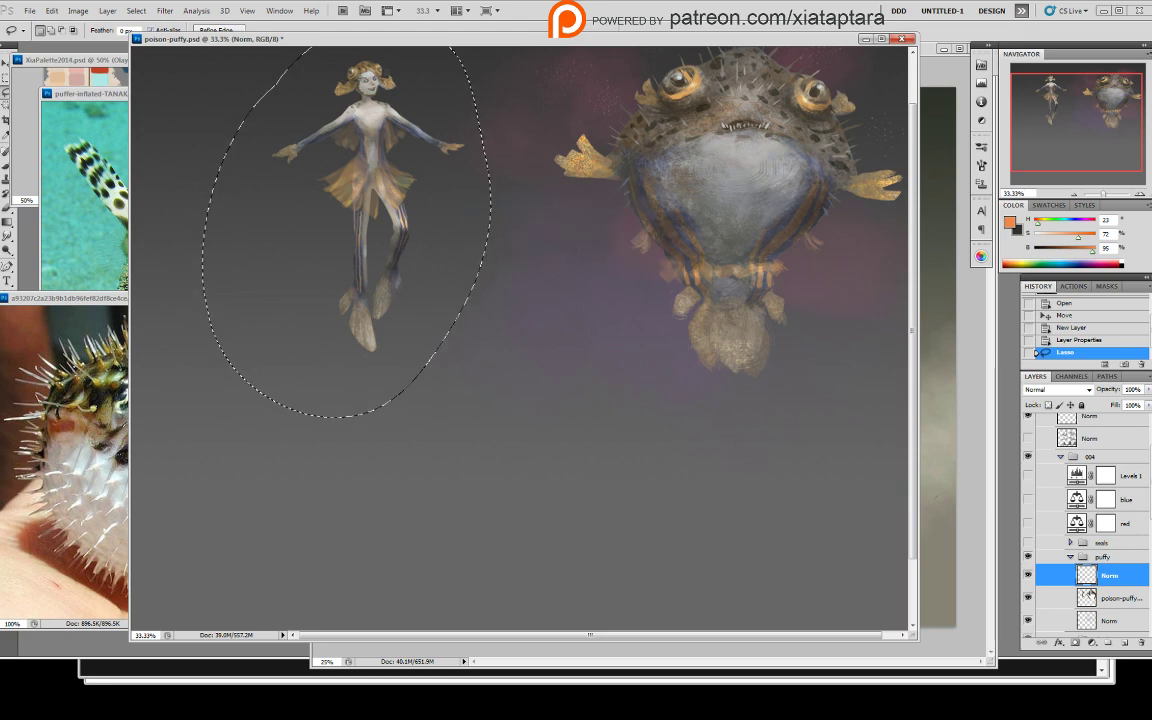
- Duplicate the selected fish girl on the poison-puffy layer into a row of three copies along the lower part of the canvas
left_click(1094, 597)
left_click_drag(384, 182, 557, 452)
key("ctrl+minus")
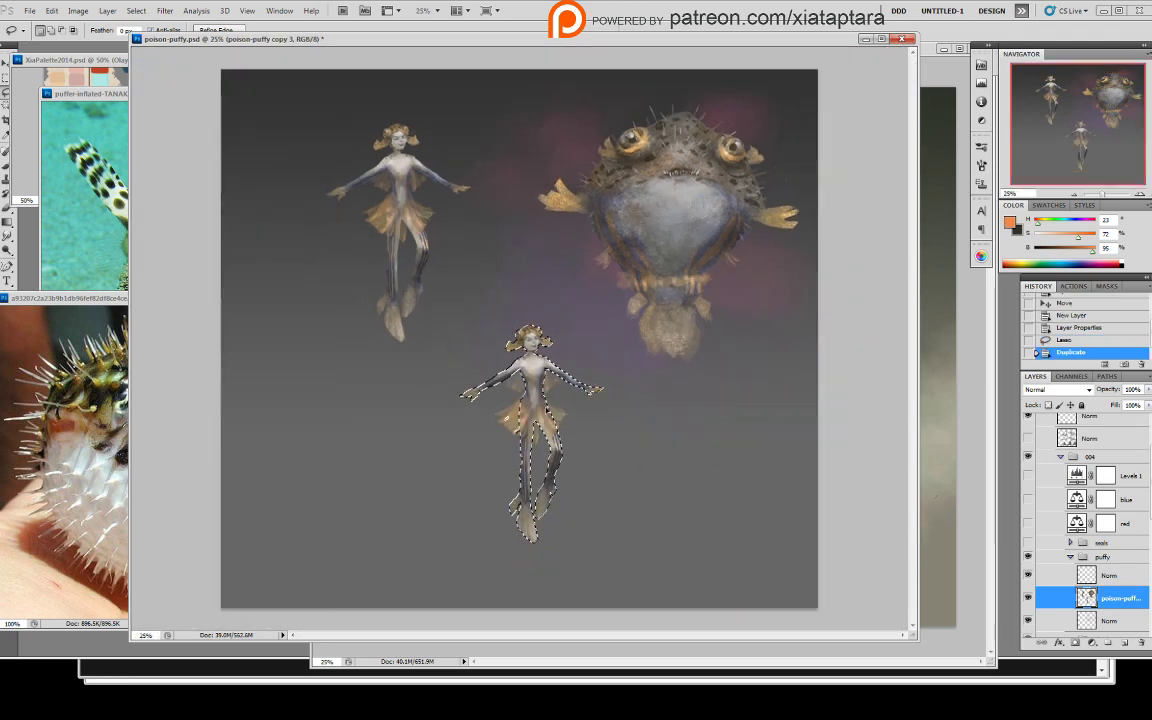
left_click_drag(538, 395, 736, 451)
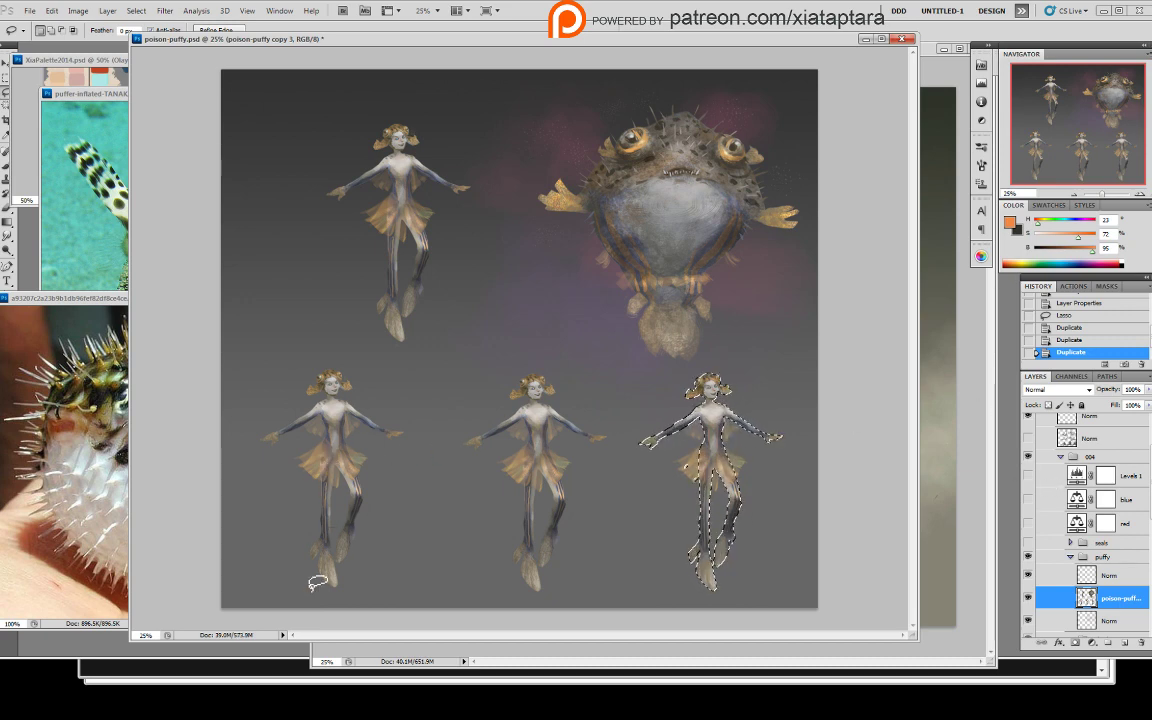
- Lasso the three lower copies, scale them down slightly, nudge them into place and deselect
mouse_move(300, 585)
left_mouse_down()
mouse_move(259, 530)
mouse_move(238, 430)
mouse_move(249, 372)
mouse_move(302, 339)
mouse_move(366, 364)
mouse_move(521, 357)
mouse_move(598, 363)
mouse_move(659, 389)
mouse_move(682, 368)
mouse_move(794, 382)
mouse_move(812, 561)
mouse_move(564, 601)
mouse_move(388, 601)
mouse_move(292, 590)
left_mouse_up()
key("ctrl+t")
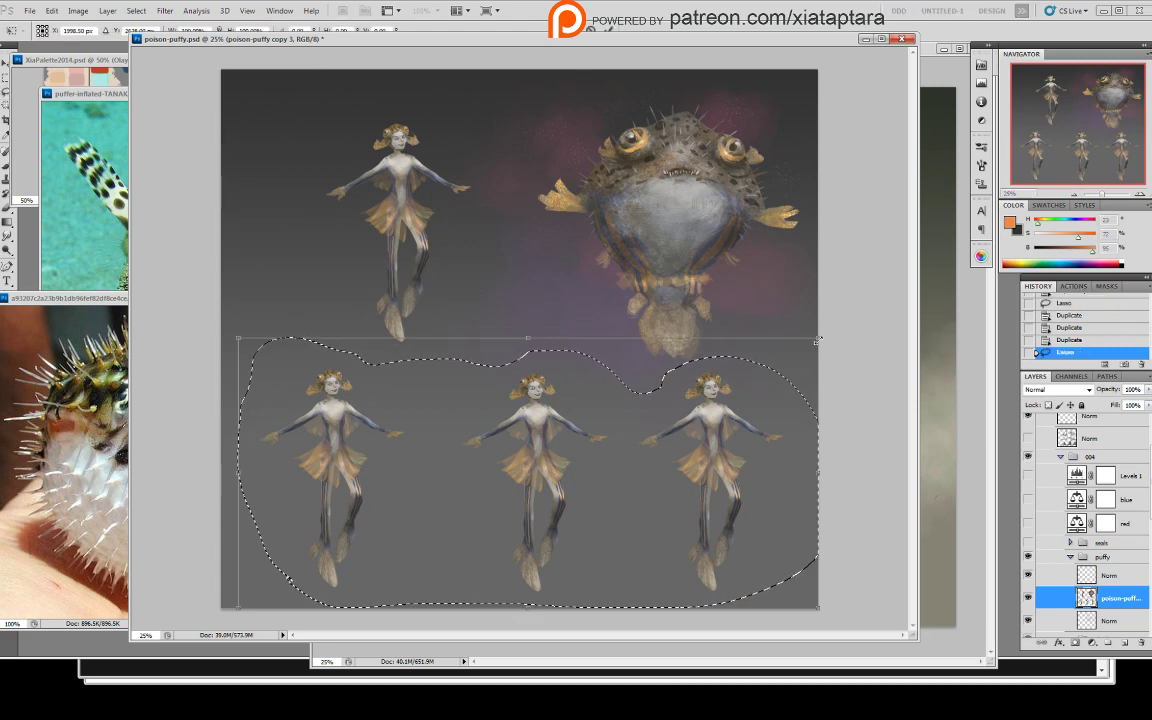
mouse_move(818, 338)
left_mouse_down()
mouse_move(797, 362)
mouse_move(746, 352)
left_mouse_up()
key("Return")
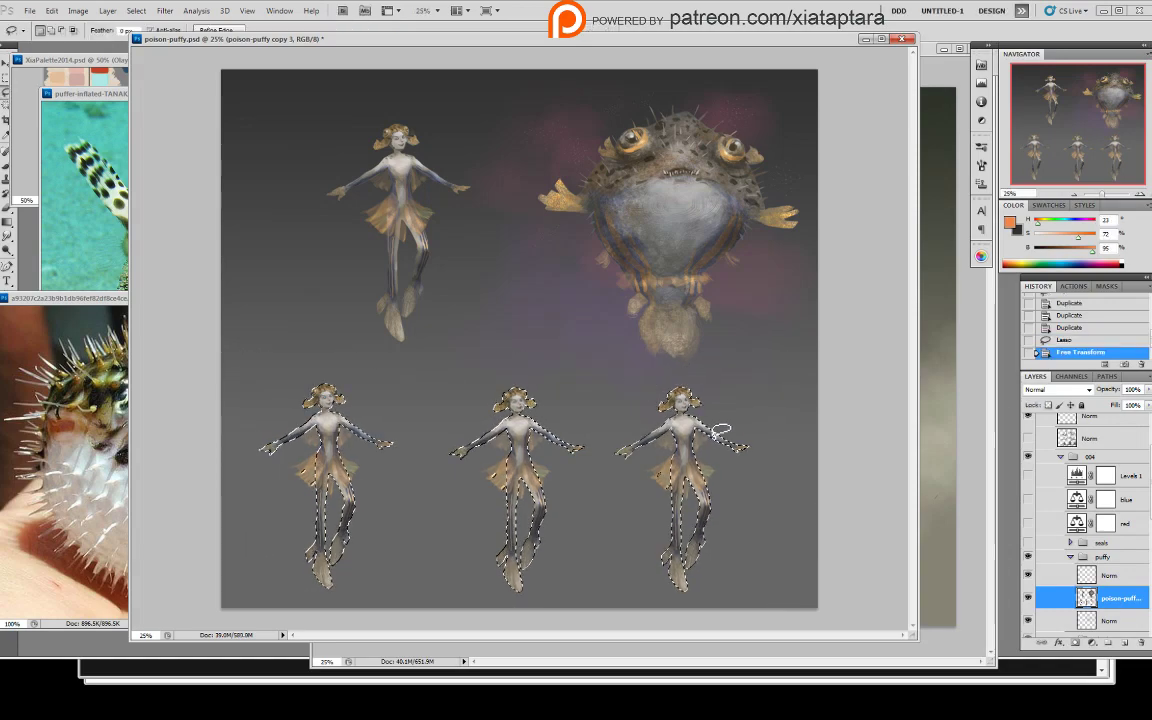
left_click_drag(694, 450, 707, 449)
key("ctrl+d")
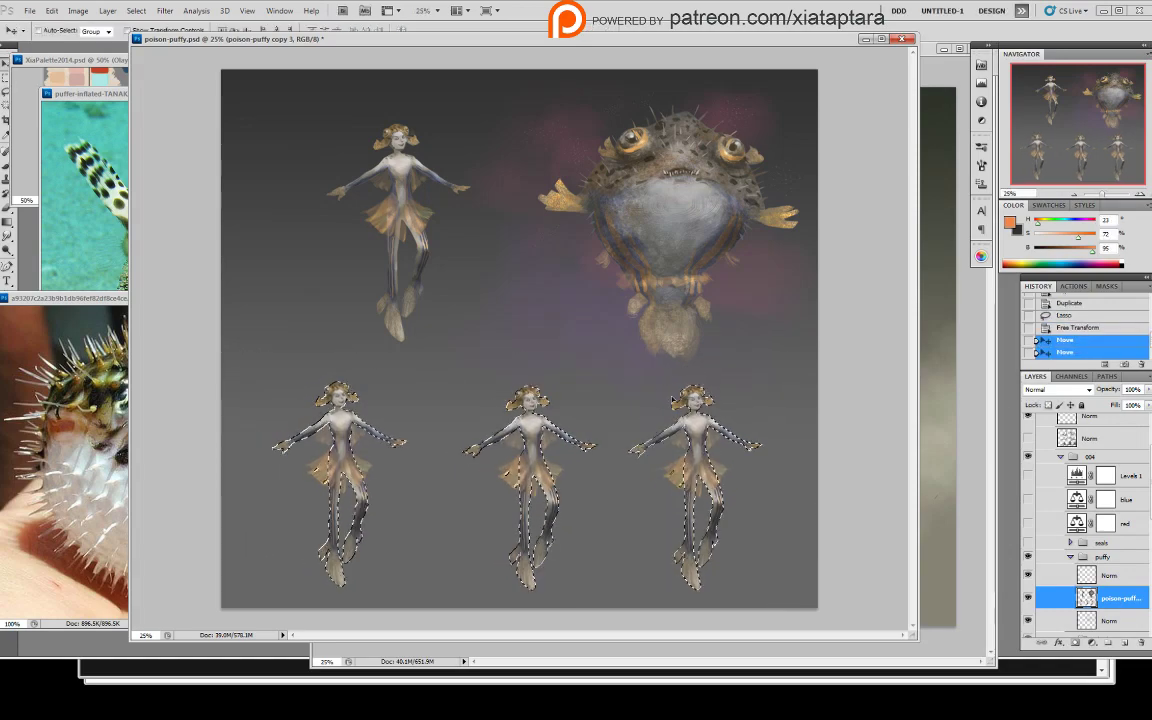
left_click(165, 12)
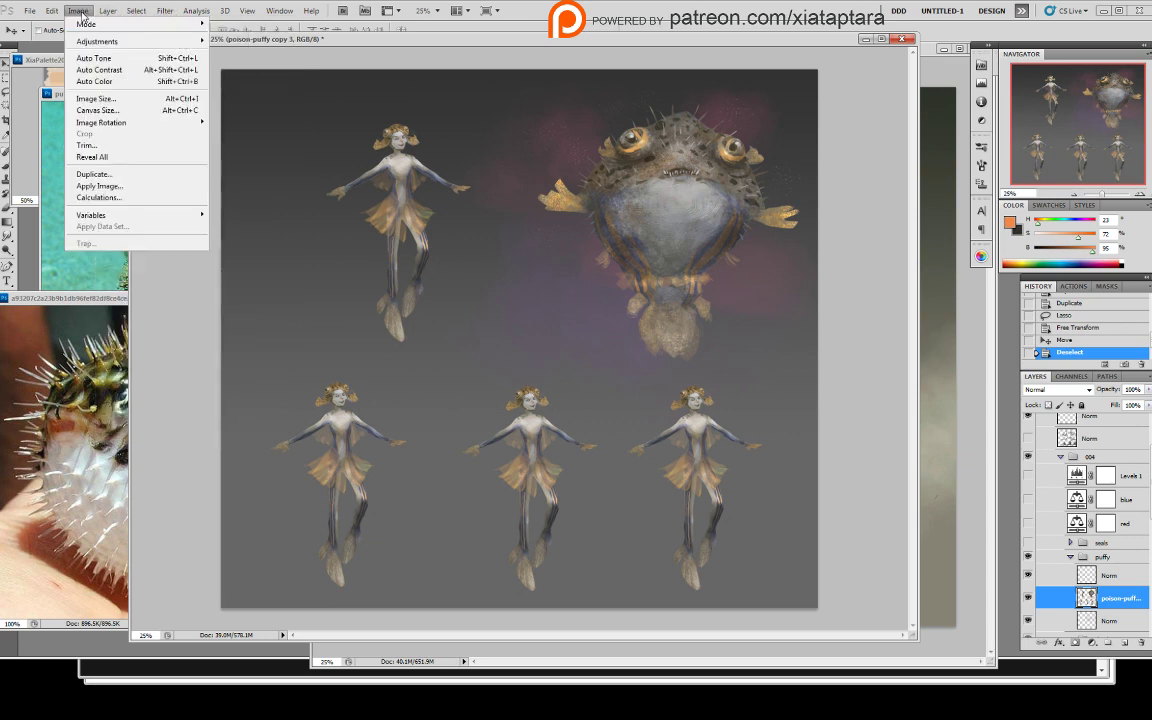
mouse_move(106, 27)
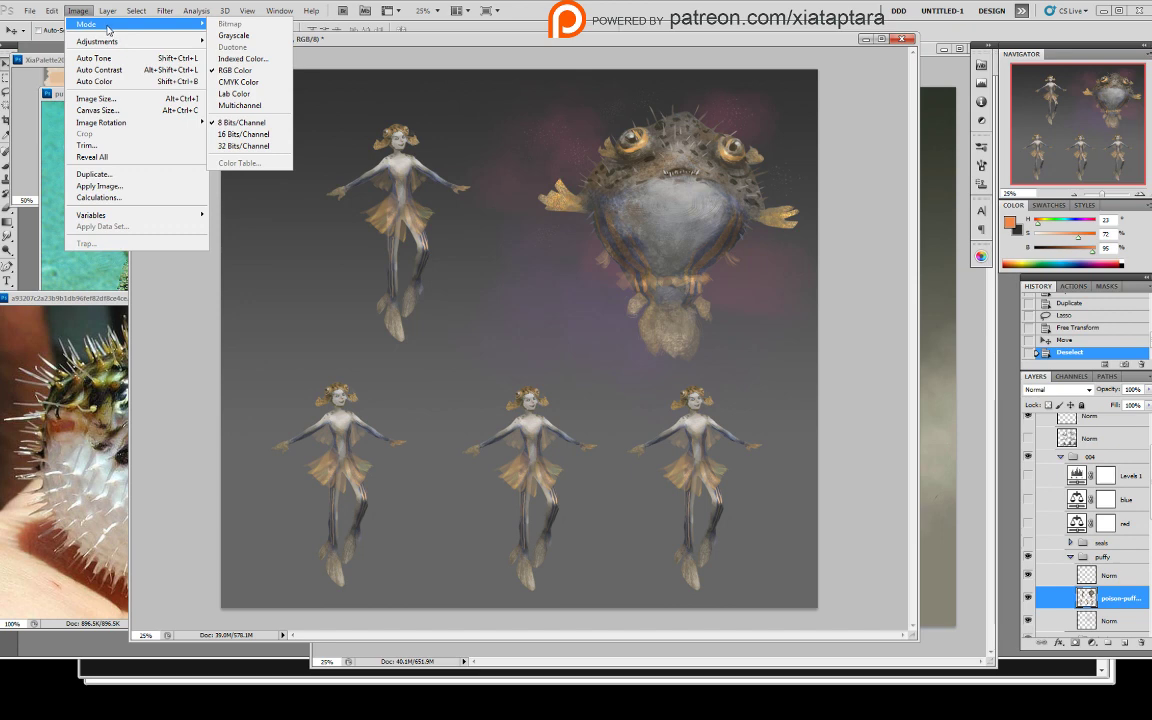
left_click(224, 36)
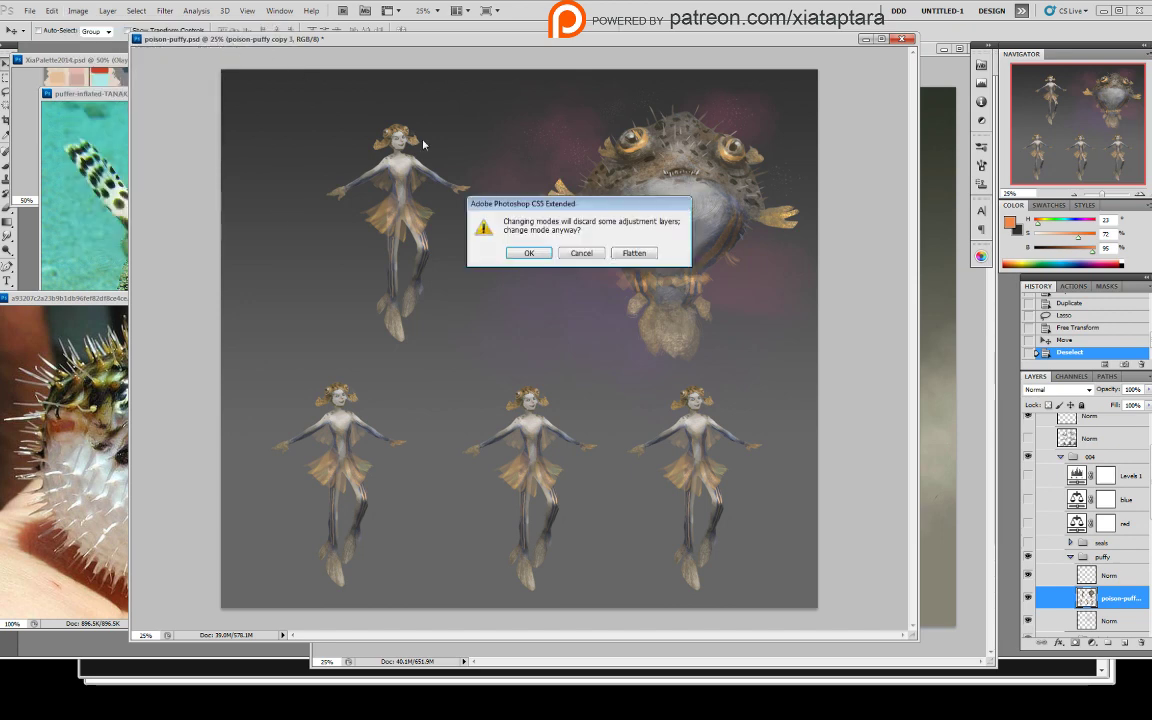
left_click(591, 256)
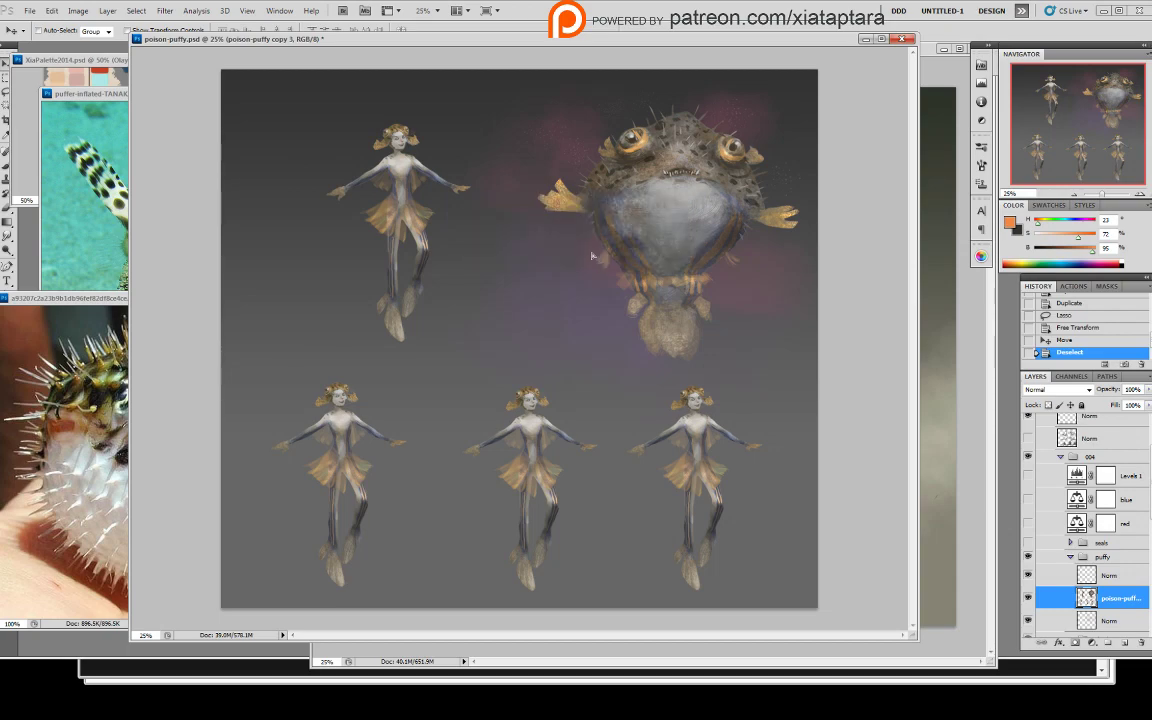
- Load the poison-puffy layer's outline as a selection limited to the three lower copies, and add a Color-blend layer above it
left_click(1076, 590, "ctrl")
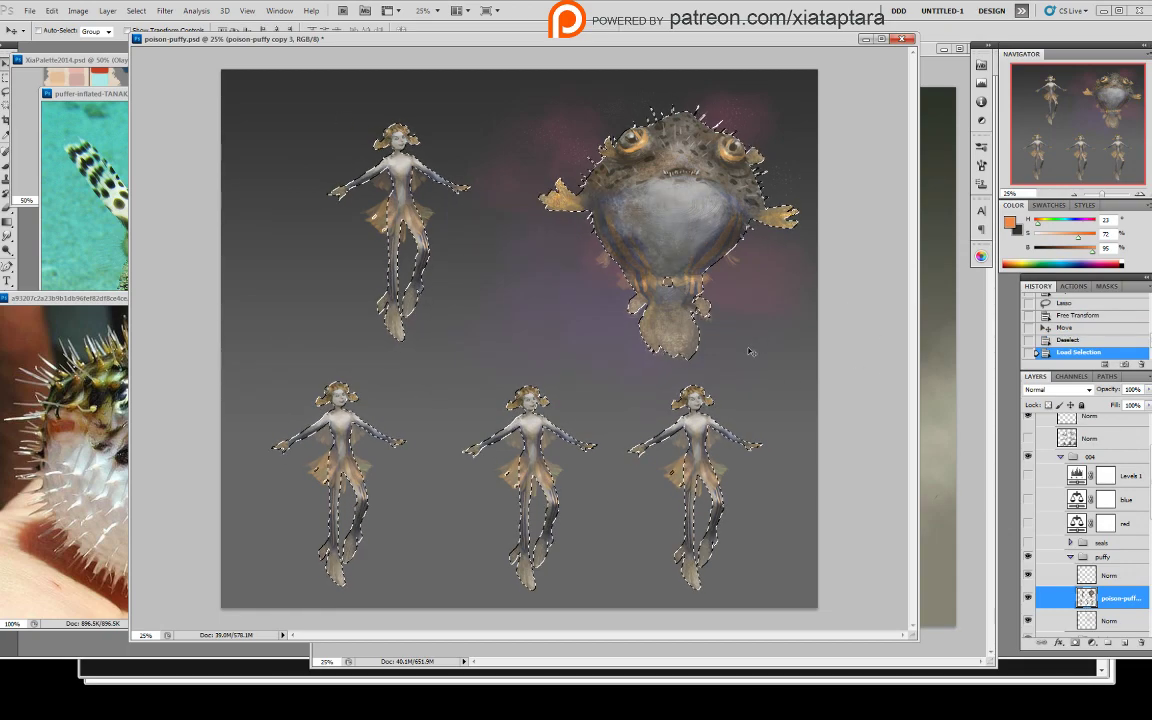
key("l")
mouse_move(640, 358)
left_mouse_down()
mouse_move(810, 150)
mouse_move(440, 365)
mouse_move(568, 371)
mouse_move(690, 358)
left_mouse_up()
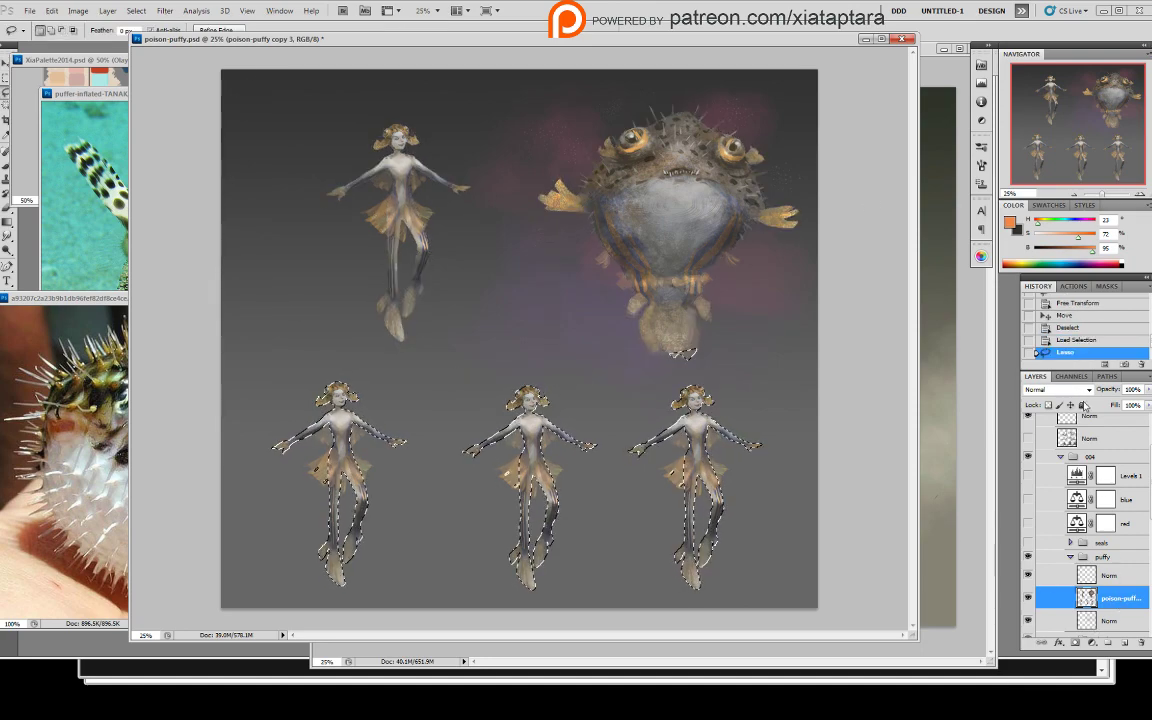
left_click(1125, 644)
left_click(1057, 389)
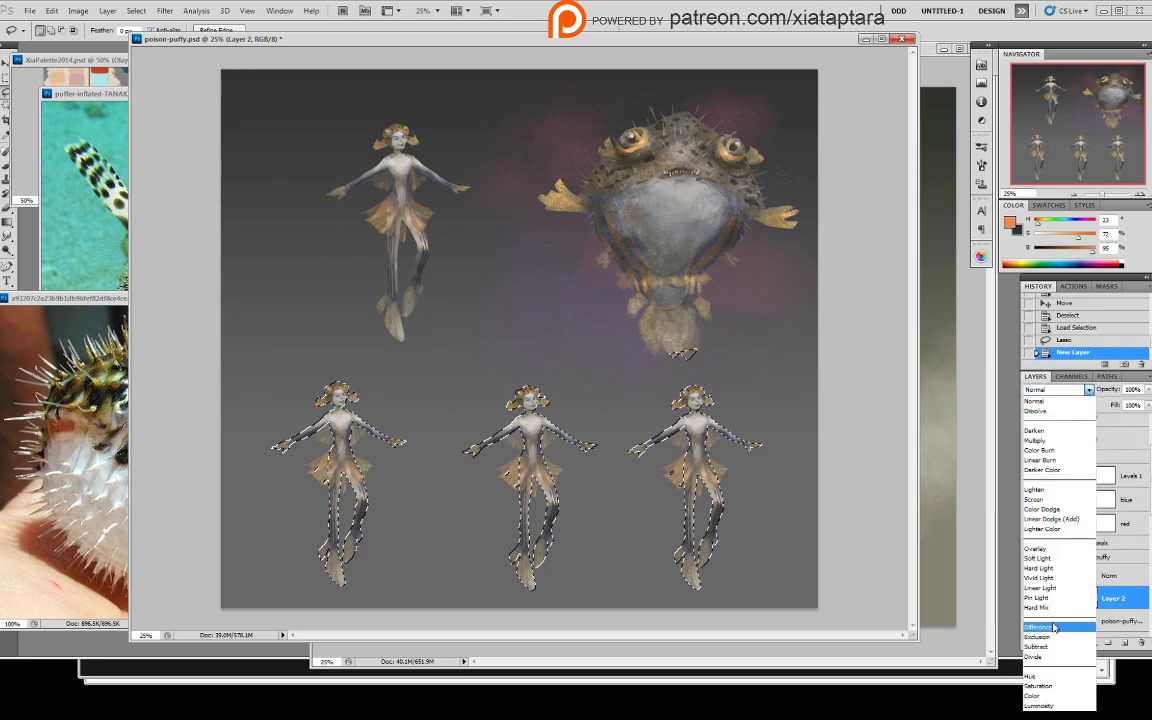
left_click(1046, 696)
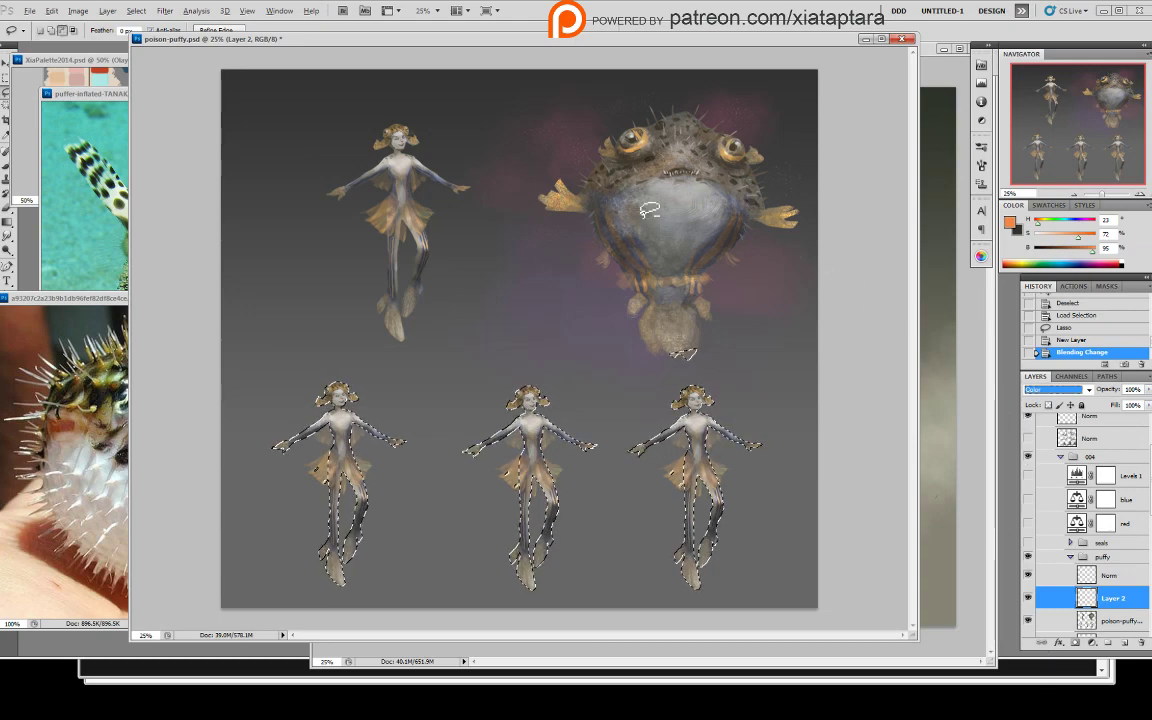
- Remove the leftover selection under the puffer fish, fill the three selected copies with black on the Color layer, and deselect
key("d")
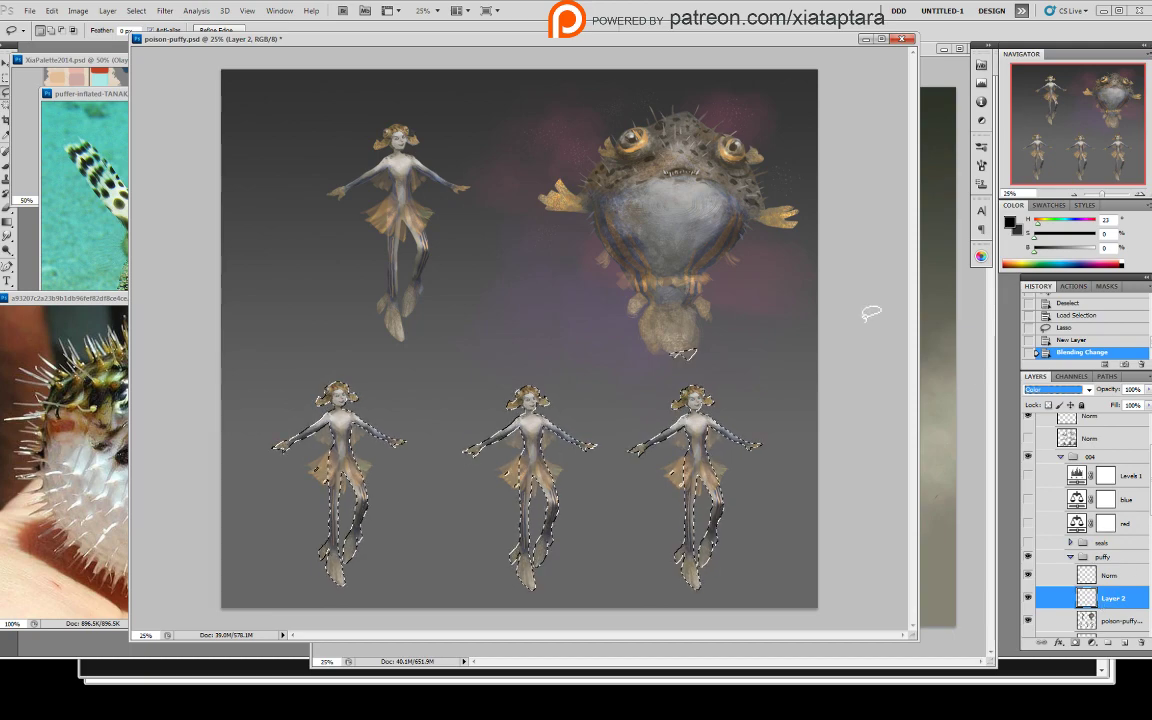
left_click(910, 380)
left_click_drag(720, 357, 725, 358)
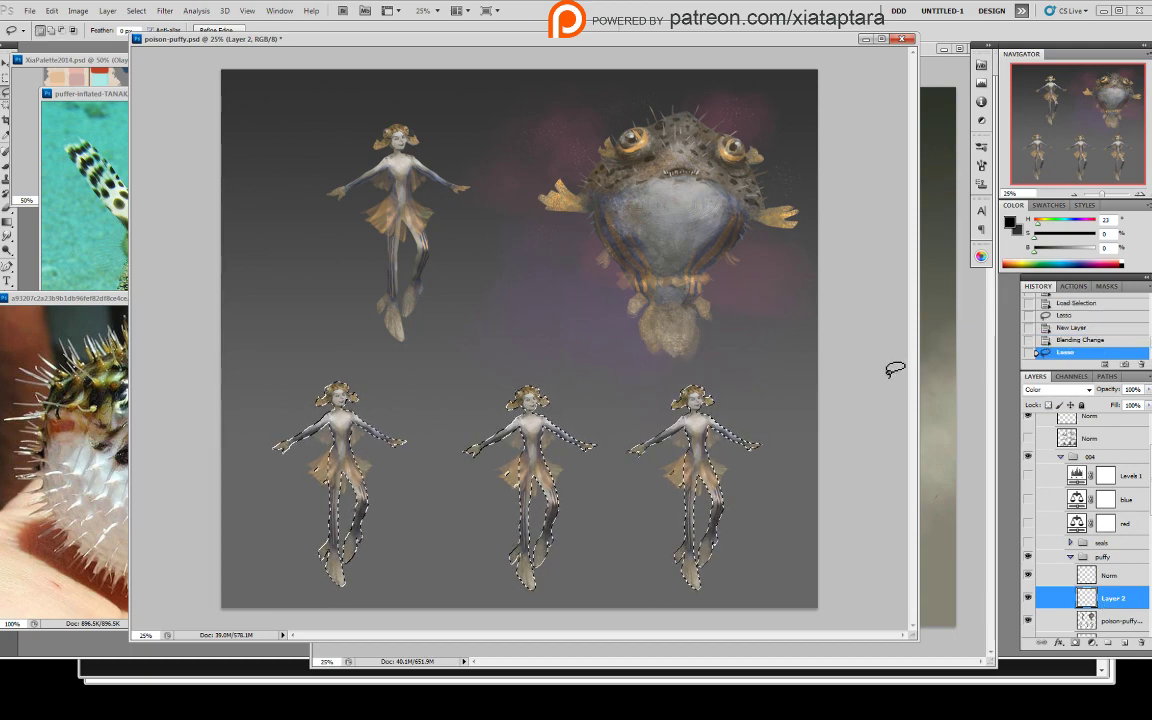
key("alt+BackSpace")
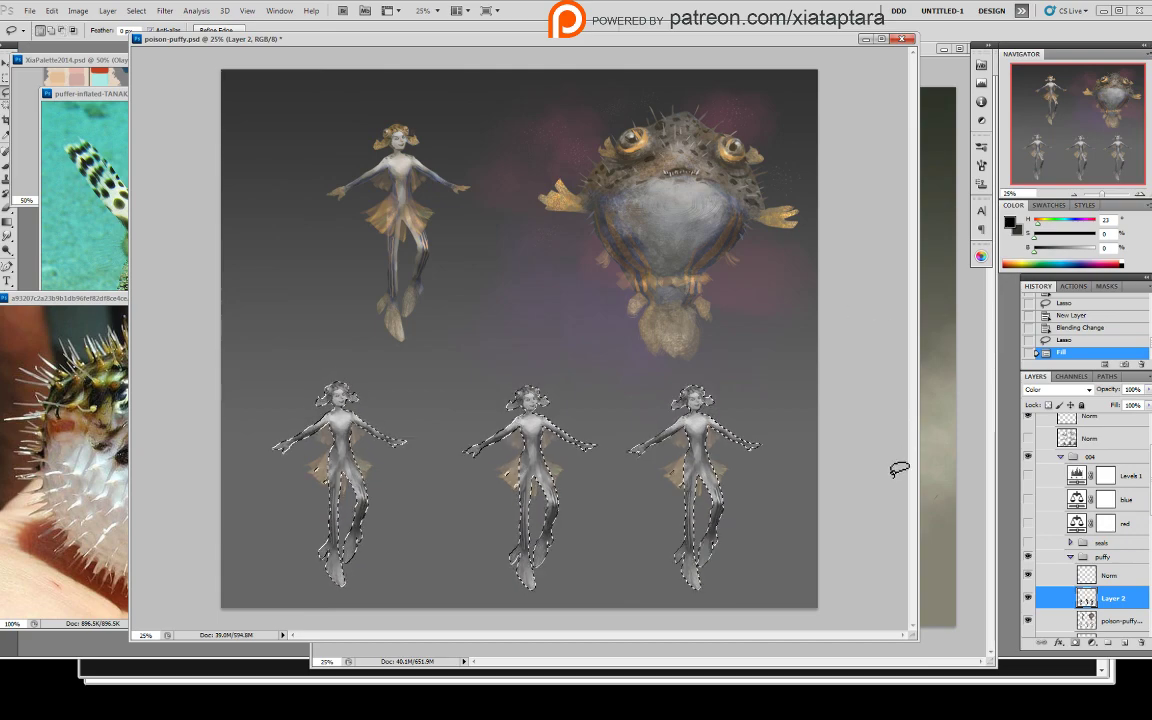
key("ctrl+d")
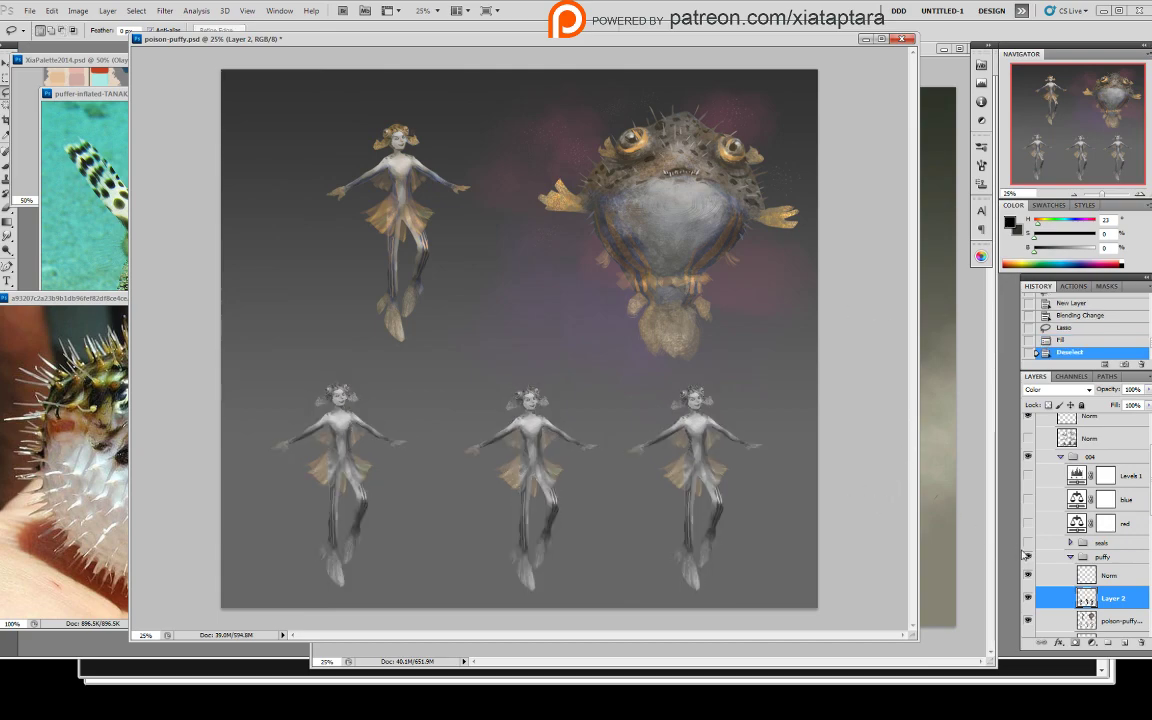
- Delete the black-filled Color layer from the puffy group
left_click(1073, 562)
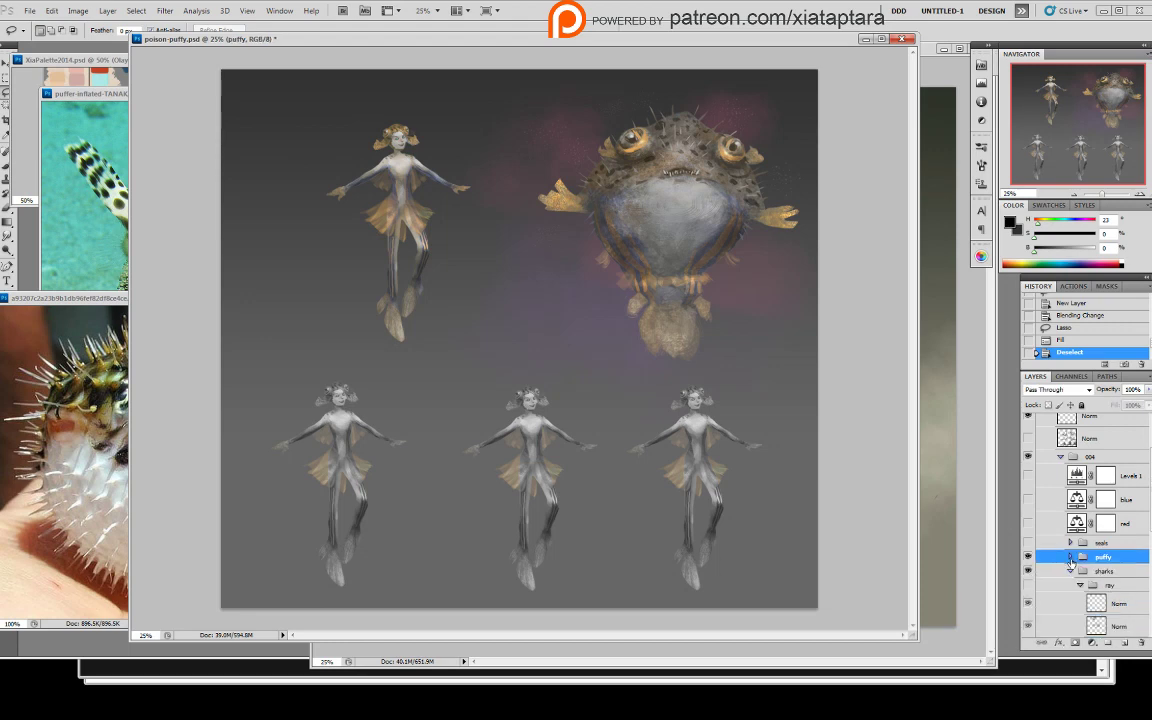
scroll(1031, 503, "down", 3)
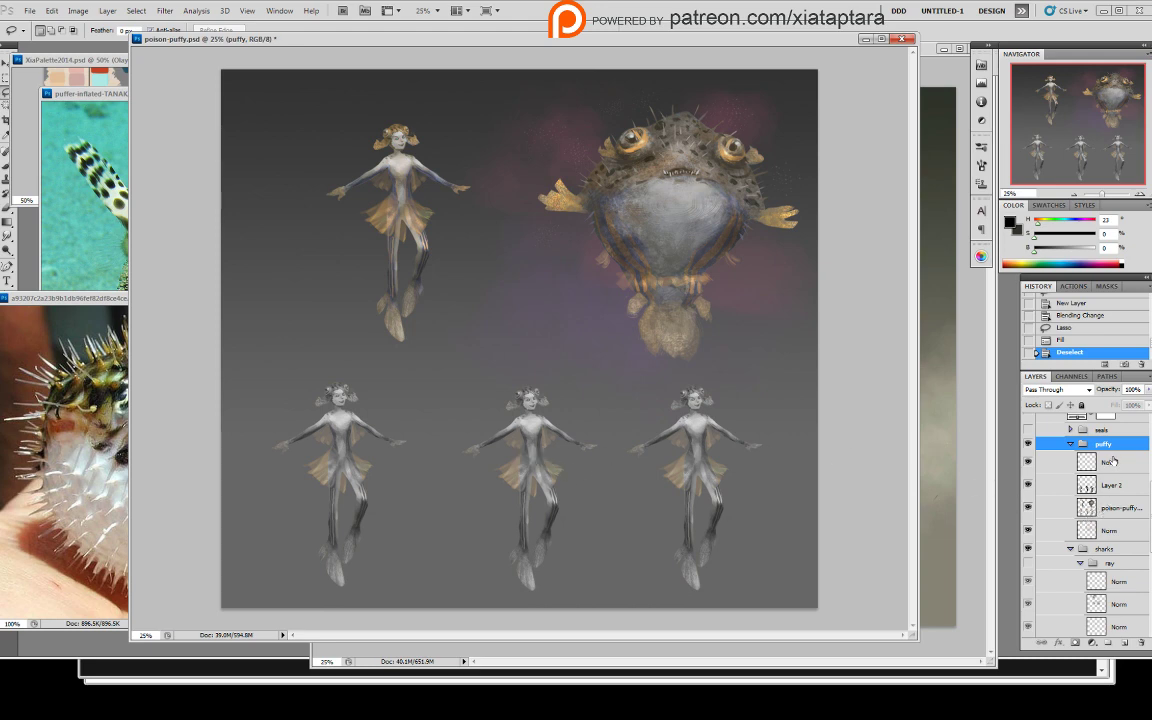
left_click_drag(1110, 484, 1141, 642)
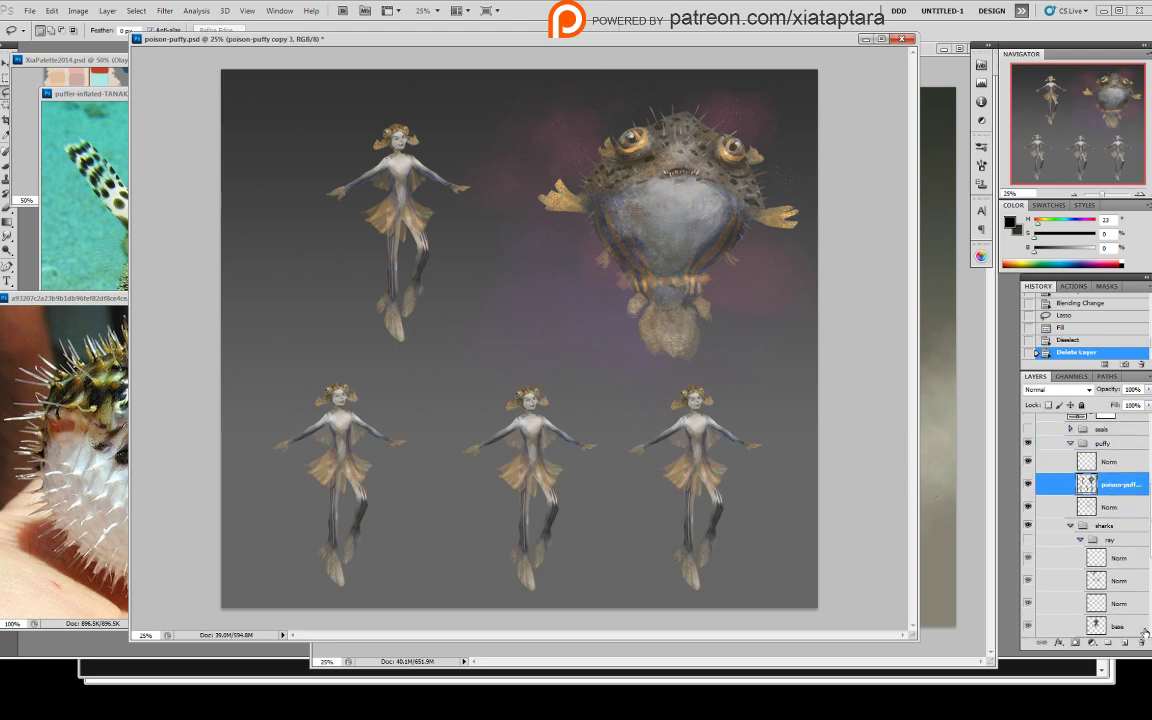
key("ctrl+plus")
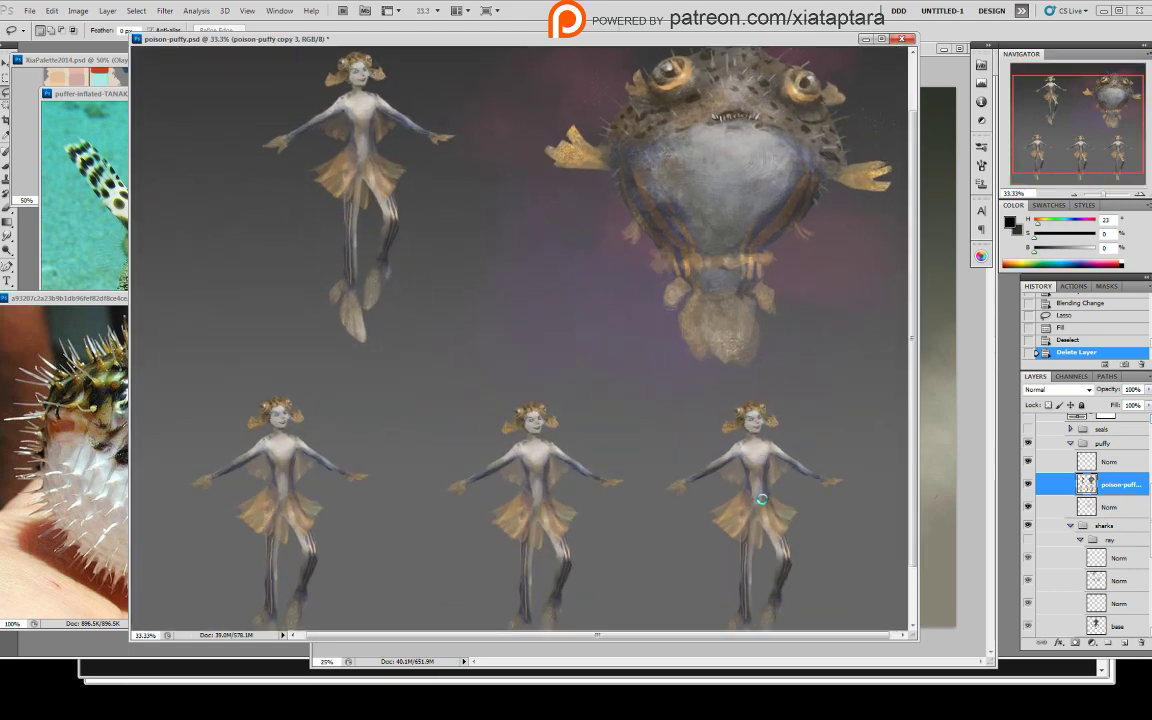
left_click_drag(781, 523, 841, 458)
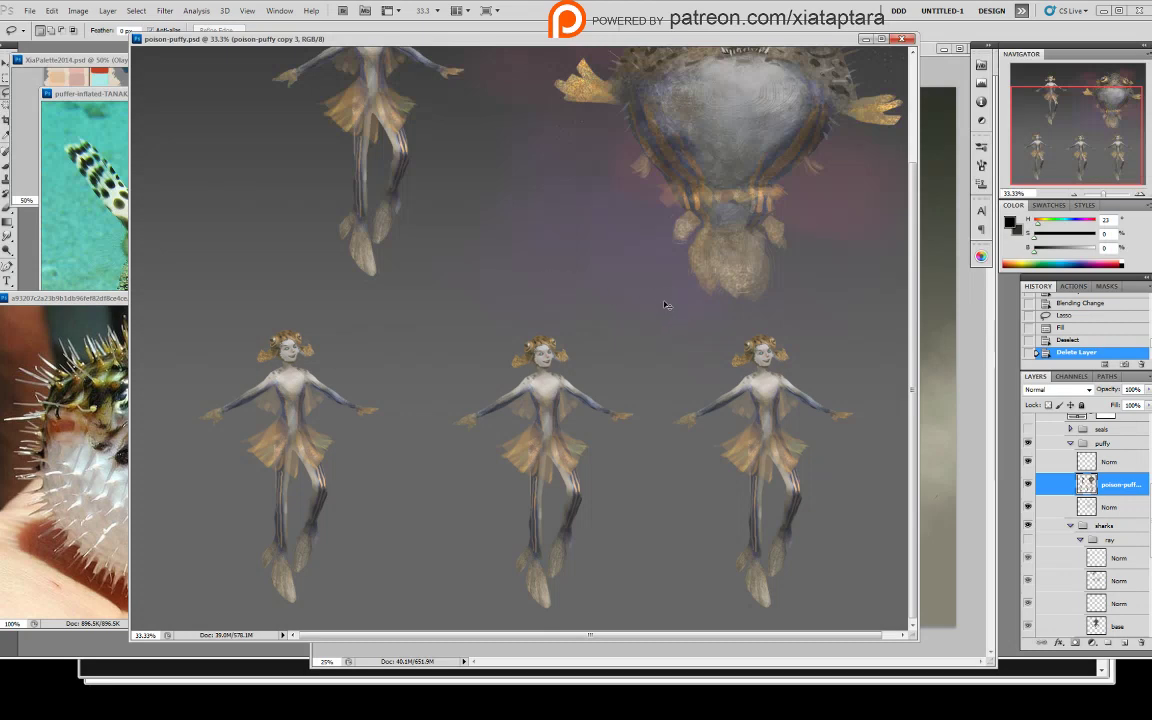
key("ctrl+minus")
right_click(483, 471)
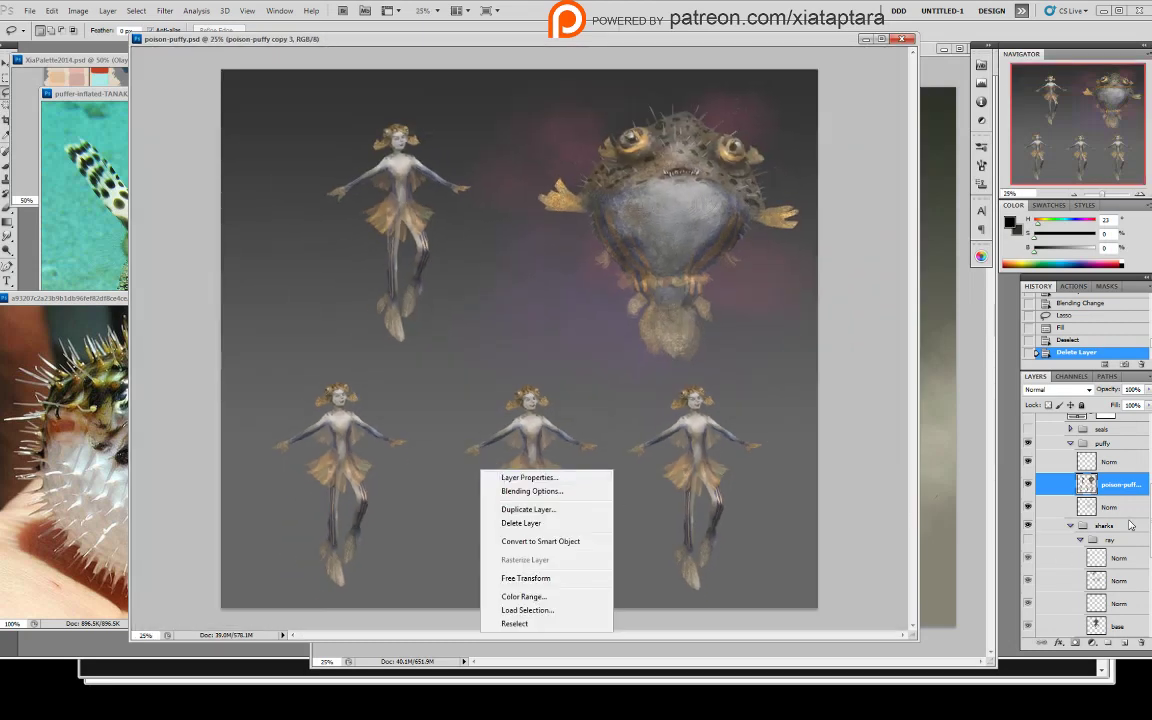
- Show the ray group and the 002 and 002 copy 3 shark layers to compare the earlier creatures with the current design
left_click(1028, 540)
left_click(1028, 540)
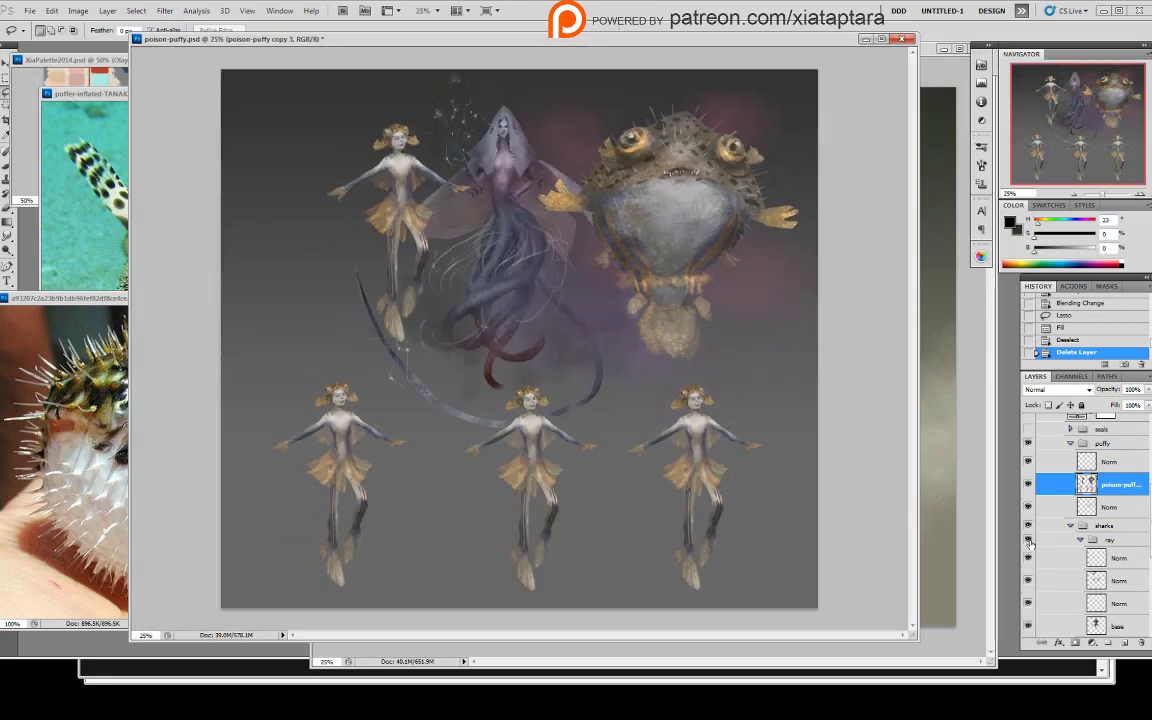
left_click(1080, 541)
left_click_drag(1149, 538, 1149, 560)
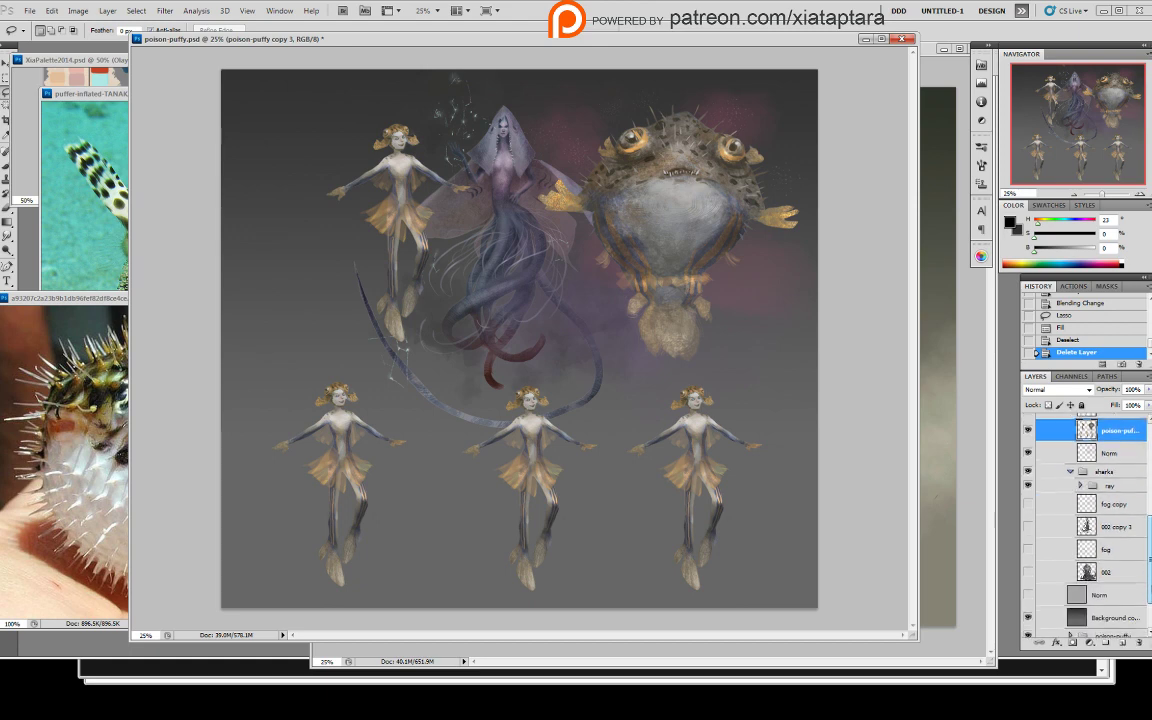
scroll(1030, 540, "down", 1)
left_click(1028, 561)
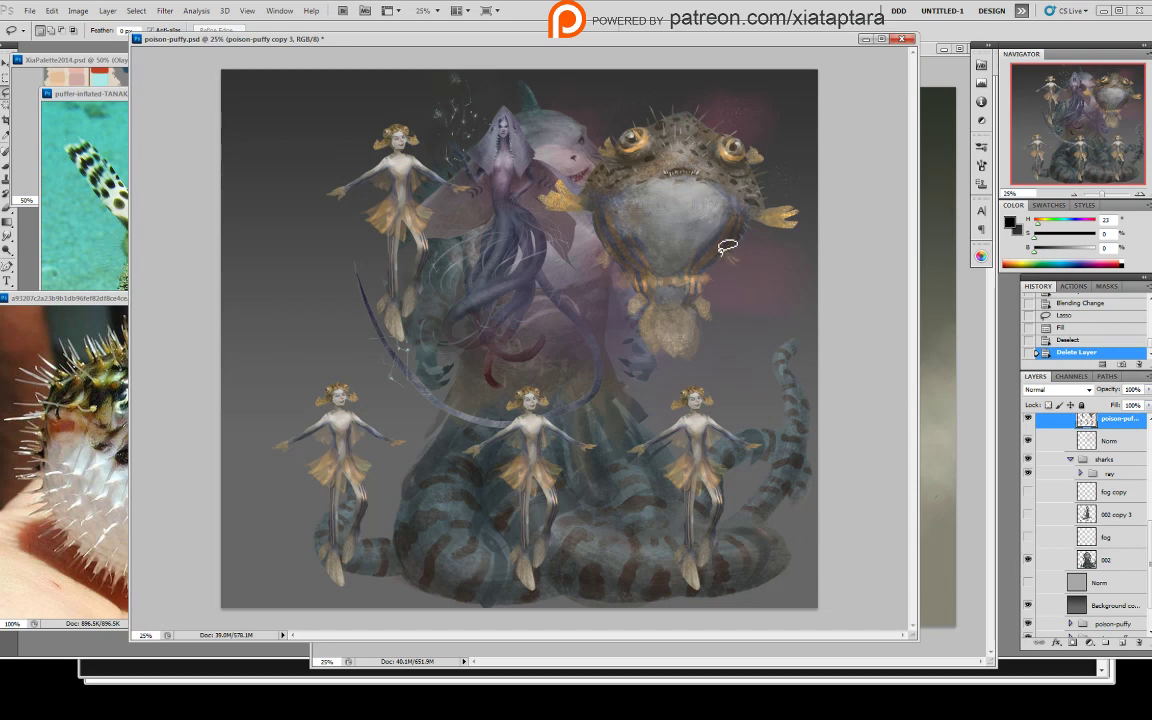
left_click(1028, 560)
left_click(1028, 560)
left_click(1028, 514)
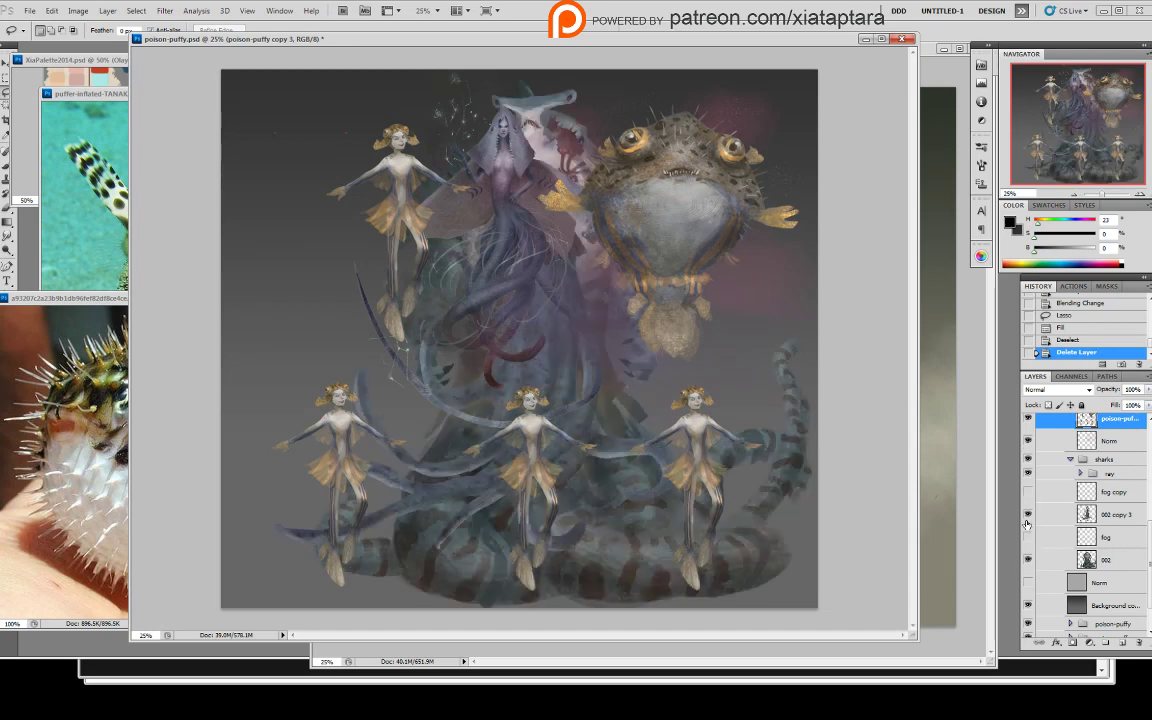
left_click(1060, 514)
key("v")
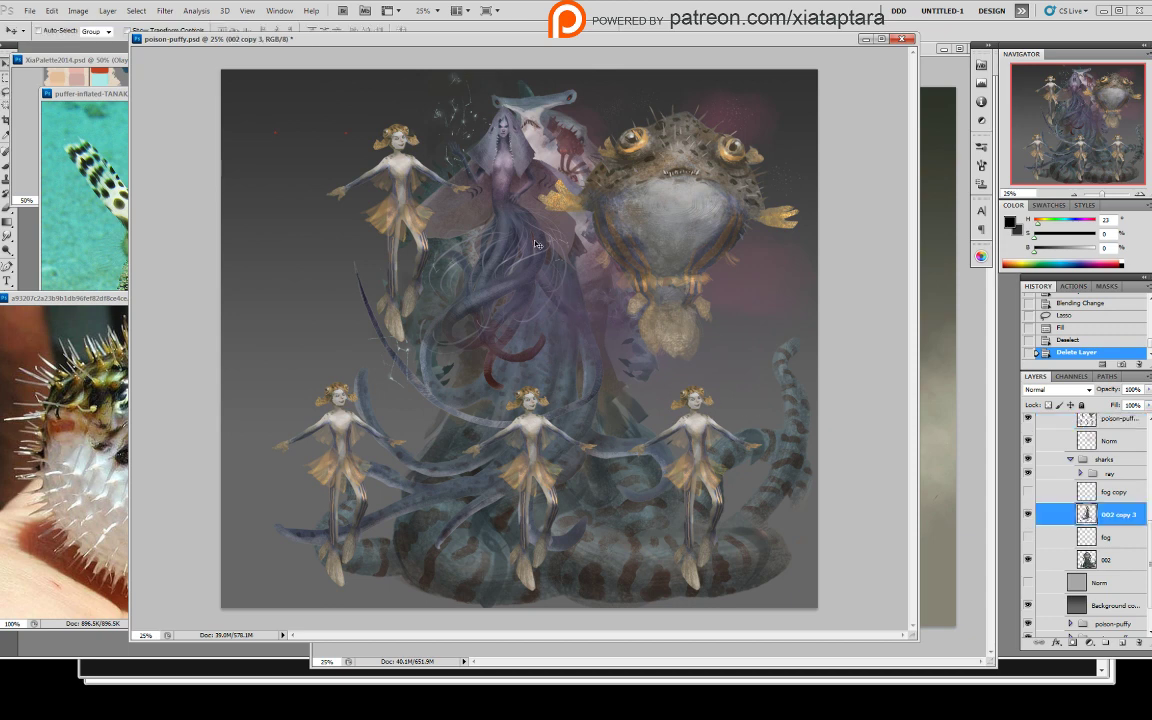
left_click_drag(535, 244, 336, 264)
key("ctrl+z")
- Hide the 002 copy 3 and 002 layers and the ray group
left_click(1028, 514)
left_click(1028, 560)
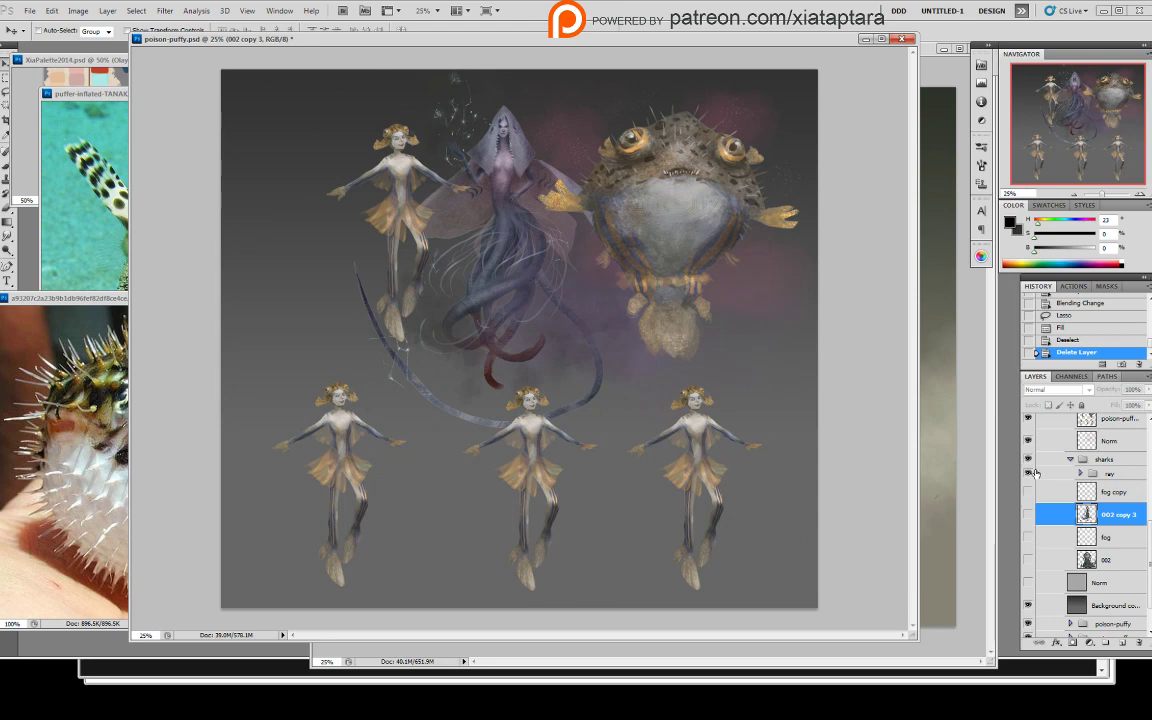
left_click(1034, 472)
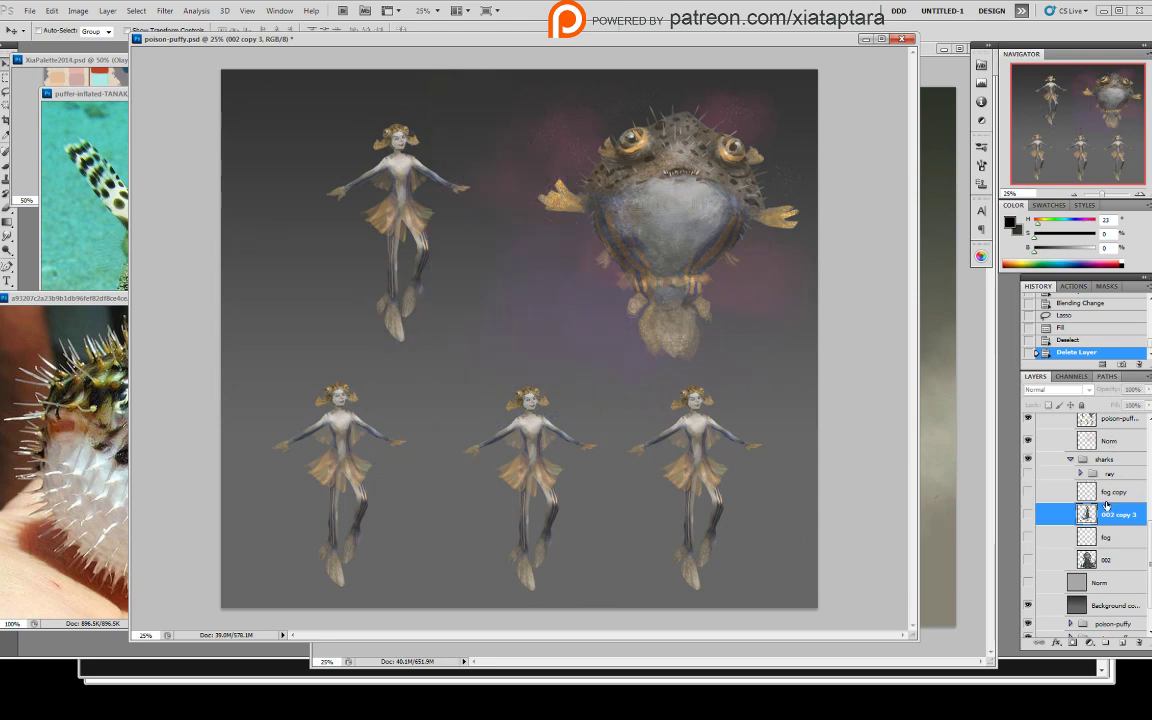
- On the upper Norm layer of the puffy group, paint a patch of brown sampled from the hair over the rightmost lower copy's head
scroll(1117, 510, "up", 3)
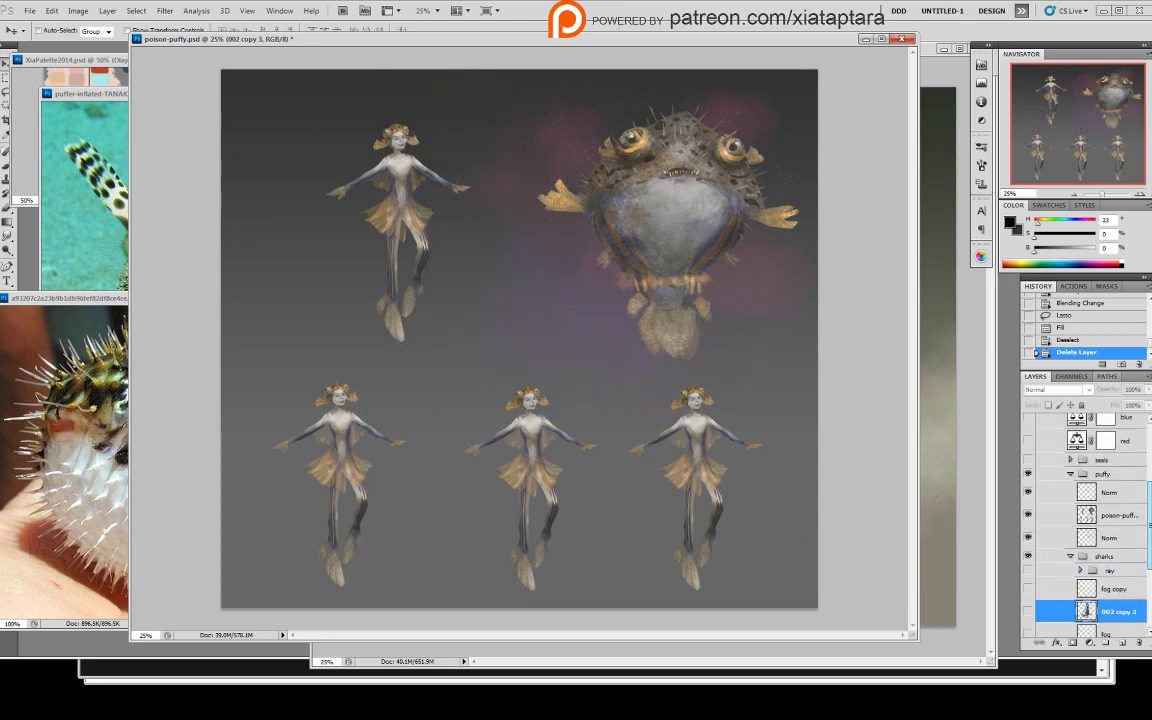
left_click(1100, 490)
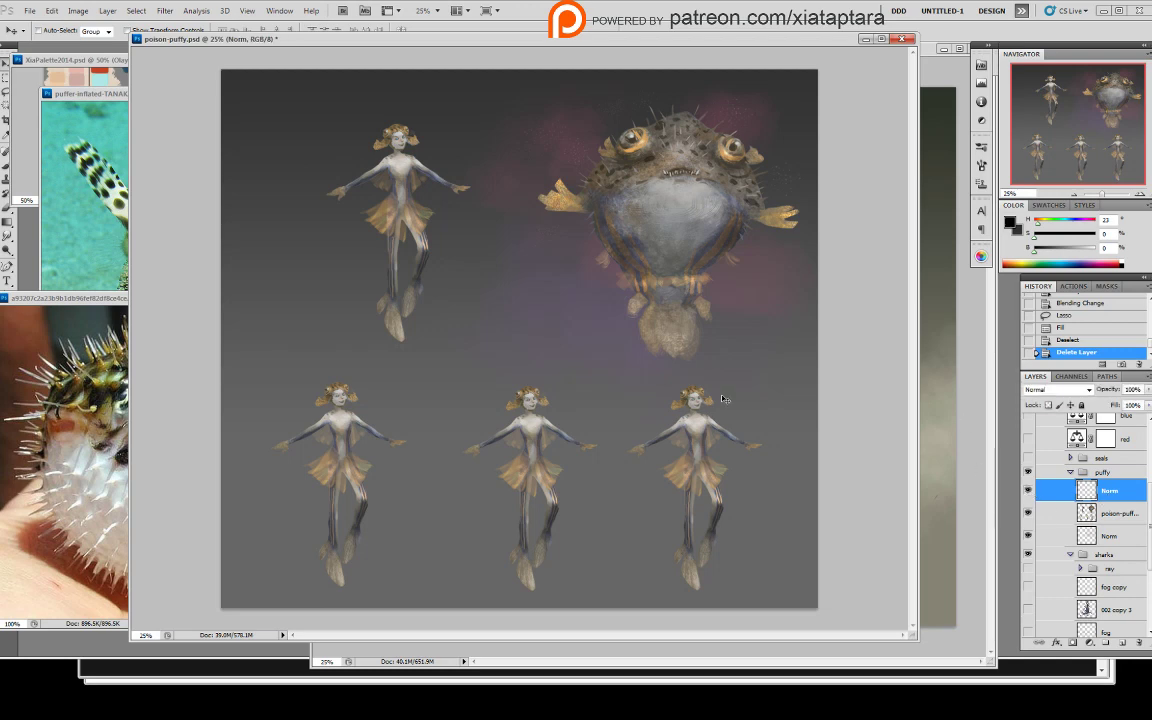
key("b")
right_click(547, 363)
left_click(624, 440)
left_click(856, 293)
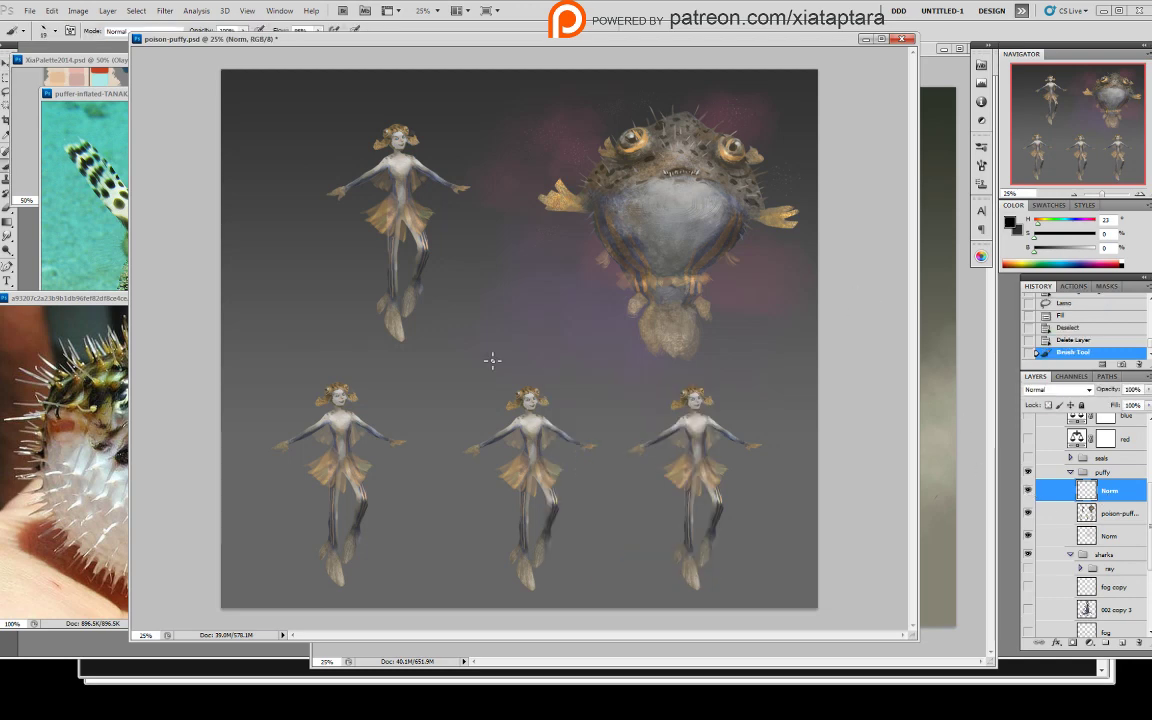
left_click(344, 380, "alt")
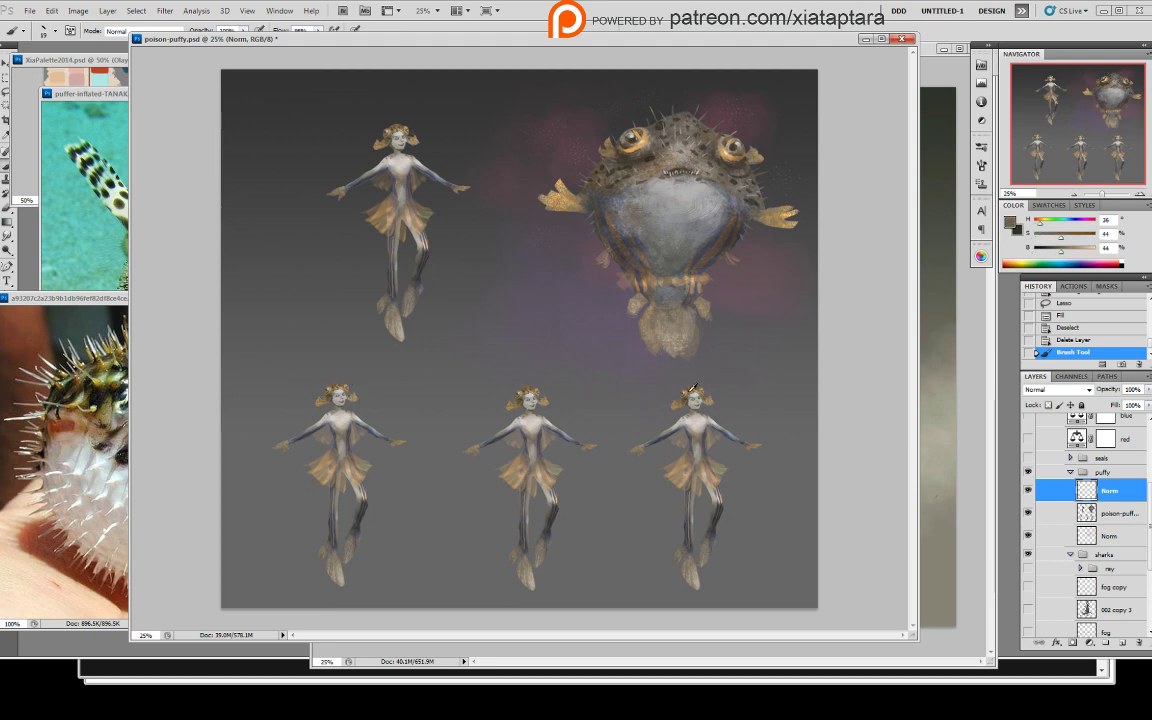
left_click(702, 381, "alt")
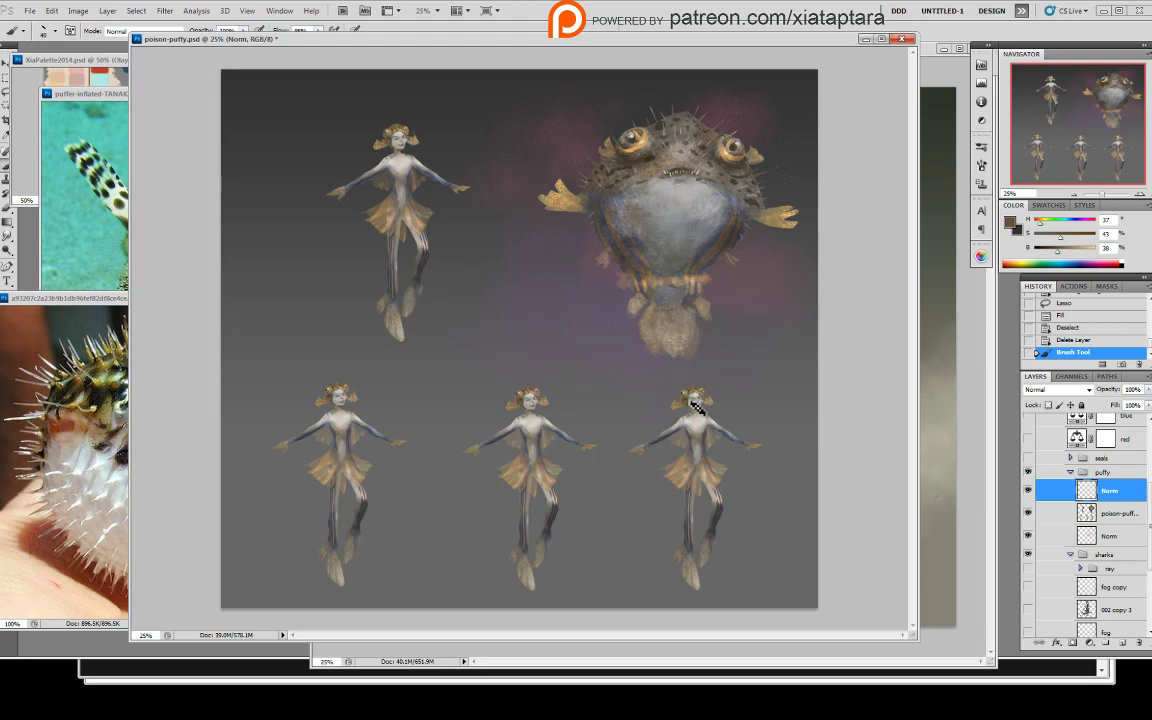
left_click(707, 399, "alt")
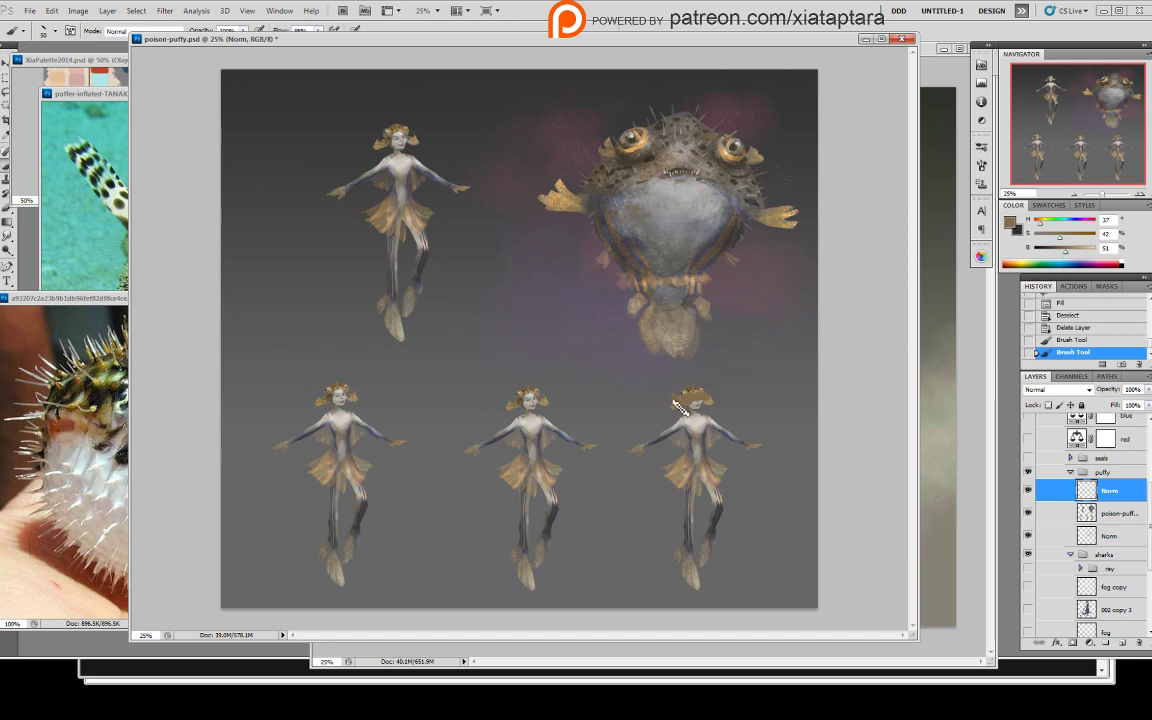
mouse_move(680, 410)
left_mouse_down()
mouse_move(719, 399)
mouse_move(676, 397)
left_mouse_up()
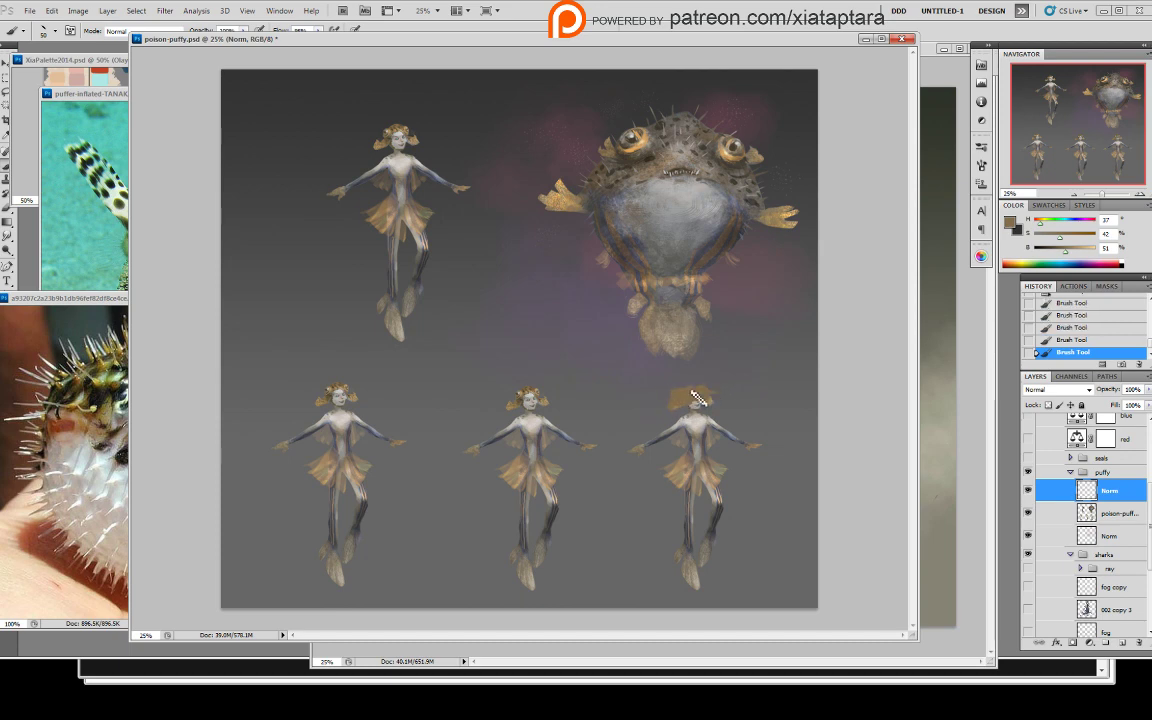
- Erase the hair fins beside the rightmost lower copy's face on the poison-puffy layer
key("e")
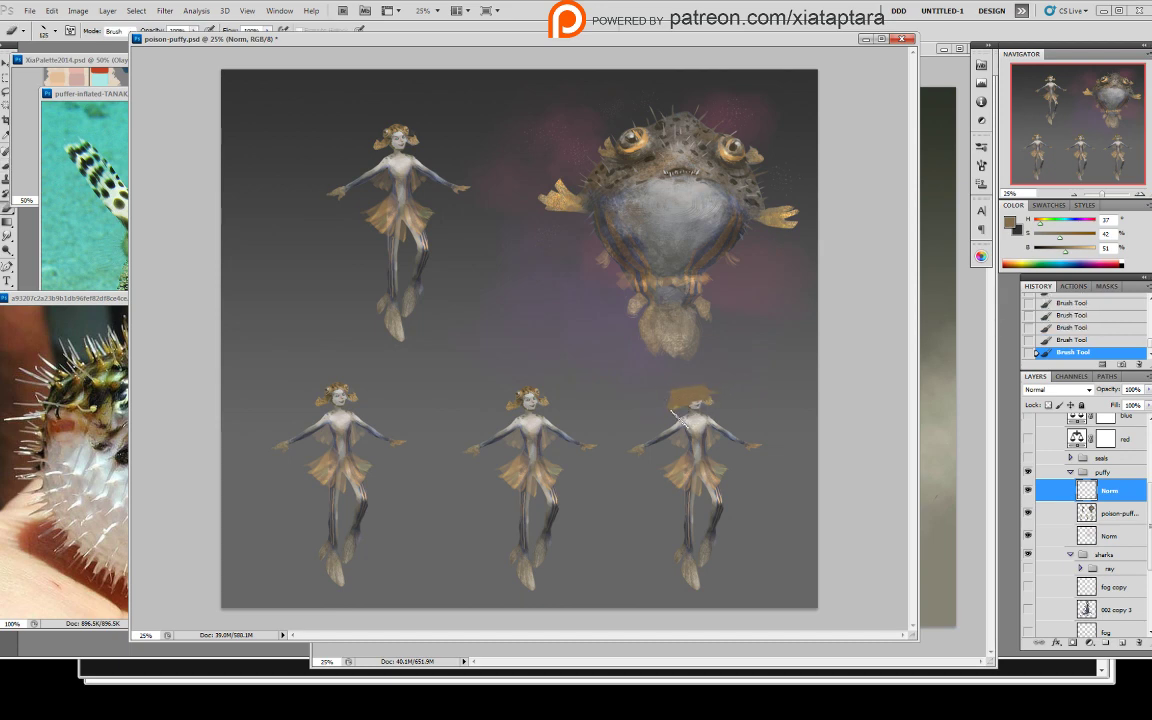
left_click(1115, 515)
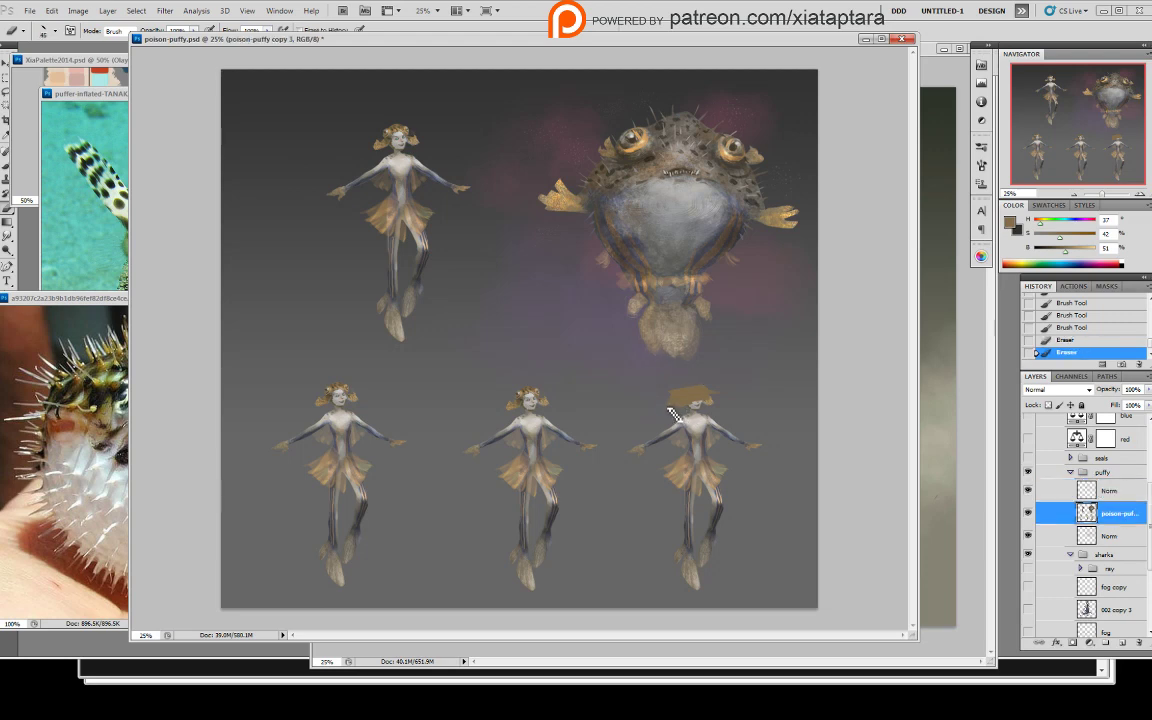
mouse_move(724, 414)
left_mouse_down()
mouse_move(678, 414)
mouse_move(720, 413)
left_mouse_up()
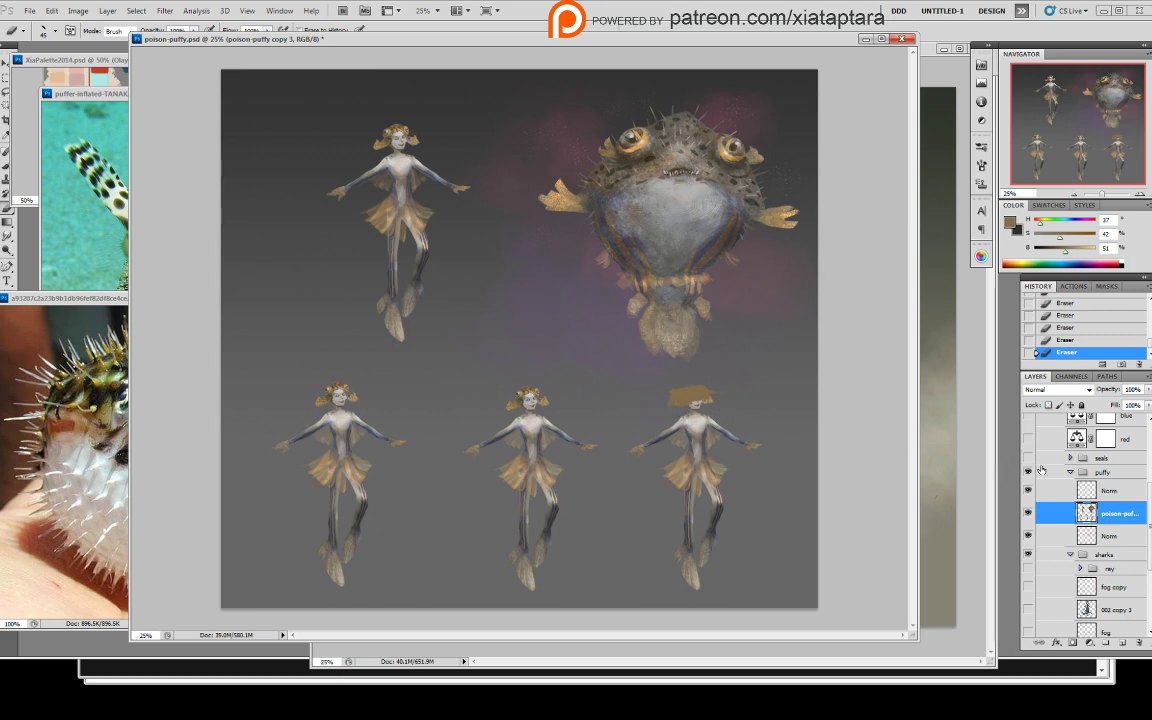
- On the upper Norm layer, widen the brown patch into a broad hat and erase its underside above the face
left_click(1060, 490)
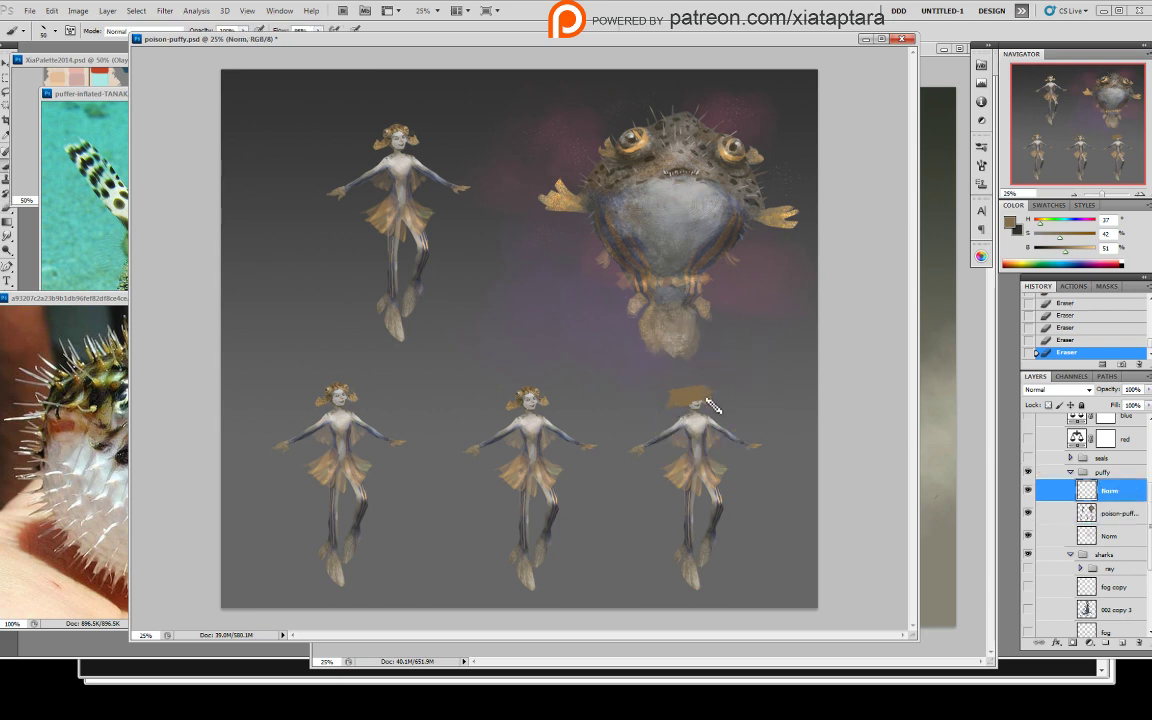
mouse_move(706, 405)
left_mouse_down()
mouse_move(682, 398)
mouse_move(706, 398)
left_mouse_up()
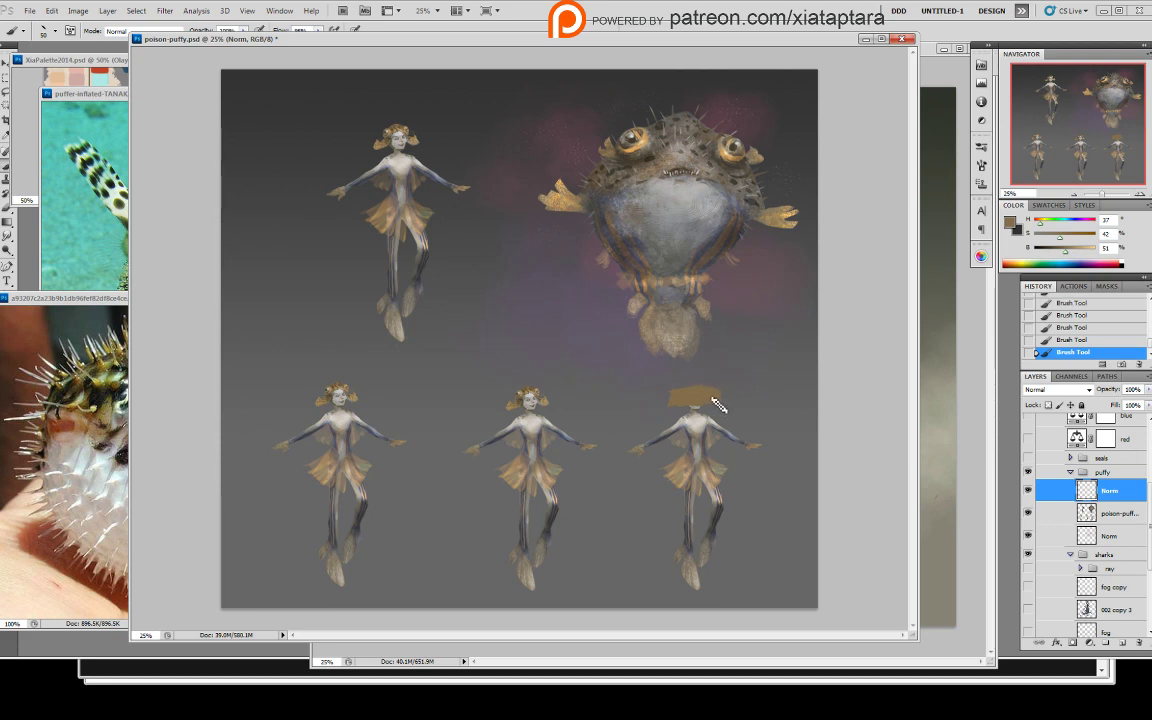
left_click_drag(703, 400, 720, 396)
key("e")
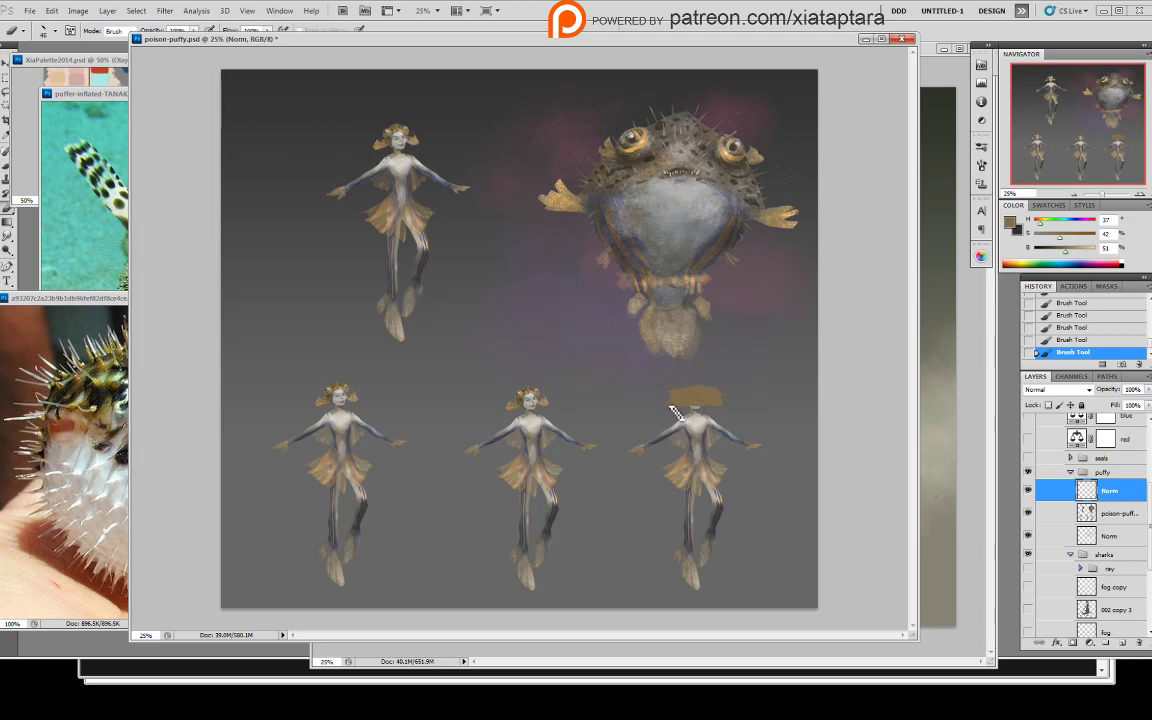
mouse_move(670, 405)
left_mouse_down()
mouse_move(742, 412)
mouse_move(670, 411)
mouse_move(736, 416)
mouse_move(704, 408)
left_mouse_up()
left_click_drag(680, 404, 730, 407)
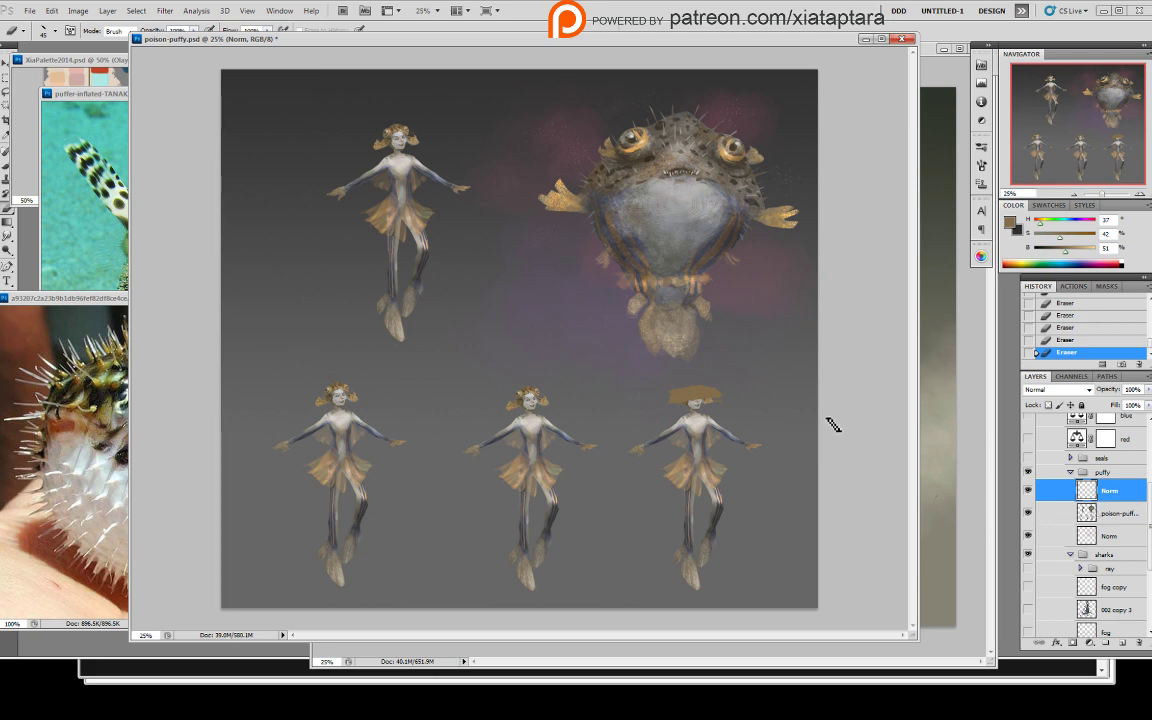
- Select the area around the three lower copies with a rectangular marquee
key("m")
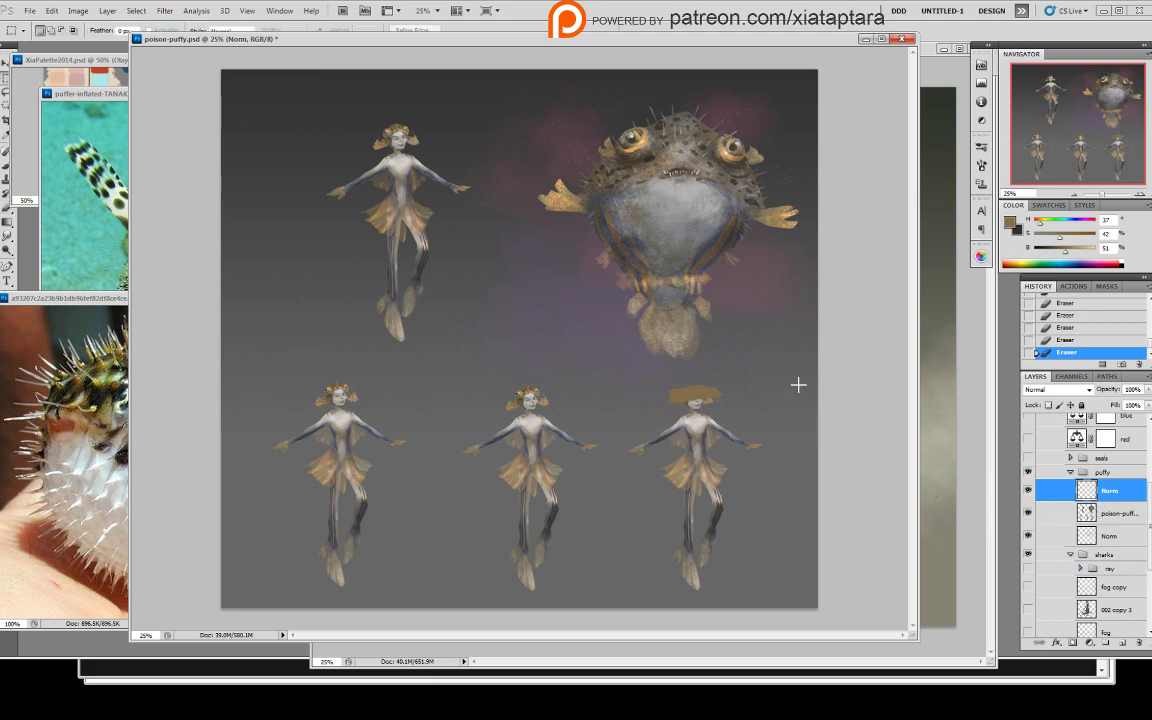
left_click_drag(797, 607, 815, 609)
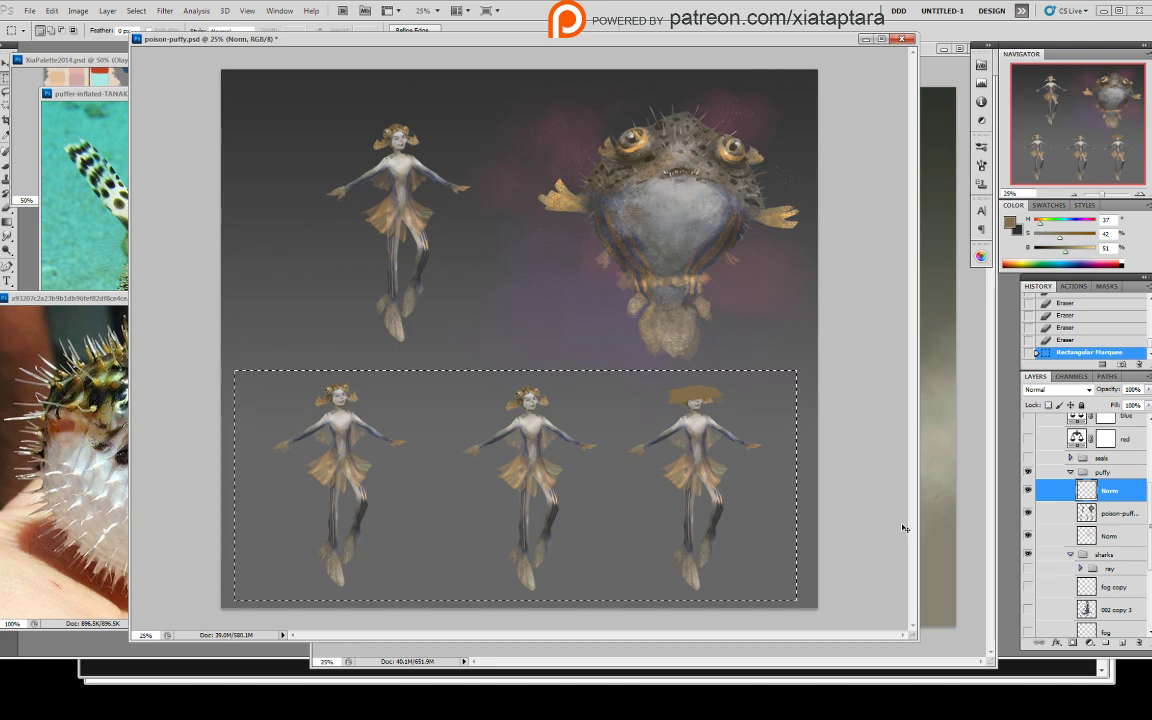
key("ctrl+x")
left_click(1110, 519)
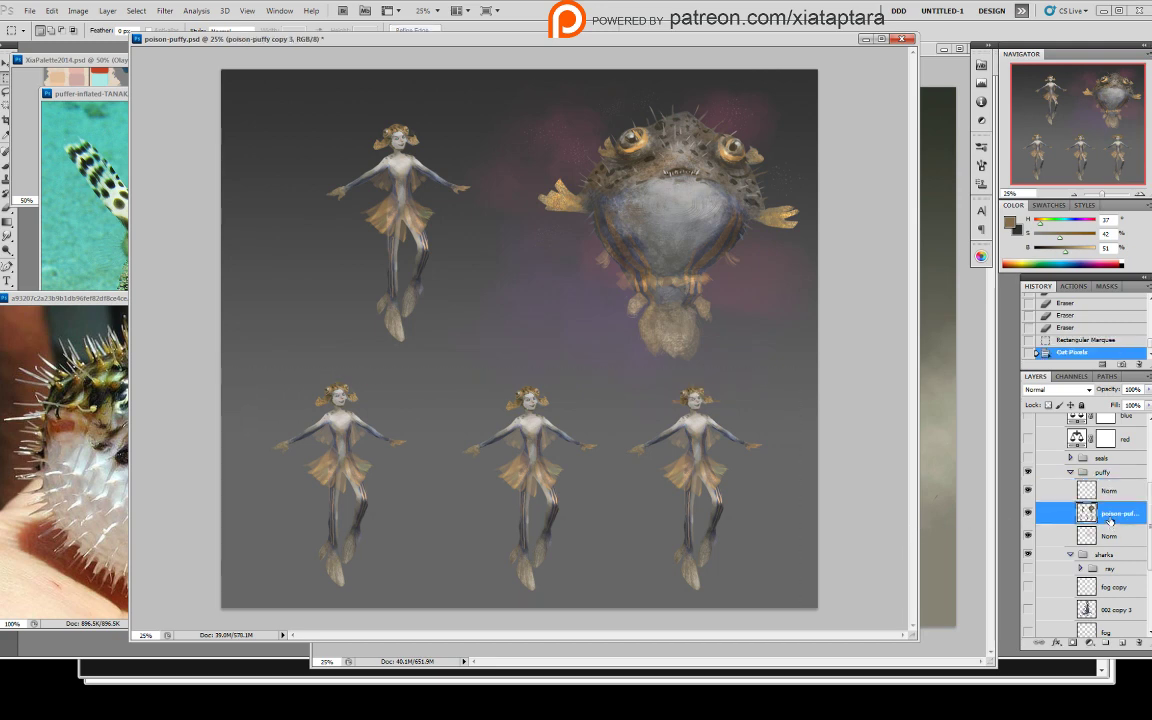
left_click(1101, 489)
key("ctrl+alt+z")
key("ctrl+alt+z")
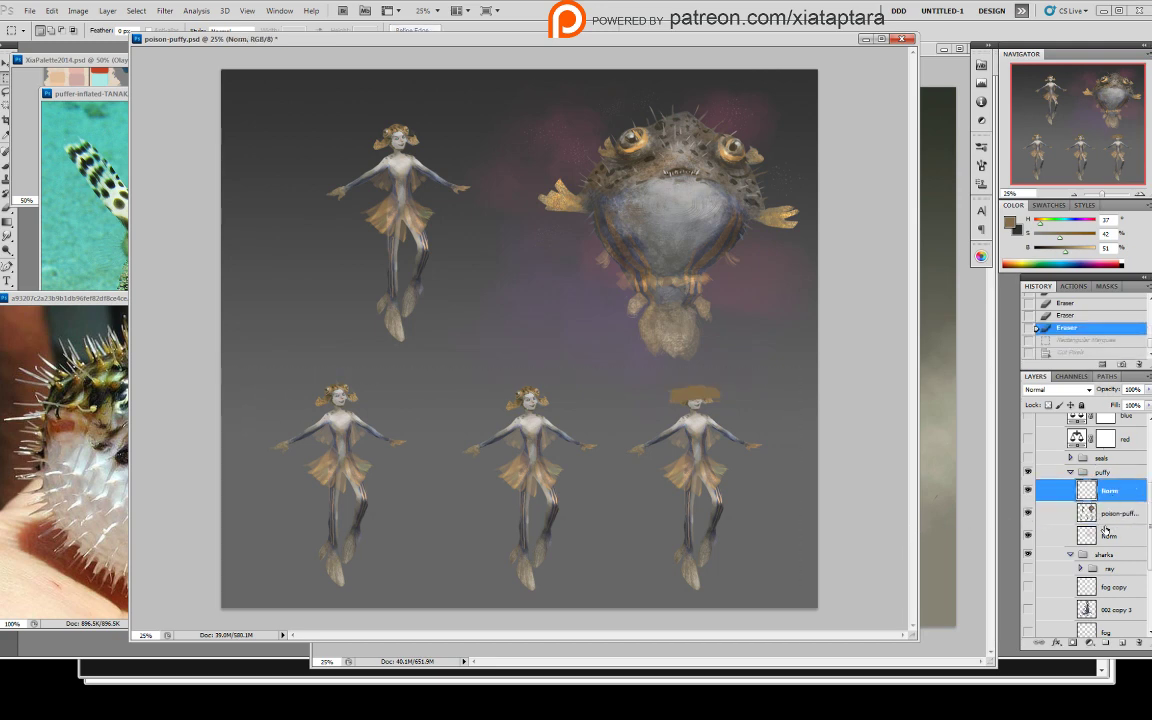
- Restore the rectangular selection, cut the three lower copies from the poison-puffy layer and paste them onto a new layer
left_click(1109, 518)
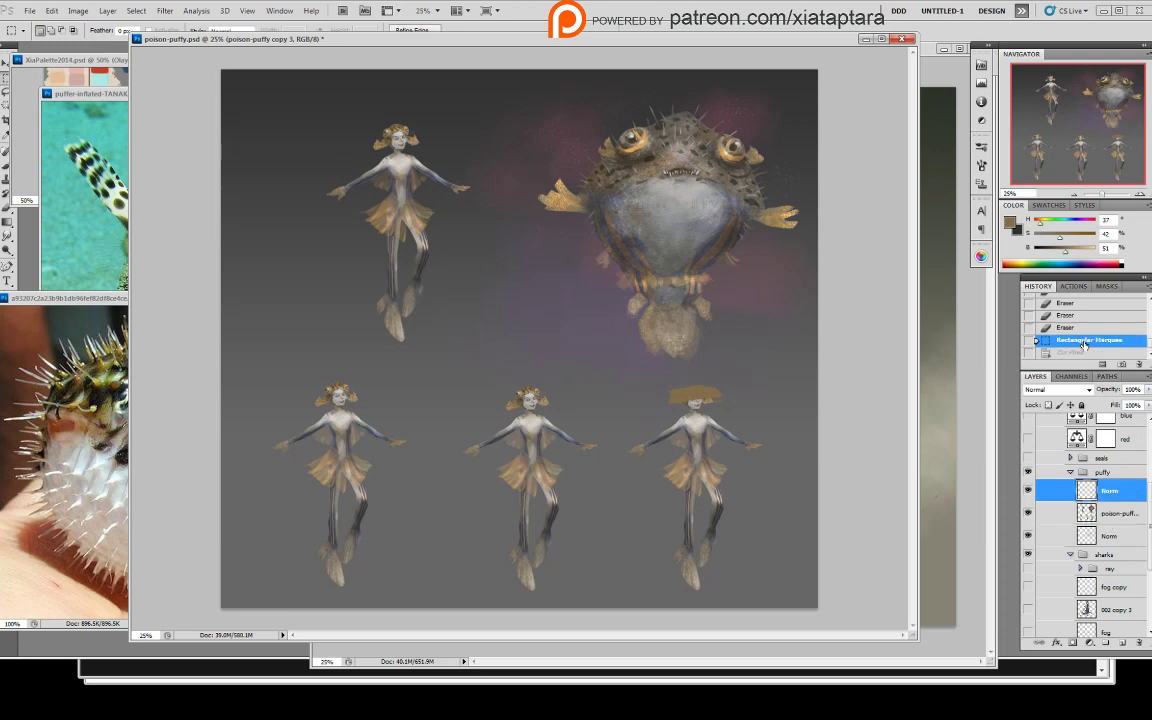
key("ctrl+shift+z")
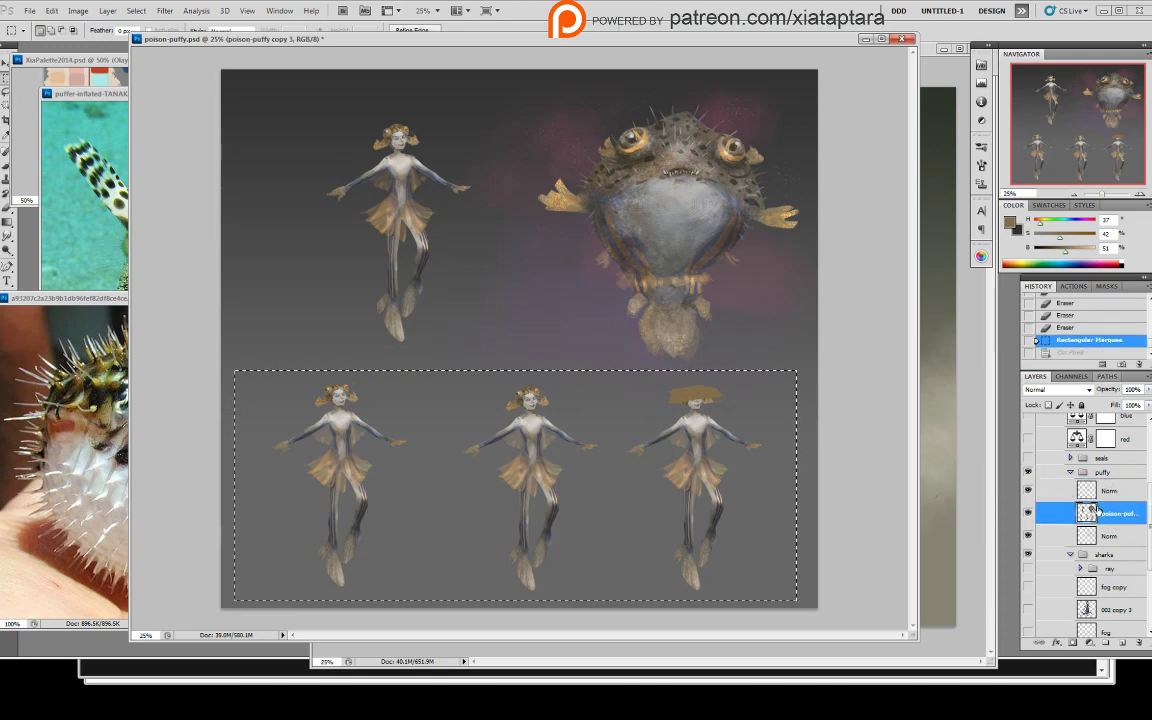
key("ctrl+x")
key("ctrl+v")
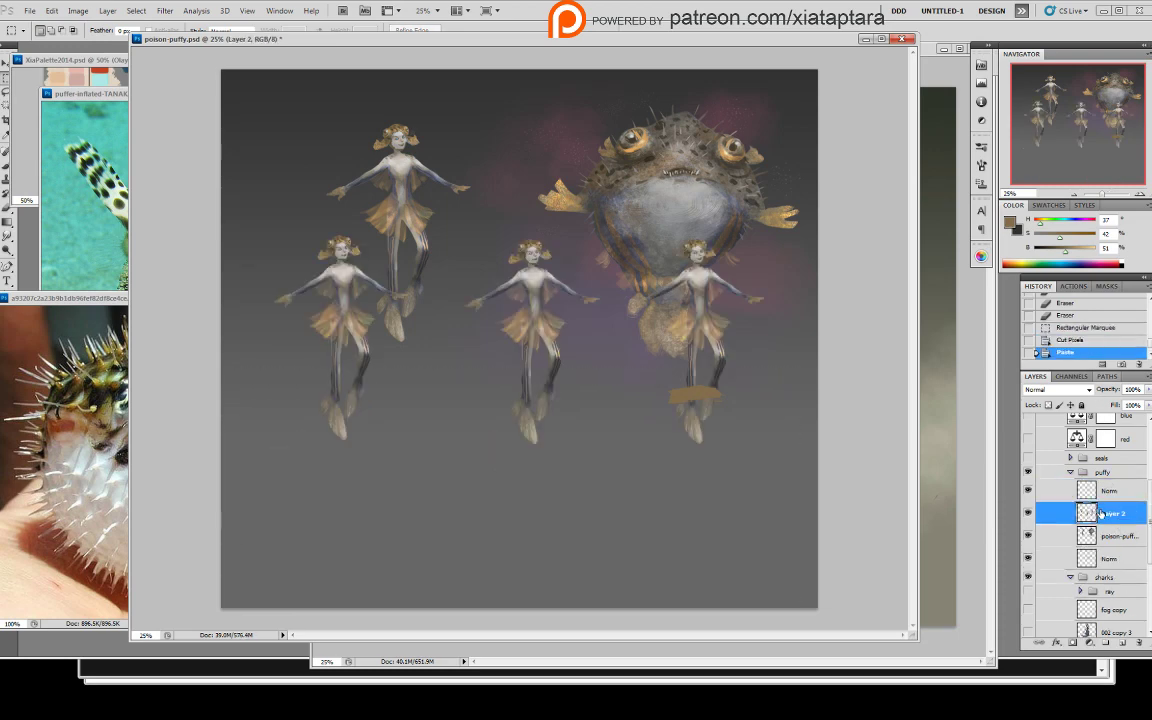
- Move the pasted copies back down into the lower row so the rightmost head sits under the brown hat
left_click(1110, 495)
key("v")
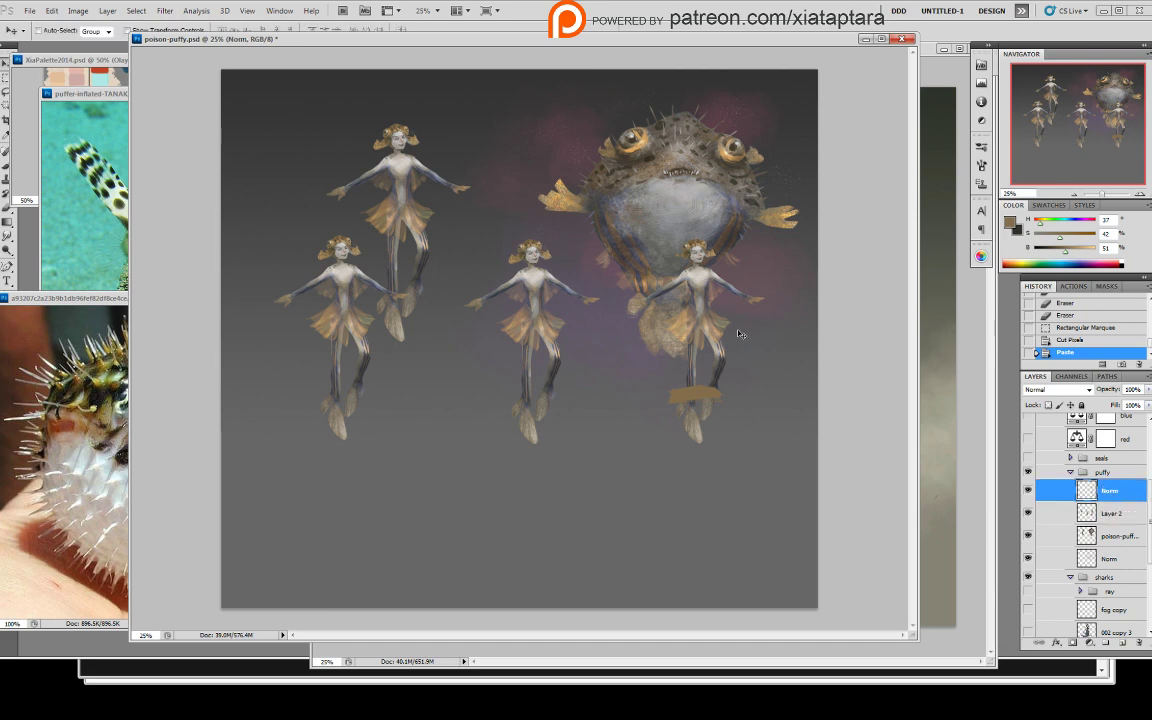
left_click_drag(712, 335, 723, 463)
left_click(1110, 513)
left_click_drag(703, 343, 701, 487)
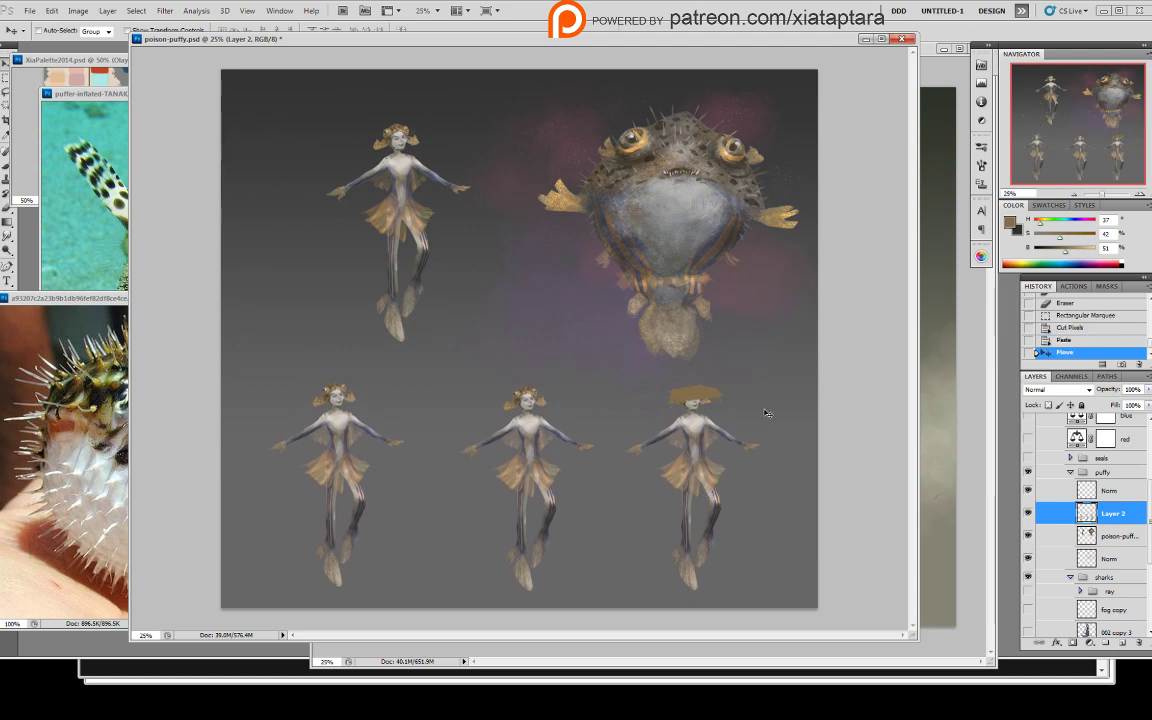
- Merge the Norm layer holding the brown hat down into the layer with the three pasted copies
left_click(1117, 491)
key("ctrl+e")
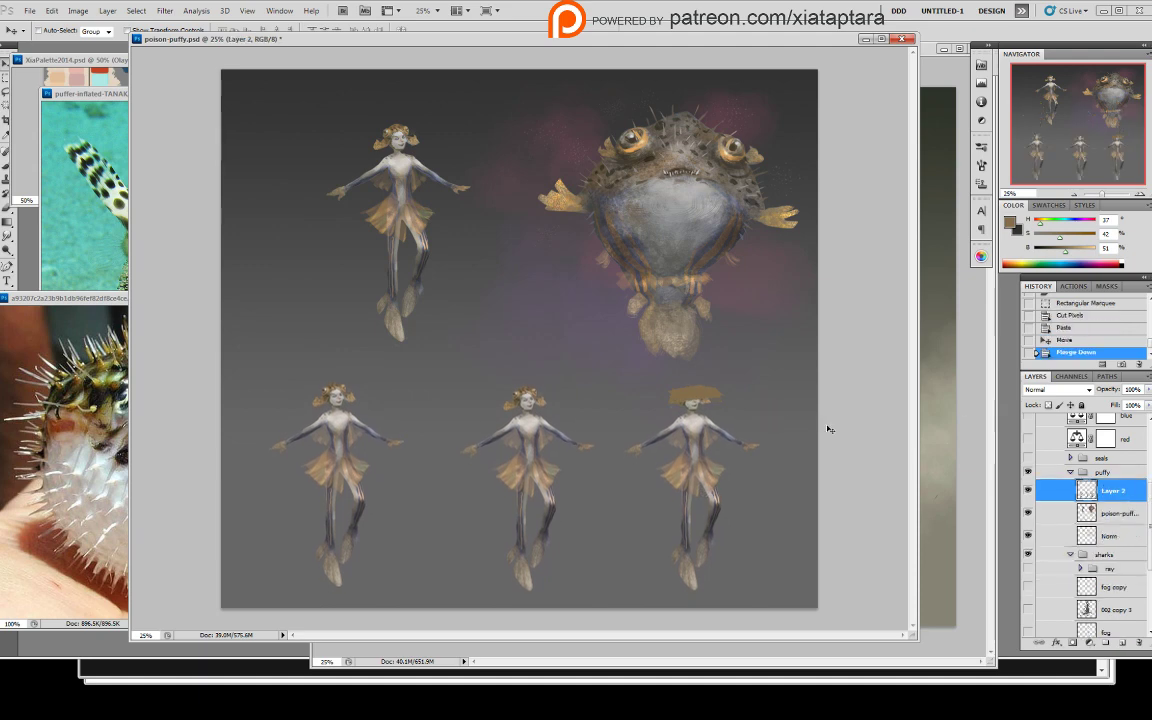
key("b")
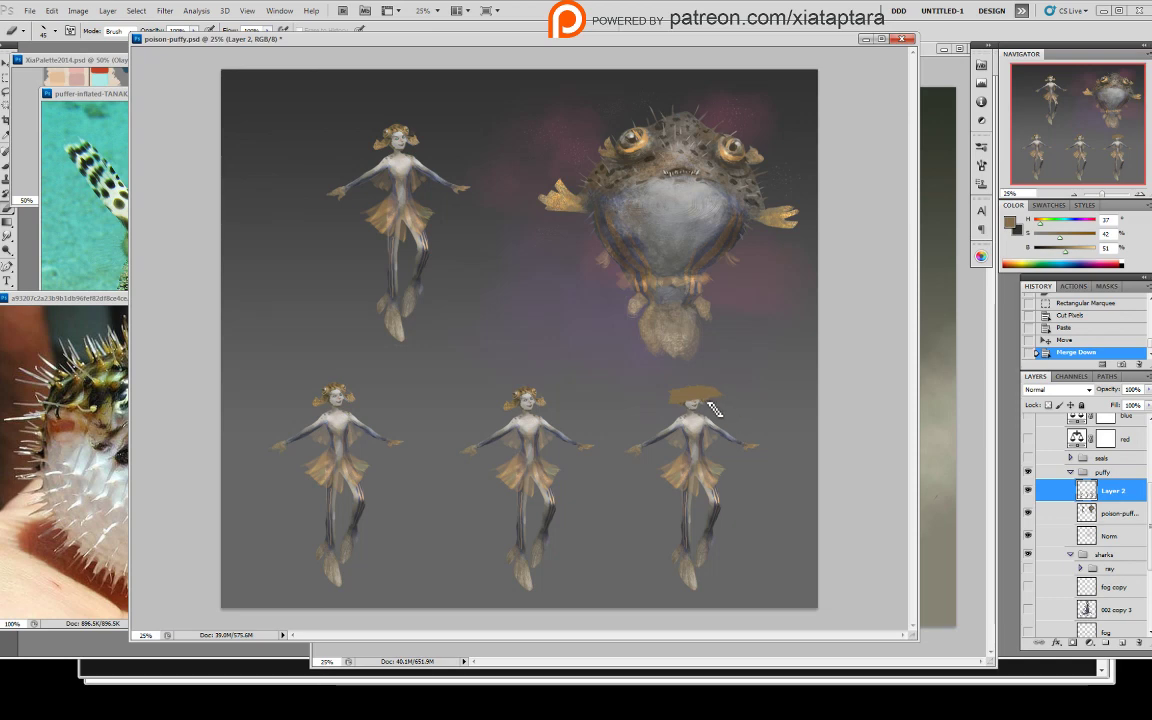
- Trim around the rightmost copy's head on Layer 2, sample the hat's brown and repaint the hat as a wide, flat brim
left_click_drag(712, 408, 689, 415)
key("b")
left_click(697, 399, "alt")
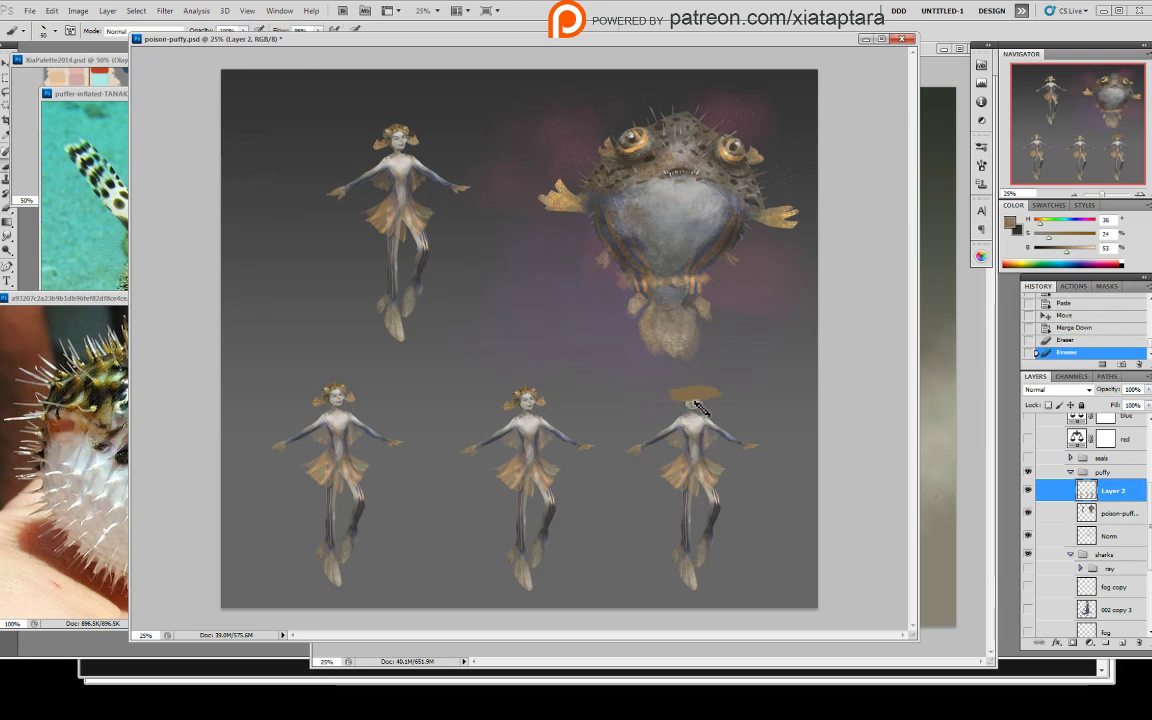
left_click(699, 403, "alt")
left_click_drag(697, 401, 700, 389)
left_click(678, 396, "alt")
mouse_move(706, 390)
left_mouse_down()
mouse_move(671, 392)
mouse_move(720, 392)
mouse_move(664, 399)
mouse_move(706, 397)
left_mouse_up()
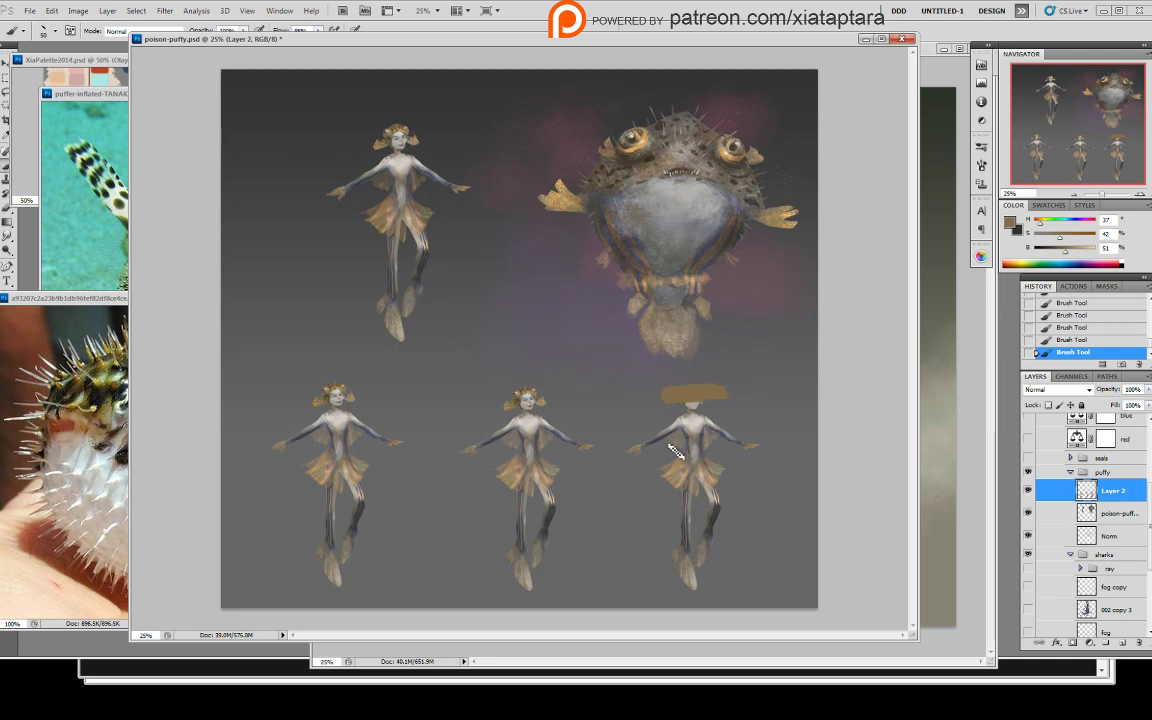
- Sample dark blue from the rightmost copy's body and undo a trial vertical stroke down its side
left_click(706, 446, "alt")
left_click(688, 439, "alt")
left_click(686, 484, "alt")
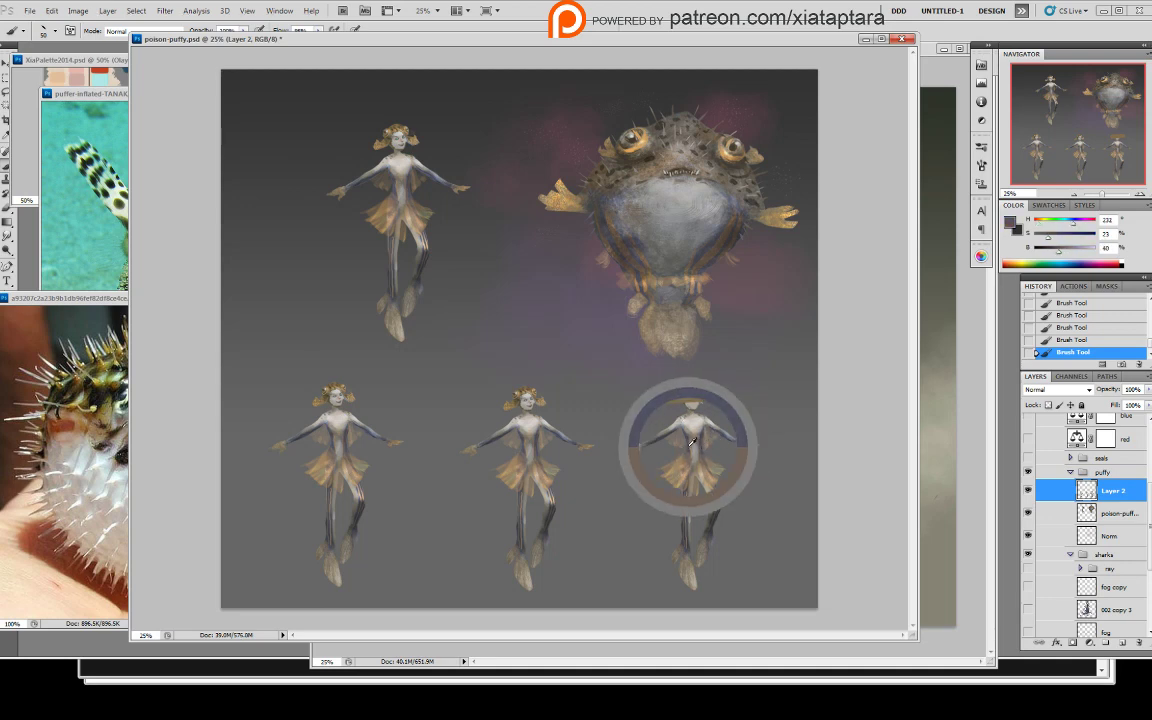
mouse_move(678, 488)
left_mouse_down()
mouse_move(684, 416)
mouse_move(672, 484)
left_mouse_up()
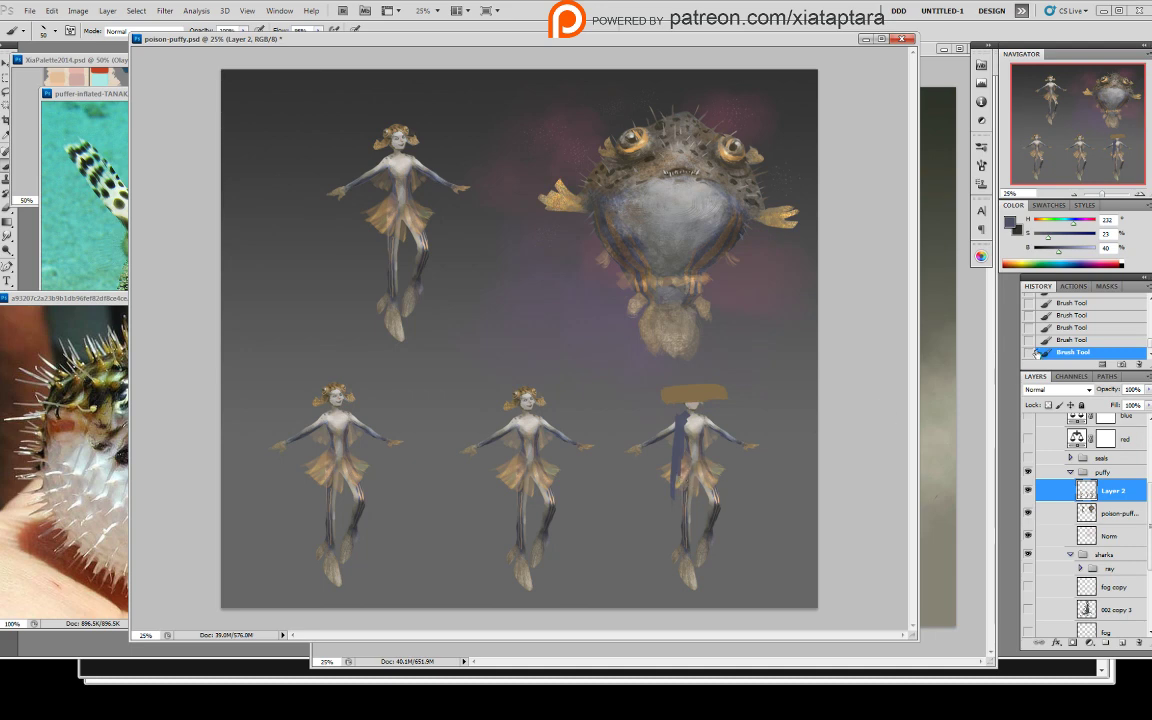
left_click(1076, 317)
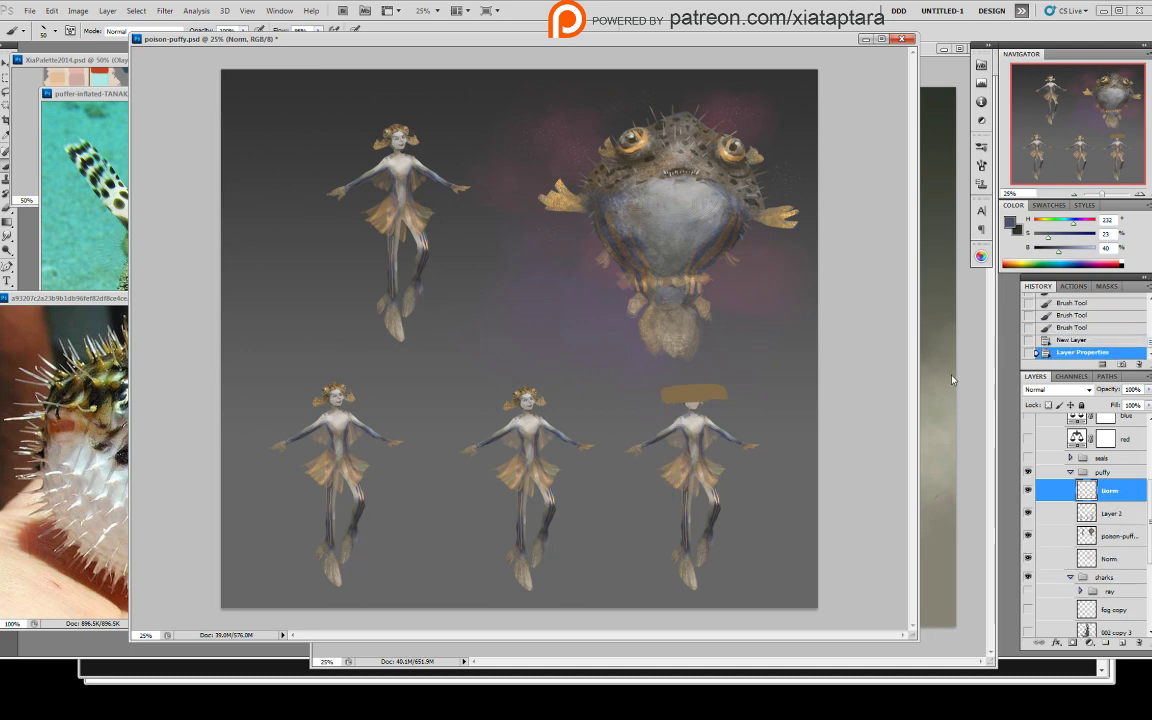
- Paint two long vertical dark blue coat panels down both sides of the rightmost figure on a new Norm layer
left_click_drag(682, 424, 681, 471)
key("ctrl+z")
mouse_move(681, 422)
left_mouse_down()
mouse_move(686, 512)
mouse_move(690, 421)
mouse_move(682, 433)
mouse_move(707, 450)
mouse_move(707, 429)
mouse_move(706, 466)
left_mouse_up()
key("ctrl+z")
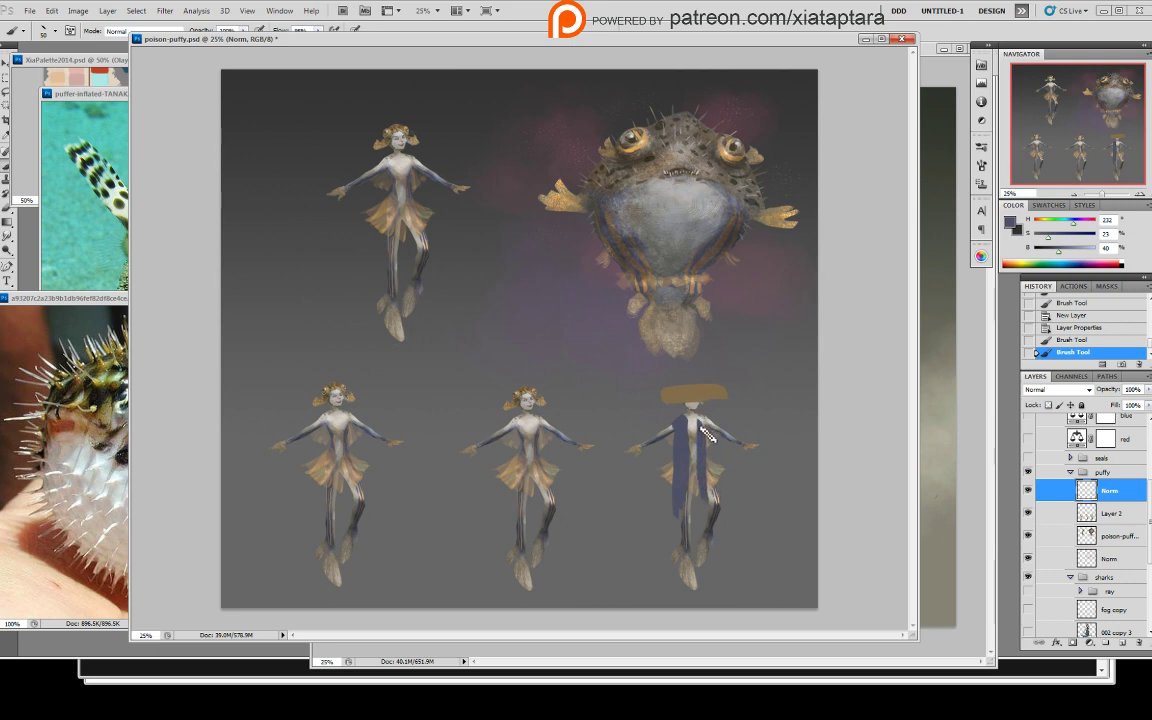
left_click_drag(704, 418, 713, 498)
- Lasso the left-hand arm of the rightmost figure on Layer 2 and rotate it downward with Free Transform
left_click(1085, 512)
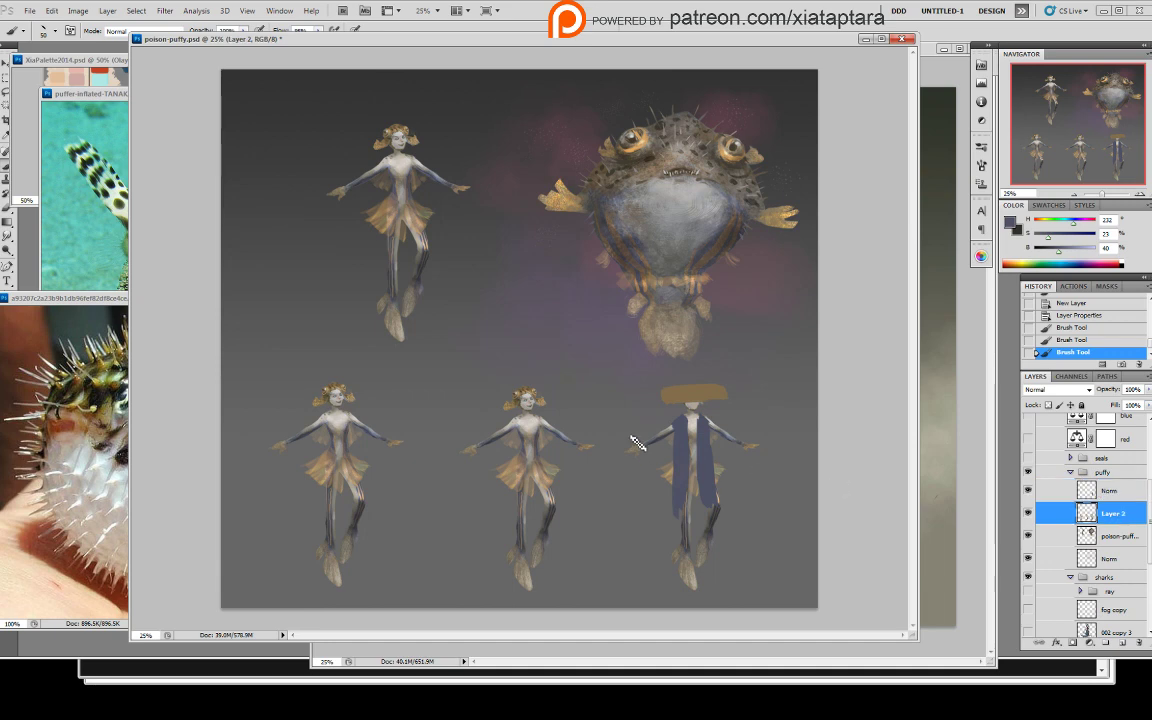
key("l")
left_click_drag(618, 465, 619, 466)
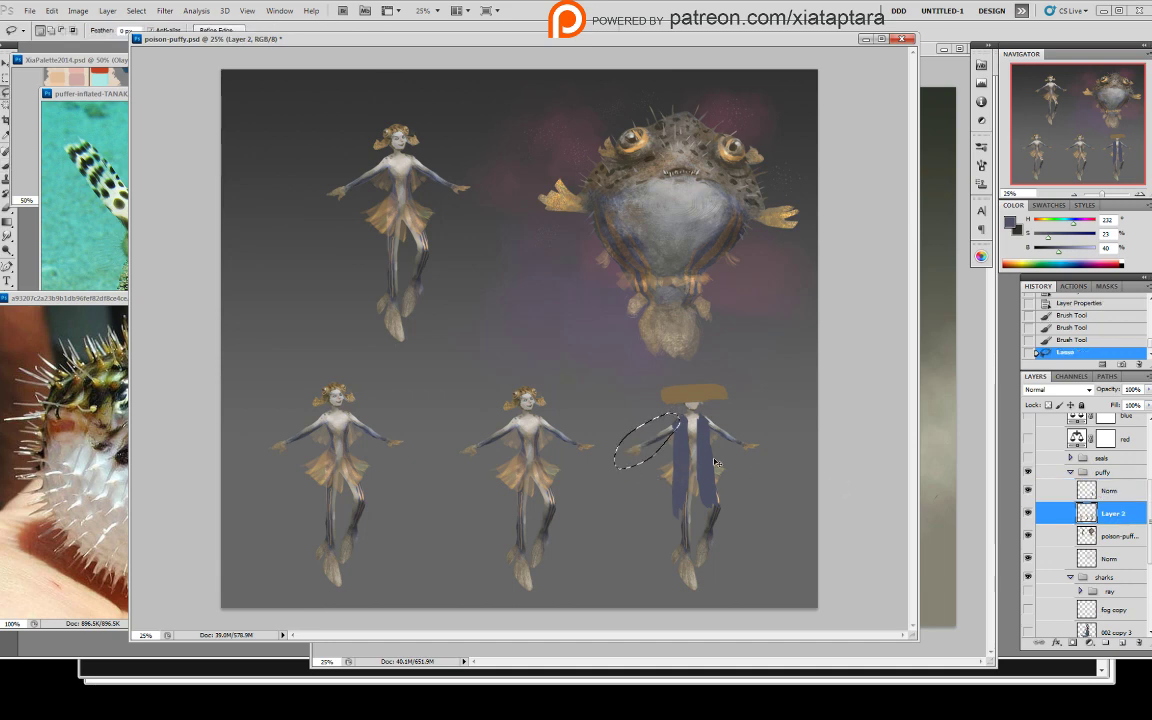
key("ctrl+t")
mouse_move(777, 437)
left_mouse_down()
mouse_move(792, 406)
mouse_move(749, 406)
left_mouse_up()
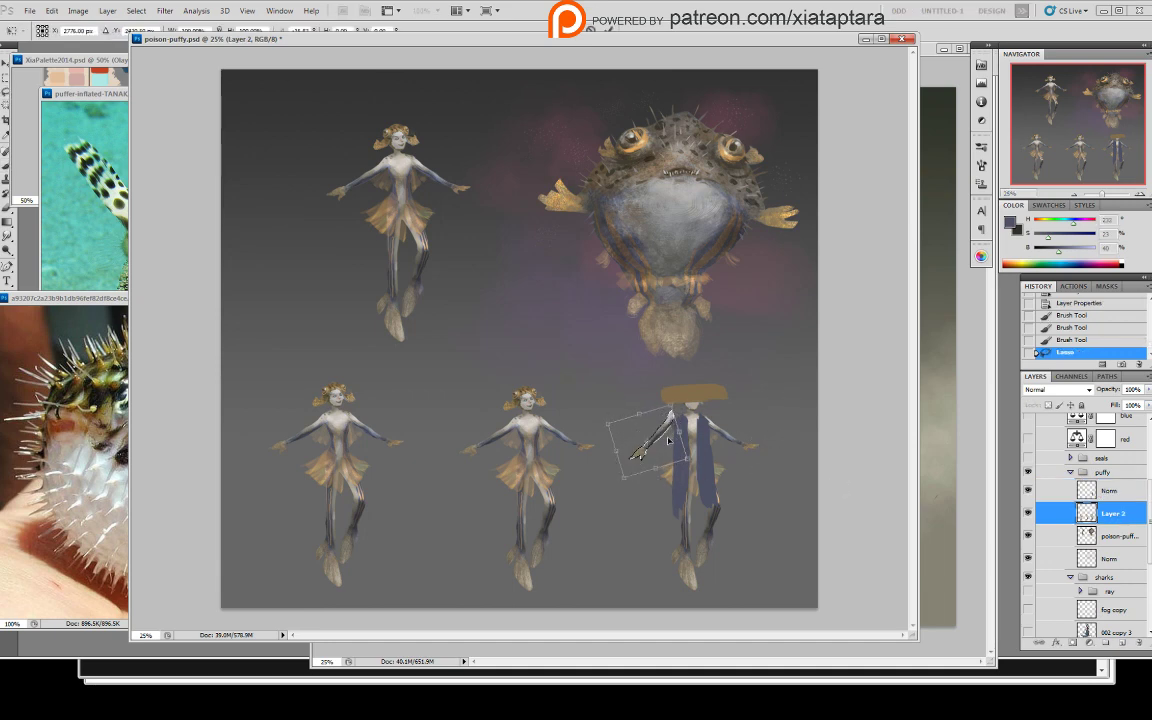
key("Return")
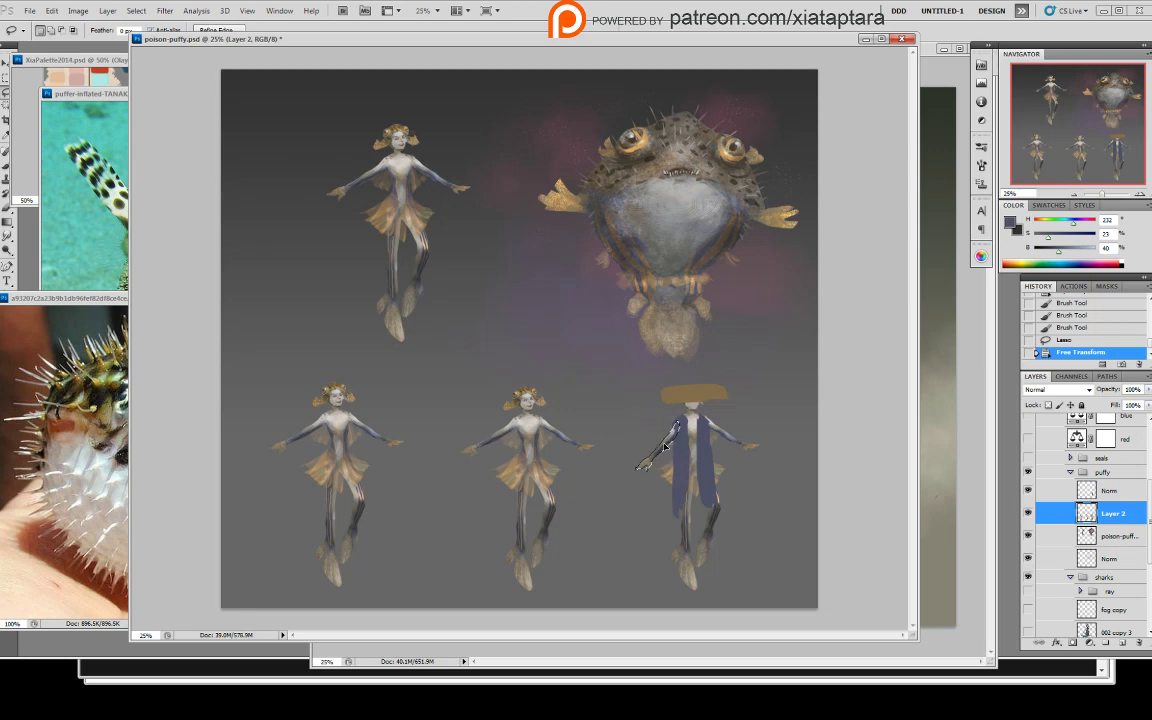
- Move the lowered arm back against the shoulder and rotate it further down so it hangs beside the coat
left_click_drag(666, 450, 664, 446)
key("ctrl+t")
left_click_drag(767, 460, 772, 435)
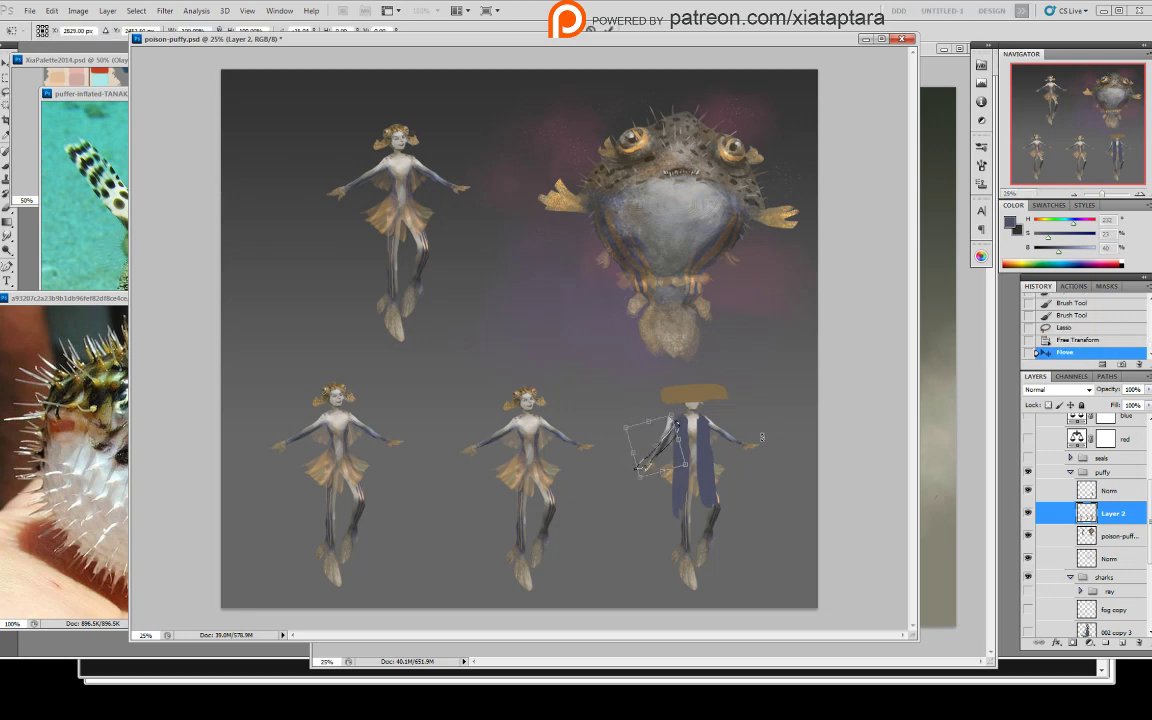
left_click_drag(669, 437, 673, 443)
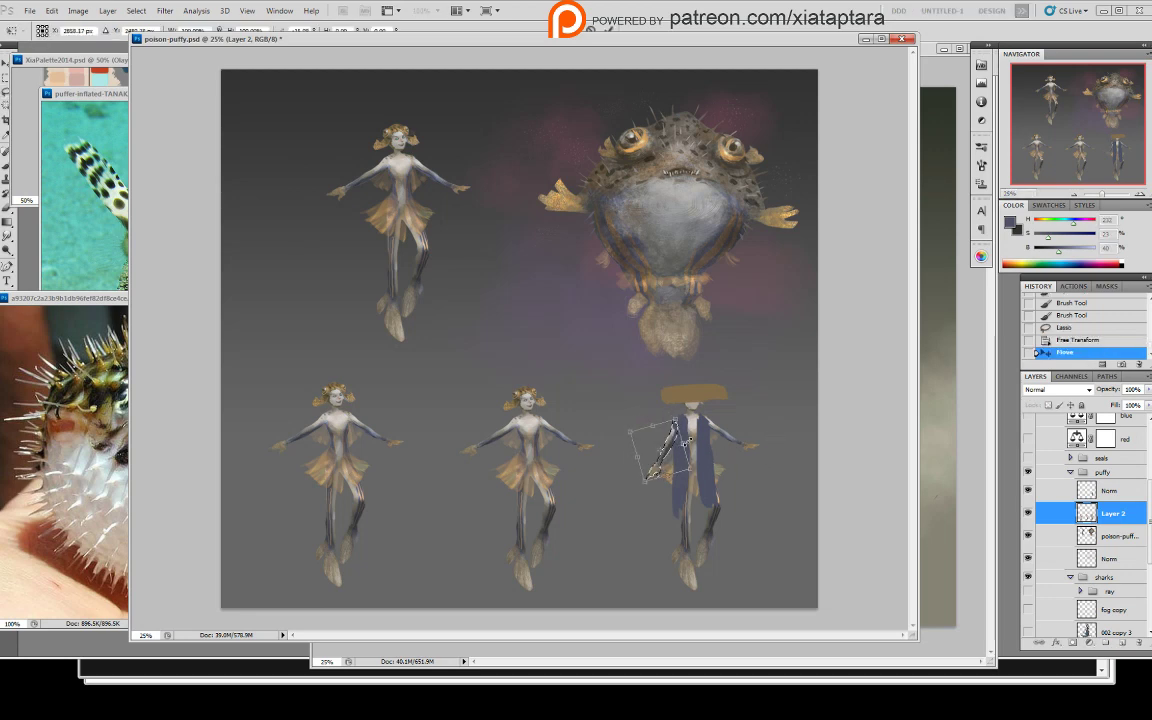
key("Return")
- Clear the selection, erase a small spot beside the coat on Layer 2 and toggle that layer's visibility to compare
left_click_drag(758, 457, 759, 462)
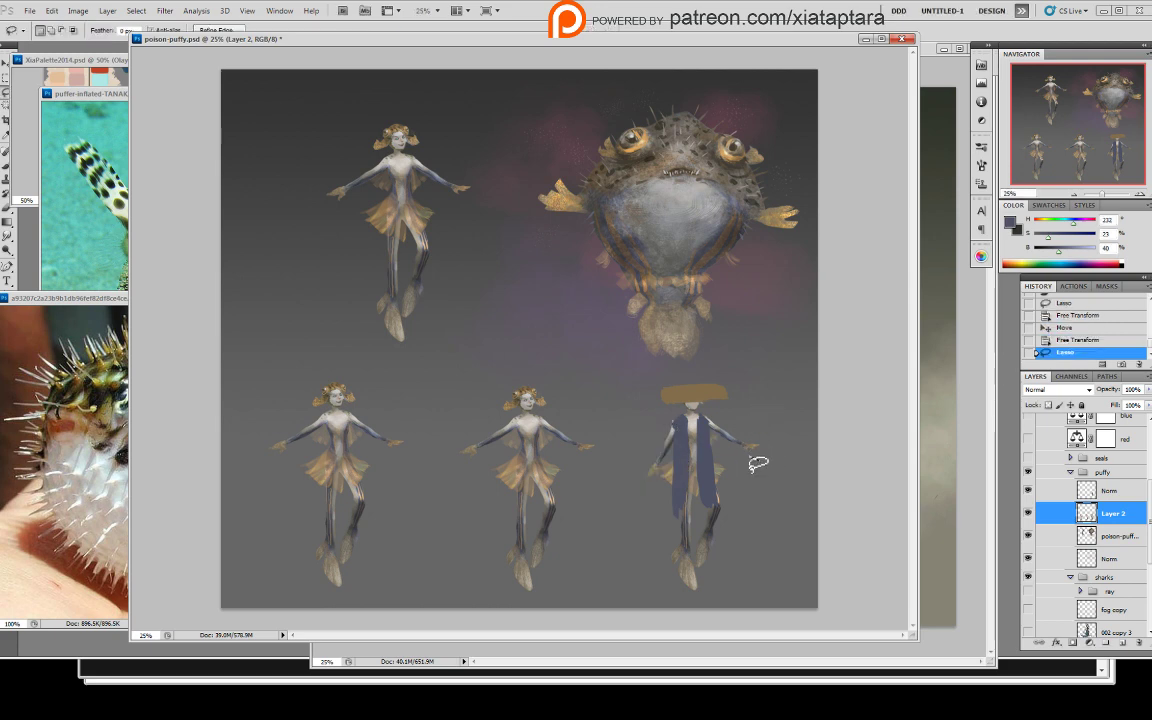
left_click(1028, 512)
left_click(1028, 512)
key("ctrl+d")
key("b")
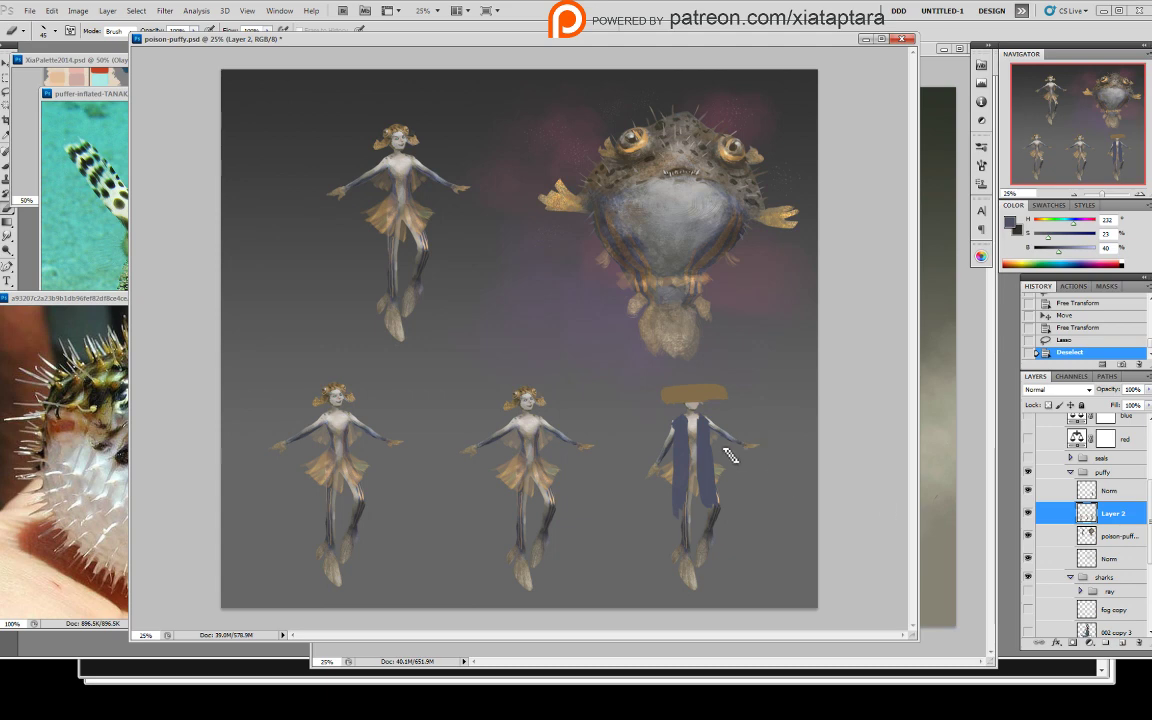
left_click(713, 453)
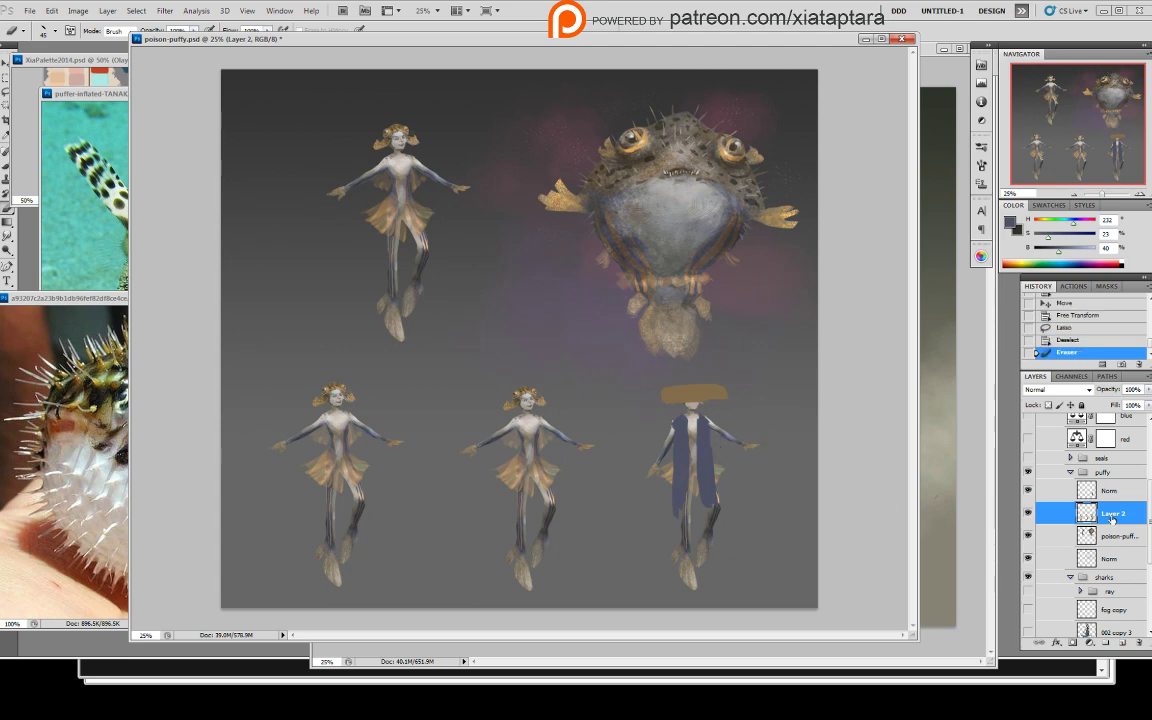
left_click(1110, 490)
left_click(1028, 512)
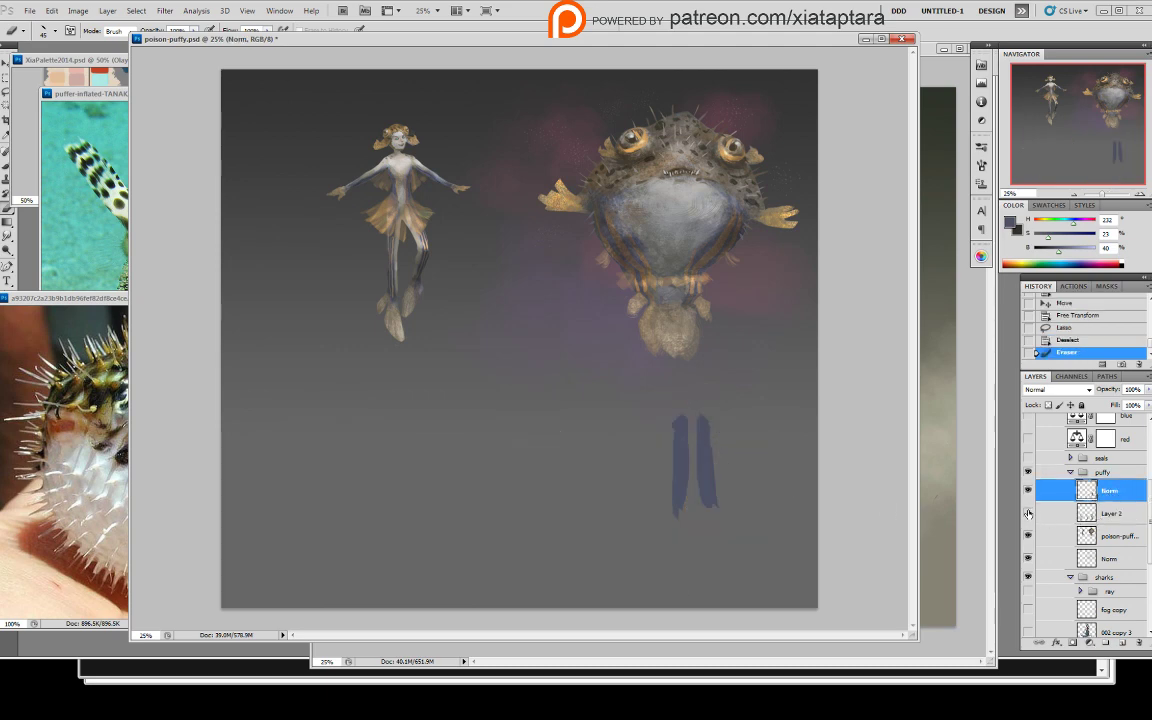
left_click(1028, 512)
- Lasso the rightmost figure's other, still outstretched arm on Layer 2 and rotate it downward with Free Transform
left_click(1110, 513)
key("l")
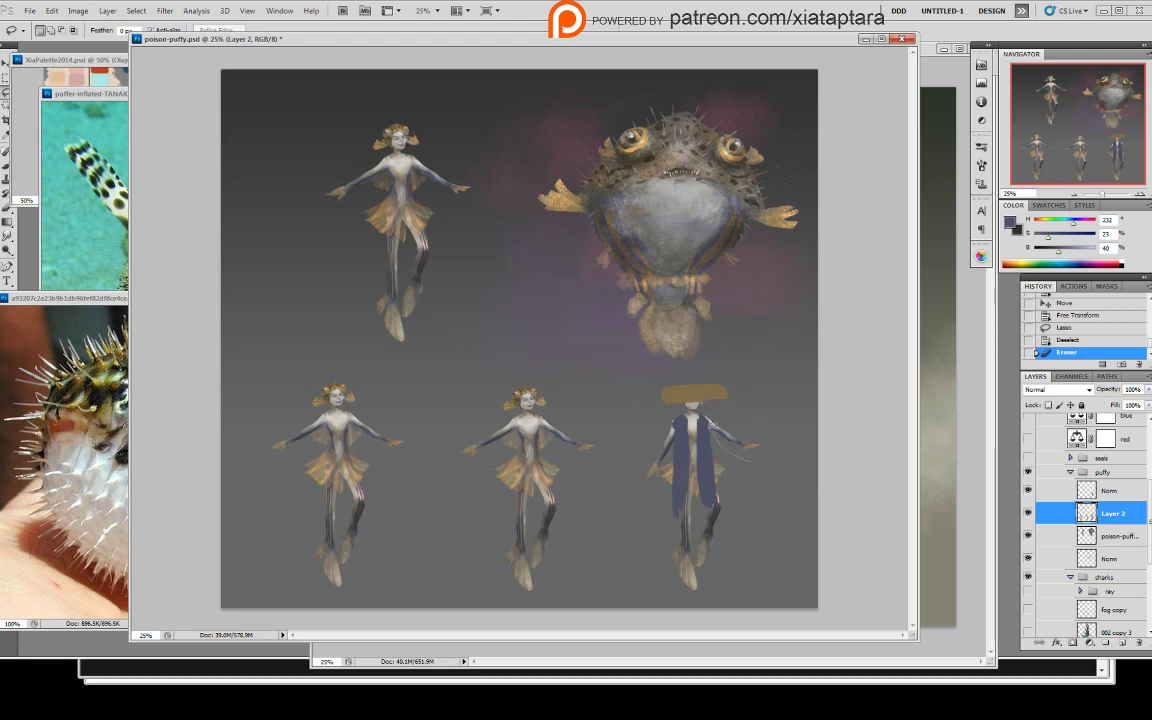
left_click_drag(734, 453, 757, 450)
key("ctrl+t")
left_click_drag(801, 392, 797, 437)
key("Return")
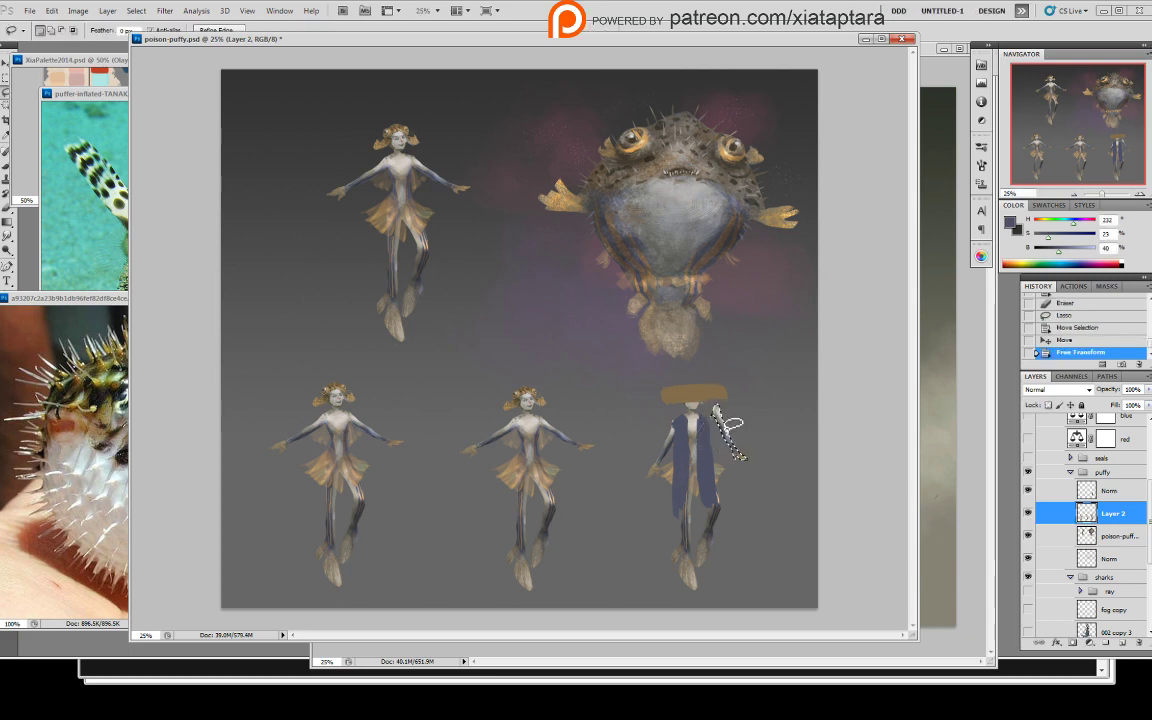
- Fit the second arm against the shoulder, adjust its rotation with Free Transform and deselect it
left_click_drag(716, 442, 714, 442)
key("ctrl+t")
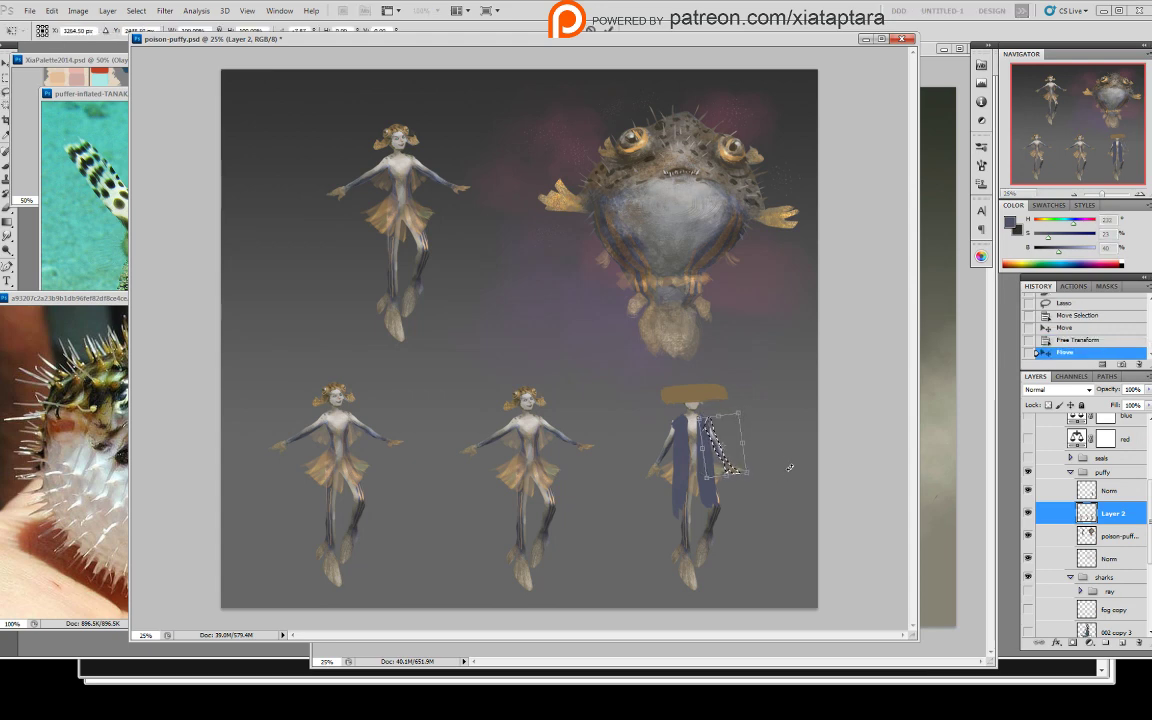
key("Return")
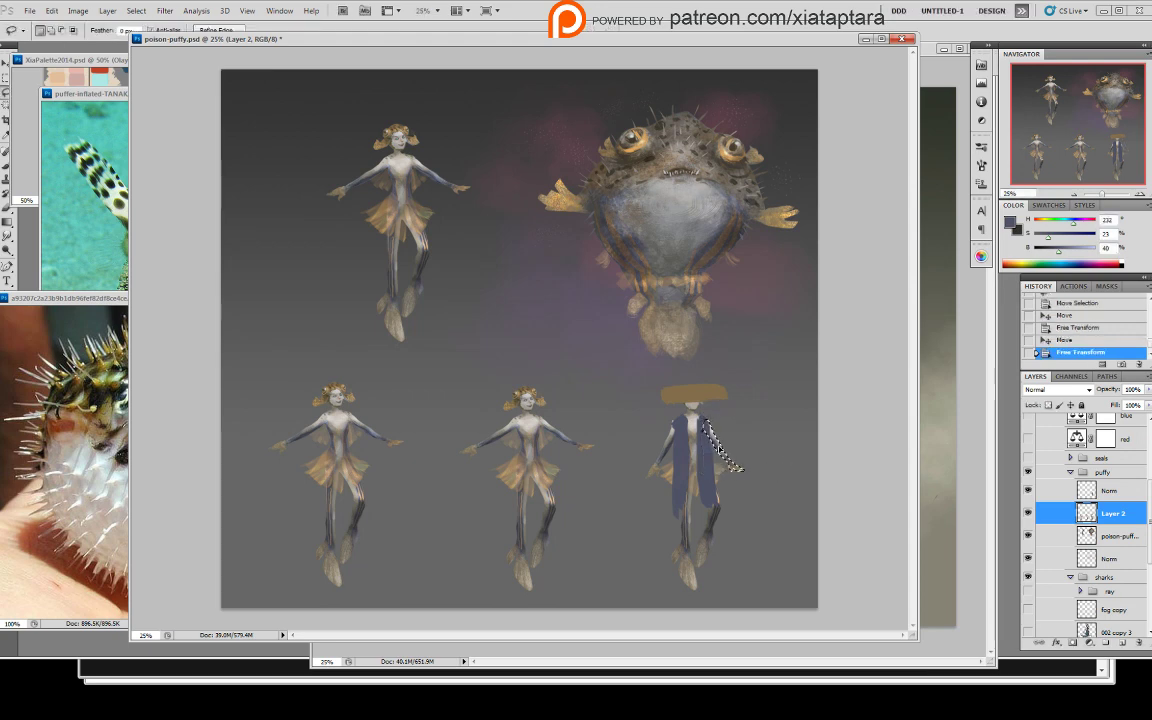
left_click_drag(722, 441, 723, 440)
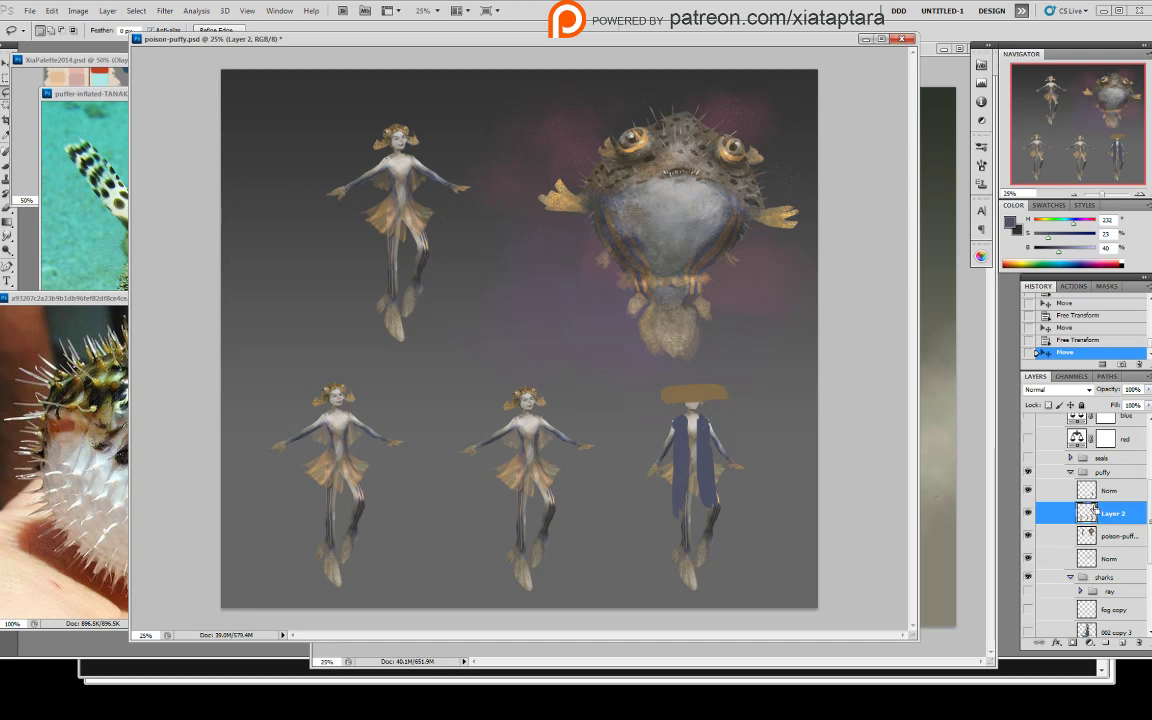
key("ctrl+d")
- Erase the leftover skirt edges sticking out on both sides of the coat on Layer 2
key("alt+bracketleft")
key("e")
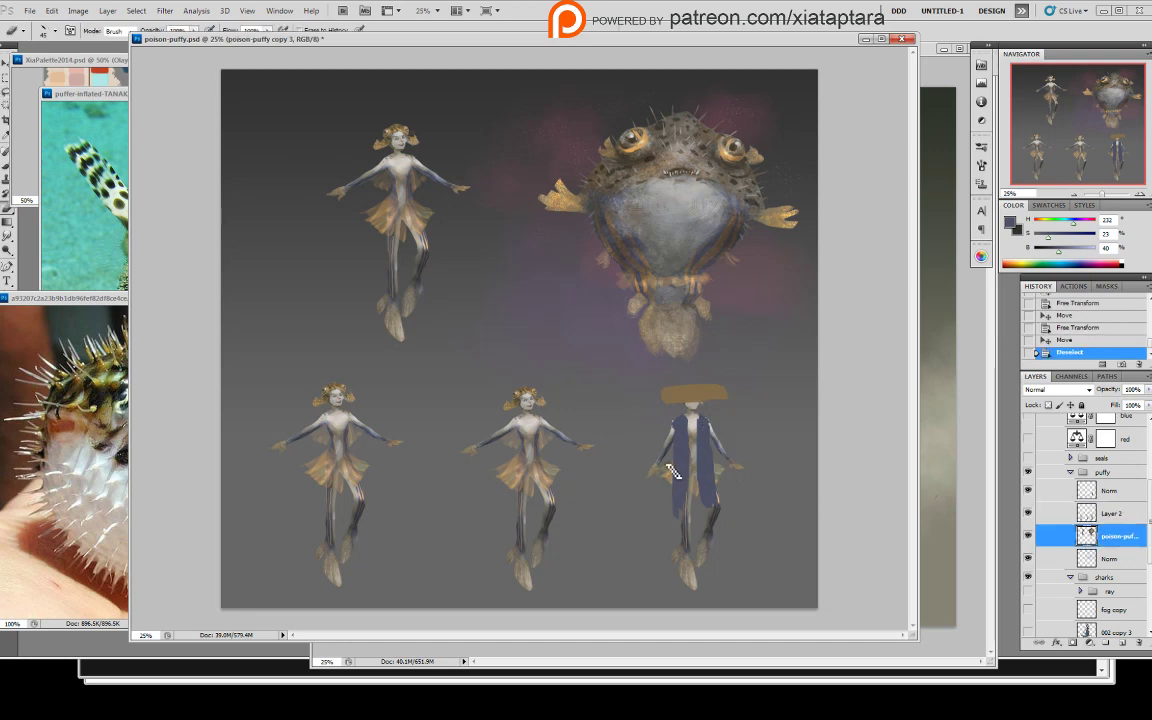
left_click_drag(670, 468, 674, 482)
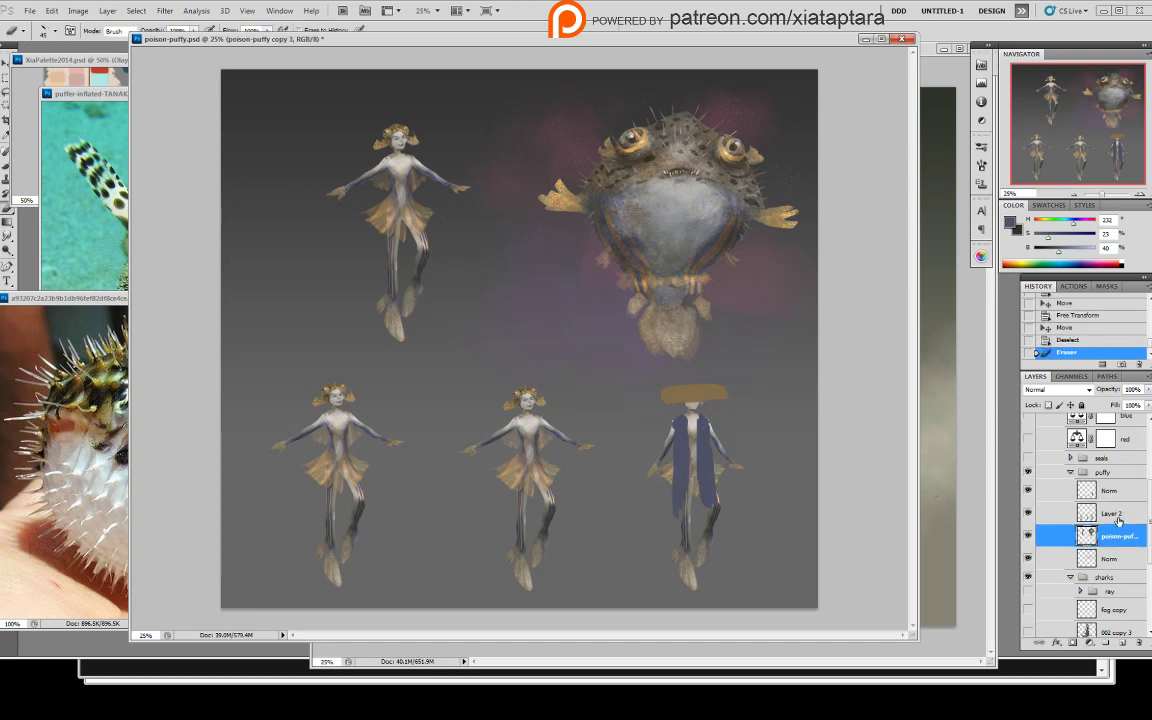
left_click(1118, 521)
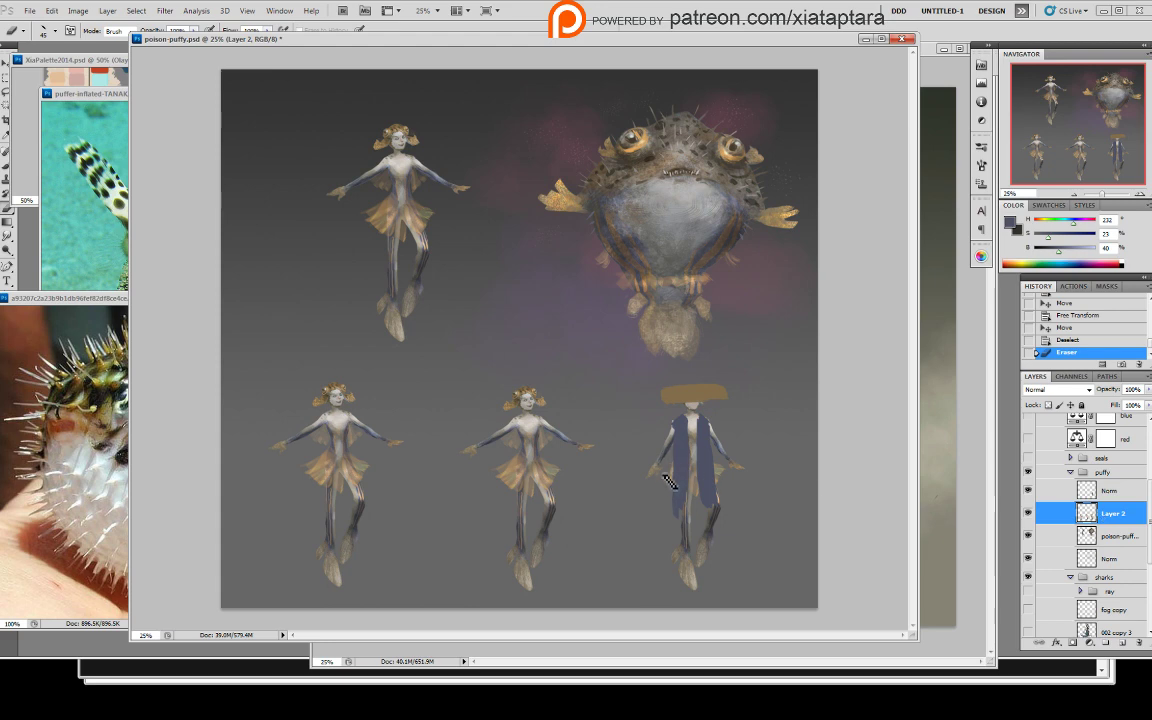
left_click(676, 478)
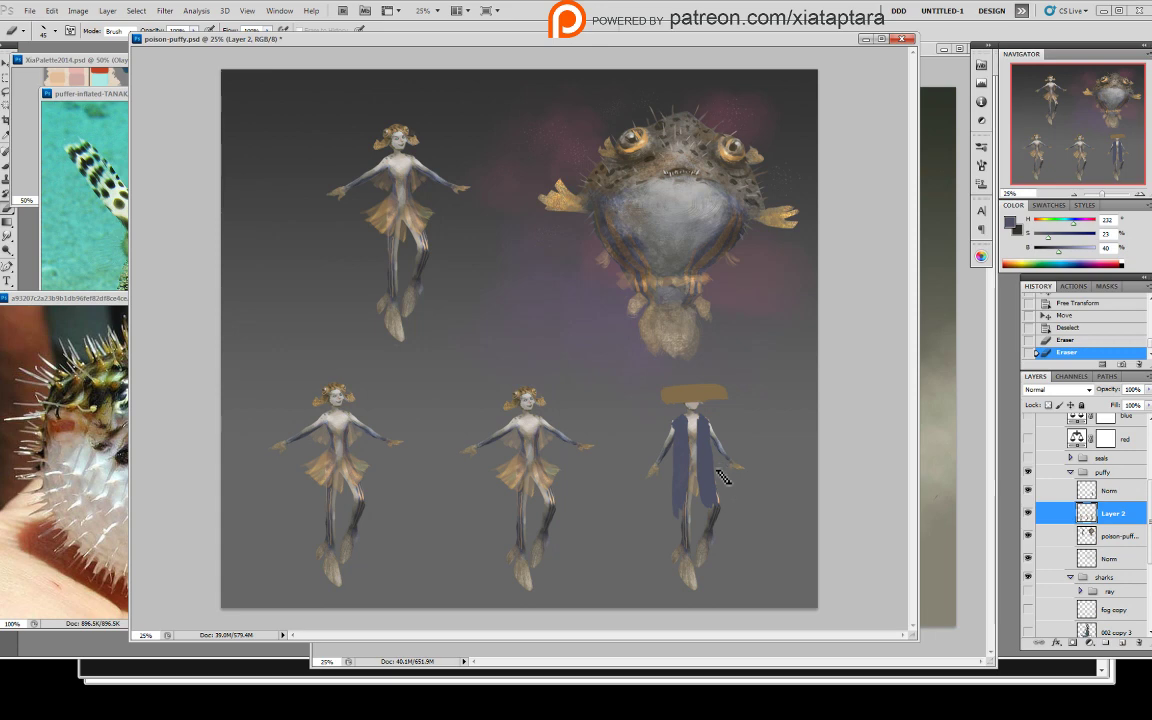
left_click_drag(723, 501, 725, 508)
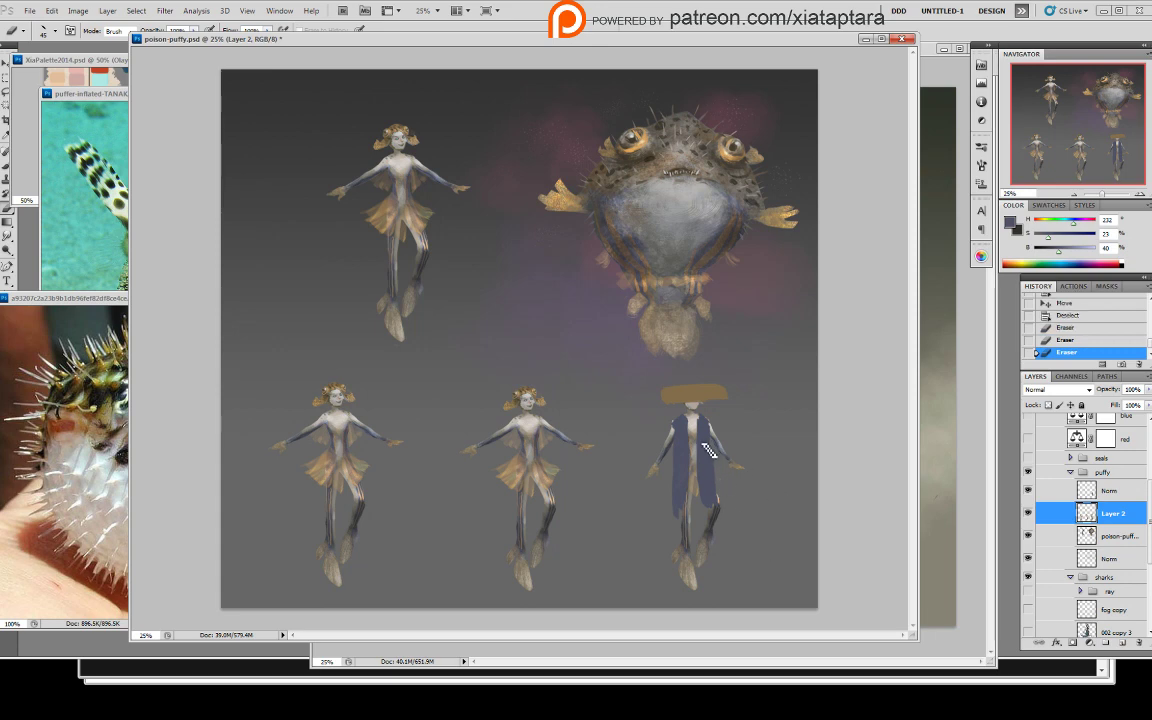
- Resample the coat's blue and paint on the Norm layer to square the shoulders and flare the left-hand panel
left_click(1104, 472)
key("b")
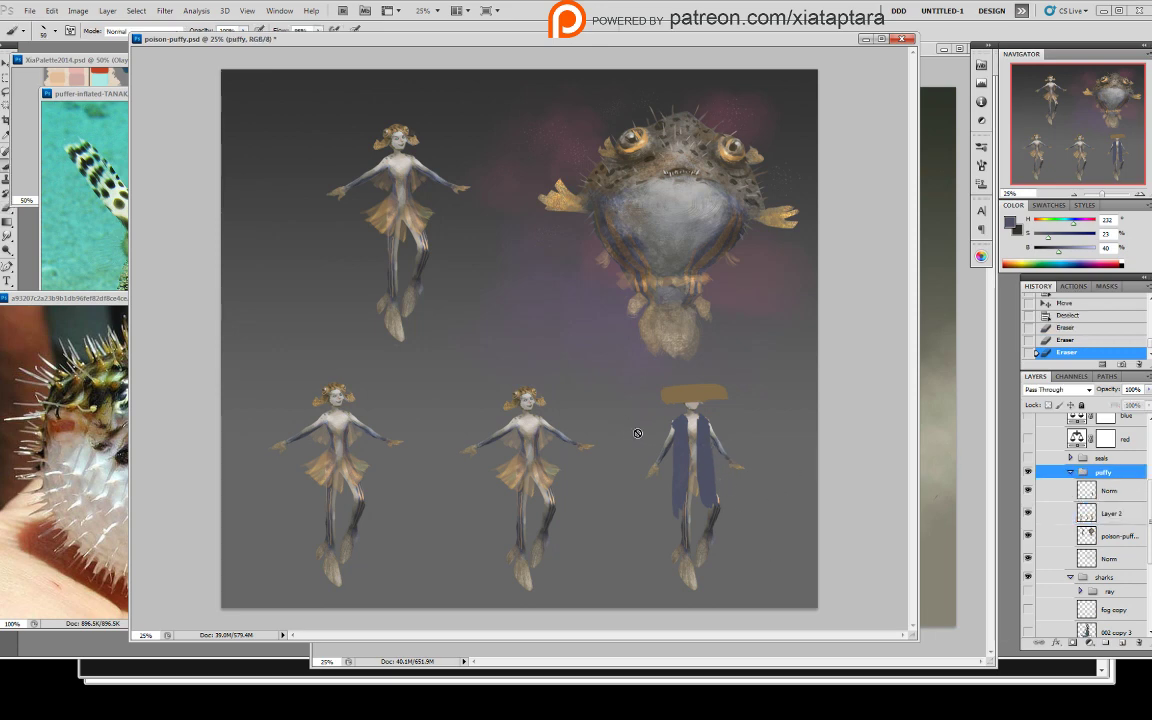
left_click(684, 436, "alt")
left_click(1110, 490)
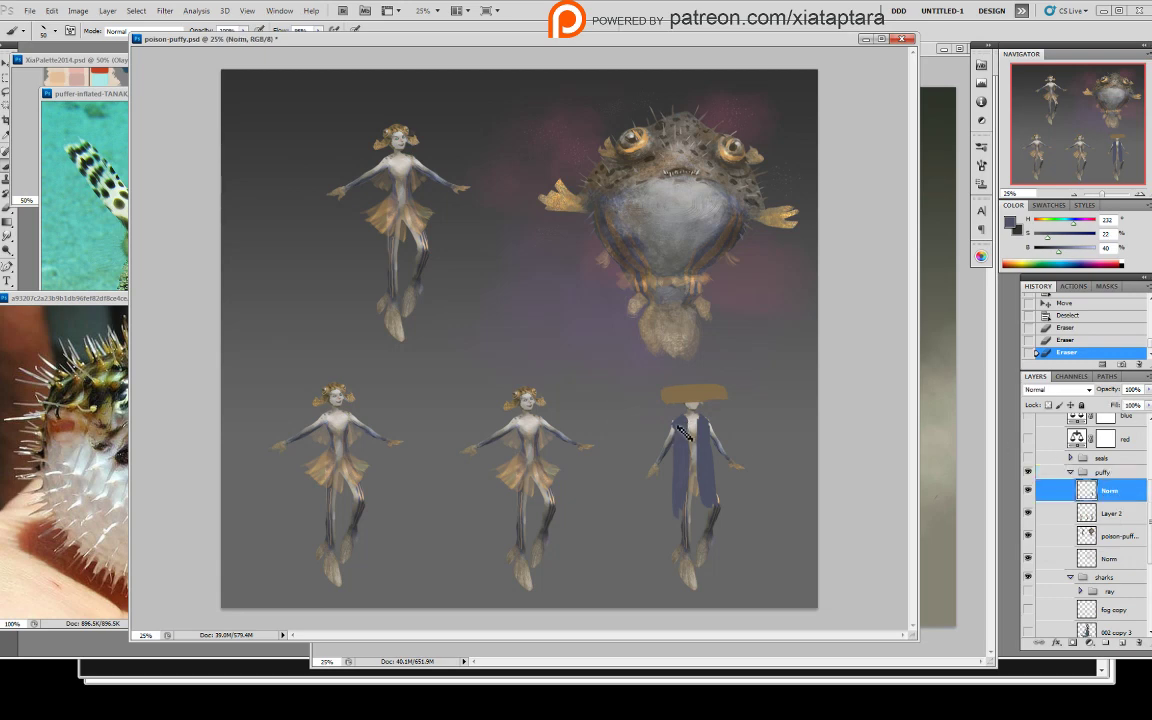
left_click(681, 427)
left_click(684, 441)
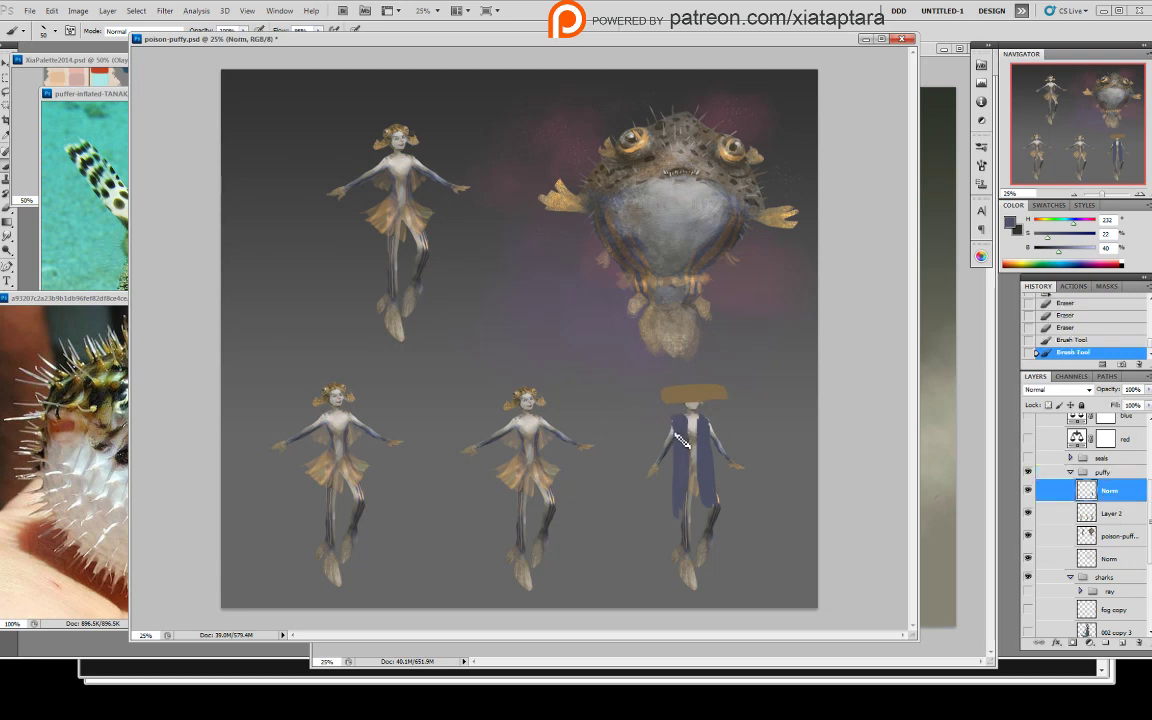
left_click(682, 455)
left_click(682, 482)
left_click(703, 429)
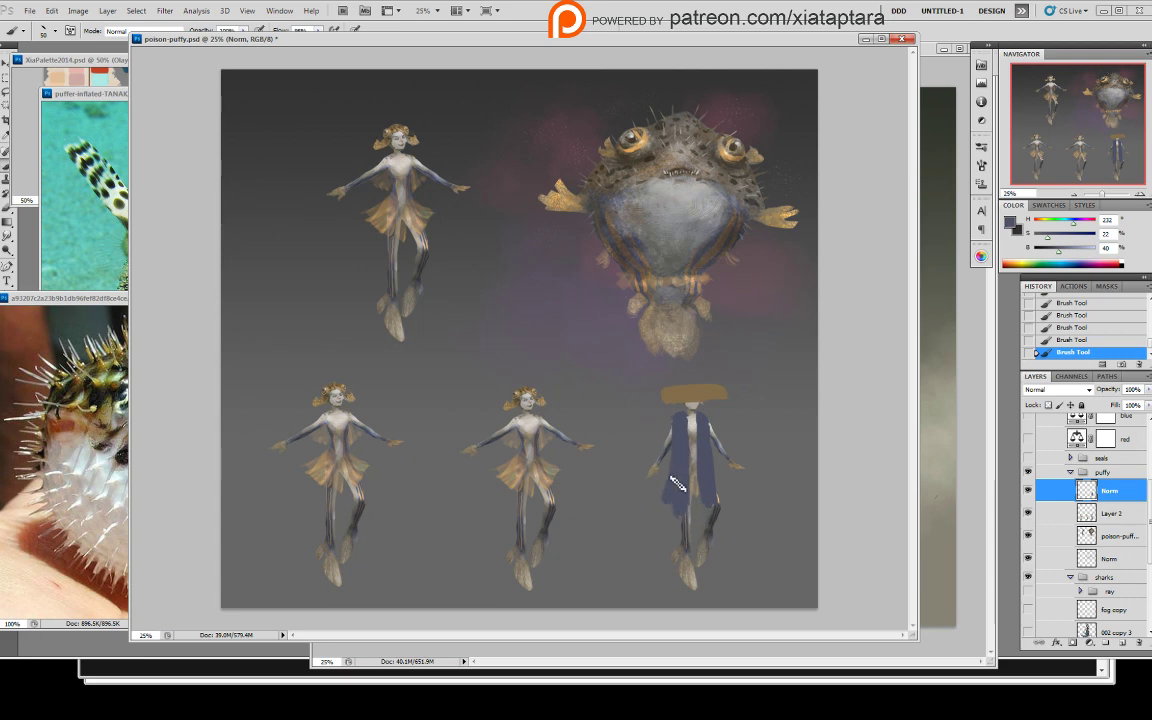
- Flare the coat's right-hand panel with more blue and erase the hem and edges into a clean outline
key("e")
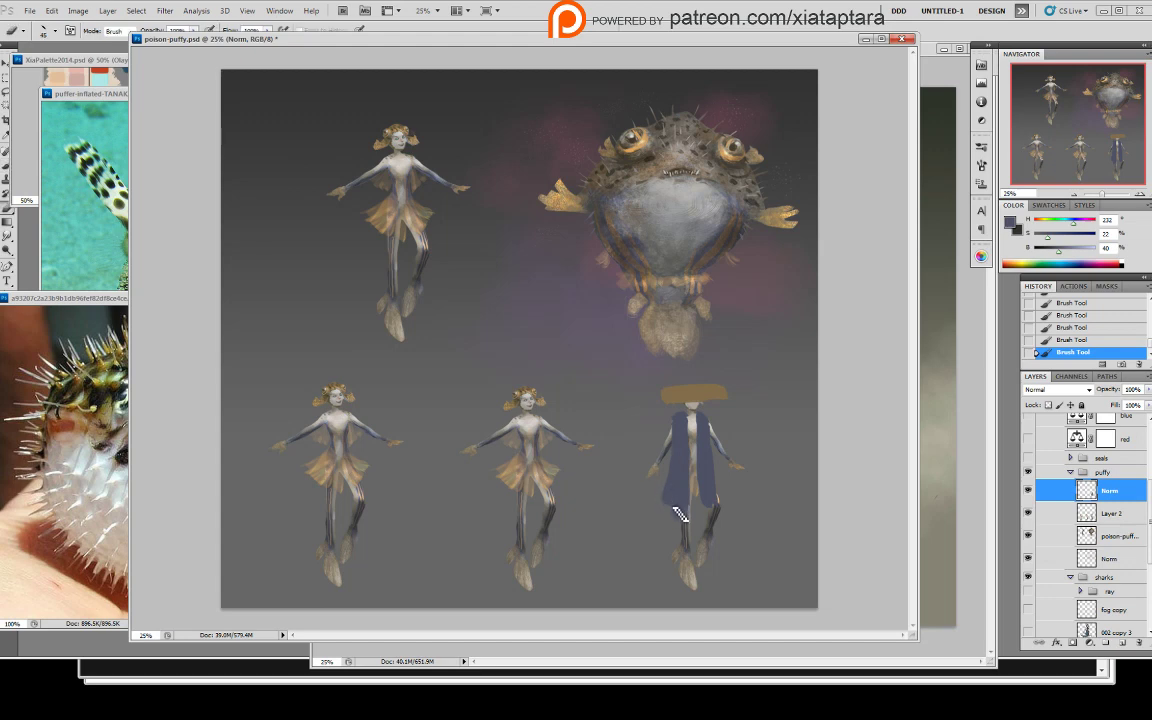
mouse_move(670, 508)
left_mouse_down()
mouse_move(690, 519)
mouse_move(679, 512)
left_mouse_up()
key("b")
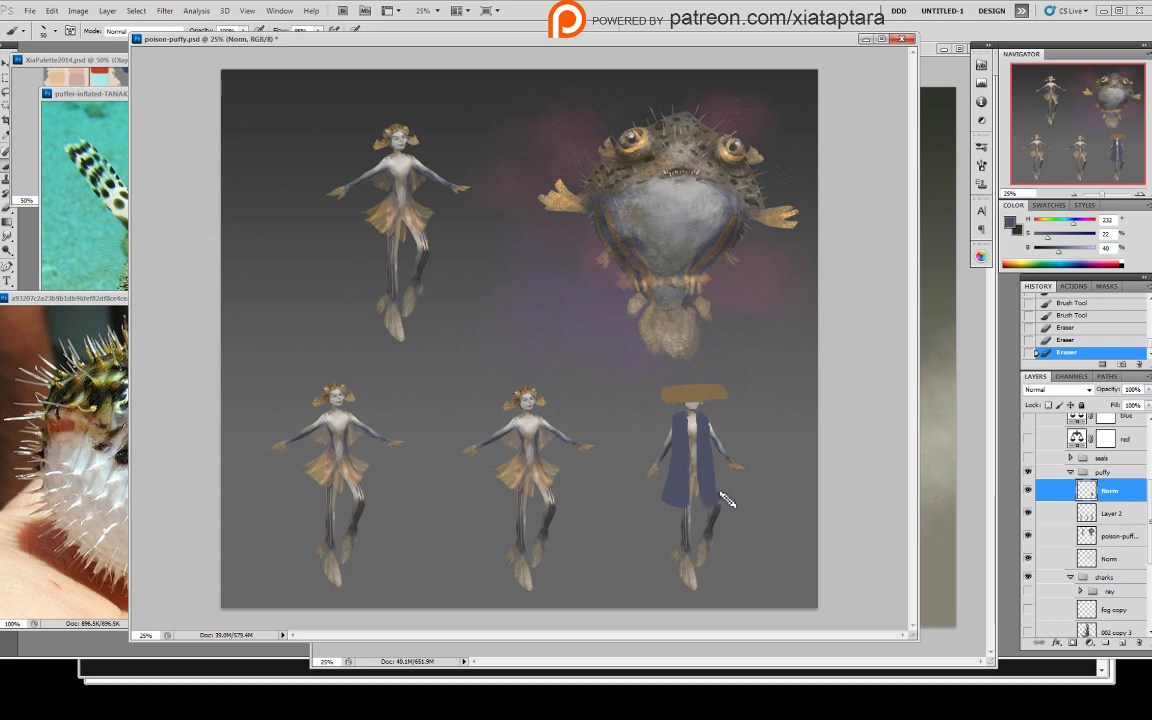
mouse_move(711, 447)
left_mouse_down()
mouse_move(718, 491)
mouse_move(704, 502)
left_mouse_up()
mouse_move(703, 501)
left_mouse_down()
mouse_move(715, 499)
mouse_move(710, 514)
mouse_move(681, 515)
left_mouse_up()
key("e")
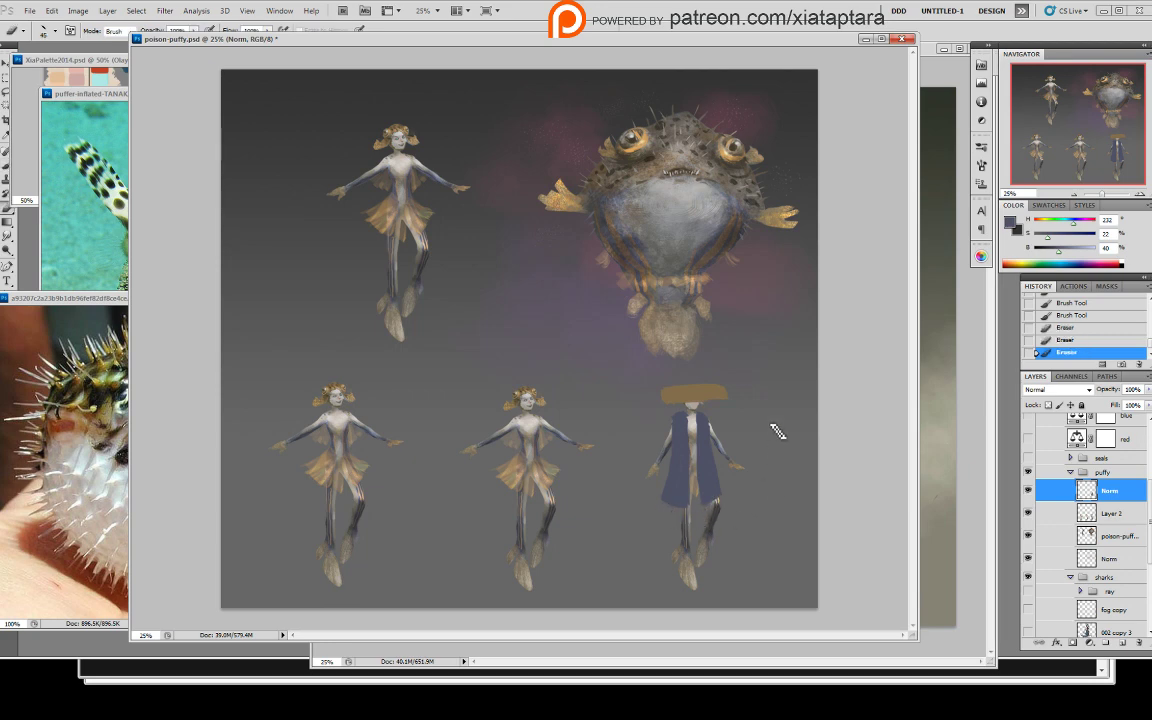
mouse_move(693, 423)
left_mouse_down()
mouse_move(674, 420)
mouse_move(714, 432)
left_mouse_up()
- Sample a muted brown from the pufferfish's skin and erase the old hat's wide brim on Layer 2
key("b")
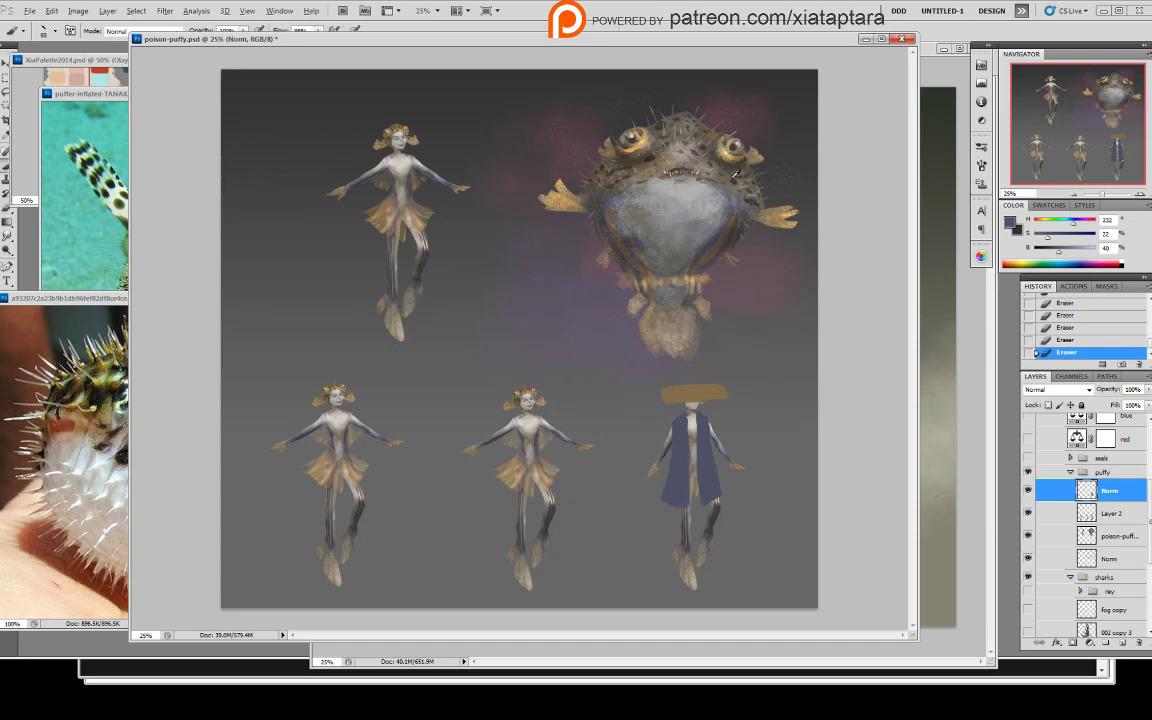
left_click(652, 157, "alt")
left_click(1030, 515)
left_click(1030, 515)
left_click(1094, 517)
key("e")
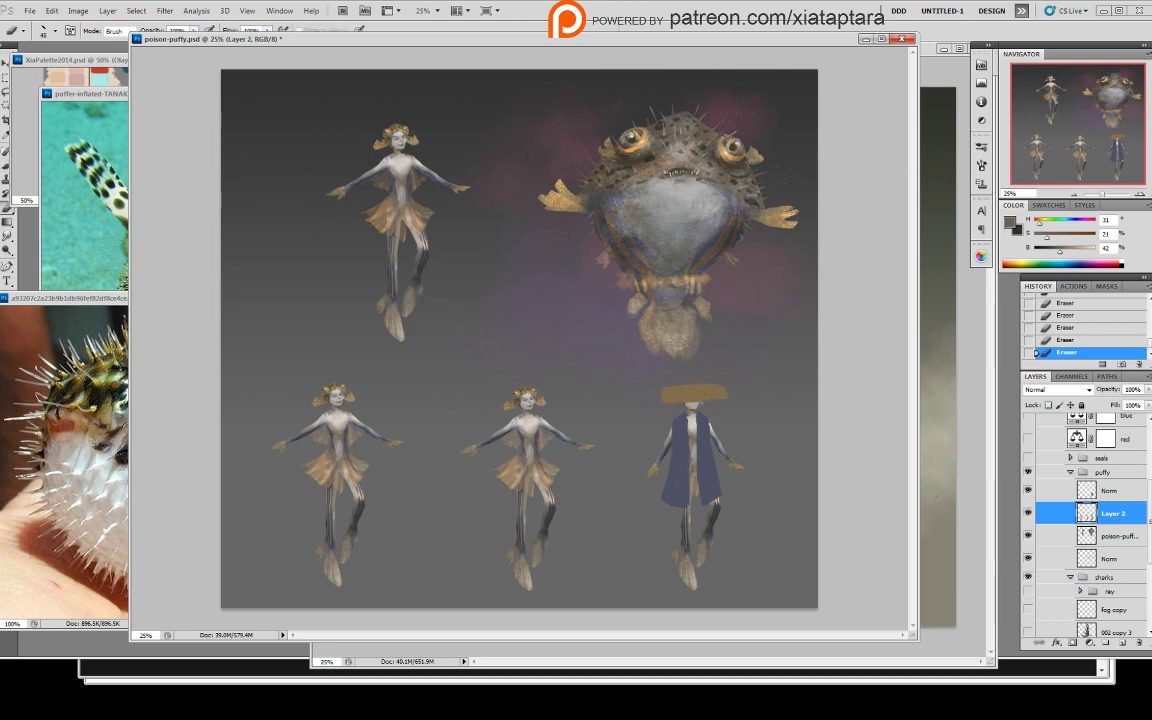
mouse_move(667, 388)
left_mouse_down()
mouse_move(713, 413)
mouse_move(726, 386)
left_mouse_up()
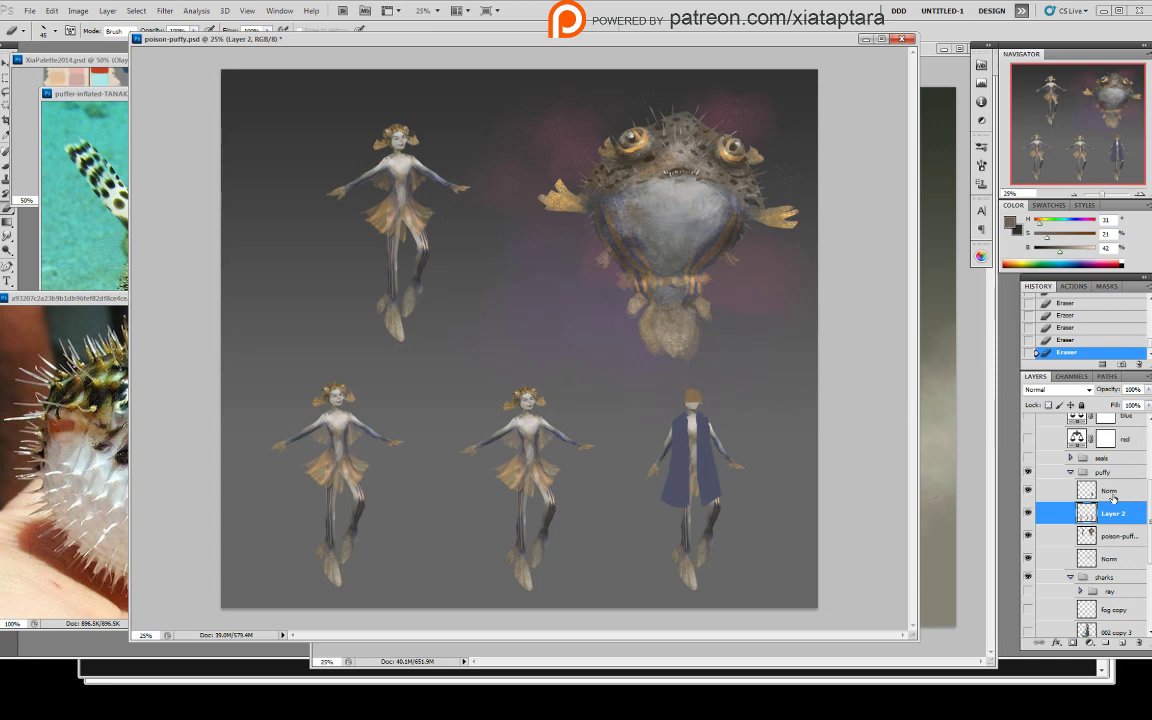
- Repaint the hat on the Norm layer in a greyer brown (H 31, S 16, B 46) and erase its edges into a wide, flat-topped shape
left_click(1112, 494)
key("b")
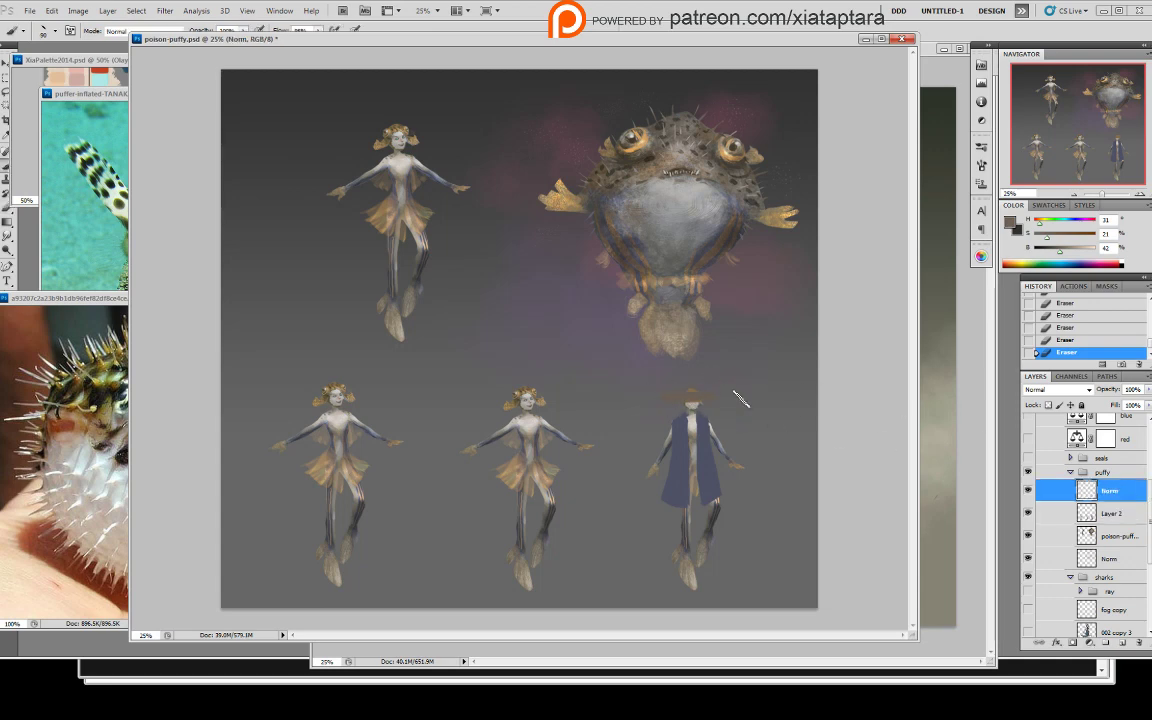
mouse_move(665, 397)
left_mouse_down()
mouse_move(734, 391)
mouse_move(704, 401)
left_mouse_up()
left_click_drag(1062, 256, 1067, 255)
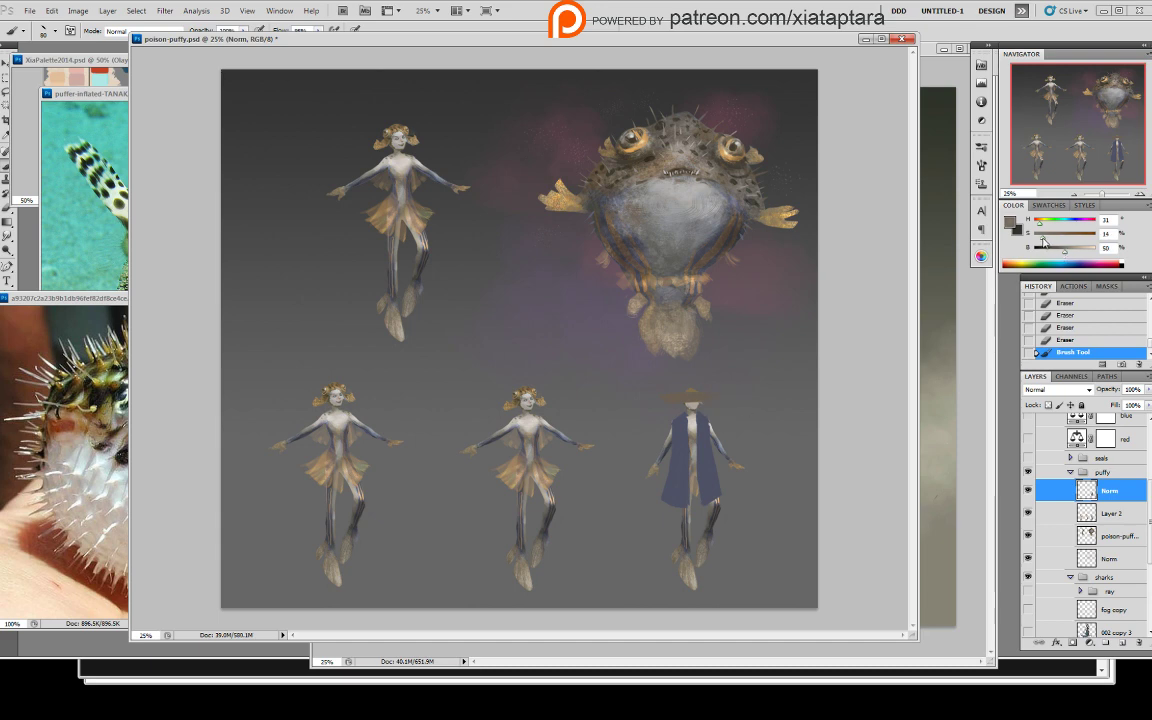
left_click_drag(661, 397, 717, 395)
left_click_drag(1066, 254, 1062, 254)
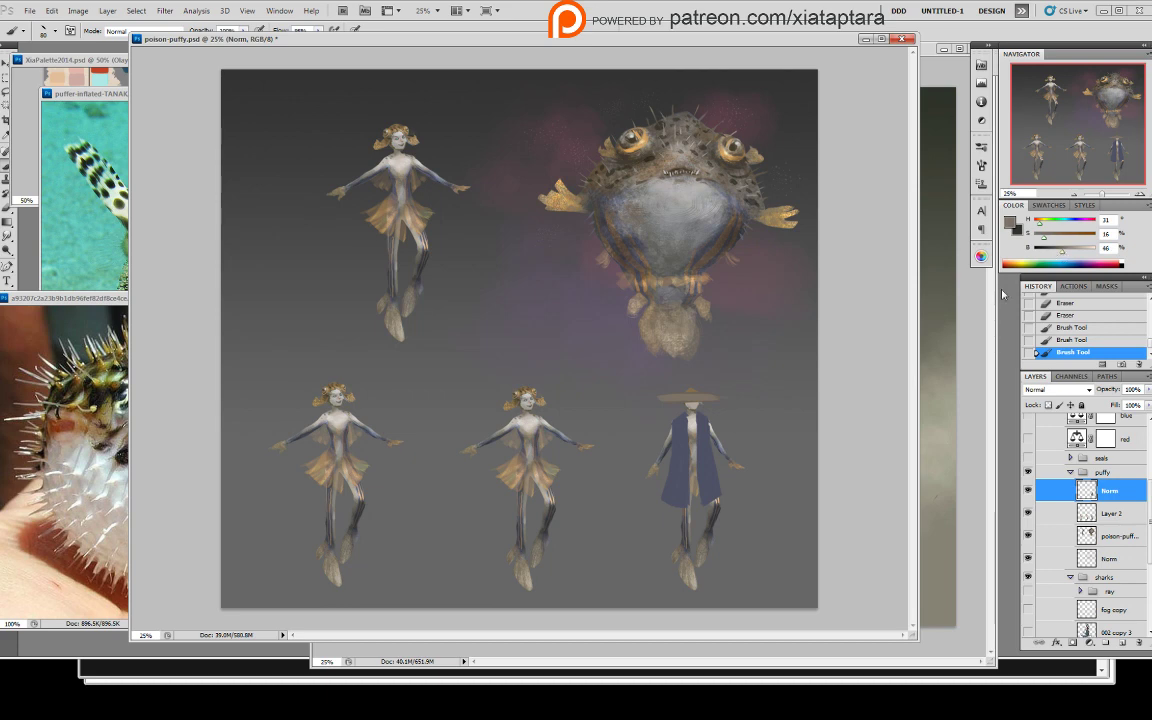
mouse_move(664, 398)
left_mouse_down()
mouse_move(728, 383)
mouse_move(733, 401)
mouse_move(727, 389)
mouse_move(731, 402)
mouse_move(712, 420)
mouse_move(660, 401)
mouse_move(660, 411)
mouse_move(736, 408)
mouse_move(702, 373)
left_mouse_up()
key("e")
key("b")
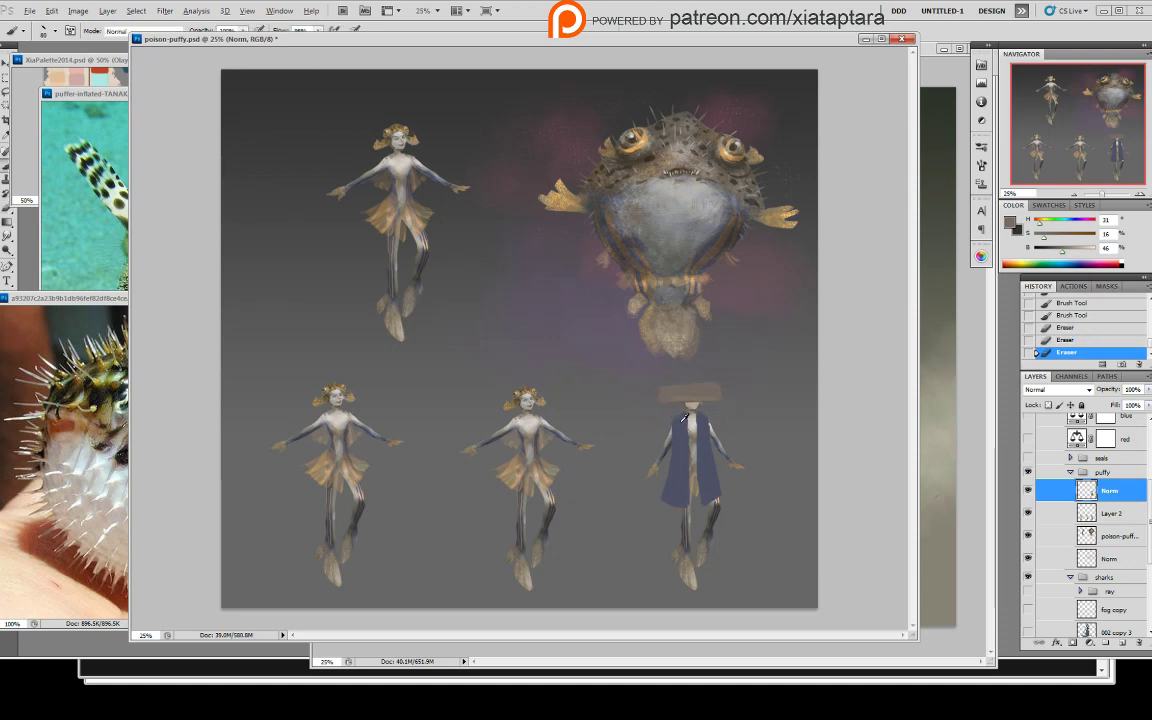
- Resample the coat's blue and refine the shoulders and inner collar edges with paint and eraser
left_click(681, 422, "alt")
key("e")
mouse_move(677, 421)
left_mouse_down()
mouse_move(709, 438)
mouse_move(689, 433)
left_mouse_up()
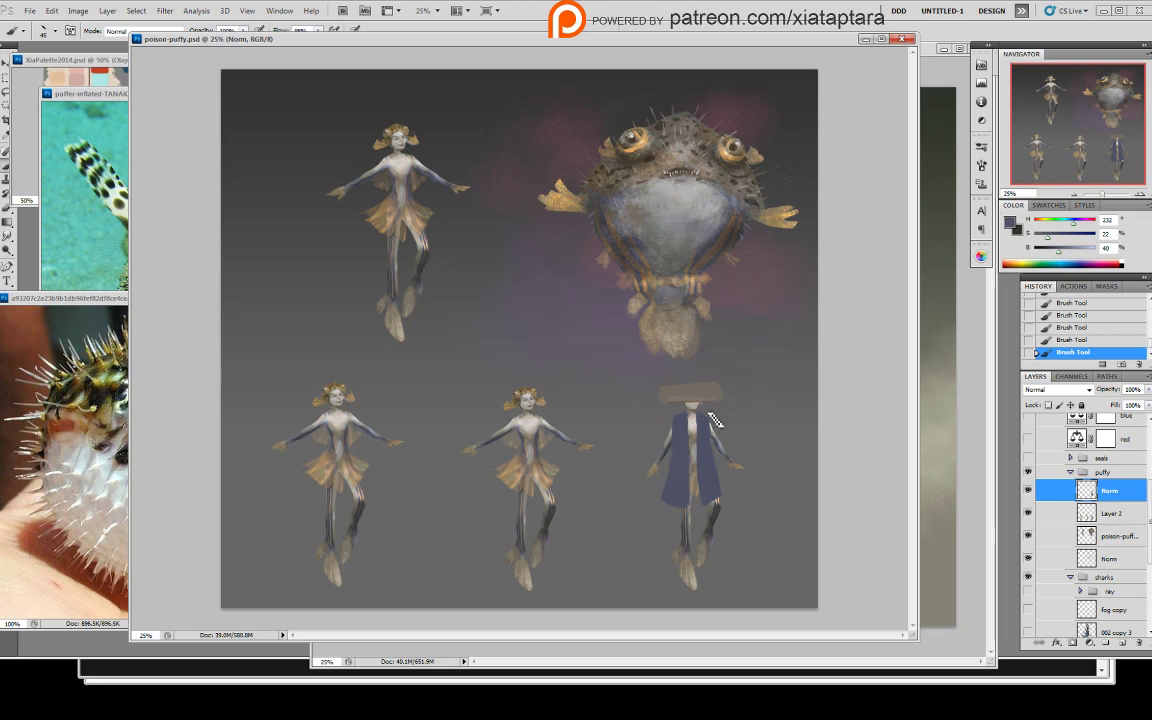
key("e")
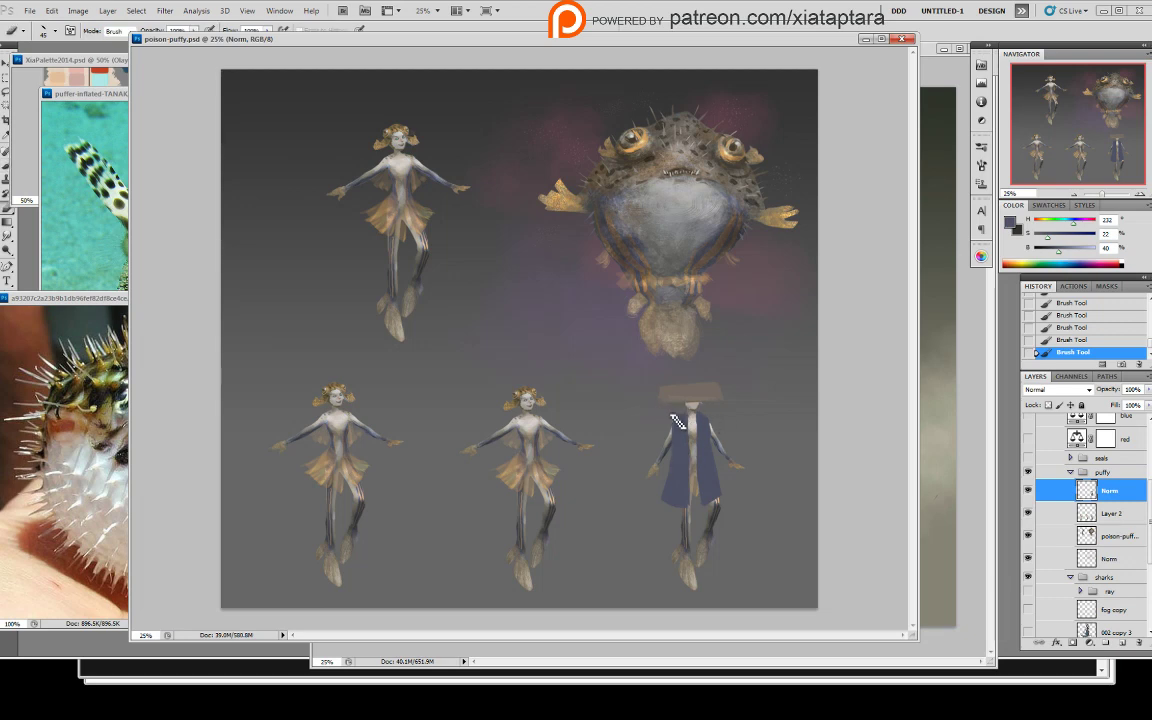
left_click_drag(681, 424, 705, 435)
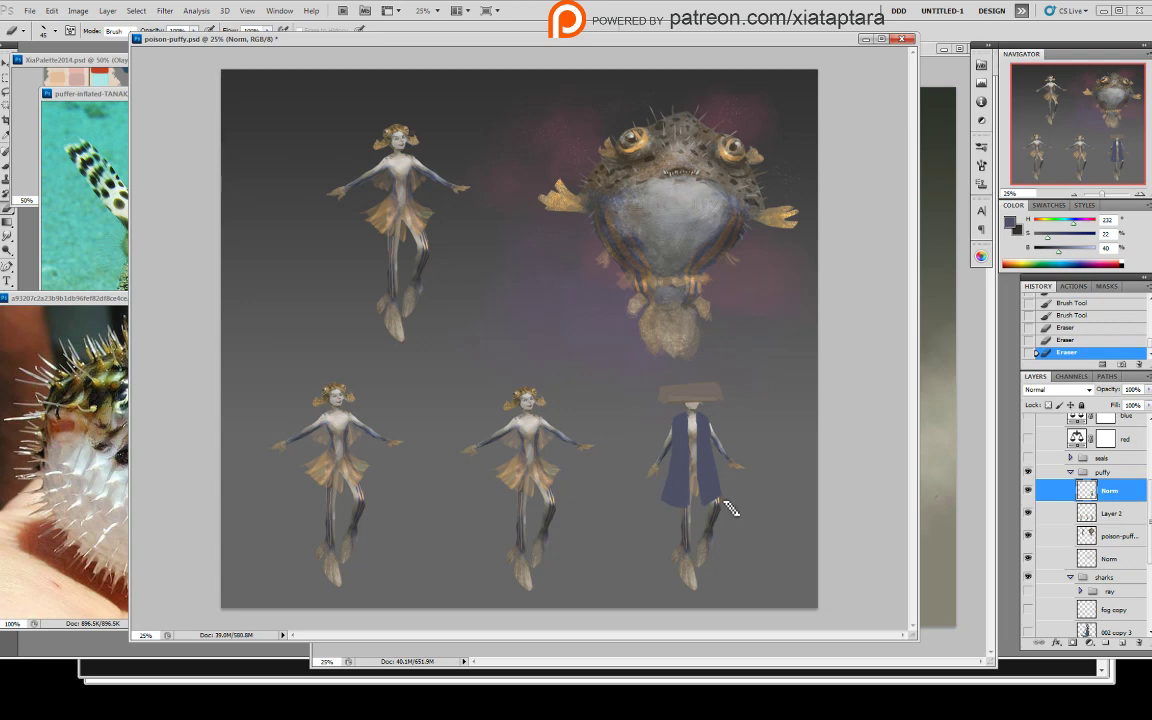
- Erase the coated figure's bent leg on Layer 2 and make a horizontally flipped duplicate of its straight leg
left_click(1129, 514)
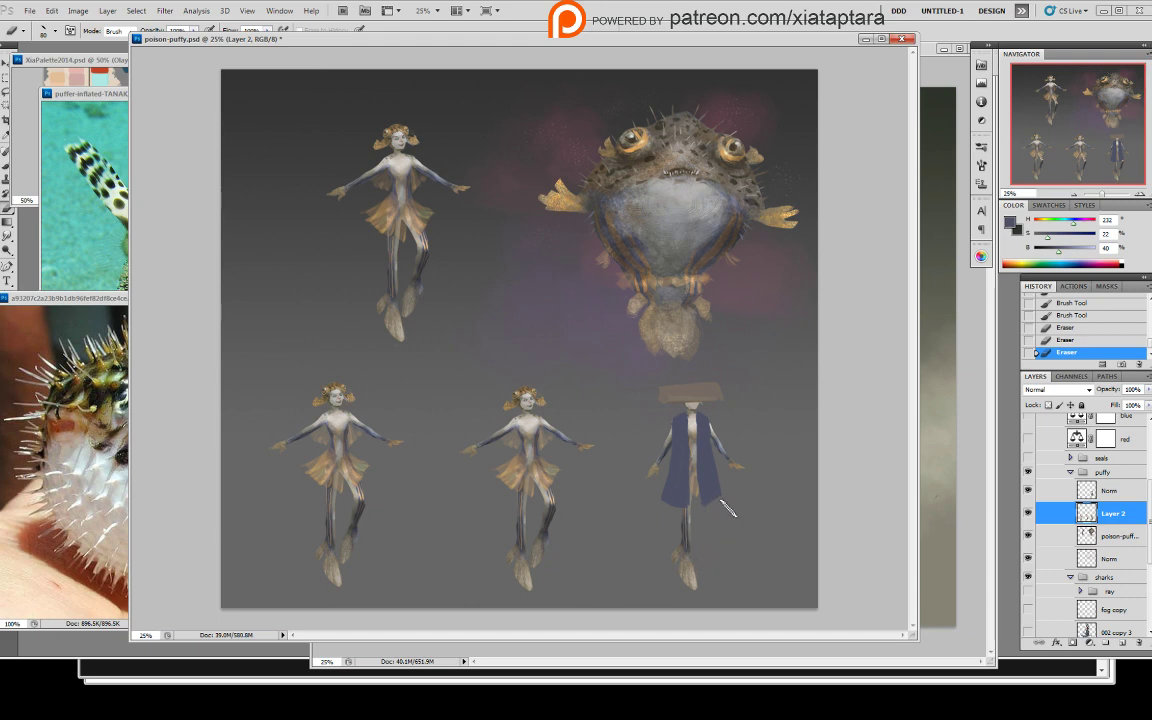
left_click_drag(709, 507, 703, 510)
key("l")
mouse_move(676, 597)
left_mouse_down()
mouse_move(665, 560)
mouse_move(692, 476)
left_mouse_up()
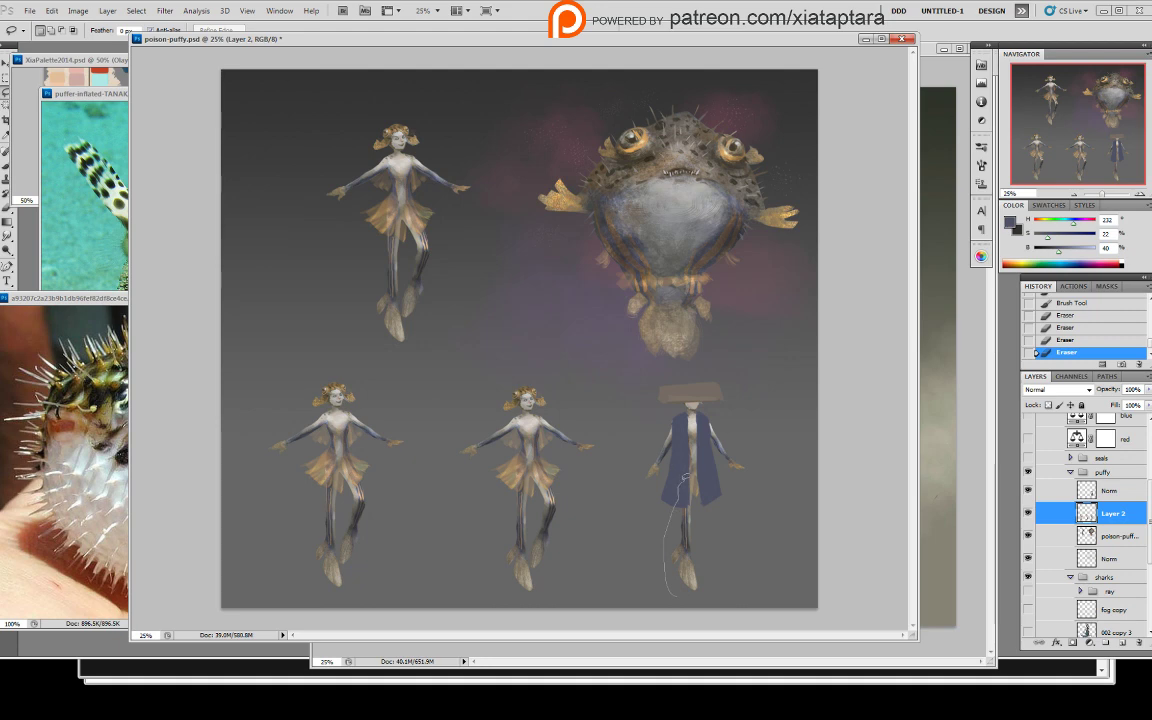
mouse_move(719, 576)
left_mouse_down()
mouse_move(676, 596)
mouse_move(687, 562)
mouse_move(722, 540)
left_mouse_up()
key("ctrl+t")
right_click(734, 548)
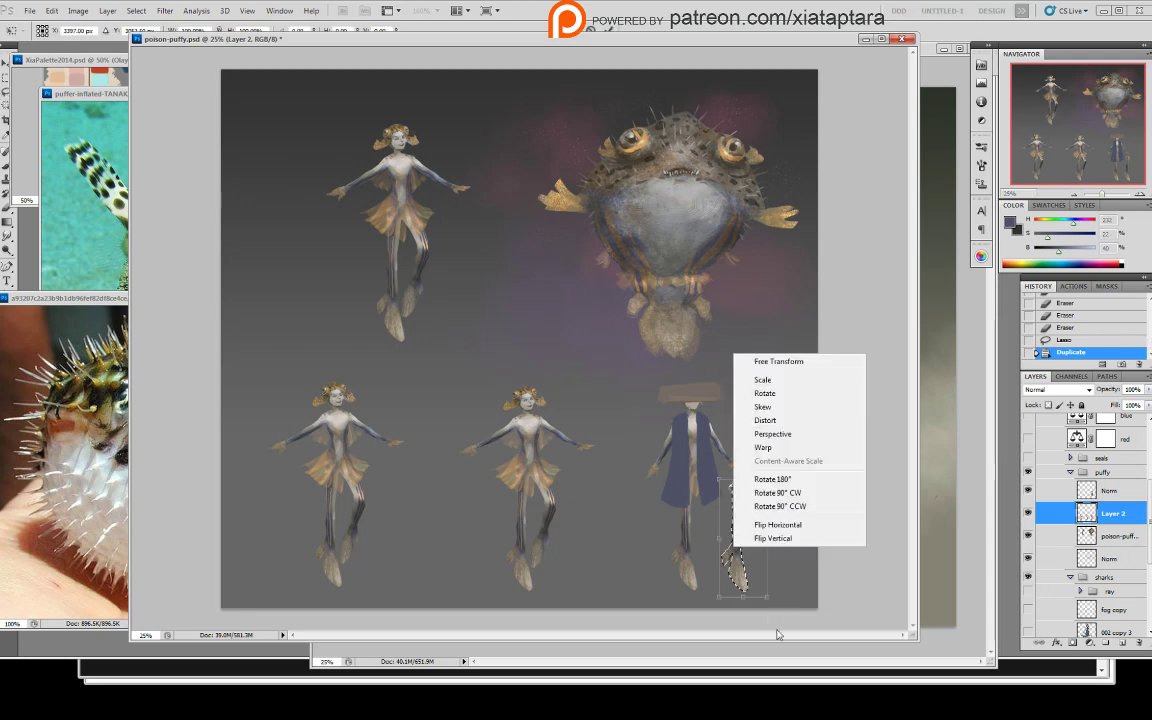
left_click(797, 524)
key("Return")
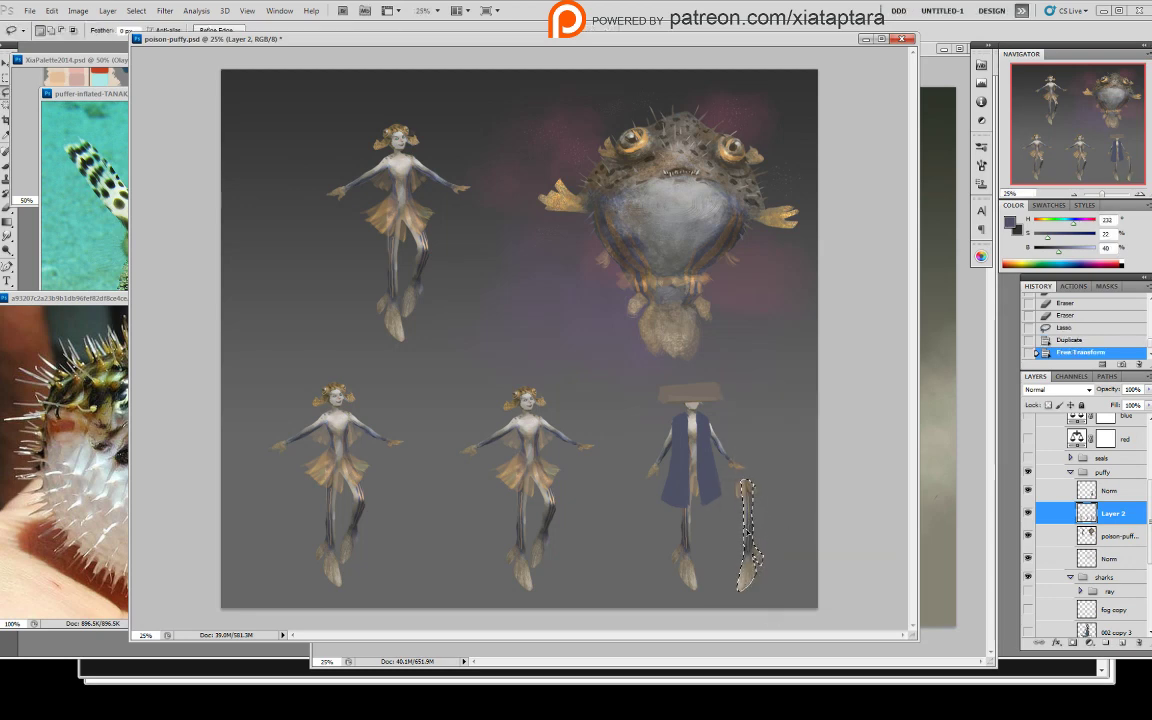
- Fit the flipped leg under the coat's right-hand panel with Free Transform, nudge it into place and deselect it
left_click_drag(752, 524, 706, 521)
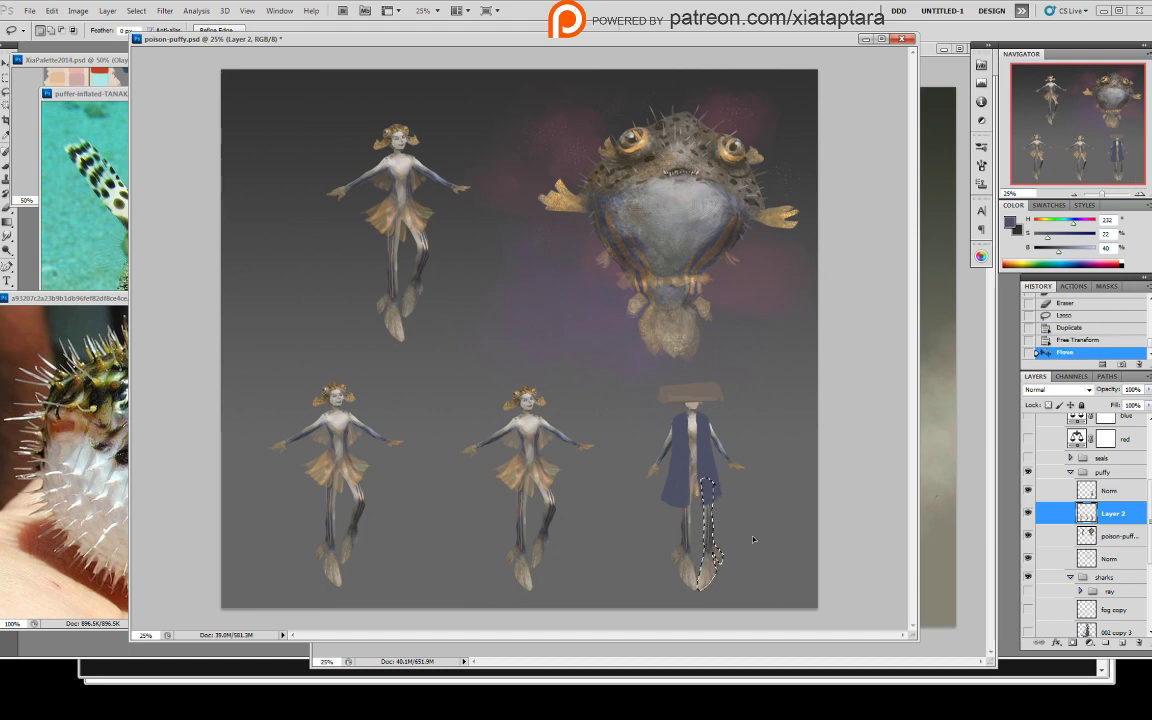
key("ctrl+t")
left_click_drag(759, 529, 719, 530)
key("Return")
key("ctrl+d")
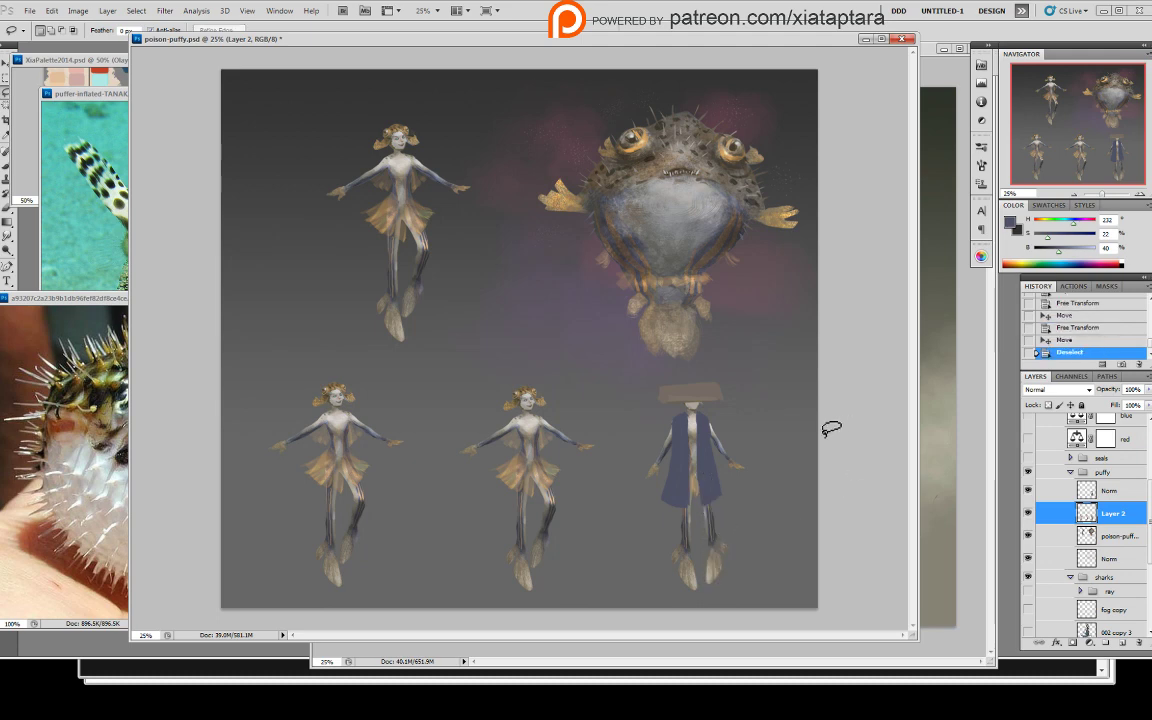
key("ctrl+z")
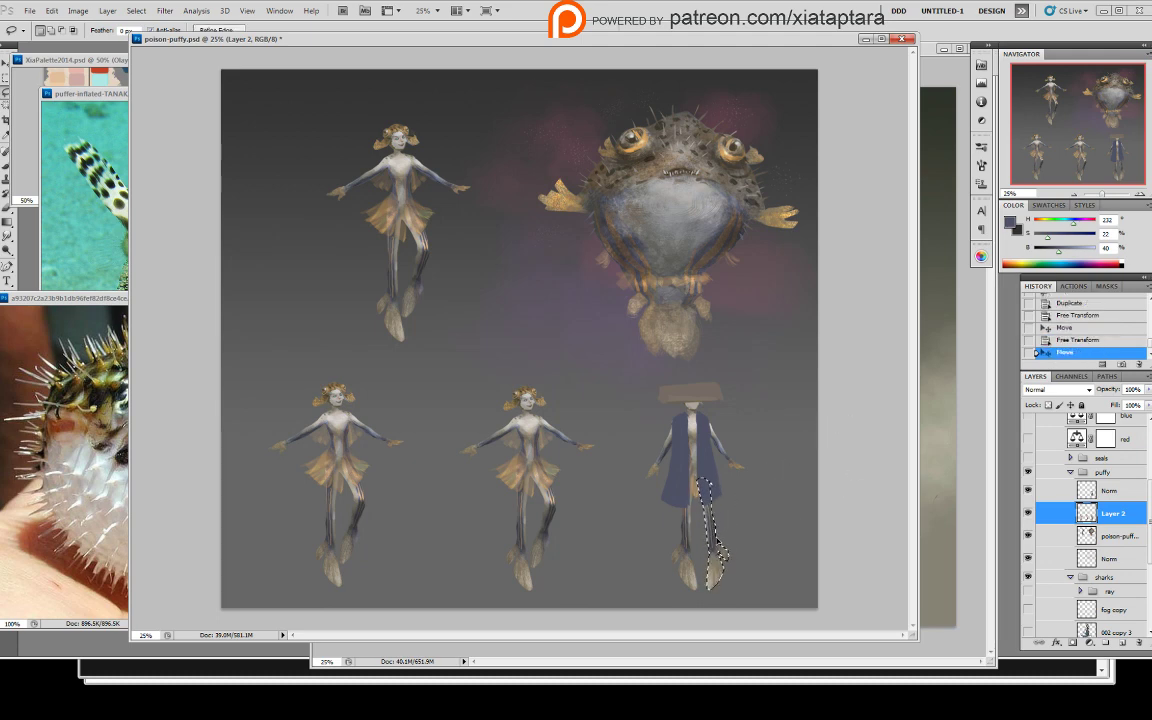
key("ctrl+d")
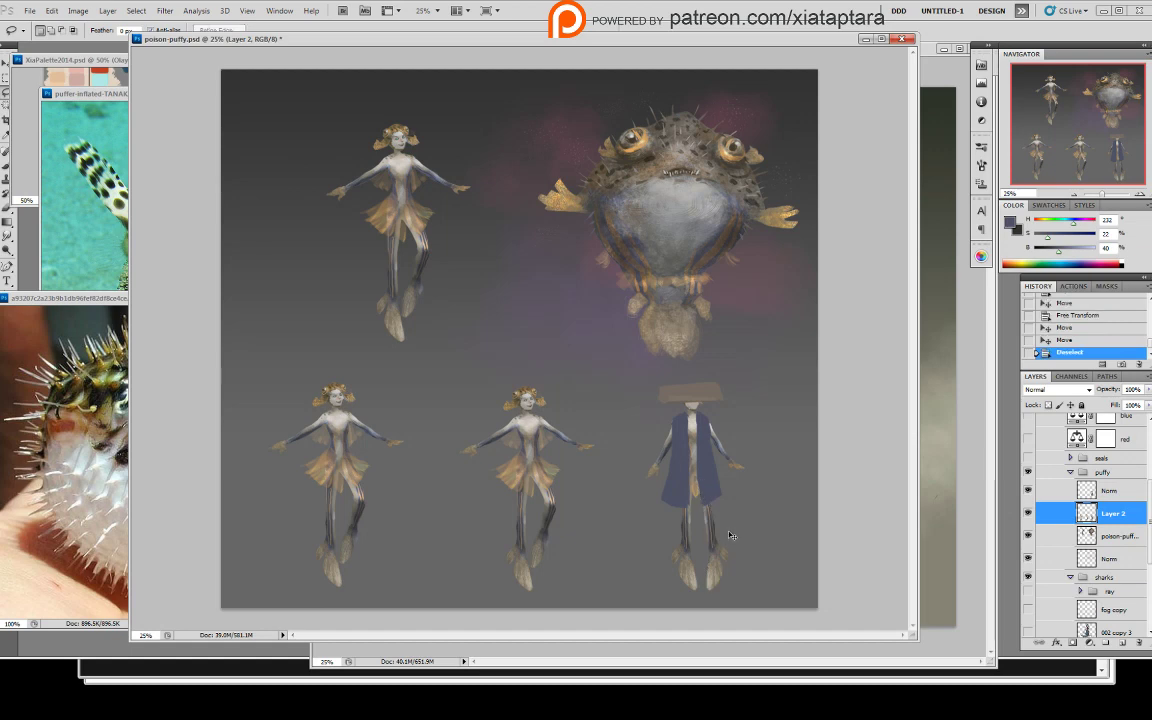
- Add a Norm layer between Layer 2 and the coat layer and paint tan short sleeves over both upper arms
left_click(1108, 491)
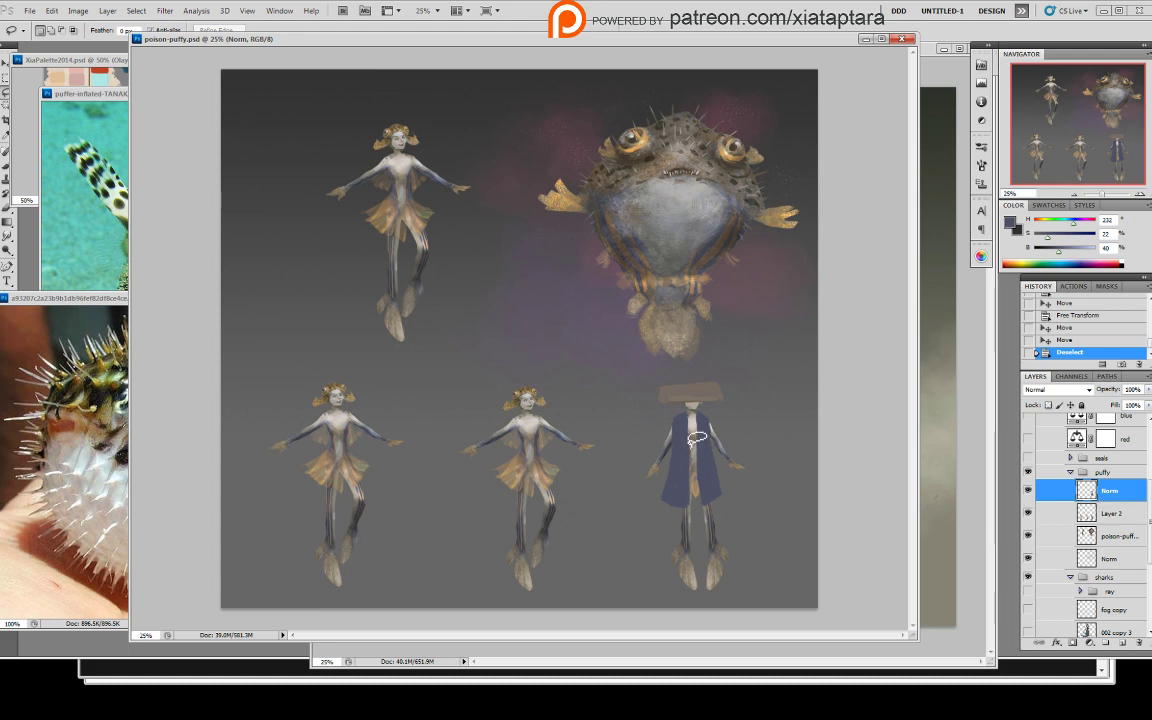
left_click(1041, 505)
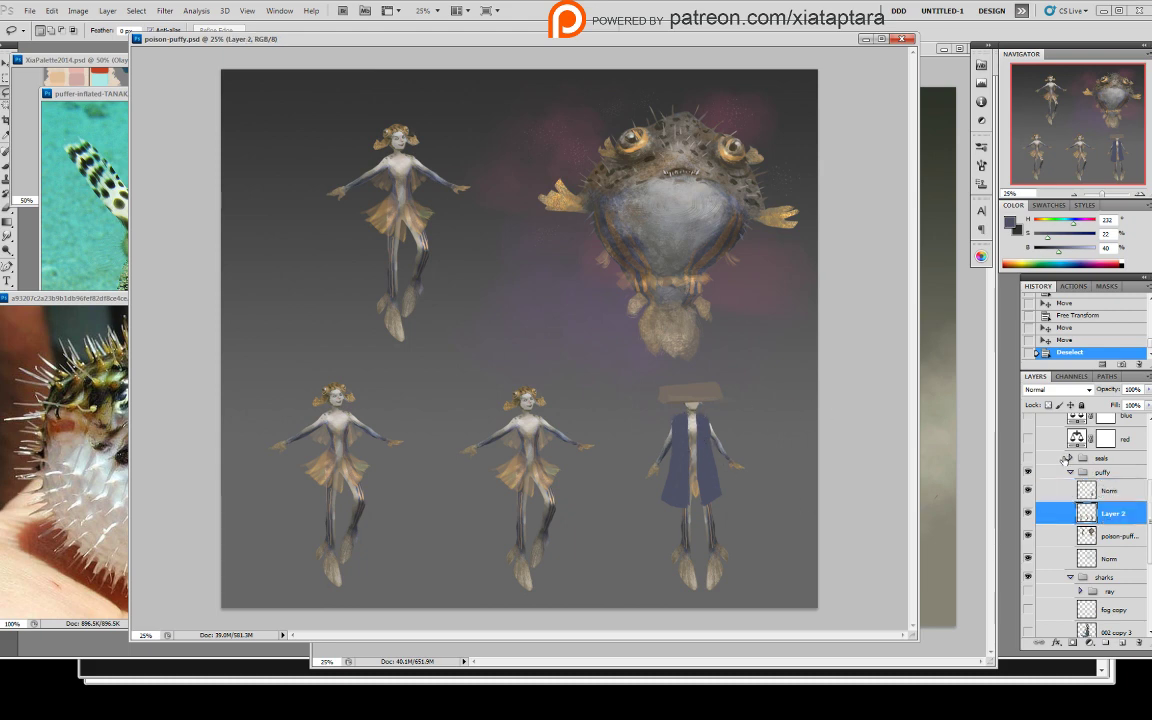
key("F2")
key("b")
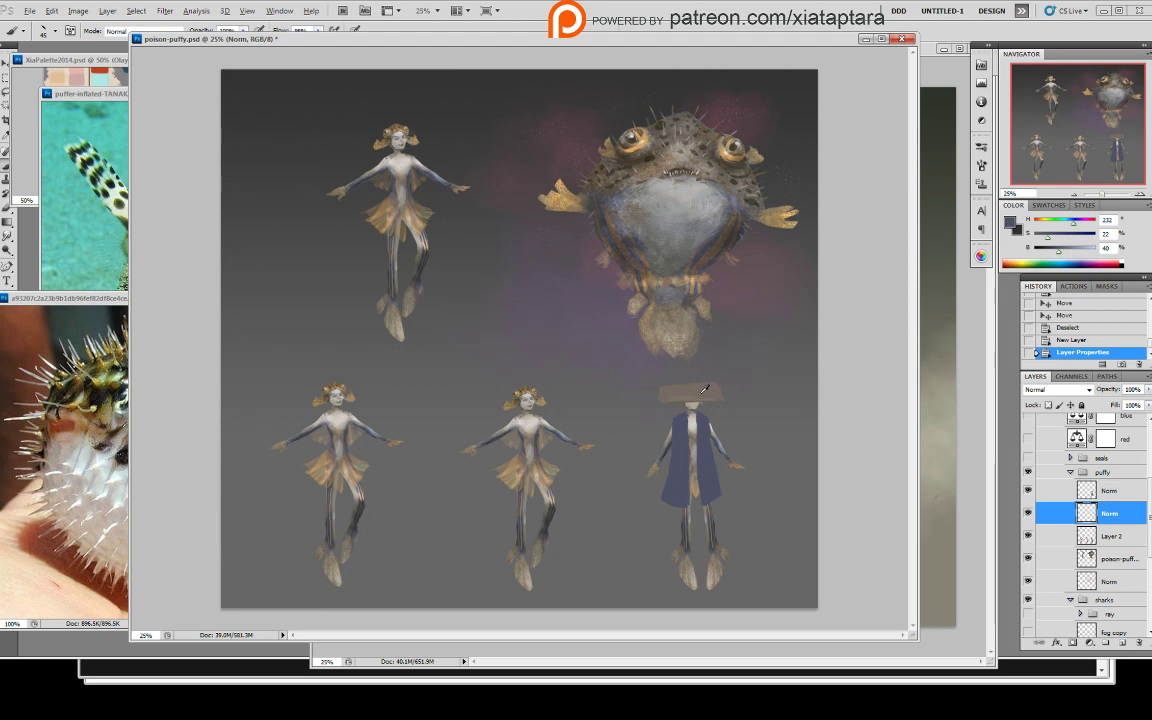
left_click(705, 387, "alt")
left_click(698, 491, "alt")
mouse_move(667, 437)
left_mouse_down()
mouse_move(674, 449)
mouse_move(675, 430)
mouse_move(717, 450)
left_mouse_up()
key("ctrl+z")
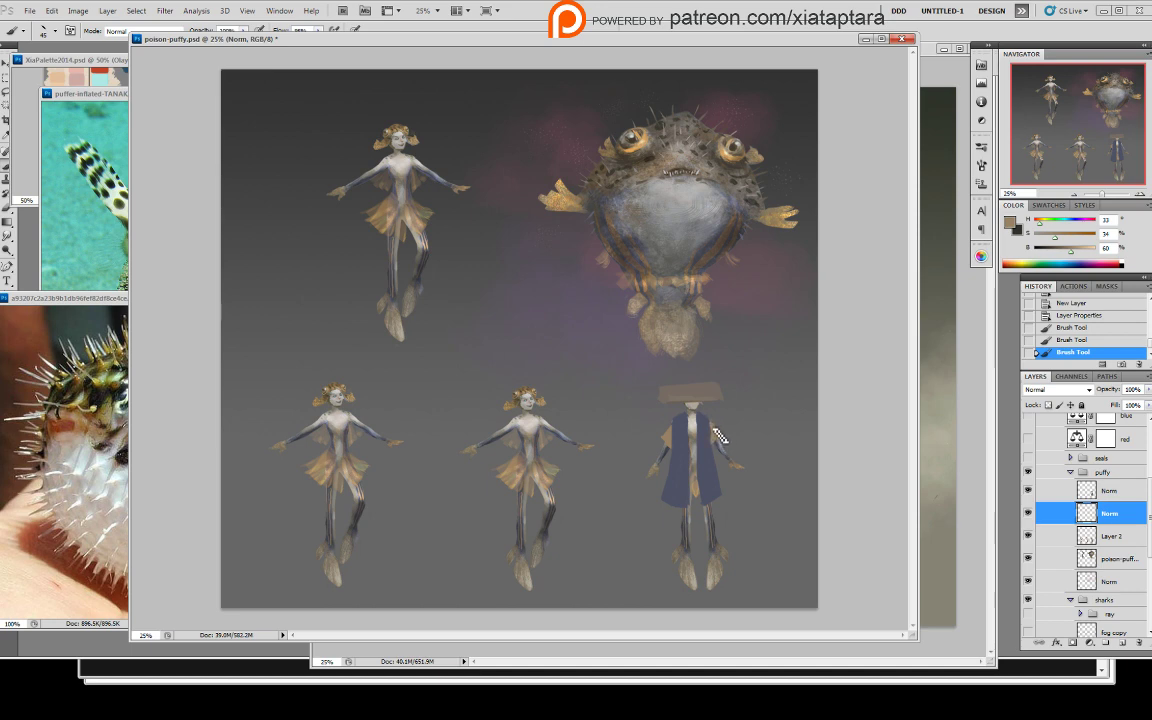
left_click_drag(716, 429, 719, 444)
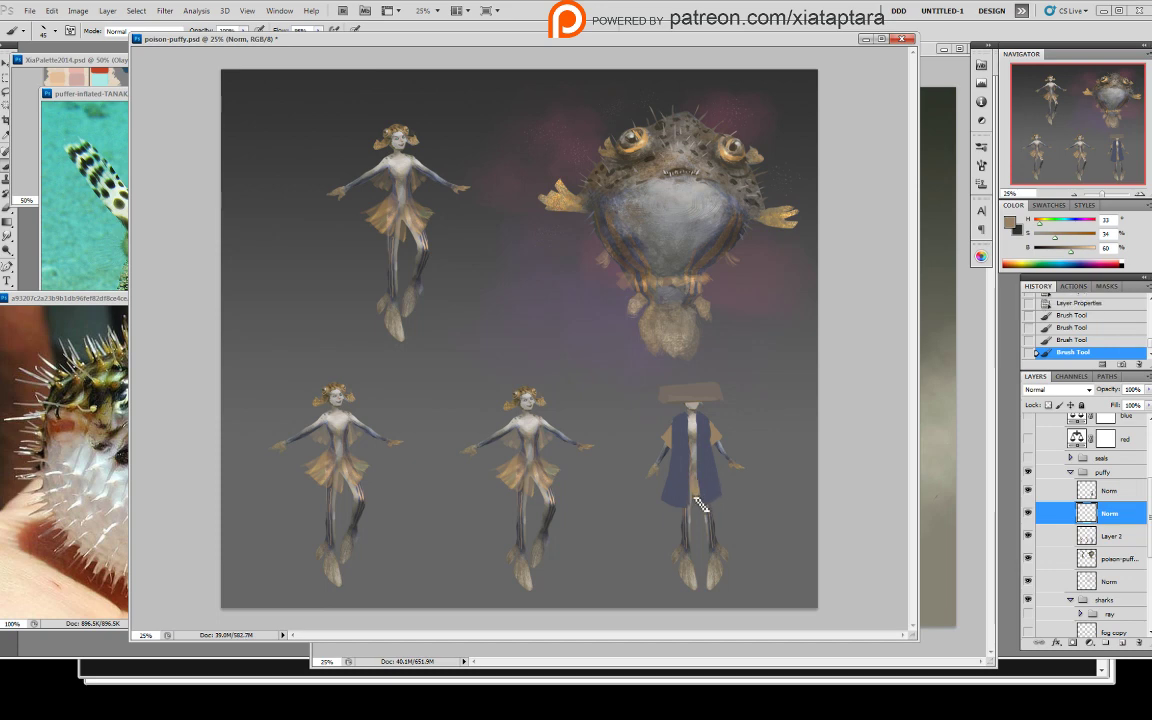
- Fill the coat's open front with a tan tunic and paint a small dark belt at the waist
left_click(700, 490)
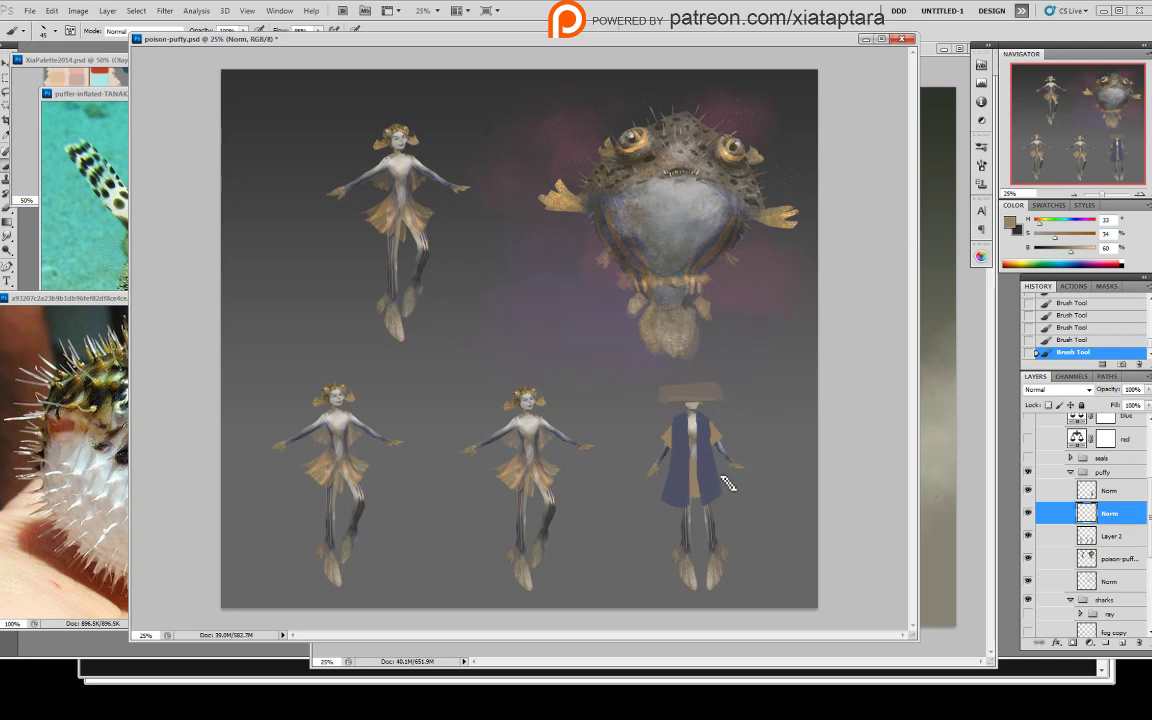
left_click(706, 547, "alt")
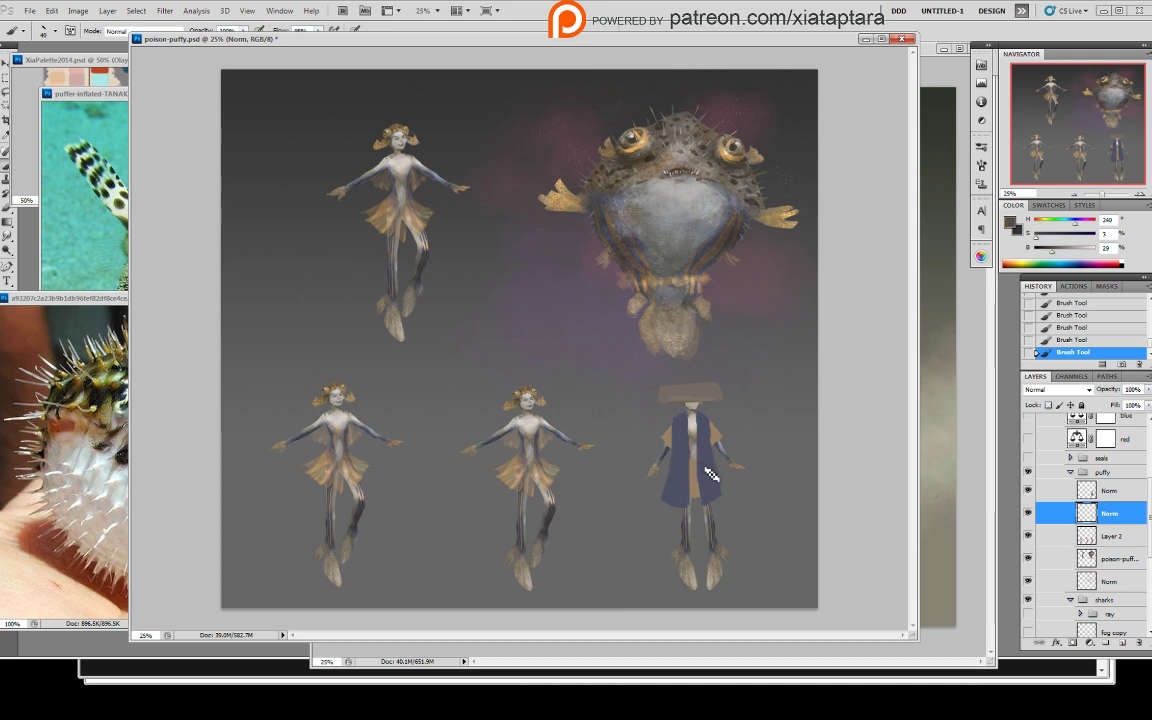
key("bracketleft")
left_click_drag(697, 466, 689, 465)
left_click(698, 483, "alt")
left_click_drag(697, 442, 700, 457)
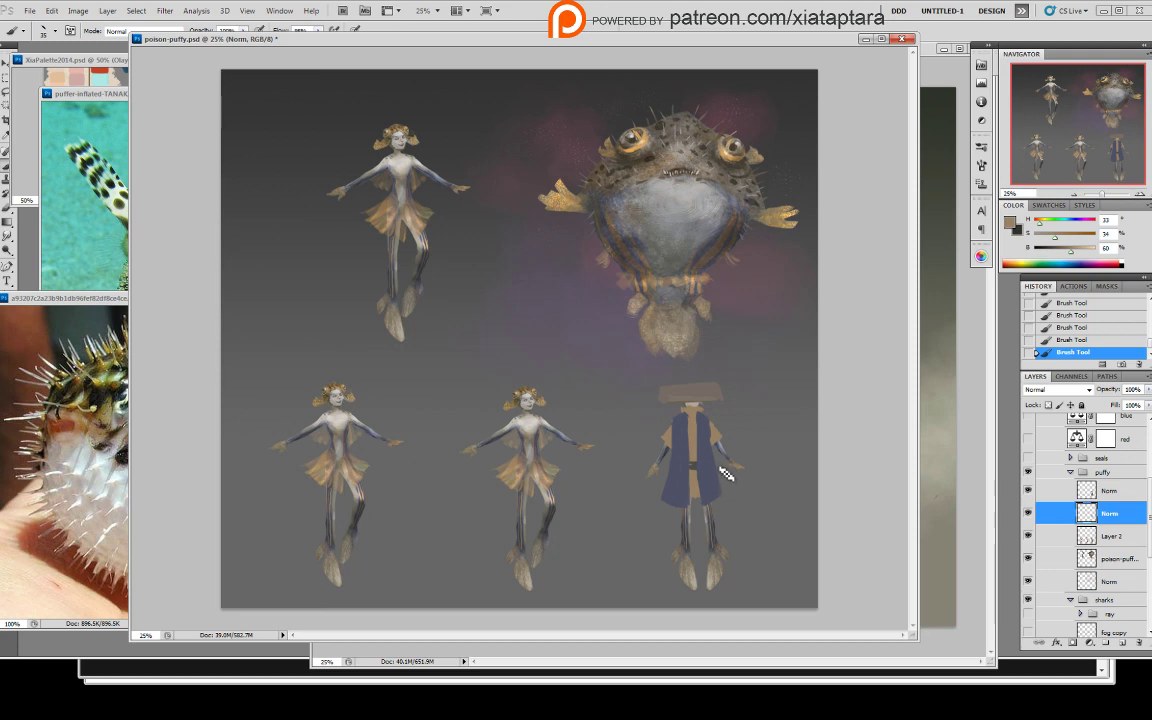
- Erase the top inner edges of the coat on its Norm layer to open up the neckline
left_click(1090, 492)
key("e")
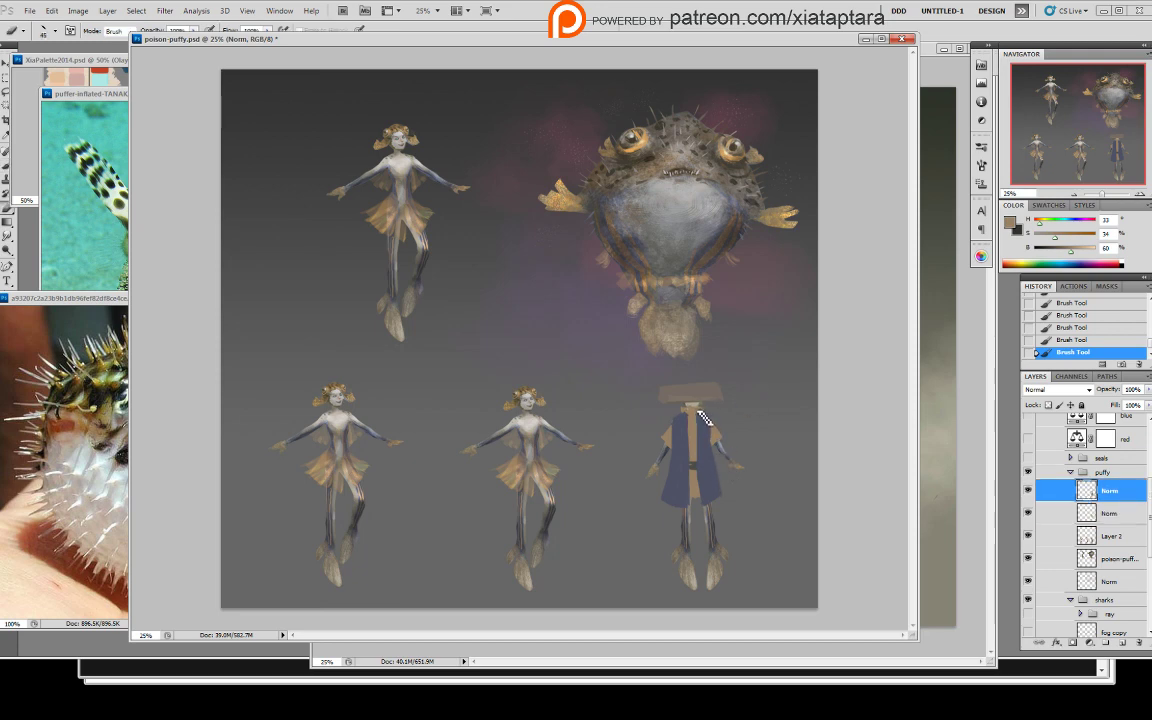
left_click_drag(699, 411, 686, 412)
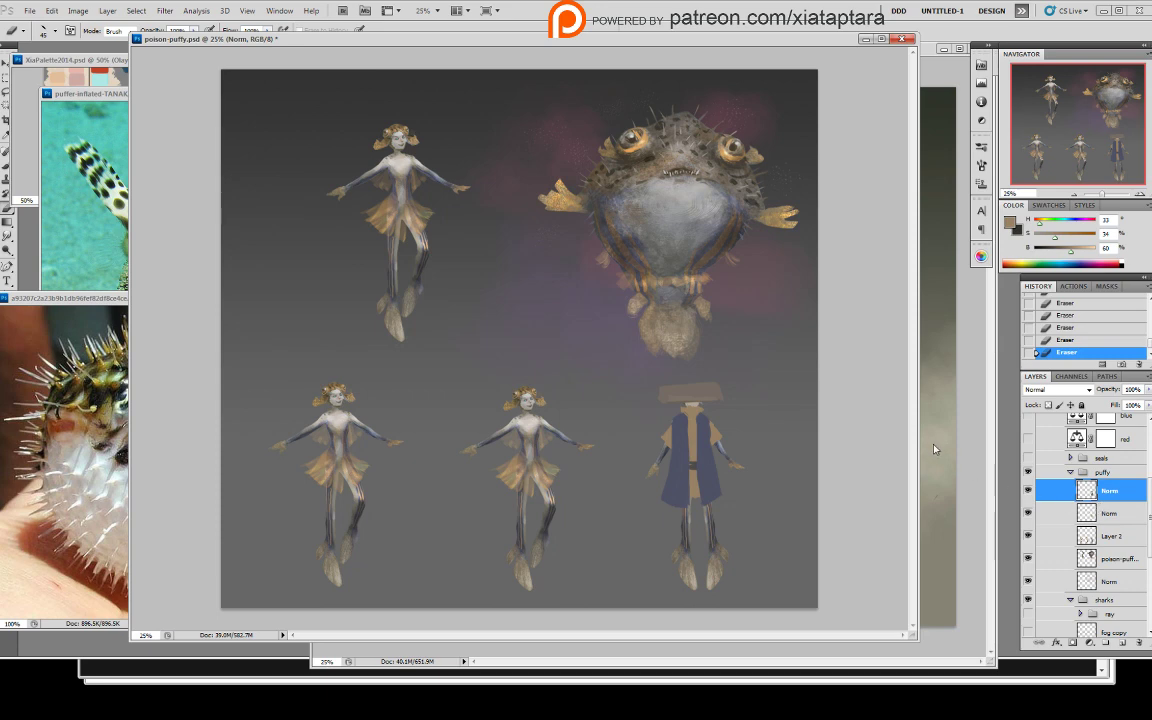
- Add a Norm layer above the coat layer and paint two golden eye spots on the hat, sampling the pufferfish's fin
key("F2")
key("b")
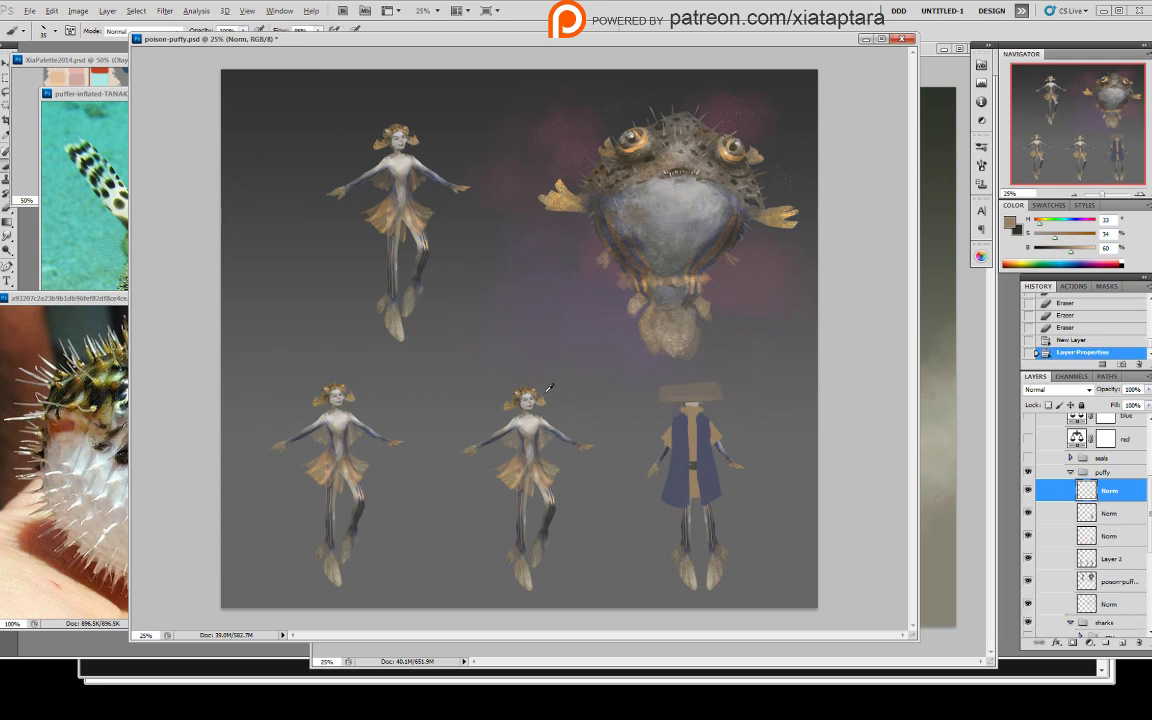
left_click(780, 213, "alt")
left_click_drag(718, 396, 674, 395)
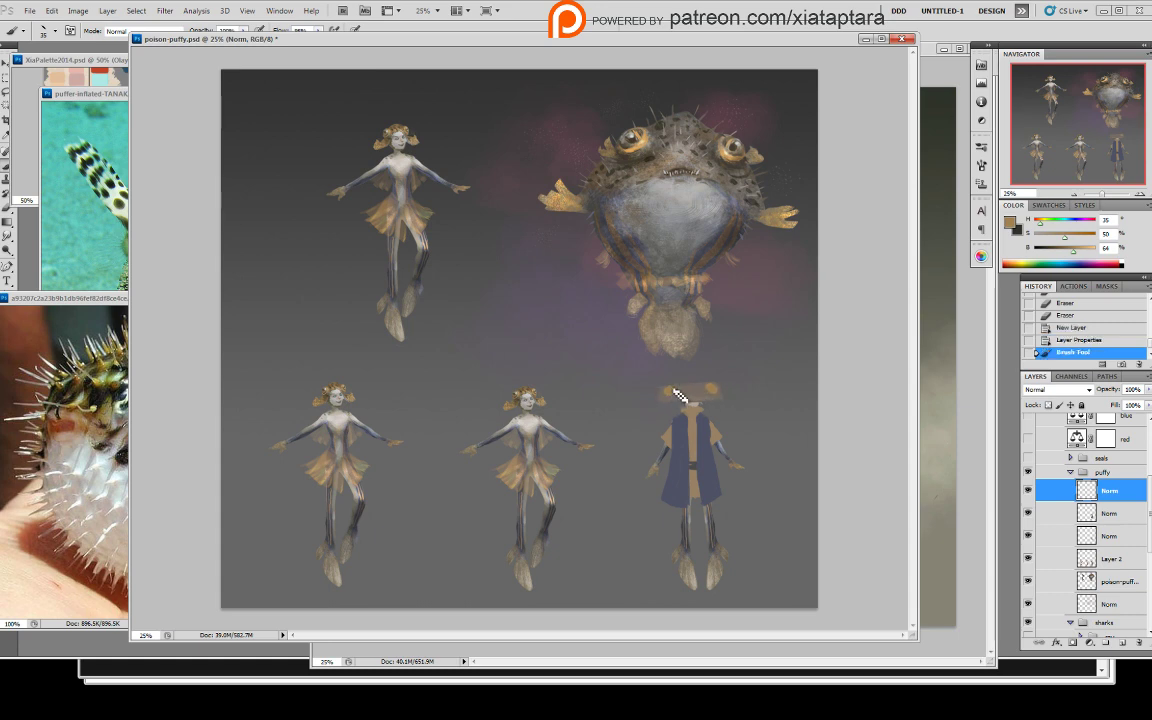
mouse_move(672, 398)
left_mouse_down()
mouse_move(714, 386)
mouse_move(681, 414)
left_mouse_up()
- Paint pale centres in the hat's eyes and add dark pupils using a tone sampled from the pufferfish
left_click(534, 422, "alt")
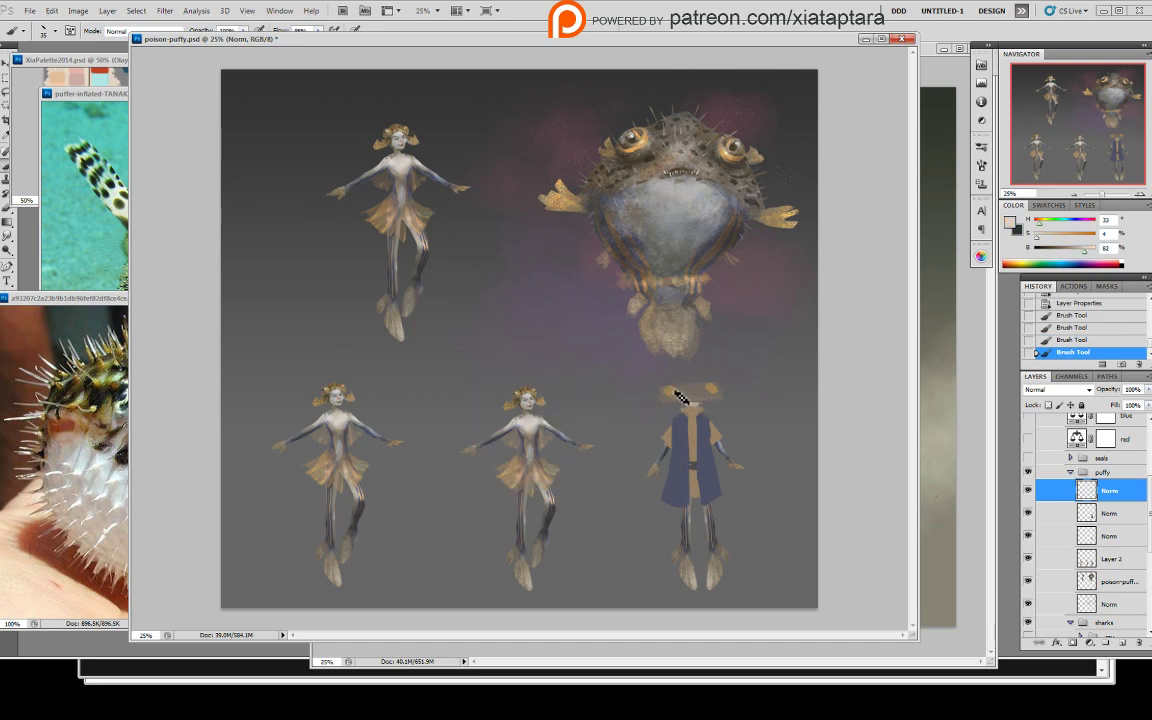
left_click_drag(672, 398, 718, 397)
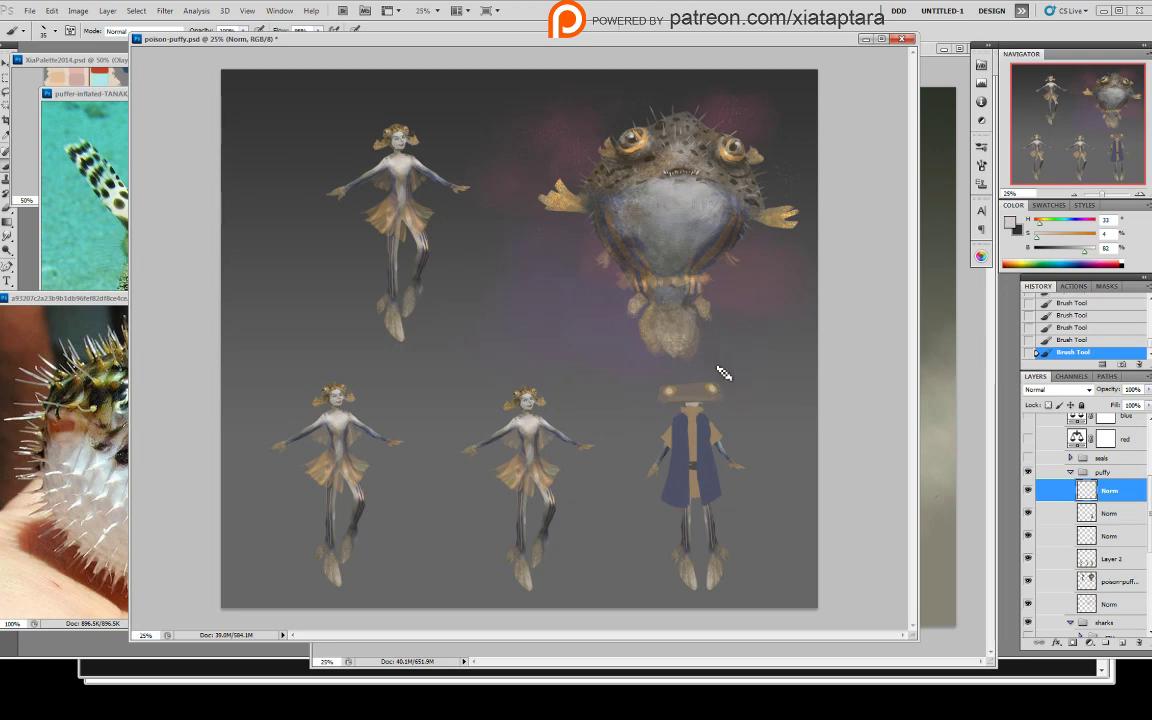
left_click(755, 200, "alt")
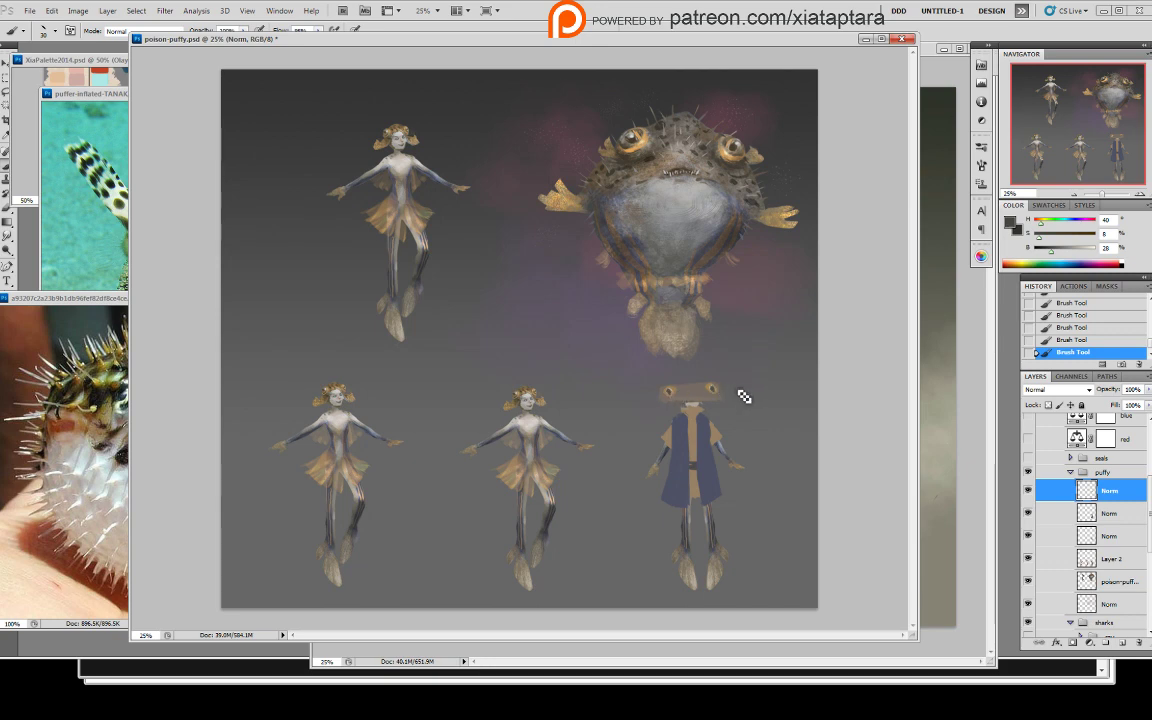
- Sample light grey from the pufferfish's belly, pick another brush tip and paint small teeth along the hat's lower edge
left_click(688, 191, "alt")
right_click(803, 334)
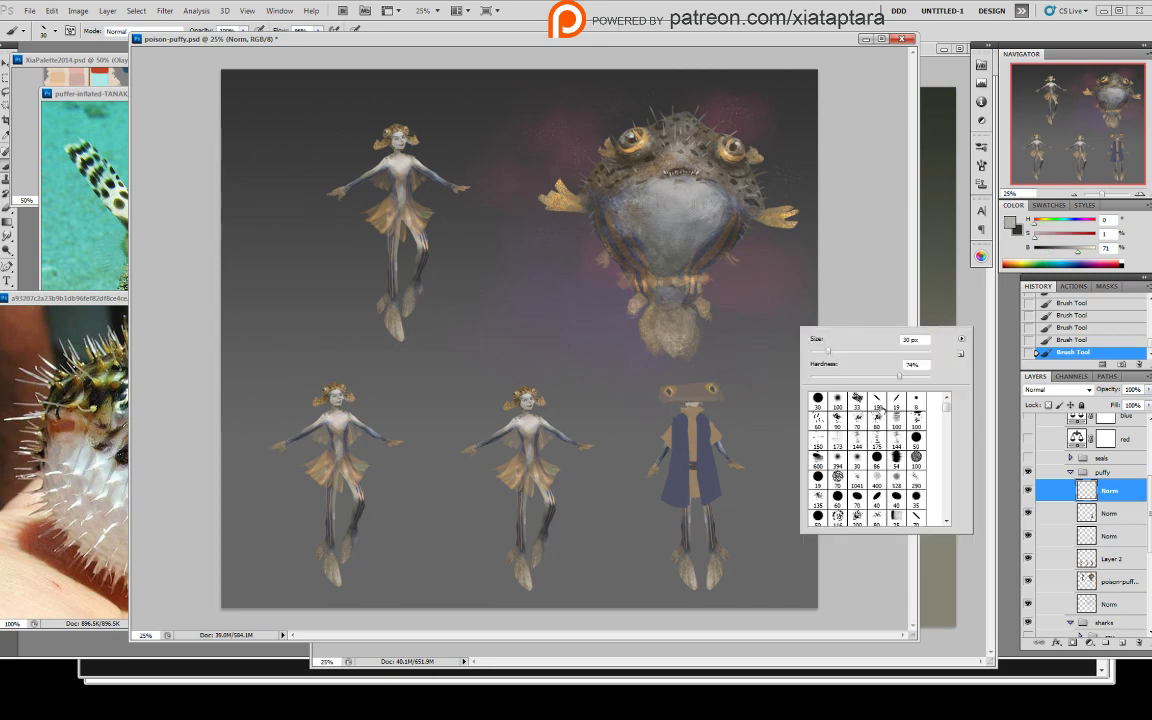
left_click(877, 406)
double_click(896, 409)
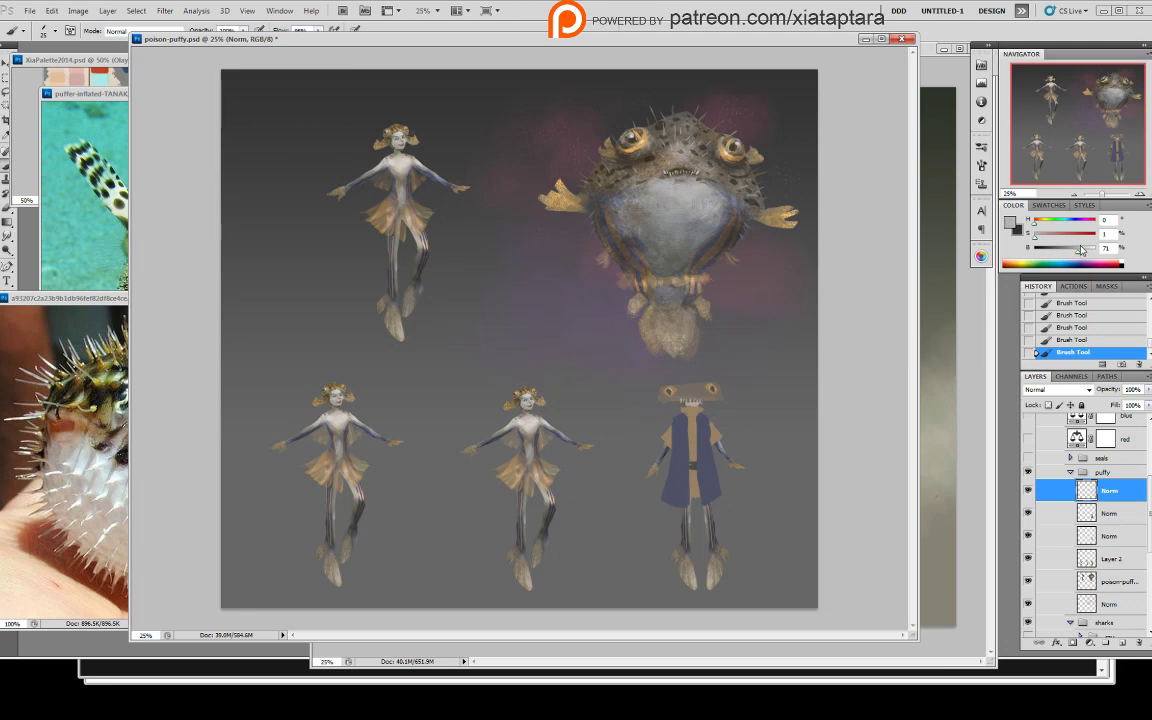
- Set the brush colour's brightness to 84% and lighten the hat's teeth using the Dodge tool with a smaller tip
left_click_drag(1082, 251, 1087, 253)
key("o")
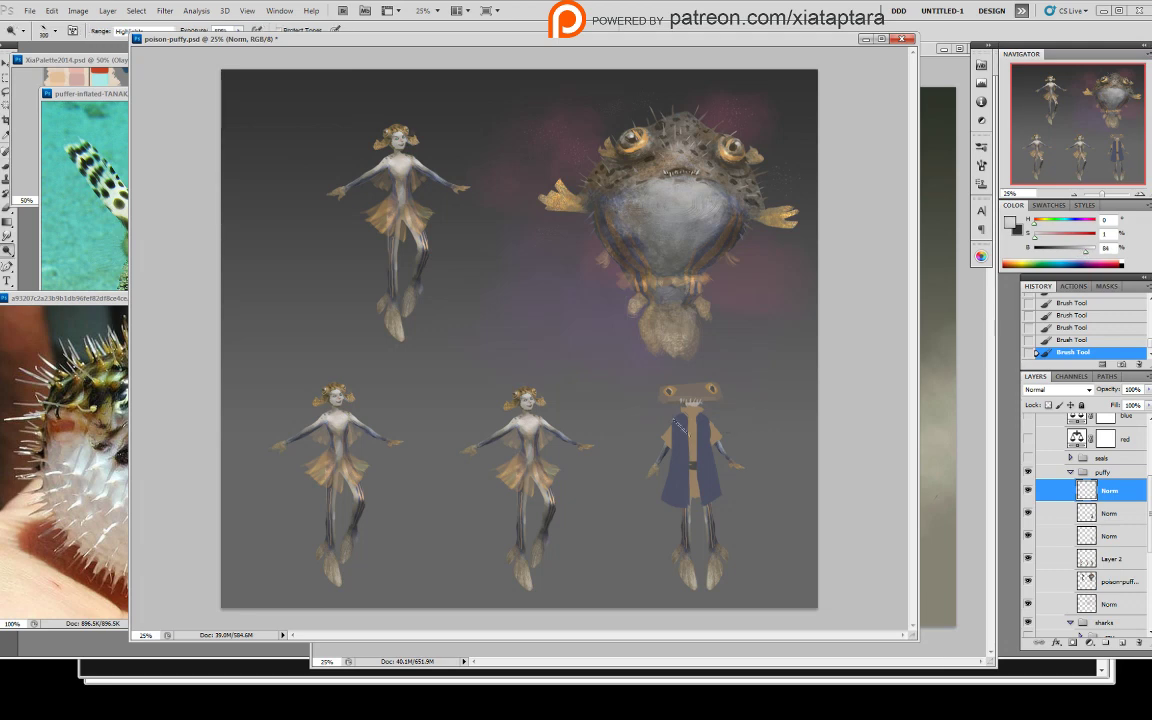
key("bracketleft")
key("bracketleft")
key("bracketleft")
key("bracketleft")
left_click_drag(682, 402, 700, 400)
key("ctrl+z")
key("ctrl+z")
- Trim the hat's teeth with a smaller eraser tip to clean up their edges
key("e")
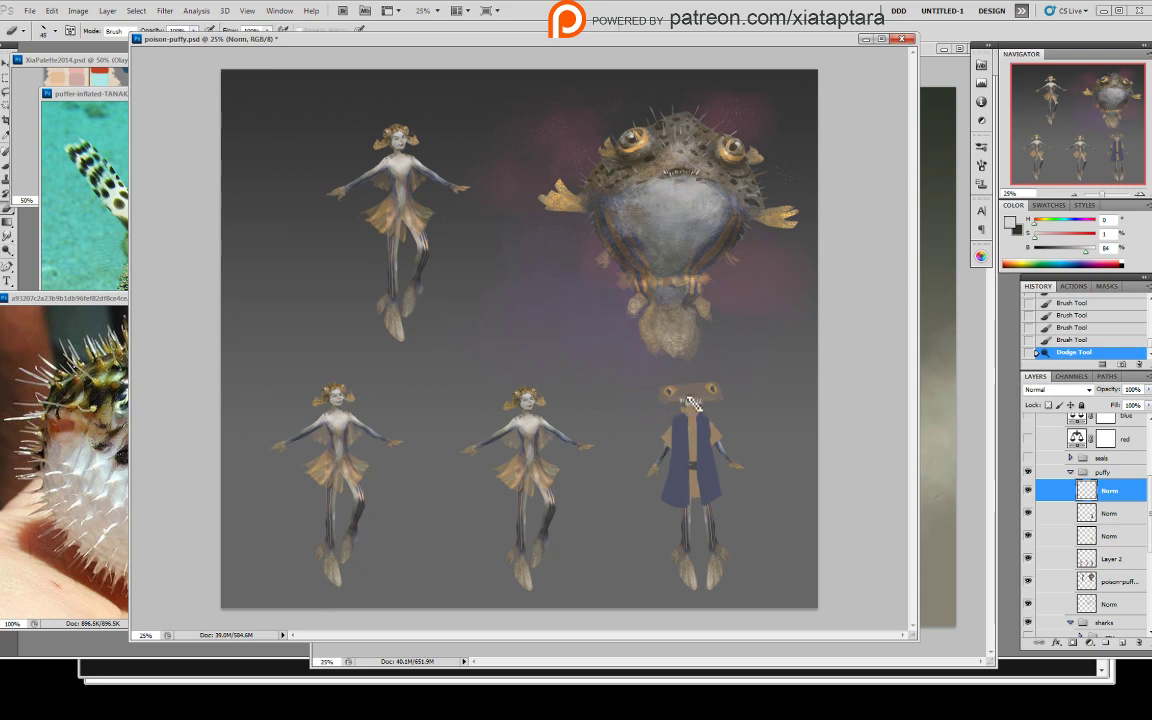
key("bracketleft")
key("bracketleft")
key("bracketleft")
left_click_drag(682, 402, 687, 409)
left_click(714, 410)
- Sample brown from the pufferfish's fin, pick another brush tip and paint drooping fins on both sides of the hat on the uppermost Norm layer
left_click(1113, 536)
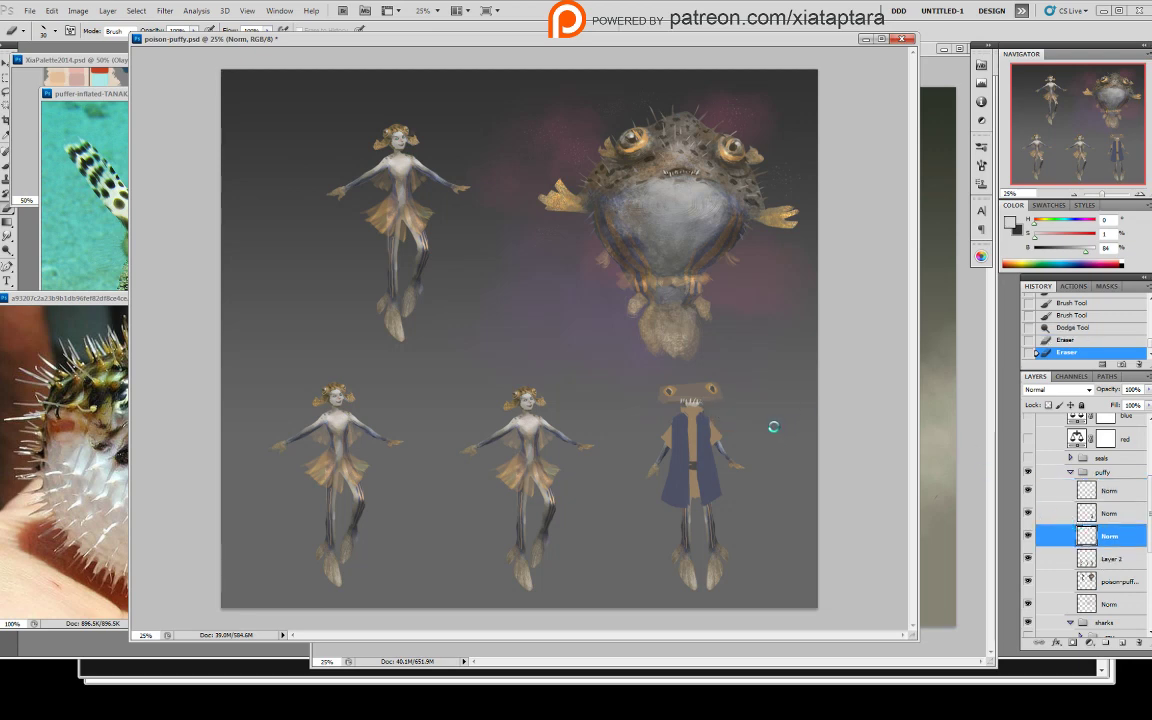
key("b")
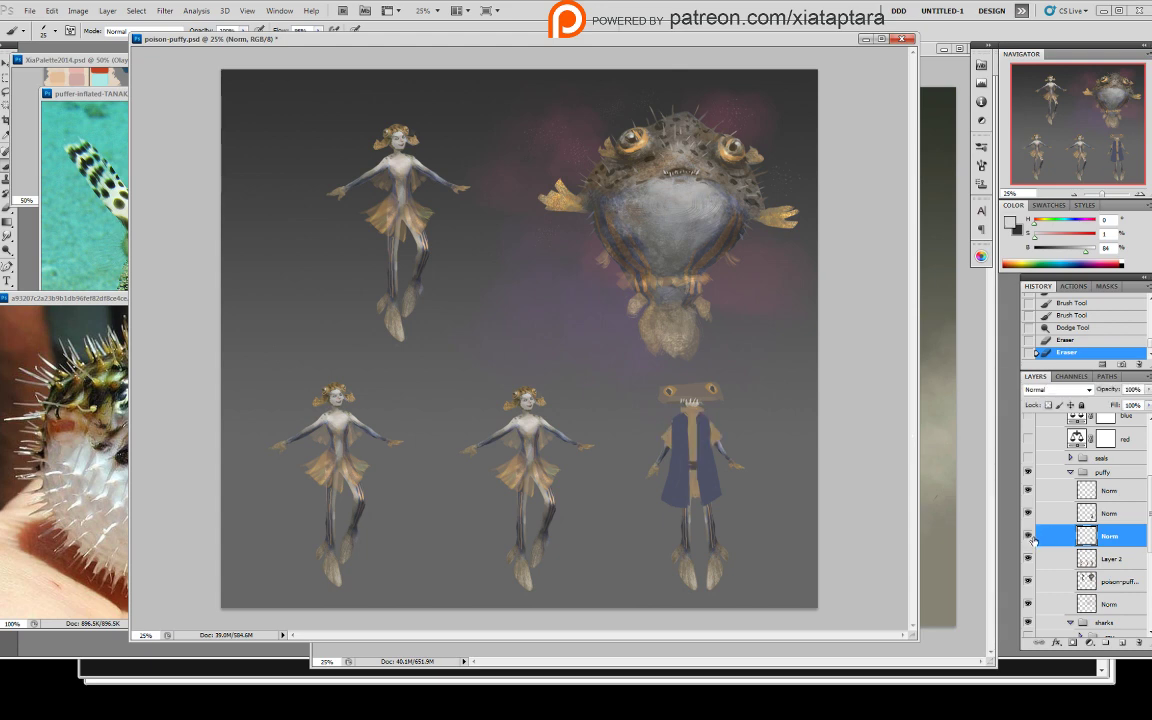
left_click(1069, 560)
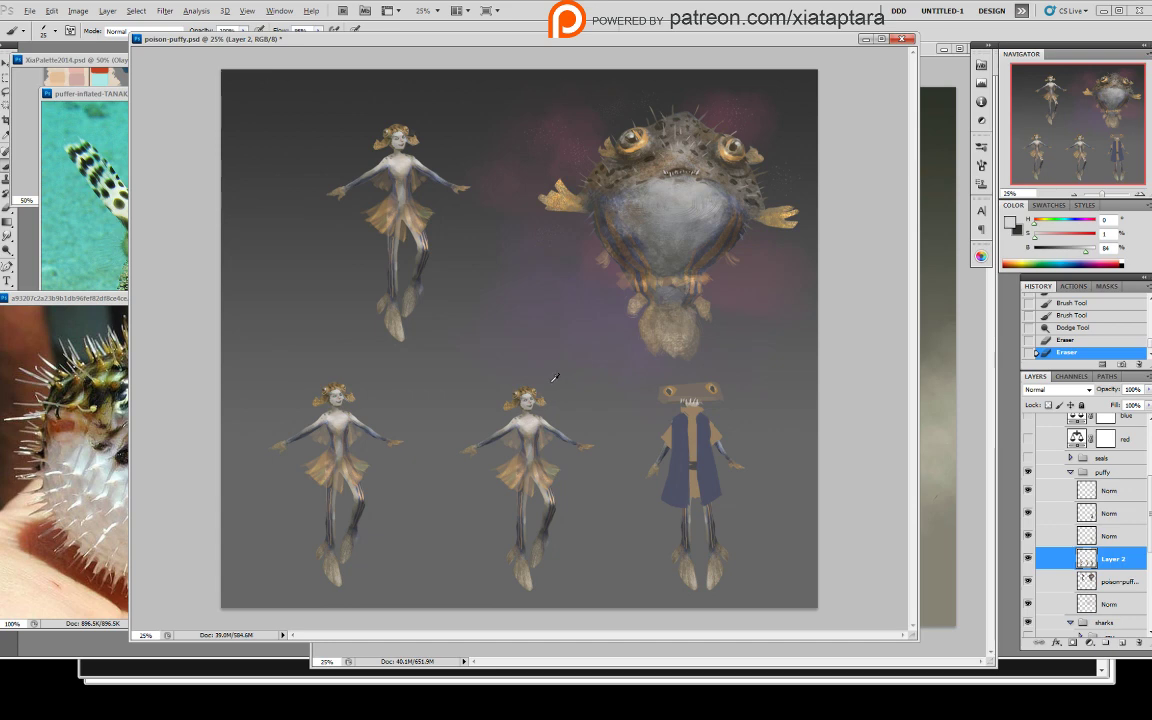
left_click(575, 201, "alt")
right_click(706, 427)
left_click(779, 492)
left_click(692, 405)
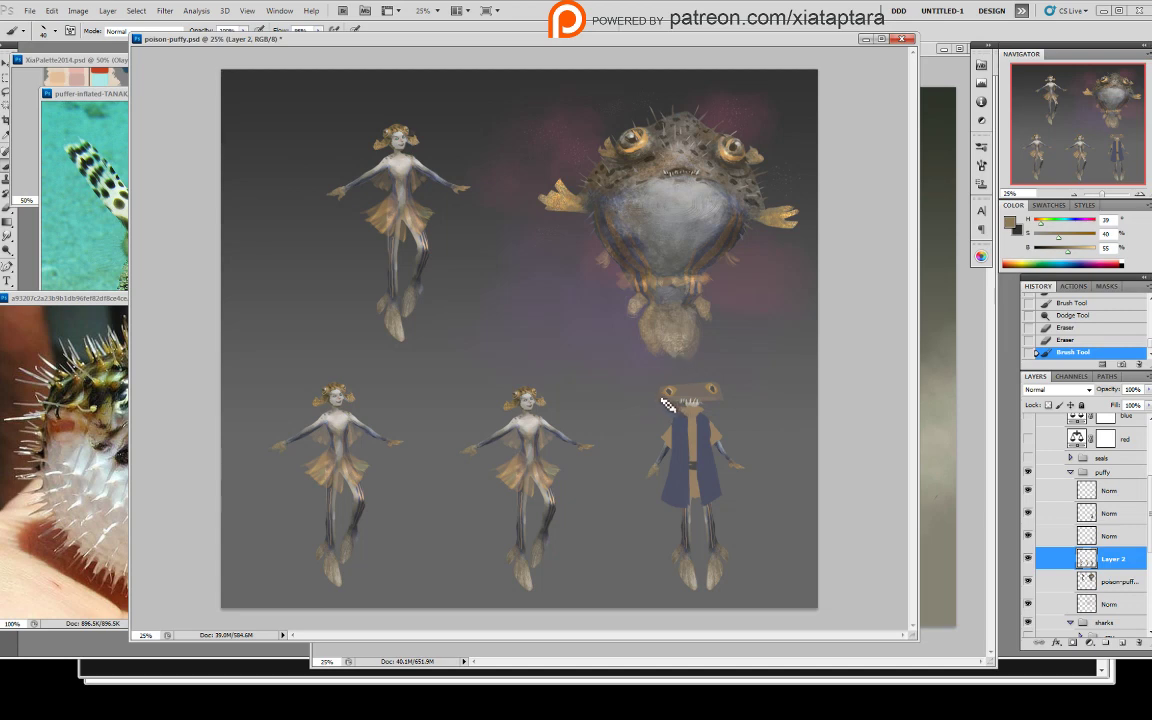
left_click(1050, 512)
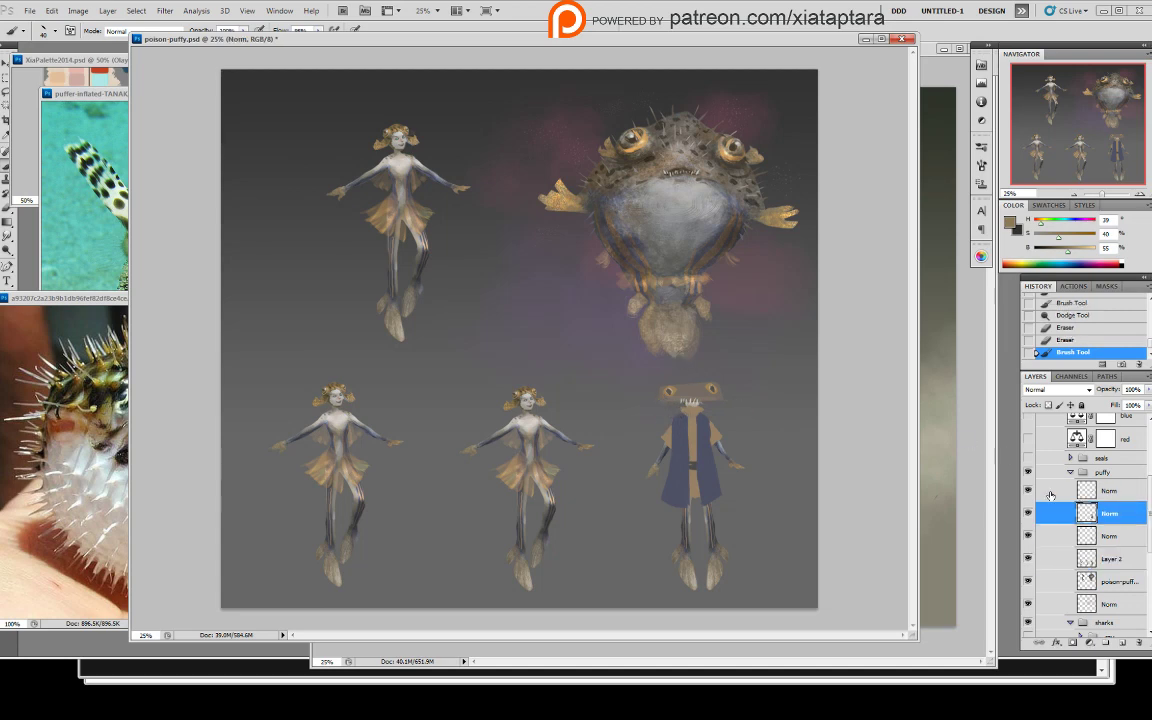
left_click(1050, 490)
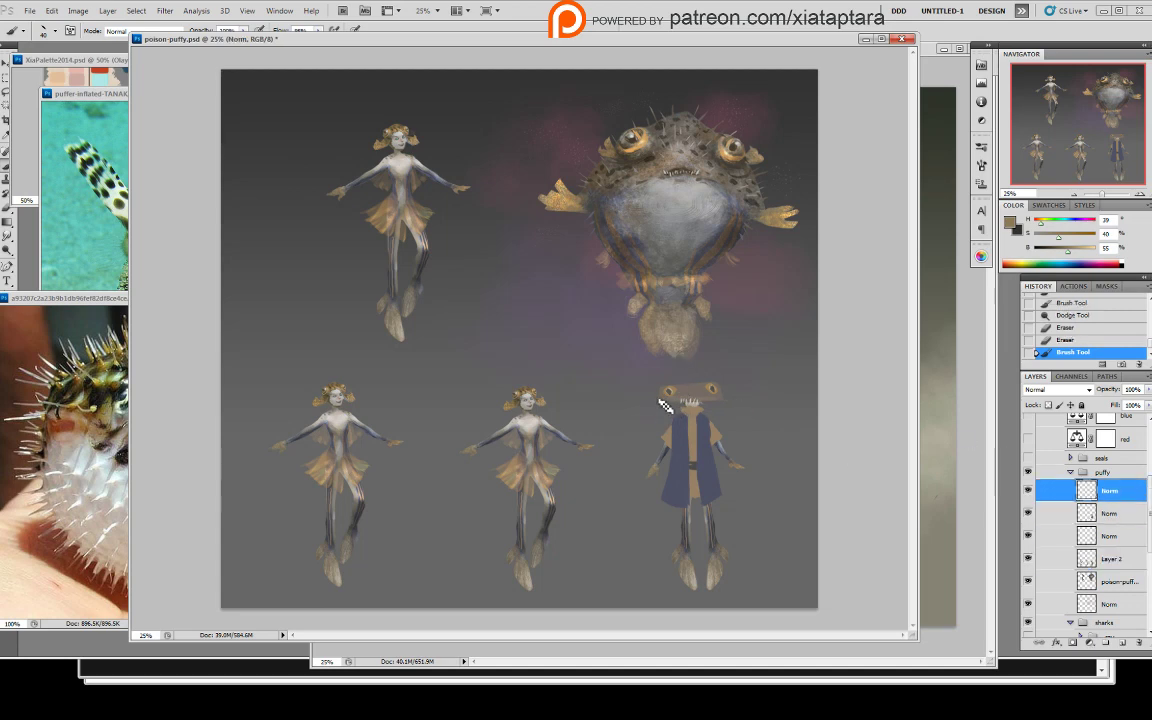
mouse_move(659, 401)
left_mouse_down()
mouse_move(657, 421)
mouse_move(659, 401)
mouse_move(653, 417)
mouse_move(663, 406)
mouse_move(676, 418)
mouse_move(730, 411)
mouse_move(727, 398)
mouse_move(732, 411)
left_mouse_up()
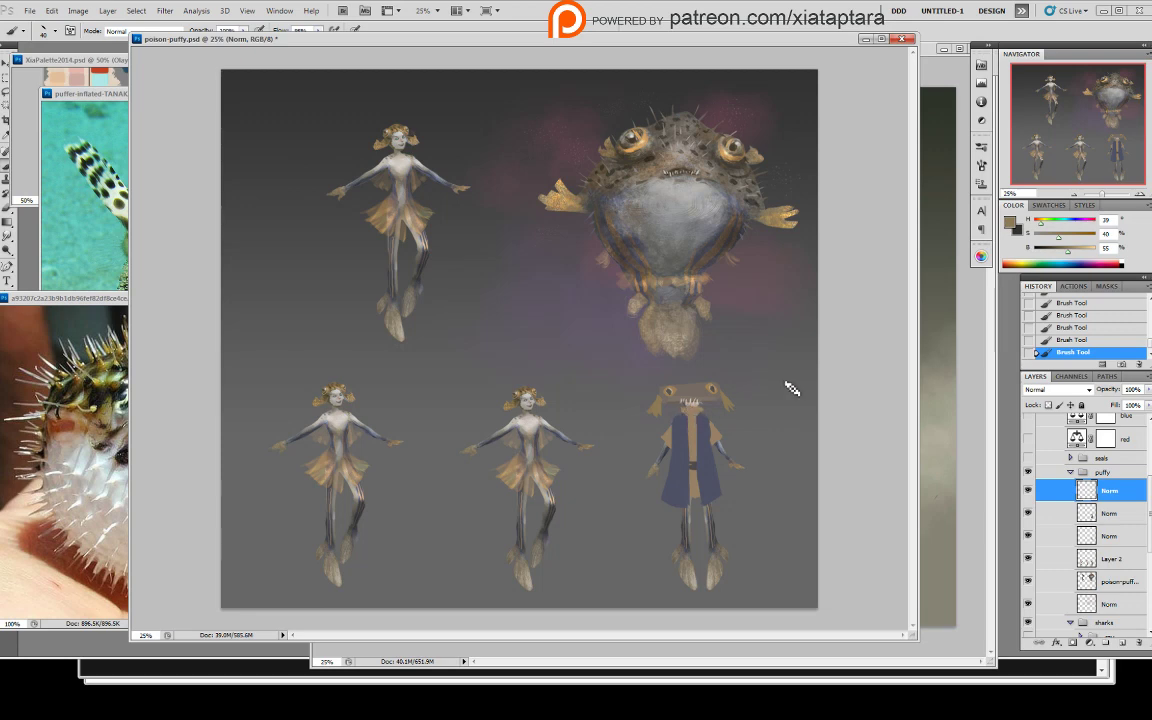
- Add a Norm layer and place it directly beneath Layer 2 in the puffy group
left_click(1090, 555)
key("ctrl+shift+alt+n")
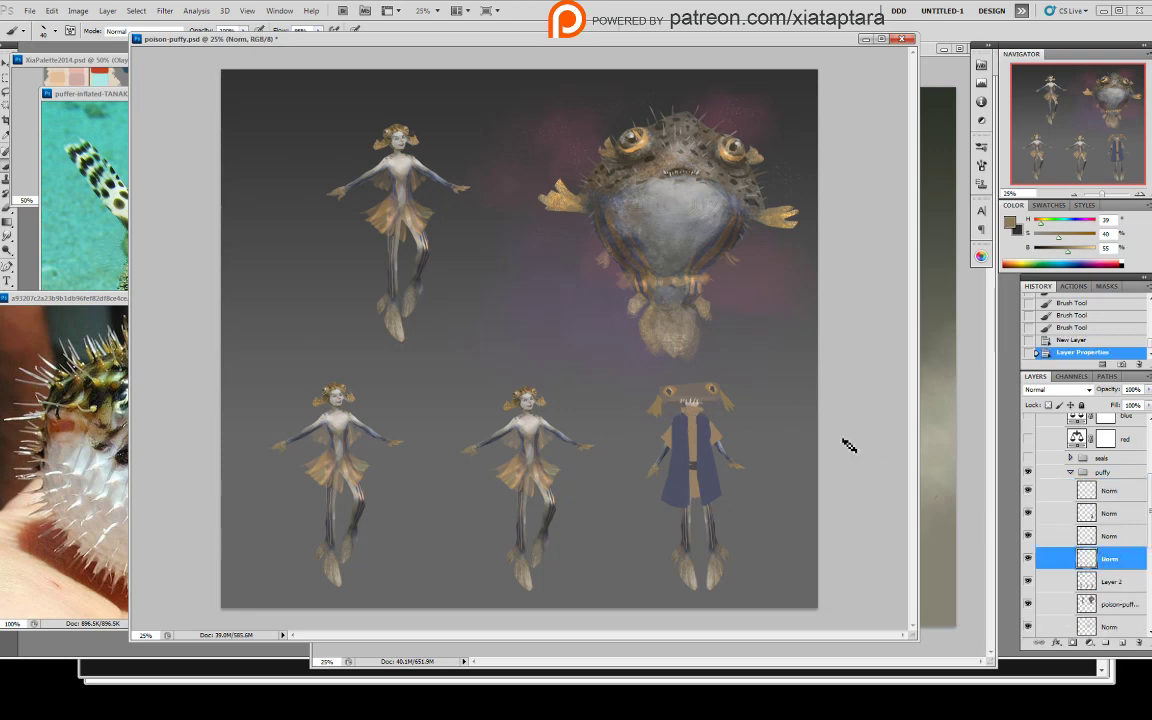
left_click_drag(668, 449, 598, 511)
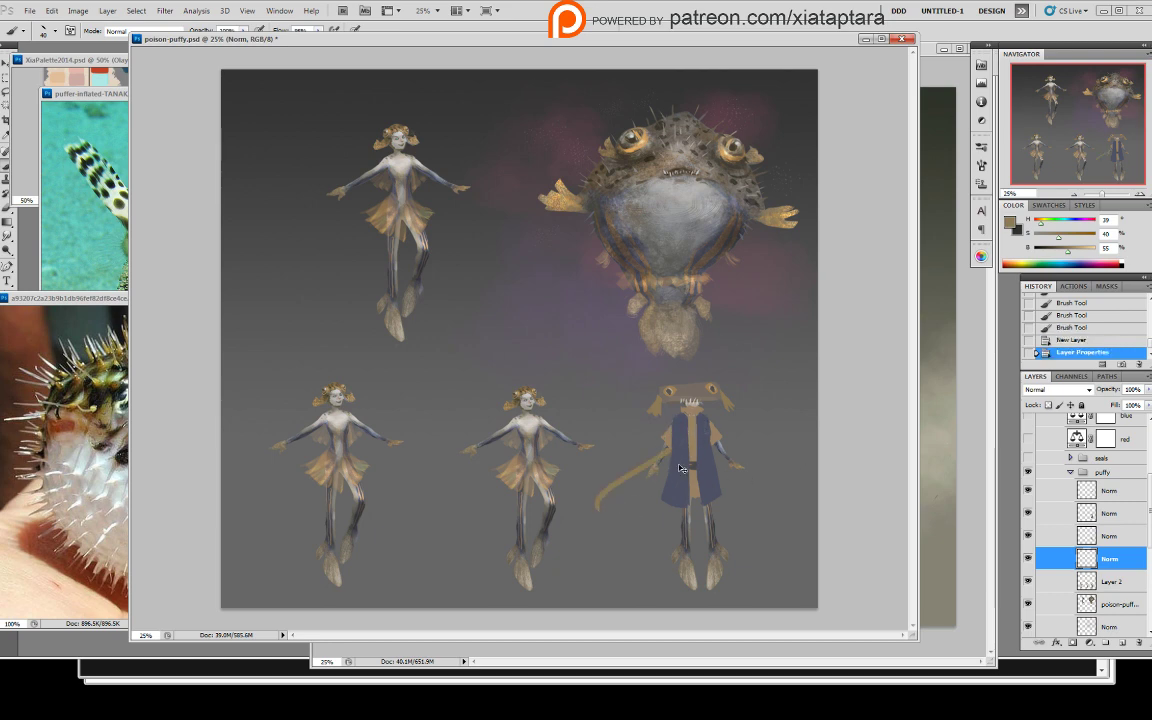
key("ctrl+bracketleft")
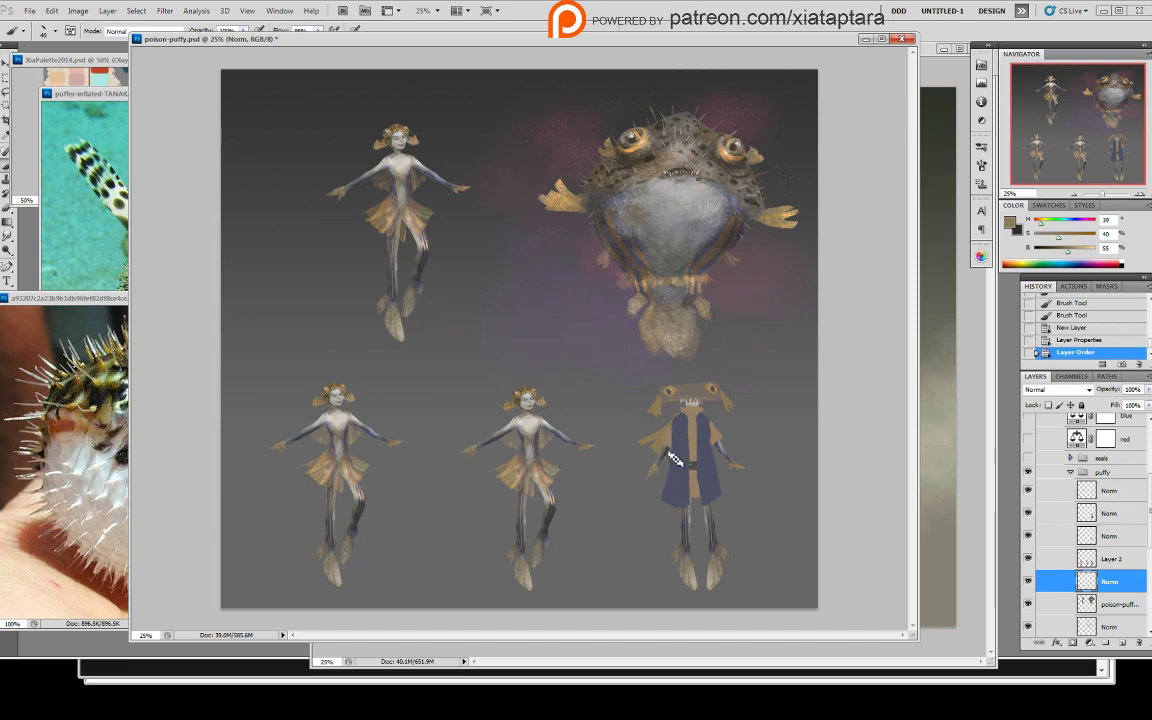
- Change the brush colour to 27% saturation and 66% brightness and paint a fin-like cape over the rightmost figure's left-hand shoulder
key("ctrl+z")
left_click_drag(684, 416, 635, 442)
key("ctrl+z")
left_click_drag(1073, 258, 1050, 240)
left_click_drag(683, 412, 655, 439)
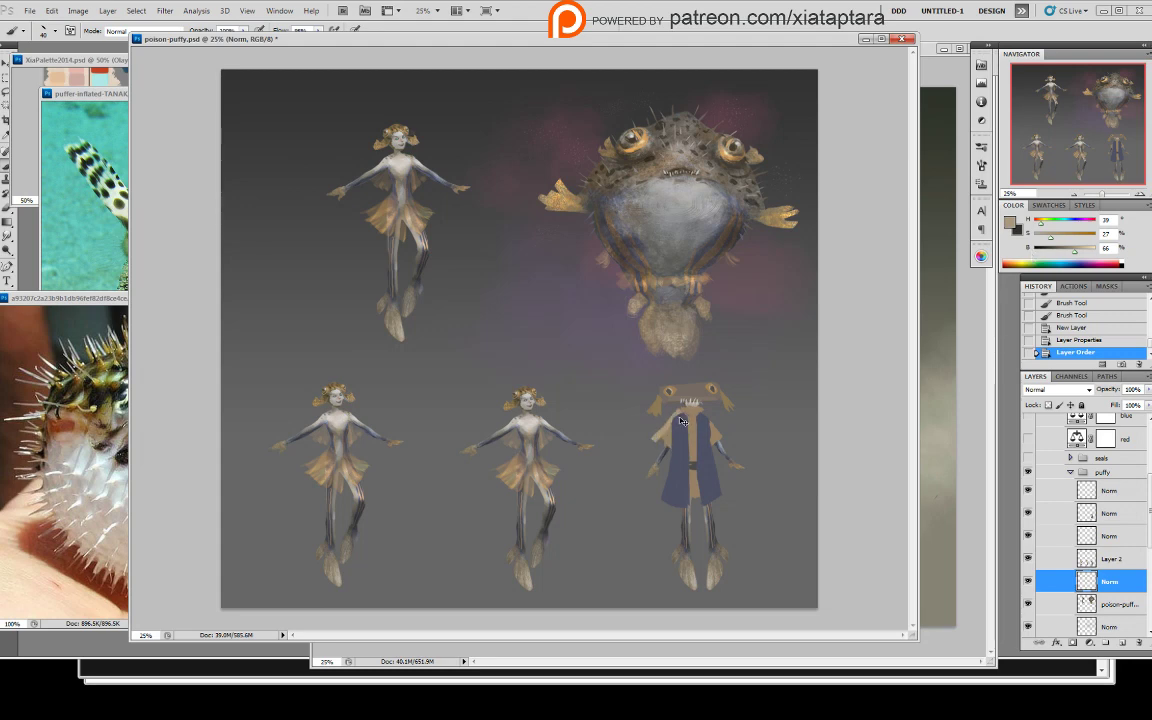
key("ctrl+z")
left_click(700, 451)
- Pick another brush tip, enlarge it and paint the matching fin-like cape over the figure's right-hand shoulder
right_click(743, 433)
left_click(844, 512)
left_click(853, 424)
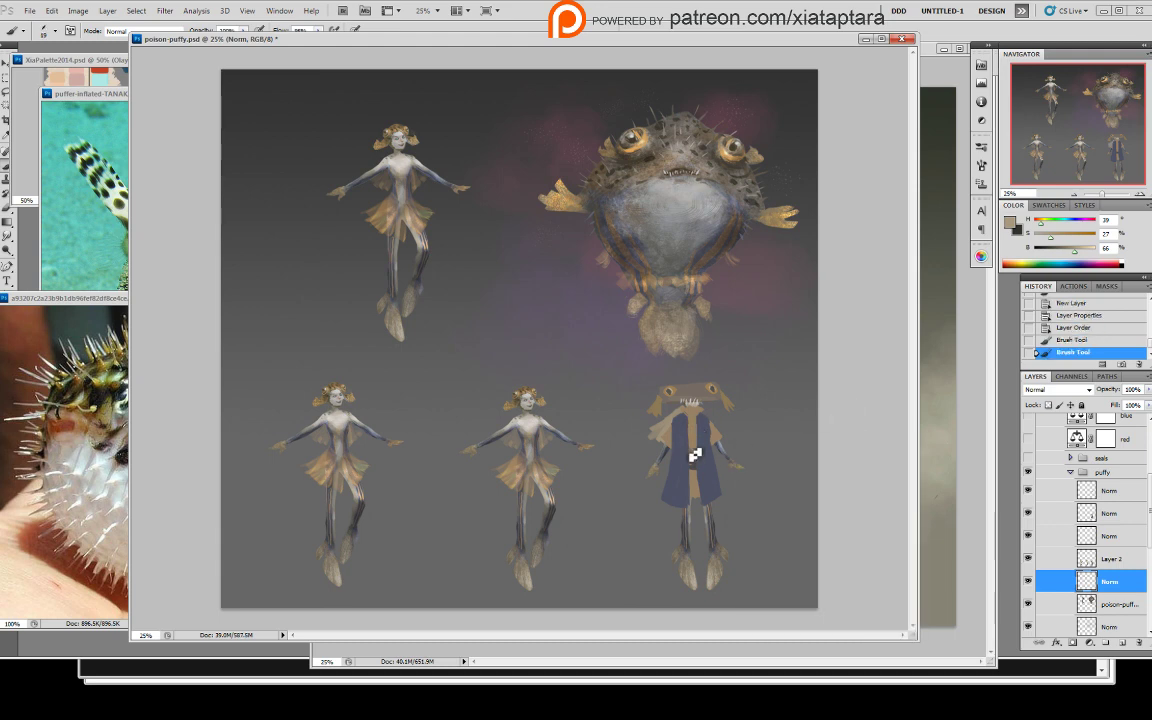
key("bracketright")
key("bracketright")
key("bracketright")
left_click_drag(714, 432, 726, 437)
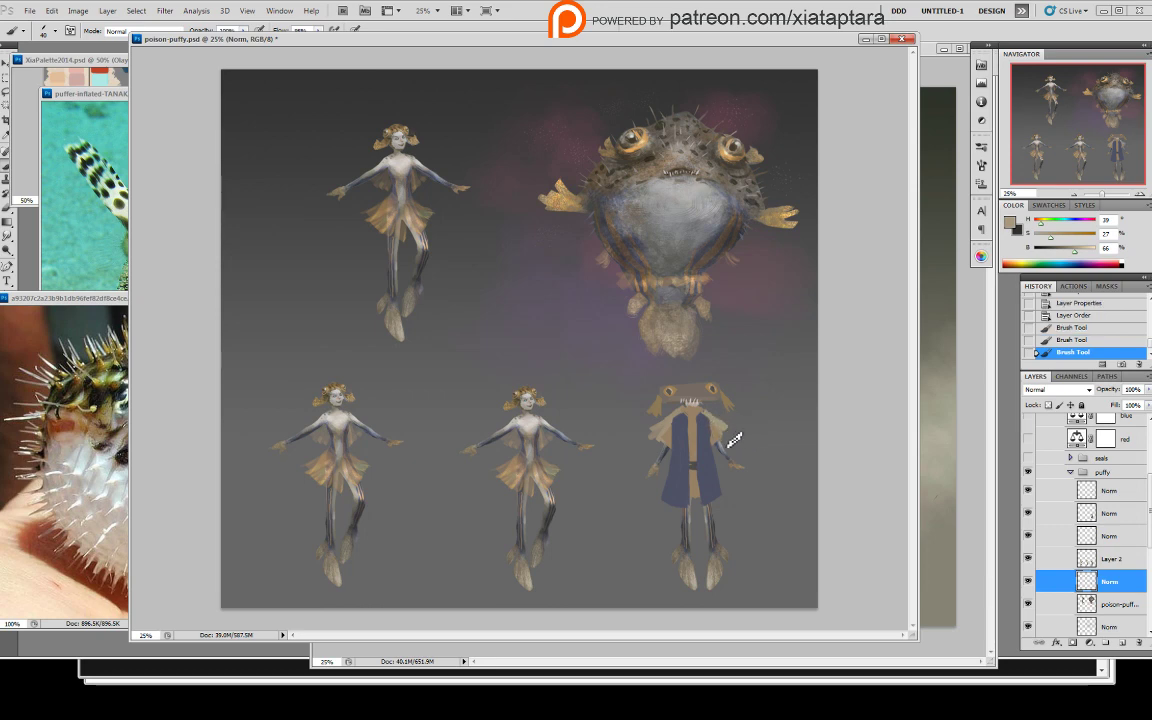
- Erase along the cape's lower edges on both sides with different eraser tips to give it a ragged, fin-like outline
key("e")
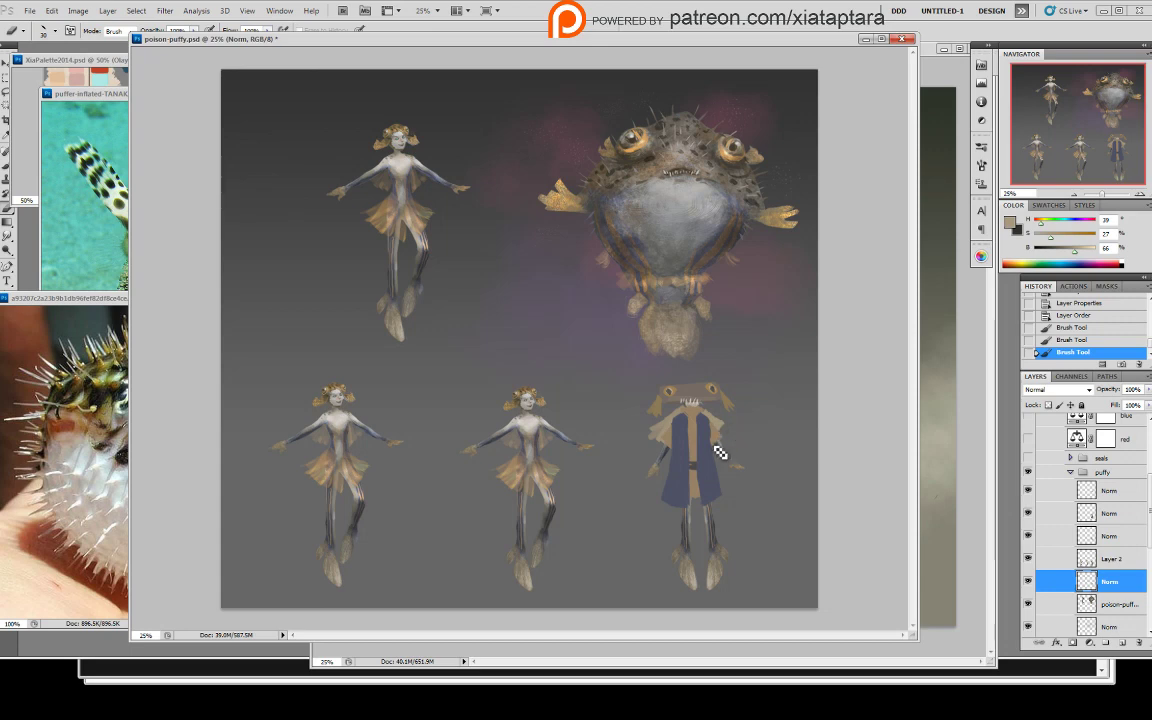
left_click_drag(714, 446, 719, 439)
right_click(683, 438)
left_click(784, 503)
left_click(836, 401)
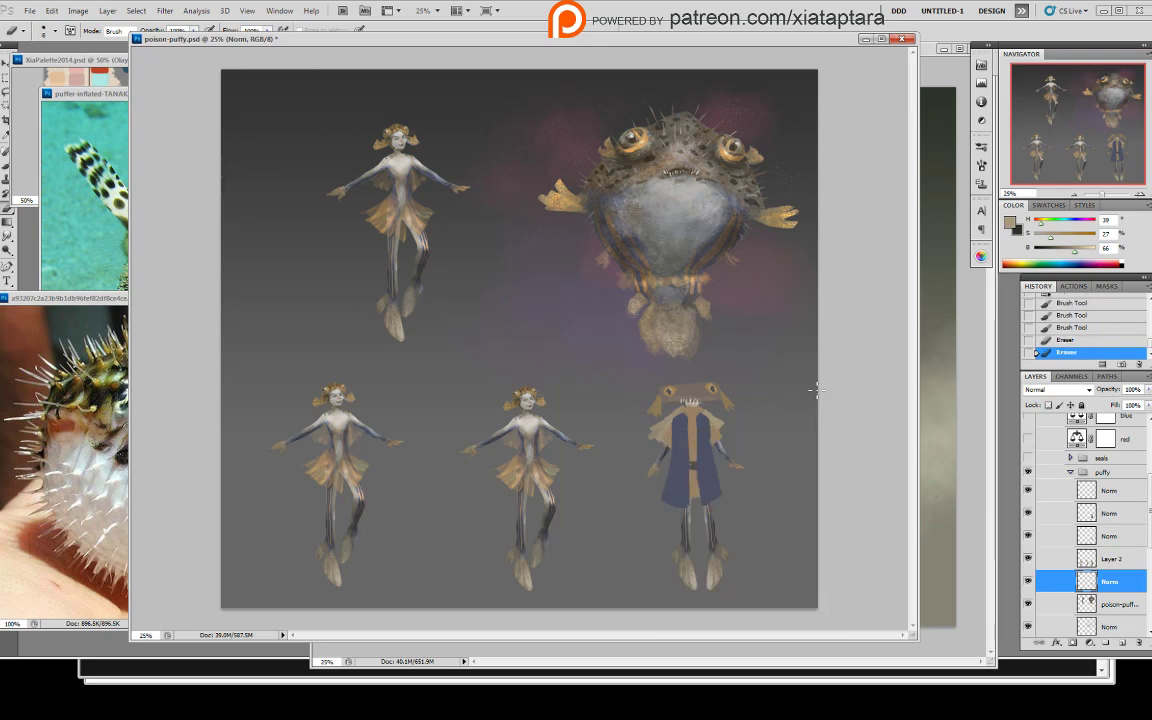
right_click(725, 470)
left_click(804, 533)
left_click(844, 431)
key("bracketright")
key("bracketright")
left_click_drag(673, 450, 664, 437)
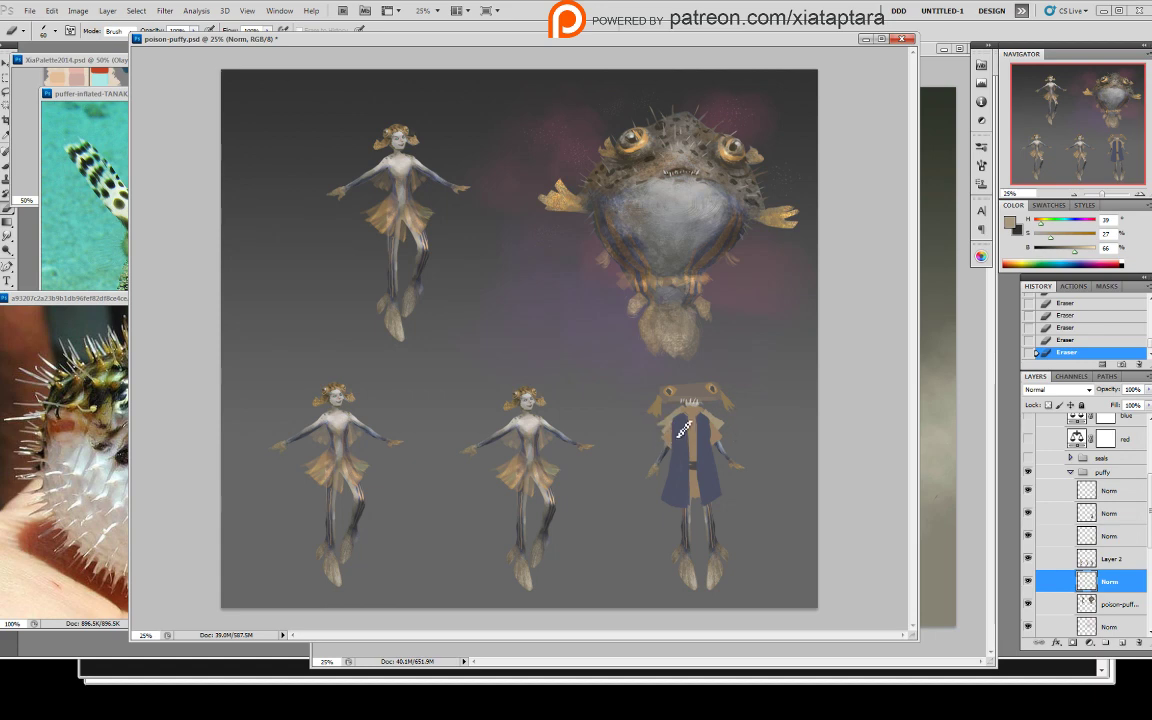
- Fill in the cape around the neck and shoulders with brush strokes and switch to a 19 px brush tip
right_click(667, 395)
double_click(819, 506)
key("b")
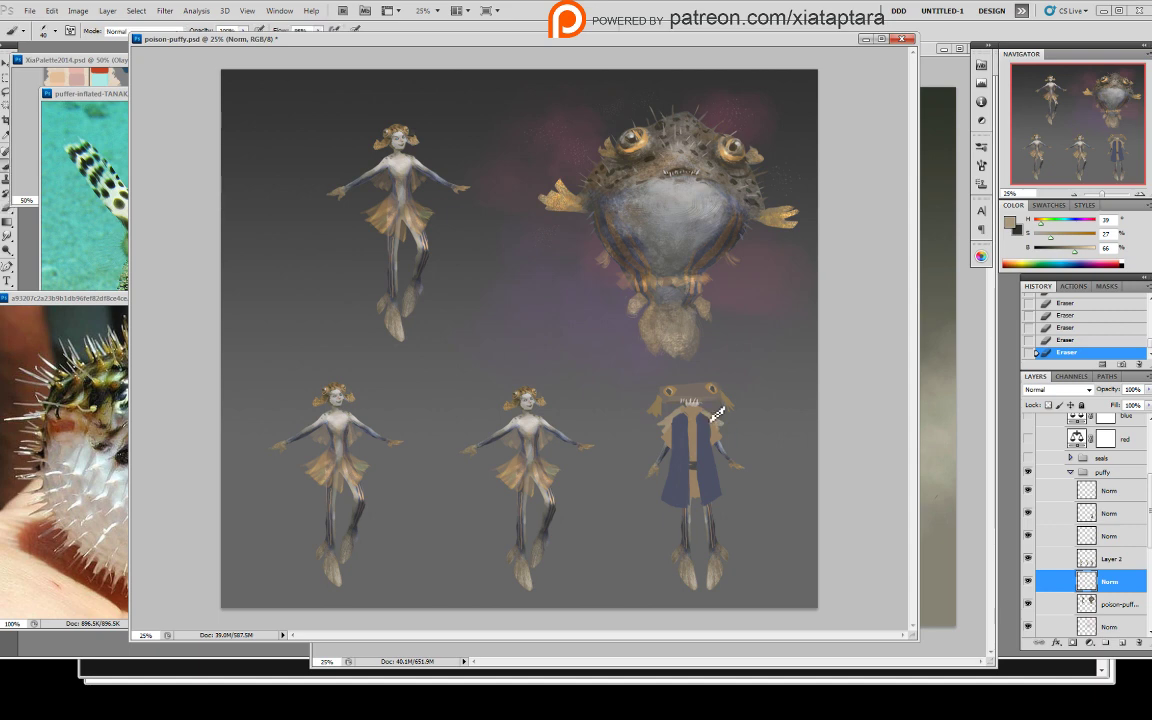
mouse_move(700, 417)
left_mouse_down()
mouse_move(702, 430)
mouse_move(679, 422)
mouse_move(695, 415)
left_mouse_up()
key("ctrl+z")
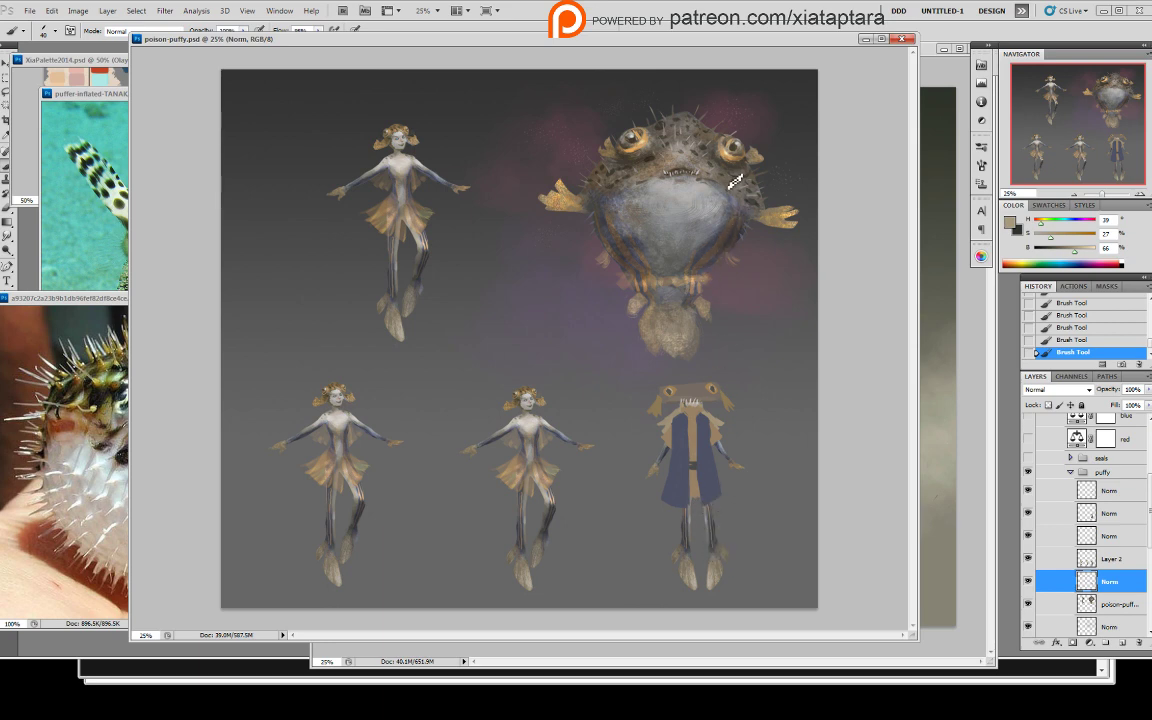
right_click(722, 236)
left_click(804, 315)
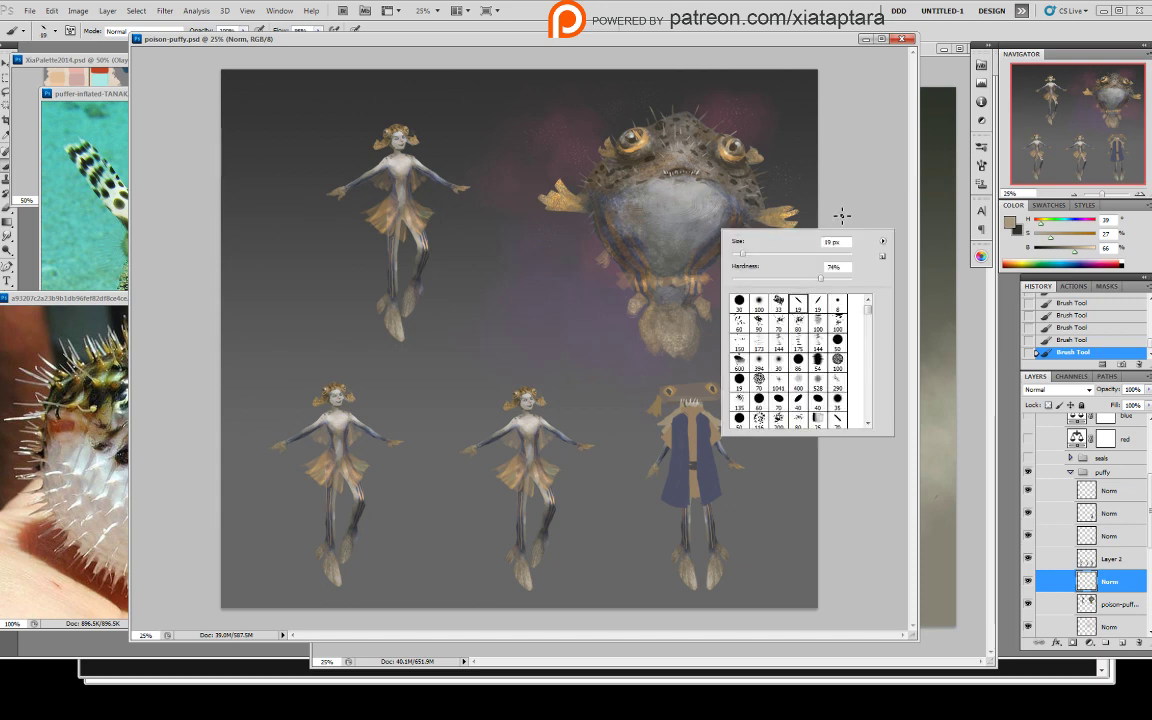
left_click(843, 216)
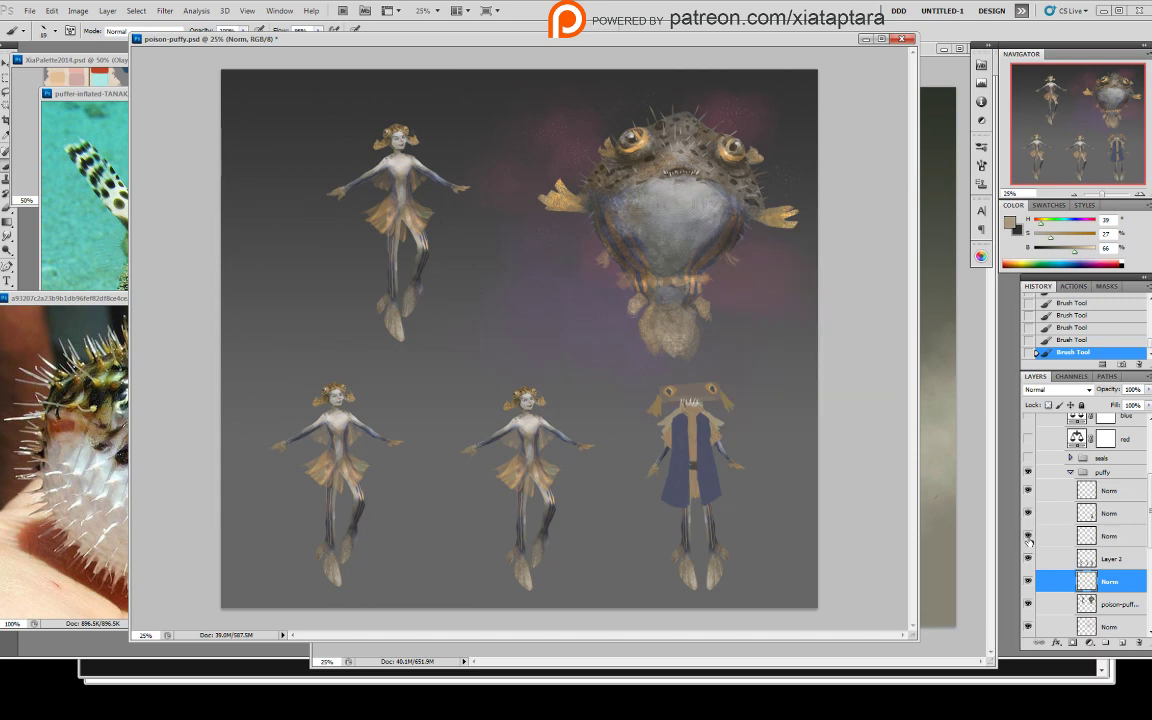
left_click(1037, 540)
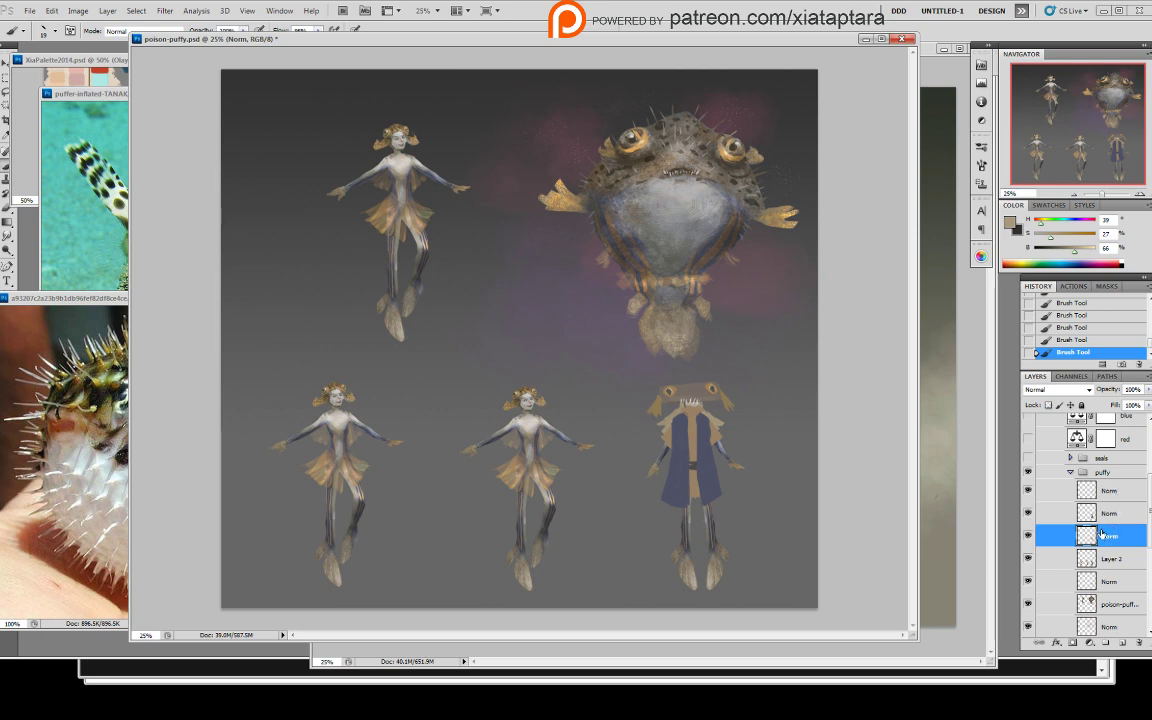
left_click(1109, 494, "shift")
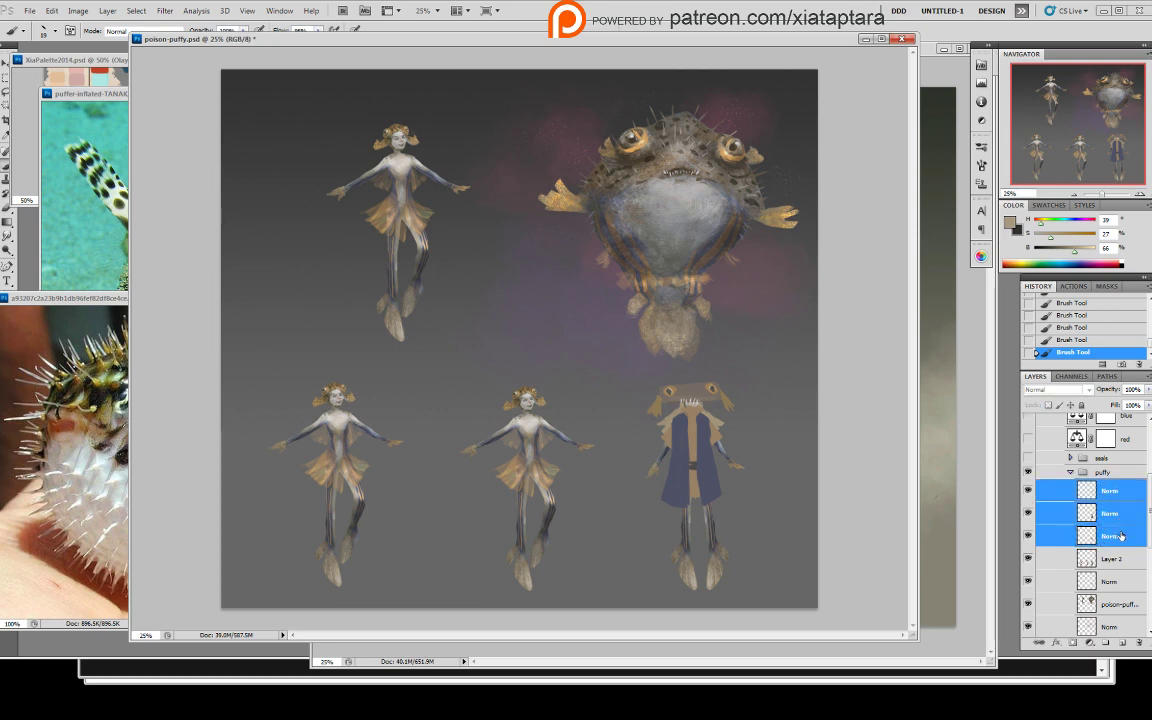
left_click_drag(1122, 554, 1124, 637)
key("ctrl+z")
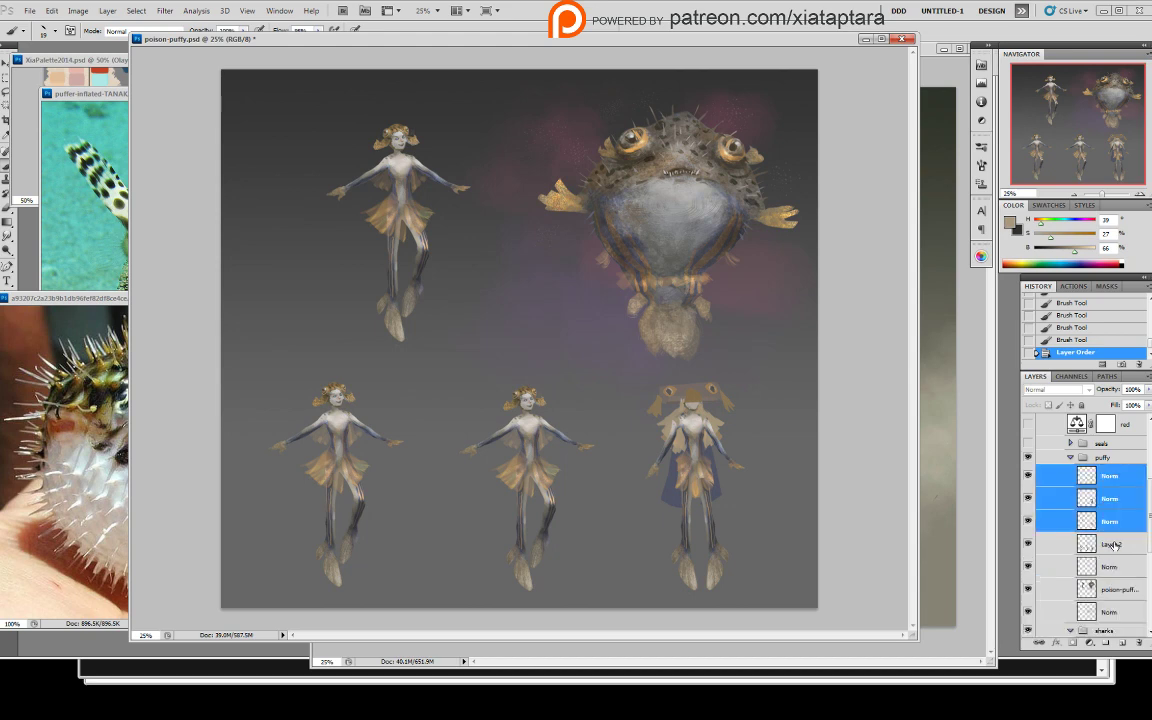
key("alt+bracketright")
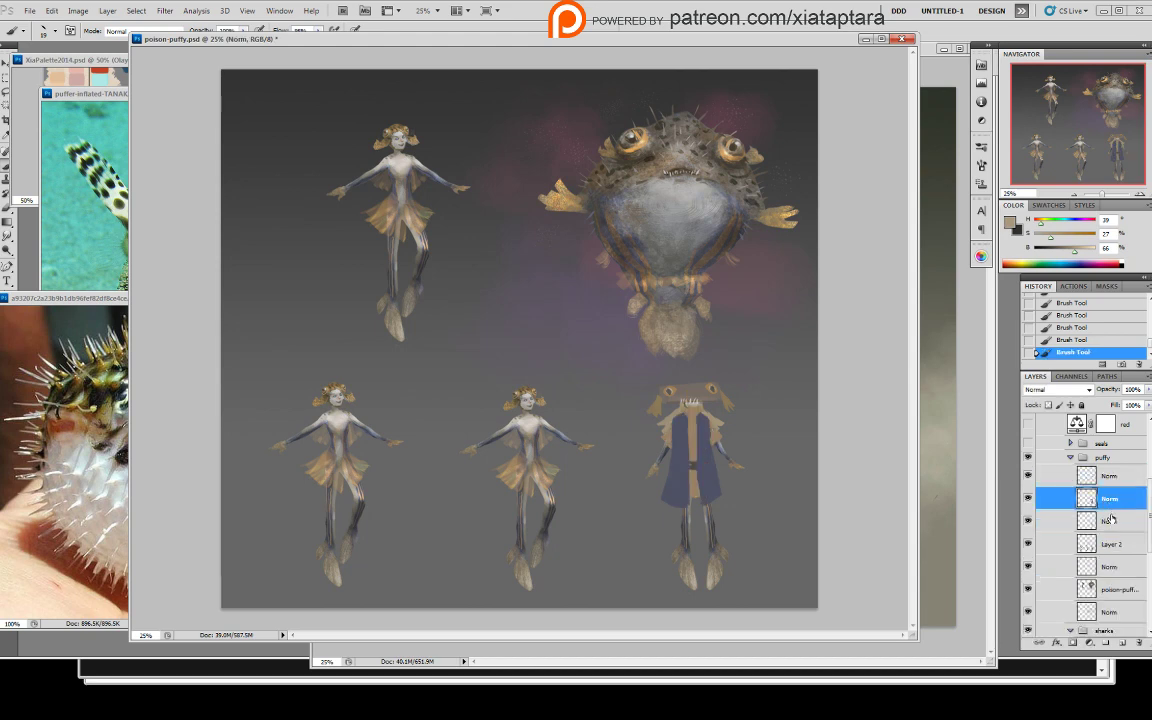
left_click(1104, 548)
left_click(1106, 564)
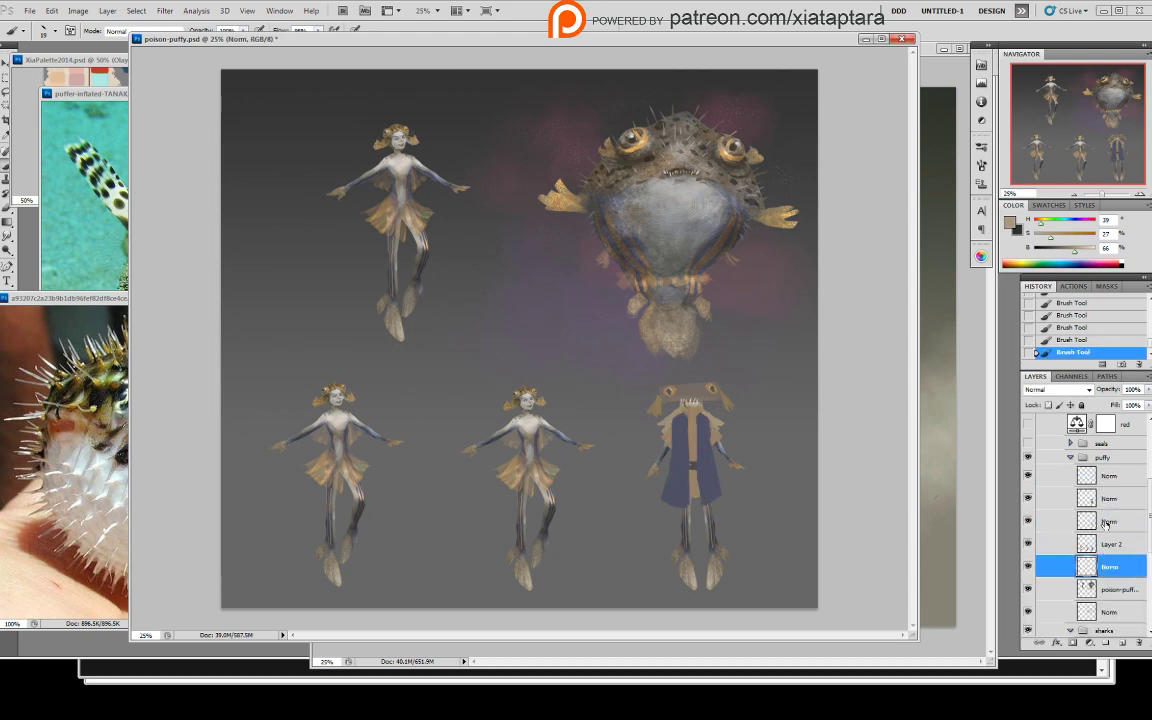
left_click(1108, 521, "ctrl")
left_click(1107, 499, "ctrl")
left_click(1104, 480, "ctrl")
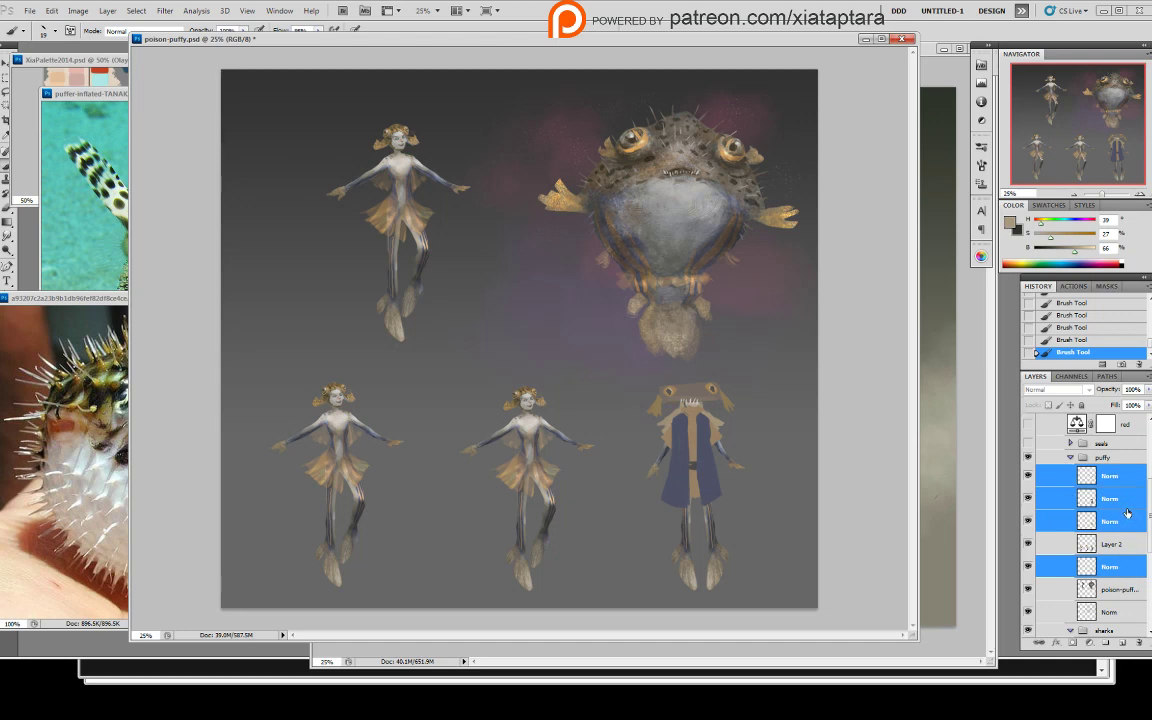
left_click_drag(1127, 513, 1118, 540)
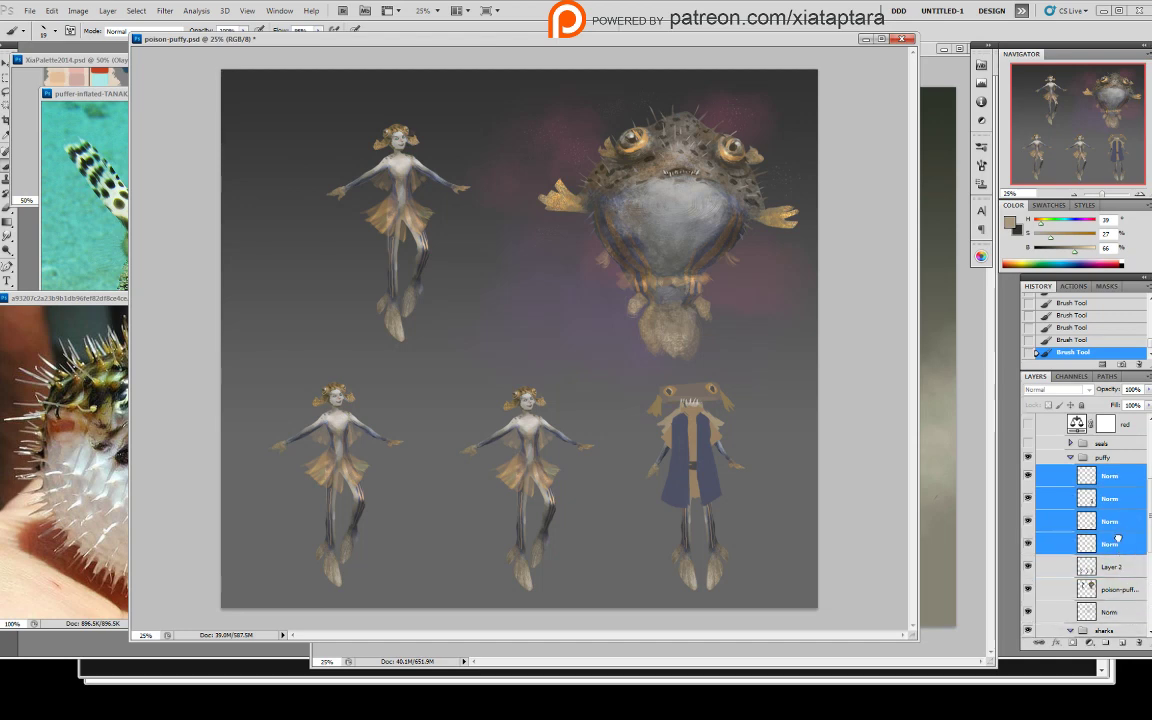
key("ctrl+z")
- Duplicate and merge the three hat and coat layers above Layer 2, and move the merged copy onto the middle figure
left_click(1114, 523)
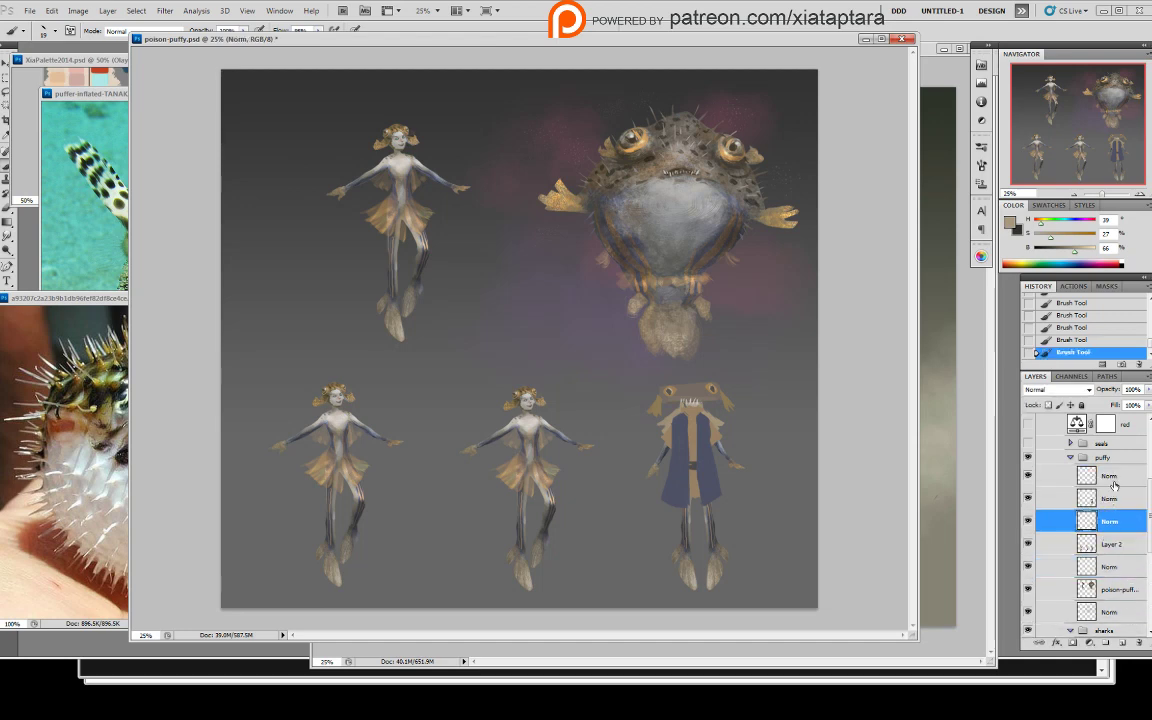
left_click(1113, 485, "shift")
key("ctrl+j")
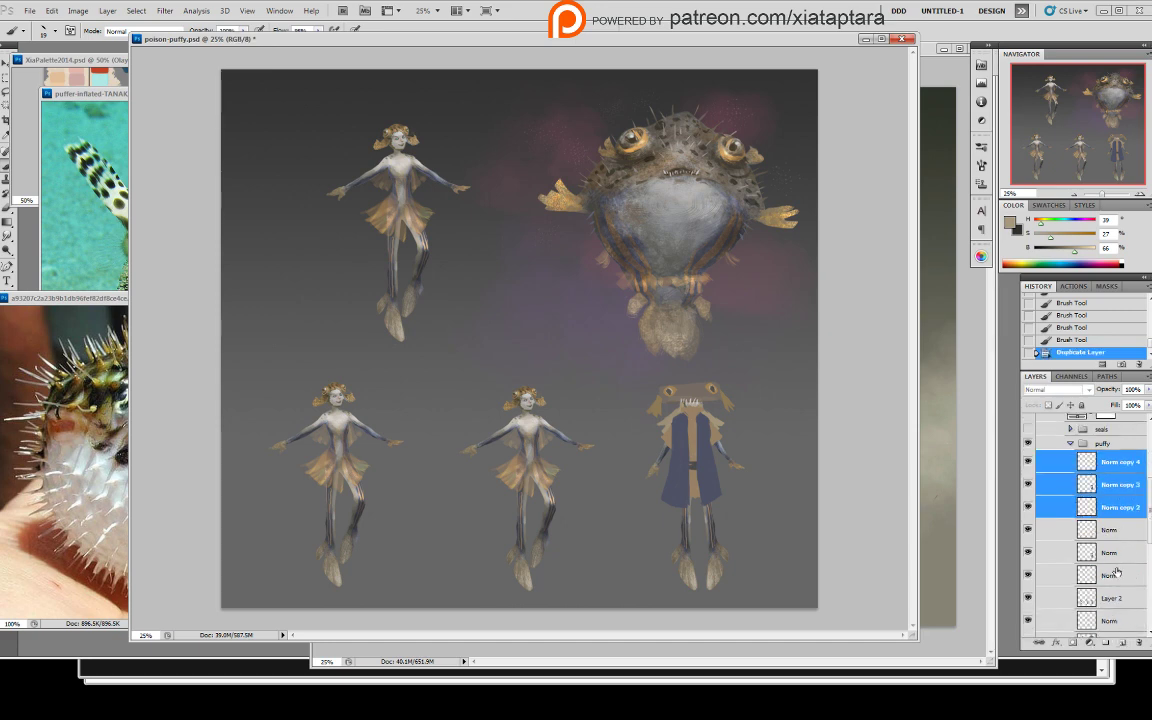
key("ctrl+e")
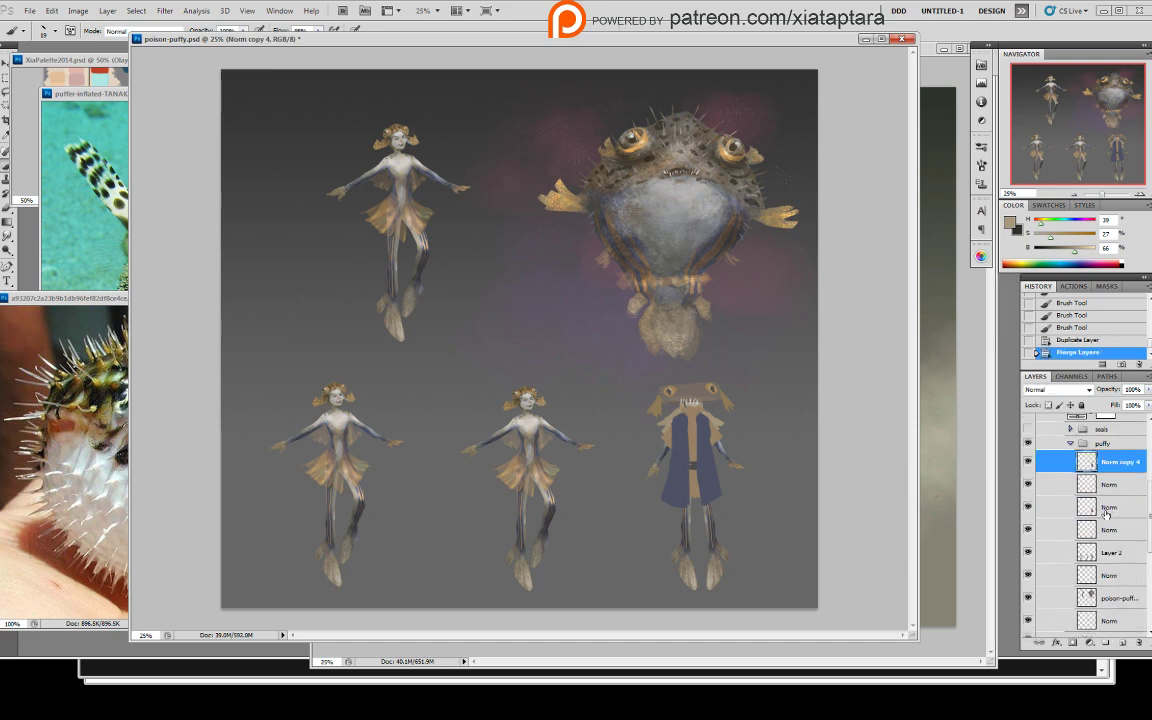
key("v")
left_click_drag(701, 447, 544, 453)
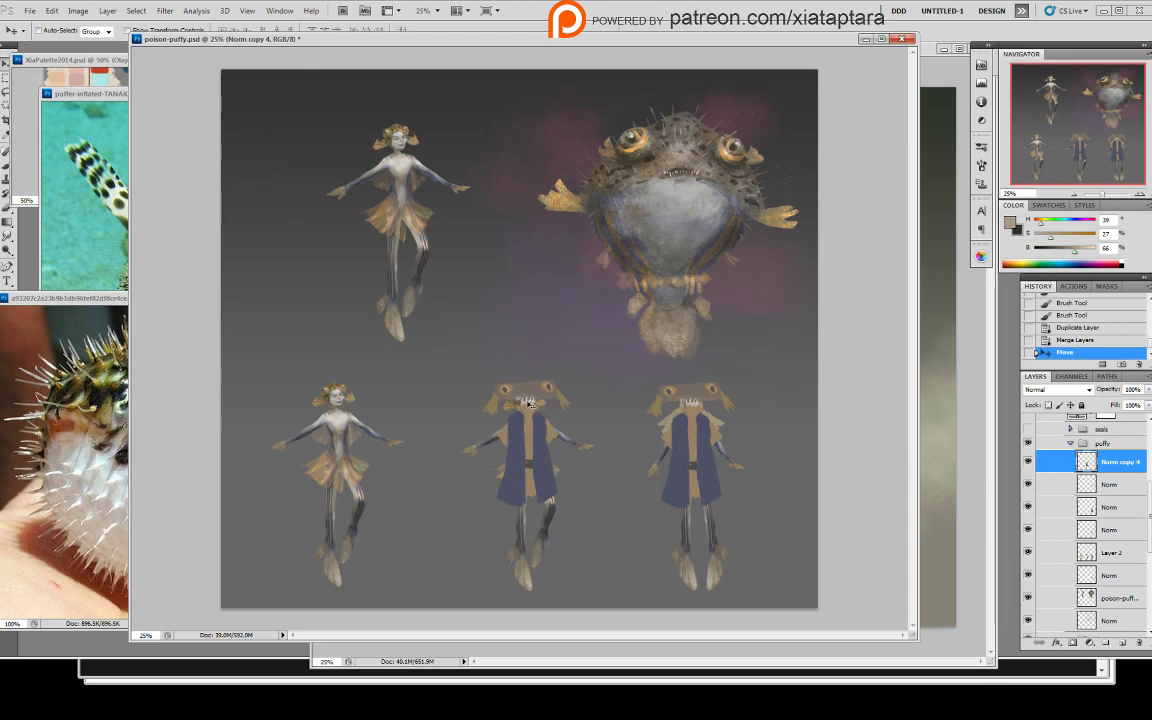
- Rename Layer 2 in the puffy group as base
left_click(1109, 509)
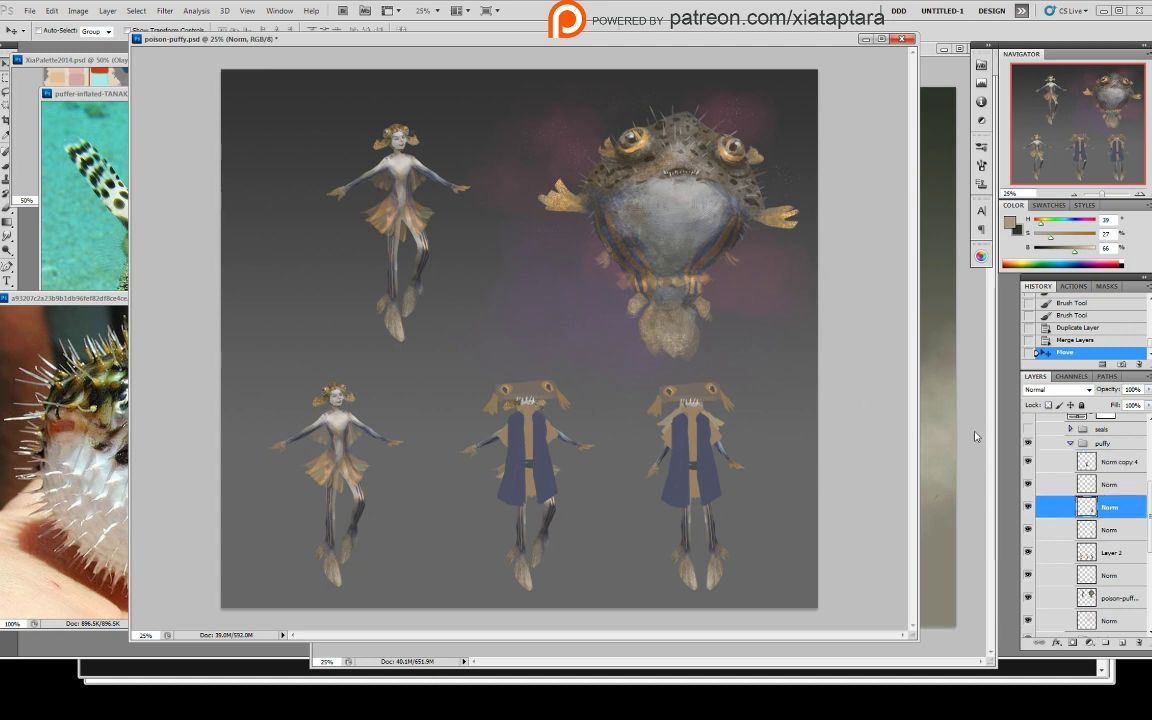
double_click(1115, 553)
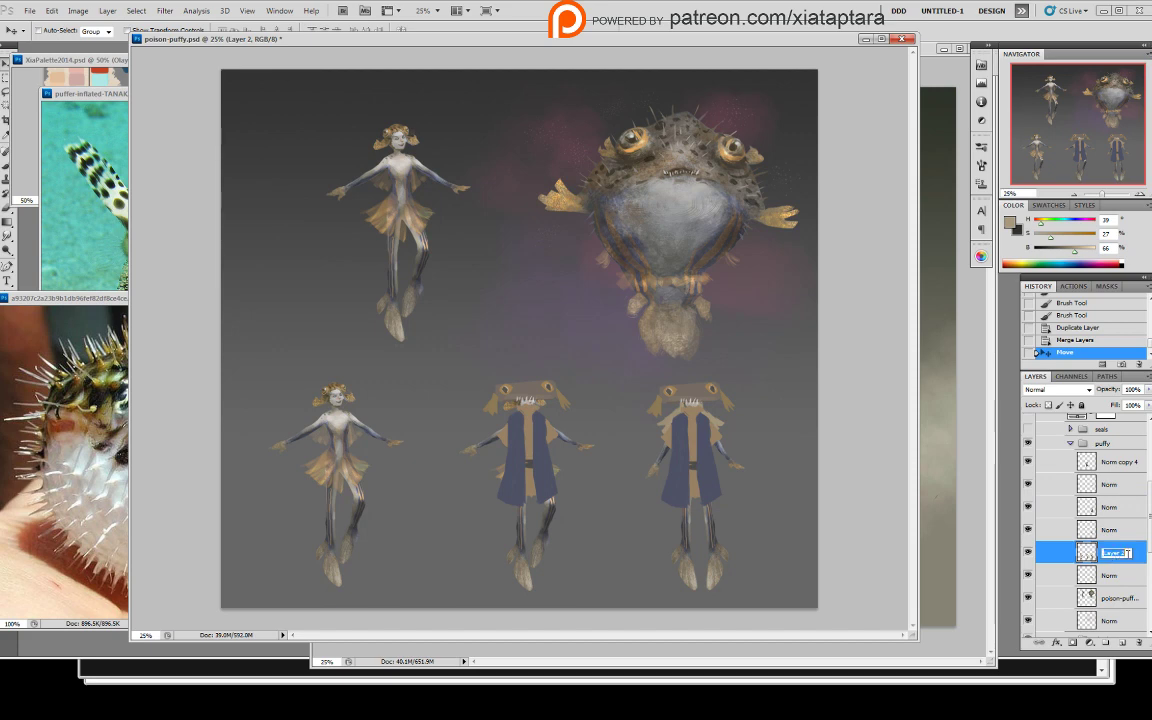
type("base")
key("Return")
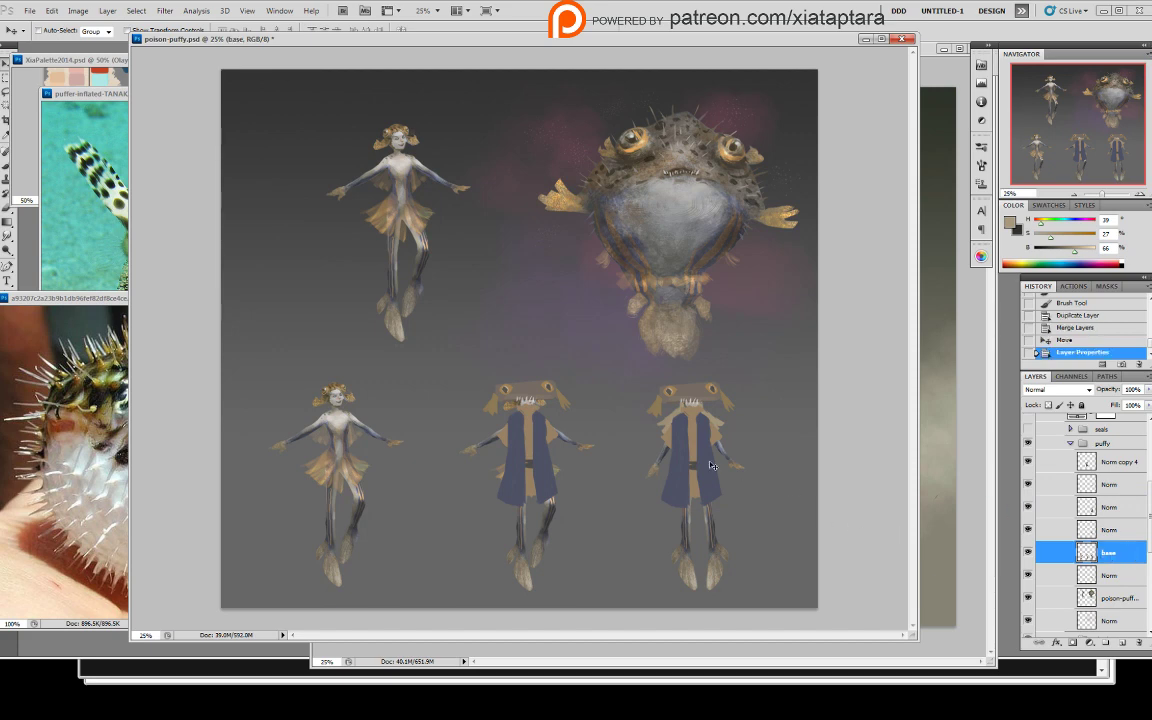
- Erase the fins beside the middle figure's face on the base layer, and the hat's teeth on Norm copy 4
key("b")
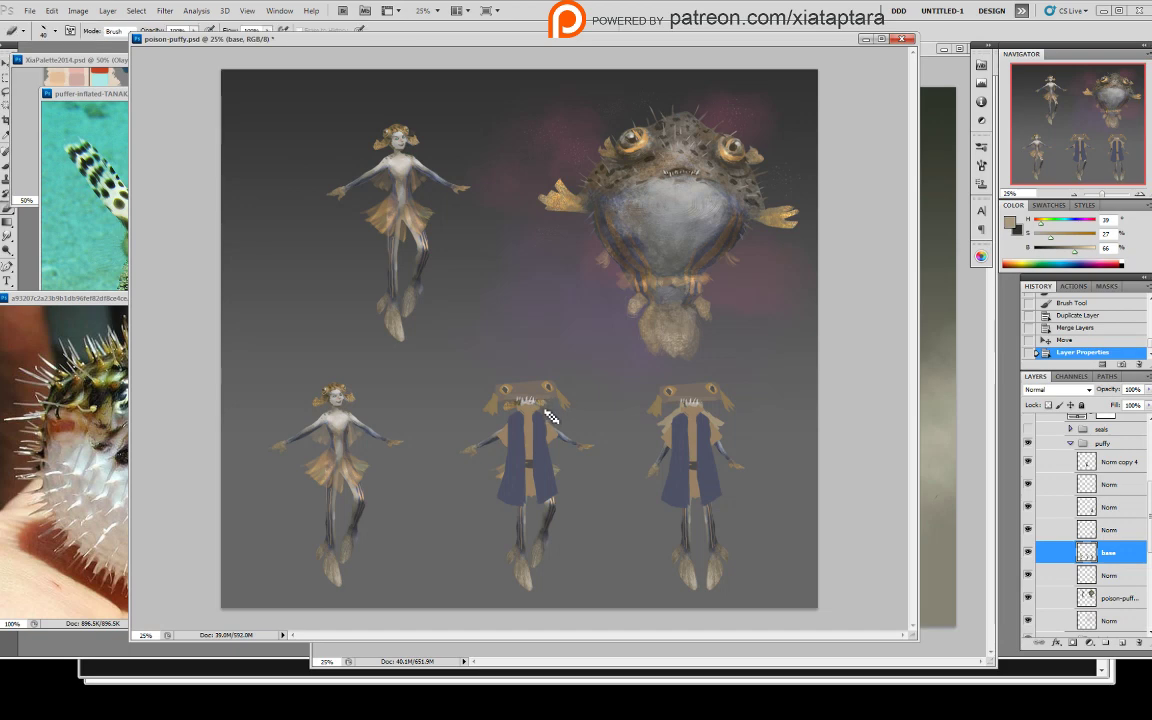
left_click_drag(542, 410, 537, 413)
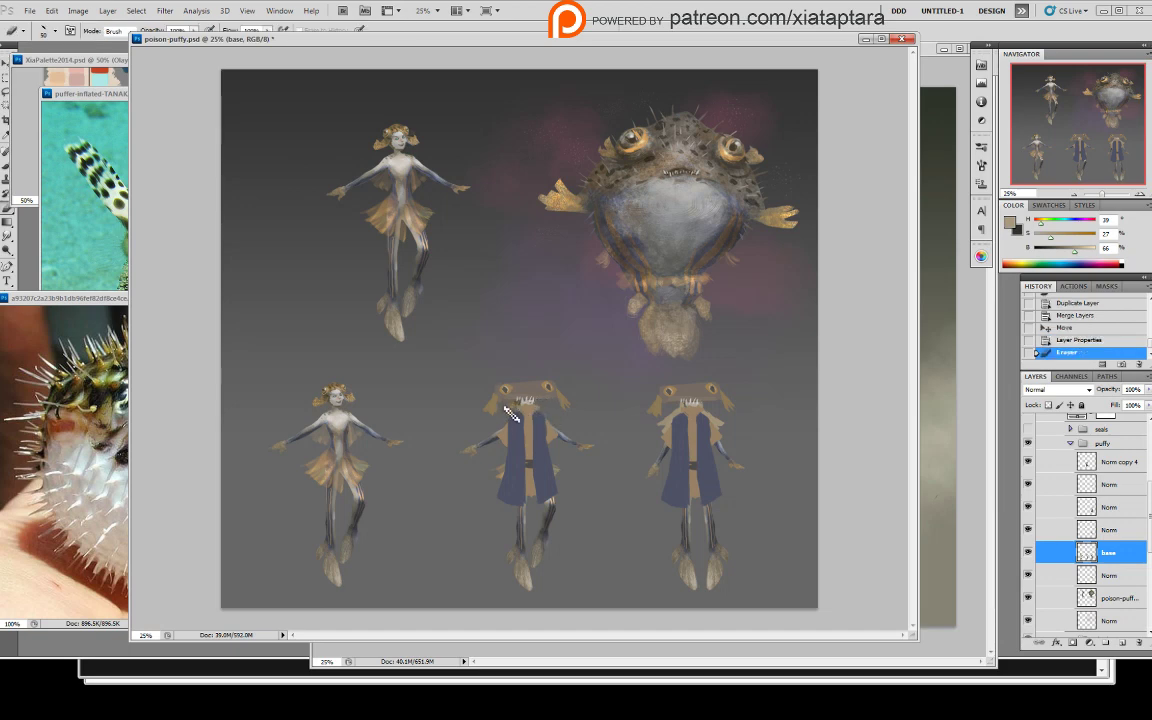
left_click_drag(513, 412, 525, 404)
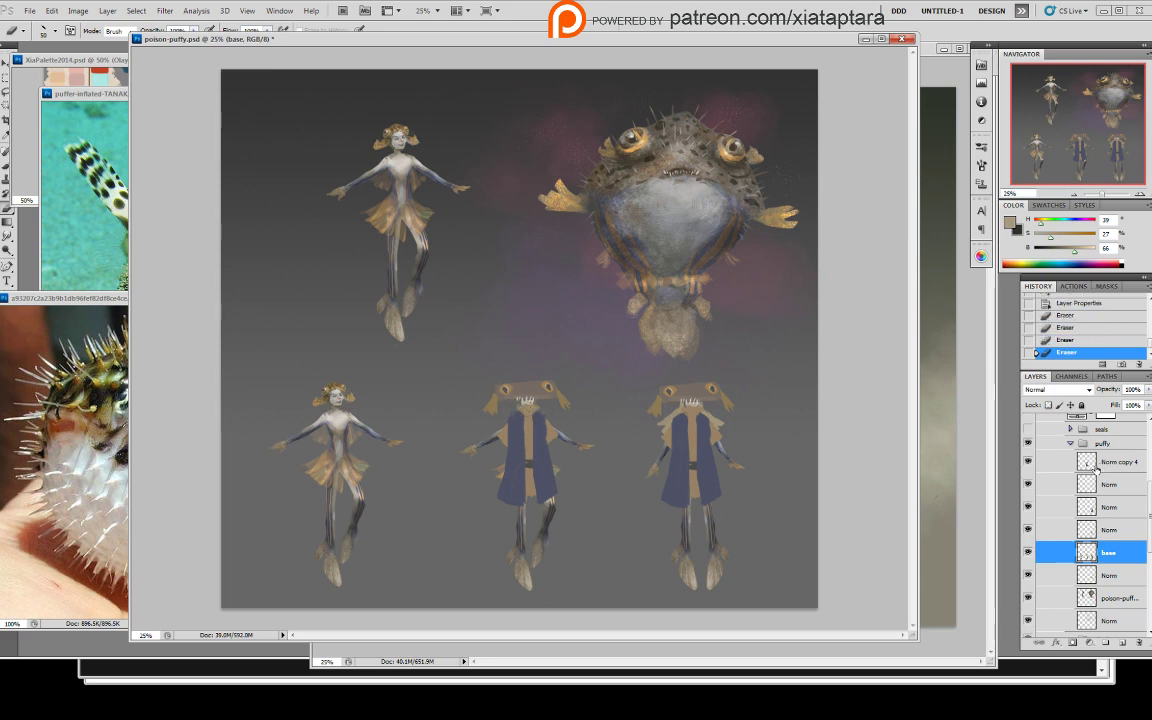
left_click(1096, 464)
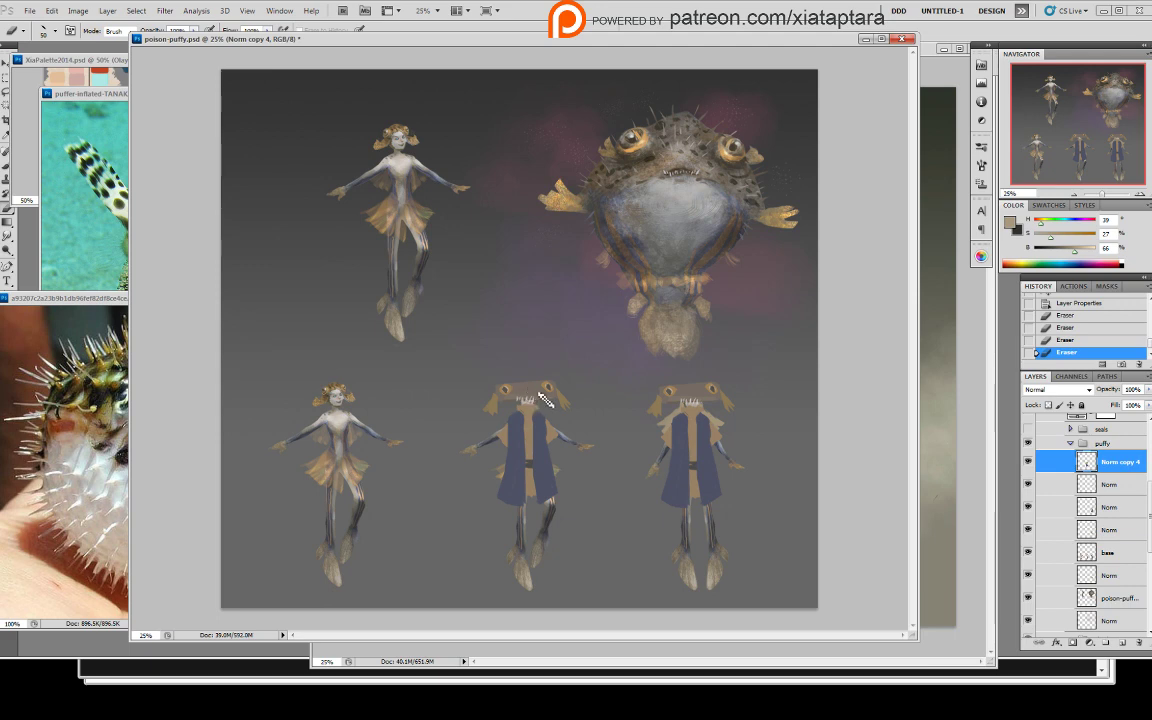
left_click_drag(545, 400, 546, 403)
- Sample light greys from the middle figure's face and paint over its lower face on the base layer with an enlarged brush
left_click(1108, 556)
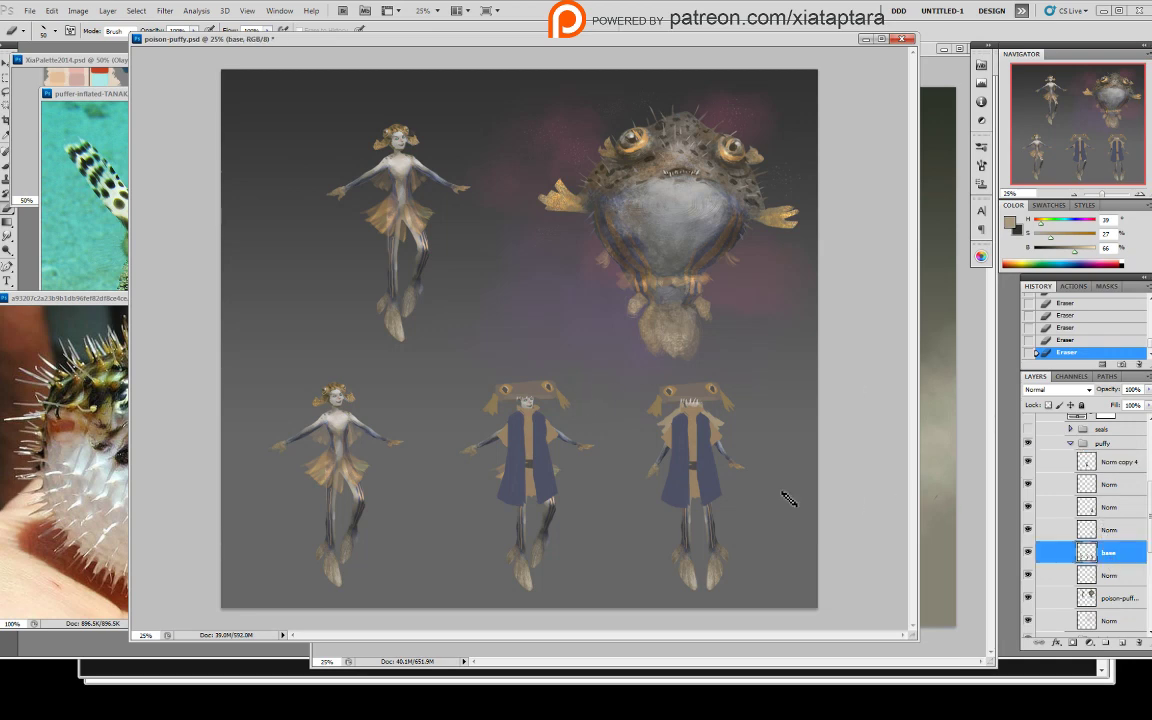
left_click(527, 405, "alt")
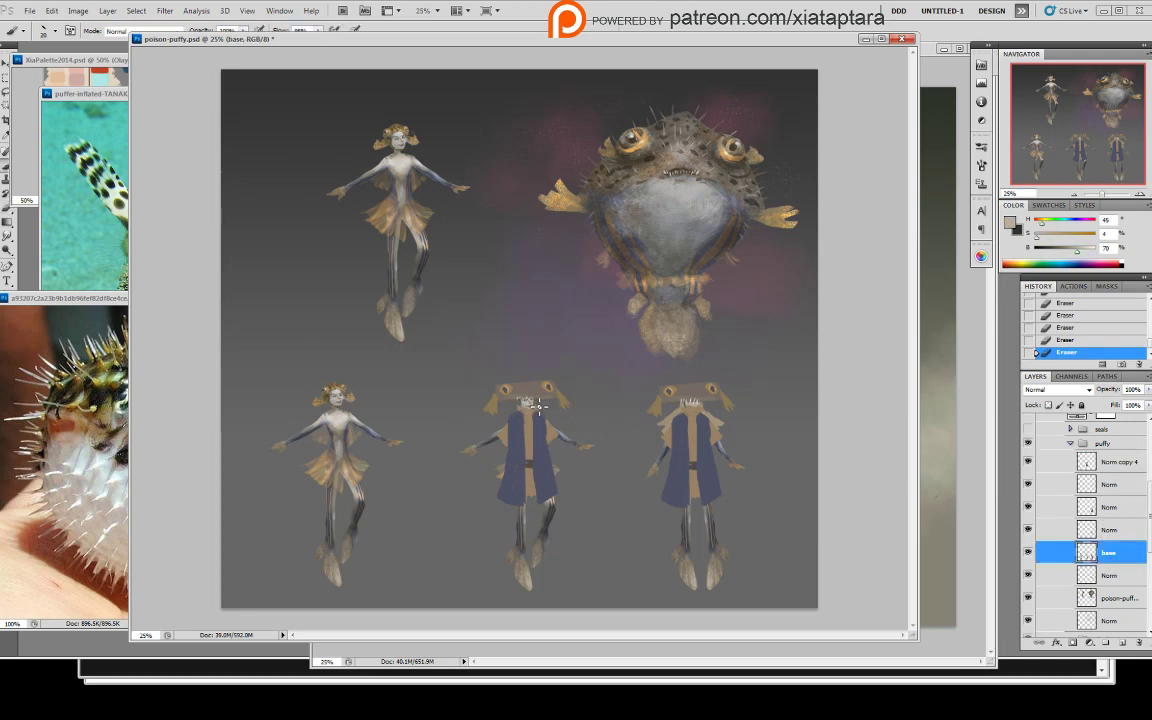
key("bracketright")
key("bracketright")
left_click_drag(527, 398, 530, 408)
left_click(527, 402, "alt")
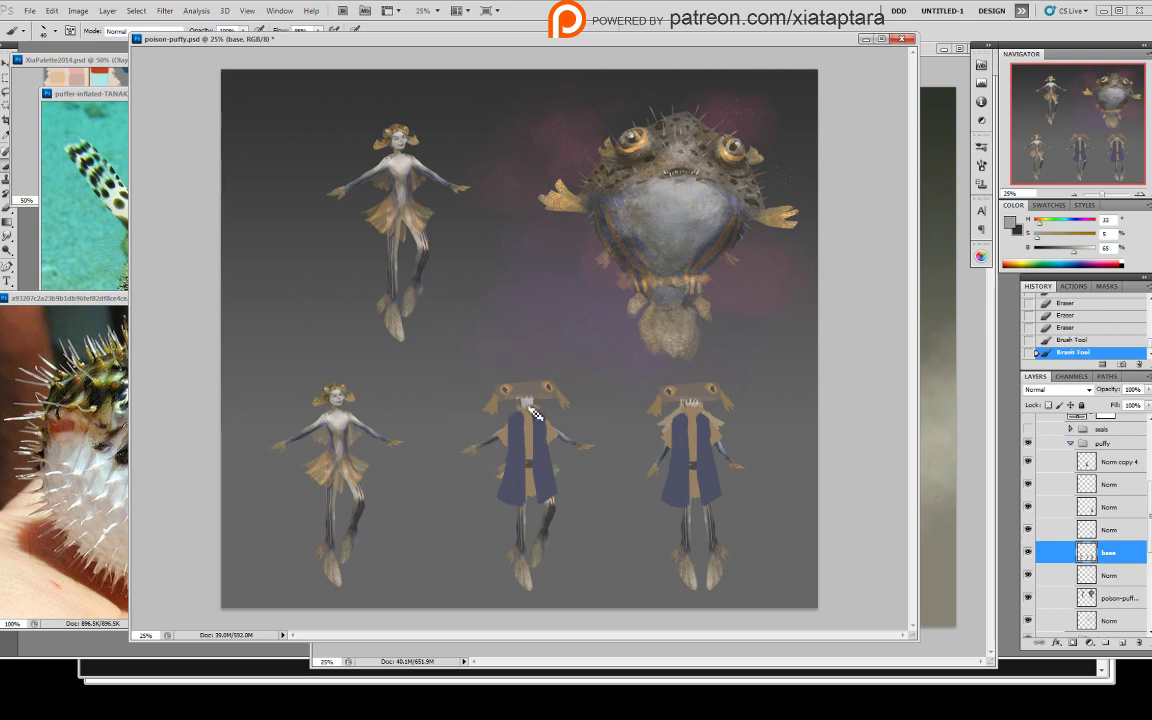
left_click(534, 408)
left_click(530, 405)
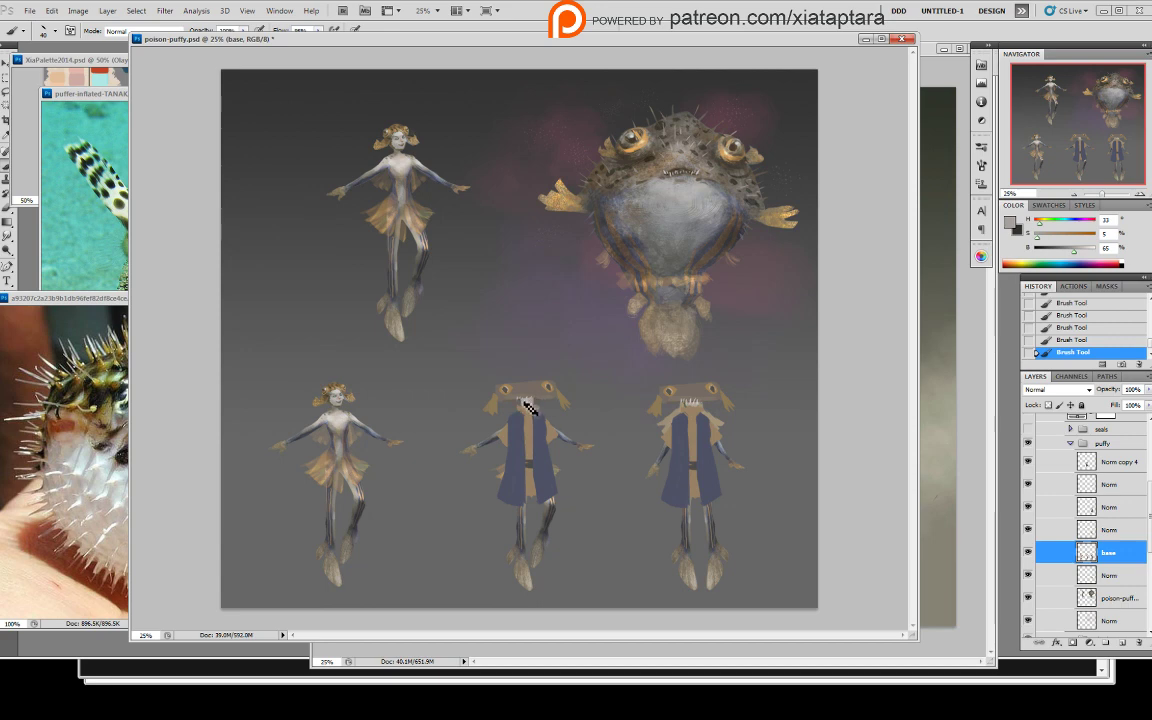
- Toggle Norm copy 4's visibility to check the middle figure's costume, and sample a brown near the mouth
left_click(1114, 465)
left_click(1028, 461)
left_click(1028, 461)
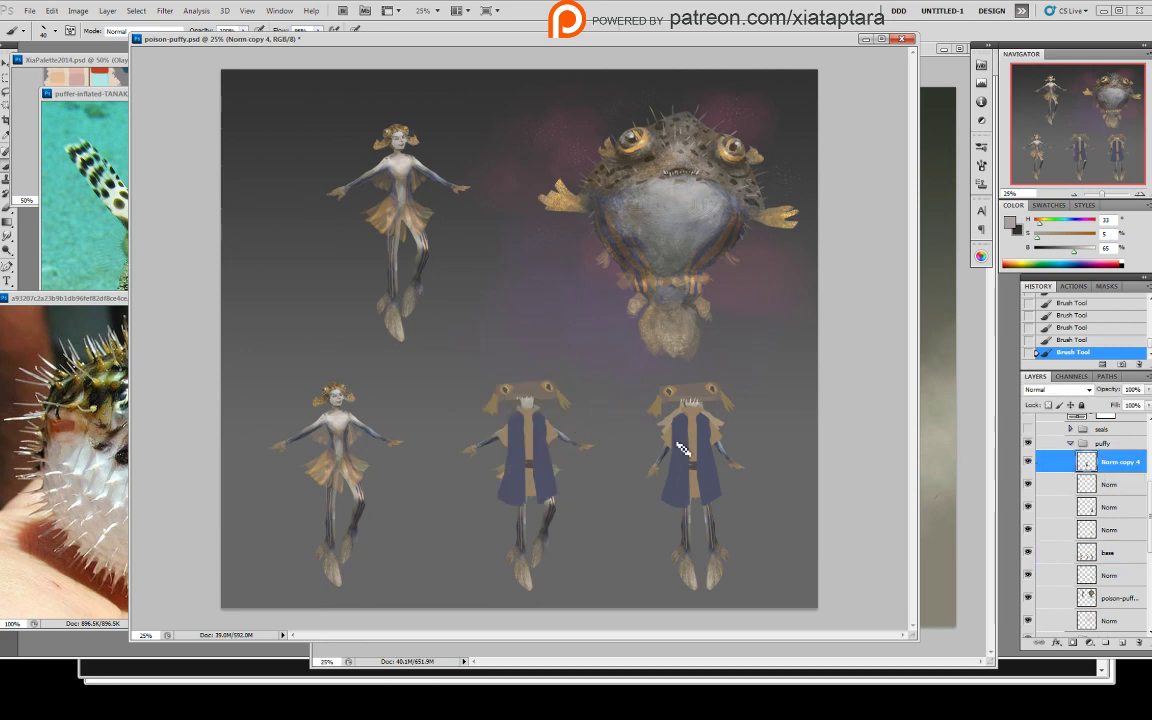
left_click(522, 404, "alt")
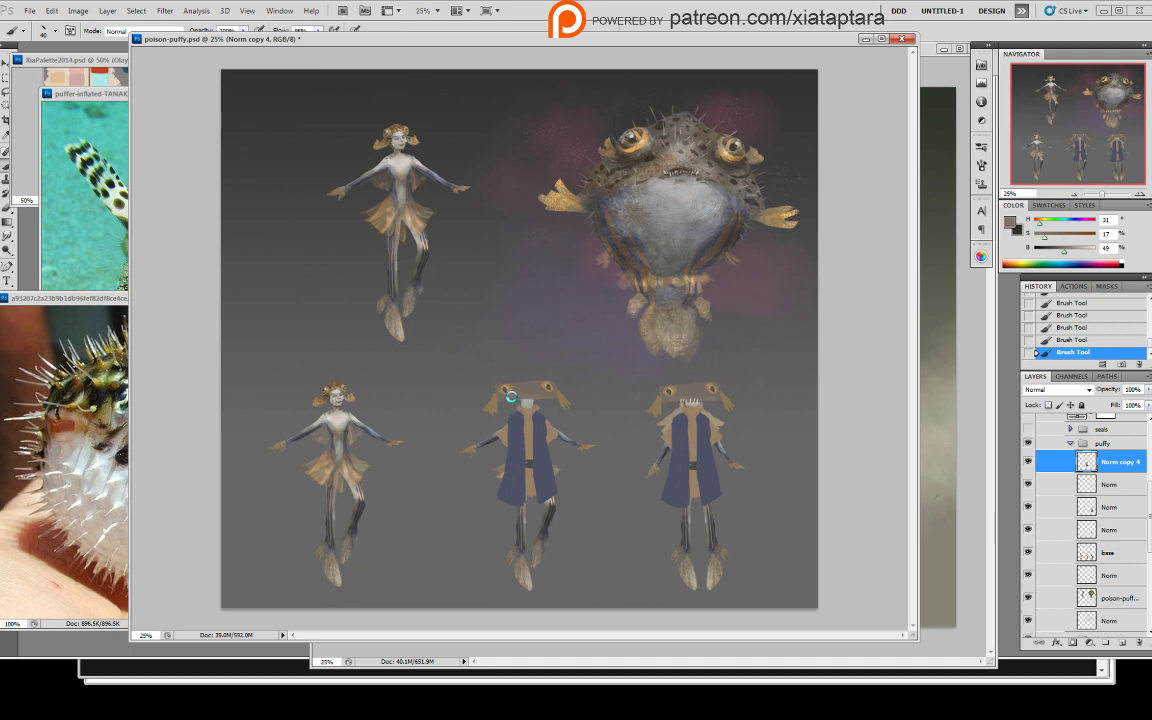
left_click(1026, 466)
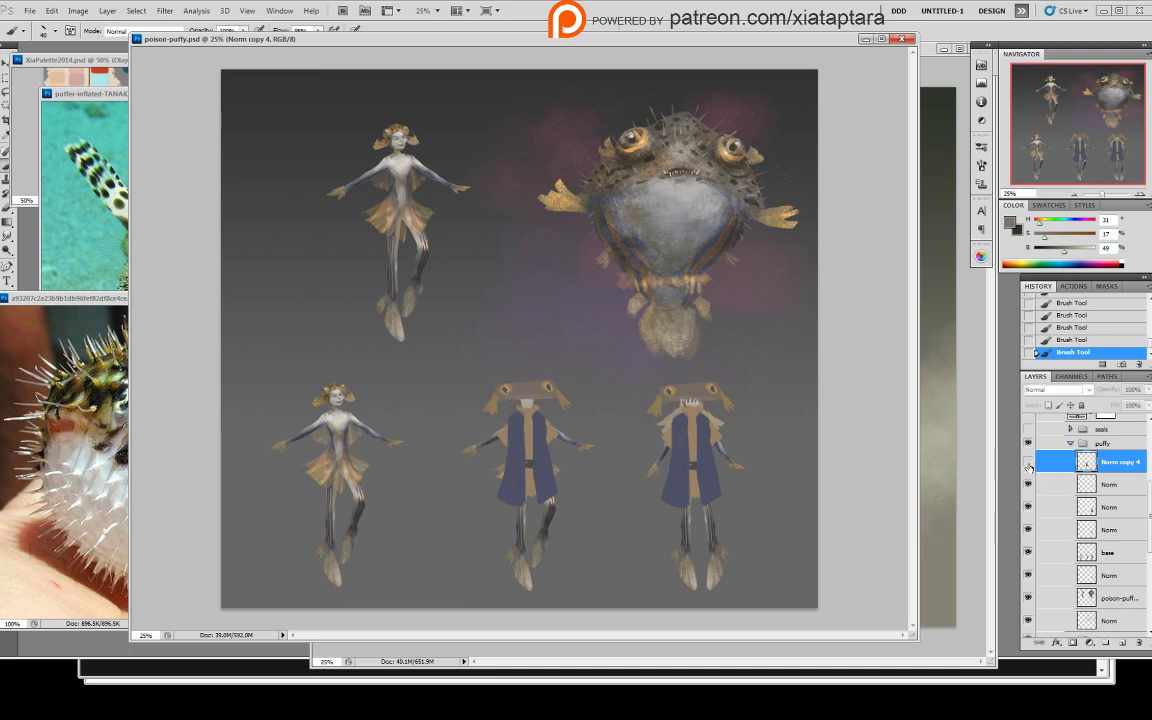
left_click(1026, 467)
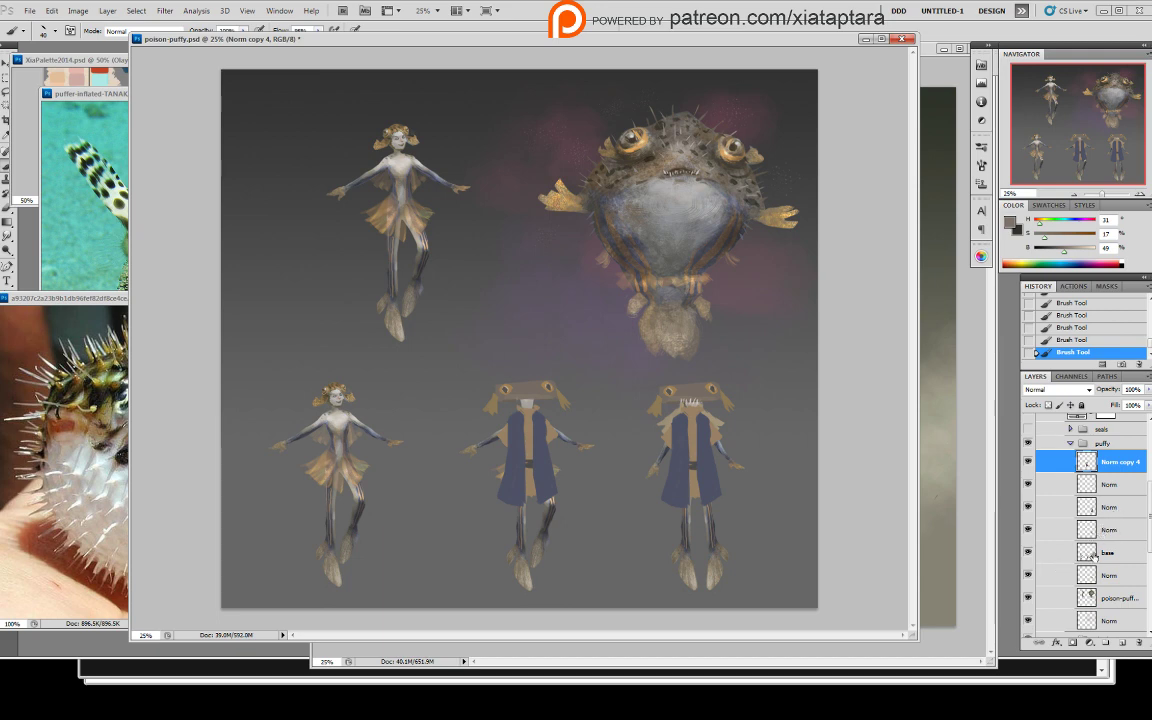
- Erase the skirt fins sticking out beside the middle figure's coat on the base layer, and check with Norm copy 4 toggled
left_click(1094, 553)
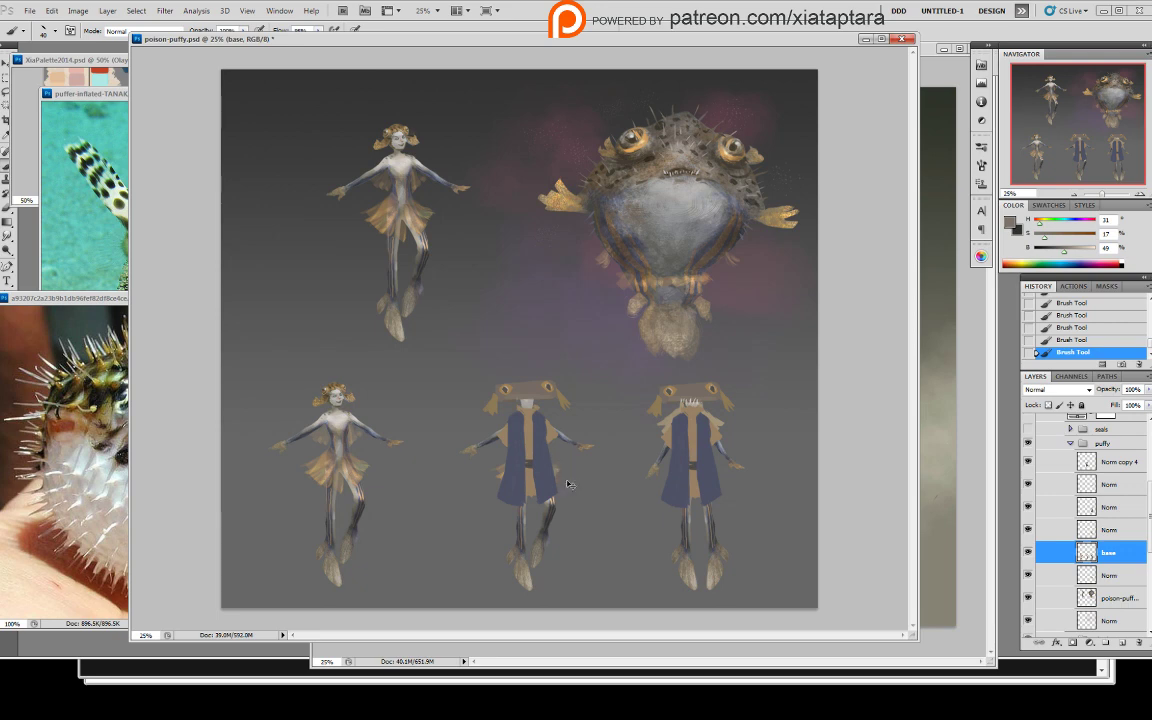
key("e")
left_click_drag(554, 458, 553, 473)
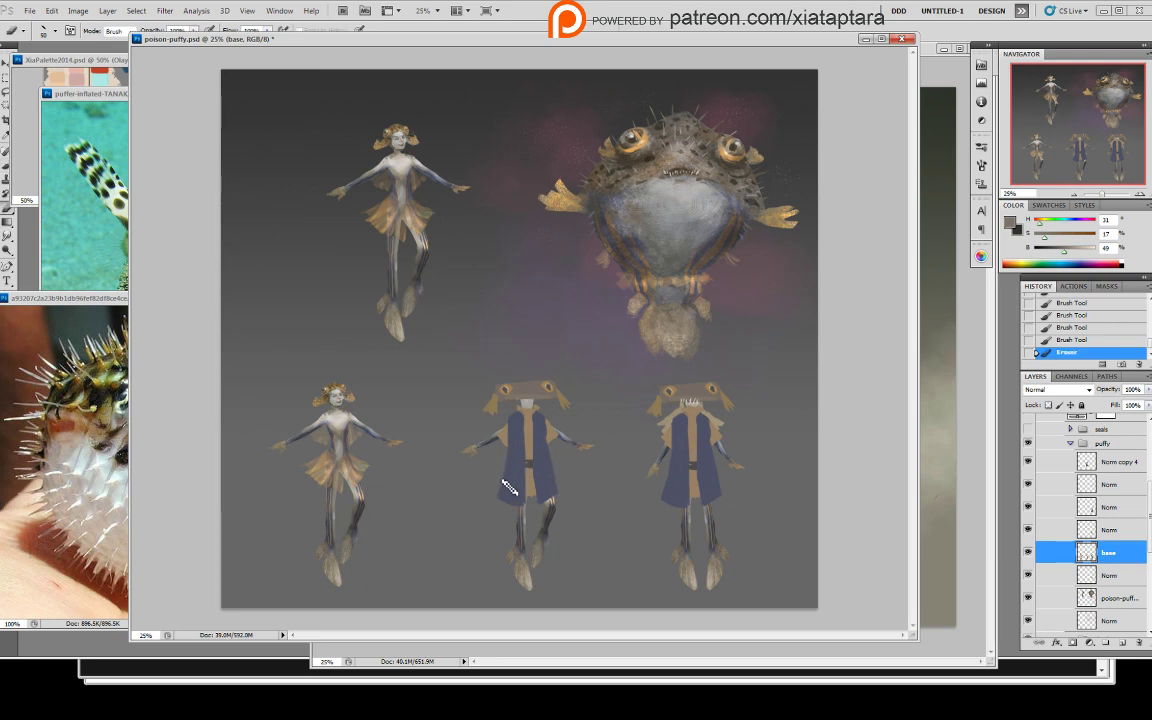
left_click_drag(503, 482, 503, 498)
left_click(1100, 508)
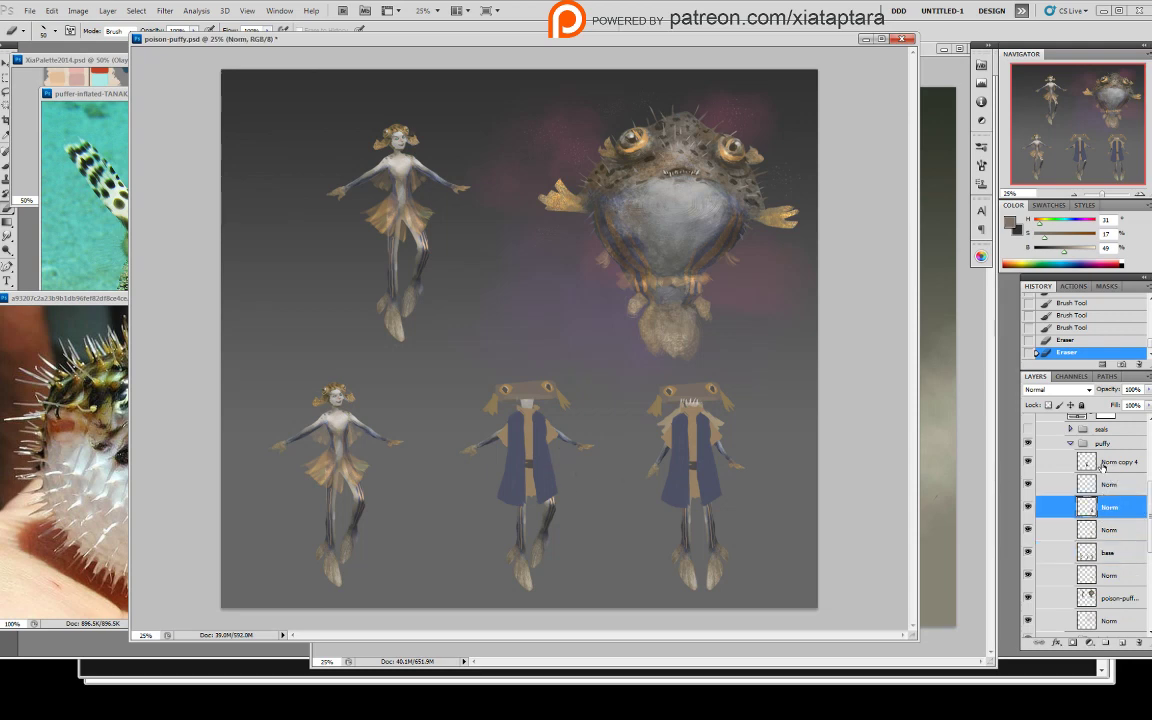
left_click(1100, 463)
left_click(1027, 462)
left_click(1027, 462)
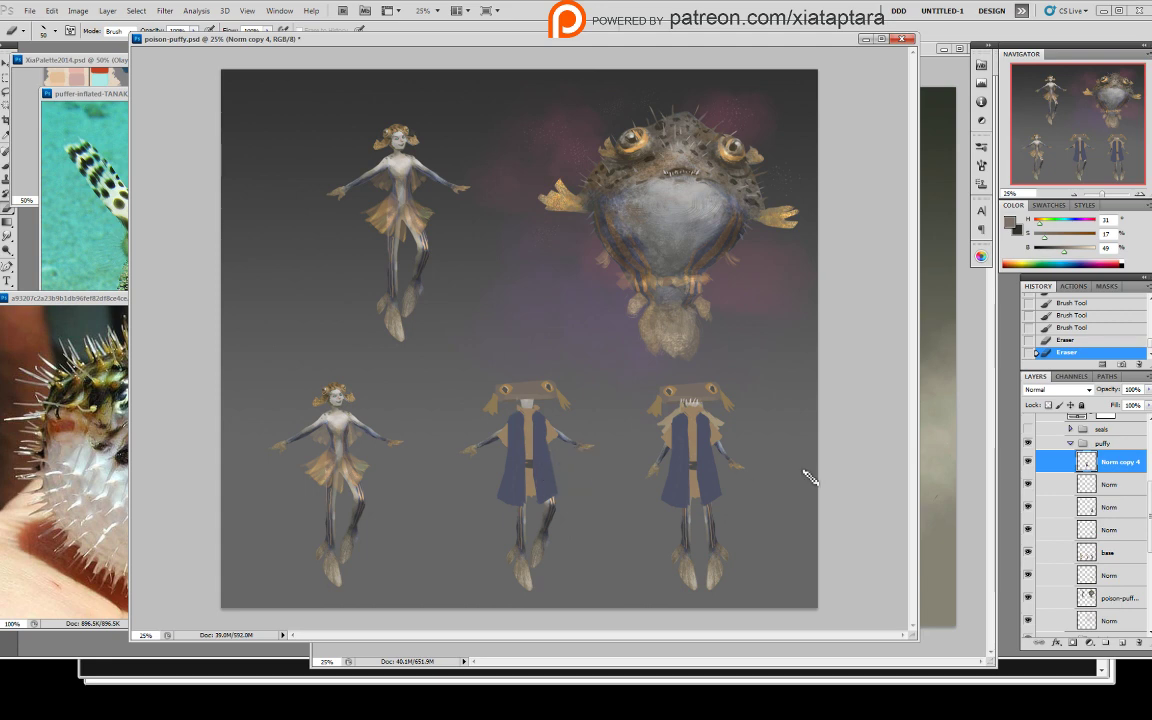
- Lasso the middle figure's bent and straight legs on the base layer and delete them
left_click(1108, 552)
key("l")
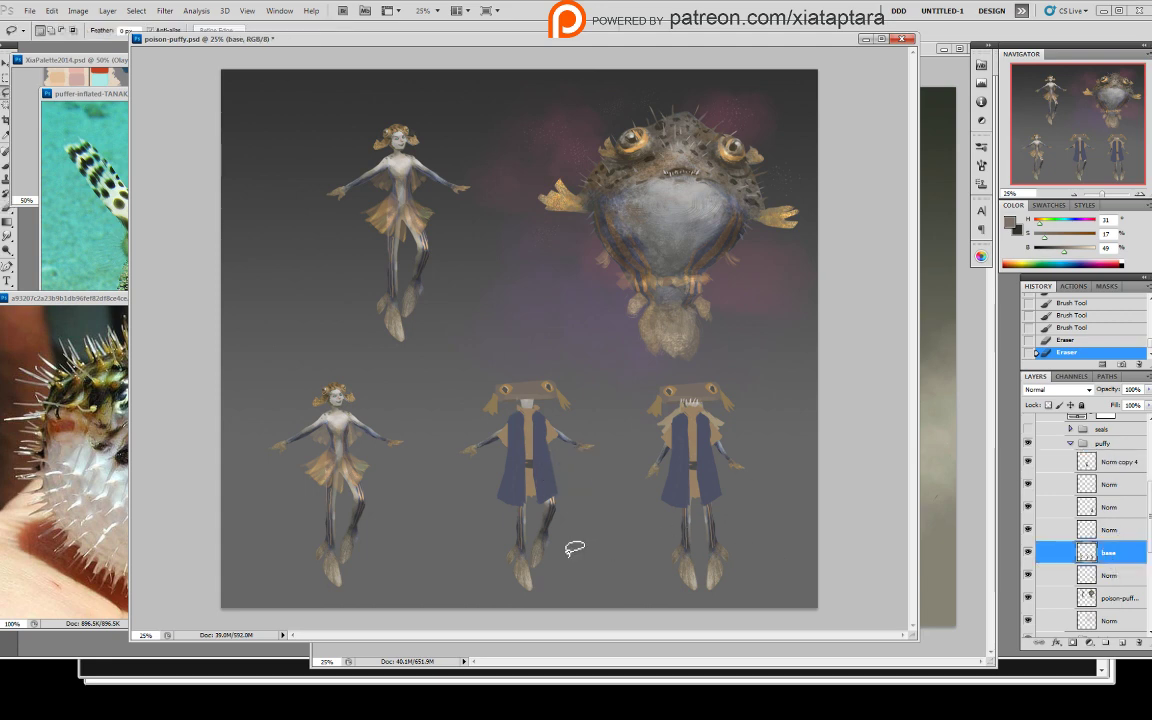
left_click_drag(537, 578, 530, 524)
left_click_drag(550, 582, 538, 578)
key("Delete")
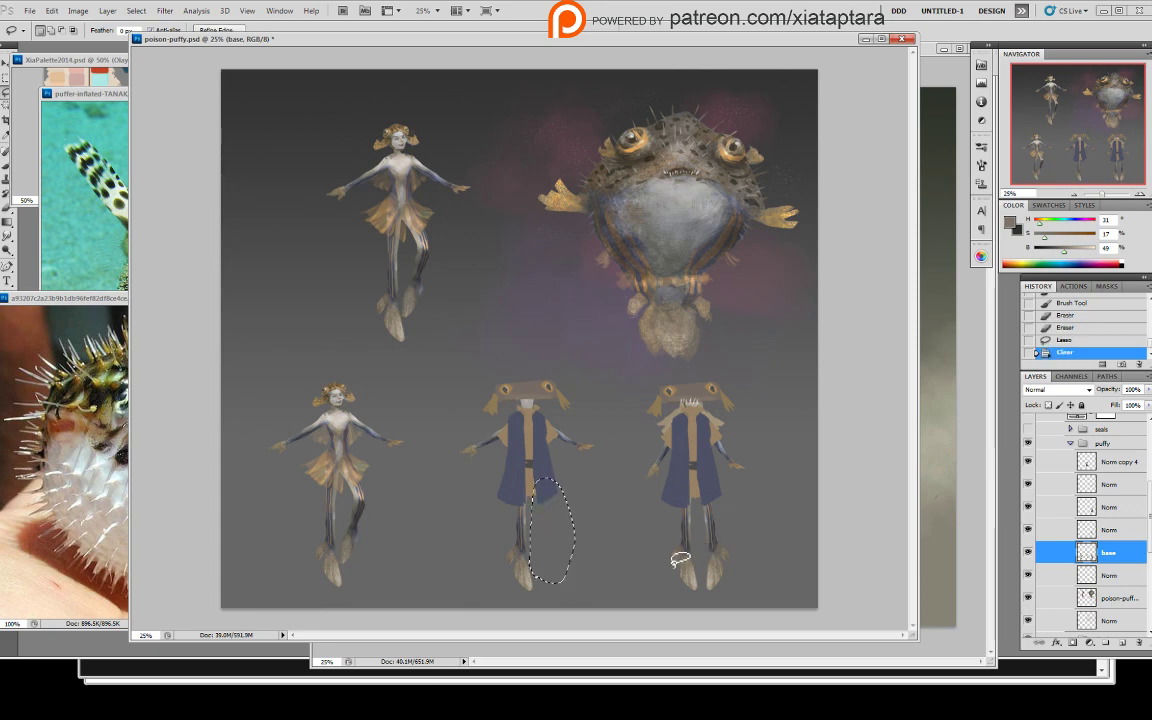
left_click_drag(671, 582, 684, 456)
left_click_drag(723, 597, 675, 594)
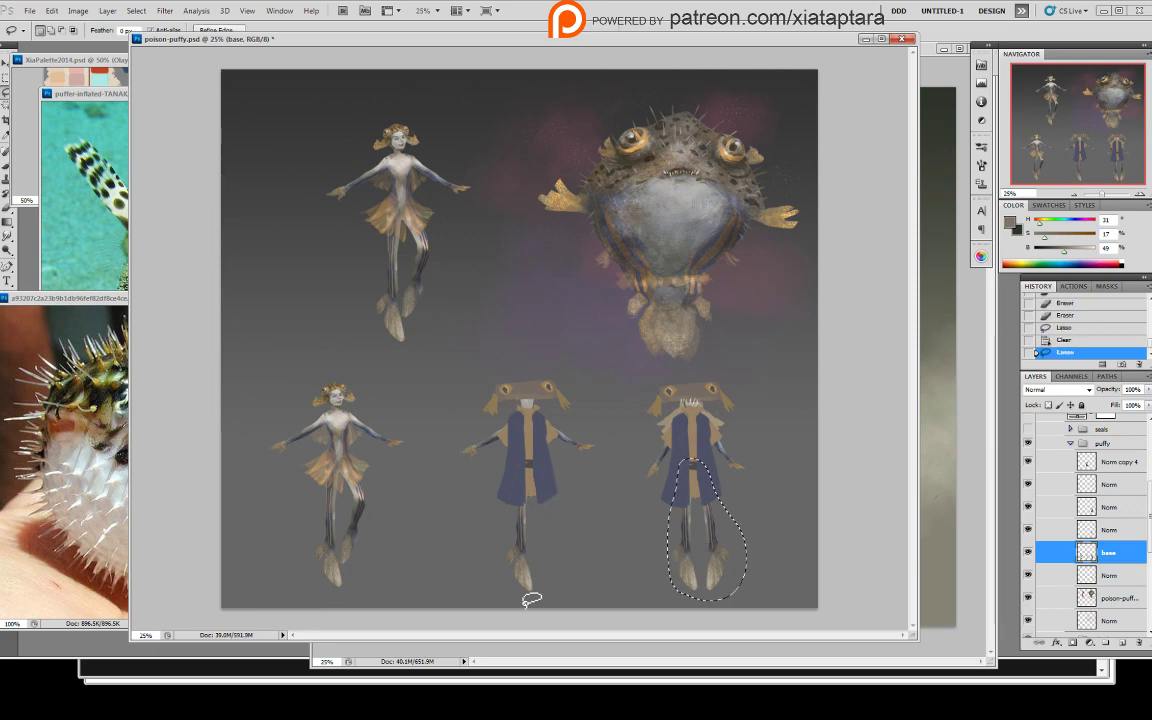
mouse_move(511, 599)
left_mouse_down()
mouse_move(524, 476)
mouse_move(492, 592)
left_mouse_up()
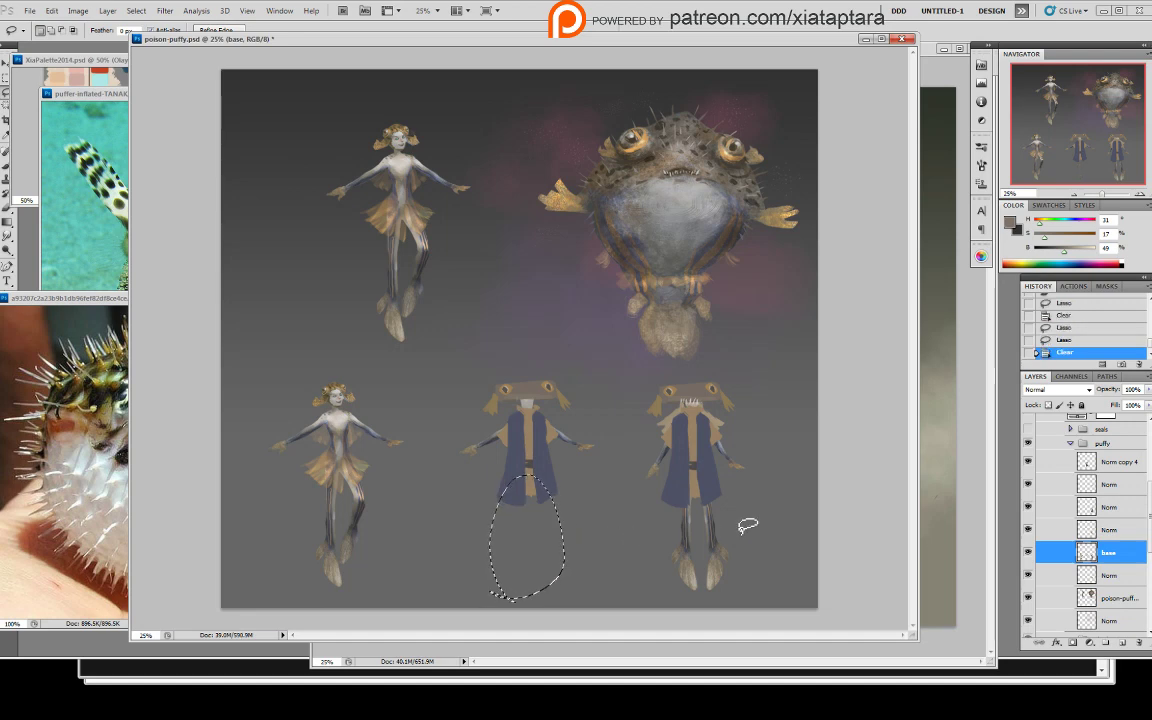
key("Delete")
- Lasso the rightmost figure's legs, place a duplicate under the middle figure's coat, and deselect
left_click_drag(657, 585, 669, 484)
left_click_drag(748, 539, 664, 606)
mouse_move(728, 494)
left_mouse_down()
mouse_move(698, 512)
mouse_move(680, 482)
left_mouse_up()
left_click_drag(718, 548, 560, 553)
key("ctrl+z")
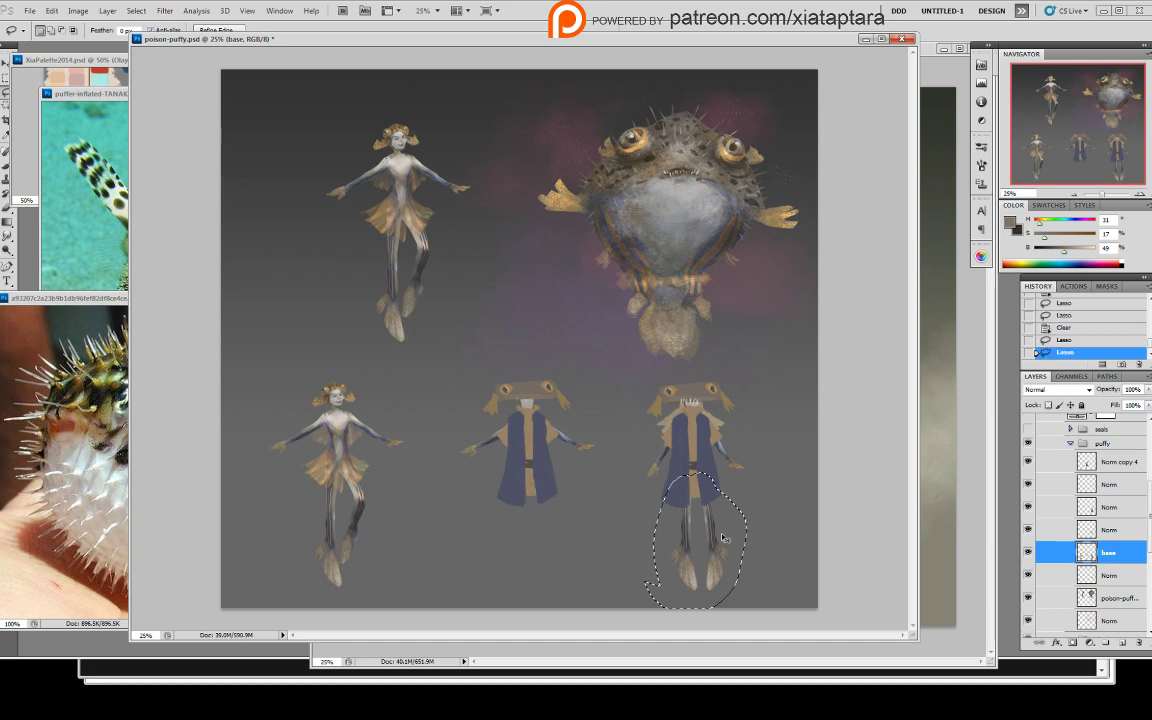
left_click_drag(724, 538, 553, 548)
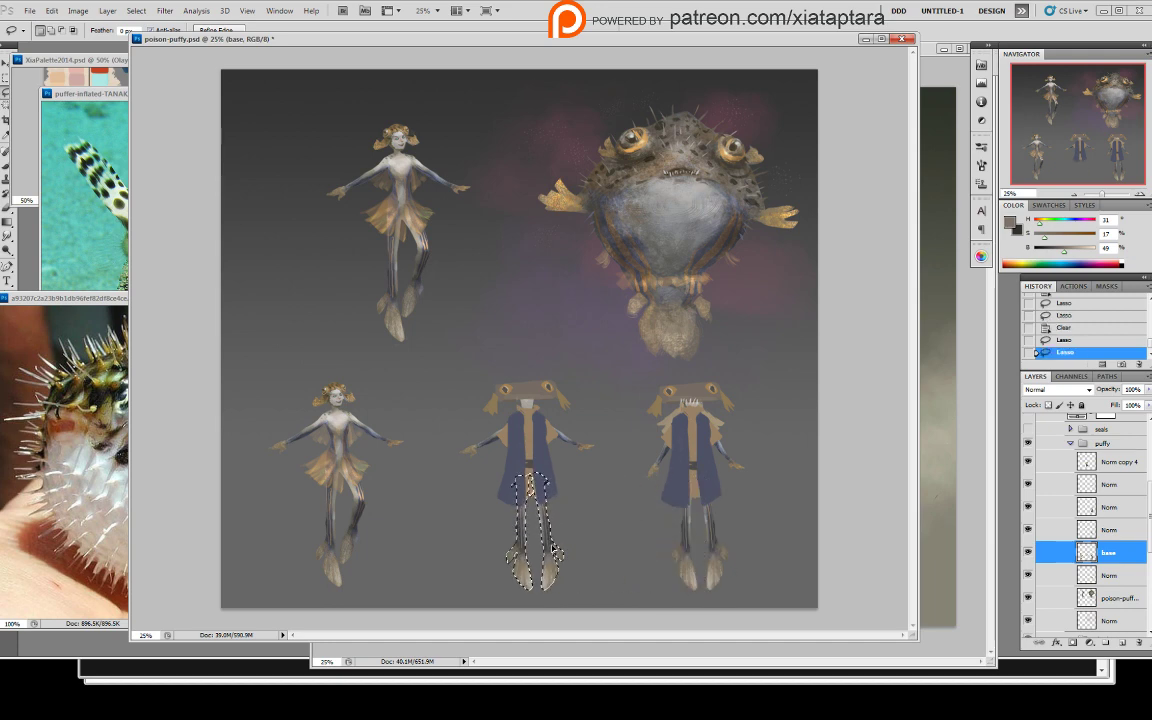
key("ctrl+d")
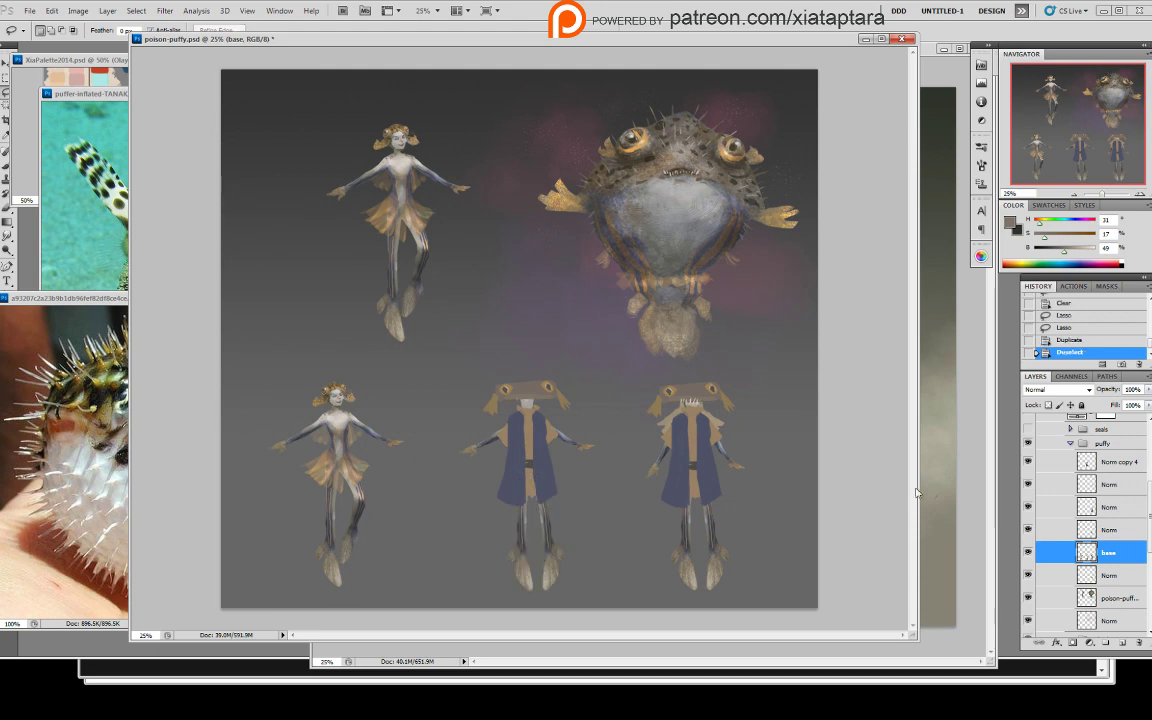
- Erase along both sides of the middle figure's coat on Norm copy 4 to give it a narrower, straighter cut
left_click(1113, 512)
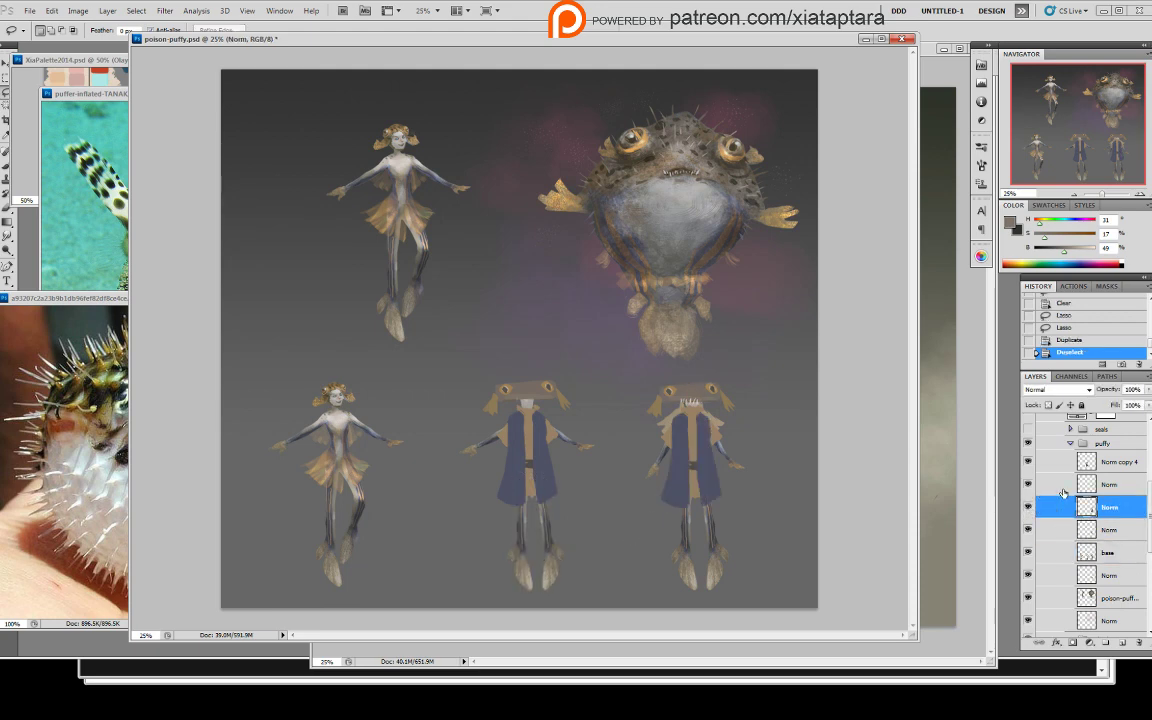
left_click(1112, 462)
key("b")
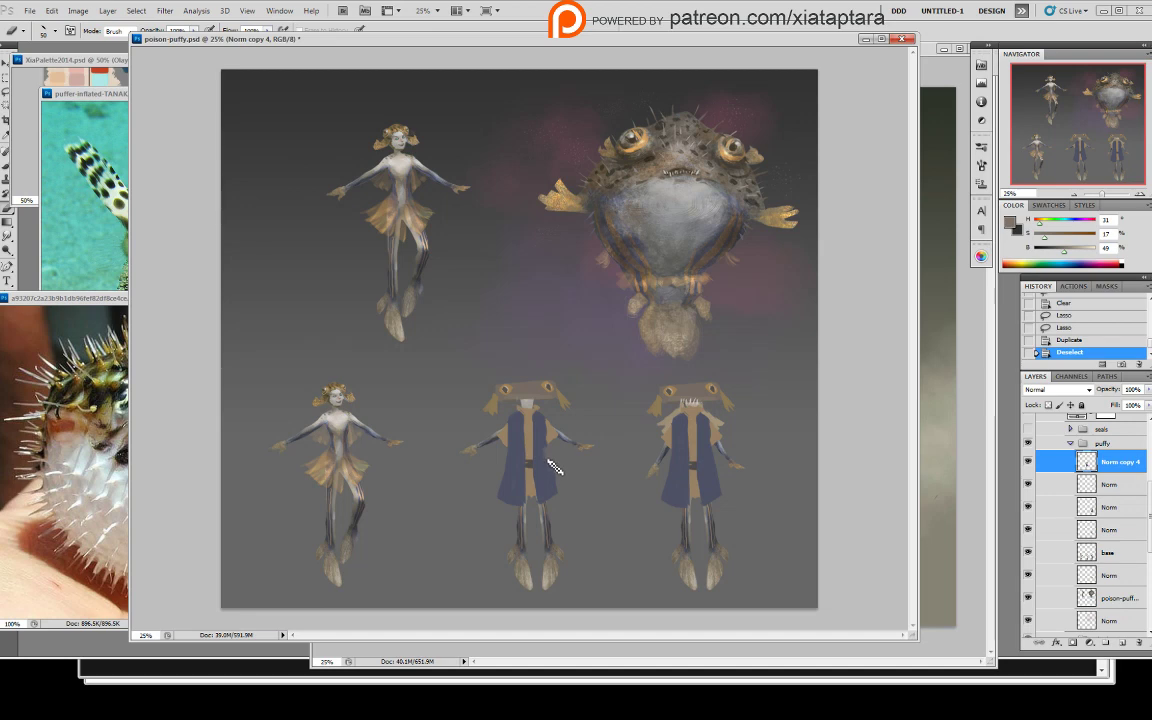
left_click_drag(547, 456, 548, 478)
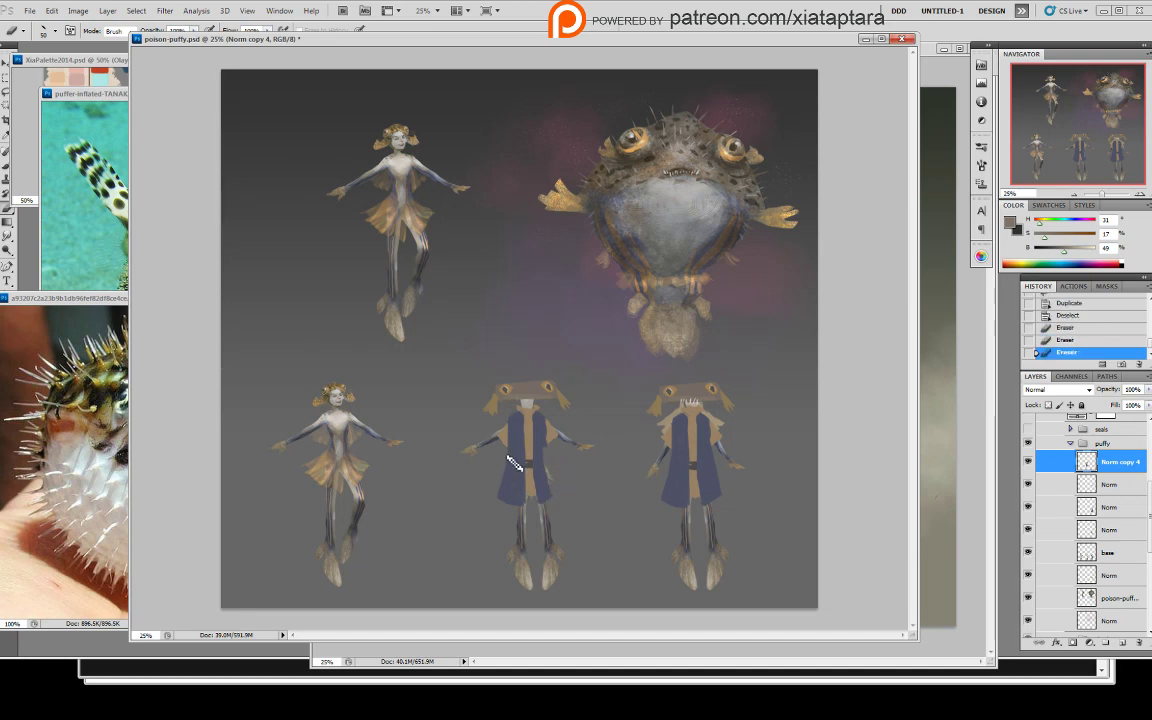
mouse_move(509, 459)
left_mouse_down()
mouse_move(512, 496)
mouse_move(515, 461)
mouse_move(514, 516)
mouse_move(512, 476)
mouse_move(514, 493)
mouse_move(553, 472)
left_mouse_up()
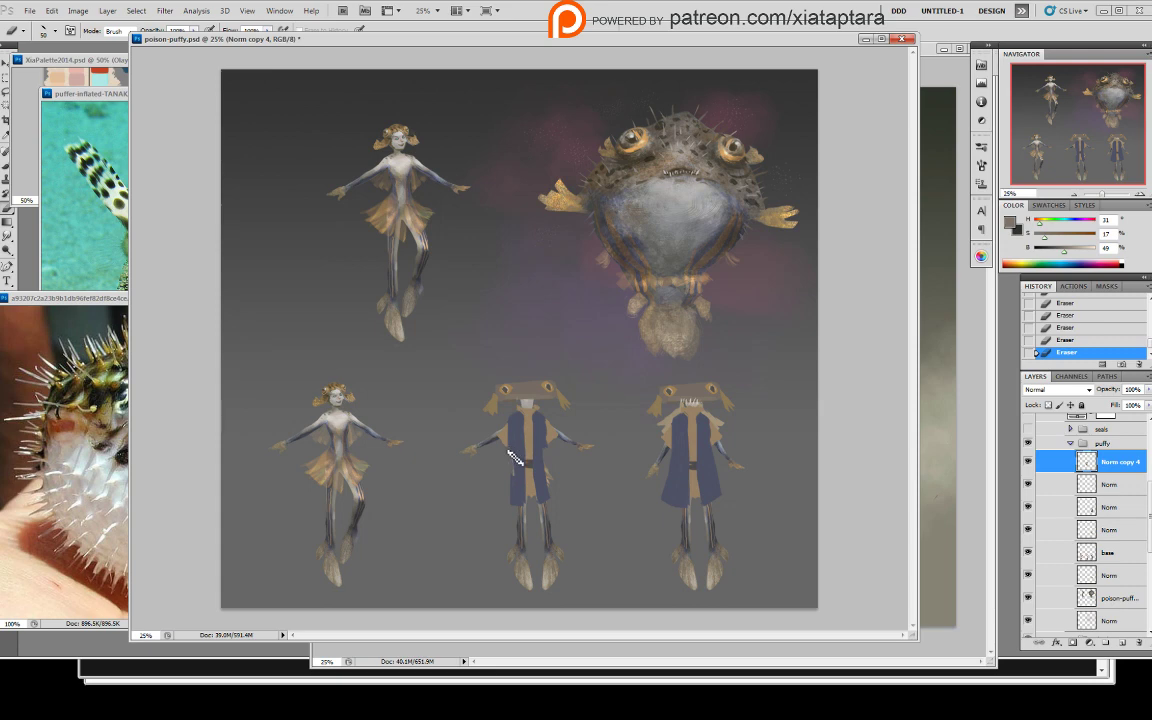
- Sample the coat's blue and repaint the narrowed coat's side and lower edge on the middle figure
key("b")
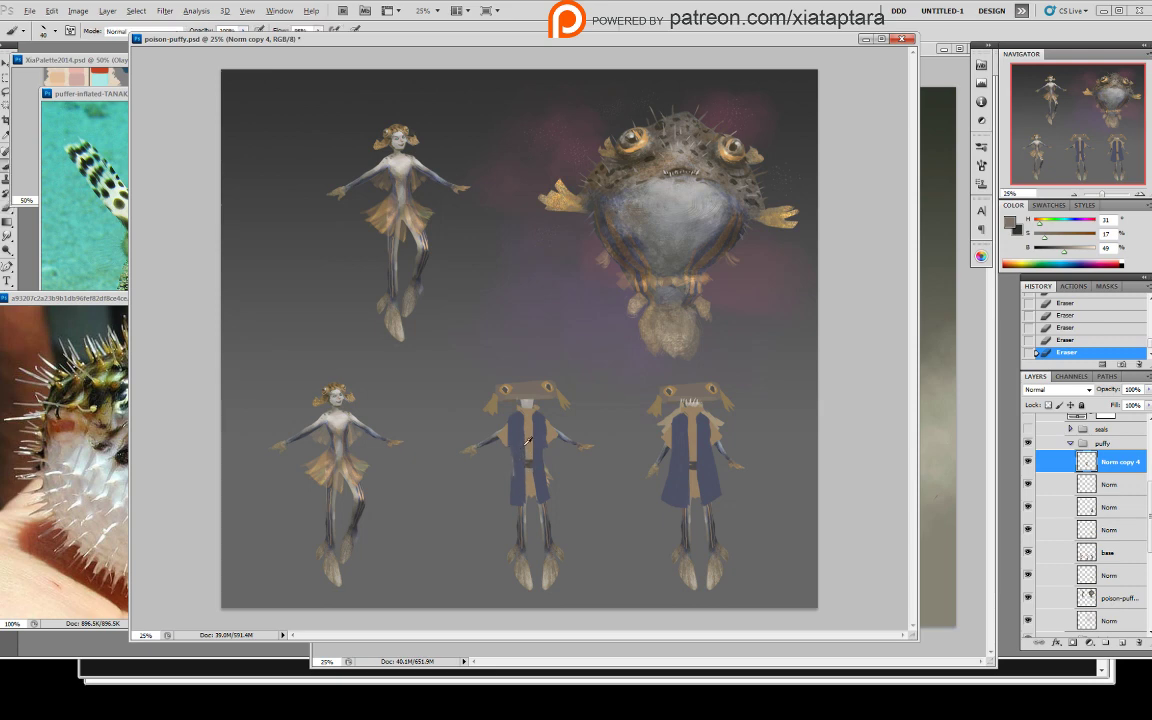
left_click(520, 442, "alt")
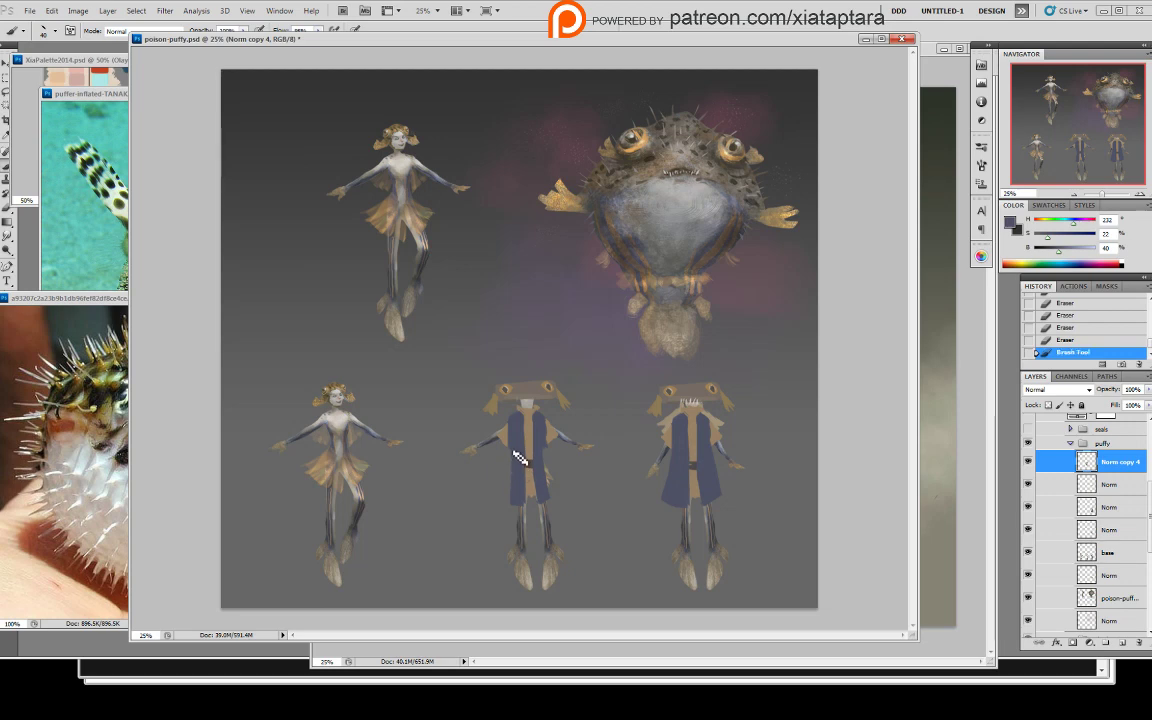
left_click_drag(514, 452, 514, 474)
left_click_drag(517, 474, 511, 494)
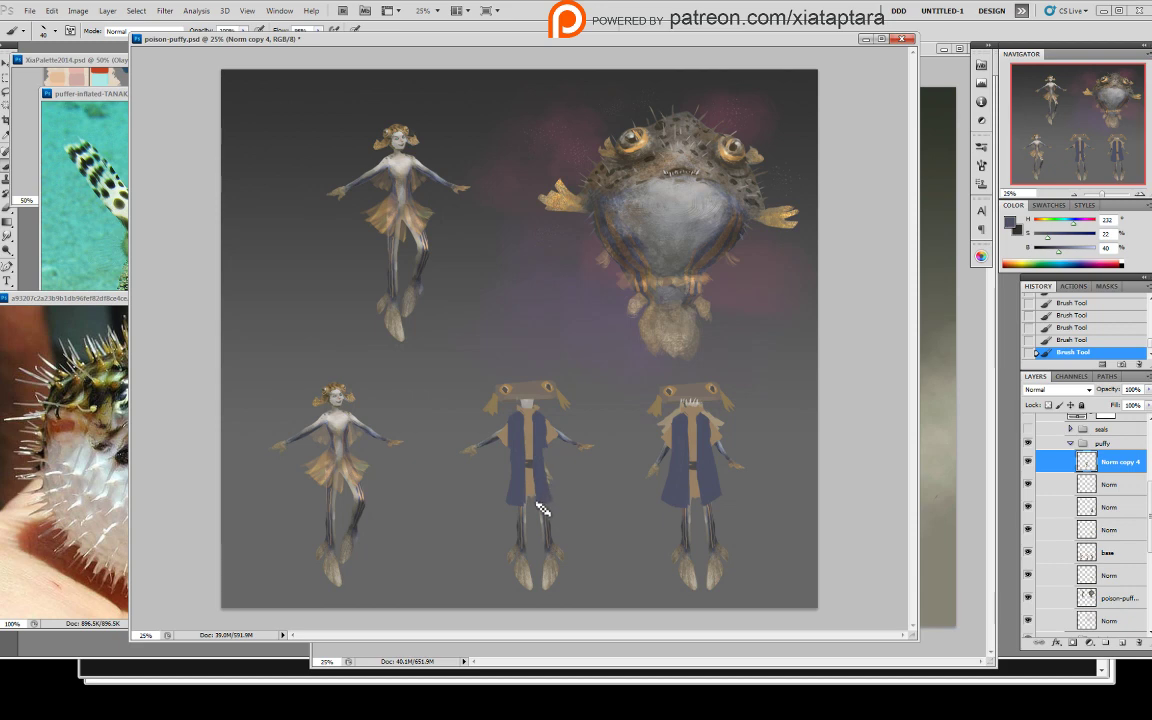
key("e")
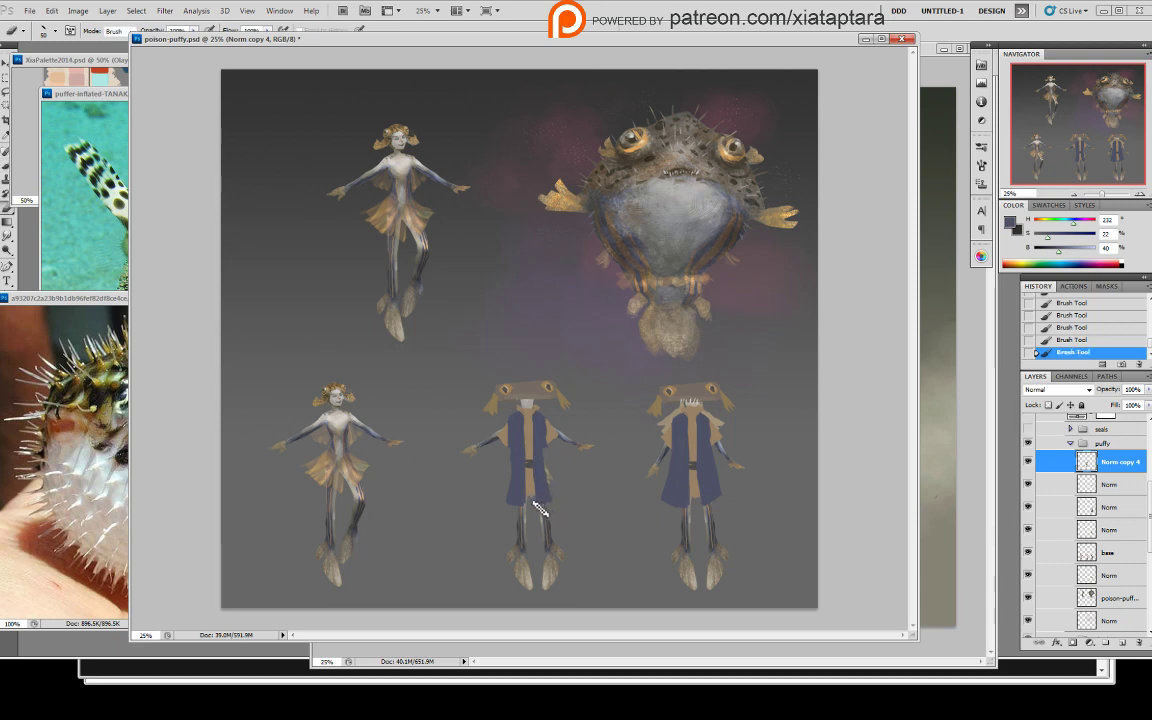
key("b")
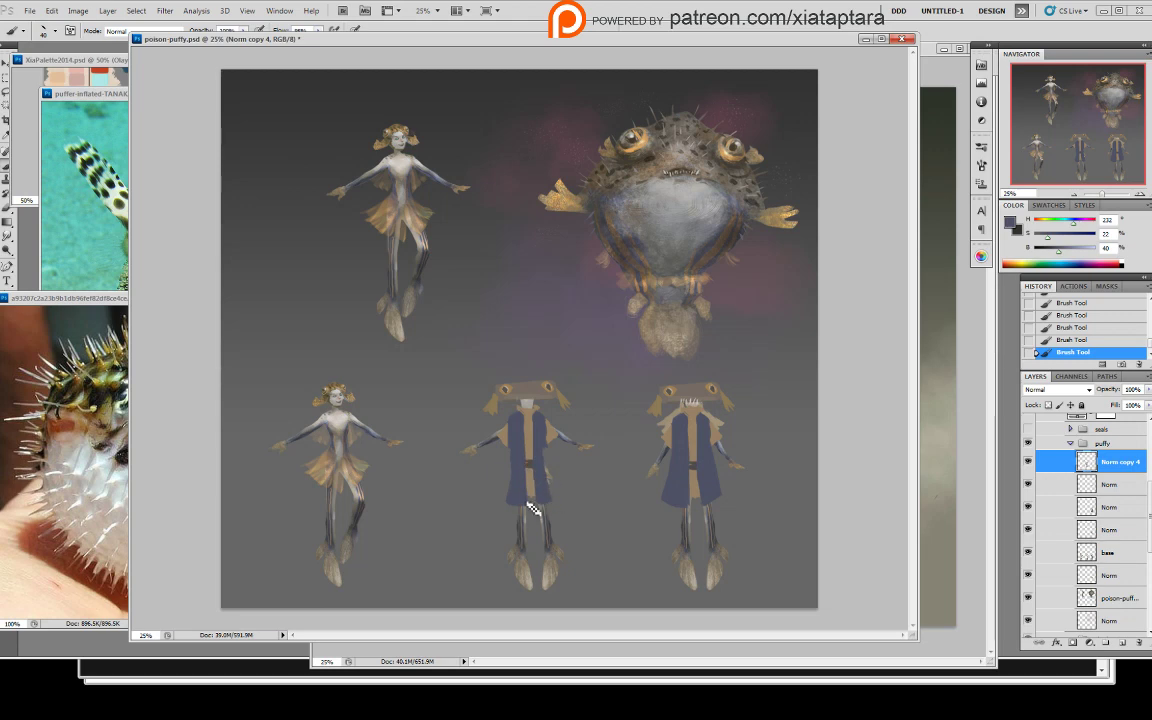
- Erase a sliver along the outer edge of the middle figure's coat on Norm copy 4 to straighten its side
key("e")
mouse_move(507, 475)
left_mouse_down()
mouse_move(512, 508)
mouse_move(516, 463)
left_mouse_up()
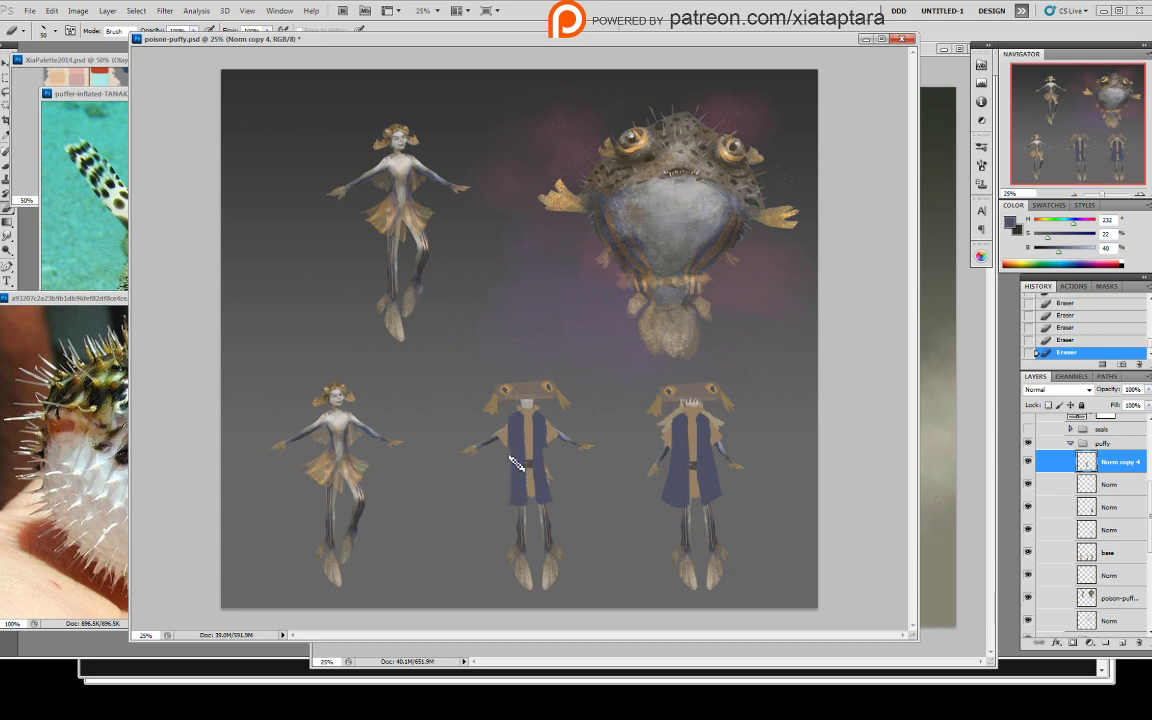
- Marquee-select the middle and leftmost lower-row bodies on the base layer and delete them
left_click(1108, 553)
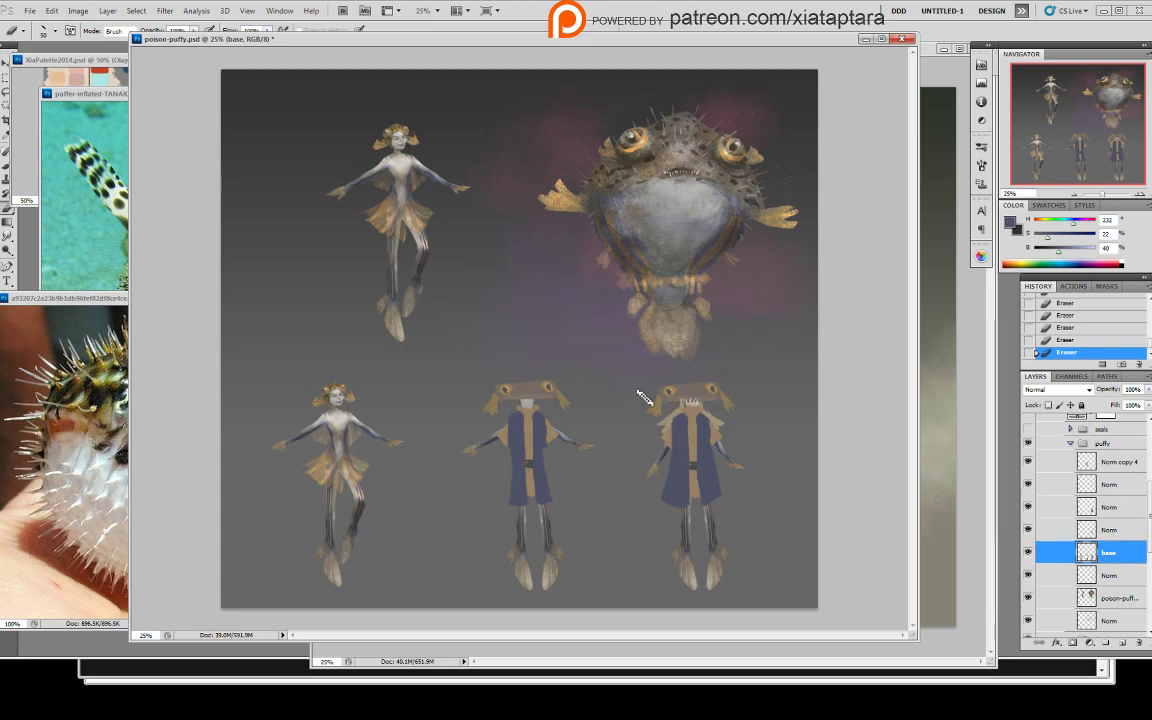
key("m")
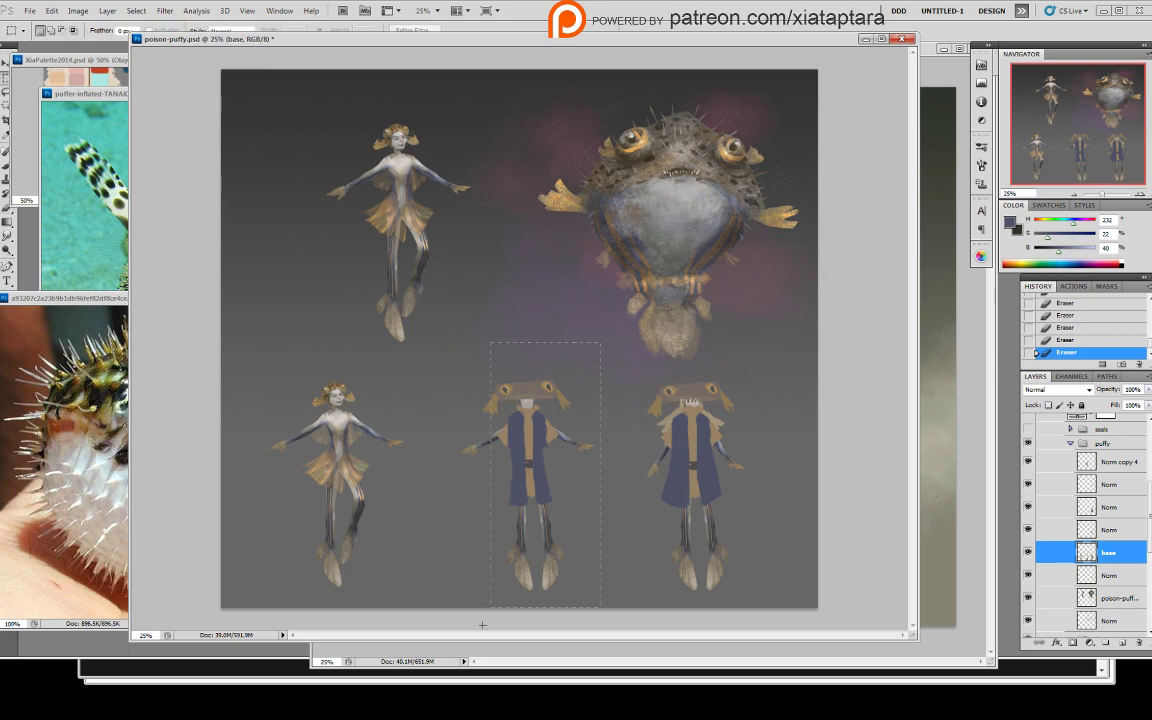
left_click_drag(482, 624, 458, 612)
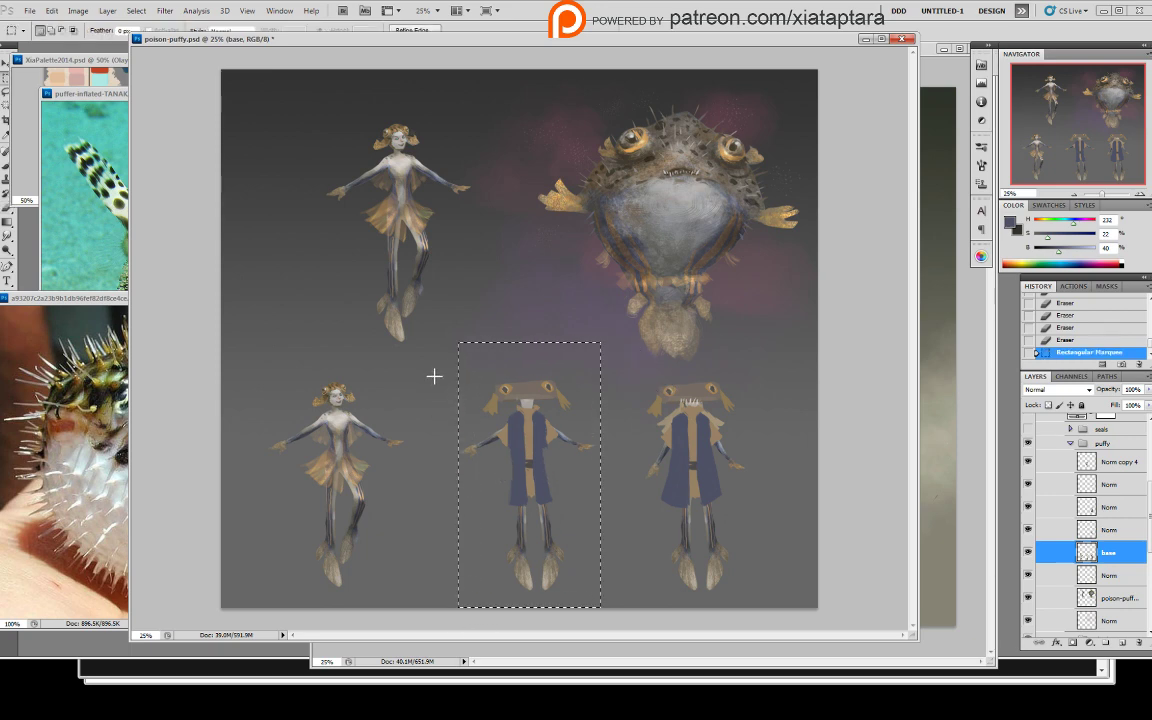
left_click_drag(431, 367, 622, 611)
key("Delete")
mouse_move(408, 360)
left_mouse_down()
mouse_move(414, 430)
mouse_move(267, 575)
left_mouse_up()
key("Delete")
left_click_drag(445, 406, 289, 601)
key("Delete")
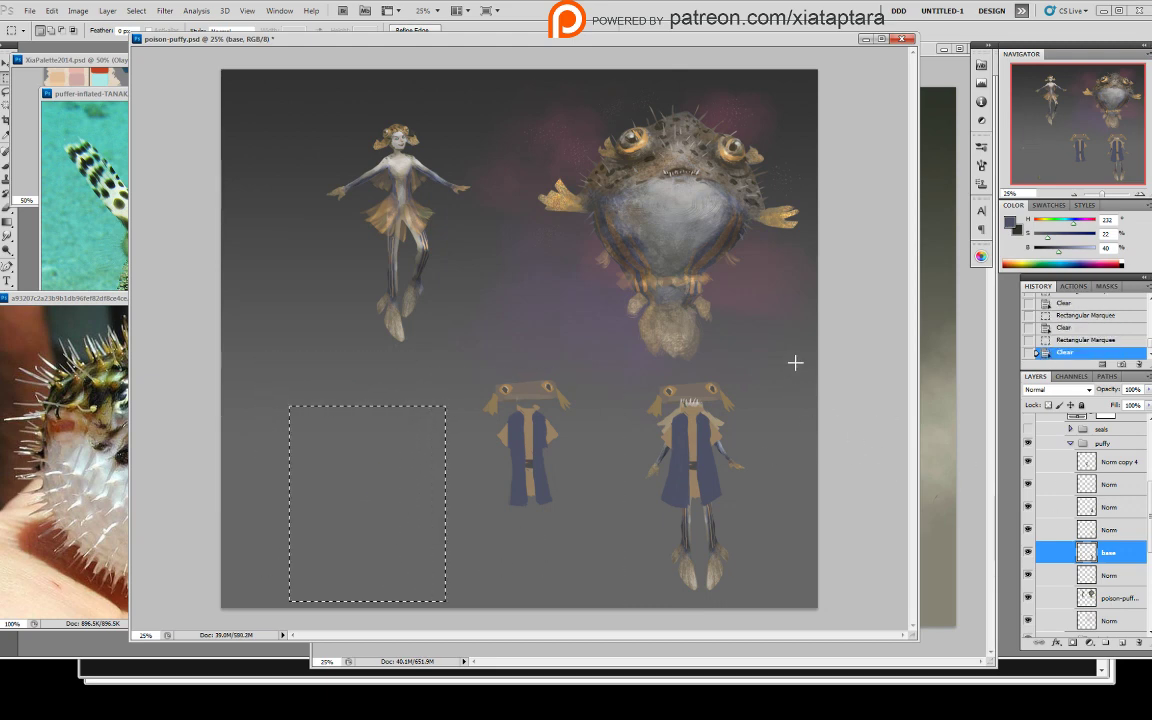
- Marquee-select the rightmost figure's body on the base layer, place duplicates at the middle and leftmost positions, and deselect
left_click_drag(795, 362, 605, 604)
left_click_drag(700, 565, 358, 551)
key("ctrl+d")
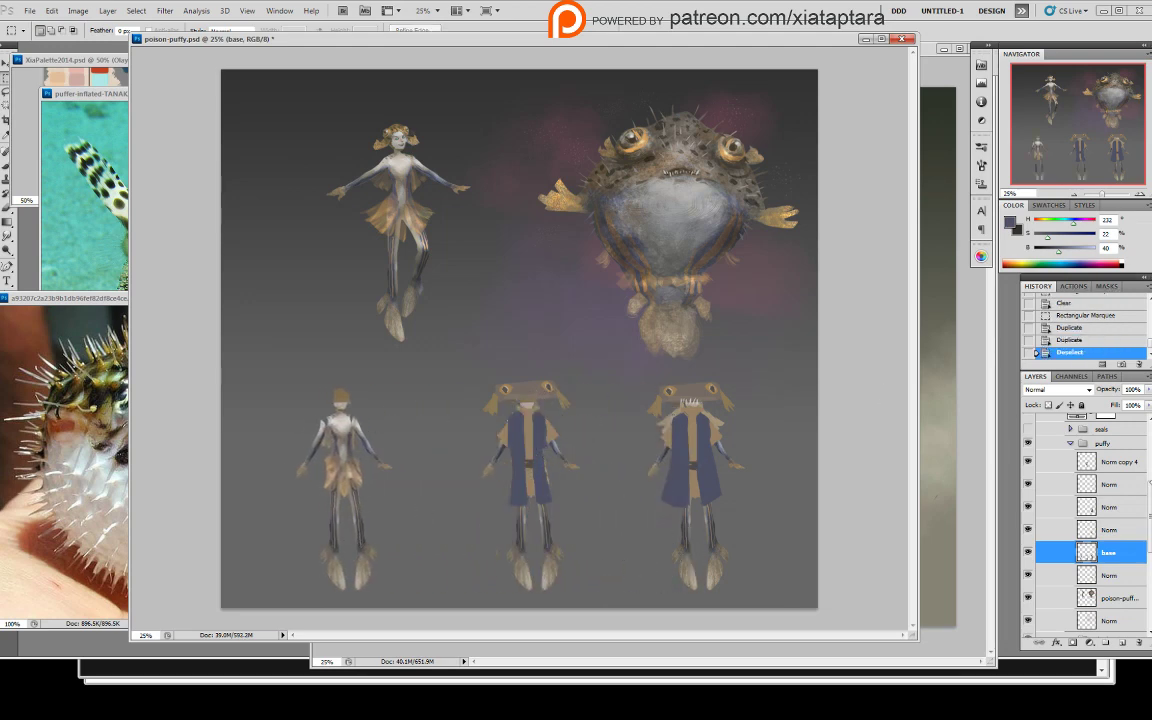
- Paint the coat's blue over the tan strip down the front of the middle figure's coat on Norm copy 4
left_click(1122, 507)
left_click(1115, 462)
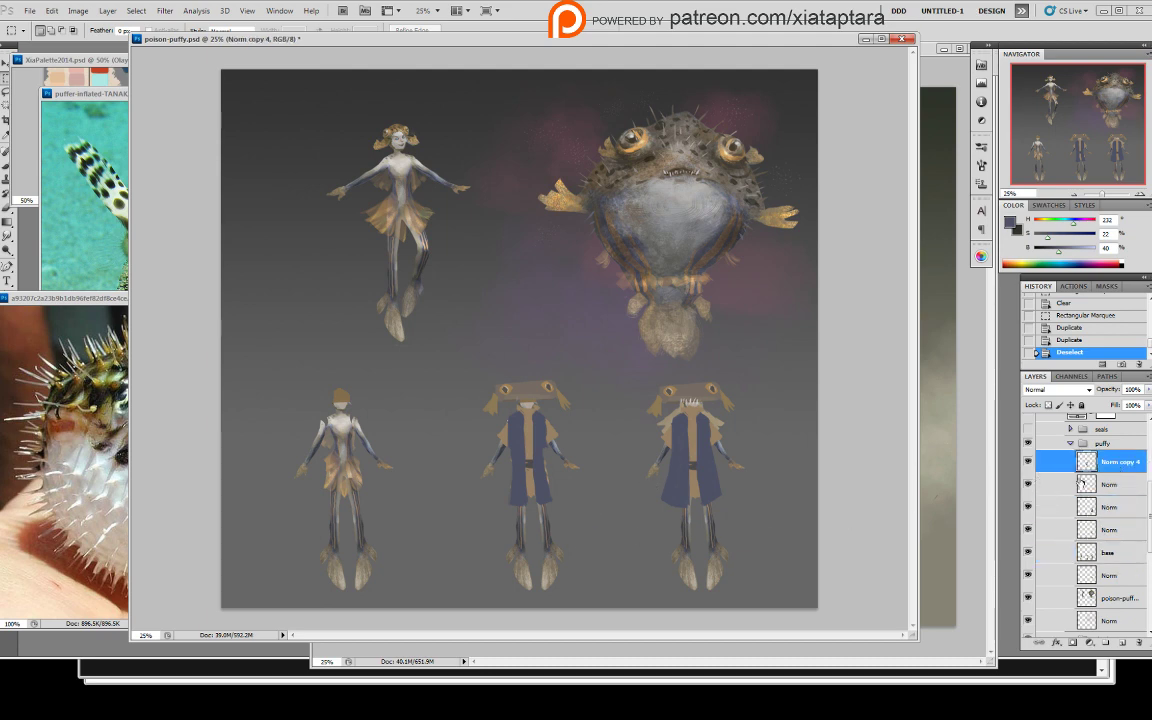
left_click(1103, 531)
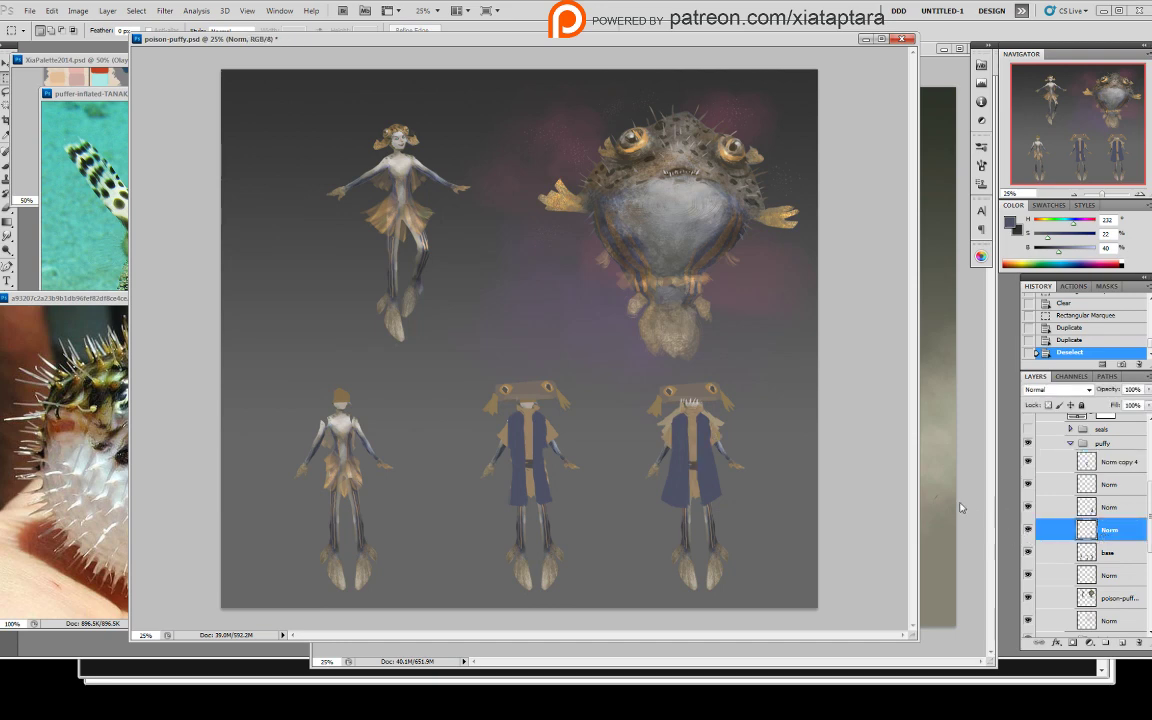
key("b")
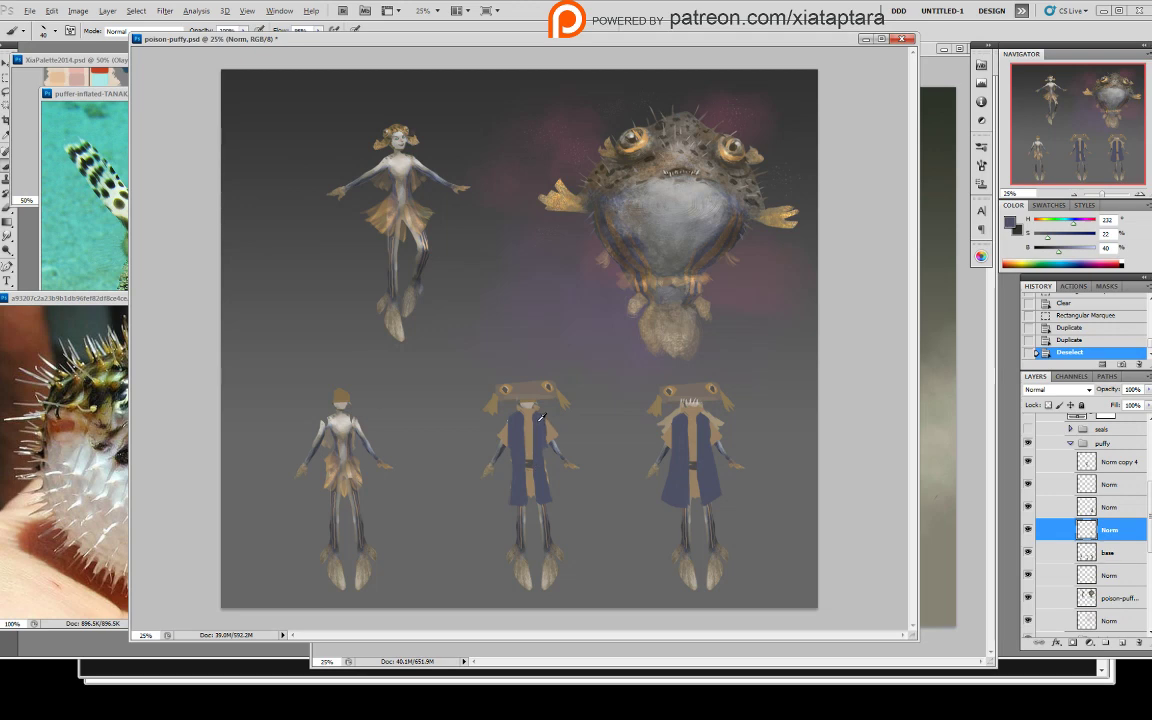
key("alt")
left_click(1108, 465)
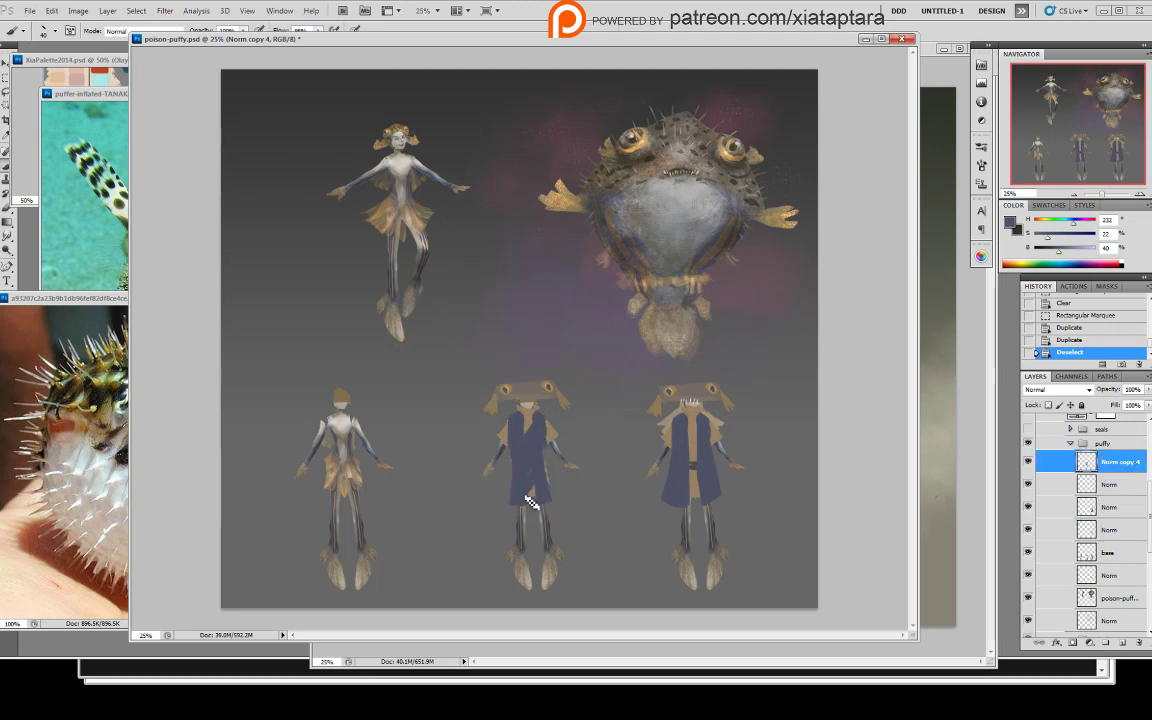
mouse_move(527, 498)
left_mouse_down()
mouse_move(538, 472)
mouse_move(530, 506)
mouse_move(530, 429)
left_mouse_up()
- Erase a V-shaped neckline and the leftover tan collar and sleeve pieces around the middle figure's blue garment
left_click(529, 414, "alt")
key("e")
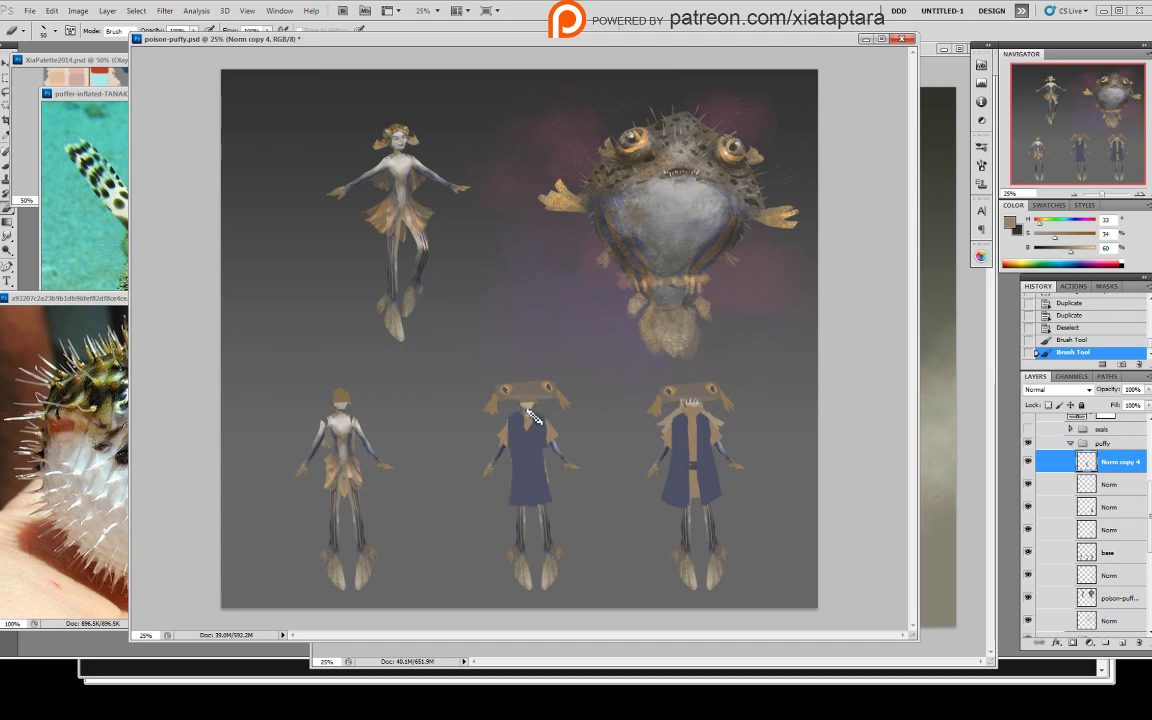
left_click_drag(524, 418, 518, 429)
key("b")
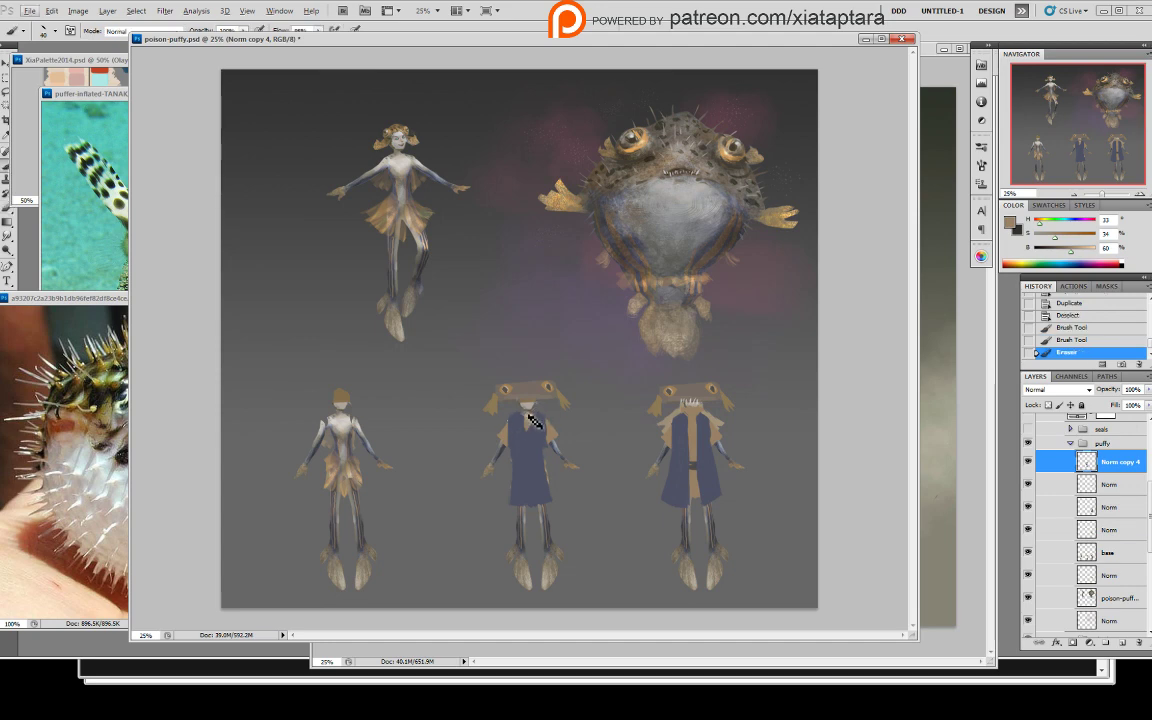
key("e")
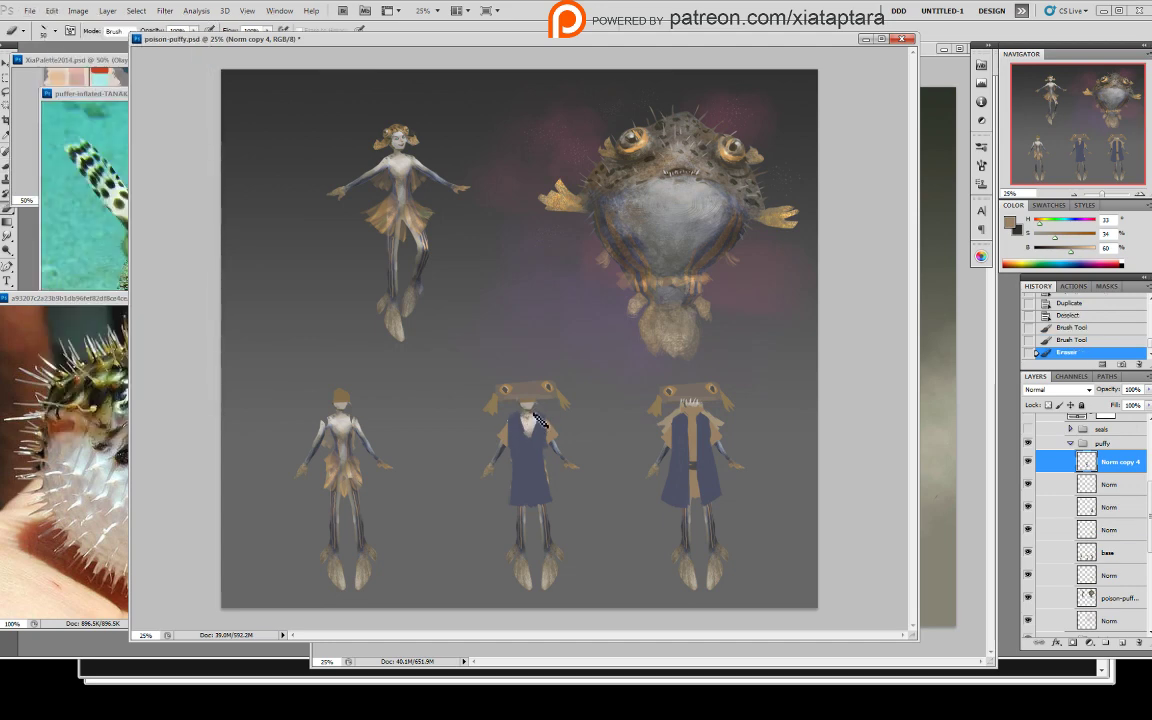
mouse_move(529, 427)
left_mouse_down()
mouse_move(534, 450)
mouse_move(552, 434)
mouse_move(507, 436)
mouse_move(506, 424)
mouse_move(501, 442)
mouse_move(547, 418)
mouse_move(551, 478)
mouse_move(511, 456)
mouse_move(511, 505)
mouse_move(531, 512)
left_mouse_up()
key("b")
key("e")
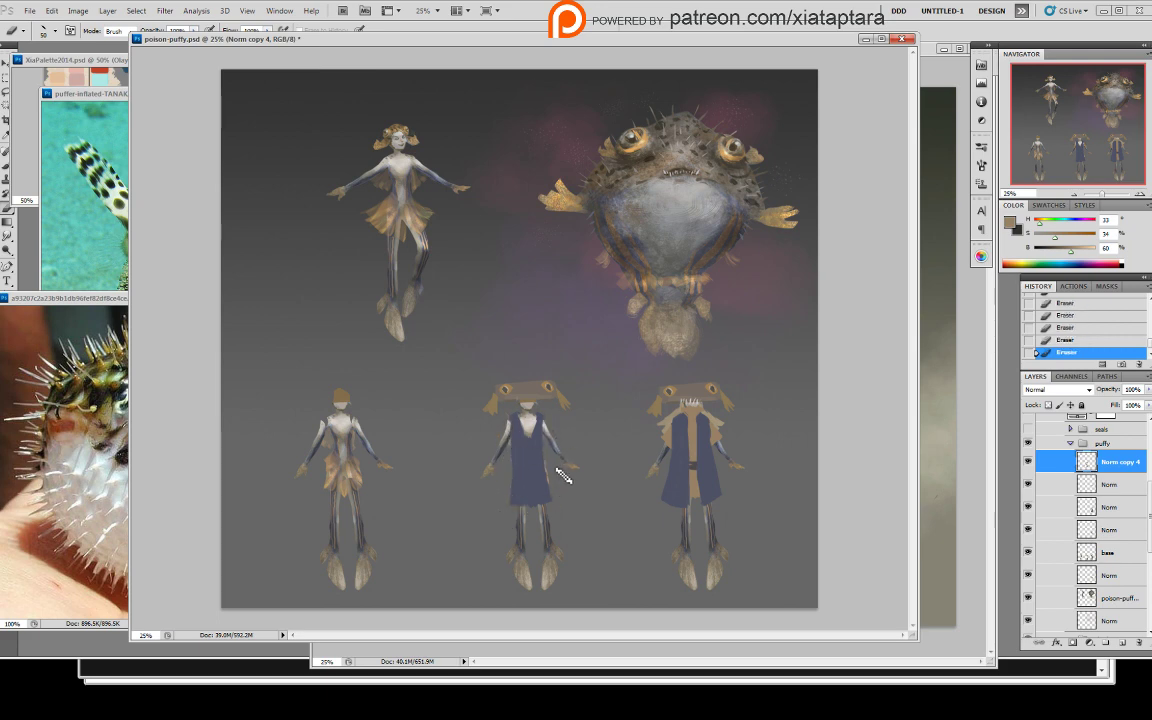
- Sample the garment's blue and brush it down over the middle figure's legs to the ankles on Norm copy 4
left_click(1104, 508)
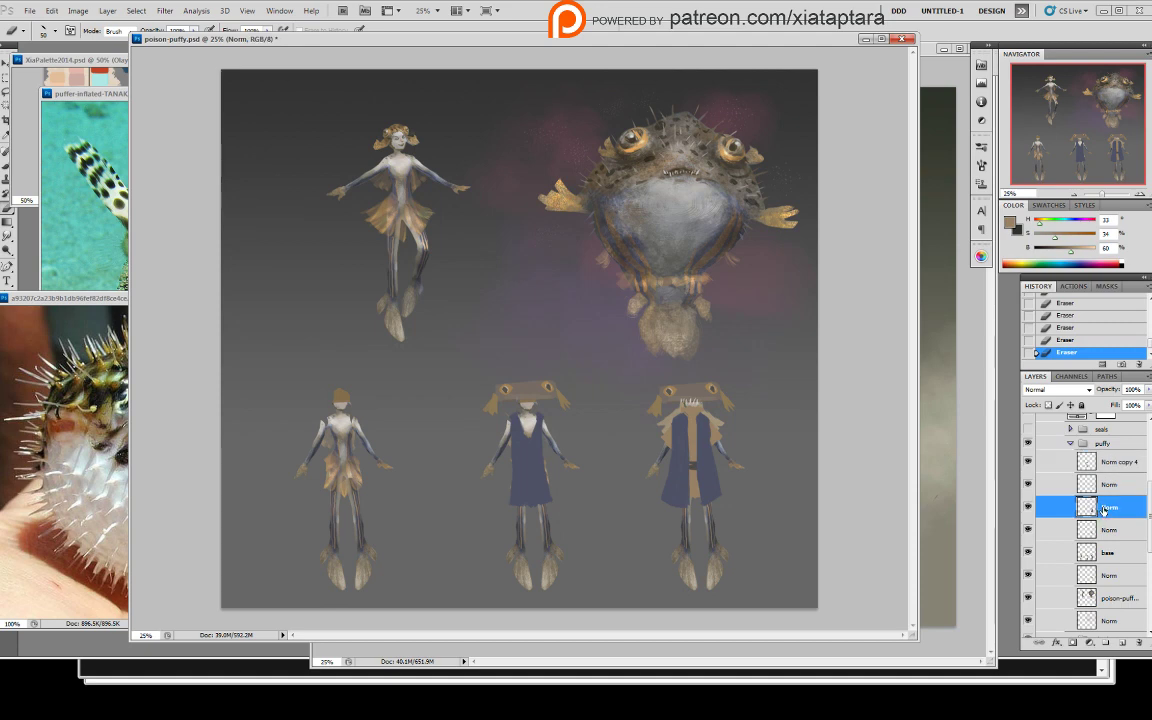
left_click(1027, 507)
left_click(1027, 507)
left_click(1107, 554)
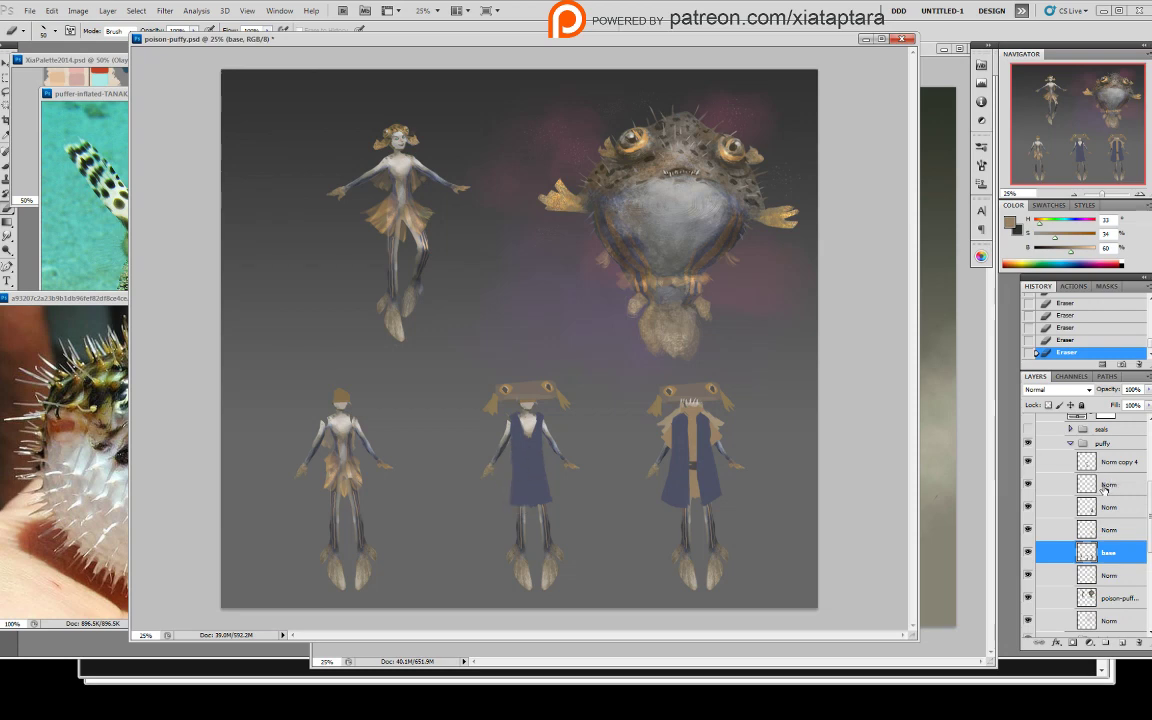
left_click(1117, 468)
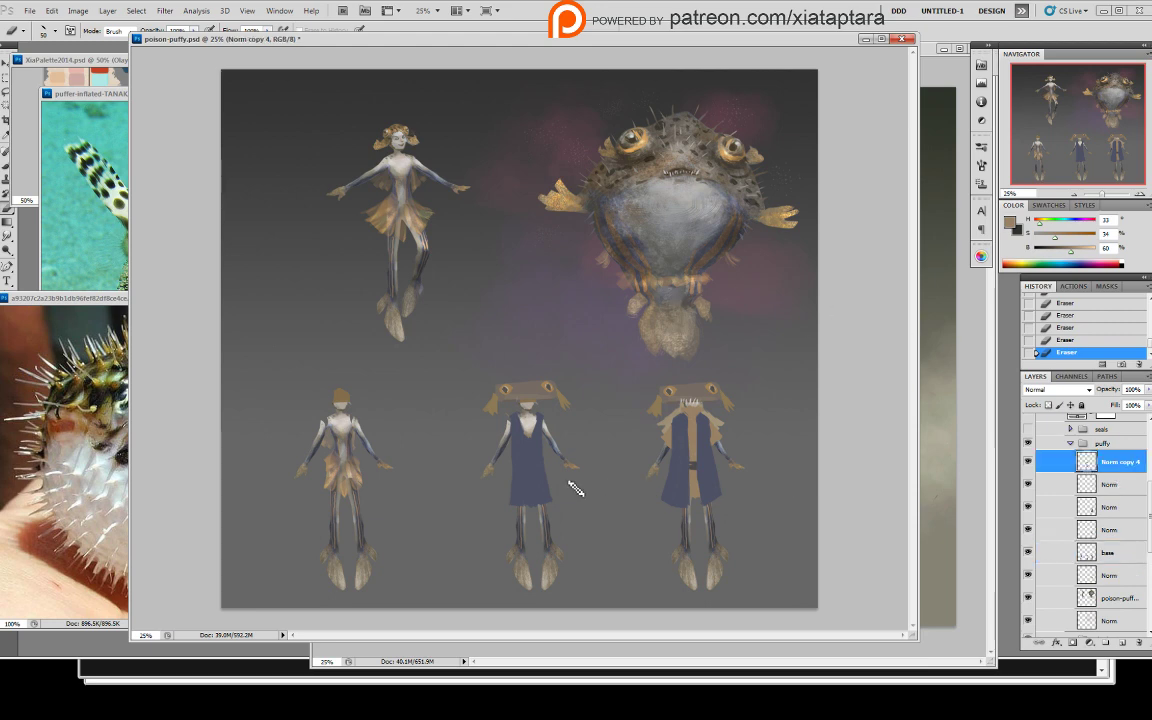
left_click(526, 495, "alt")
left_click(581, 259)
key("b")
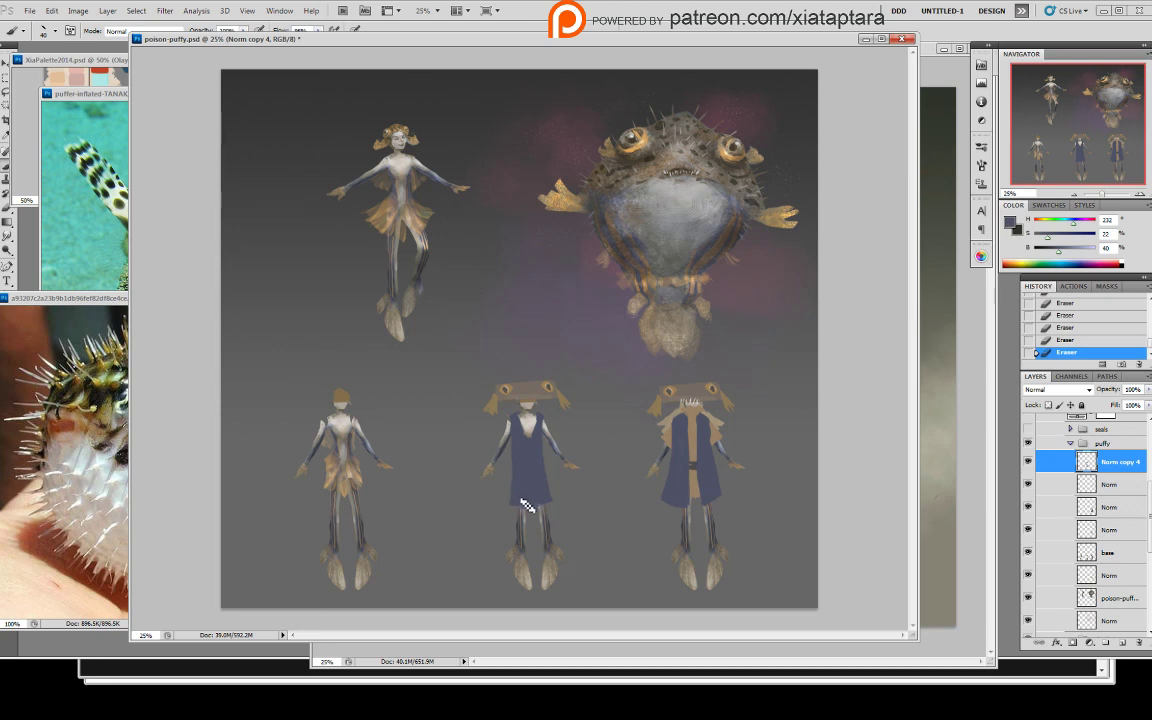
mouse_move(522, 500)
left_mouse_down()
mouse_move(516, 514)
mouse_move(531, 532)
mouse_move(531, 512)
mouse_move(511, 539)
mouse_move(537, 525)
mouse_move(525, 548)
mouse_move(540, 532)
left_mouse_up()
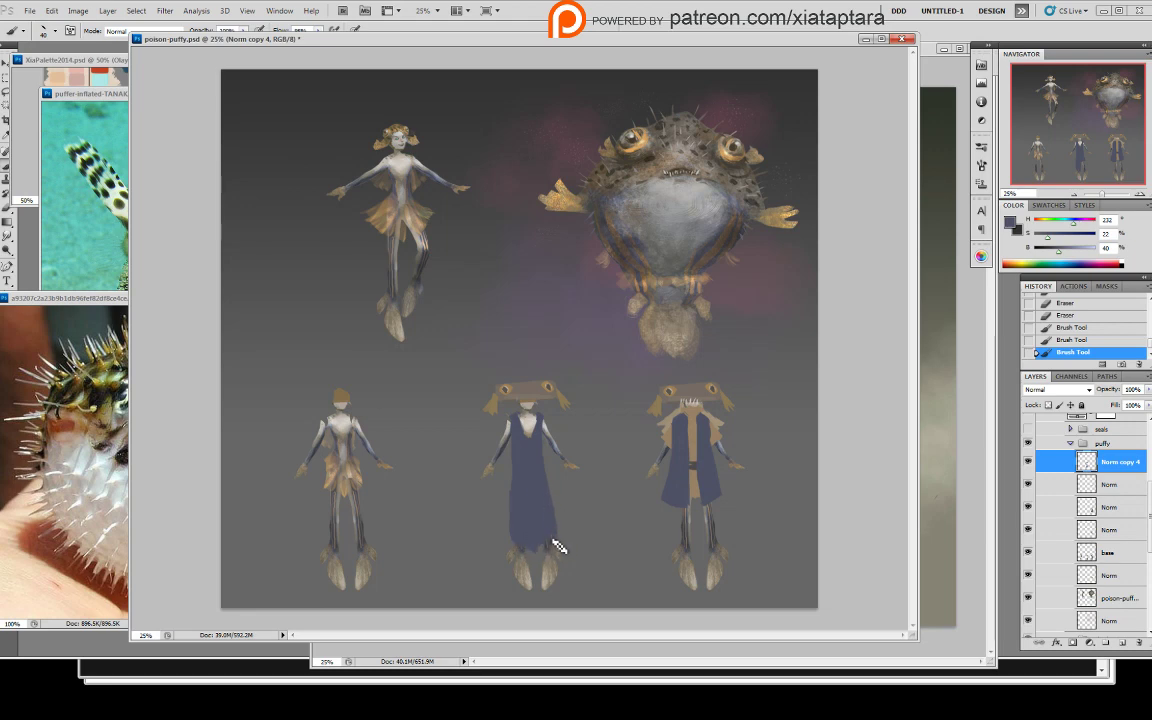
- Refine the long blue garment's hem and sides with brush and eraser strokes into a clean, straight silhouette
key("e")
mouse_move(545, 553)
left_mouse_down()
mouse_move(509, 547)
mouse_move(551, 532)
left_mouse_up()
key("b")
mouse_move(547, 470)
left_mouse_down()
mouse_move(558, 539)
mouse_move(555, 480)
mouse_move(502, 523)
mouse_move(505, 508)
mouse_move(505, 531)
left_mouse_up()
key("e")
left_click_drag(506, 484, 508, 541)
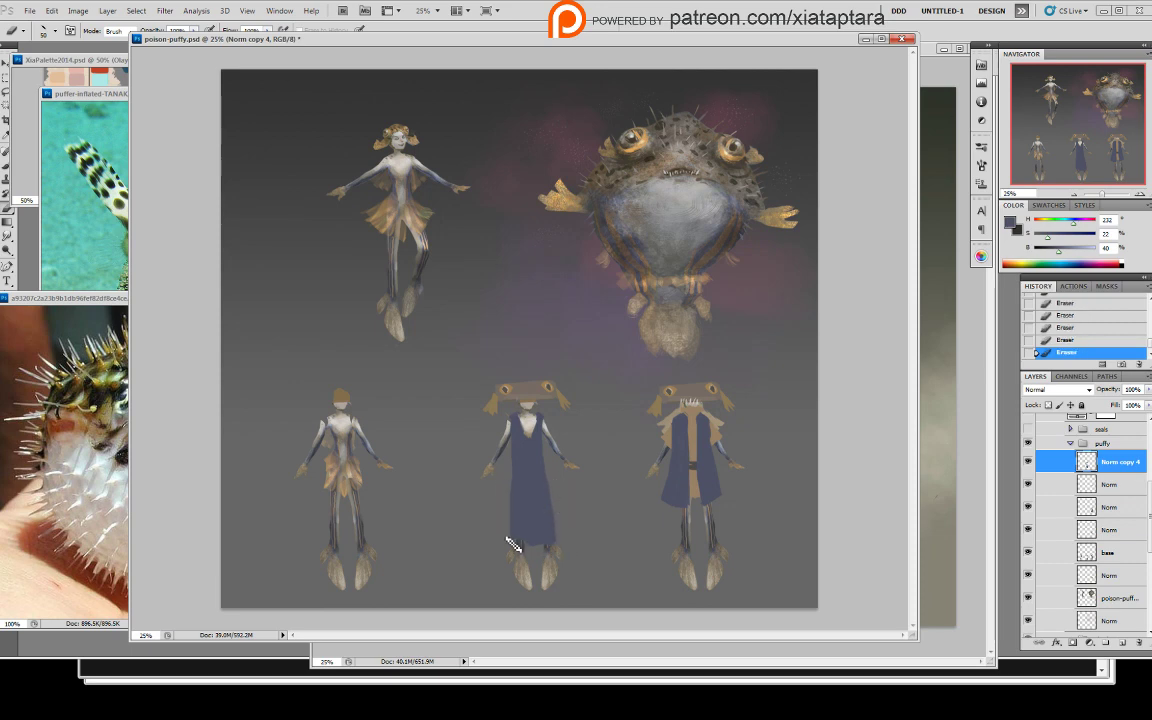
- Refine the middle lower figure's blue robe on the Norm copy 4 layer, cleaning its side edge and reshaping its V neckline
left_click_drag(510, 477, 509, 528)
key("b")
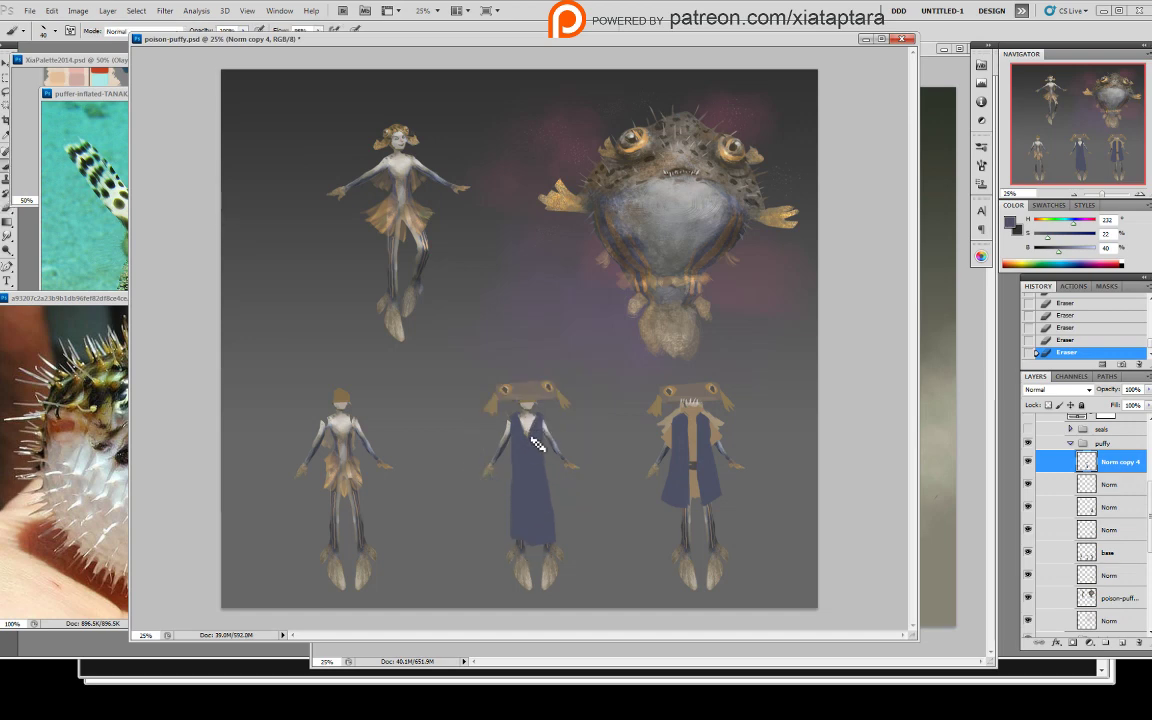
mouse_move(531, 431)
left_mouse_down()
mouse_move(537, 416)
mouse_move(514, 414)
mouse_move(526, 440)
mouse_move(527, 414)
left_mouse_up()
key("e")
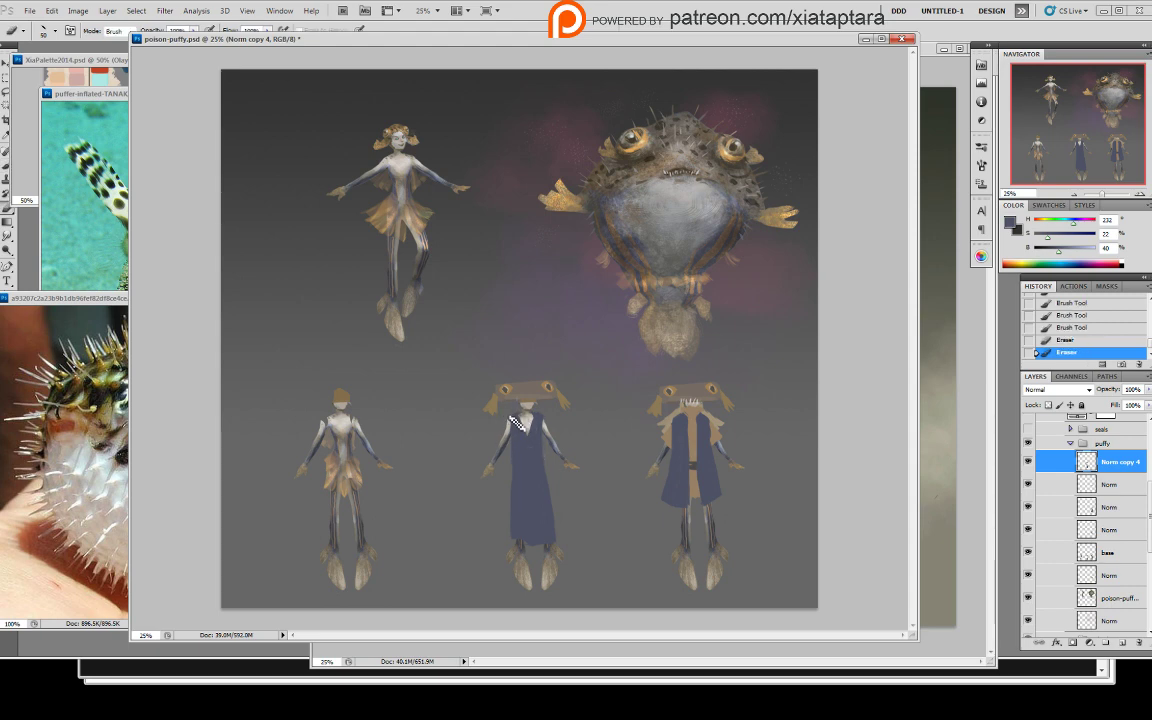
key("b")
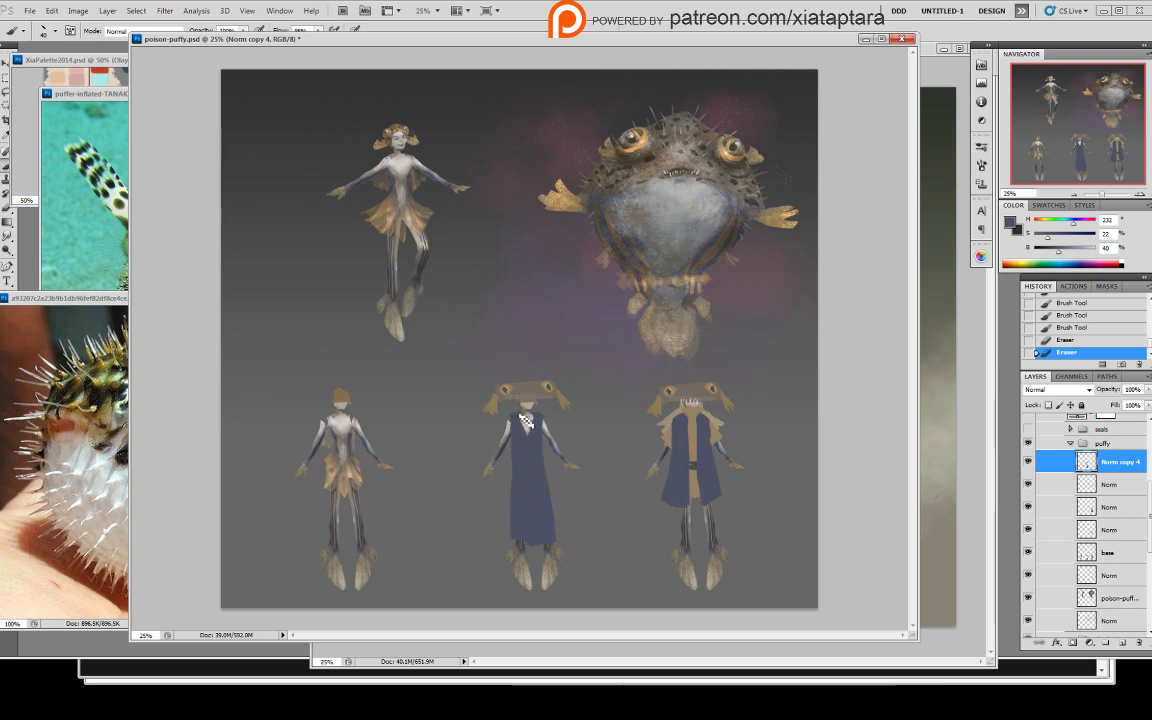
mouse_move(517, 426)
left_mouse_down()
mouse_move(539, 422)
mouse_move(544, 436)
mouse_move(522, 492)
left_mouse_up()
- Paint a tan collar inside the robe's neckline on the Norm layer, using a sampled tan adjusted to hue 43 and brightness 65
left_click(1141, 490)
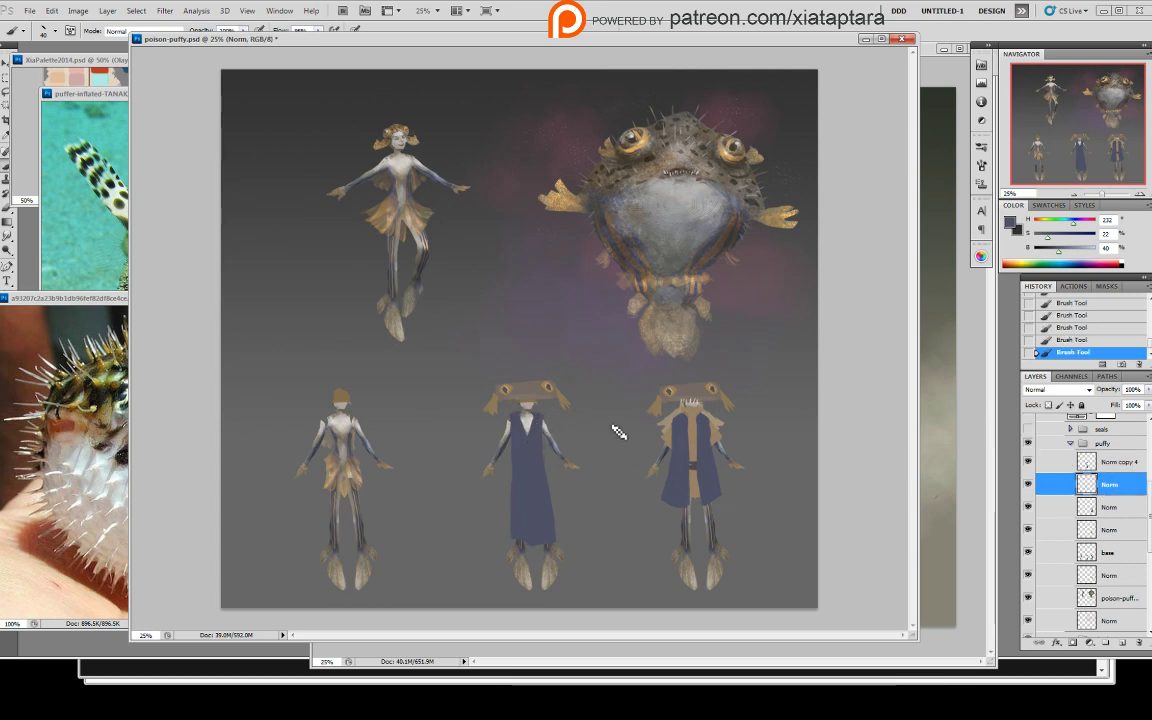
left_click(697, 429, "alt")
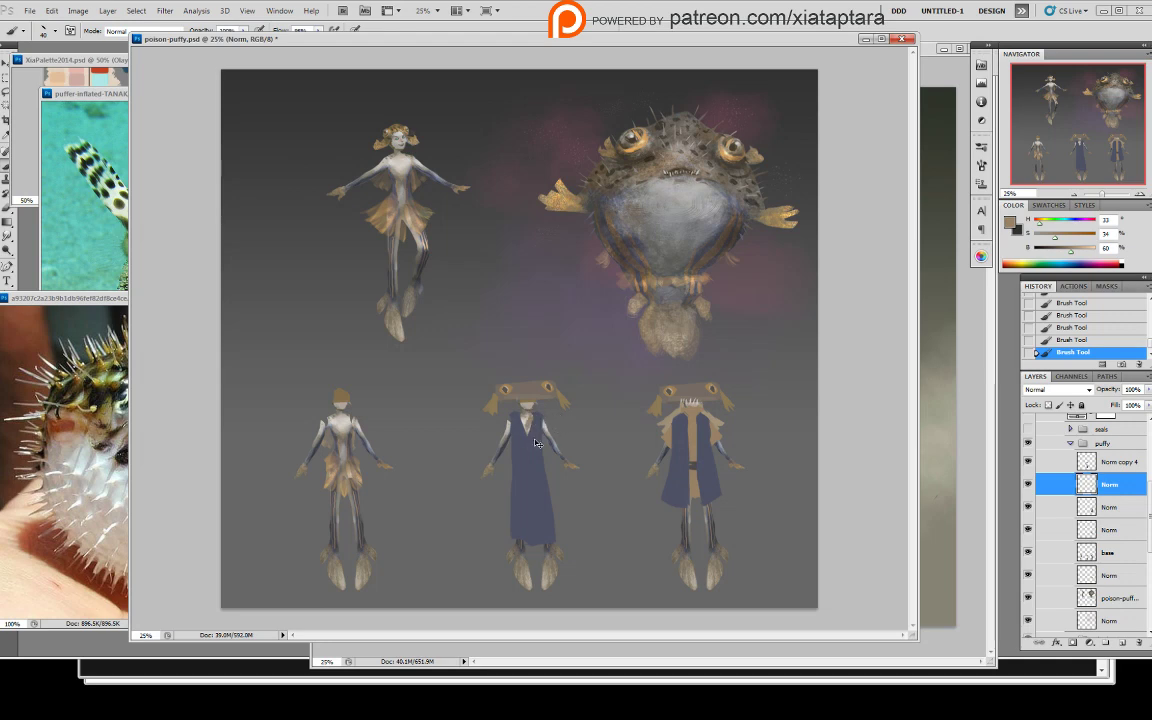
left_click(1075, 257)
left_click_drag(1041, 225, 1042, 225)
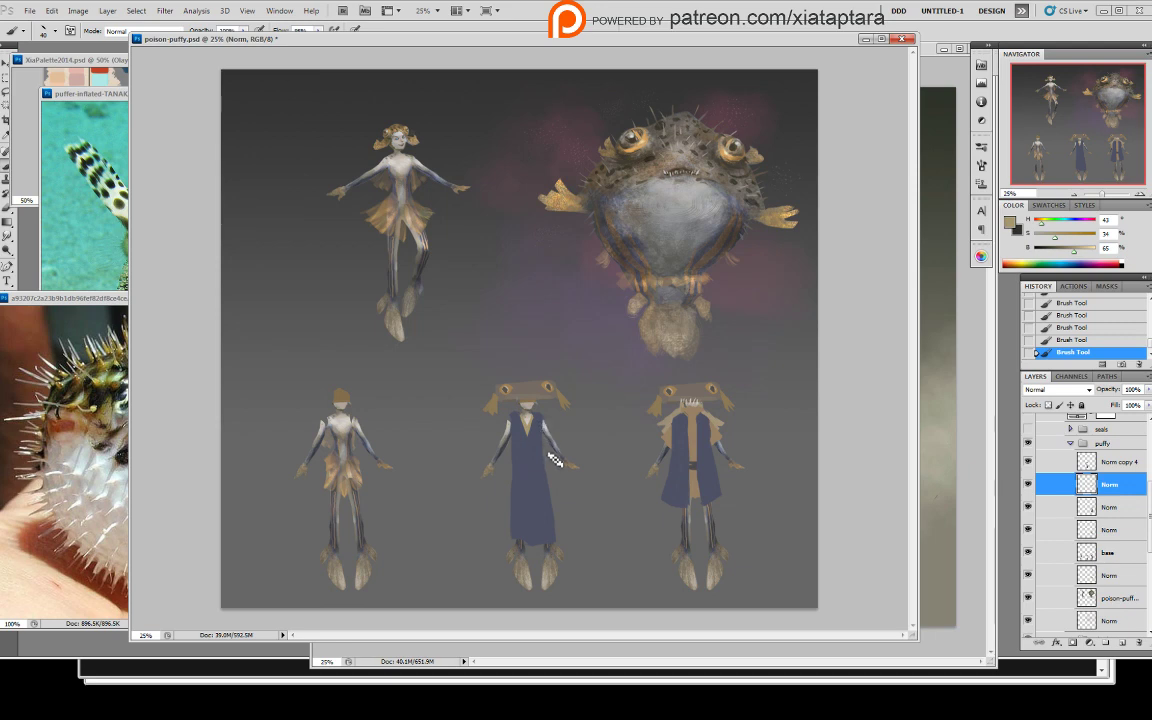
- Paint a flared blue sleeve over the robed figure's right-hand arm on Norm copy 4 and trim its cuff
left_click(1110, 462)
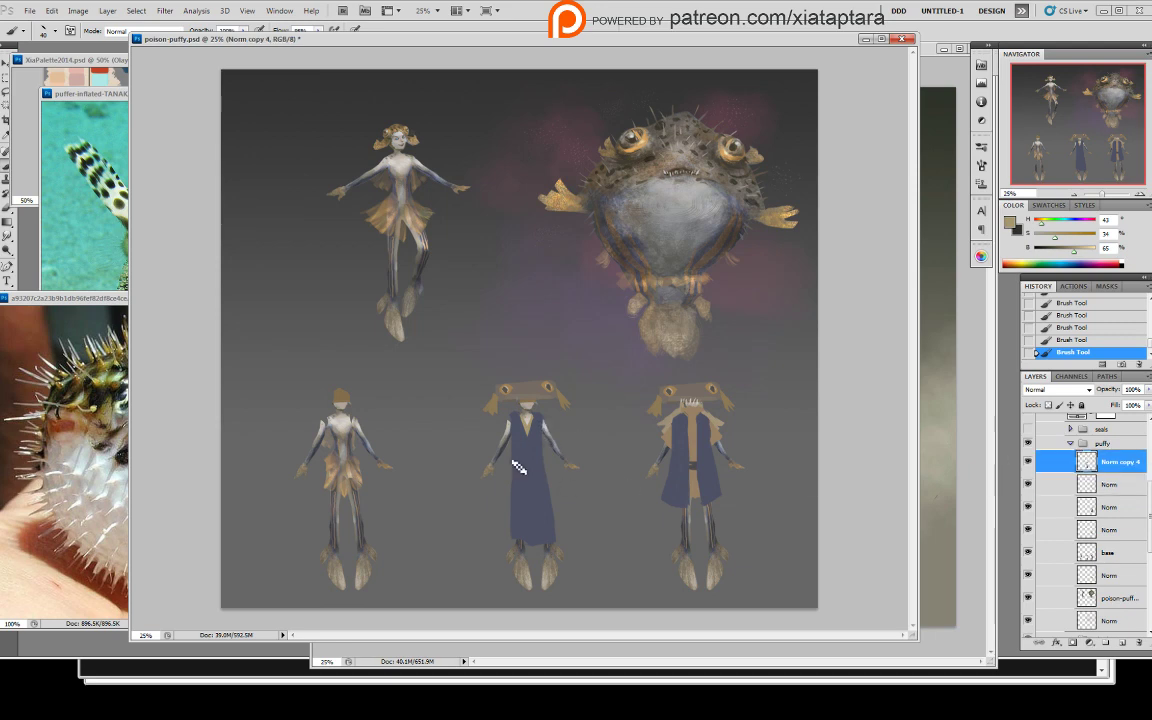
left_click(557, 463, "alt")
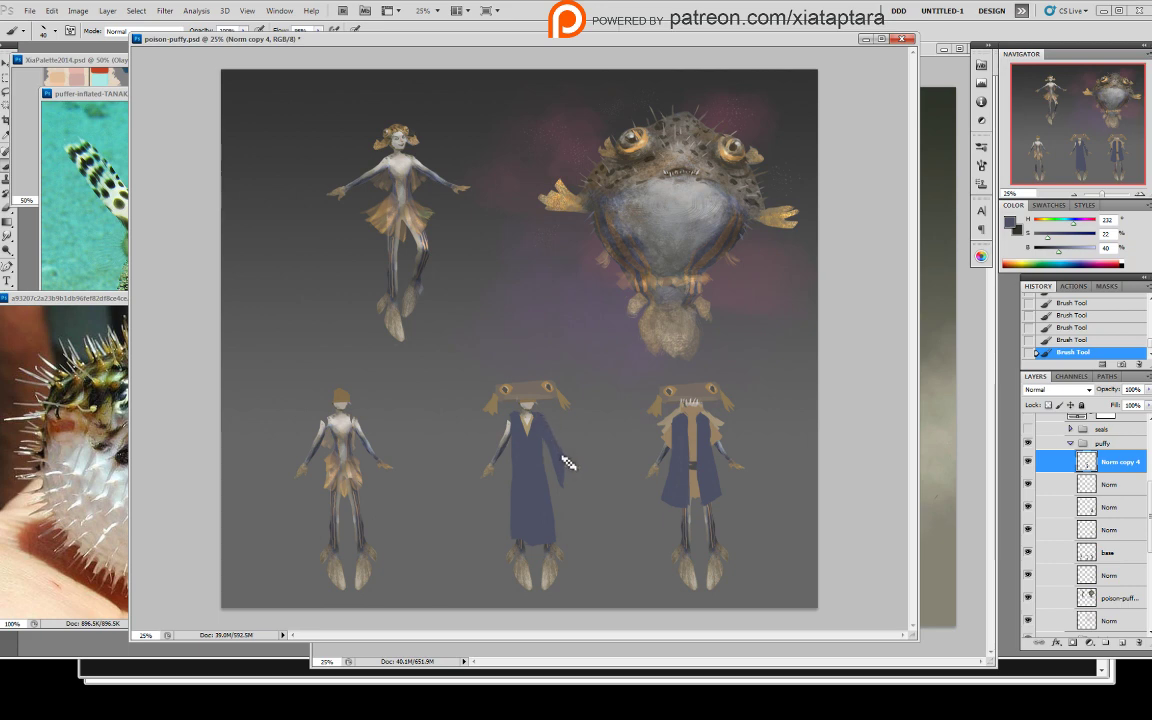
left_click_drag(563, 457, 565, 488)
key("e")
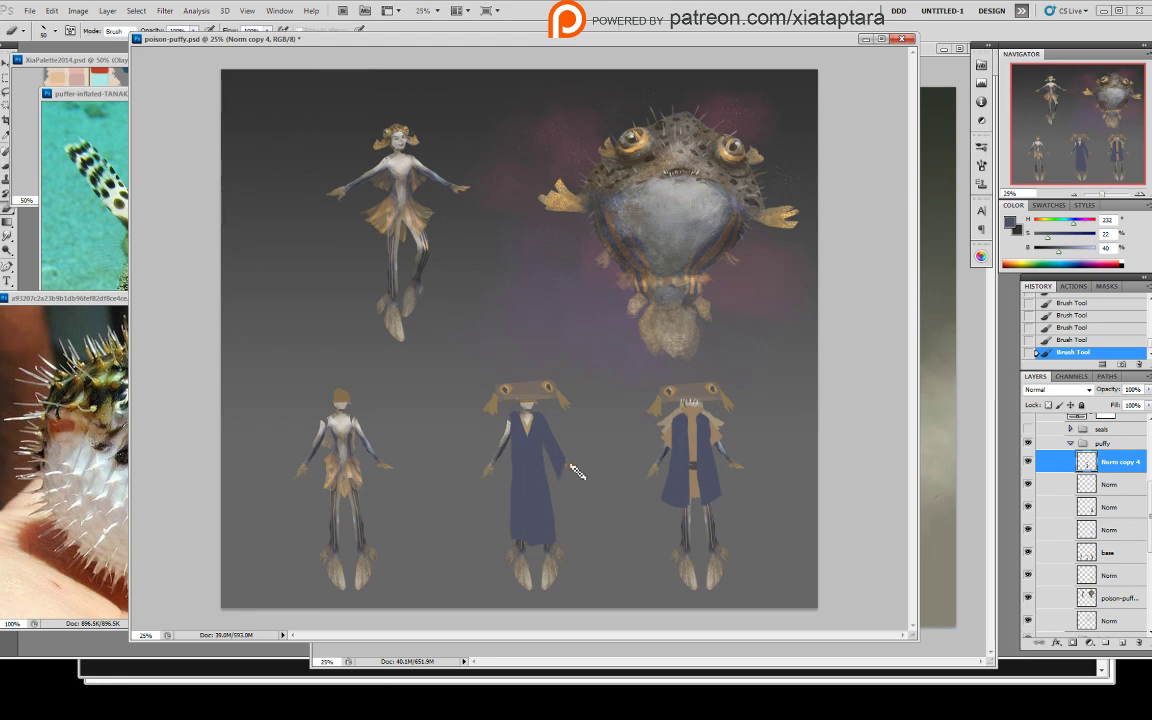
left_click_drag(562, 478, 573, 480)
key("b")
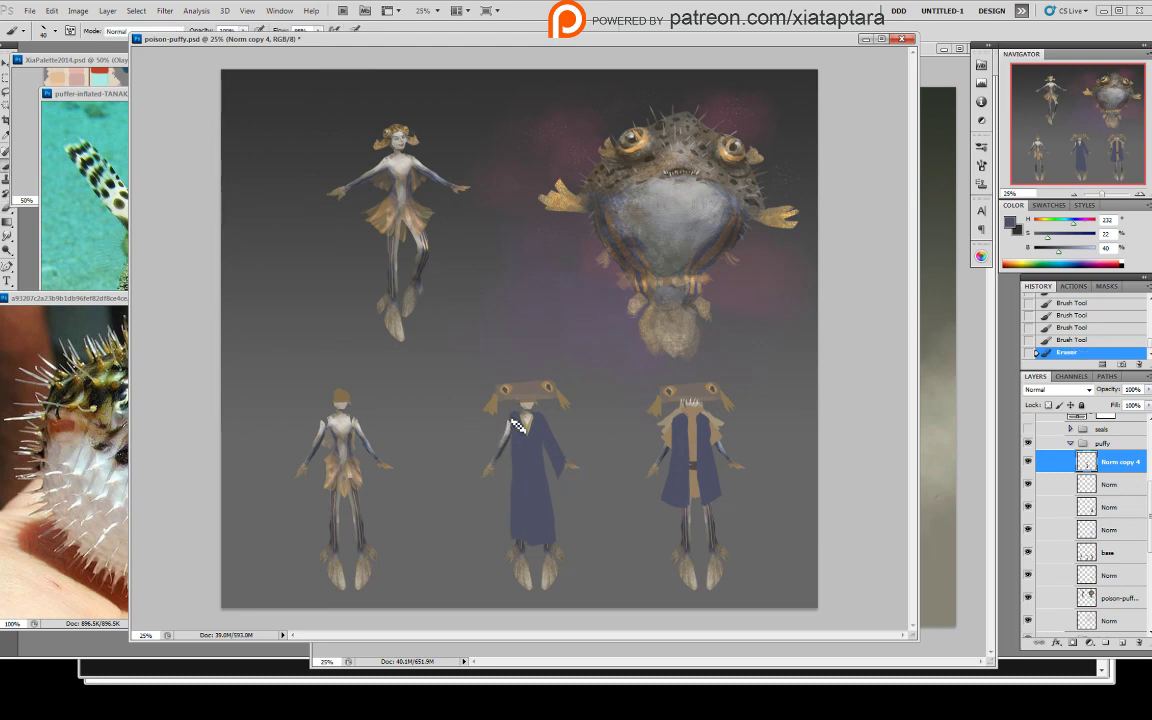
- Paint a matching flared blue sleeve over the robed figure's left-hand arm and fill out its cuff
mouse_move(510, 419)
left_mouse_down()
mouse_move(501, 475)
mouse_move(494, 464)
mouse_move(513, 468)
mouse_move(500, 470)
left_mouse_up()
key("e")
key("b")
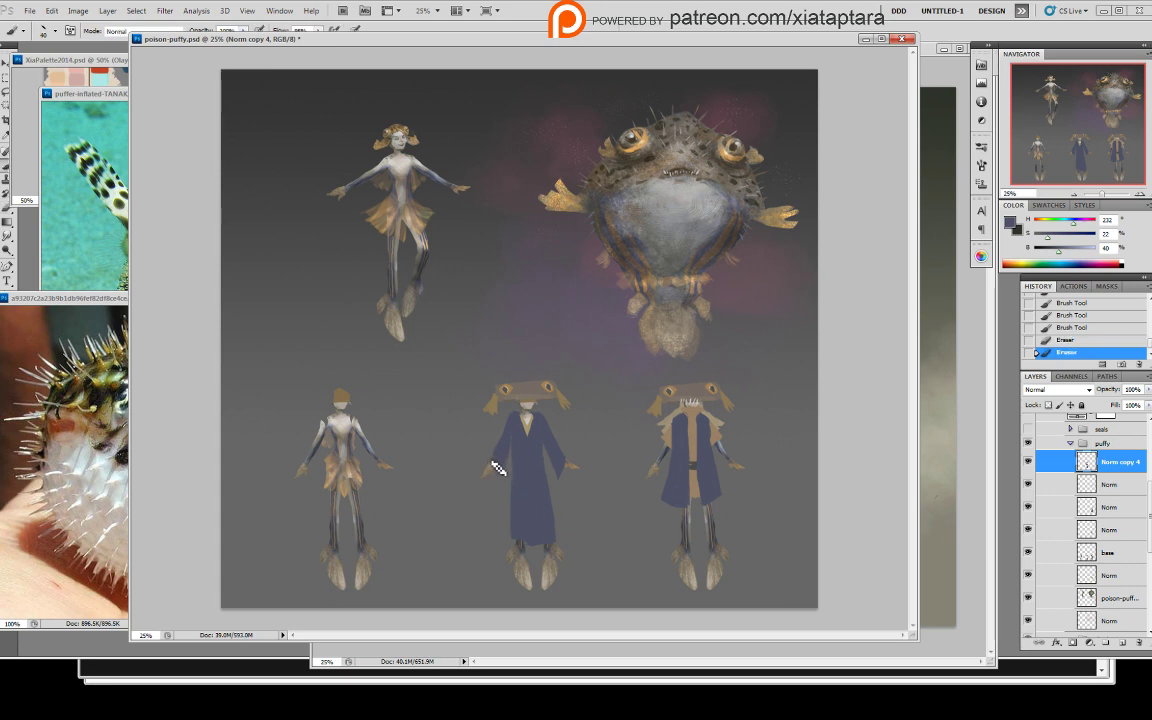
left_click(497, 472)
left_click(497, 472)
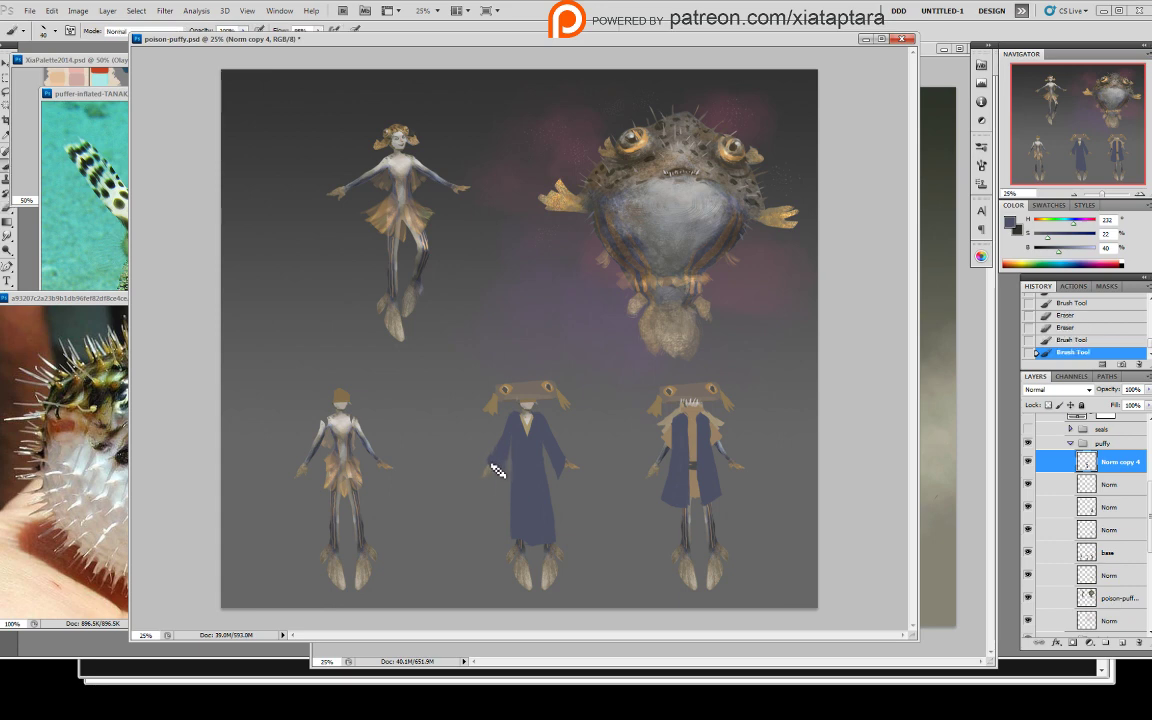
left_click(502, 476)
left_click(505, 475)
left_click(508, 474)
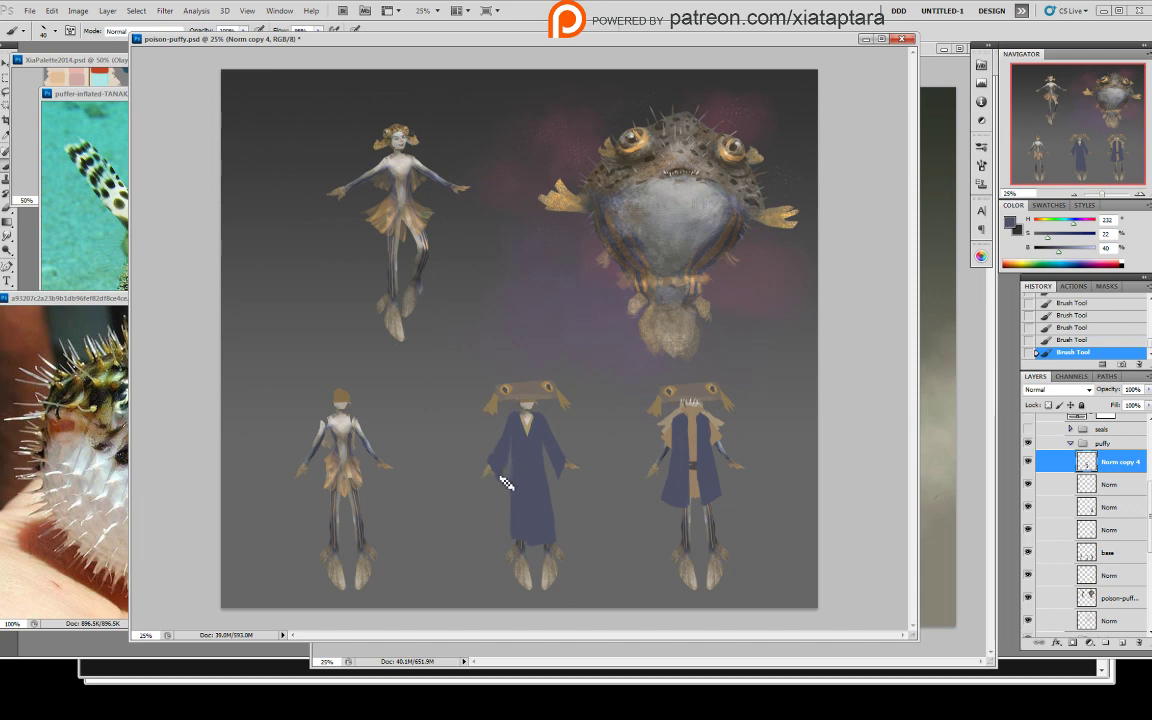
- Erase excess blue along the outer edge and cuff of the left-hand sleeve
key("e")
mouse_move(495, 481)
left_mouse_down()
mouse_move(504, 476)
mouse_move(491, 462)
left_mouse_up()
left_click_drag(499, 443, 487, 470)
key("b")
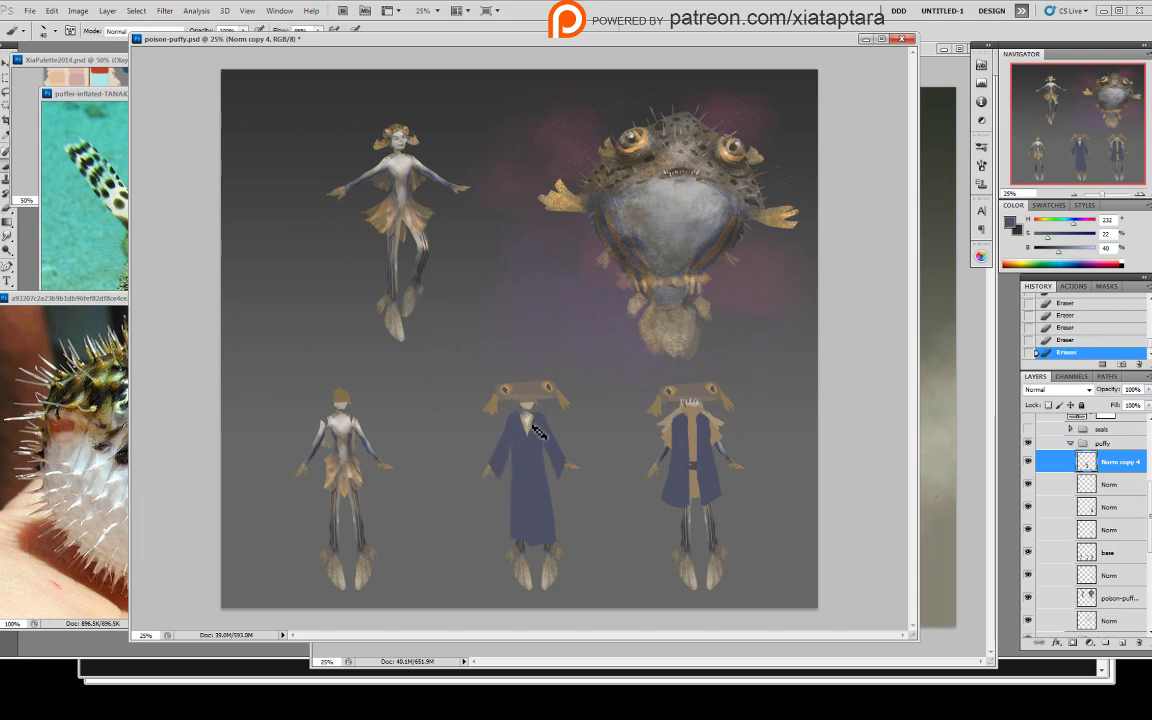
- Sample the collar's tan and paint trim along both sleeve cuffs with a 19 px brush
left_click(531, 421, "alt")
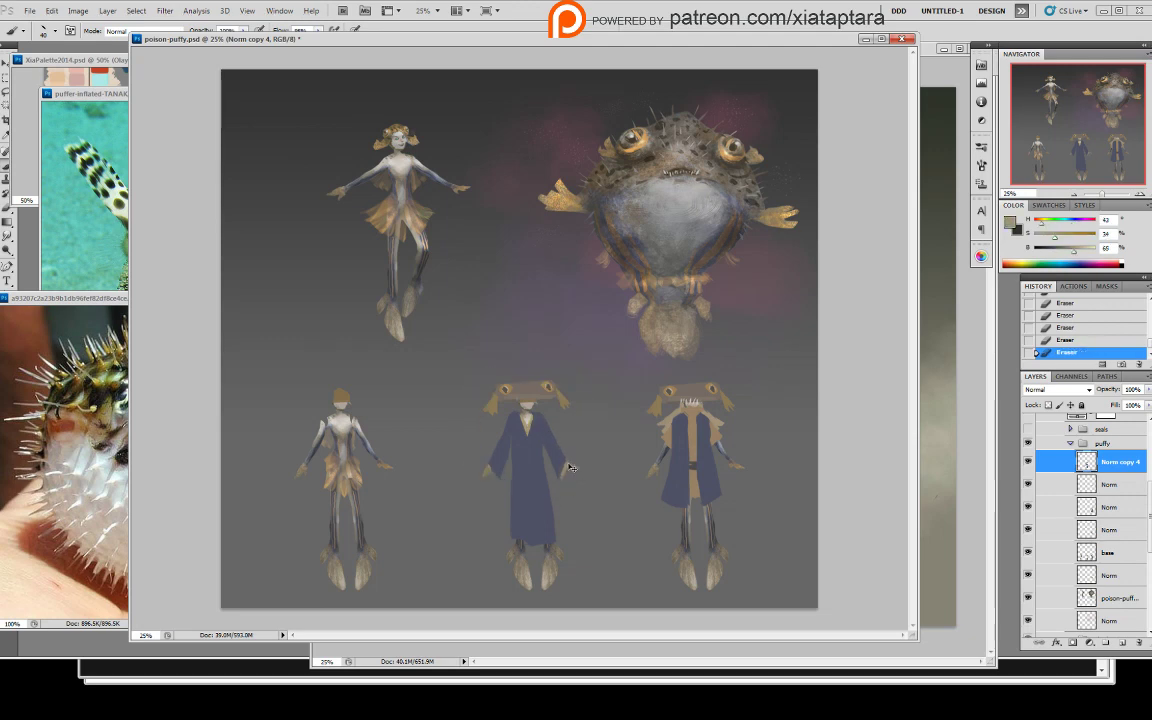
left_click_drag(567, 464, 566, 465)
right_click(534, 460)
left_click(622, 532)
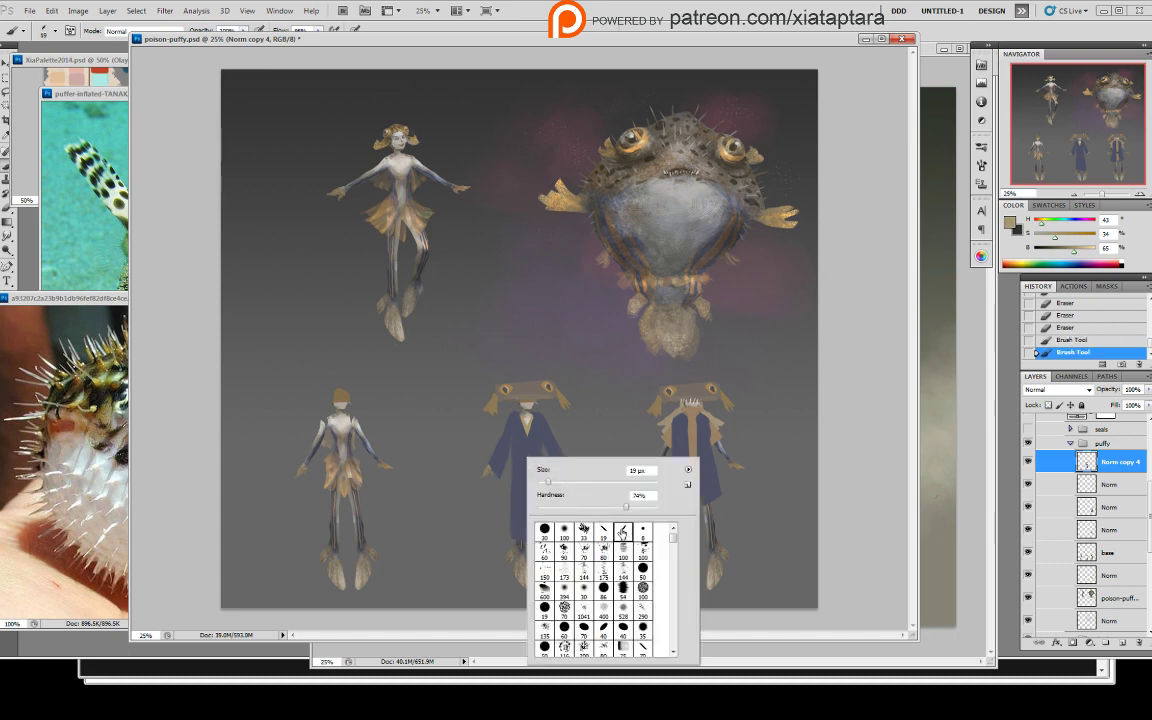
left_click_drag(493, 473, 492, 474)
left_click_drag(494, 472, 498, 478)
- Clean up the right-hand cuff by erasing its stray edge and retouching it with the sampled robe blue
key("e")
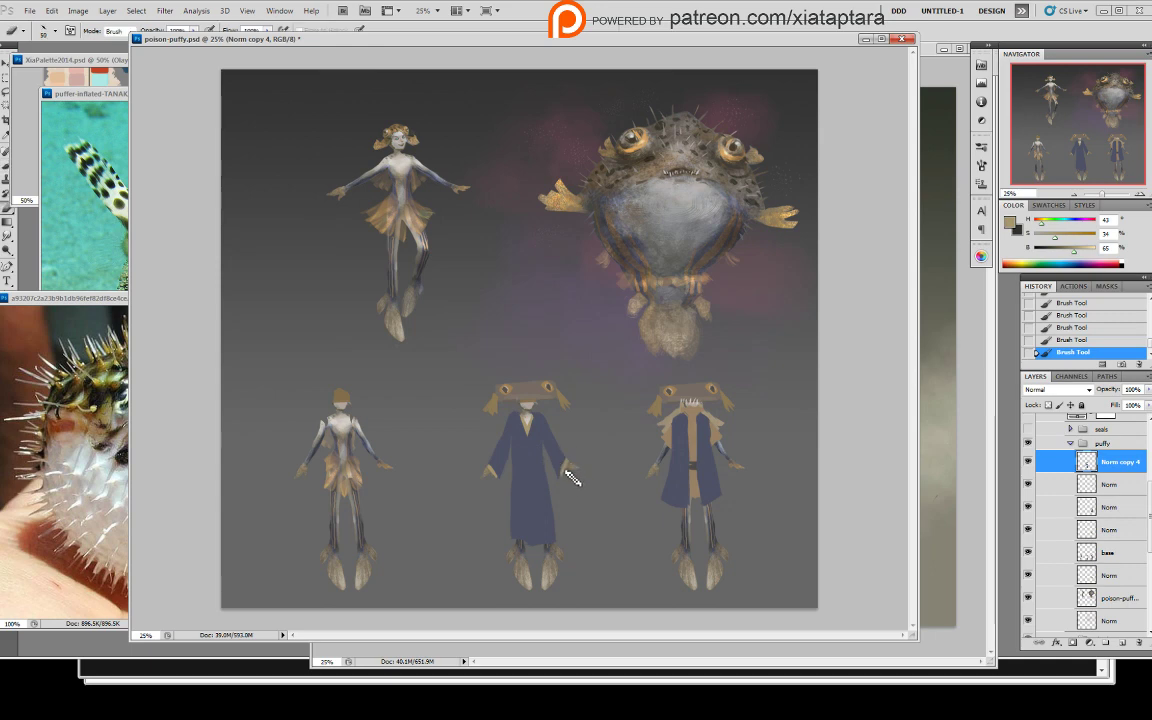
left_click_drag(566, 471, 567, 460)
key("b")
left_click(560, 462, "alt")
left_click_drag(568, 462, 565, 471)
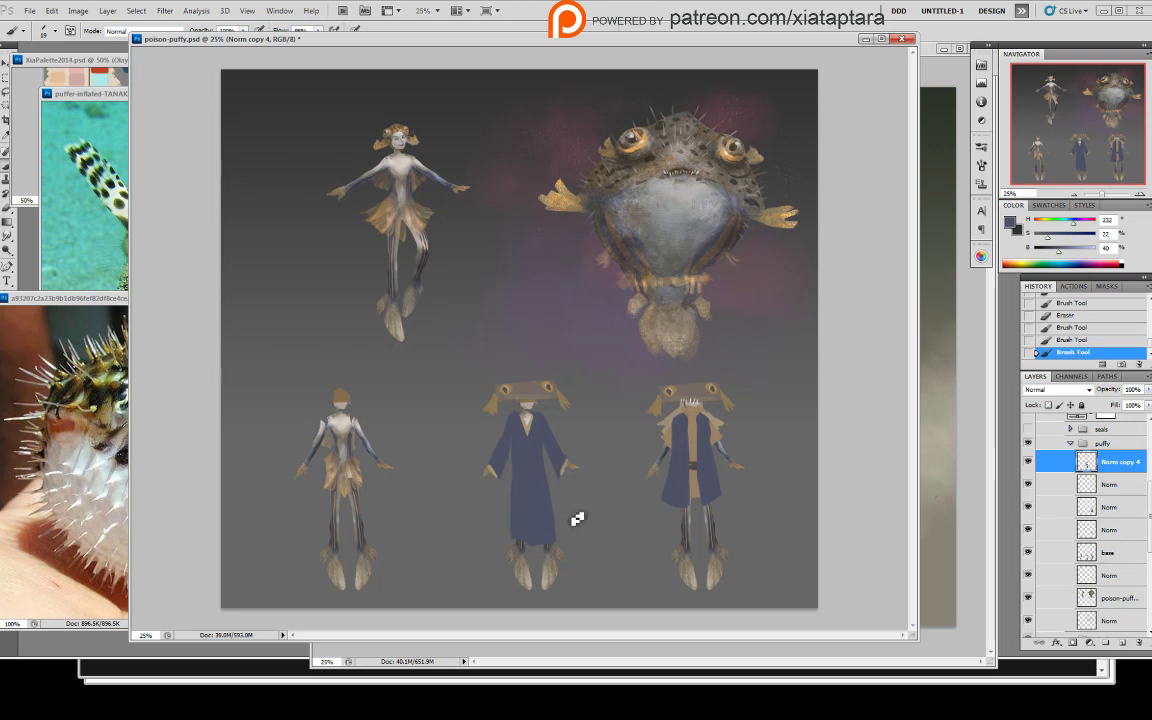
- Paint a tan trim along the robe's hem on the Norm layer beneath Norm copy 4, using the collar's colour
right_click(568, 500)
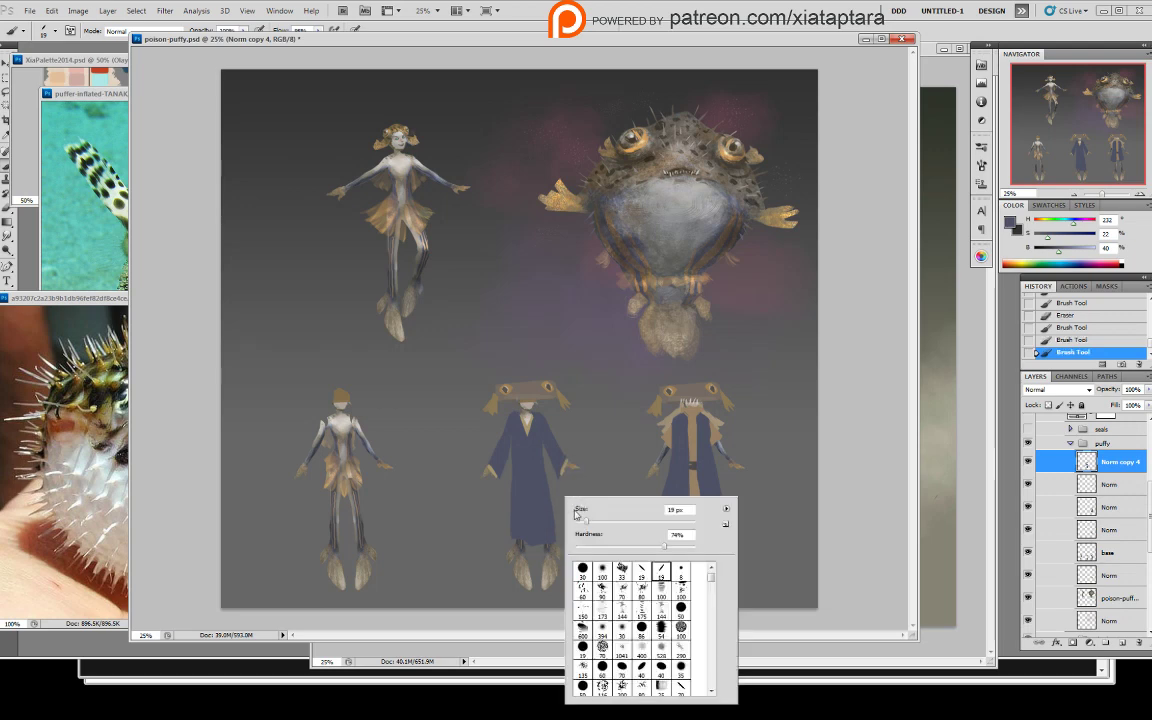
left_click(841, 371)
left_click(530, 422, "alt")
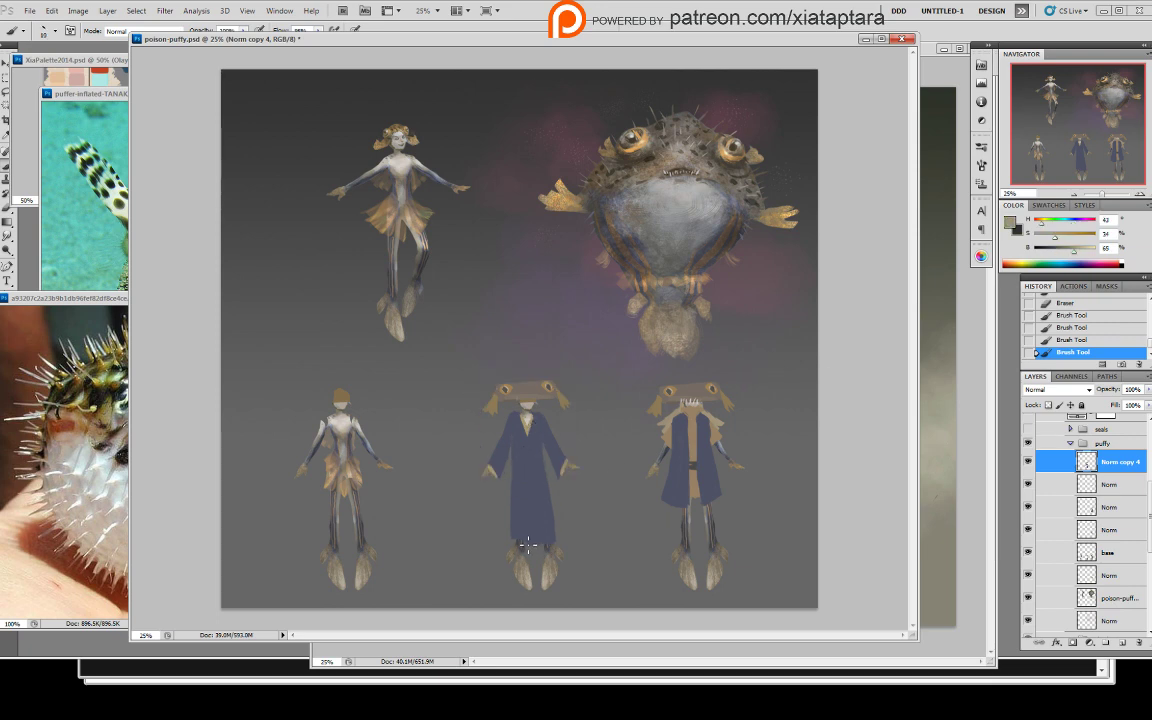
left_click(1115, 483)
right_click(558, 523)
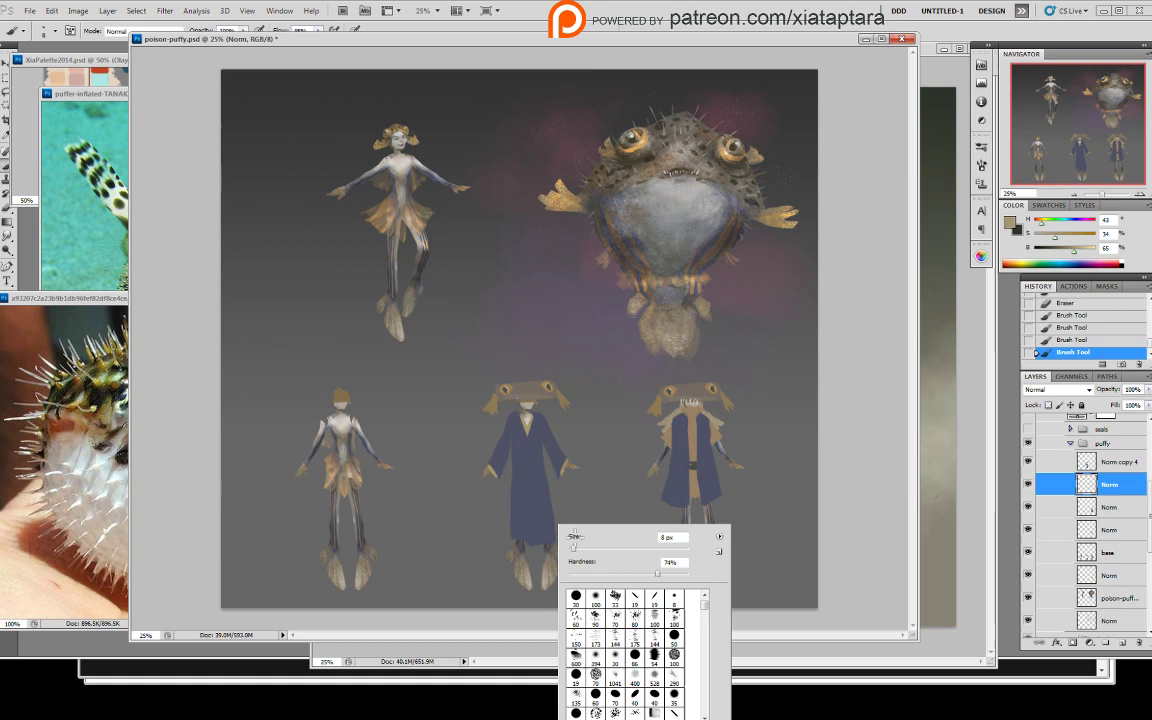
left_click(650, 602)
left_click(866, 485)
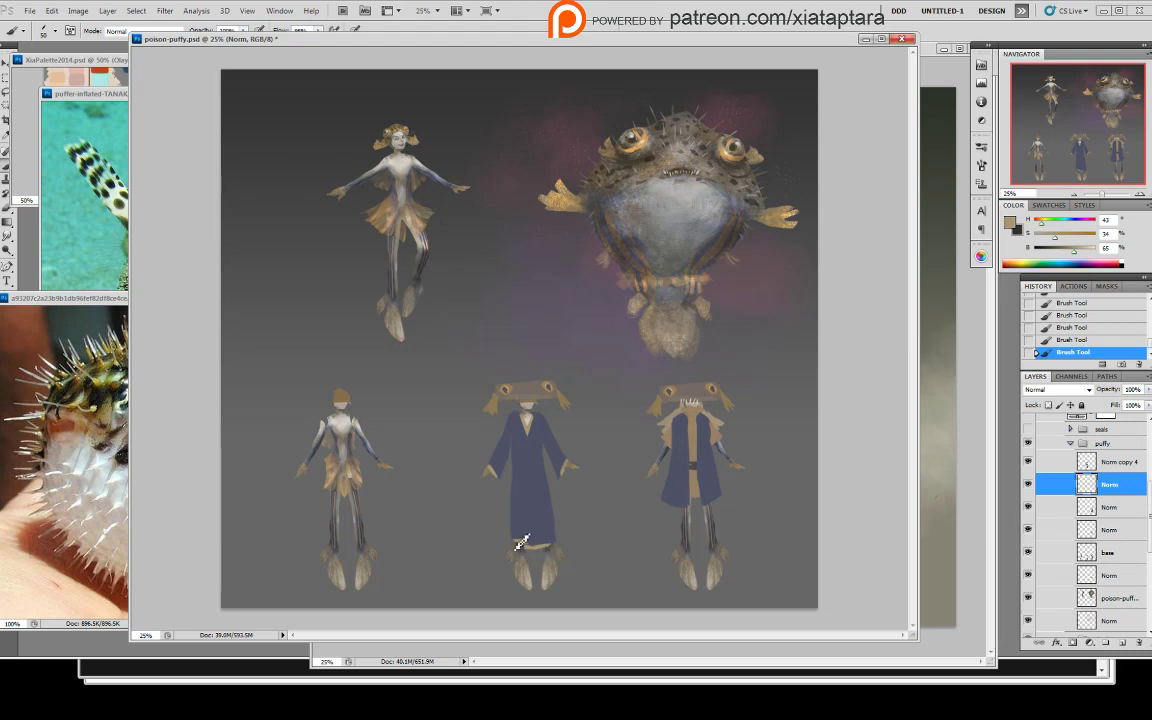
right_click(548, 555)
left_click(654, 605)
left_click(807, 441)
left_click(1045, 462)
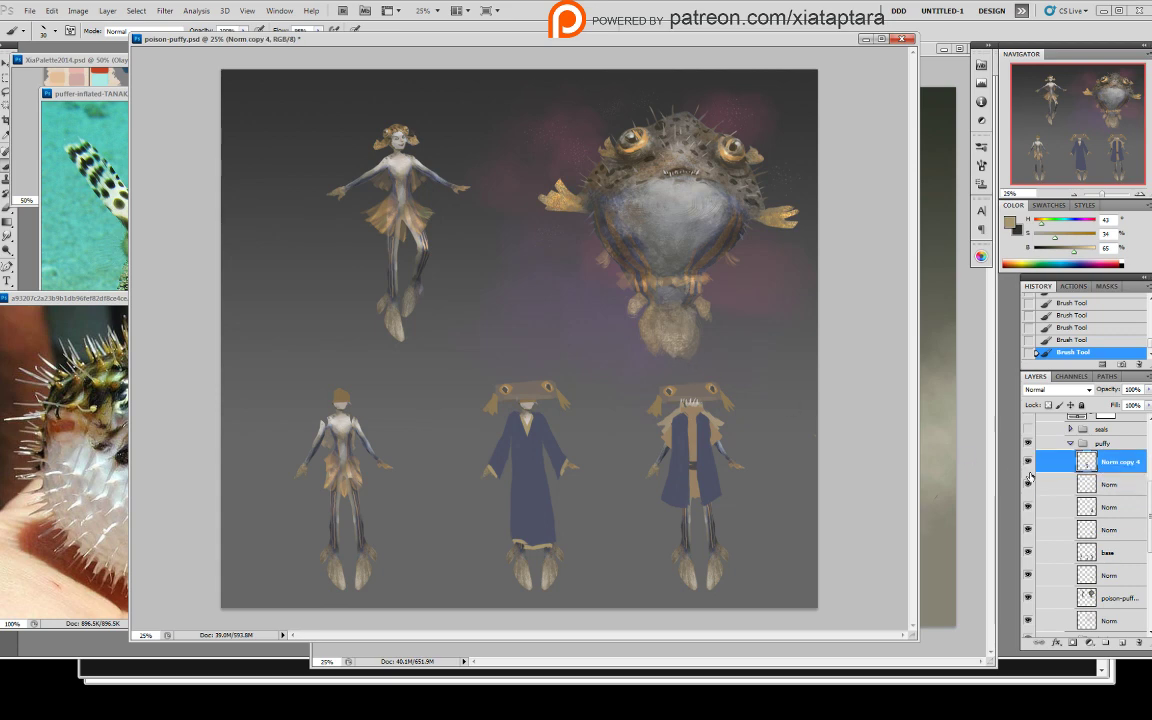
left_click(1029, 483)
left_click(1029, 483)
left_click_drag(1105, 489, 1107, 537)
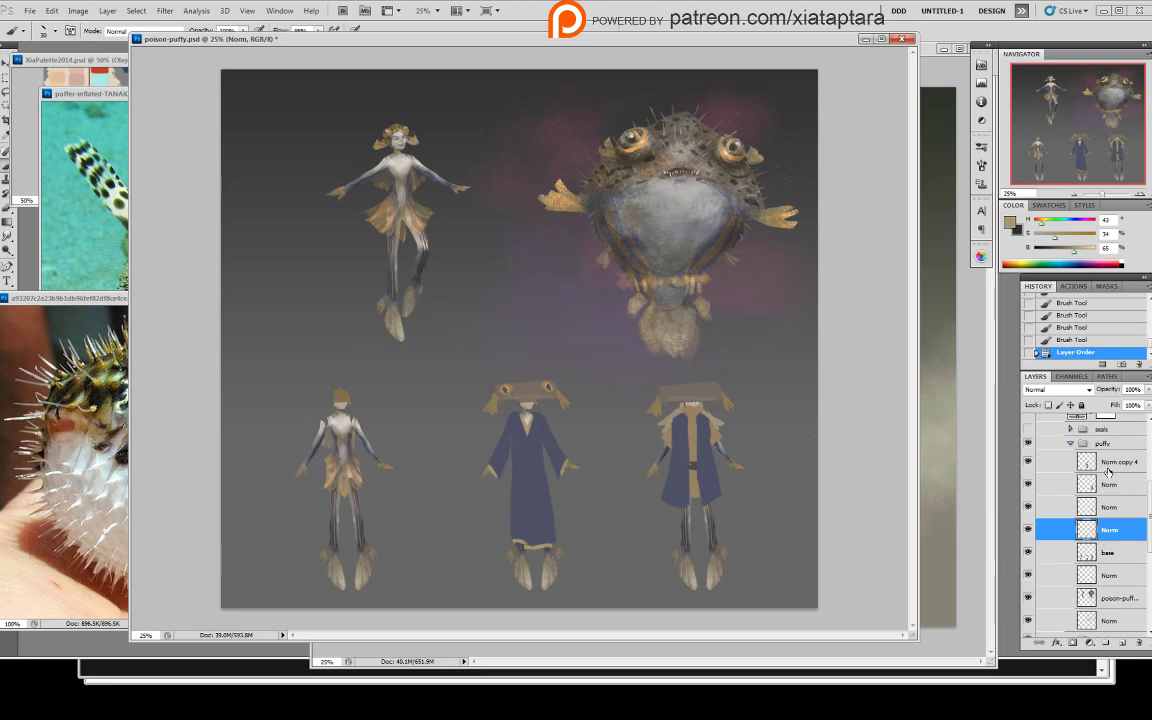
left_click(1108, 470)
- Toggle the visibility of Norm copy 4 and the Norm layer below it to check what each contains
left_click(1028, 462)
left_click(1028, 462)
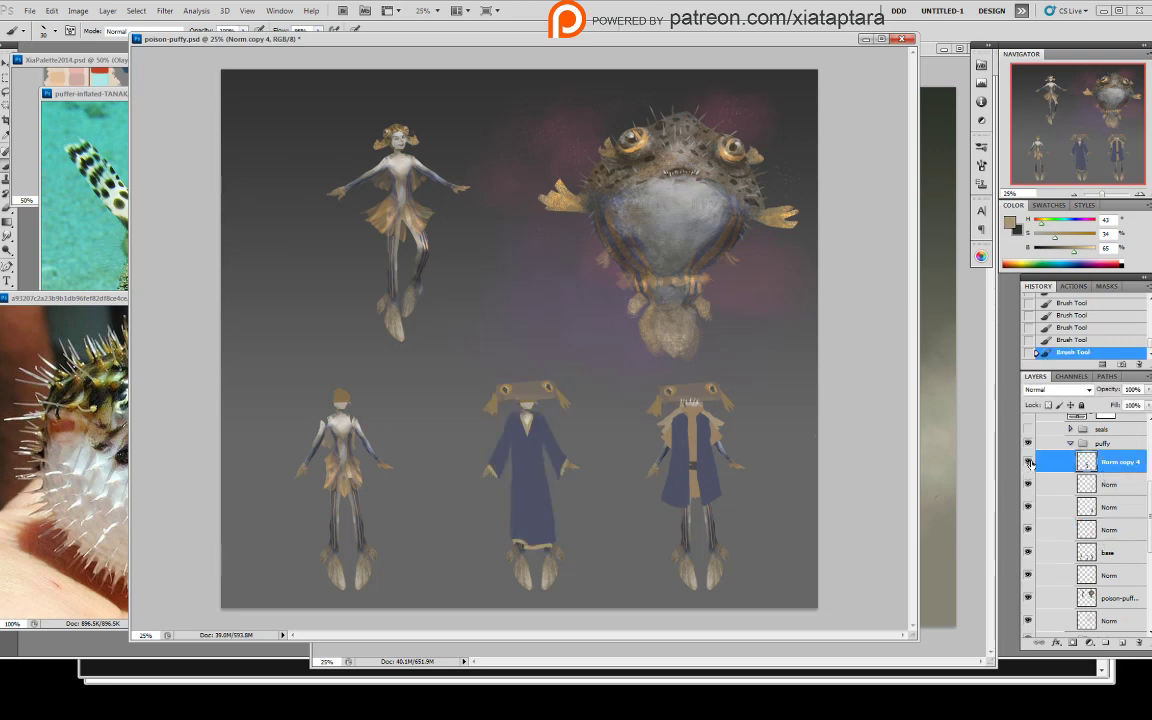
left_click(1028, 462)
left_click(1028, 462)
left_click(1028, 487)
left_click(1028, 487)
left_click(1028, 486)
- Lasso the middle figure's trim on the upper Norm layer, cut it, paste it above the lower Norm layer and align it with the robe
left_click(1088, 487)
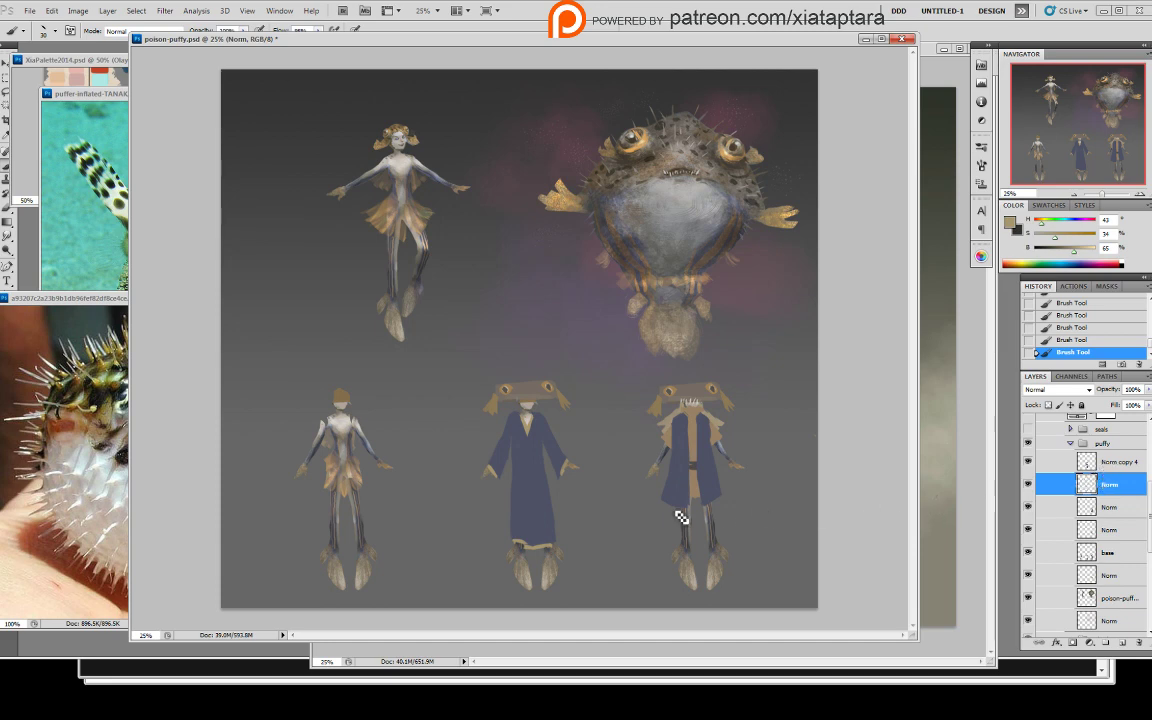
key("l")
mouse_move(530, 598)
left_mouse_down()
mouse_move(615, 390)
mouse_move(590, 578)
left_mouse_up()
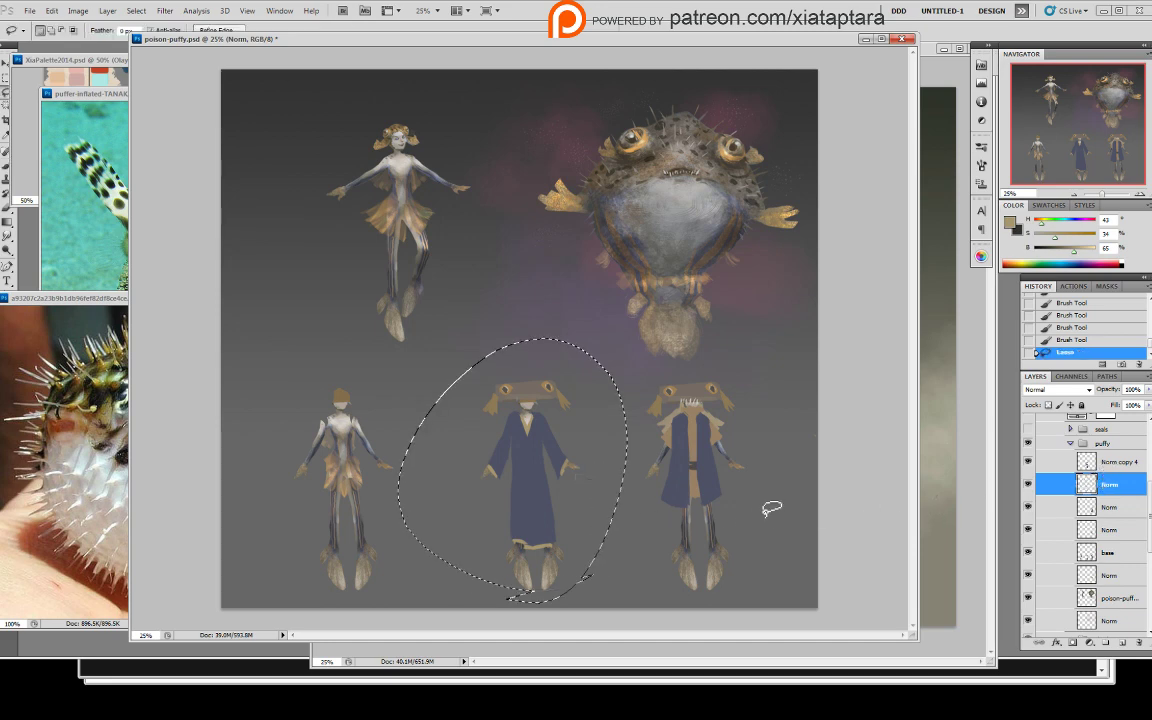
key("ctrl+x")
left_click(1122, 533)
key("ctrl+v")
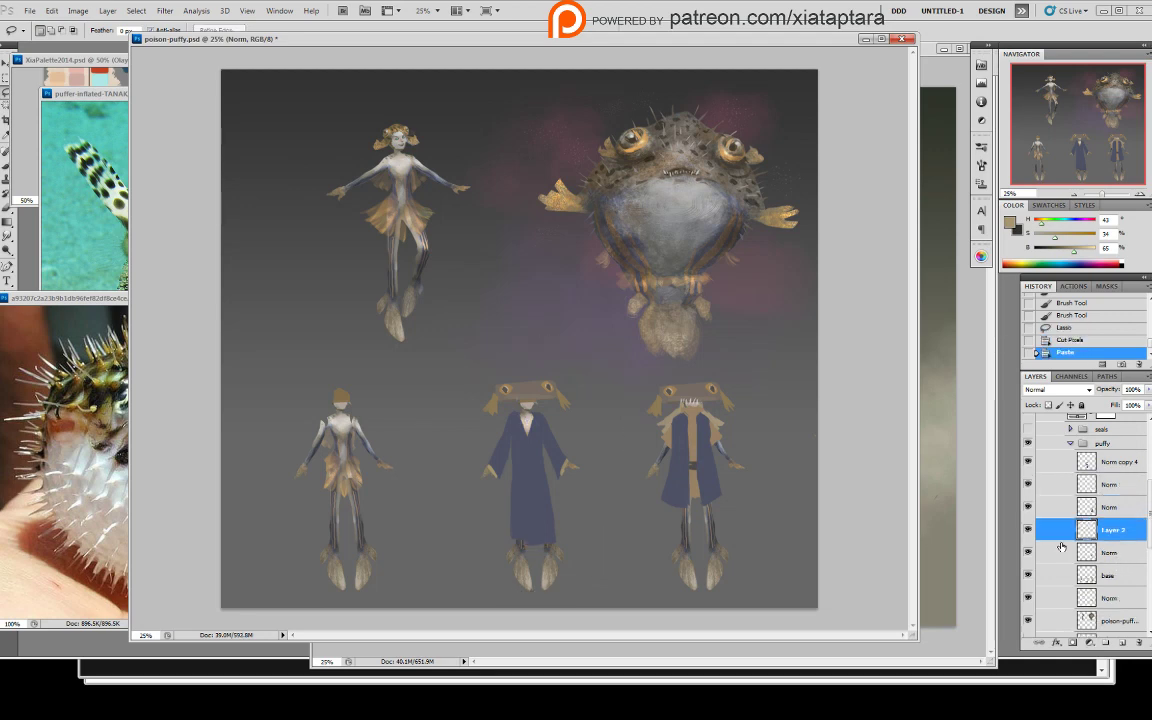
key("v")
left_click_drag(515, 296, 532, 442)
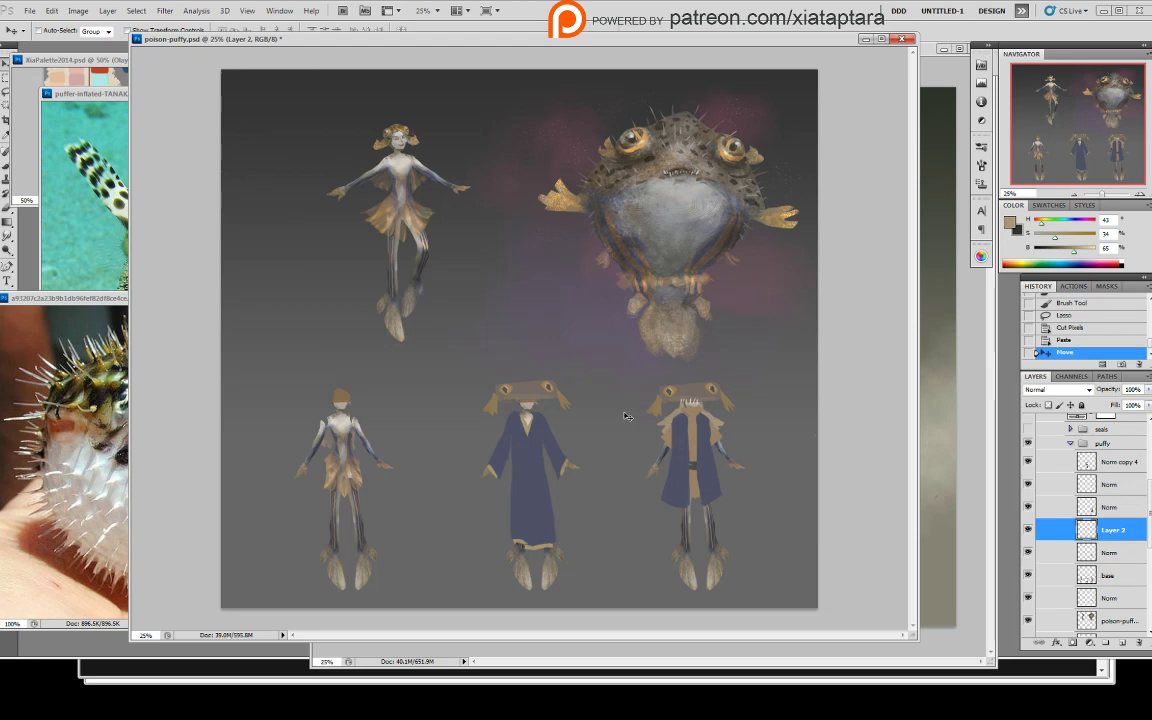
- Merge the pasted trim layer into the Norm layer below and check the merged layer by toggling its visibility
left_click(1028, 553)
key("ctrl+e")
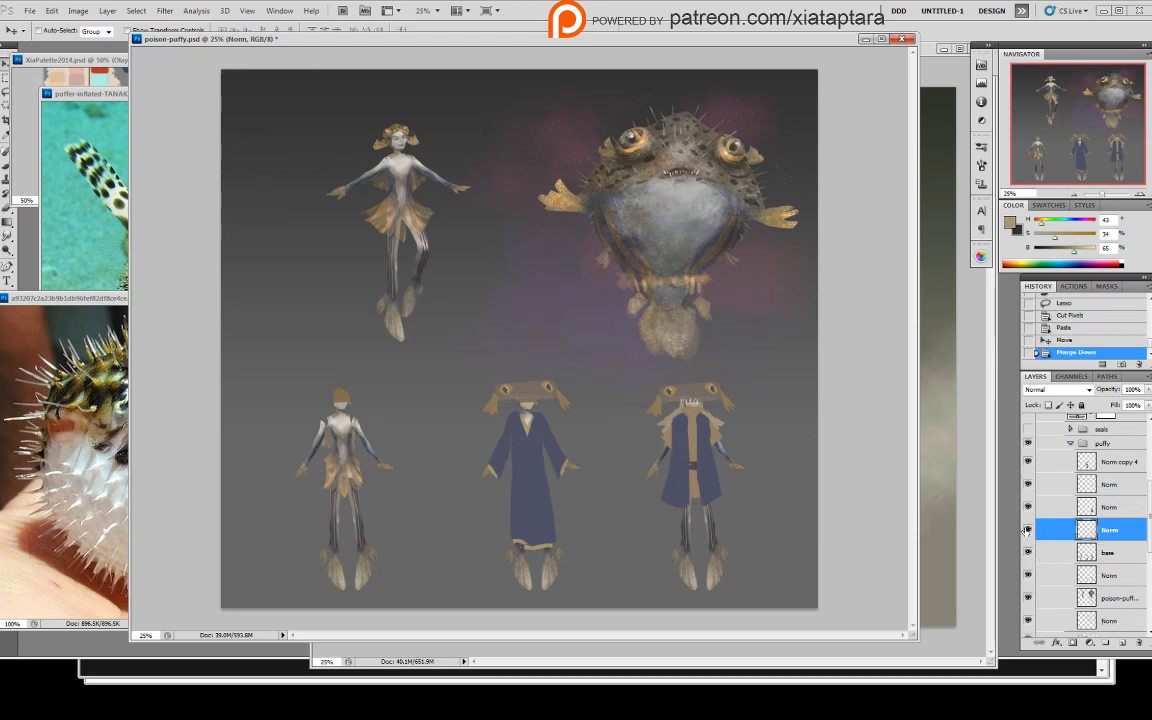
left_click(1028, 531)
left_click(1028, 531)
- Toggle the visibility of the top three puffy group layers to check which costume parts each holds
left_click(1107, 505)
left_click(1028, 507)
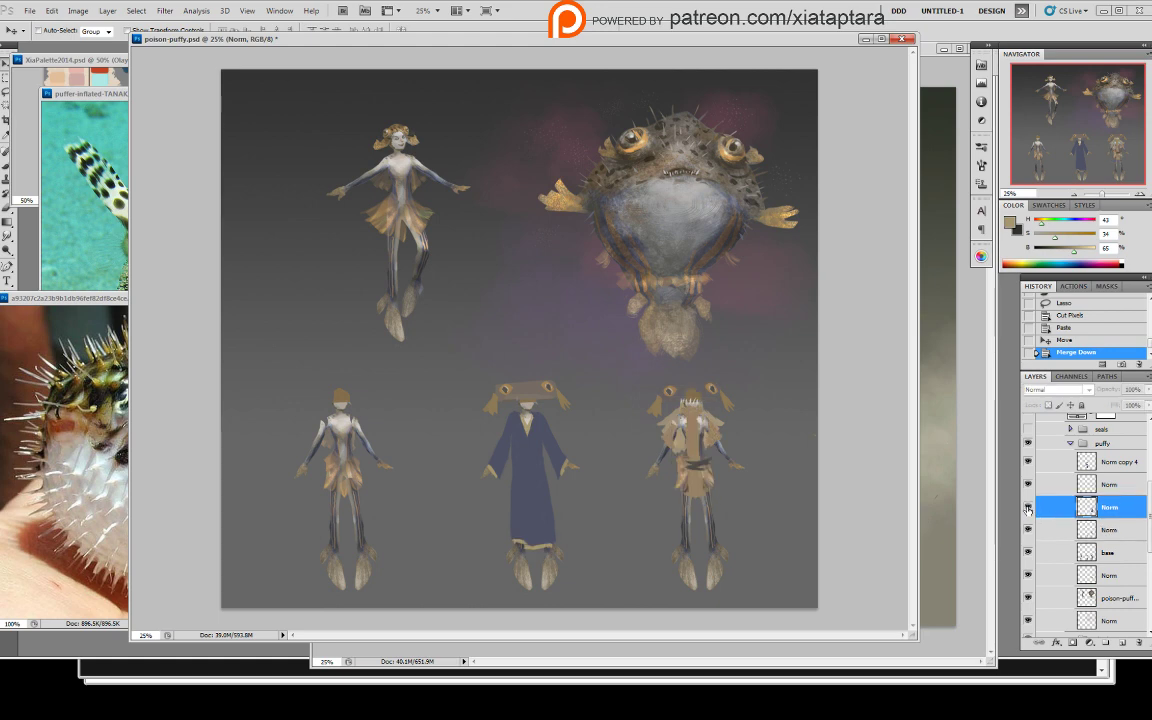
left_click(1028, 507)
left_click(1028, 485)
left_click(1028, 485)
left_click(1029, 462)
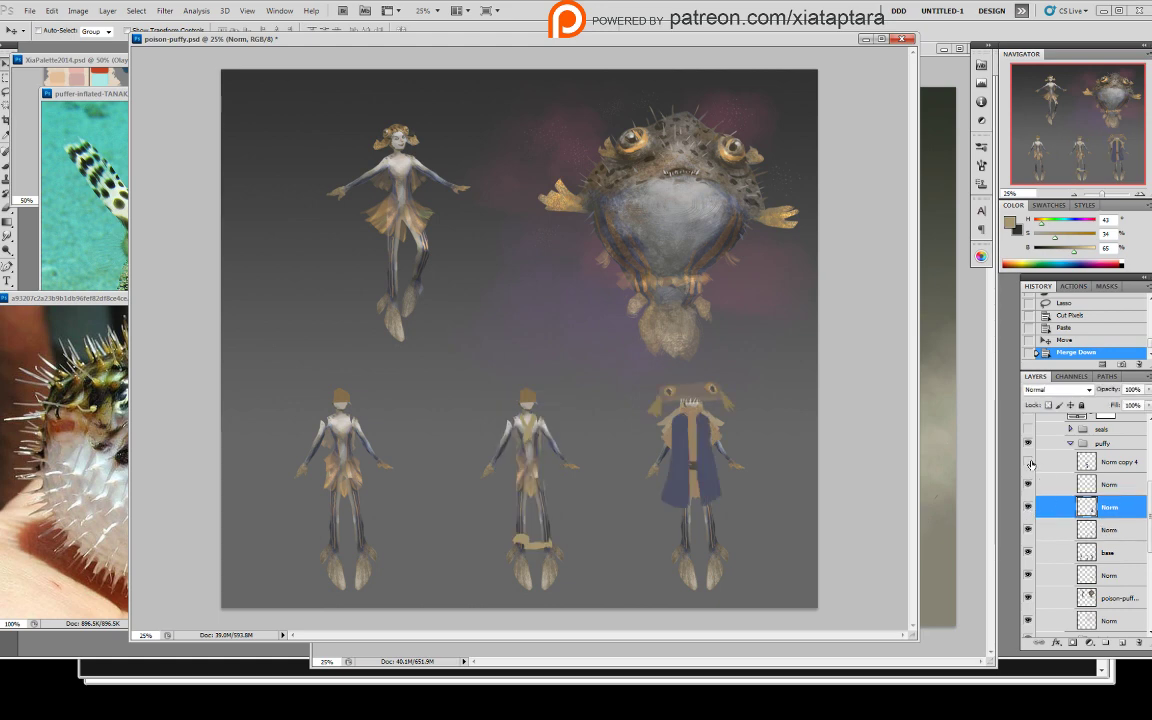
left_click(1029, 462)
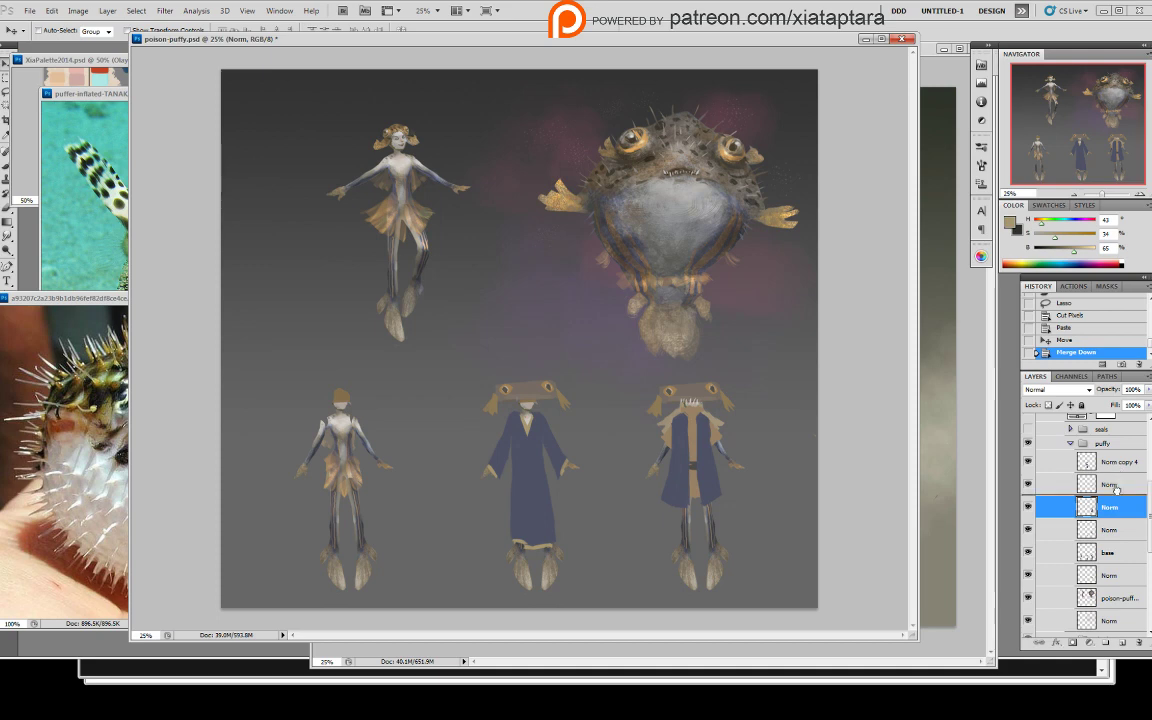
- Move Norm copy 4 below the top Norm layer and merge it down into the next Norm layer, checking visibility
left_click_drag(1088, 467, 1119, 497)
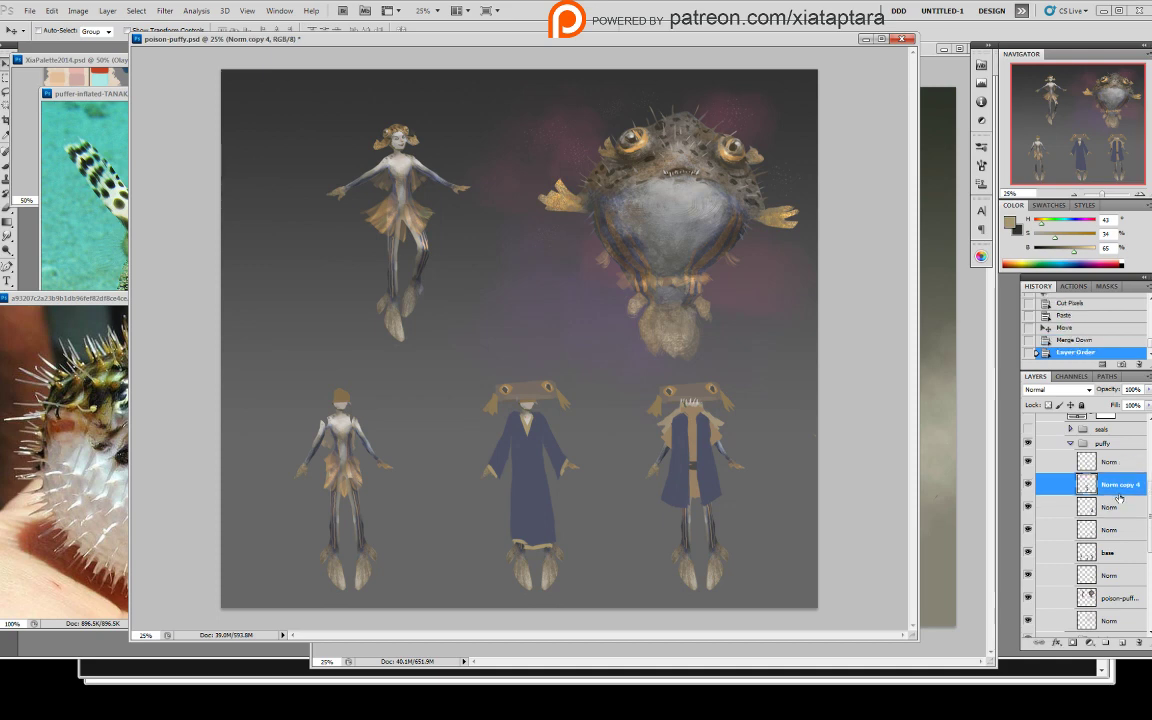
left_click(1029, 530)
left_click(1029, 530)
left_click(1029, 485)
left_click(1029, 486)
key("ctrl+e")
left_click(1029, 486)
left_click(1029, 486)
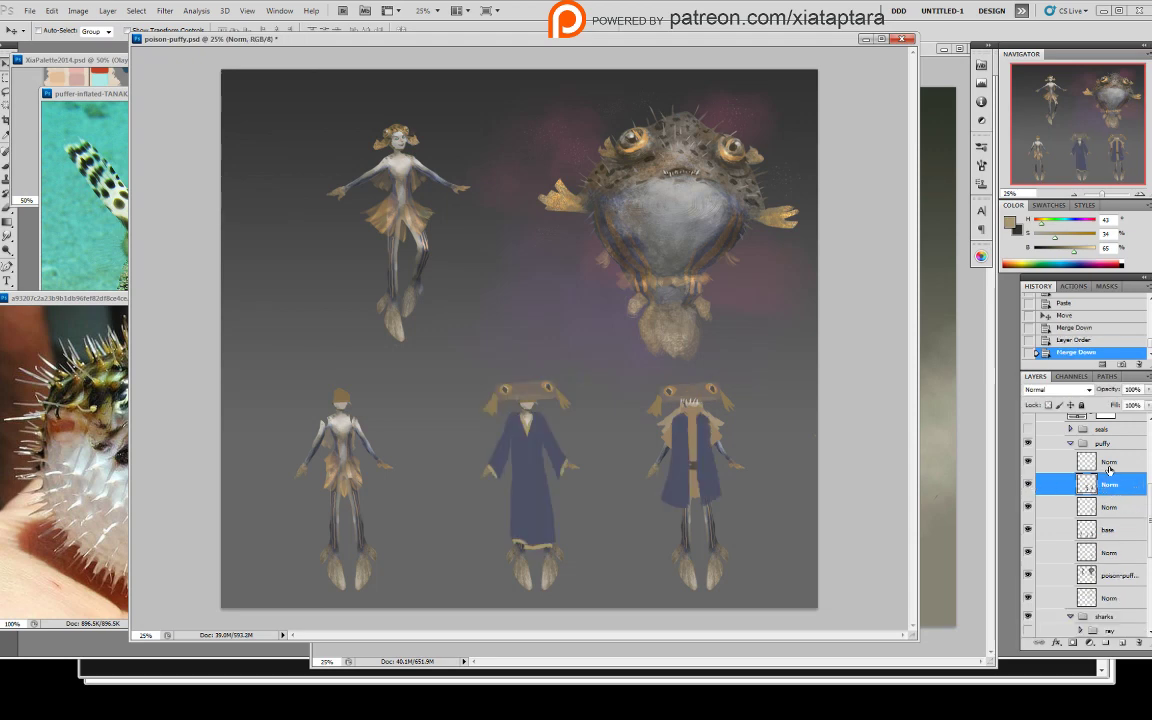
- On the top Norm layer, paint a rust-orange sash around the middle figure's waist and thin matching stripes down the robe's skirt and hem
left_click(1106, 467)
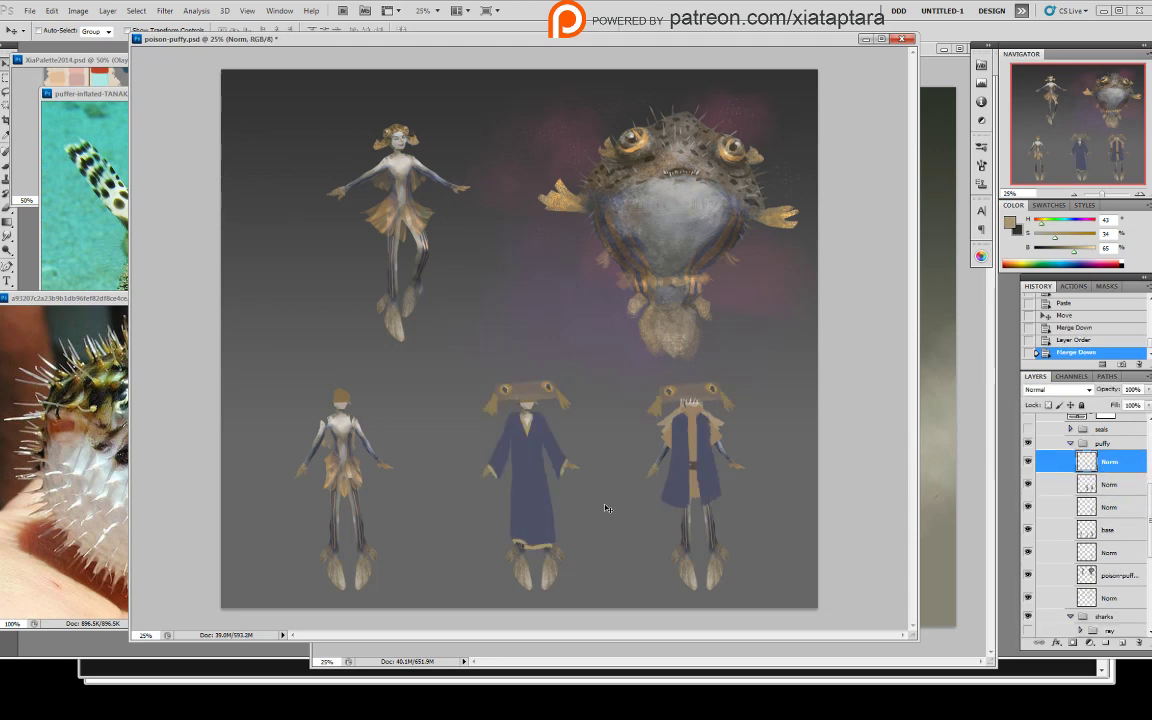
key("b")
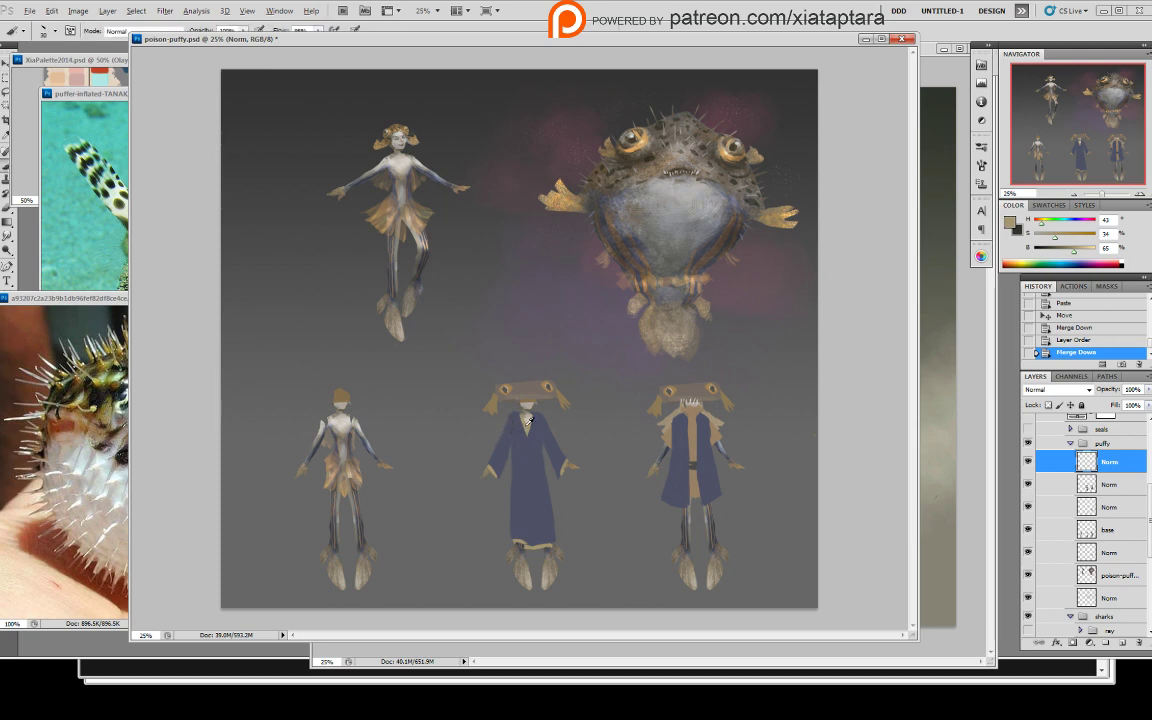
left_click(531, 424, "alt")
left_click_drag(1052, 236, 1066, 238)
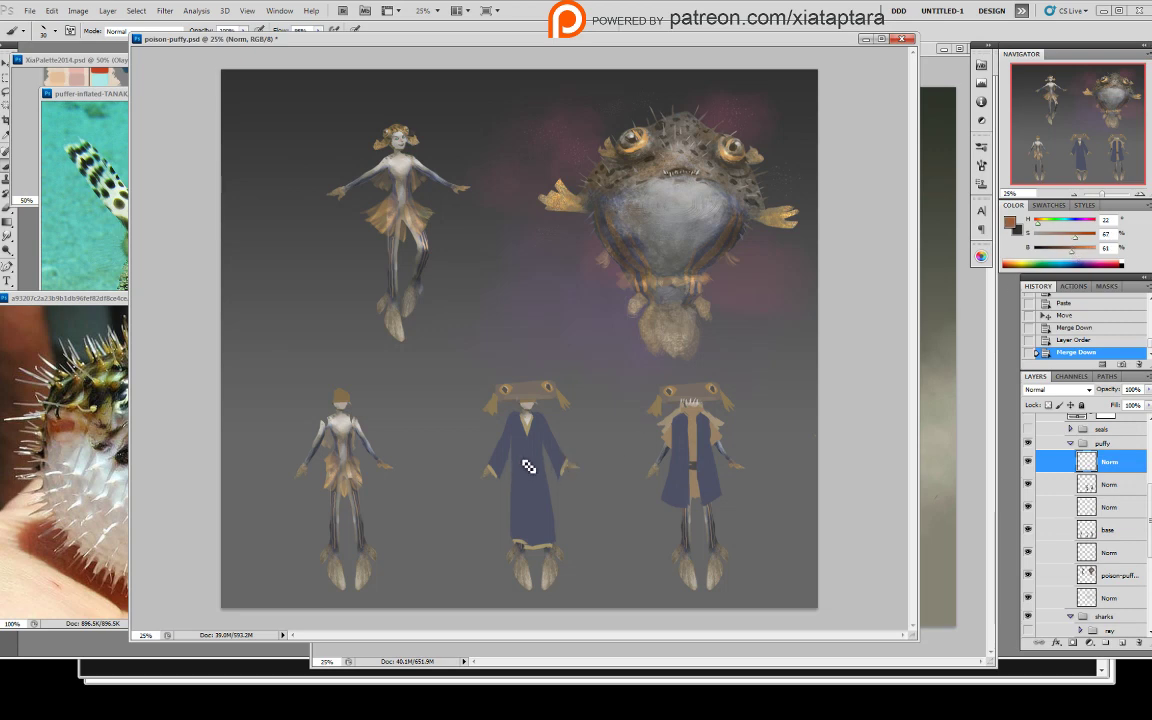
key("bracketright")
mouse_move(514, 452)
left_mouse_down()
mouse_move(533, 454)
mouse_move(521, 459)
left_mouse_up()
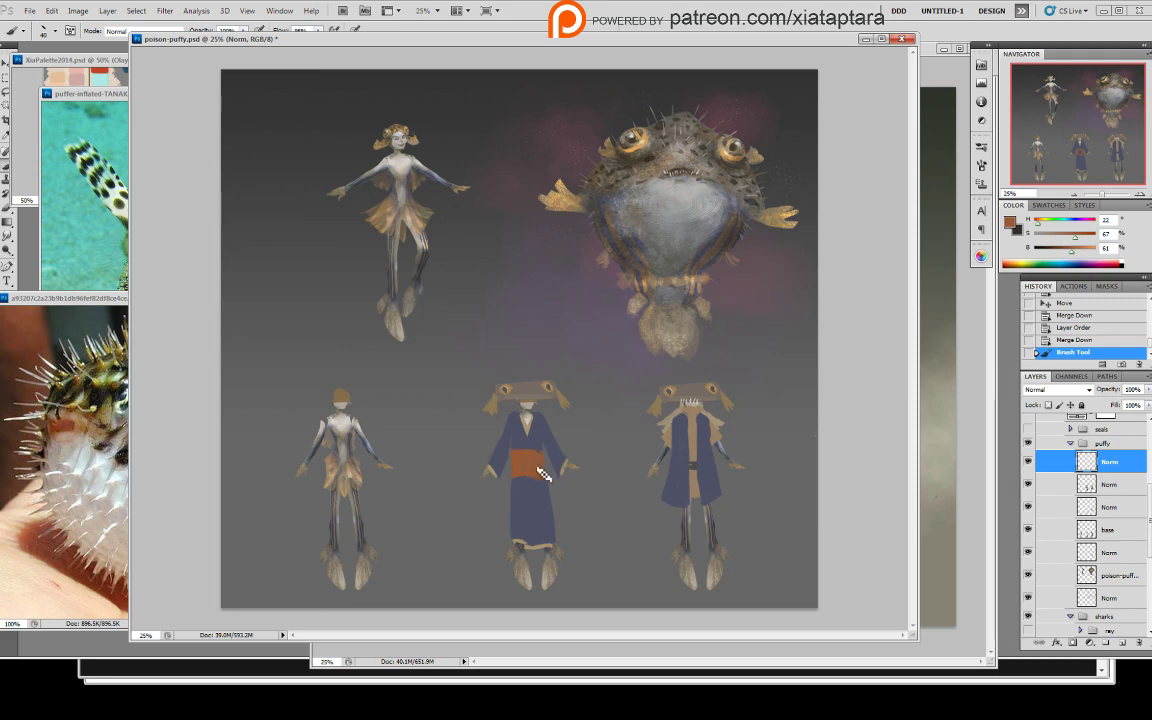
mouse_move(537, 455)
left_mouse_down()
mouse_move(518, 478)
mouse_move(550, 483)
mouse_move(542, 497)
mouse_move(525, 493)
mouse_move(524, 547)
left_mouse_up()
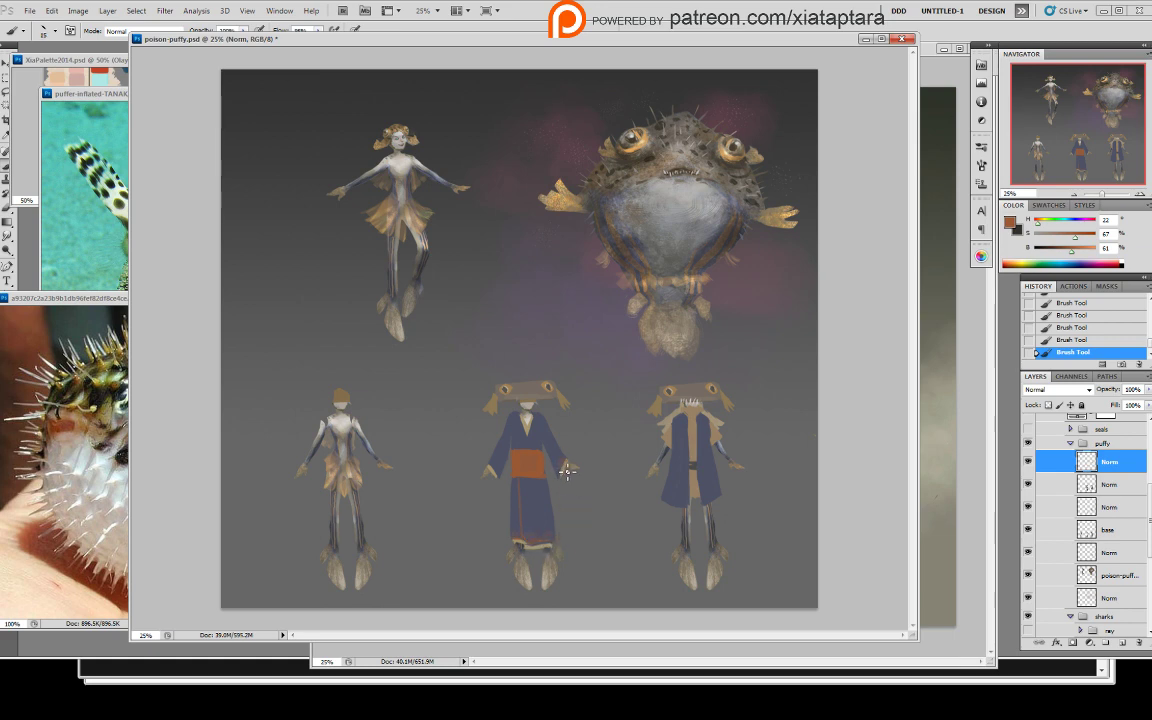
- Erase the excess blue around the middle figure's waist on the second Norm layer
left_click(1113, 490)
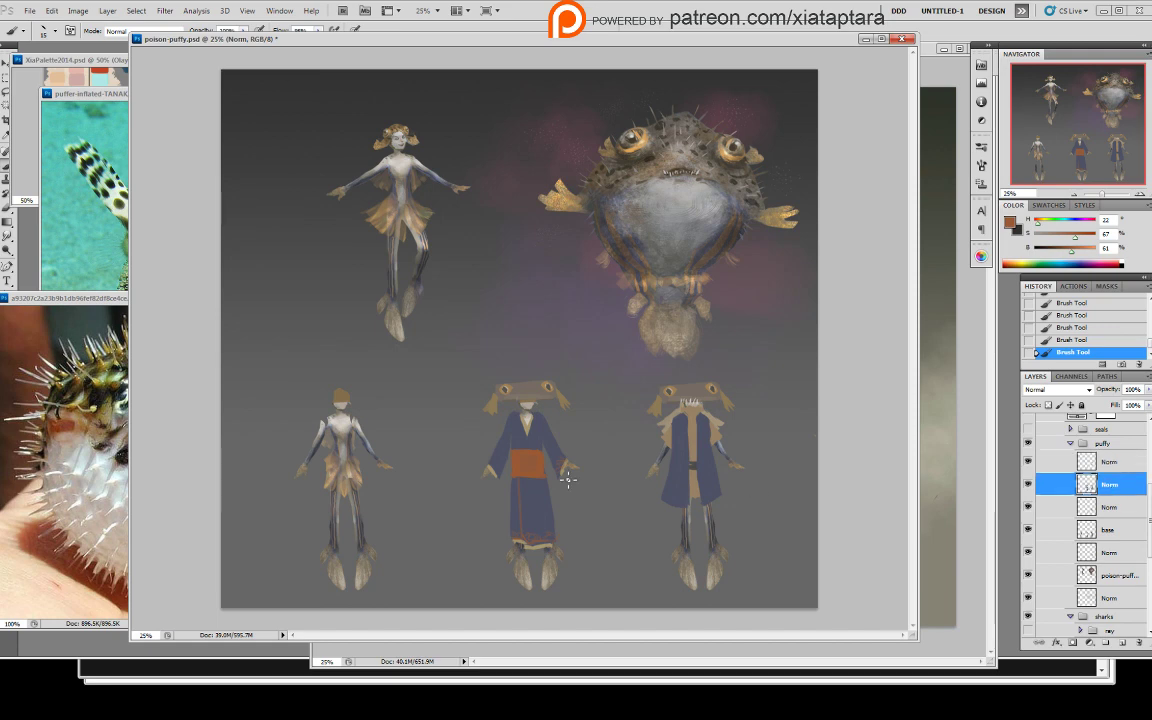
key("e")
mouse_move(544, 455)
left_mouse_down()
mouse_move(546, 473)
mouse_move(513, 471)
left_mouse_up()
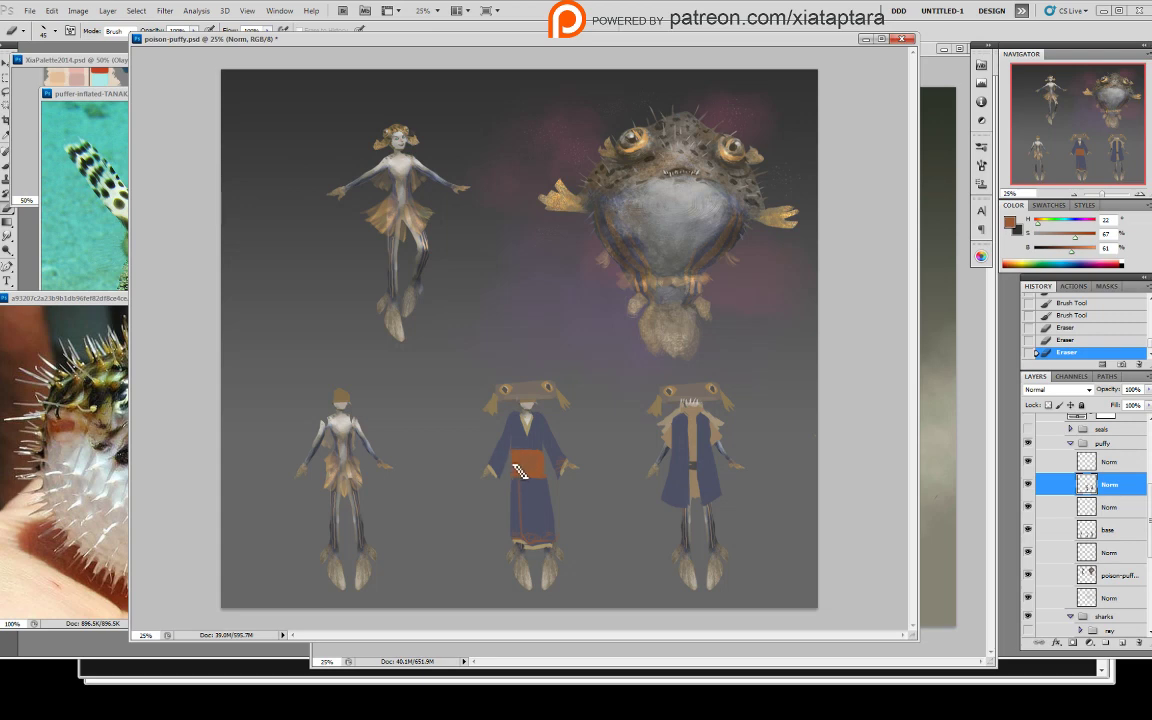
- Back on the top Norm layer, extend the sash upward in orange and erase the excess along its top and side edges
left_click(1047, 455)
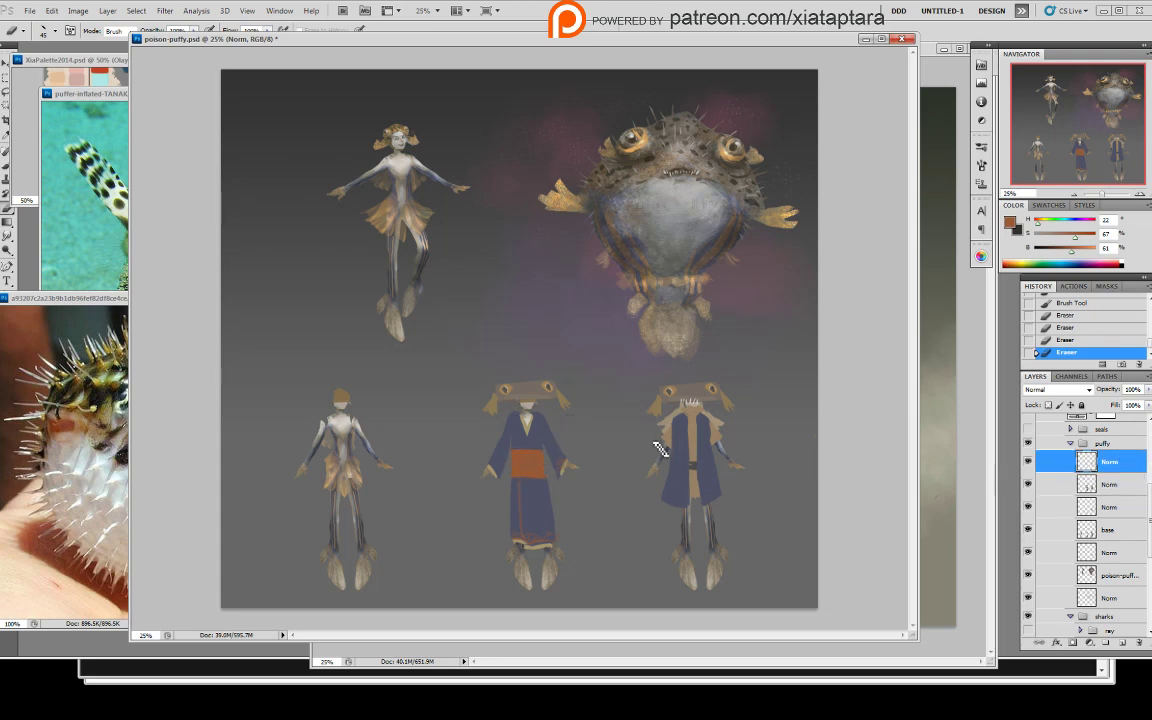
key("b")
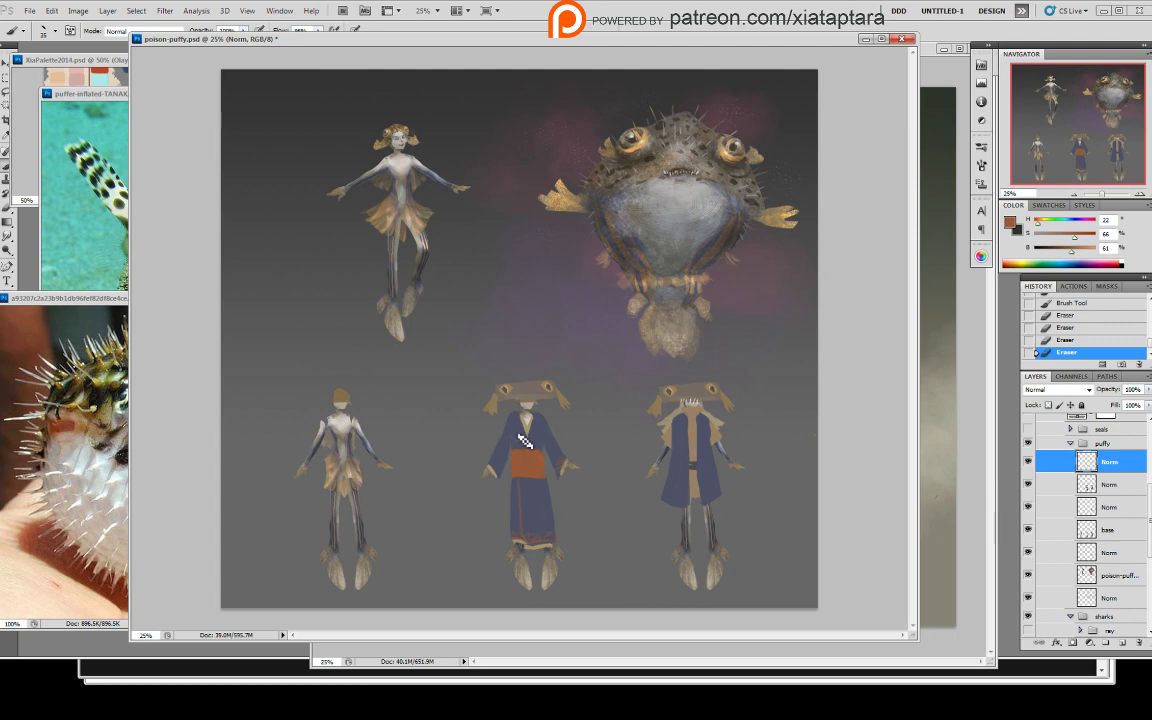
left_click_drag(521, 457, 548, 451)
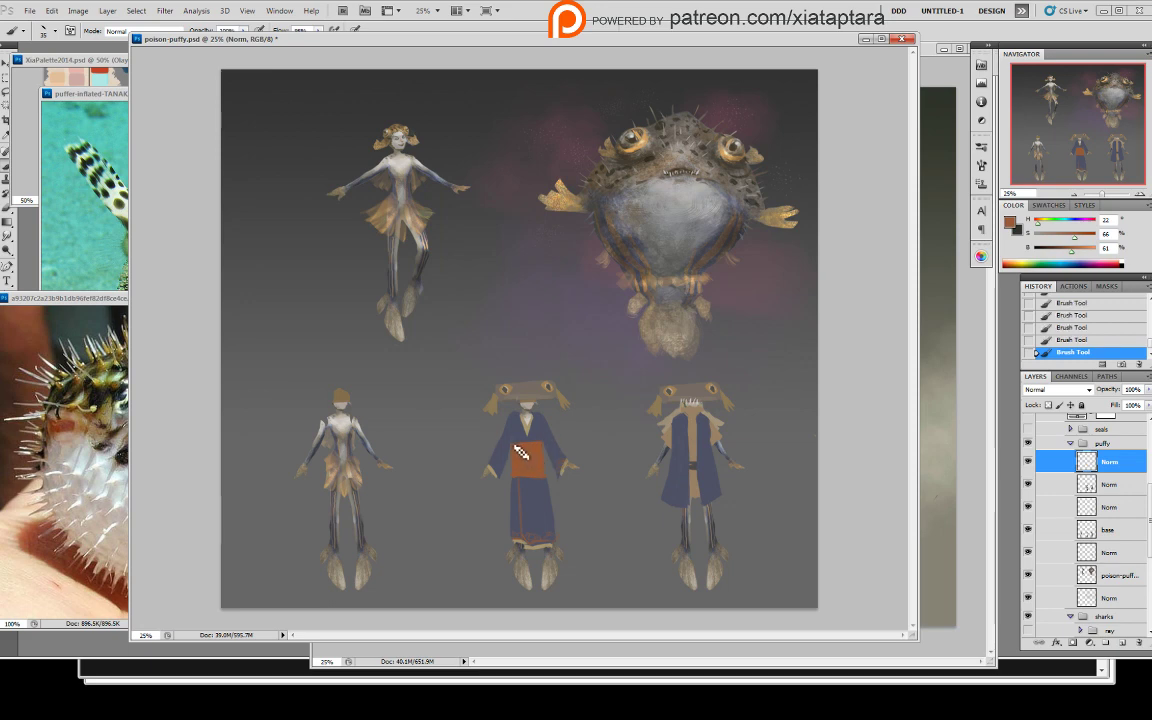
key("e")
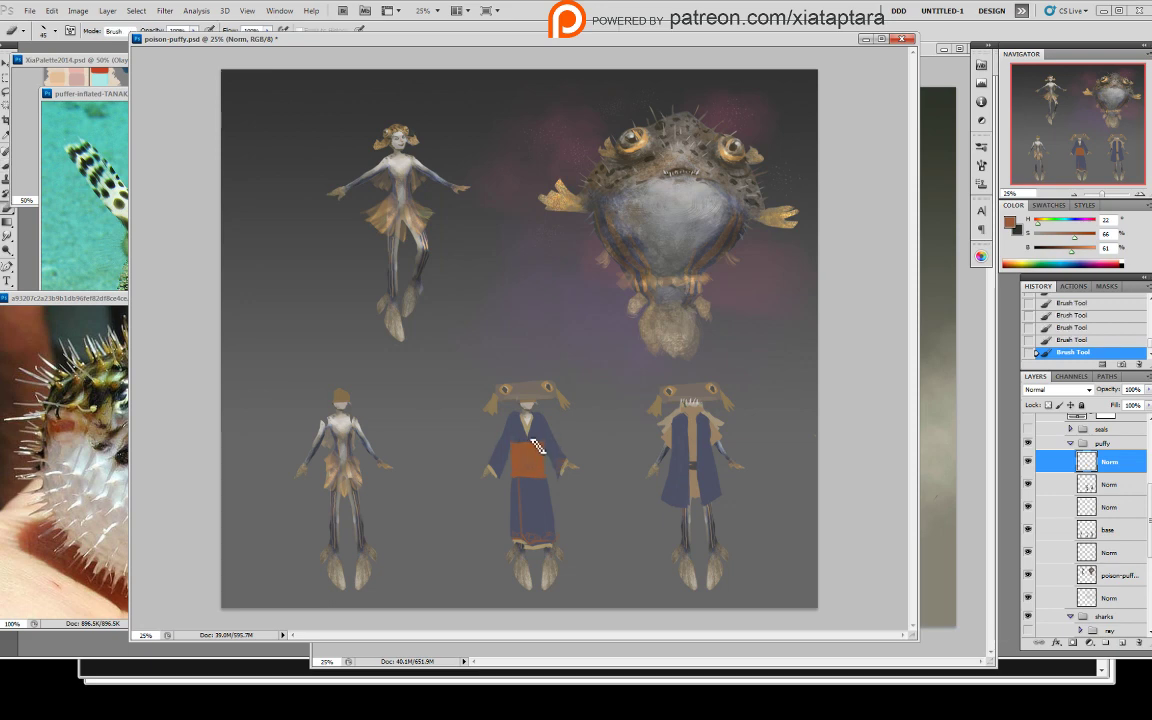
left_click_drag(542, 440, 544, 448)
mouse_move(540, 441)
left_mouse_down()
mouse_move(525, 442)
mouse_move(543, 477)
left_mouse_up()
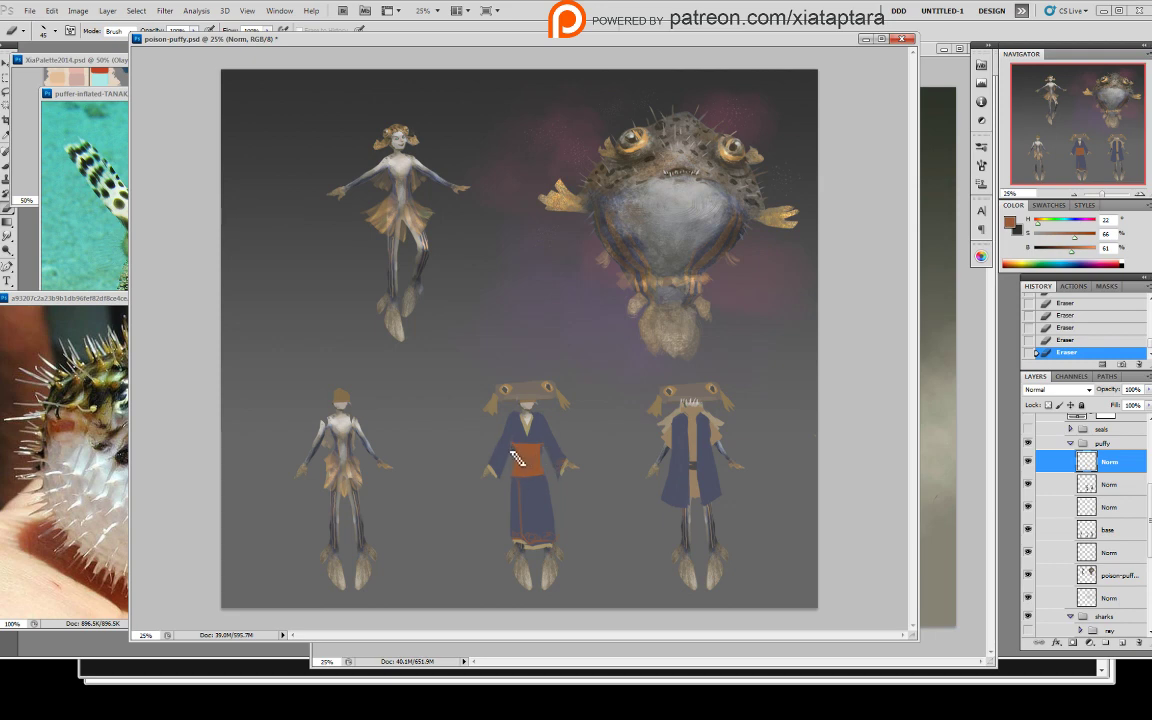
- Trim the blue robe beside the sash on the second Norm layer with a smaller eraser of 30 px
left_click(1106, 488)
key("bracketleft")
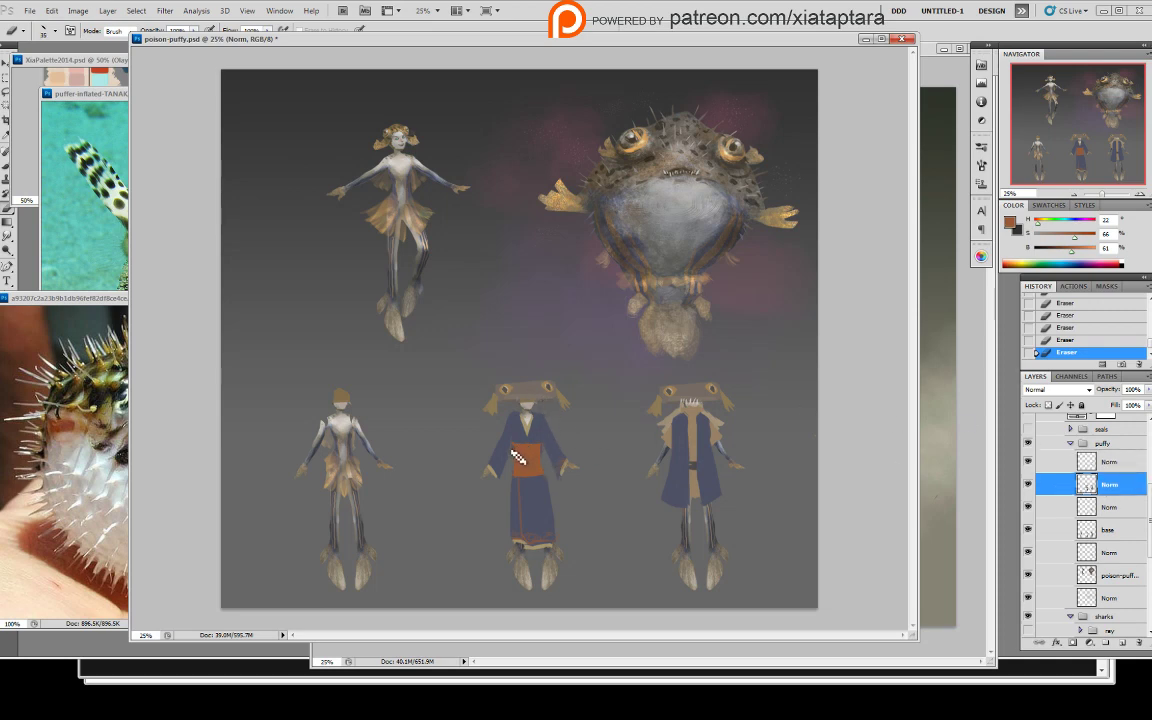
key("bracketleft")
key("alt+bracketleft")
key("alt+bracketleft")
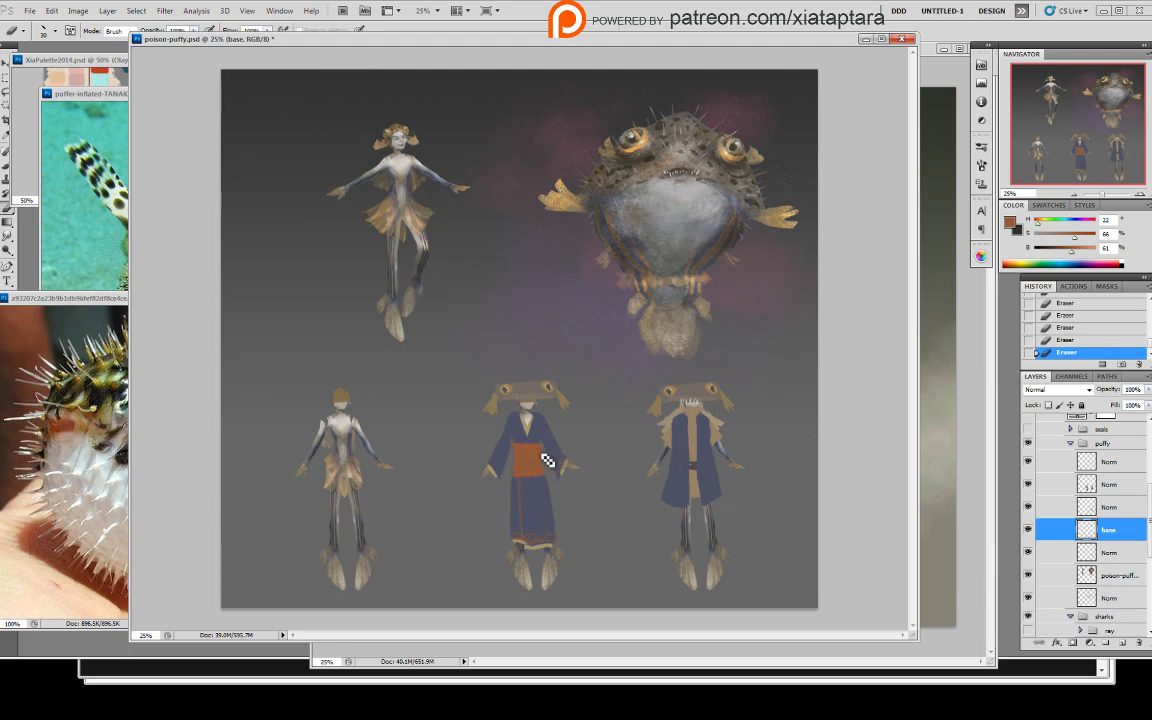
- Sample the sash's orange and repaint its body on the top Norm layer to even out its shape
left_click(1112, 485)
left_click(1095, 461)
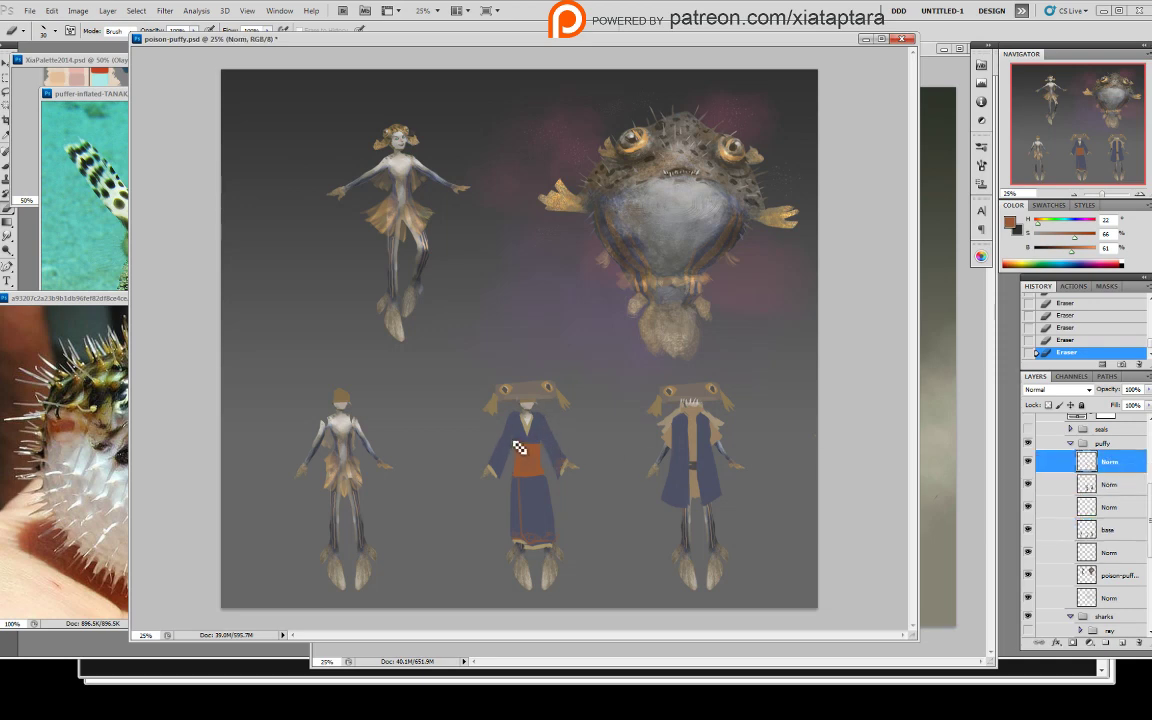
key("b")
left_click(520, 456, "alt")
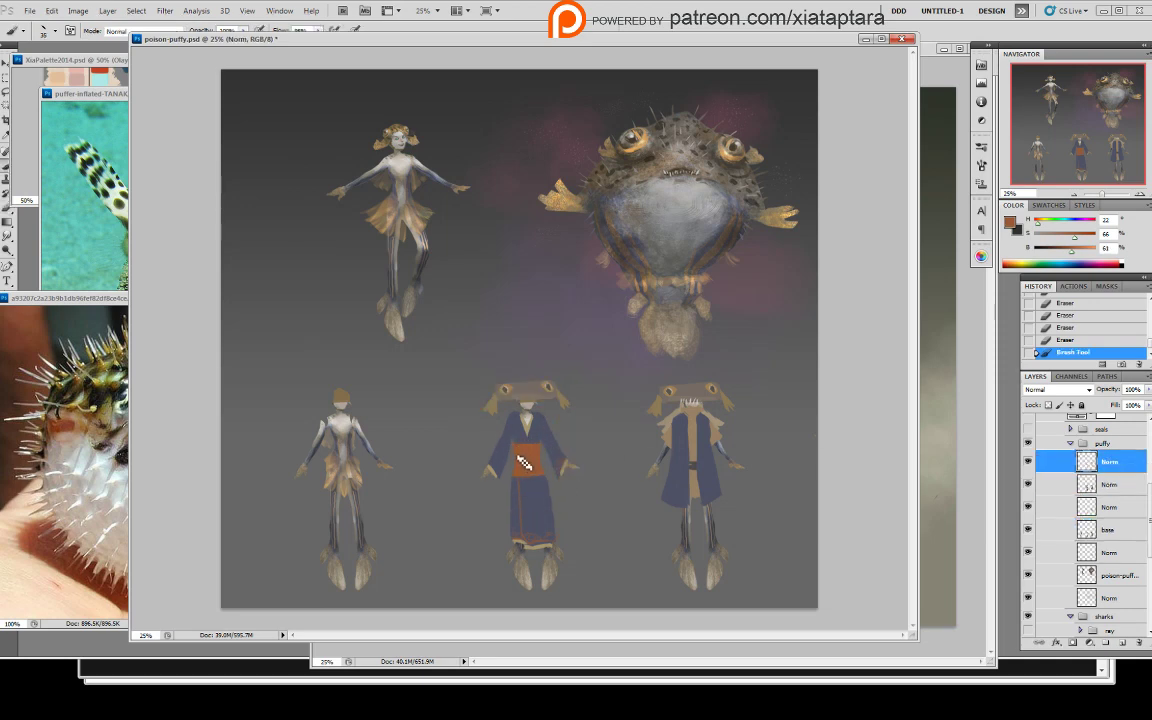
left_click_drag(520, 456, 540, 470)
mouse_move(528, 450)
left_mouse_down()
mouse_move(547, 467)
mouse_move(518, 480)
mouse_move(545, 478)
left_mouse_up()
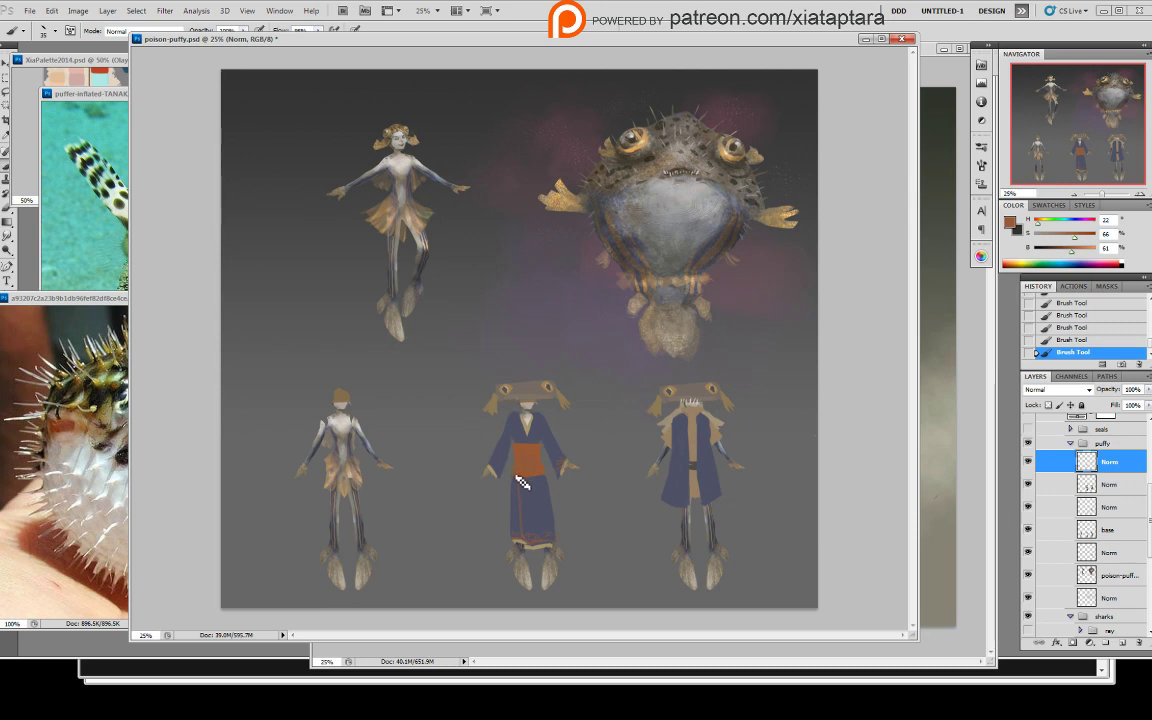
- Erase the sash's lower edge to shape it, and touch up its corner and side with small orange strokes
key("e")
mouse_move(528, 468)
left_mouse_down()
mouse_move(517, 480)
mouse_move(546, 476)
left_mouse_up()
left_click_drag(546, 469, 549, 475)
key("b")
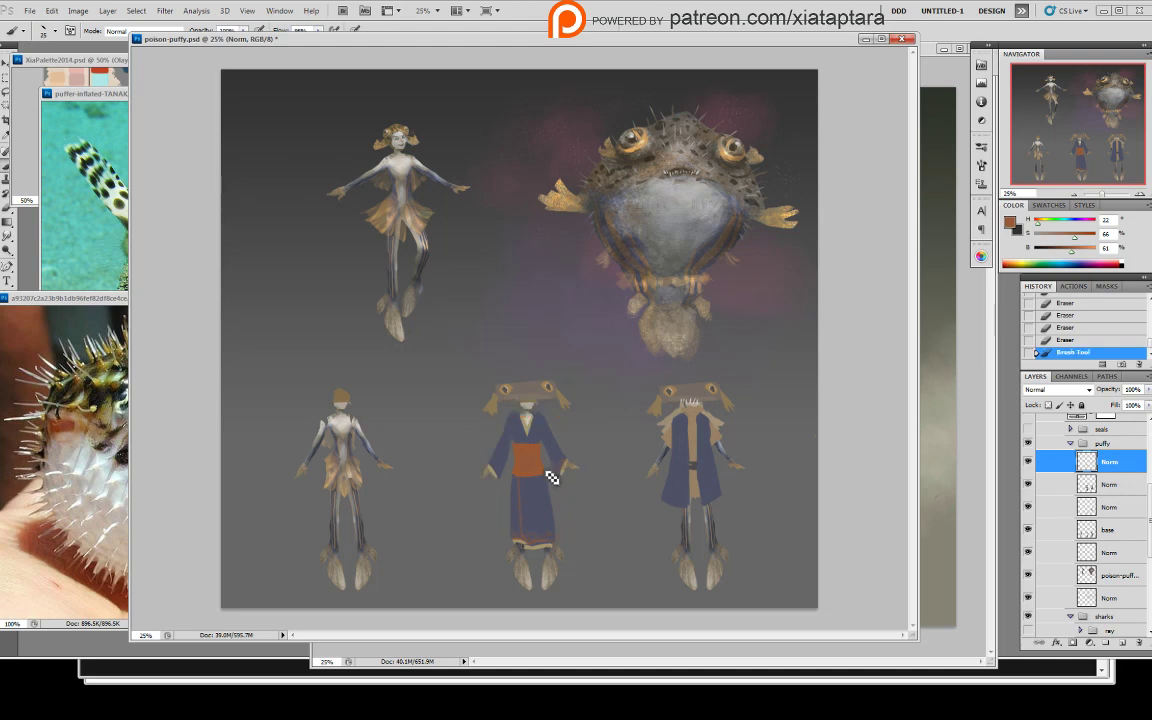
left_click(548, 475)
left_click(547, 473)
left_click(545, 470)
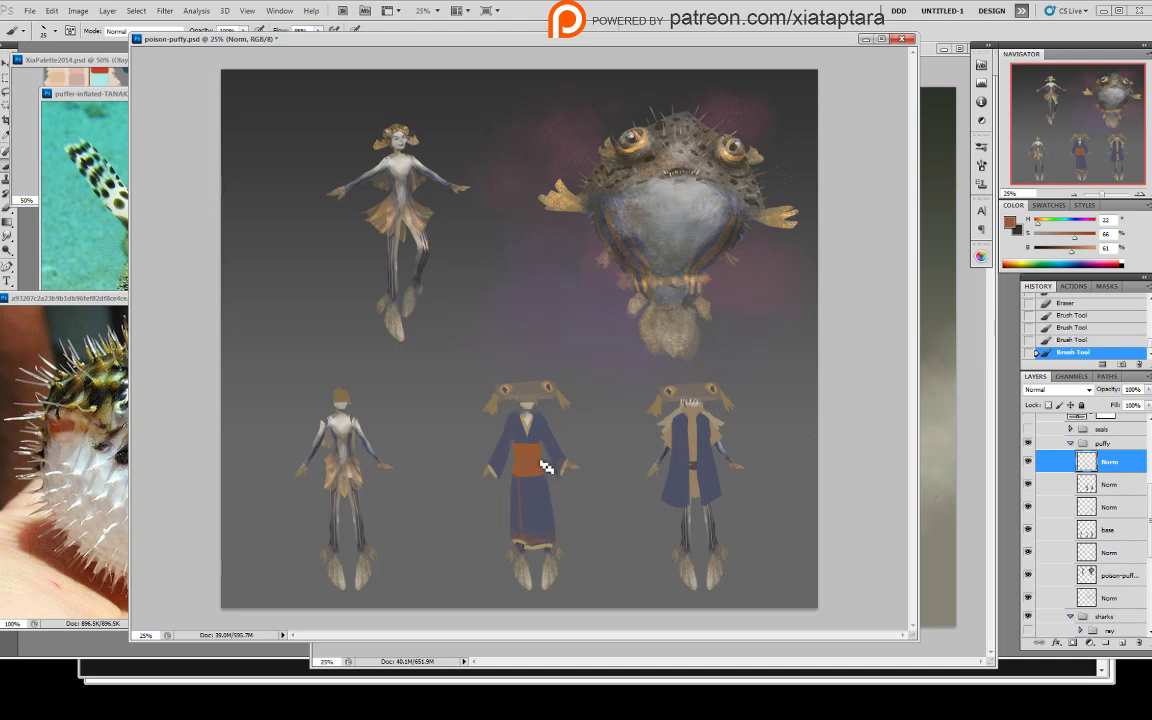
left_click_drag(545, 465, 520, 465)
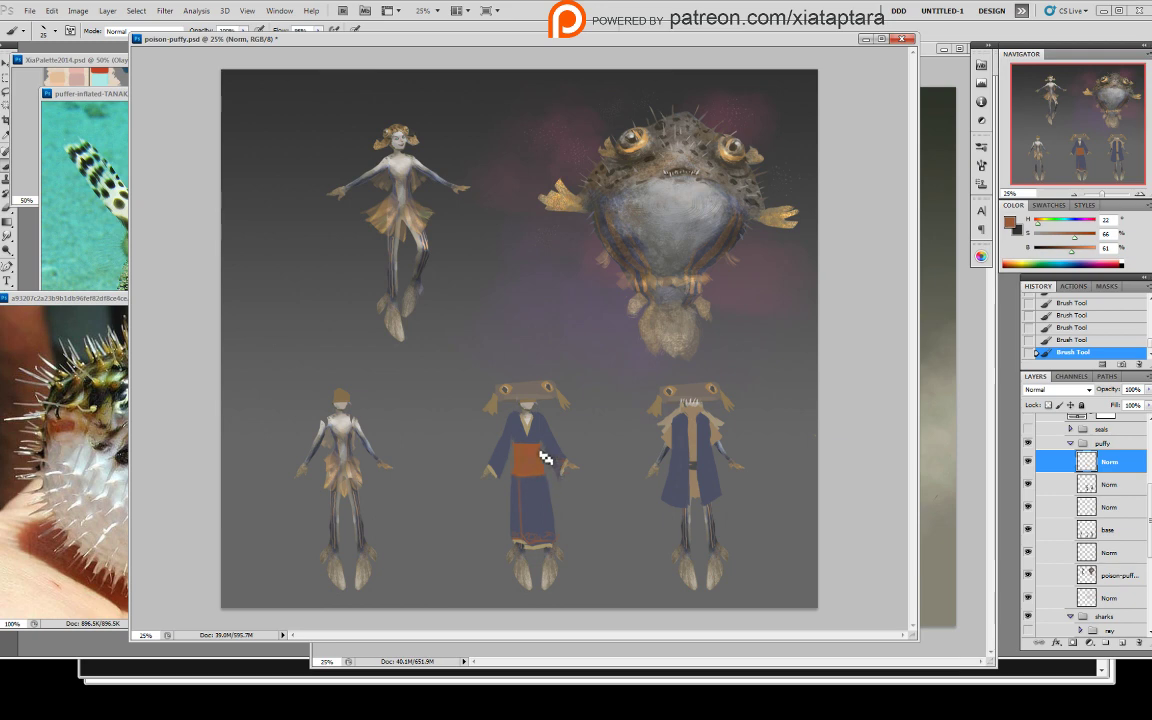
- Erase the robe's edges below the sash and along the sleeve on the second Norm layer, and check that layer by toggling its visibility
left_click(1110, 484)
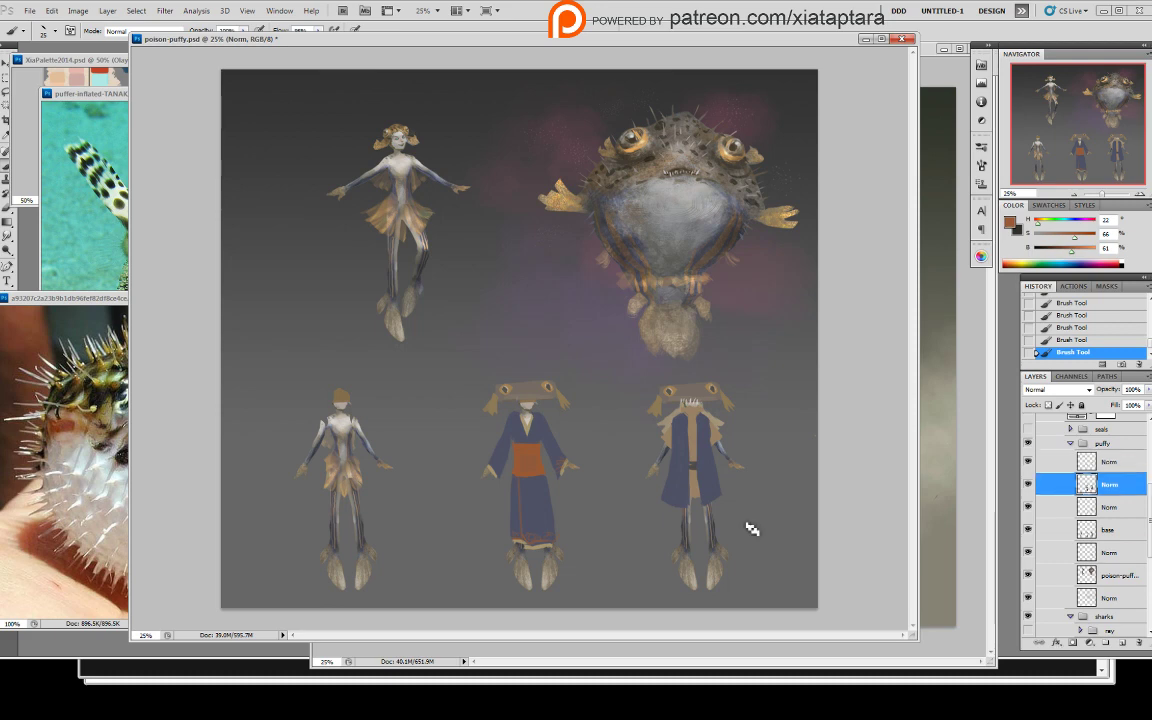
key("e")
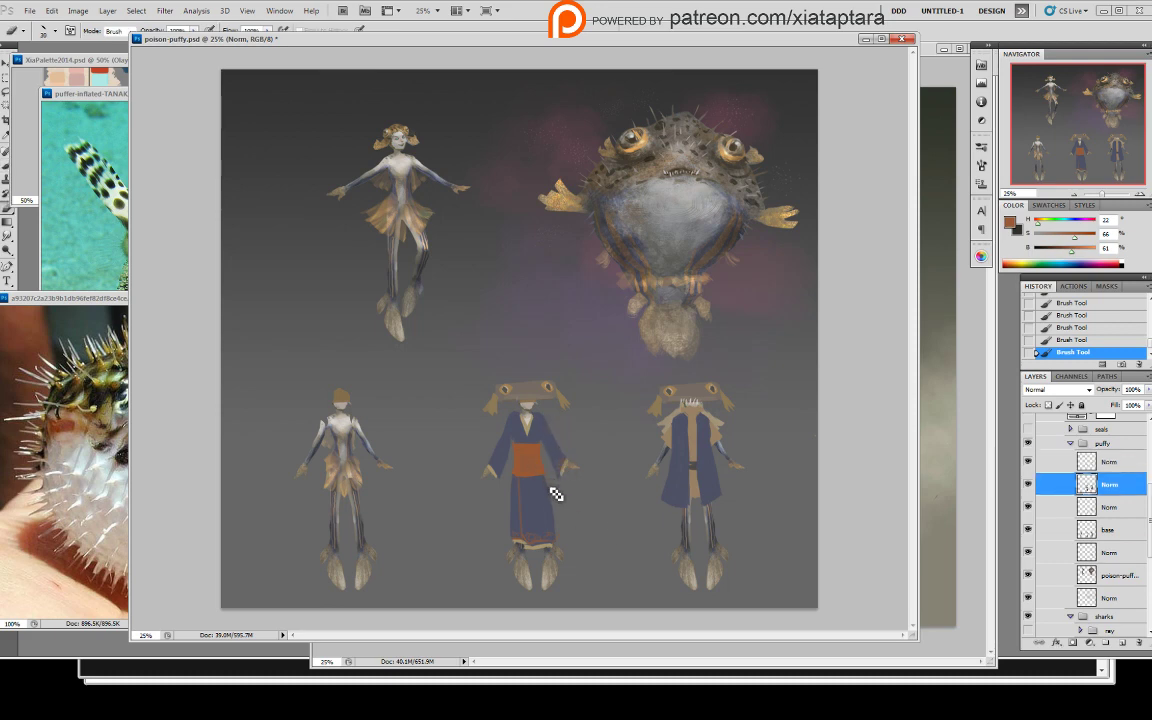
left_click_drag(552, 489, 546, 480)
mouse_move(542, 483)
left_mouse_down()
mouse_move(516, 512)
mouse_move(522, 523)
left_mouse_up()
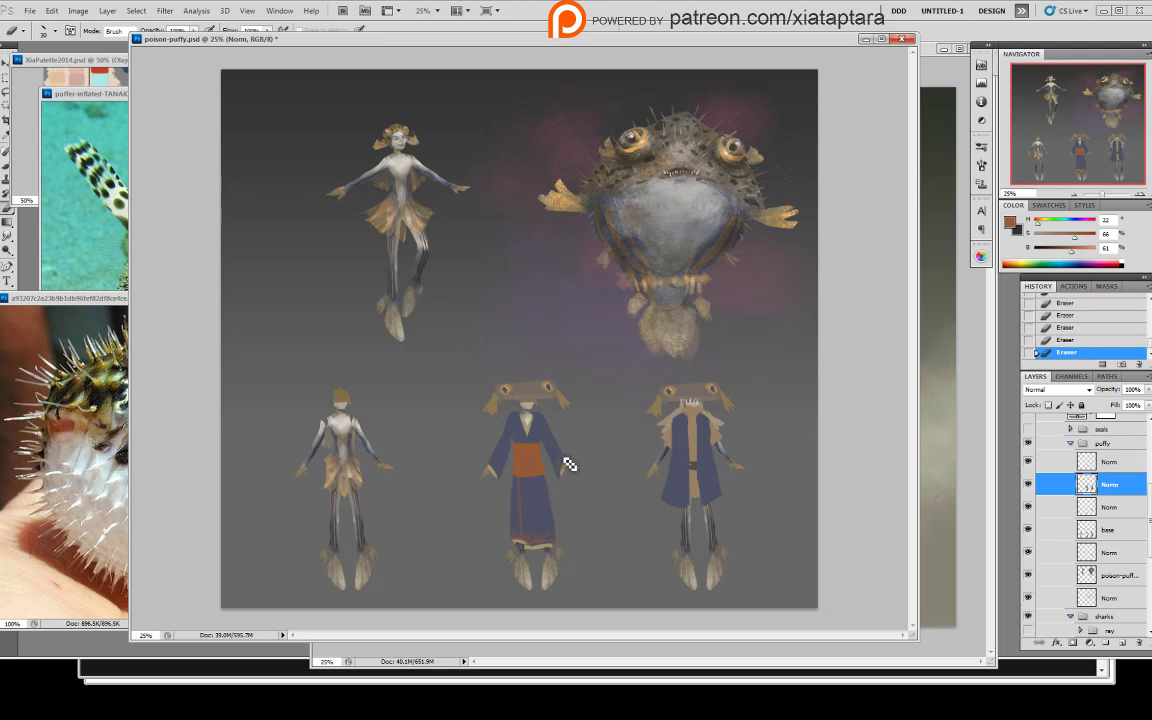
left_click_drag(564, 459, 558, 484)
left_click(1028, 484)
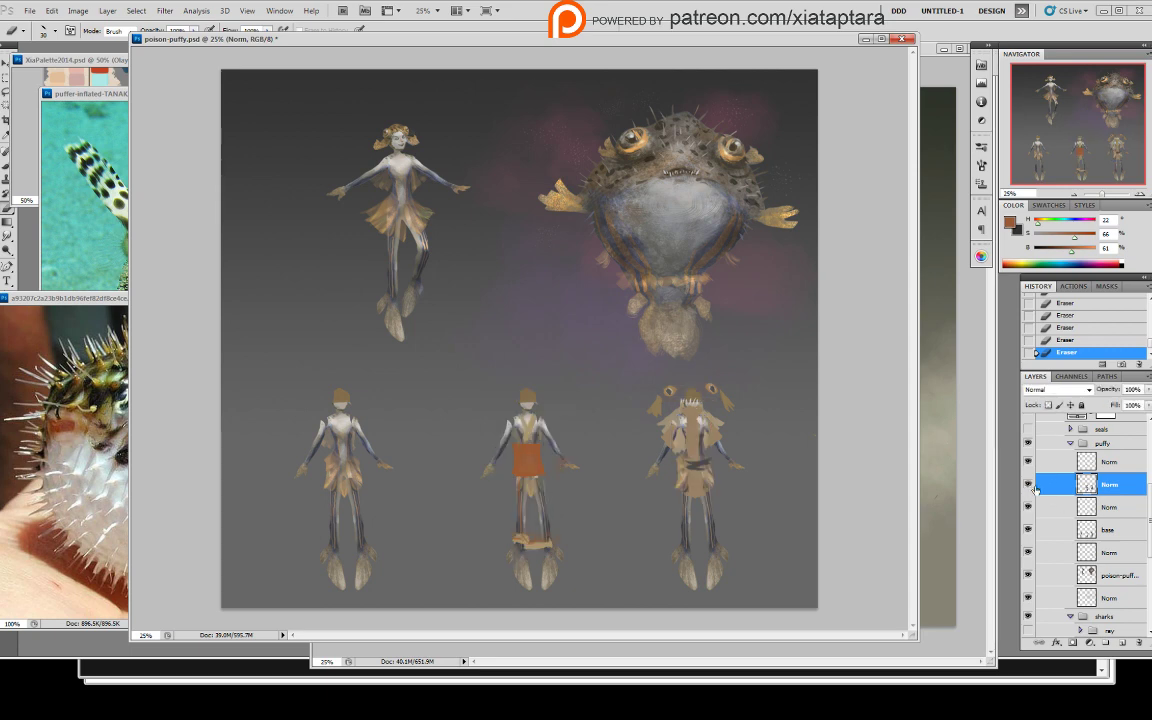
left_click(1028, 484)
- Touch up the sash on the top Norm layer, and paint sampled robe blue along its upper edge on the second Norm layer
left_click(1108, 465)
key("b")
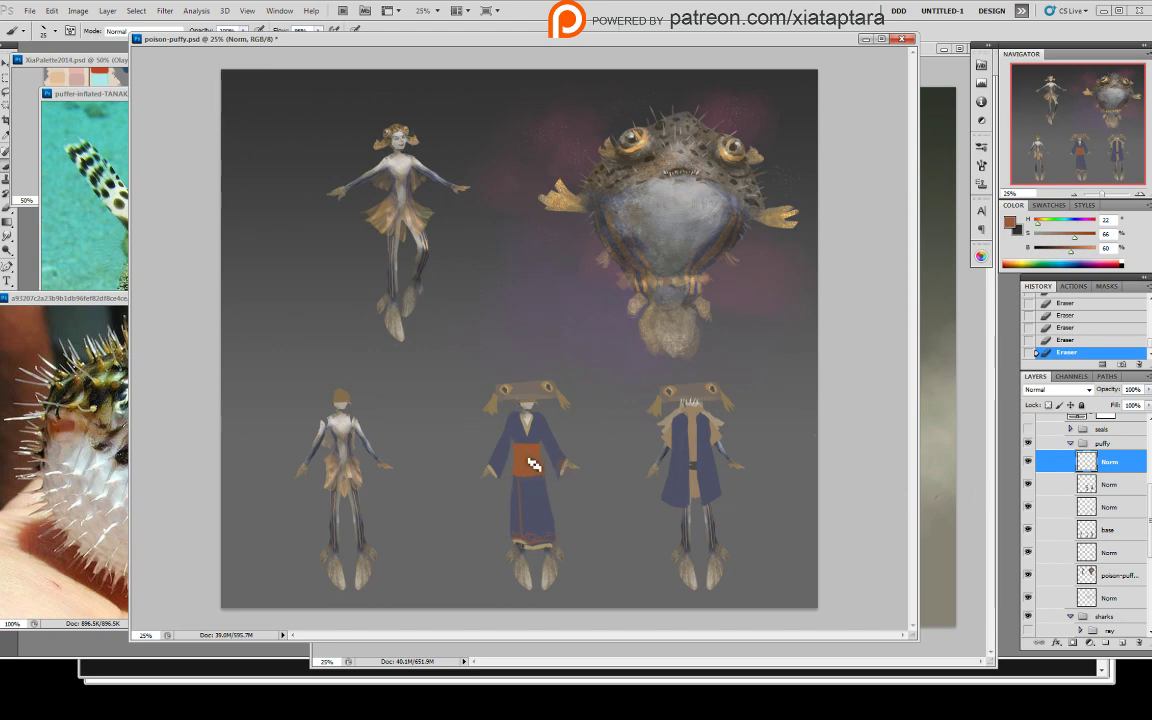
left_click_drag(531, 461, 527, 453)
left_click(1109, 488)
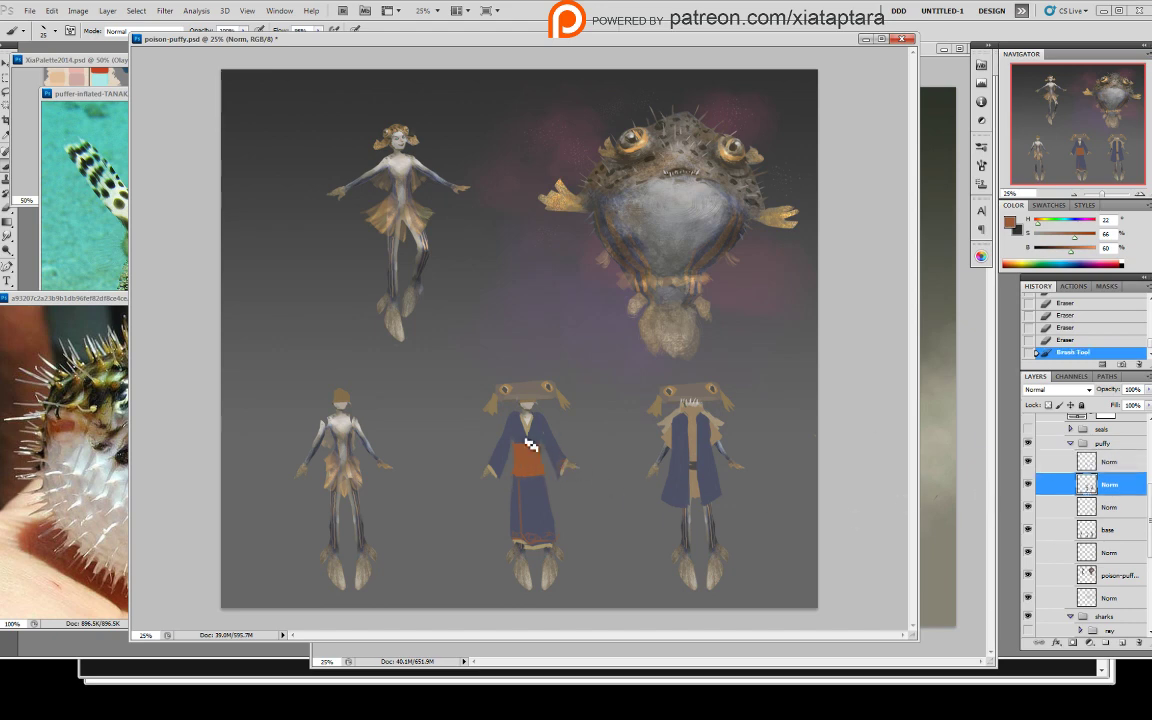
left_click(518, 434, "alt")
mouse_move(516, 444)
left_mouse_down()
mouse_move(514, 456)
mouse_move(549, 443)
left_mouse_up()
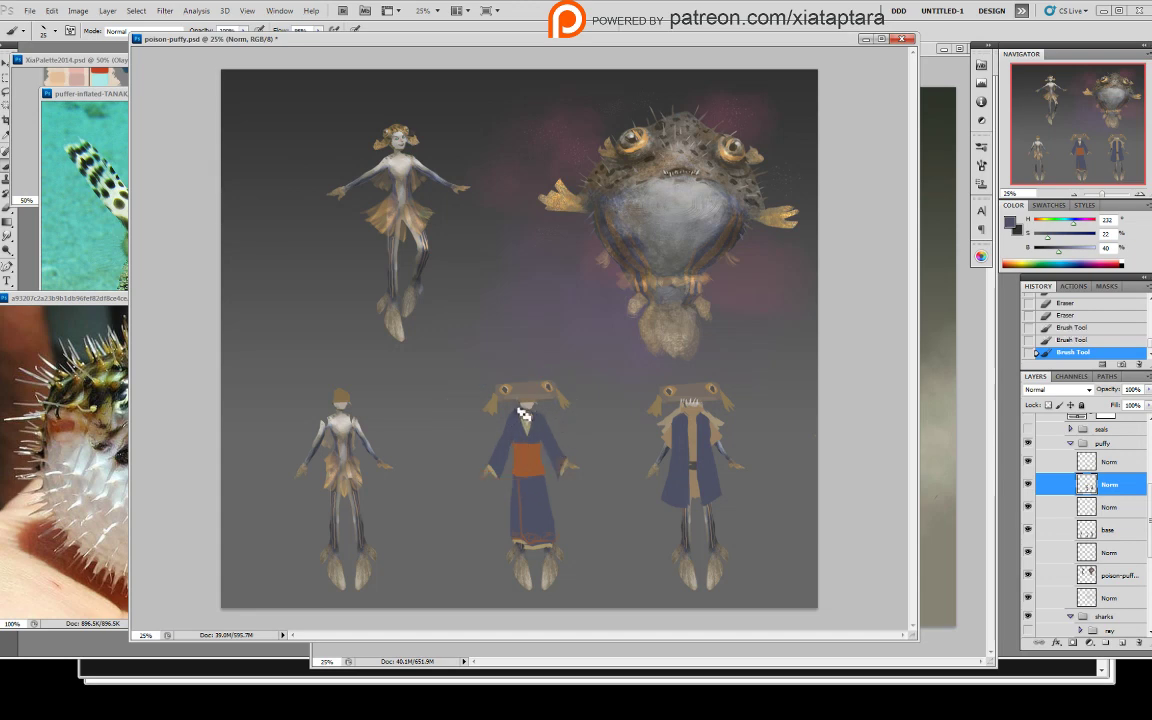
- Erase the outer edges of the robe's shoulders and collar area to slim the middle figure's upper body
key("e")
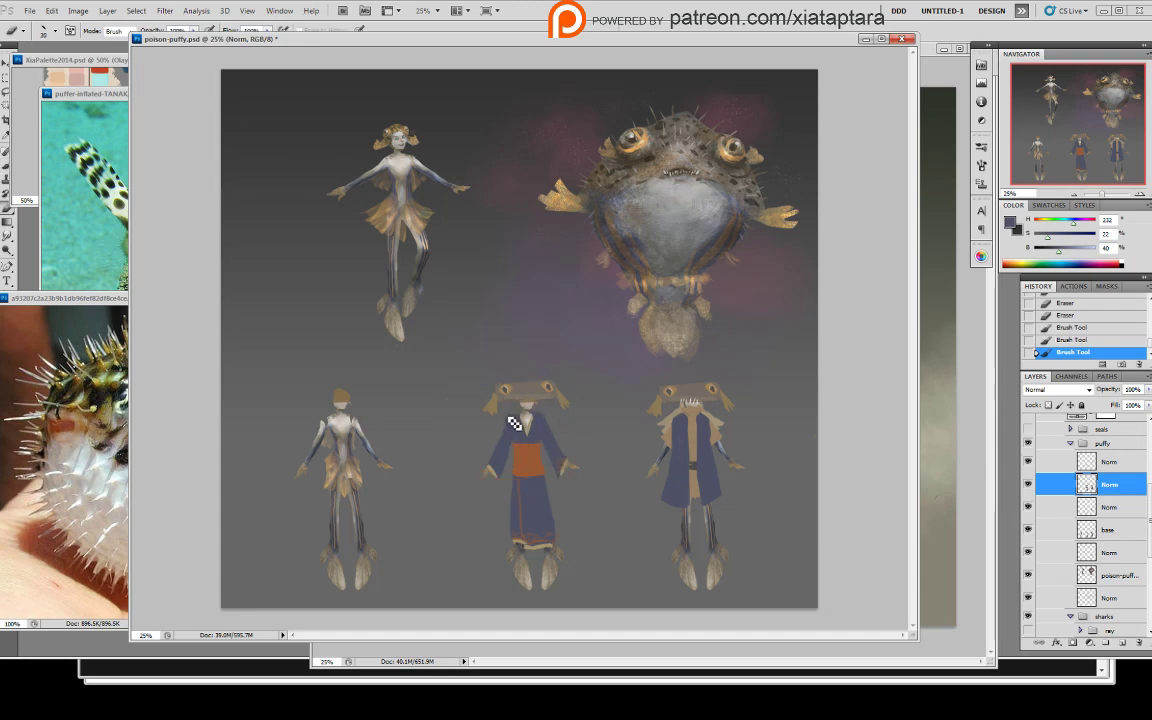
left_click_drag(517, 418, 518, 424)
mouse_move(518, 413)
left_mouse_down()
mouse_move(562, 435)
mouse_move(552, 427)
left_mouse_up()
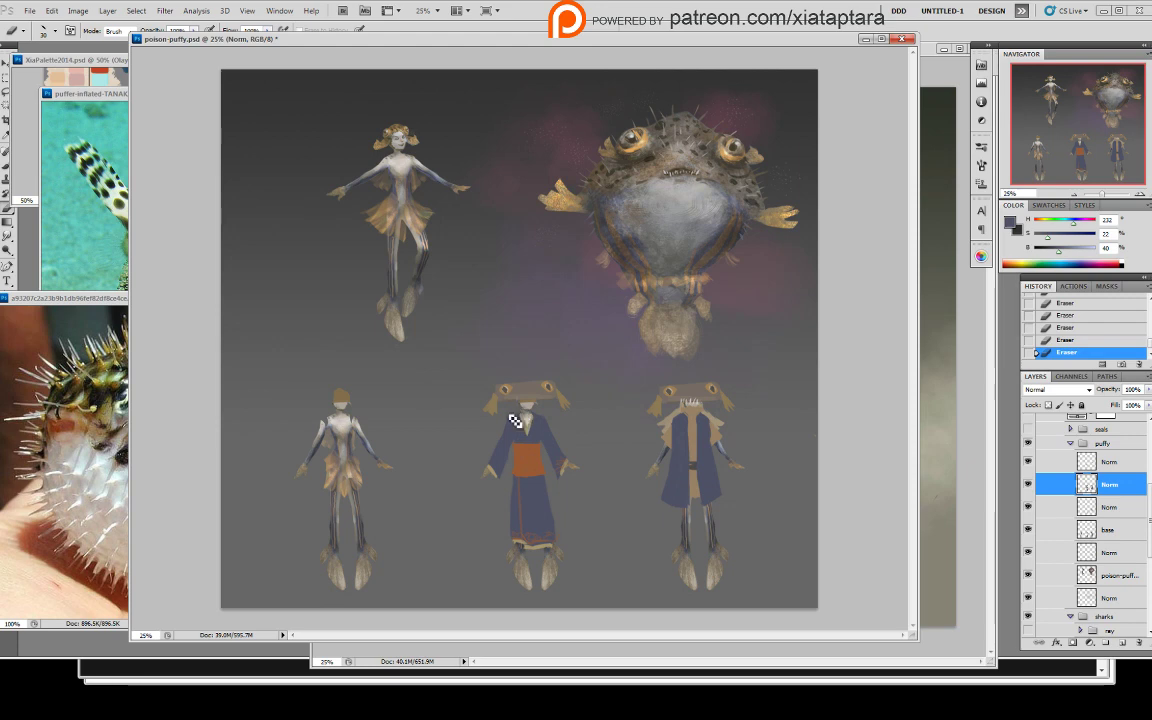
- Widen the robe's sleeve and fill in its chest with sampled blue on the second Norm layer
key("b")
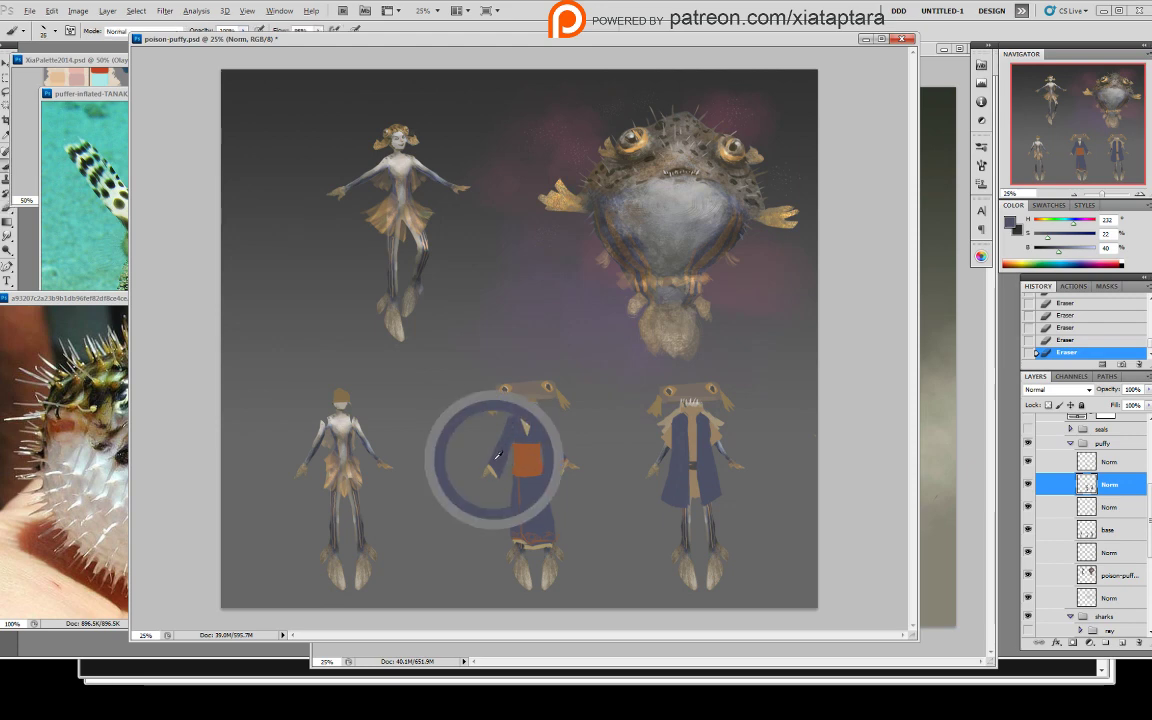
left_click(497, 468)
mouse_move(502, 454)
left_mouse_down()
mouse_move(492, 474)
mouse_move(529, 426)
left_mouse_up()
left_click(492, 472, "alt")
left_click(496, 463, "alt")
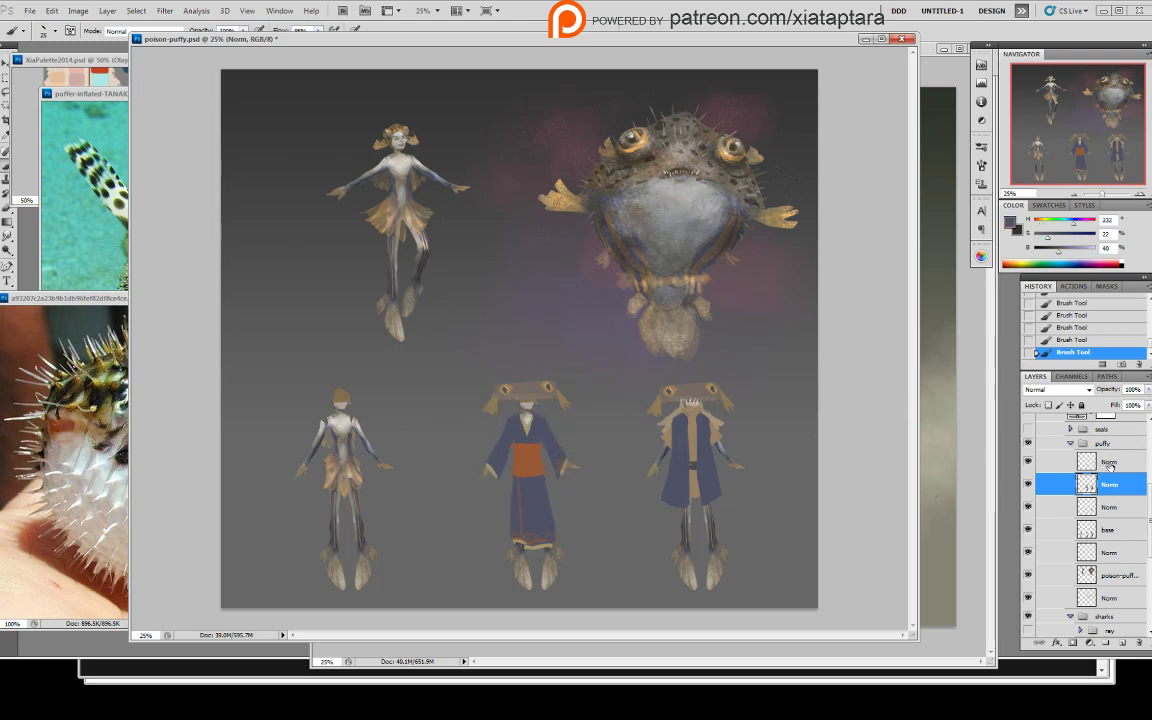
- On the top Norm layer, paint thin rust-orange trim along the robe's collar and sleeves with a 10 px brush, and undo the last stroke
left_click(1108, 464)
left_click(537, 461, "alt")
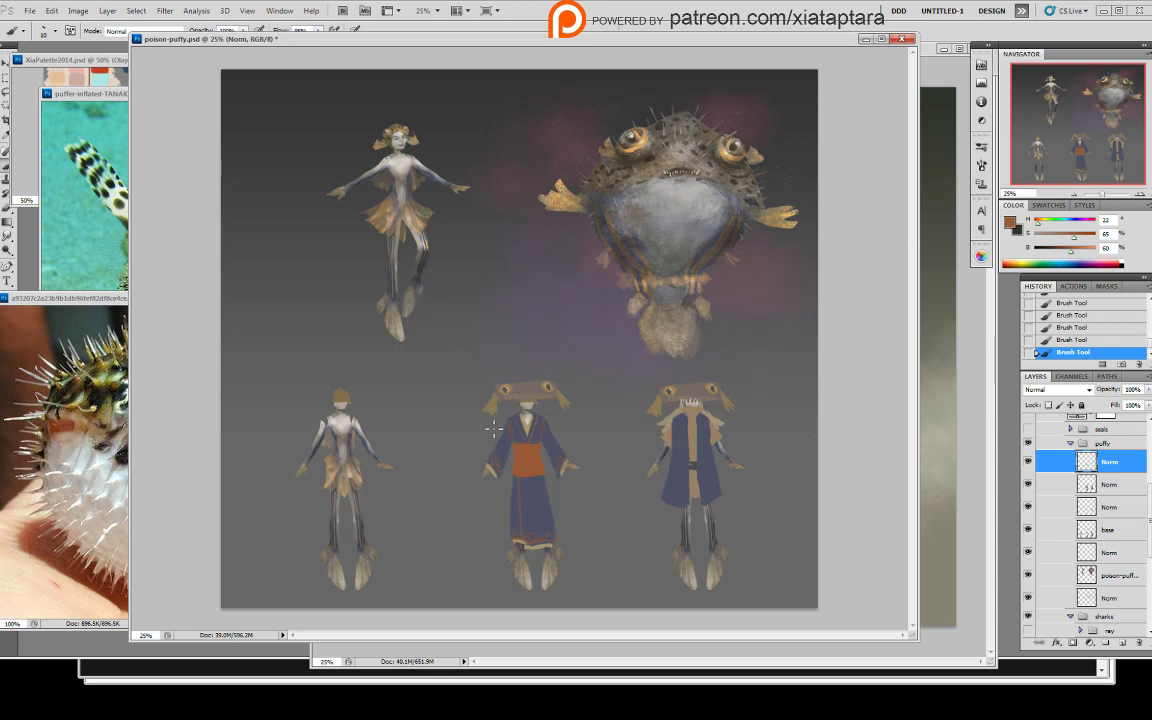
key("e")
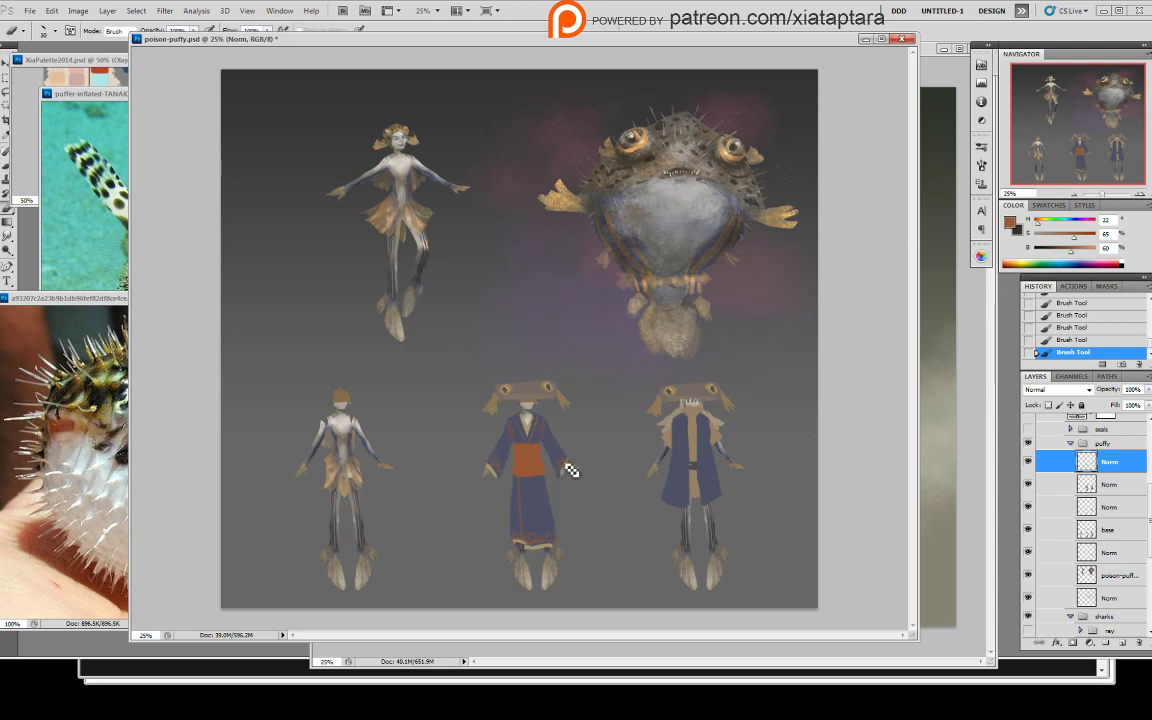
mouse_move(571, 470)
left_mouse_down()
mouse_move(567, 483)
mouse_move(567, 467)
left_mouse_up()
key("b")
key("ctrl+z")
- Switch to the shark-baddie document and examine the character's armour and clothing details at 50% zoom
left_click(972, 386)
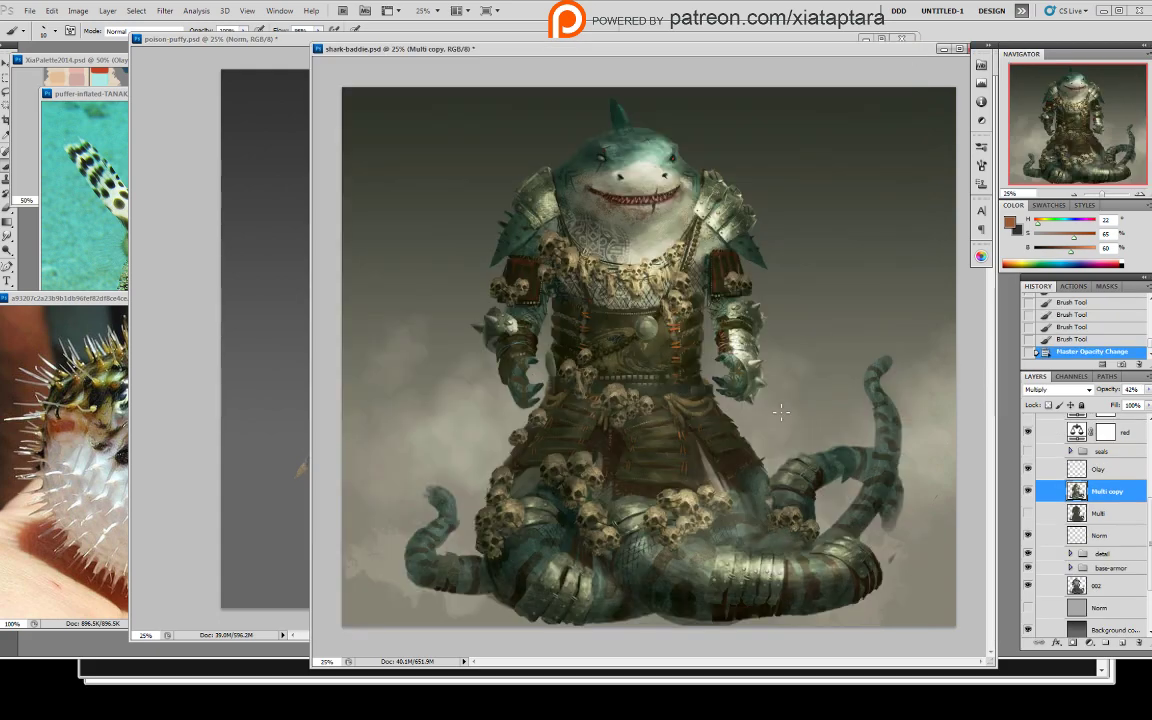
key("ctrl+plus")
key("ctrl+plus")
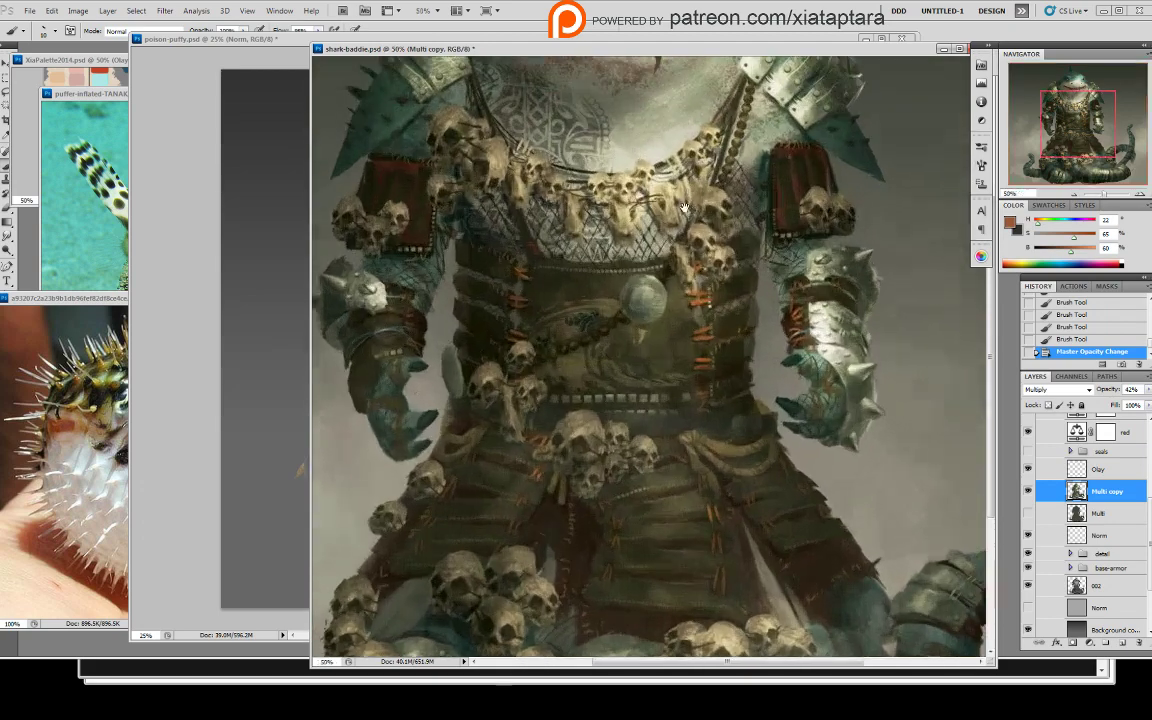
- Examine the shark character's torso, lower armour and full figure, and return to the poison-puffy document
left_click_drag(733, 358, 761, 418)
left_click(634, 387, "alt")
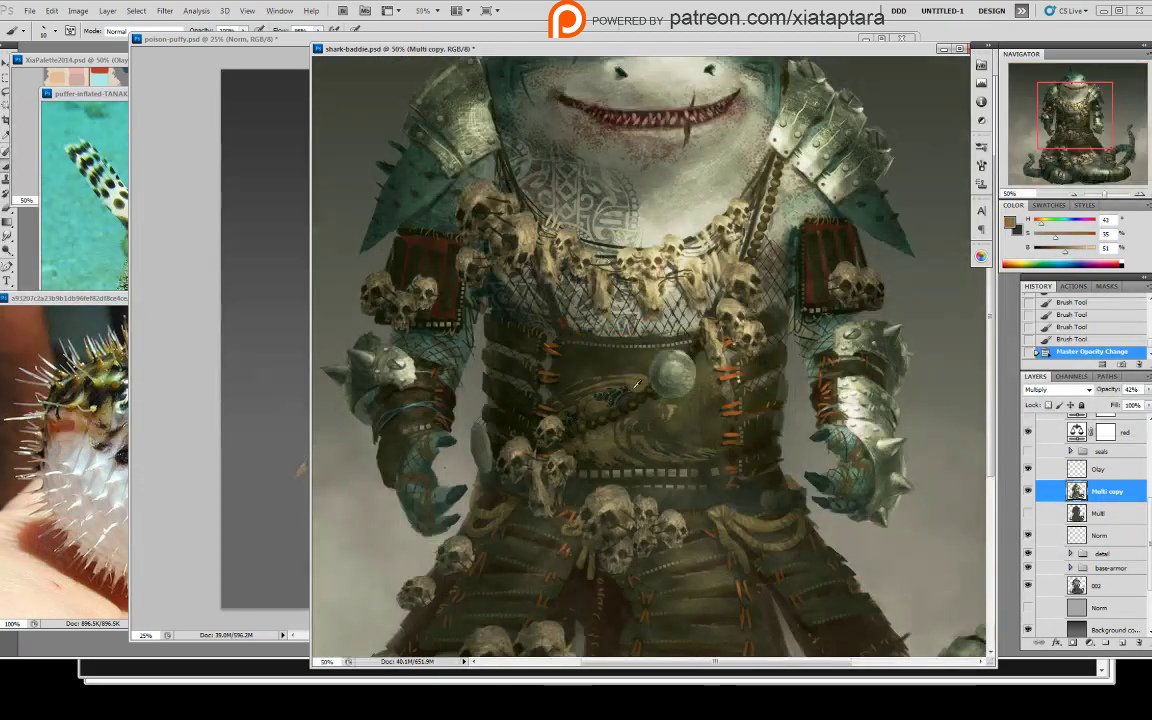
scroll(657, 537, "down", 5)
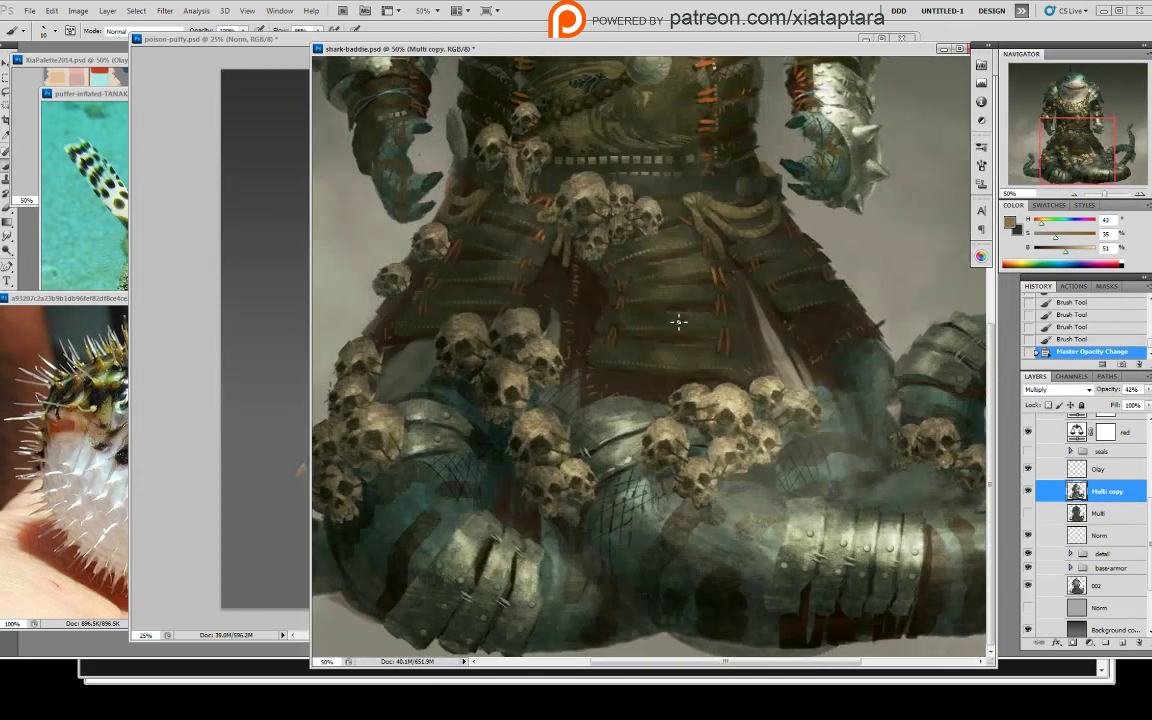
scroll(649, 440, "down", 2)
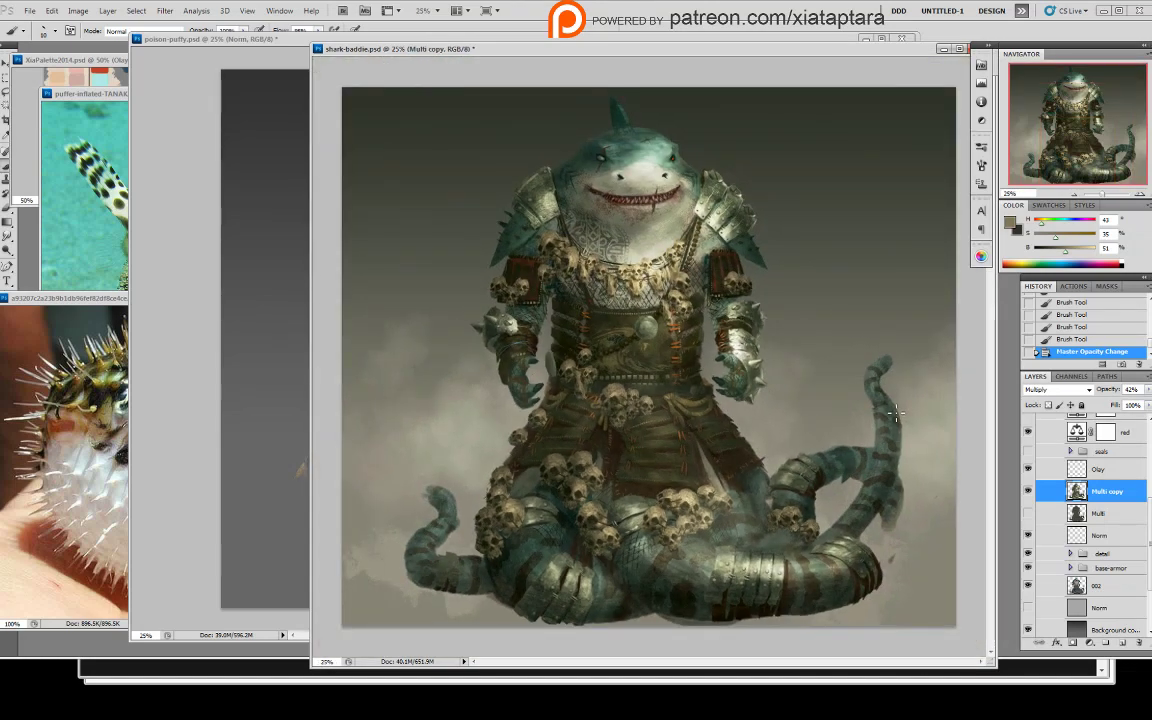
left_click(183, 366)
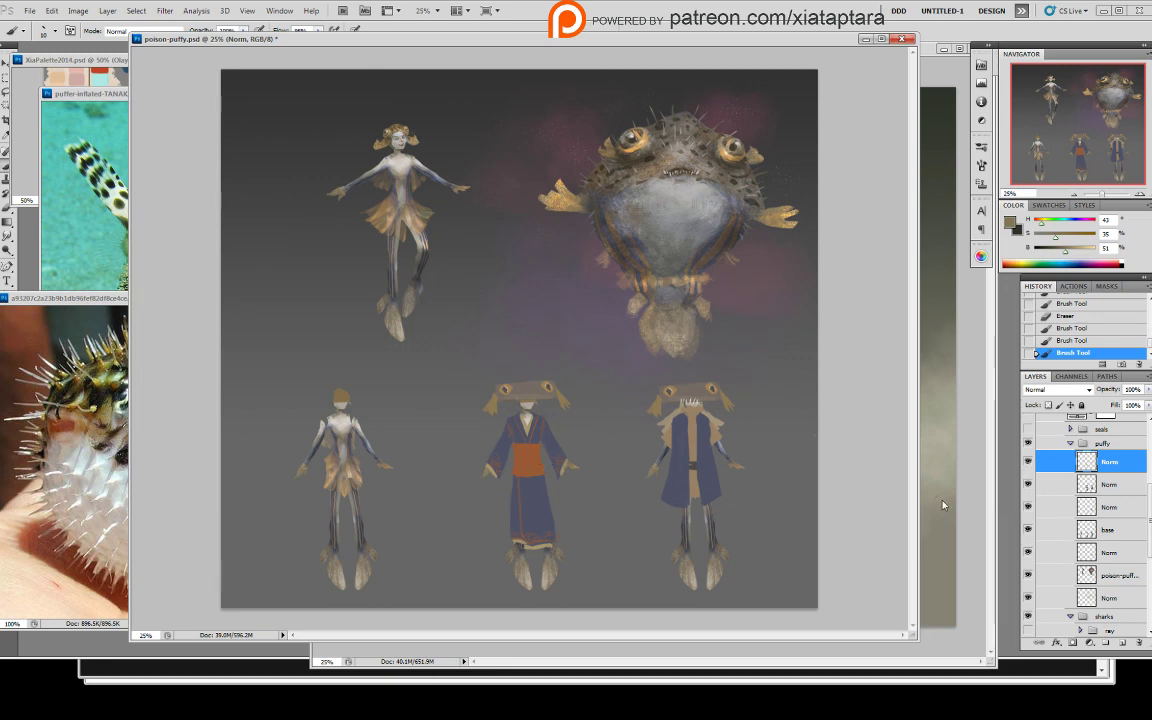
- Trim the lower edge of the middle figure's sash with the eraser and touch up the robe below it with sampled rust-orange
key("e")
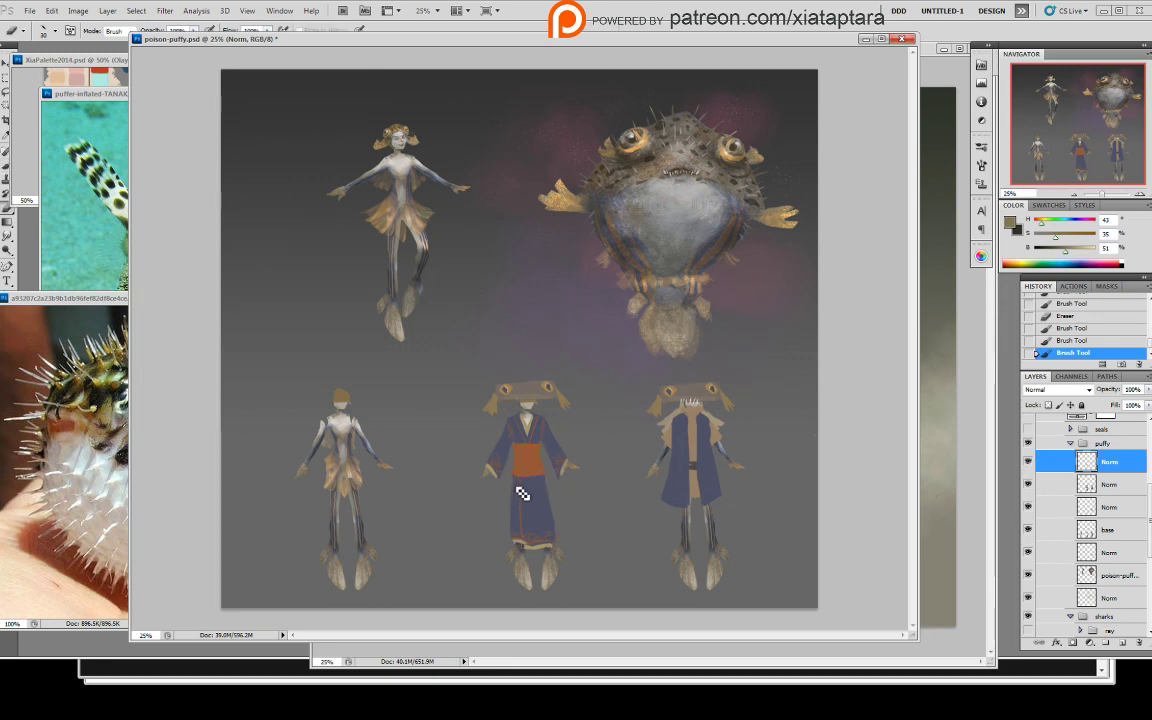
left_click_drag(524, 474, 526, 478)
key("b")
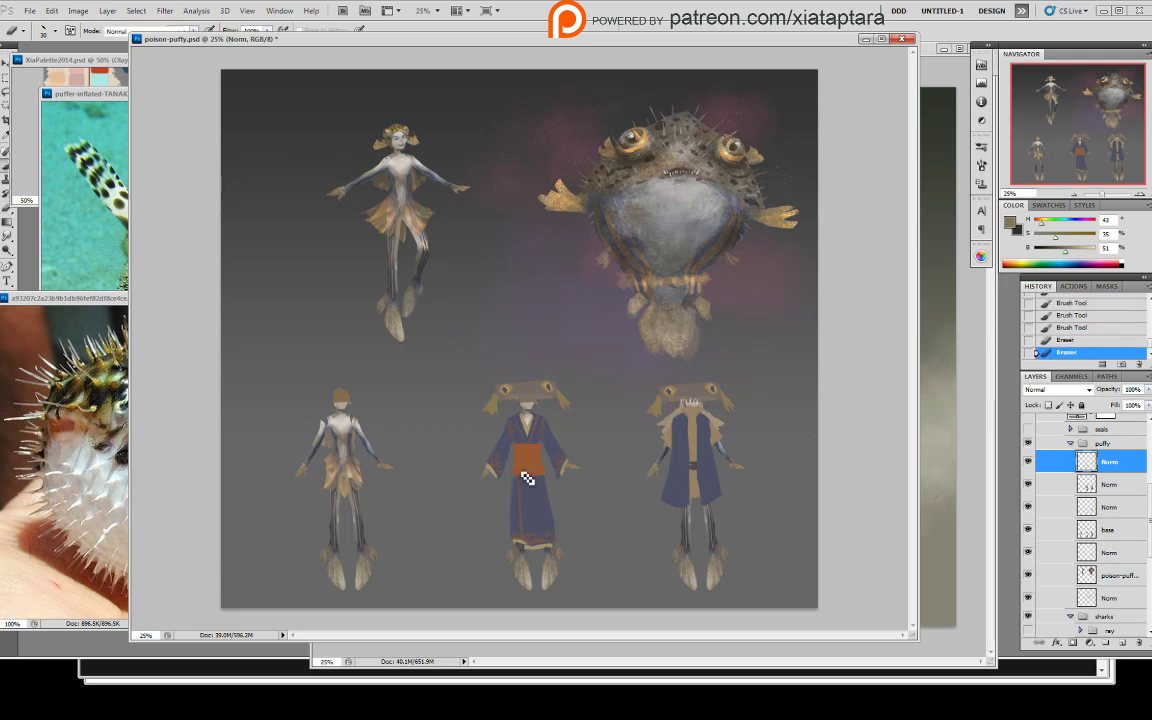
left_click(527, 479, "alt")
left_click(524, 496)
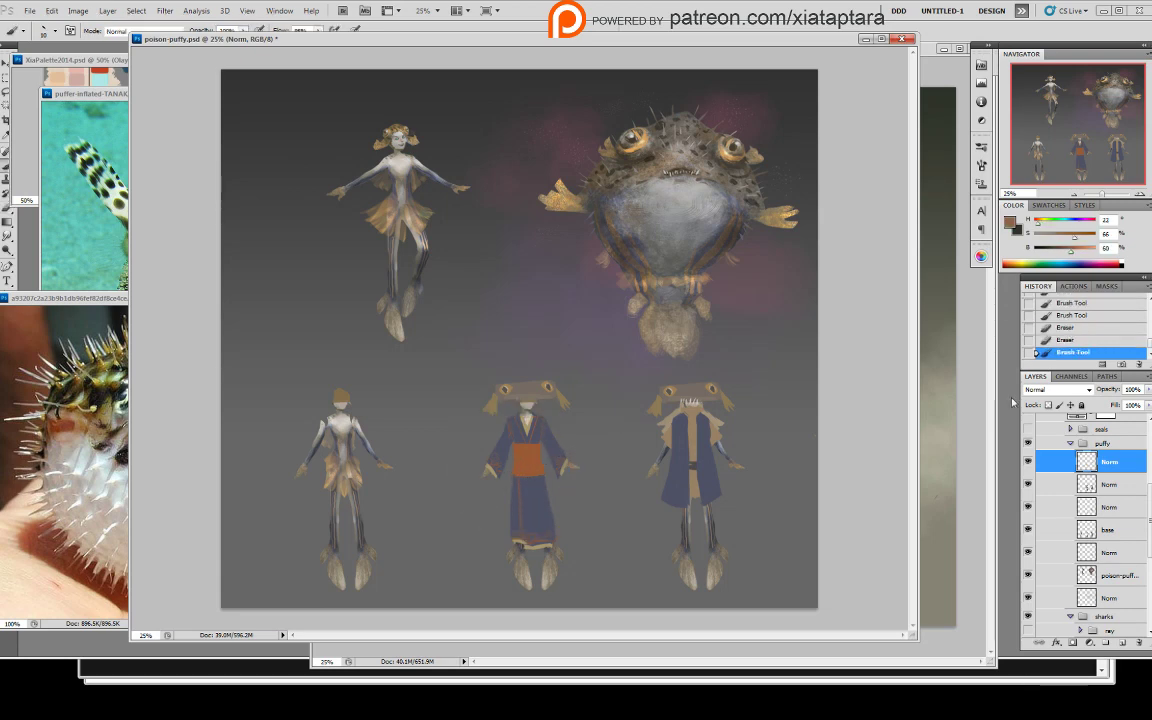
key("ctrl+z")
key("ctrl+z")
left_click(1028, 465)
left_click(1028, 465)
- Add a new Norm layer on top, try a dark line across the sash's lower edge, and undo it
key("ctrl+shift+n")
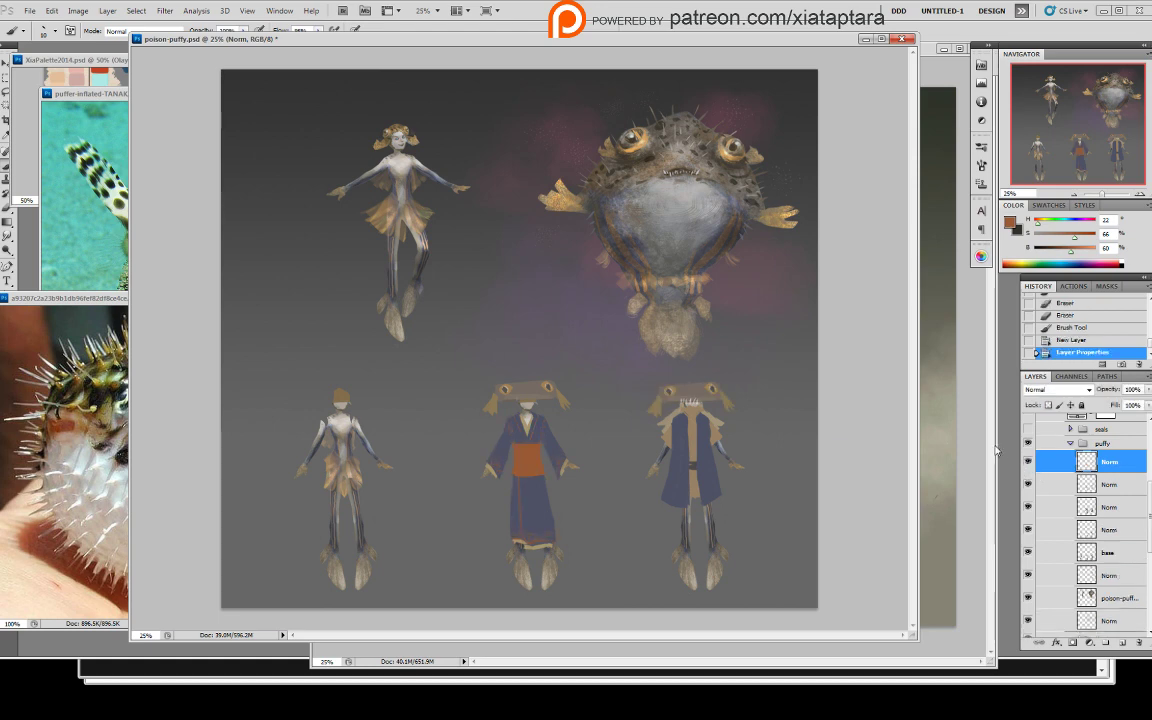
left_click(523, 541, "alt")
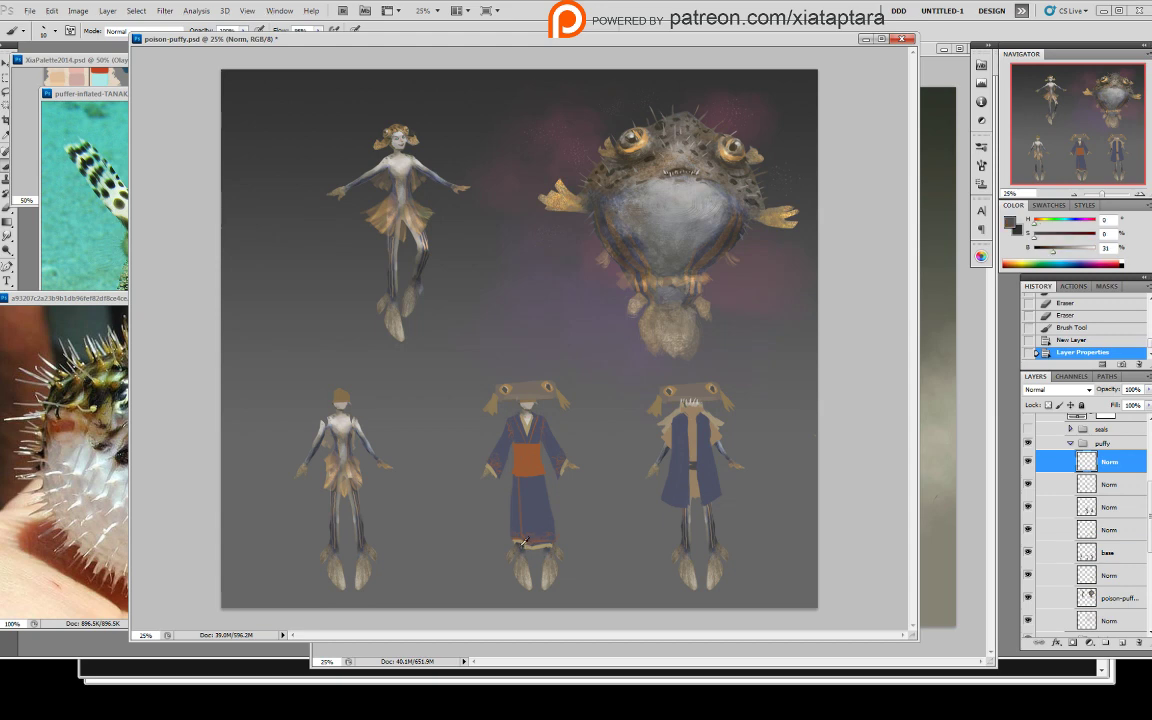
left_click(526, 528, "alt")
key("bracketright")
key("bracketright")
key("bracketright")
key("bracketright")
key("bracketright")
left_click_drag(515, 471, 543, 470)
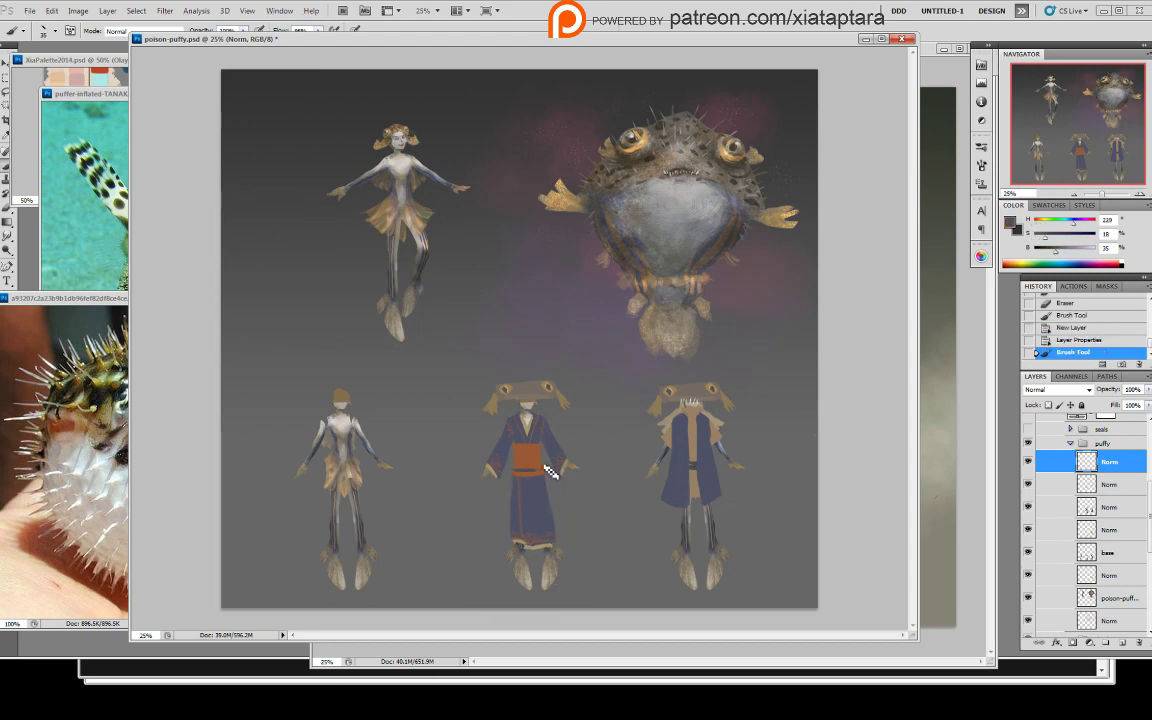
key("ctrl+z")
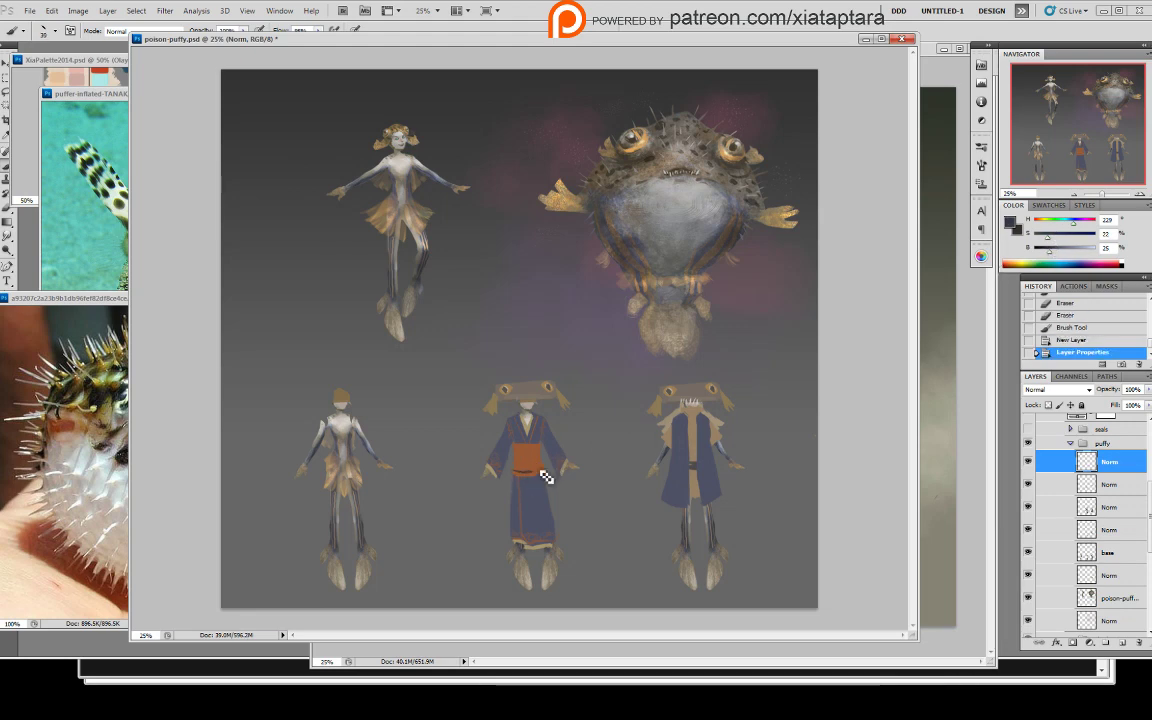
key("ctrl+z")
- Paint thin dark navy bands across the orange sash with a 30 px brush and compare the layer on and off
mouse_move(514, 470)
left_mouse_down()
mouse_move(543, 471)
mouse_move(541, 452)
left_mouse_up()
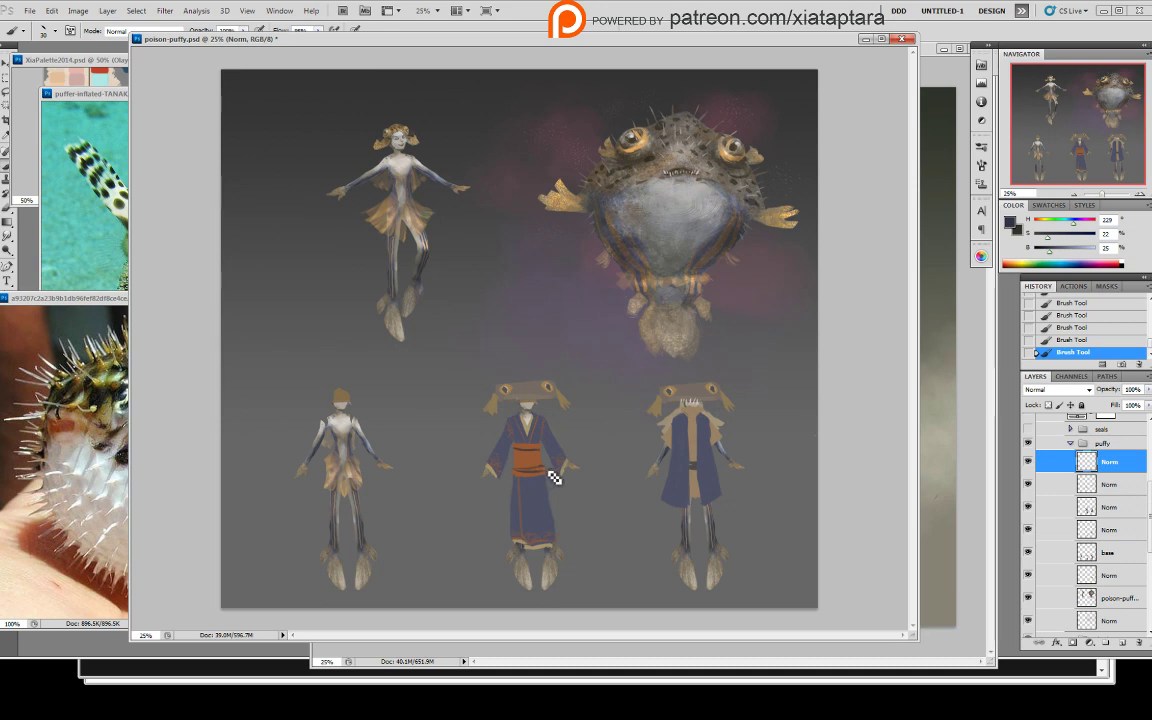
key("e")
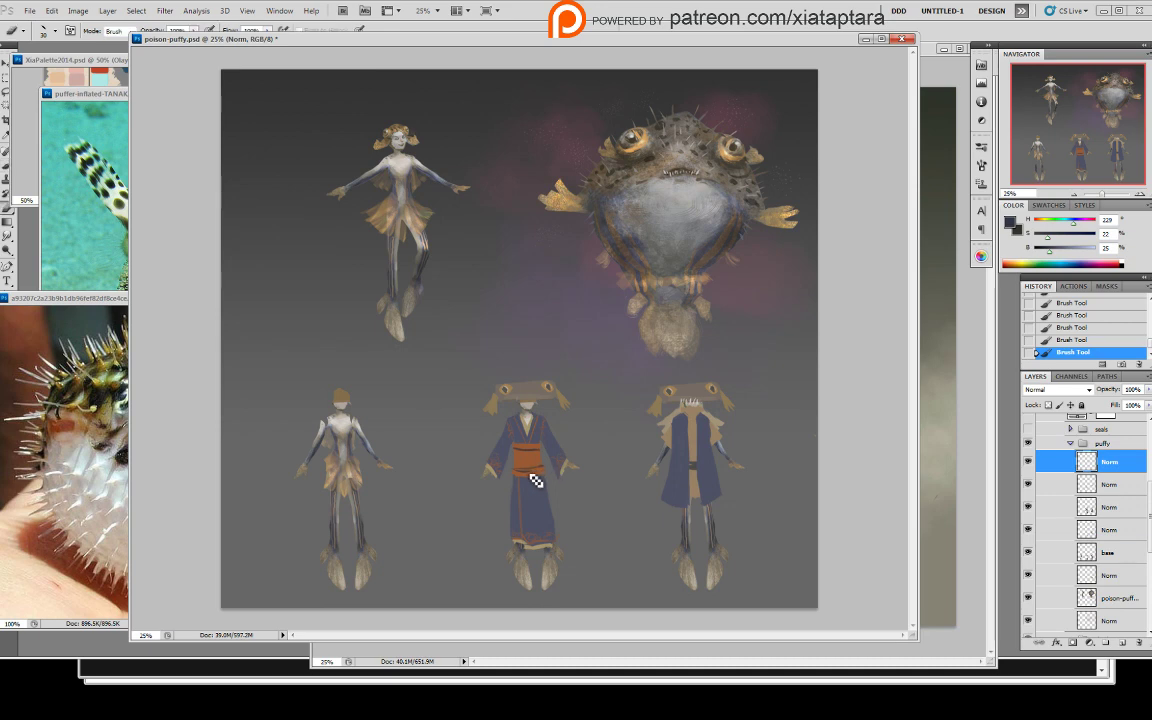
key("b")
left_click_drag(535, 478, 552, 478)
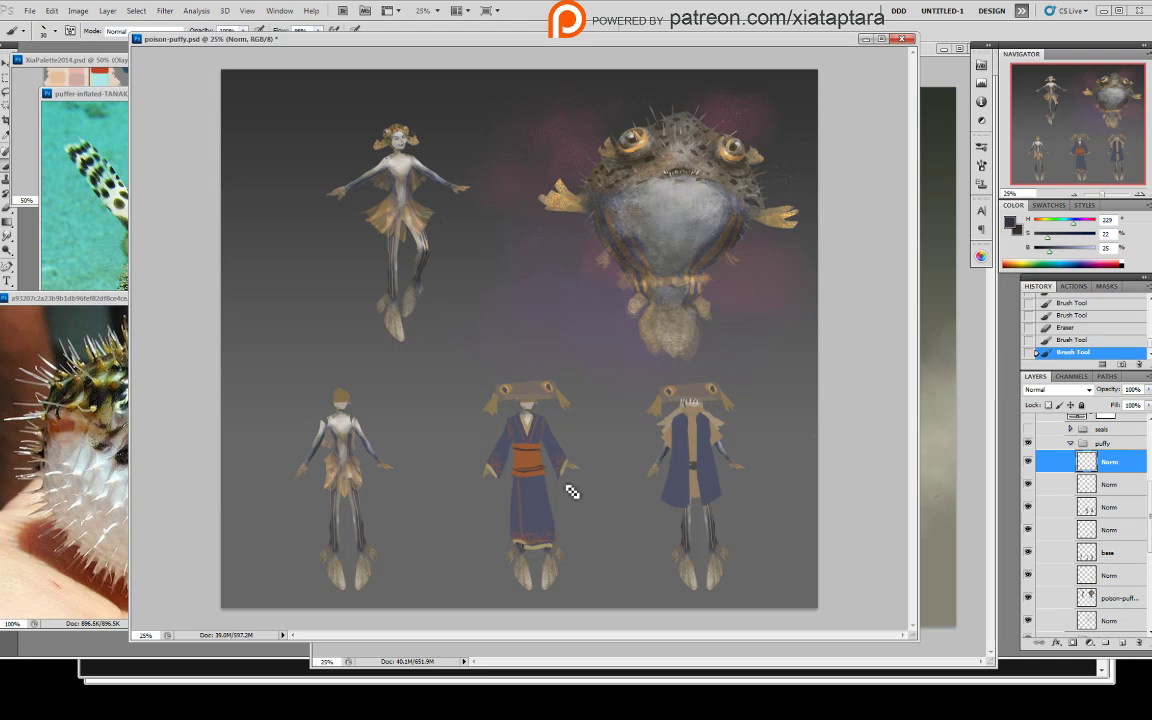
left_click(1028, 463)
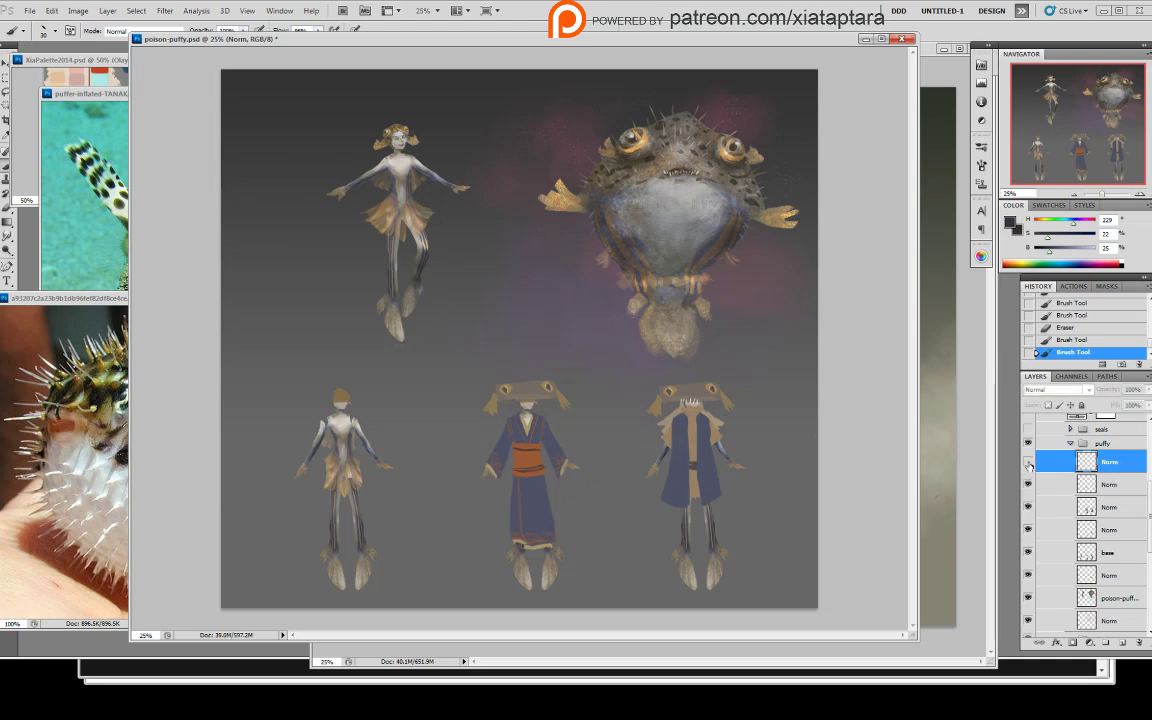
left_click(1028, 463)
- On the second Norm layer, paint a sampled rust-orange block on the lower right hem of the right figure's blue coat
left_click(1097, 485)
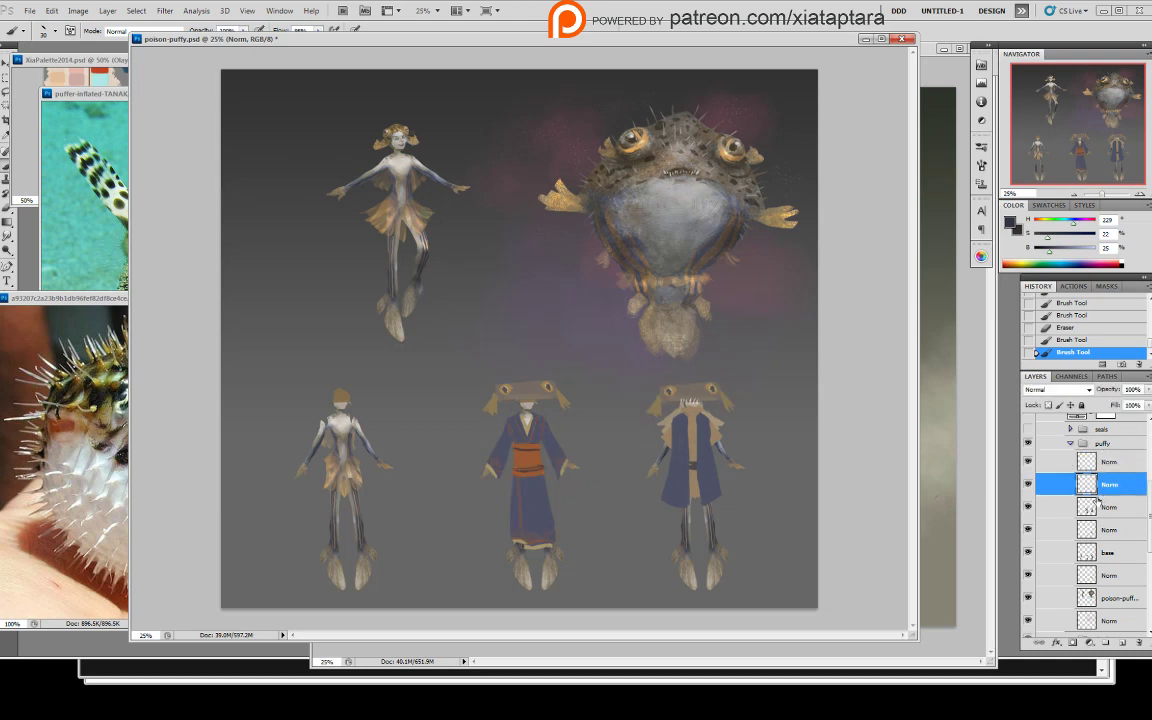
left_click(1028, 508)
left_click(1028, 508)
left_click(489, 407, "alt")
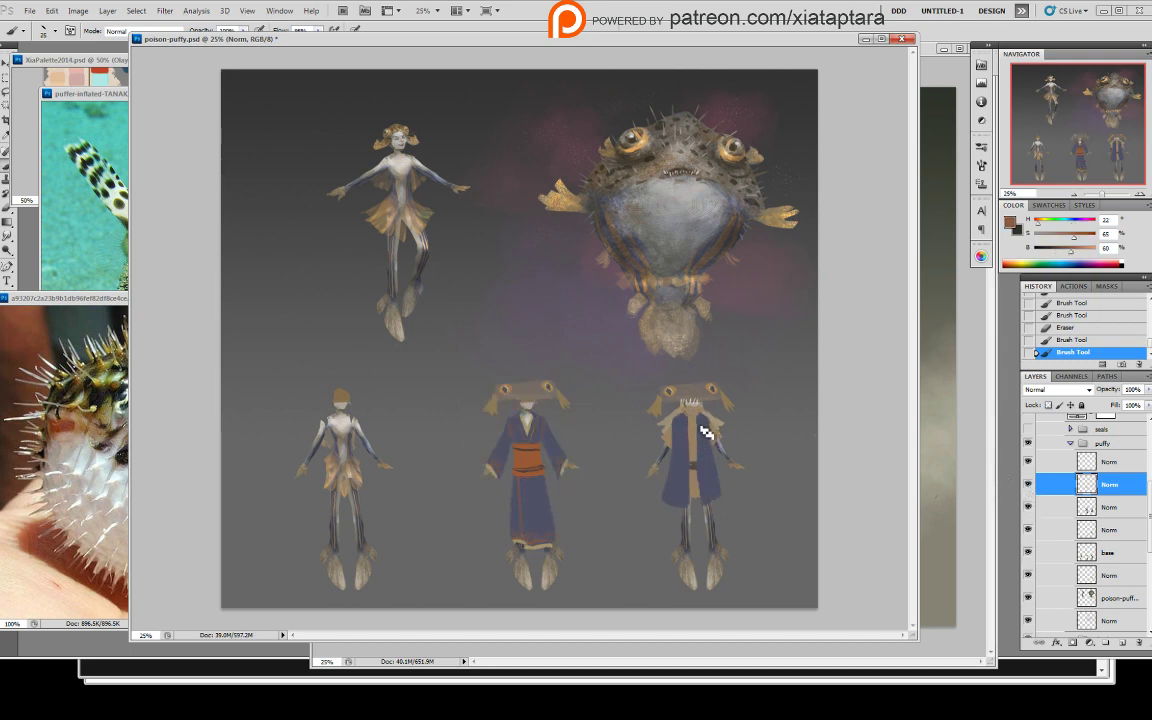
left_click_drag(705, 430, 712, 497)
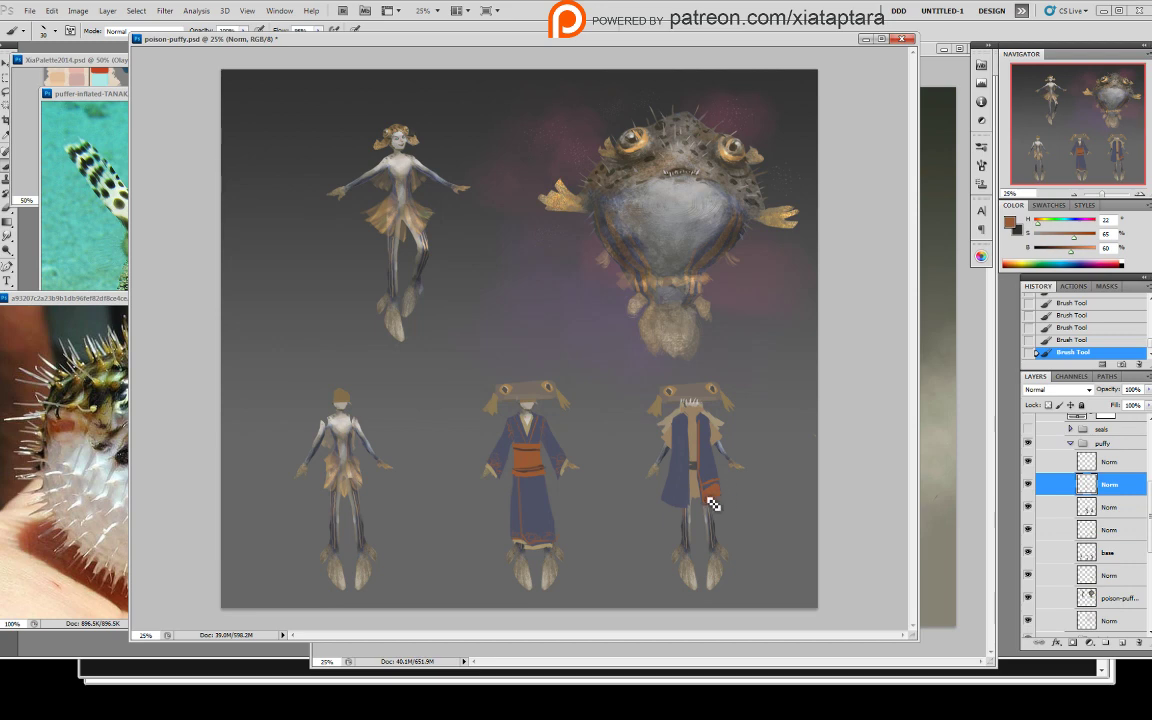
- Clean up the orange hem's edges with the eraser, and paint rust-orange trim along the coat's front edges and left hem
key("e")
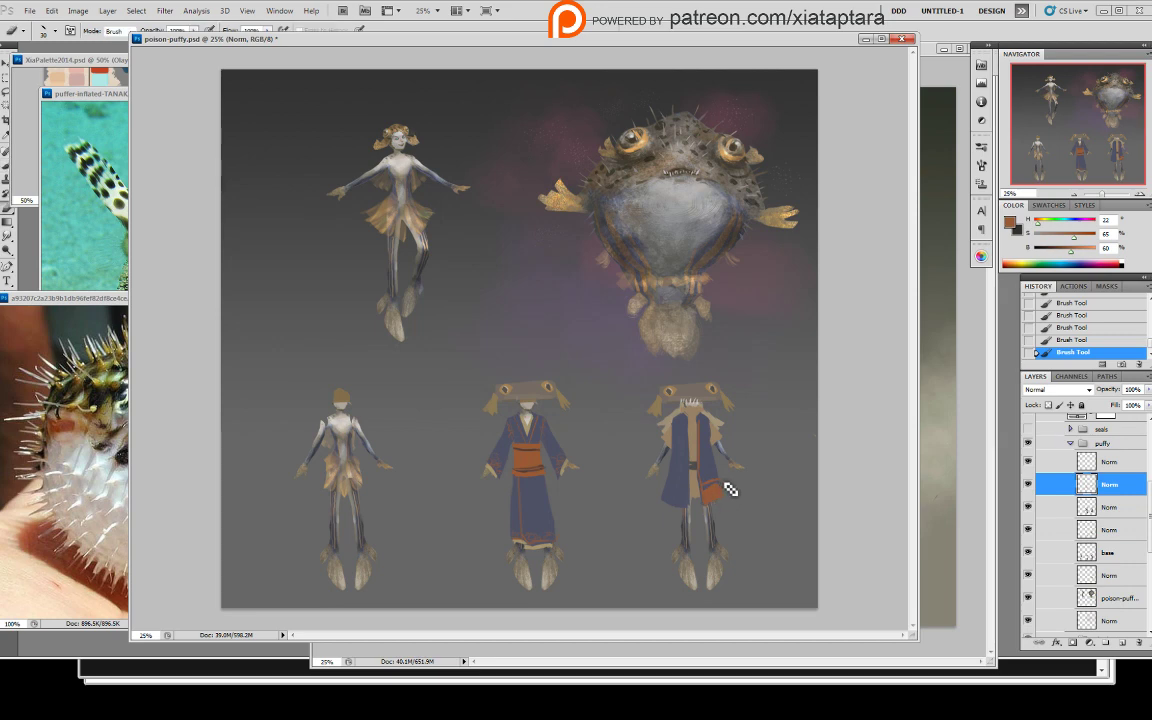
mouse_move(735, 490)
left_mouse_down()
mouse_move(718, 500)
mouse_move(687, 488)
left_mouse_up()
key("b")
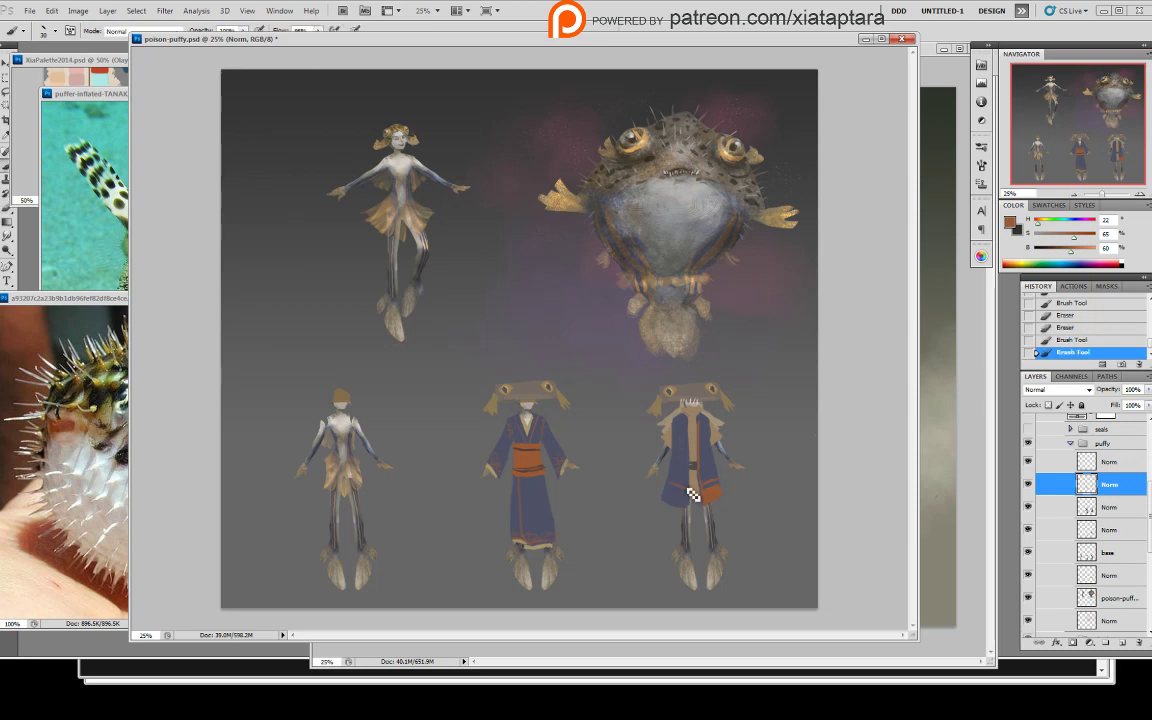
left_click_drag(688, 420, 695, 483)
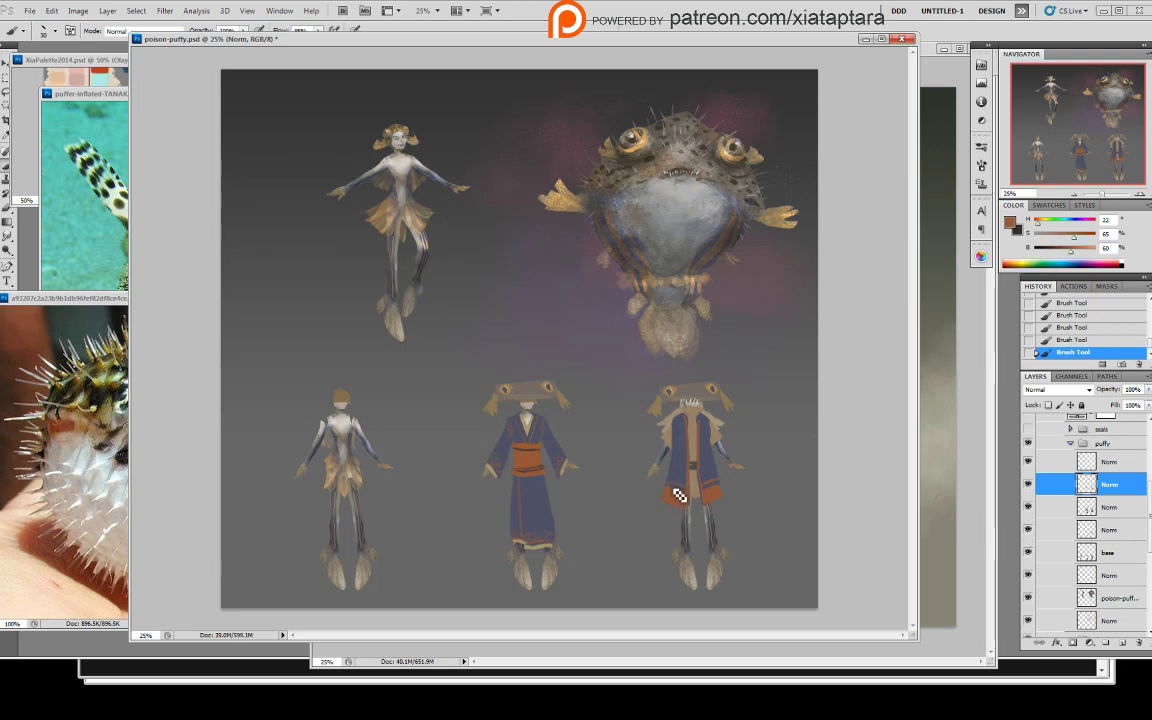
- Choose the 19 px slanted brush tip for detailing the coat
right_click(779, 473)
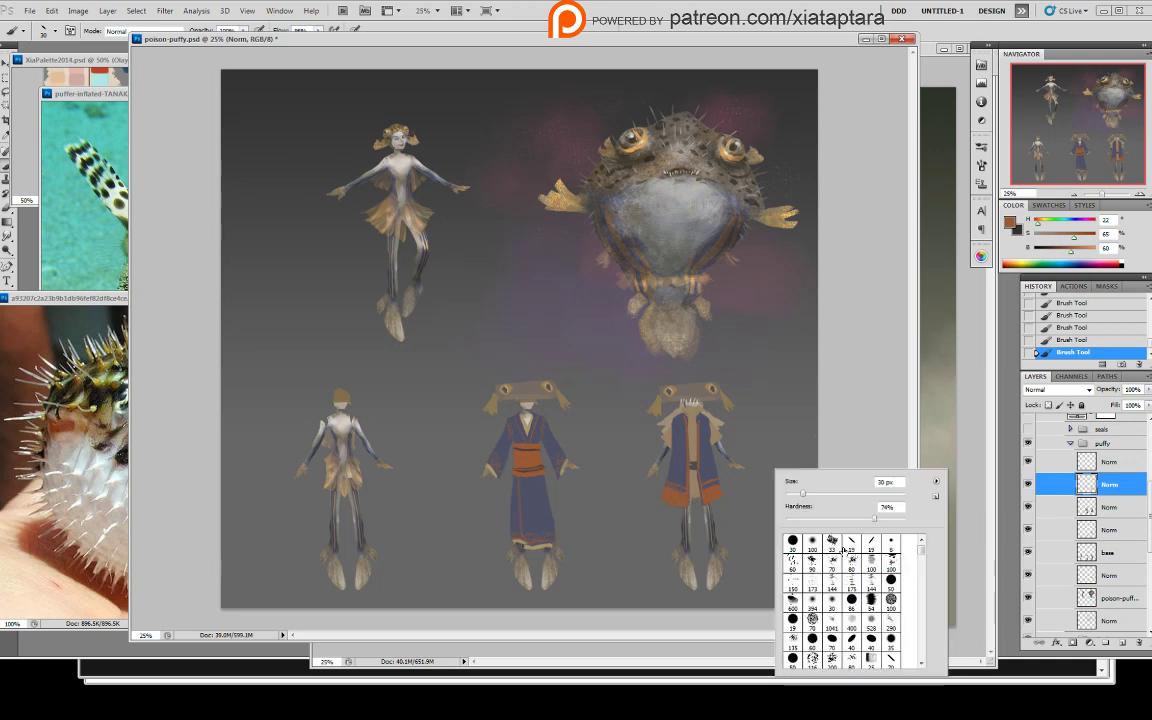
left_click(869, 544)
left_click(862, 429)
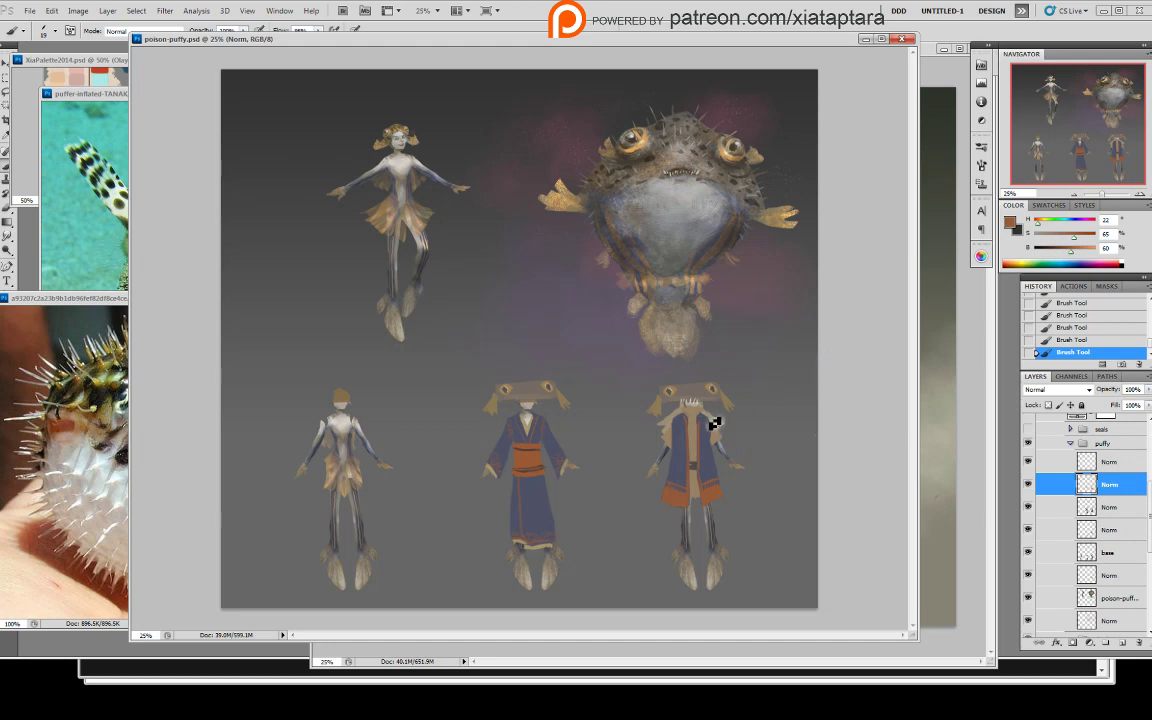
- Look at the shark-baddie painting for reference, return to poison-puffy and widen its window slightly
left_click(925, 383)
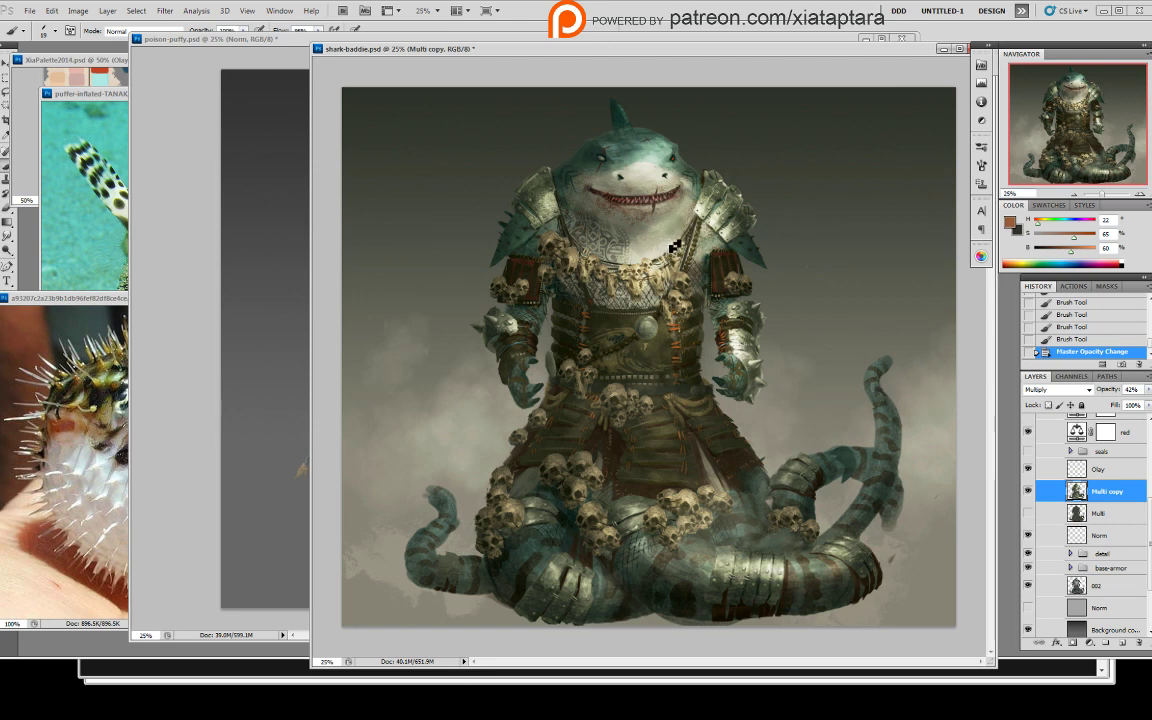
left_click(213, 258)
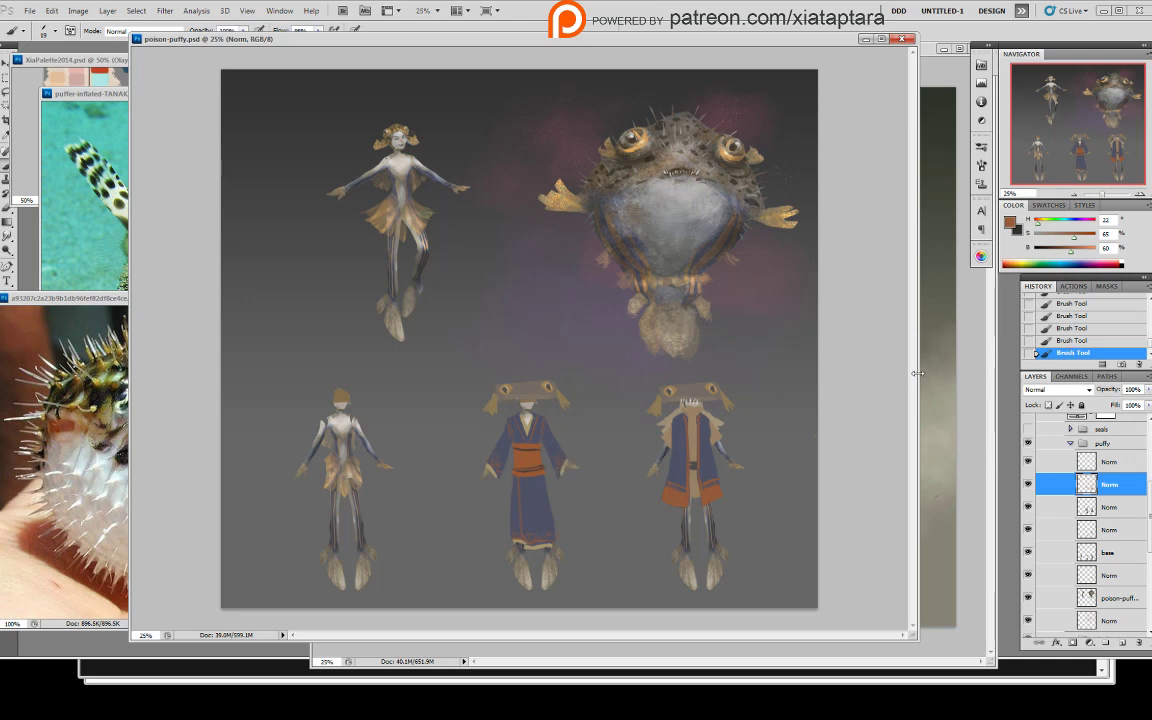
left_click_drag(917, 373, 927, 373)
- Try a pale mint sampled from the XiaPalette2014 palette on the sash with the other 19 px slanted brush
right_click(720, 358)
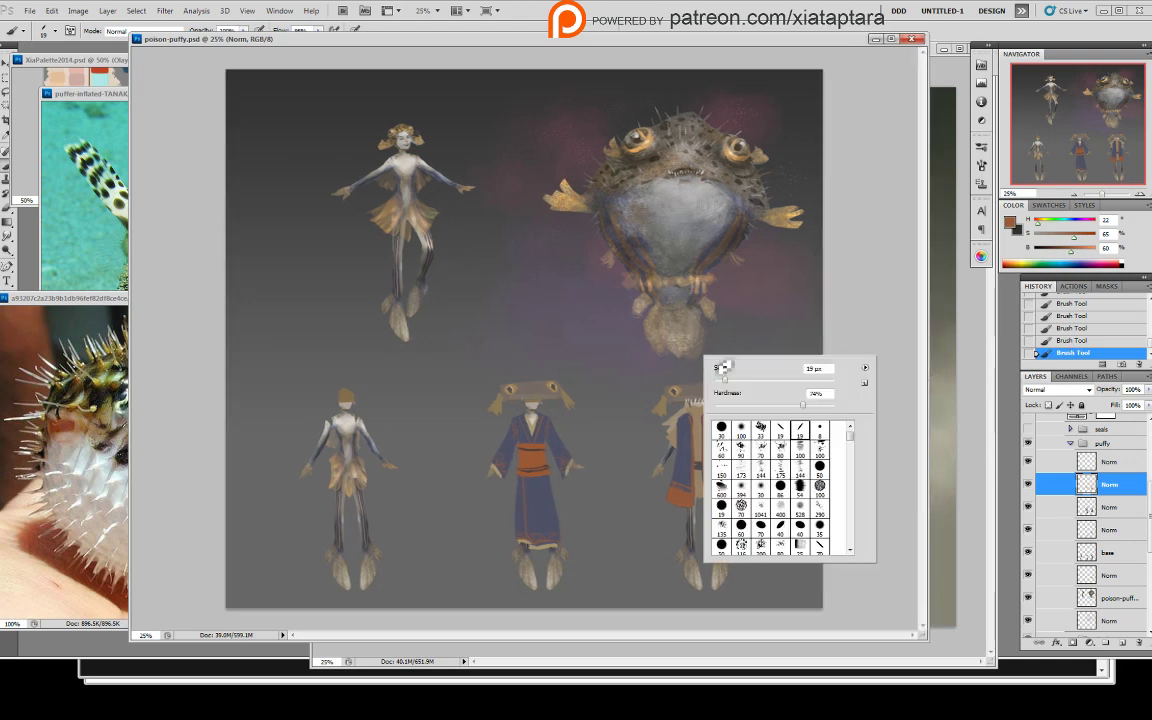
left_click(785, 432)
left_click(820, 291)
left_click(32, 148)
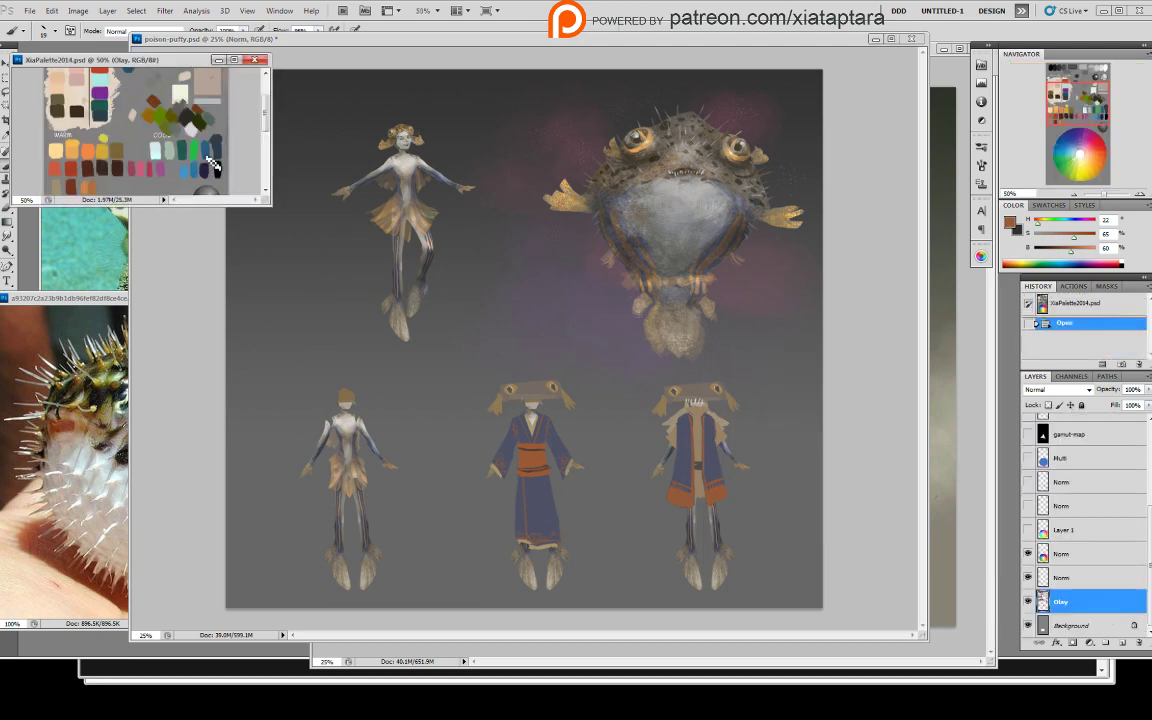
left_click(154, 147, "alt")
left_click(867, 319)
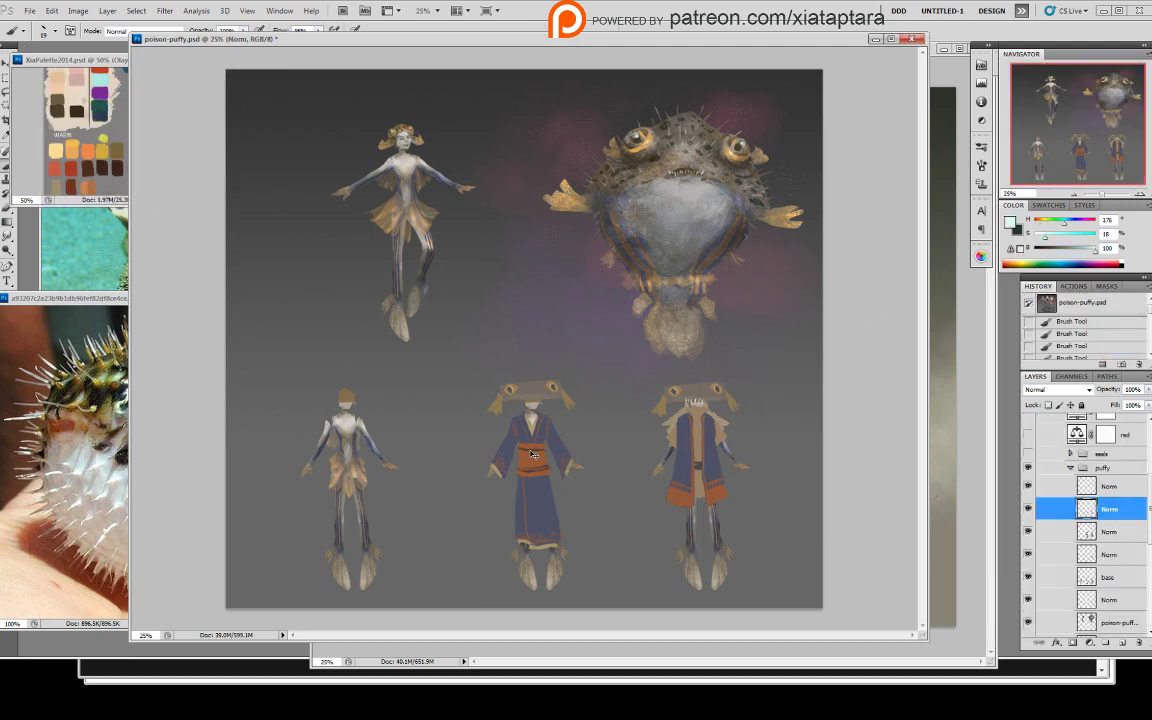
left_click_drag(534, 454, 536, 459)
- On the Norm layer beneath base, paint golden-tan fins behind the robe's hips with a 40 px brush, sampling the pufferfish's fin colour
left_click(1118, 487)
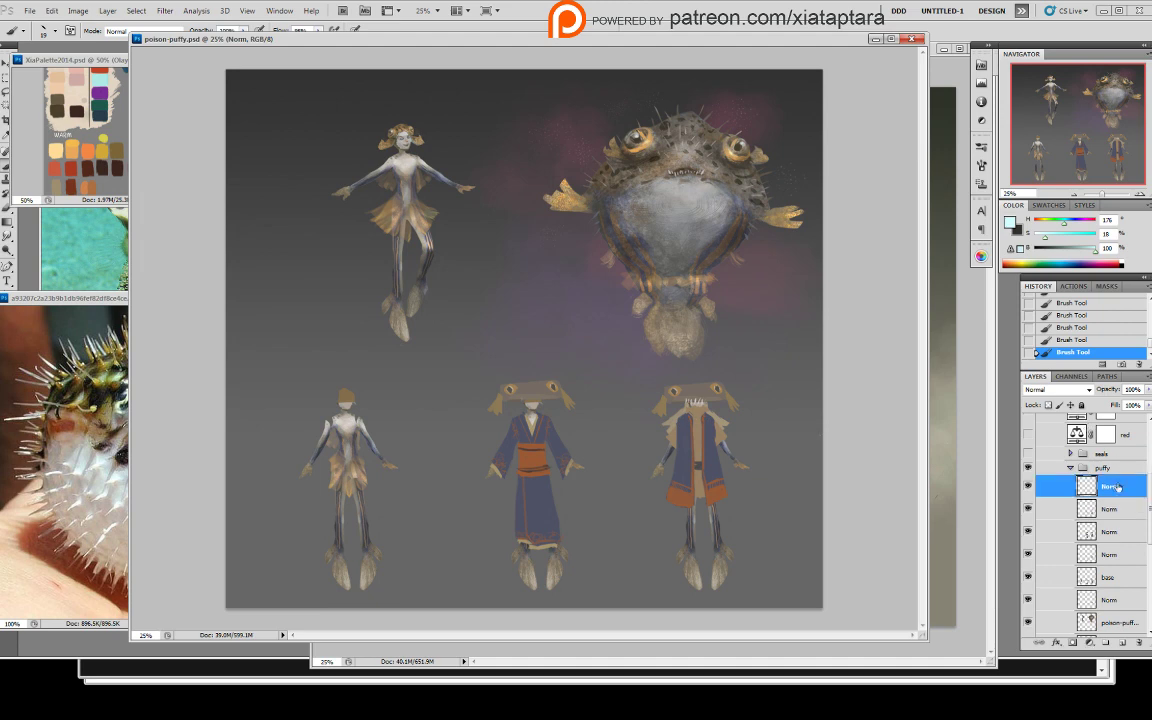
left_click(693, 533, "alt")
left_click(1110, 580)
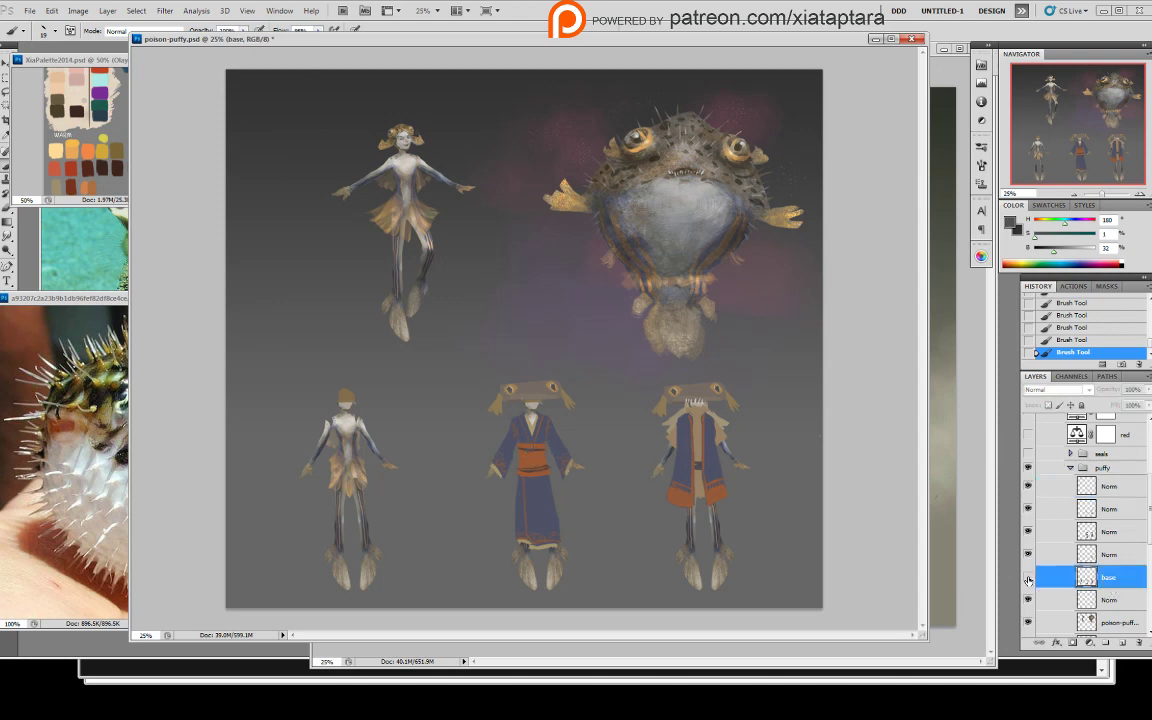
left_click(1108, 603)
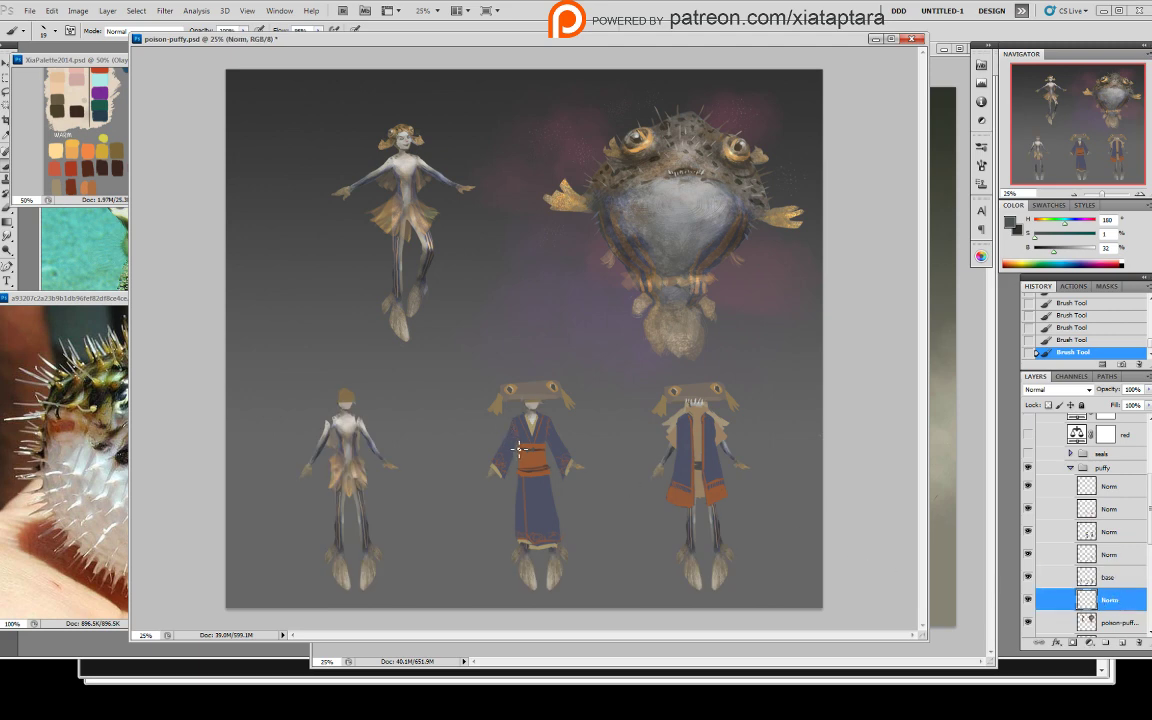
left_click(584, 202, "alt")
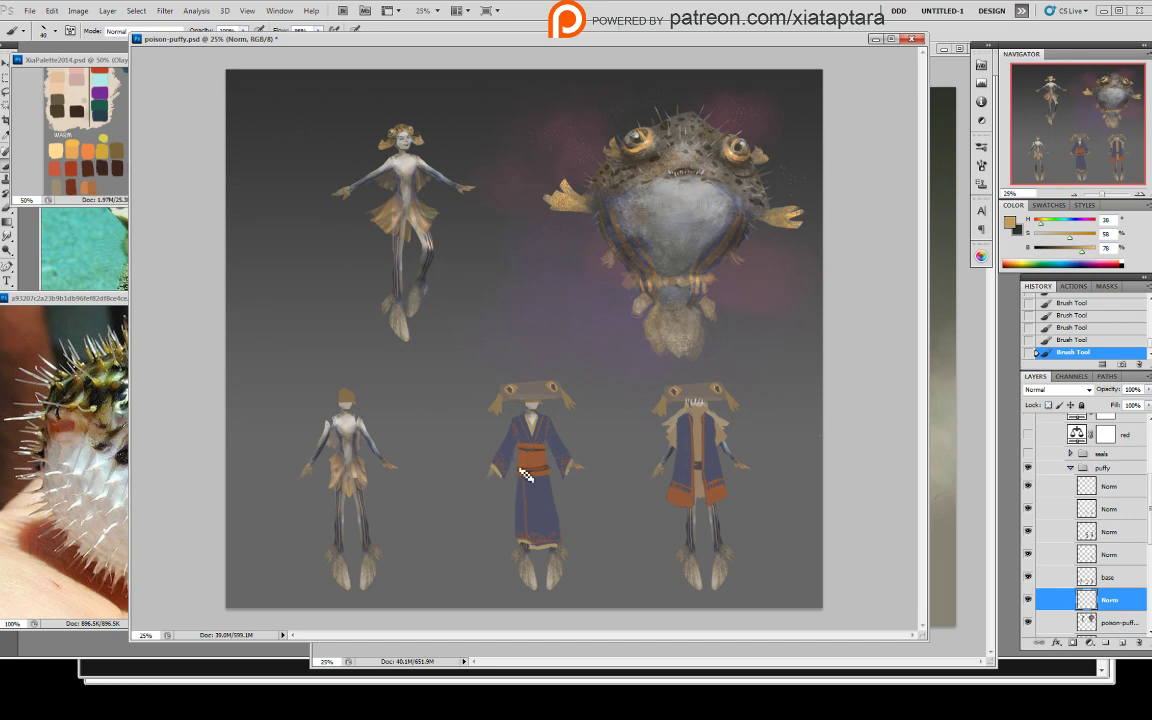
left_click_drag(518, 466, 509, 478)
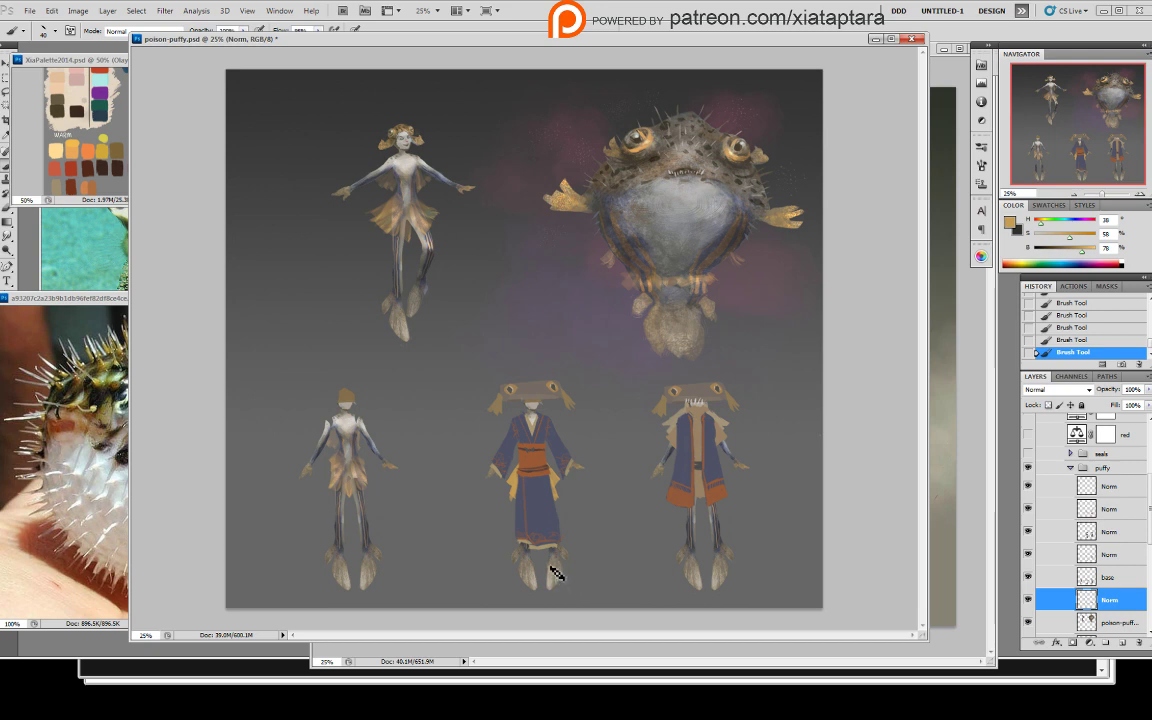
- On the topmost Norm layer of the puffy group, paint pale grey bands on the robe's sleeves with the 19 px slanted brush, sampling the neck colour
left_click(1066, 492)
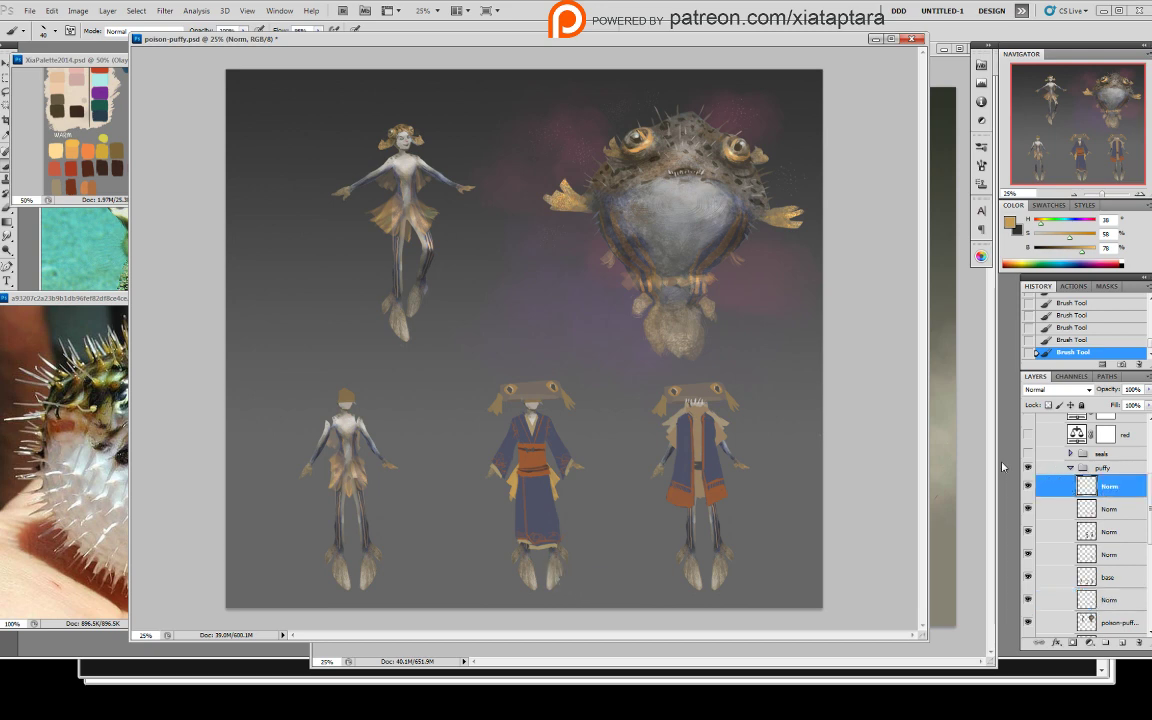
left_click(536, 407, "alt")
key("[")
right_click(556, 482)
left_click(648, 544)
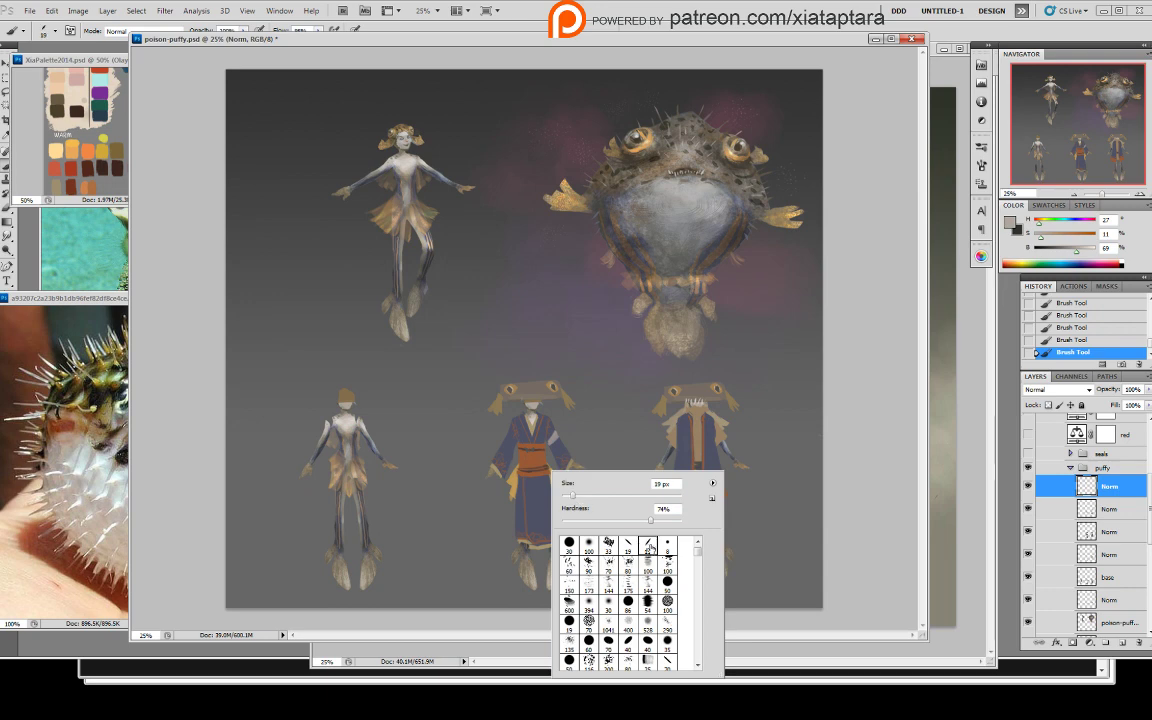
left_click(878, 408)
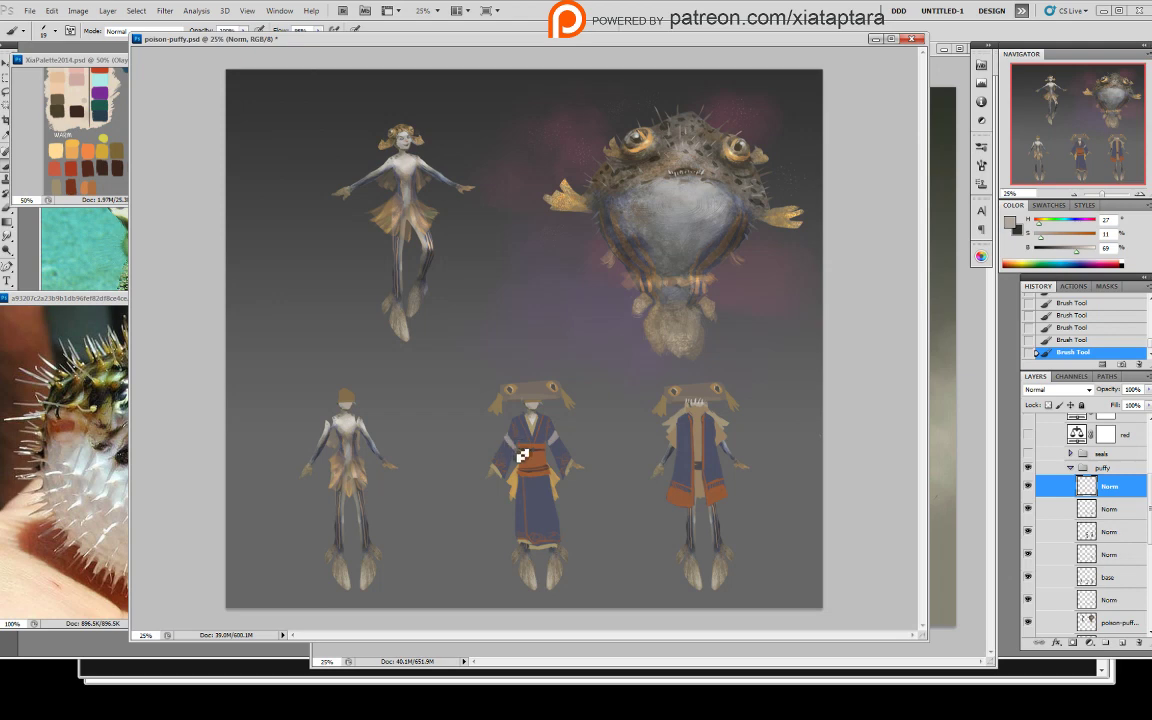
- On the Norm layer directly above base, paint pale grey cuffs on the coat's short sleeves with a 35 px brush and trim their edges with the eraser
right_click(700, 250)
left_click(754, 350)
left_click(866, 193)
left_click(1100, 556)
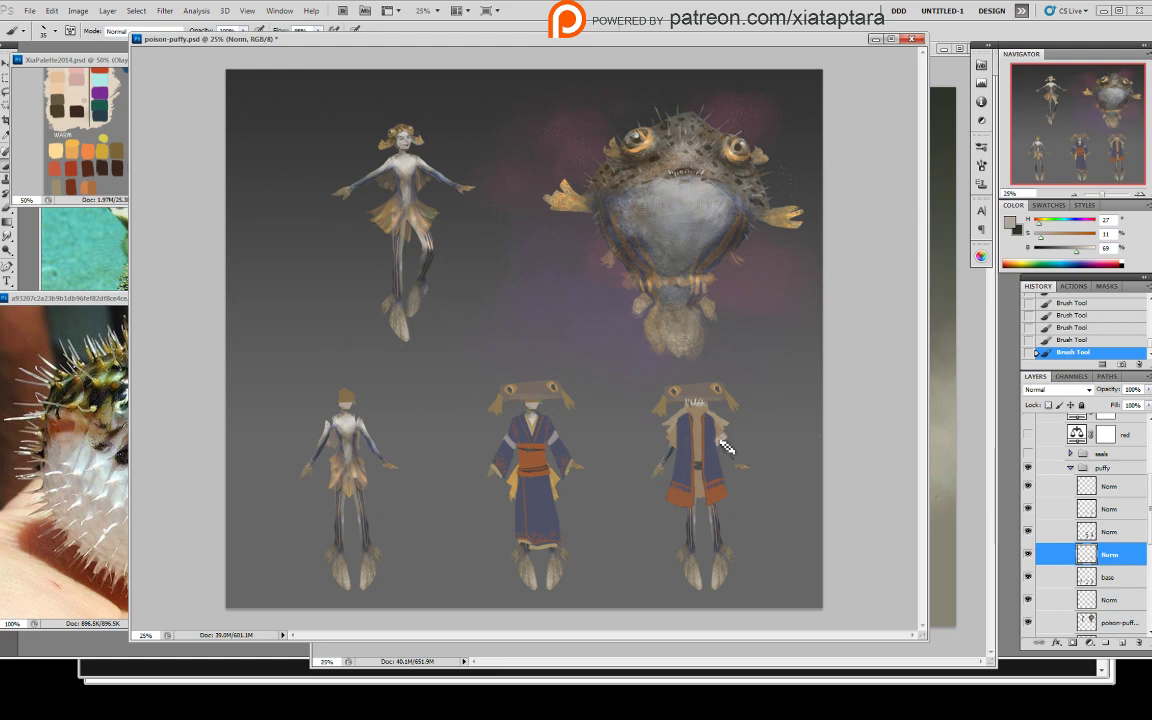
right_click(727, 447)
key("Escape")
key("e")
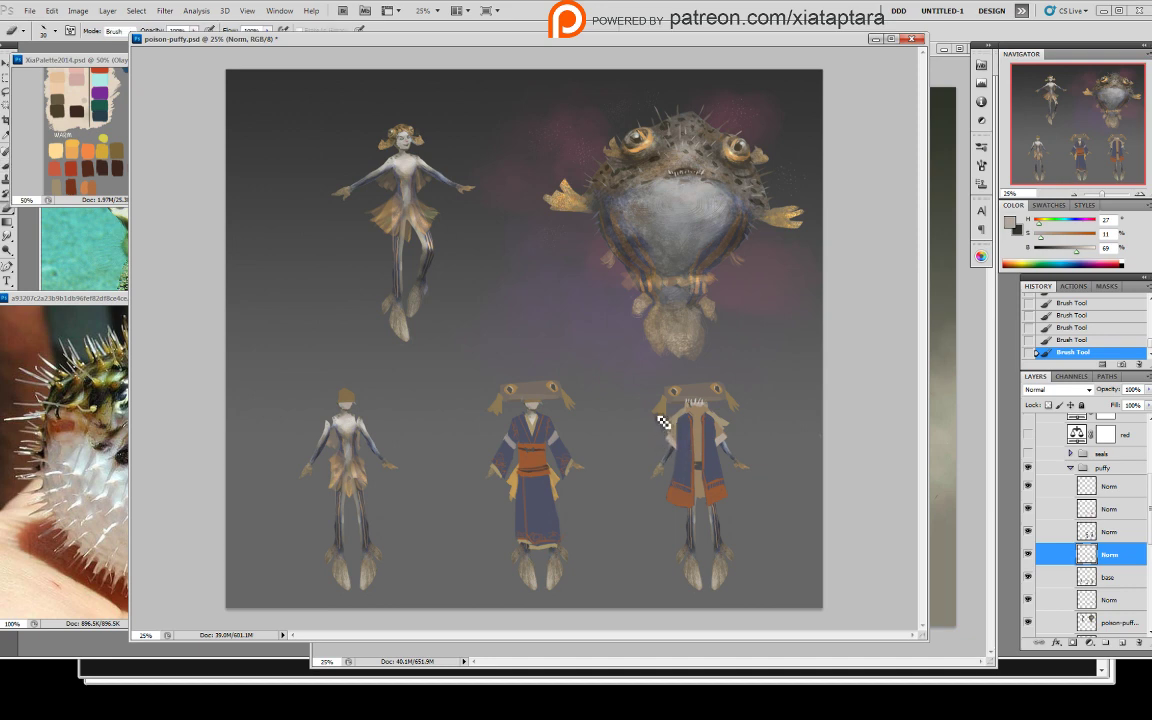
left_click_drag(673, 443, 672, 445)
left_click_drag(743, 445, 733, 437)
- Identify the hats' layer by toggling layer visibility, then lasso the robe figure's hat and duplicate it onto the unclothed figure's head
left_click(1029, 578)
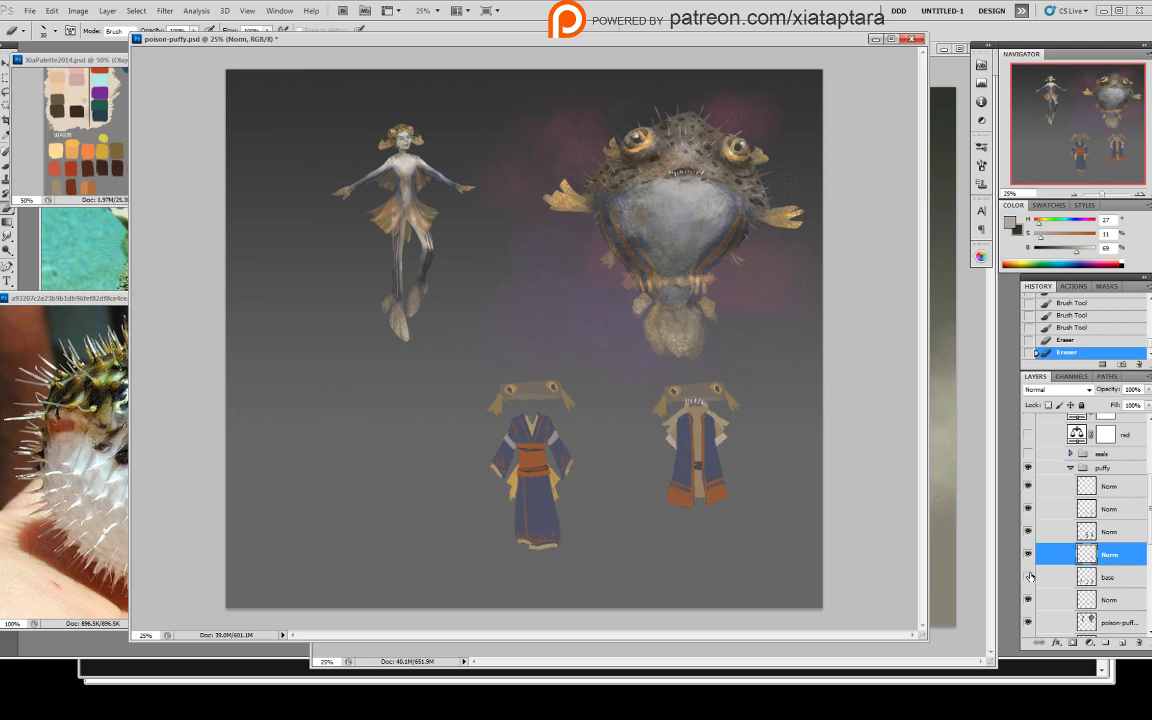
left_click(1029, 578)
left_click(1087, 580)
left_click(1029, 554)
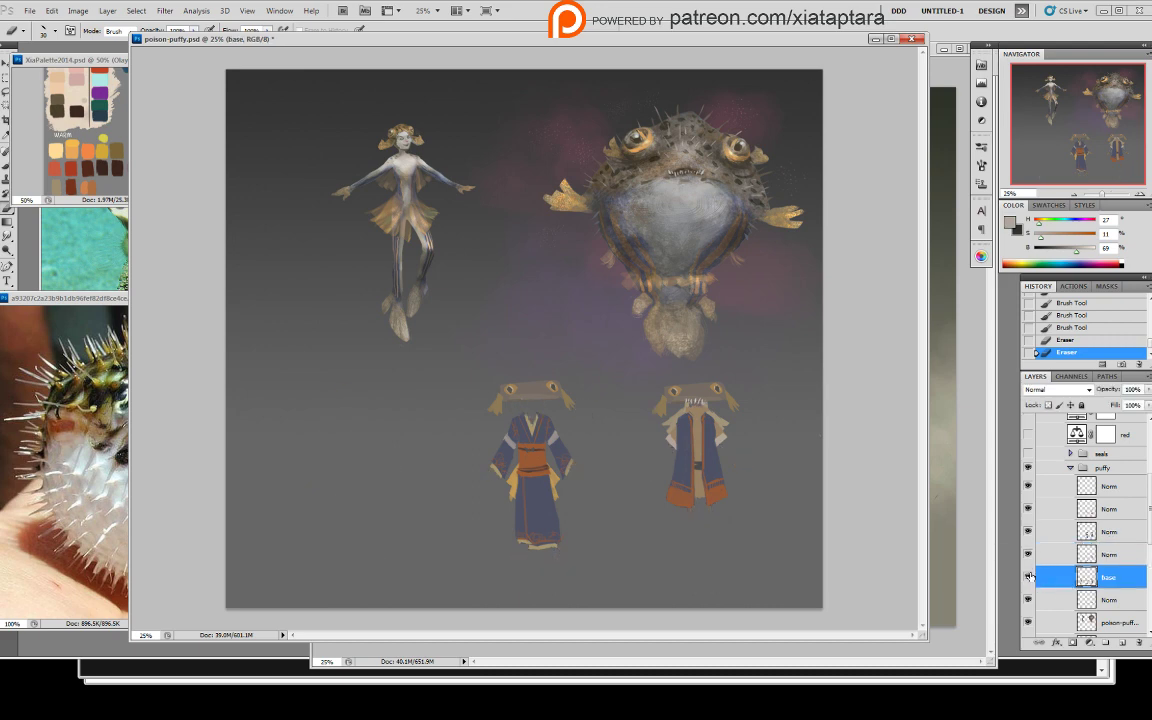
left_click(1029, 554)
left_click(1029, 531)
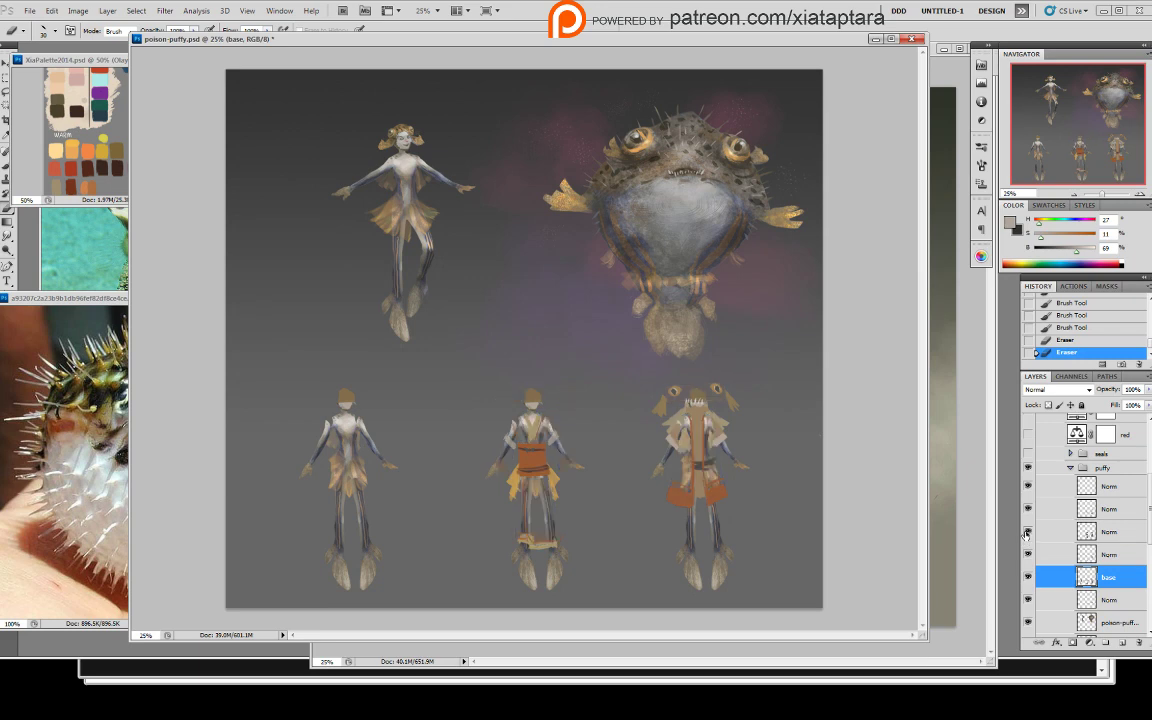
left_click(1029, 531)
left_click(1100, 531)
key("l")
mouse_move(591, 421)
left_mouse_down()
mouse_move(537, 404)
mouse_move(491, 419)
mouse_move(472, 371)
mouse_move(606, 382)
mouse_move(582, 418)
mouse_move(557, 423)
mouse_move(589, 421)
mouse_move(466, 423)
left_mouse_up()
left_click_drag(553, 387, 366, 388)
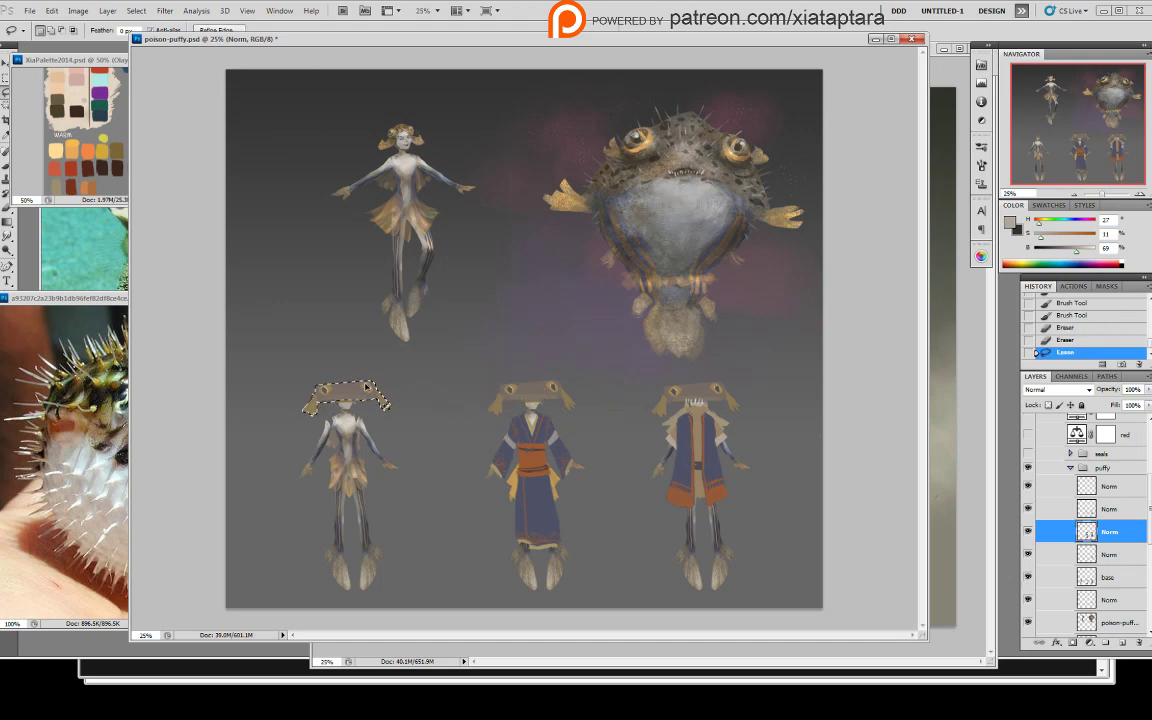
key("ctrl+d")
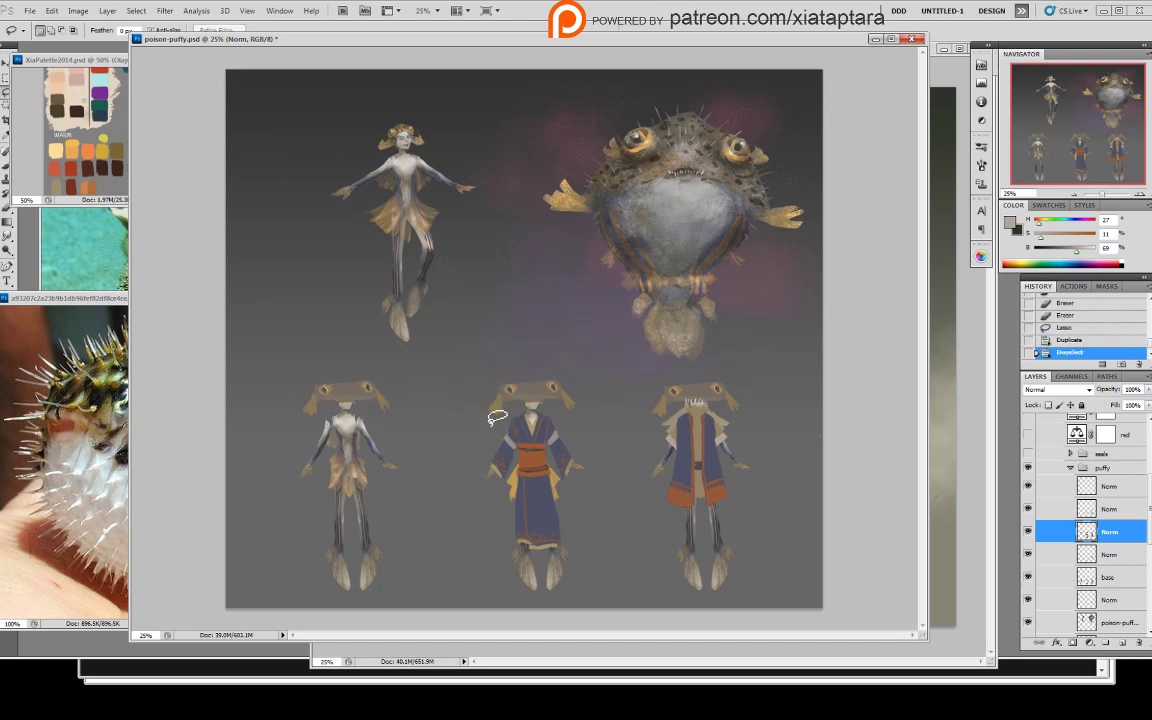
- Lasso the robe figure's original hat, delete it and clear the selection
mouse_move(483, 408)
left_mouse_down()
mouse_move(576, 358)
mouse_move(580, 414)
left_mouse_up()
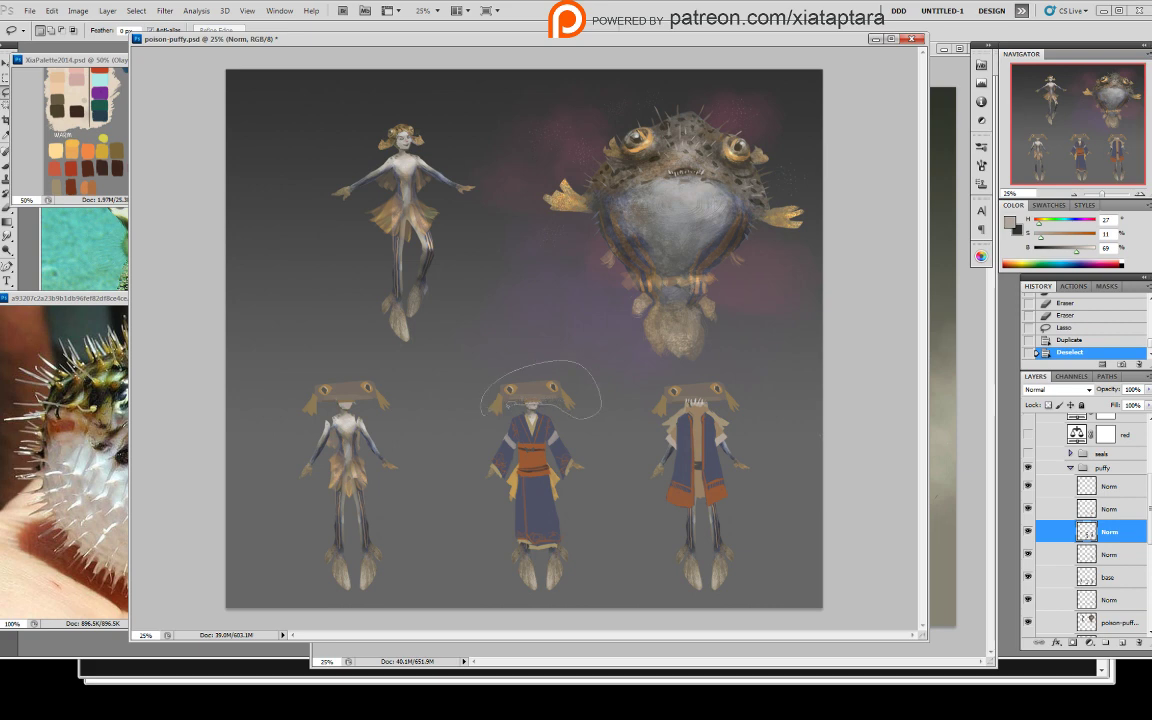
left_click_drag(482, 410, 470, 402)
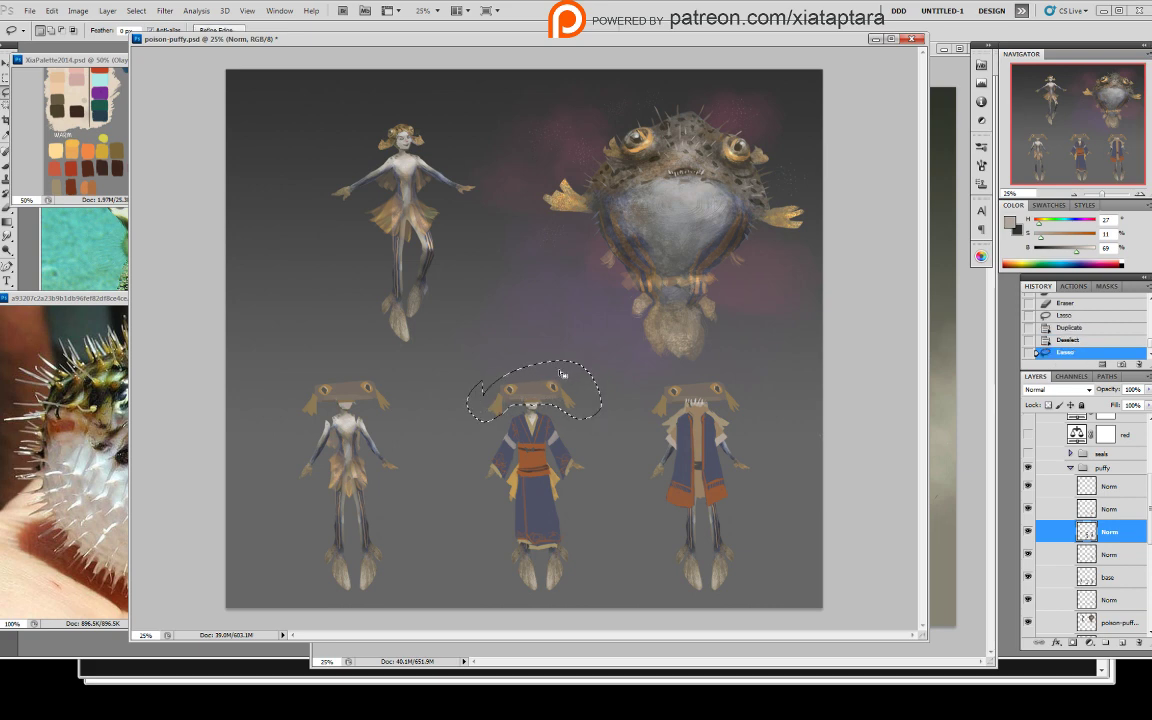
key("Delete")
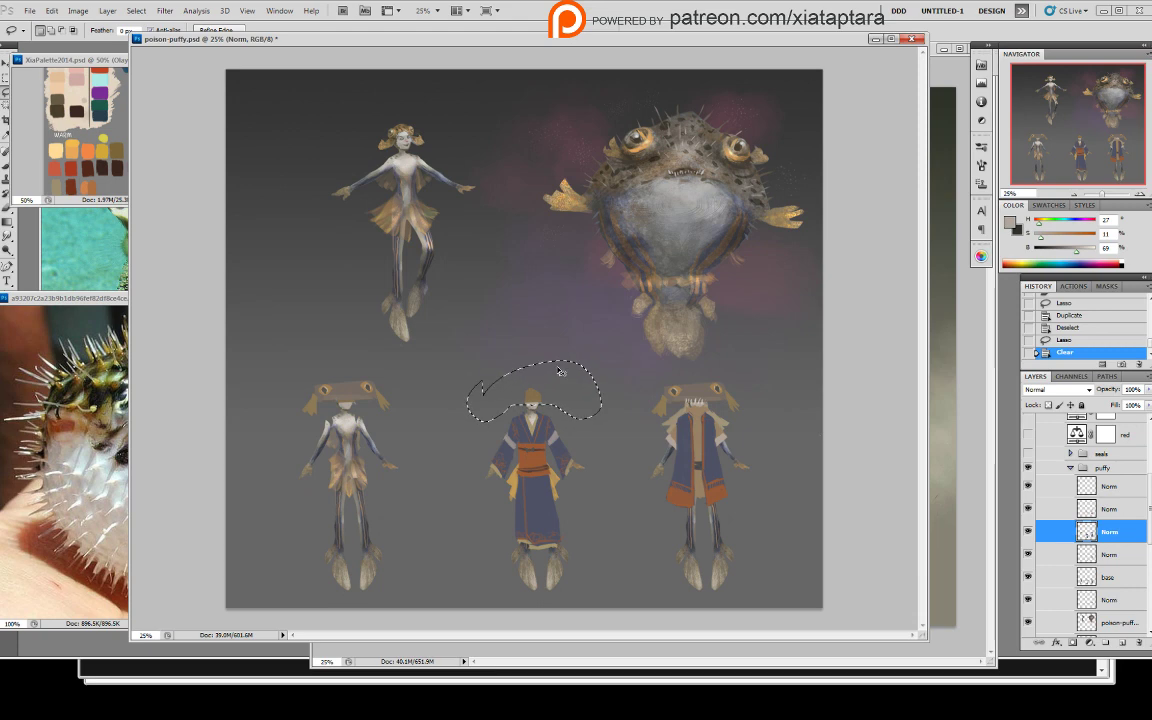
key("ctrl+d")
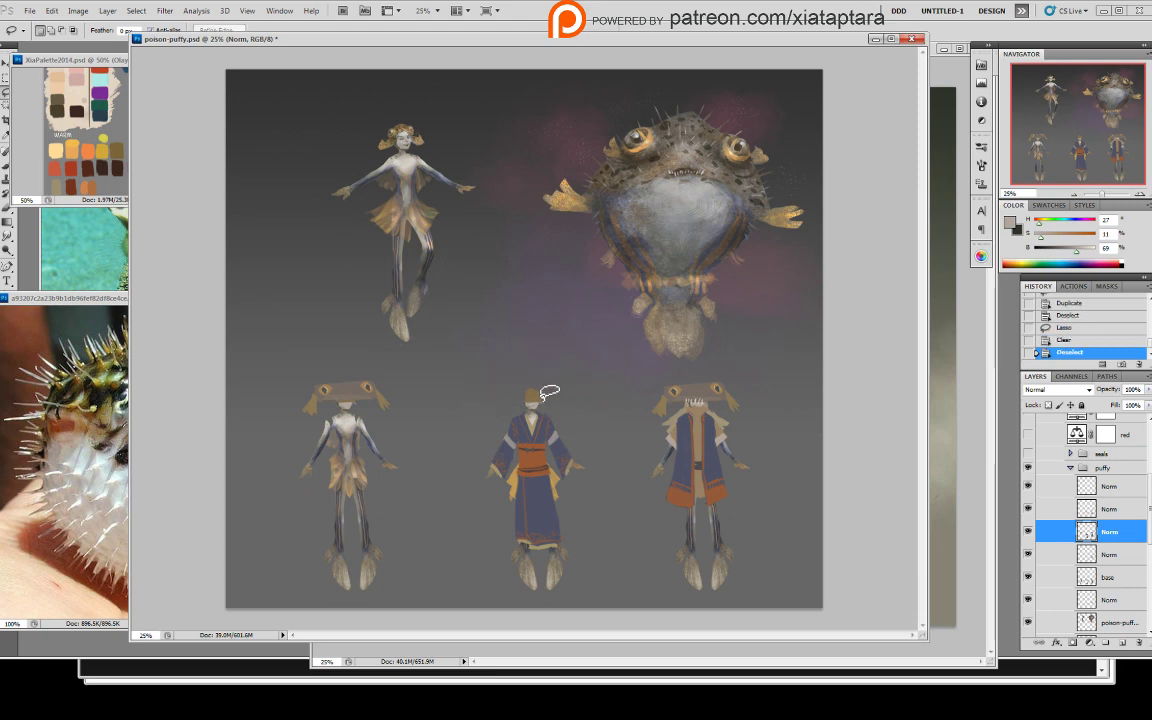
- Paint a pale face on the robe figure's head on the base layer with a 35 px brush, undoing the stroke made on the wrong layer
key("b")
right_click(481, 377)
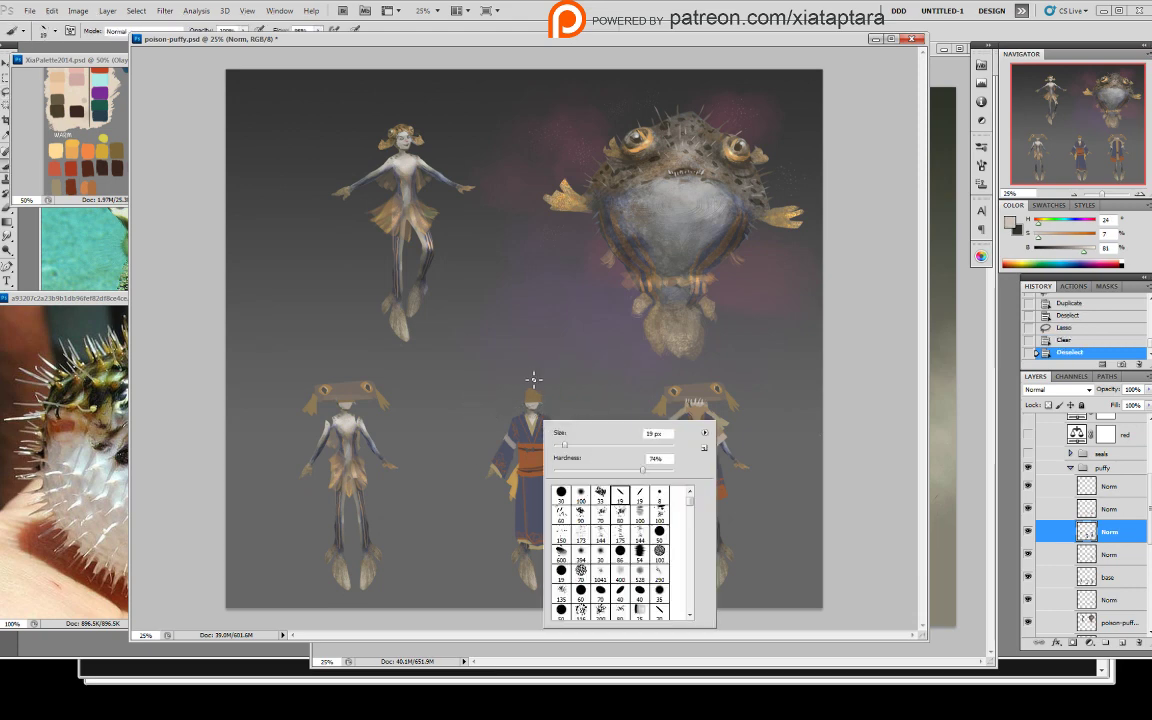
left_click(533, 378)
left_click_drag(533, 392, 533, 400)
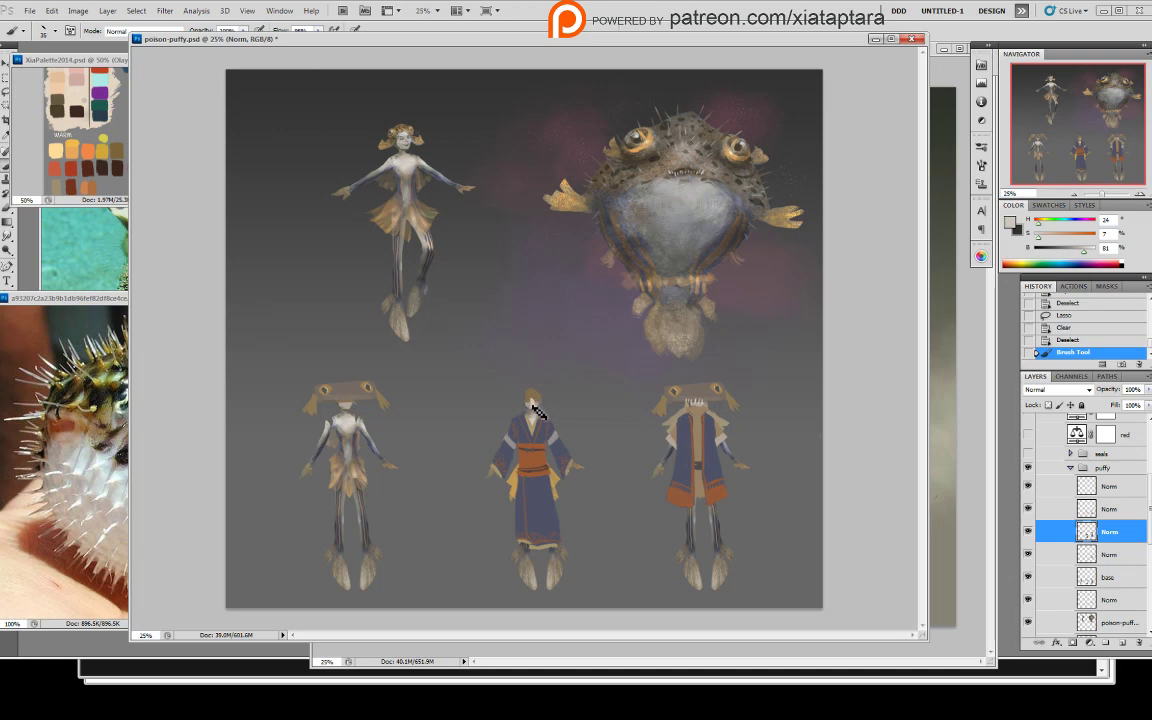
key("ctrl+z")
left_click(1107, 578)
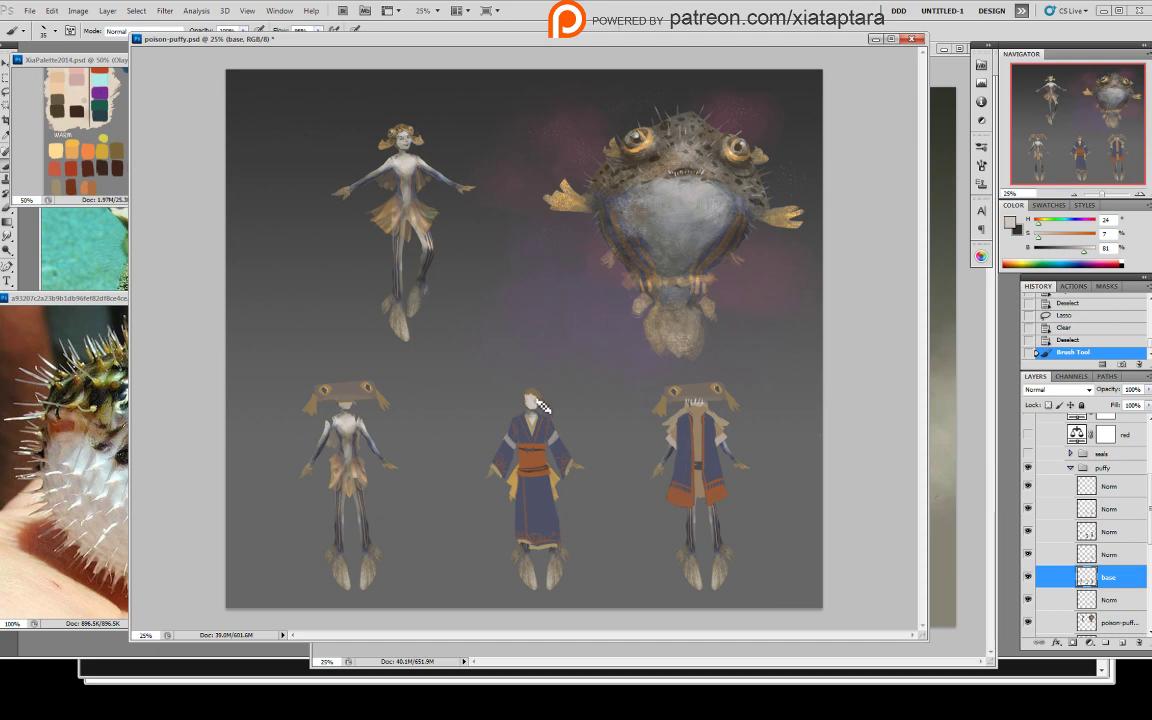
left_click(541, 404)
- On the Norm layer holding the hats, block in a wide grey-brown hat on the robe figure with a 45 px brush
left_click(686, 425, "alt")
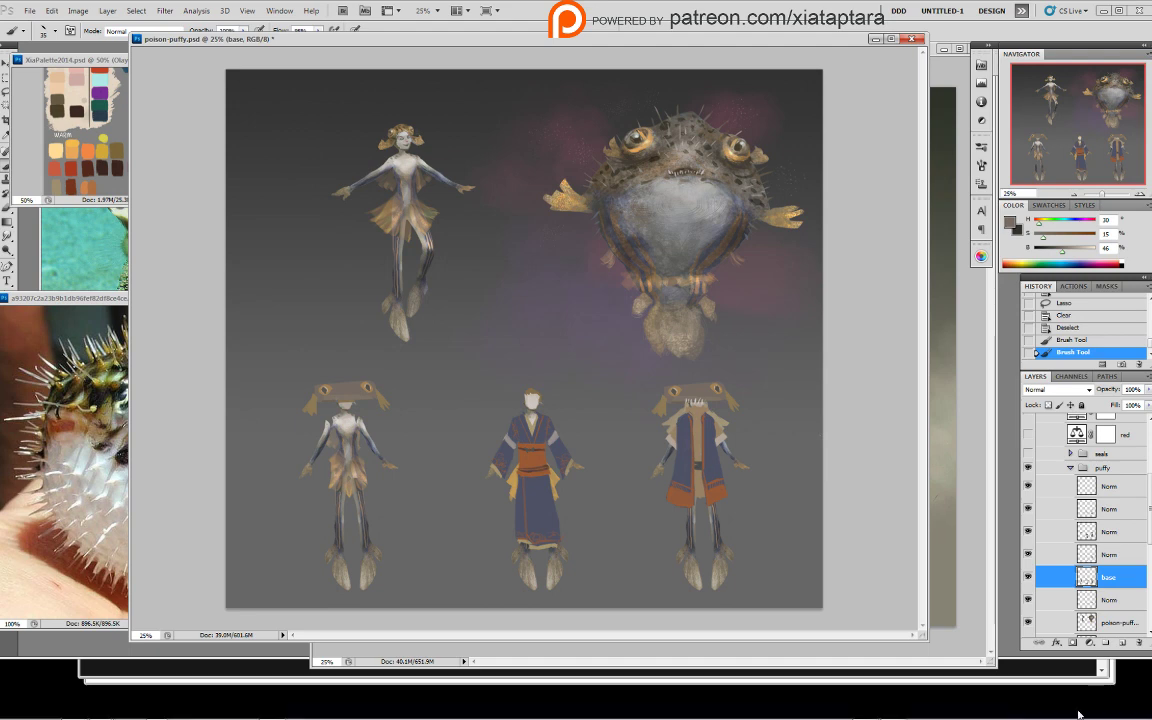
left_click(1110, 537)
left_click(1029, 531)
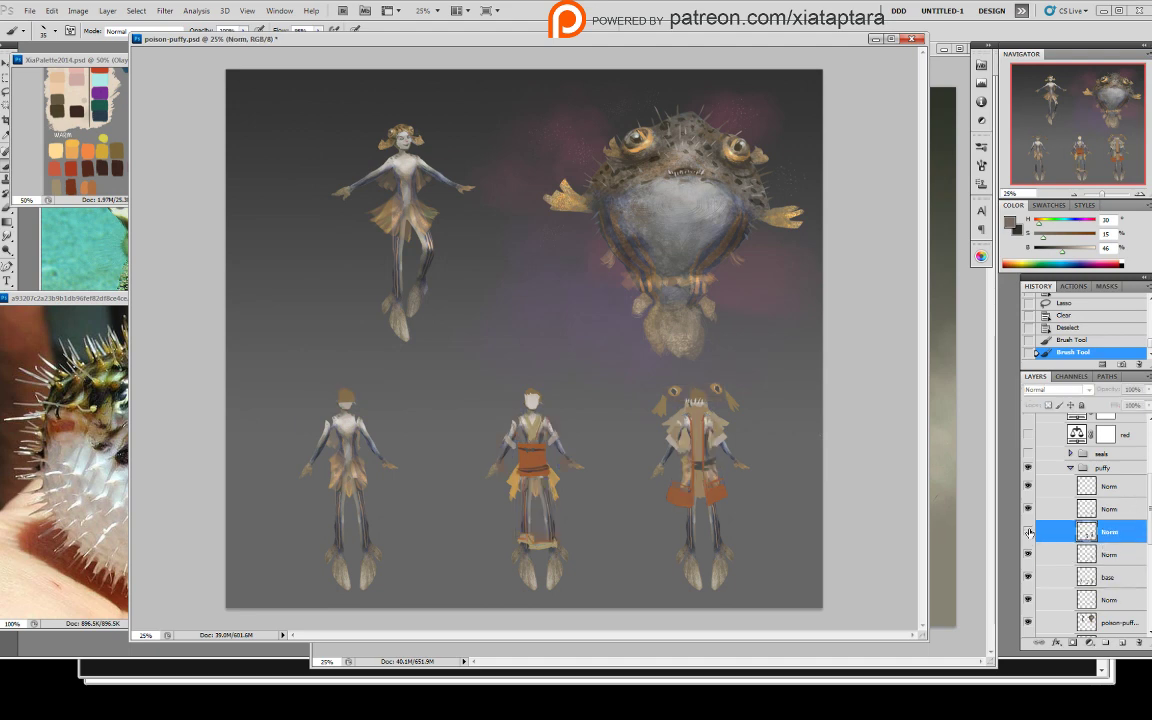
left_click(1029, 531)
left_click(1029, 531)
left_click(1029, 531)
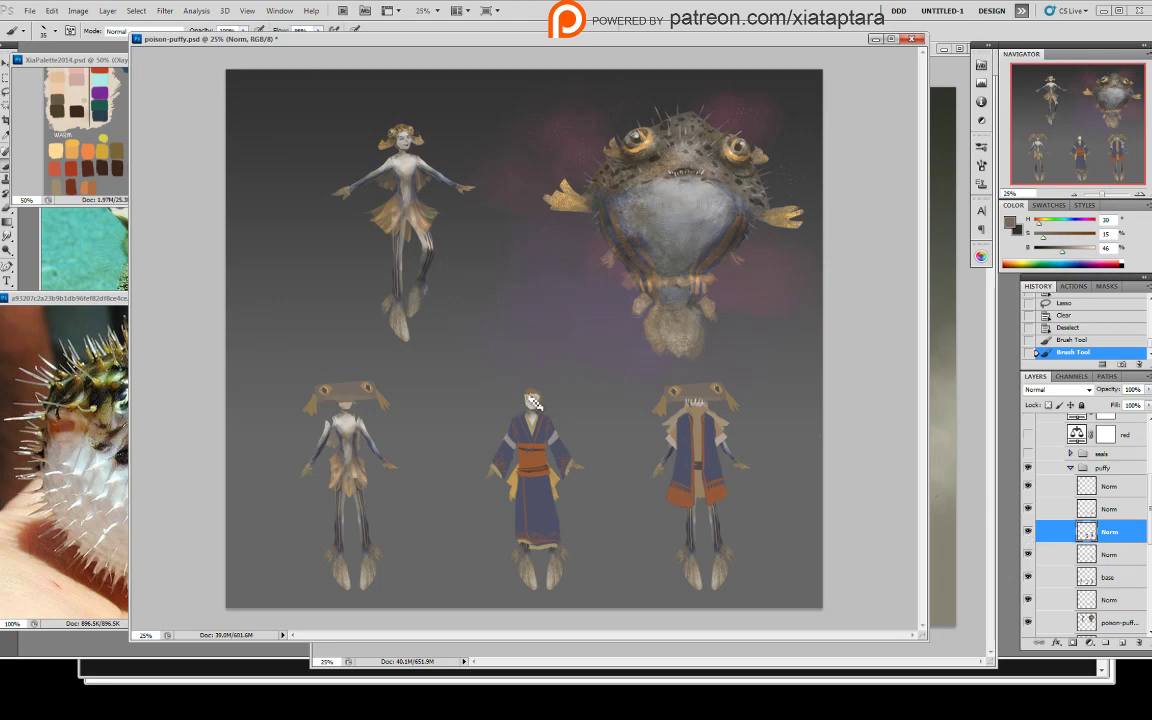
mouse_move(548, 398)
left_mouse_down()
mouse_move(519, 394)
mouse_move(552, 397)
left_mouse_up()
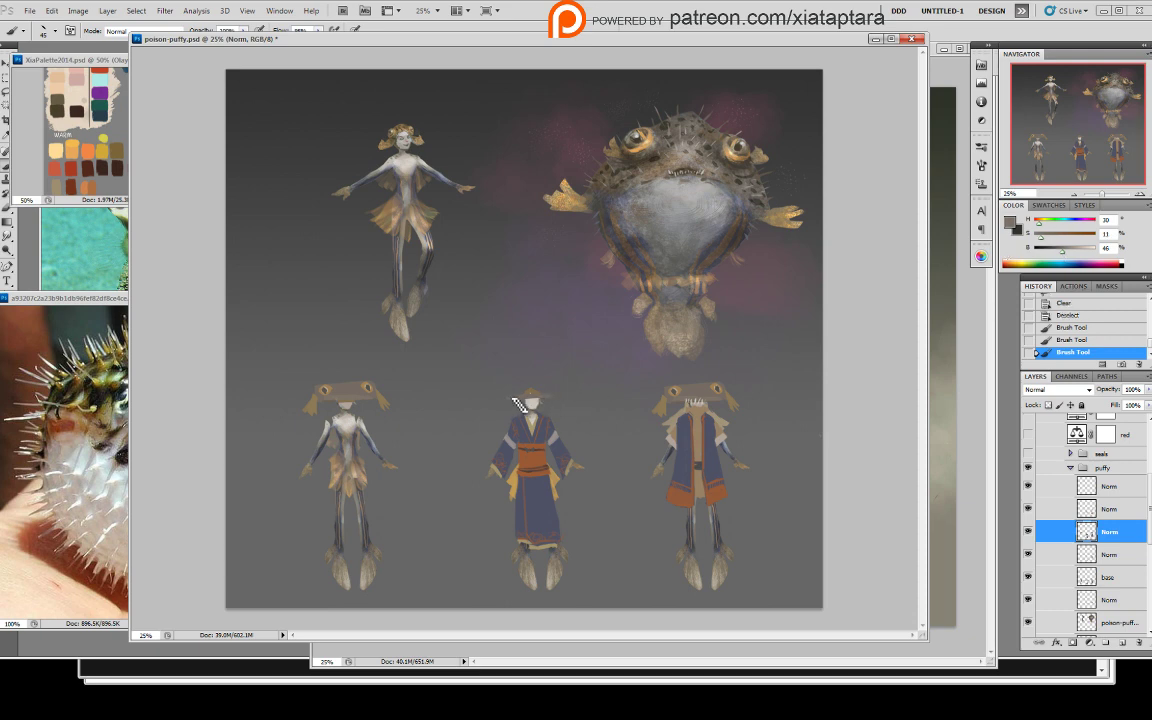
left_click_drag(534, 397, 554, 396)
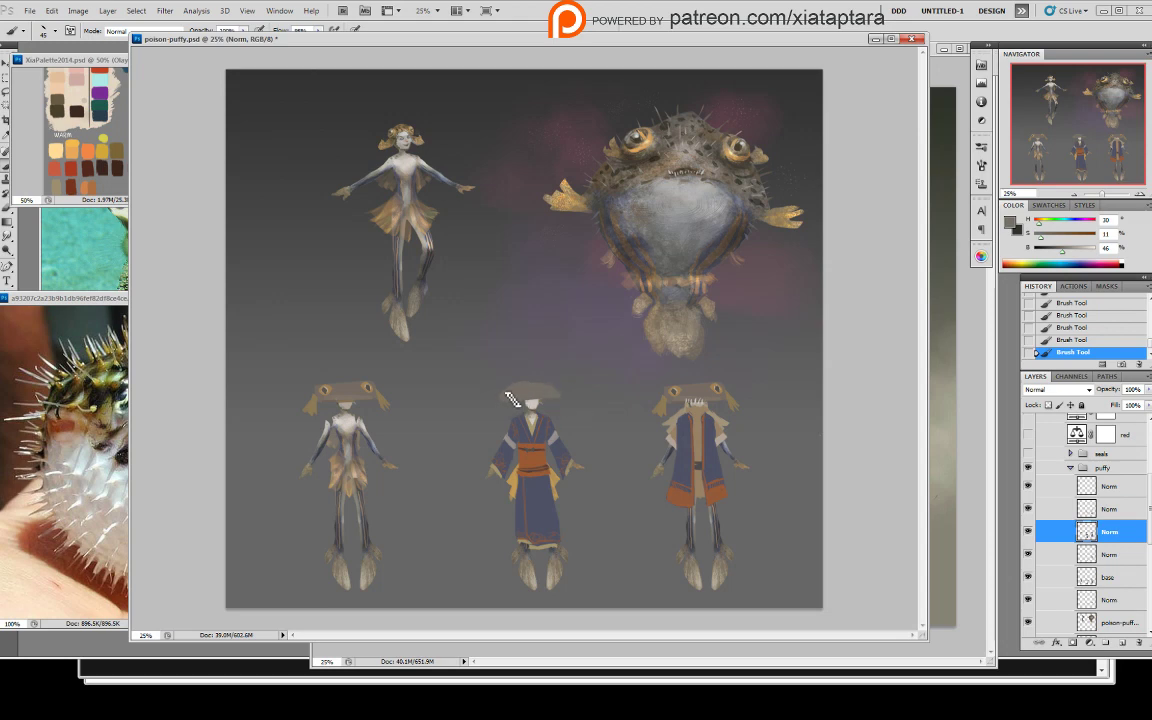
- Refine the robe figure's hat into a smooth dome with a thin brim, alternating the 45 px brush with a 30 px round eraser
key("e")
left_click_drag(500, 402, 538, 391)
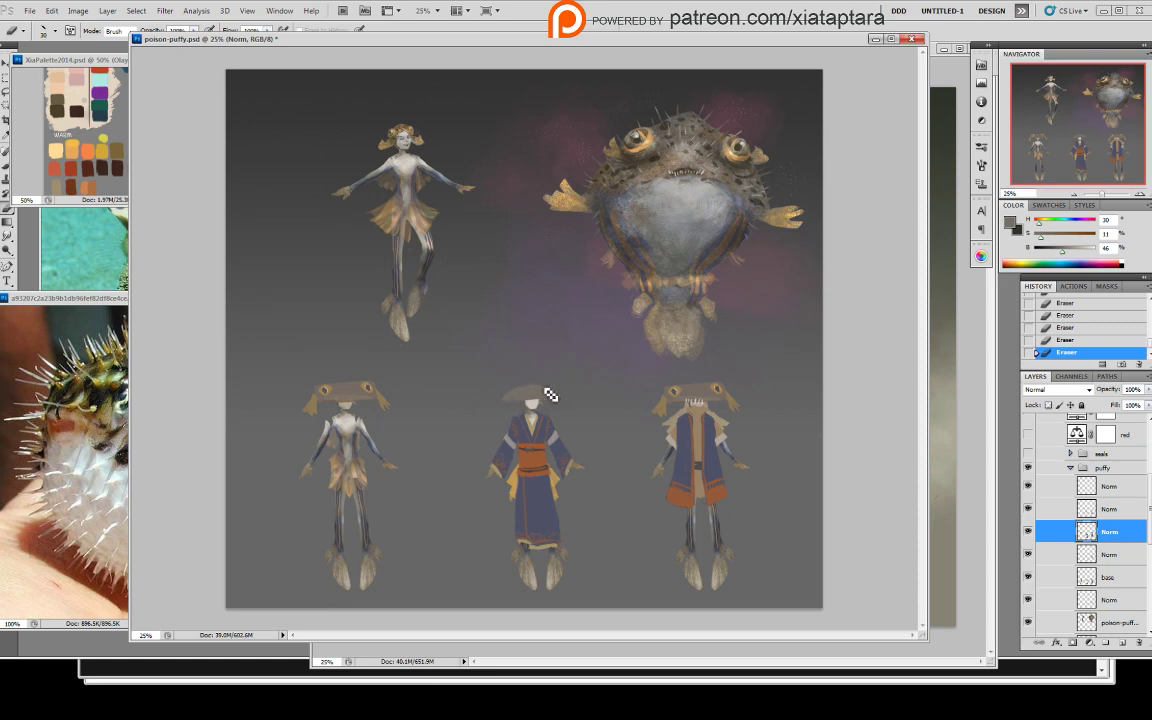
key("b")
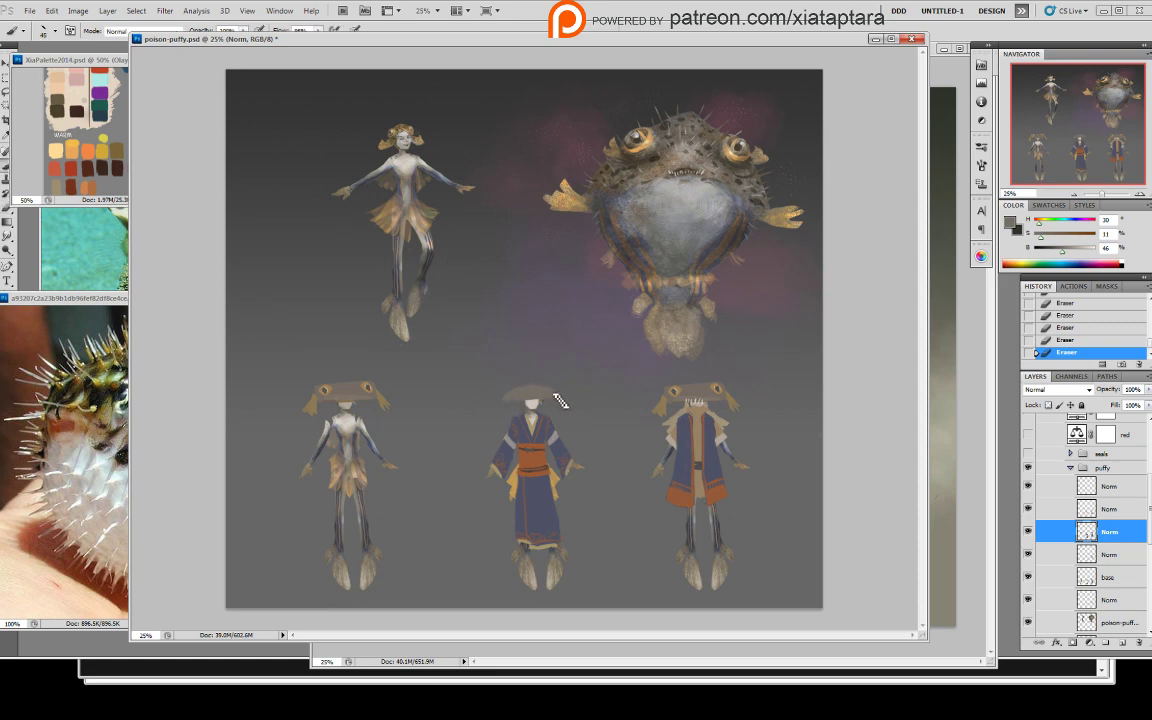
left_click(555, 395)
mouse_move(557, 395)
left_mouse_down()
mouse_move(513, 394)
mouse_move(567, 397)
mouse_move(530, 390)
left_mouse_up()
key("e")
right_click(557, 387)
left_click(575, 454)
left_click(508, 404)
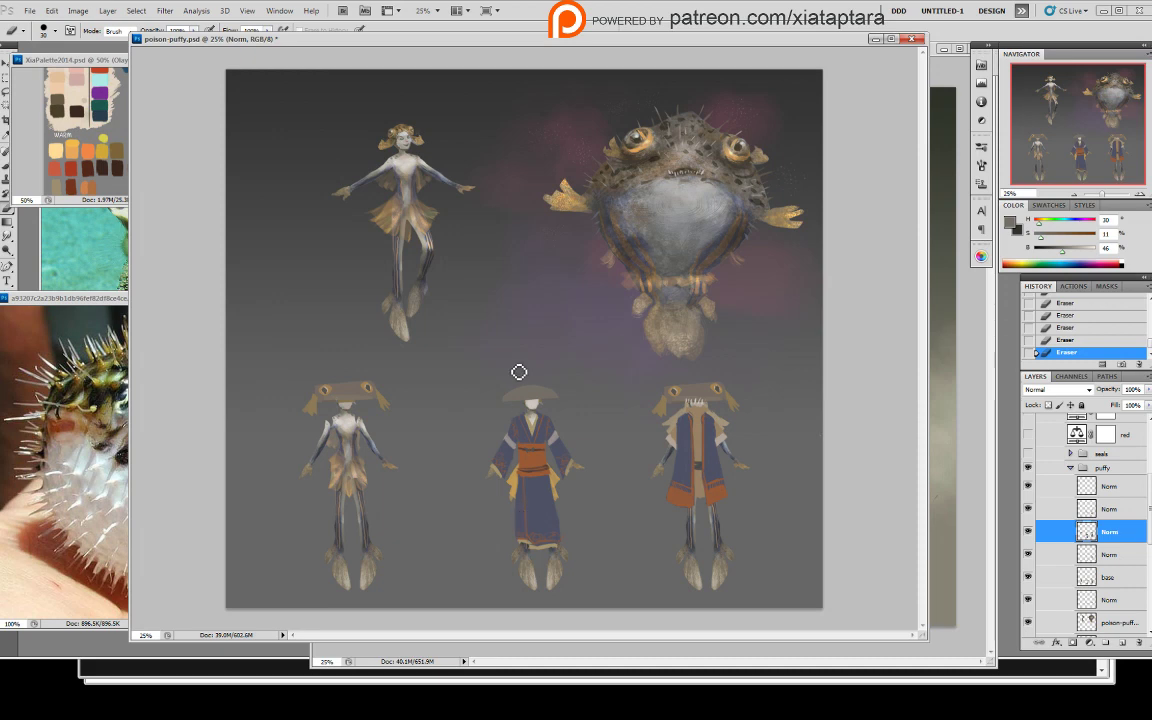
- Tint the new hat's brim with the tan of the neighbouring hat's fins using a 30 px brush
key("b")
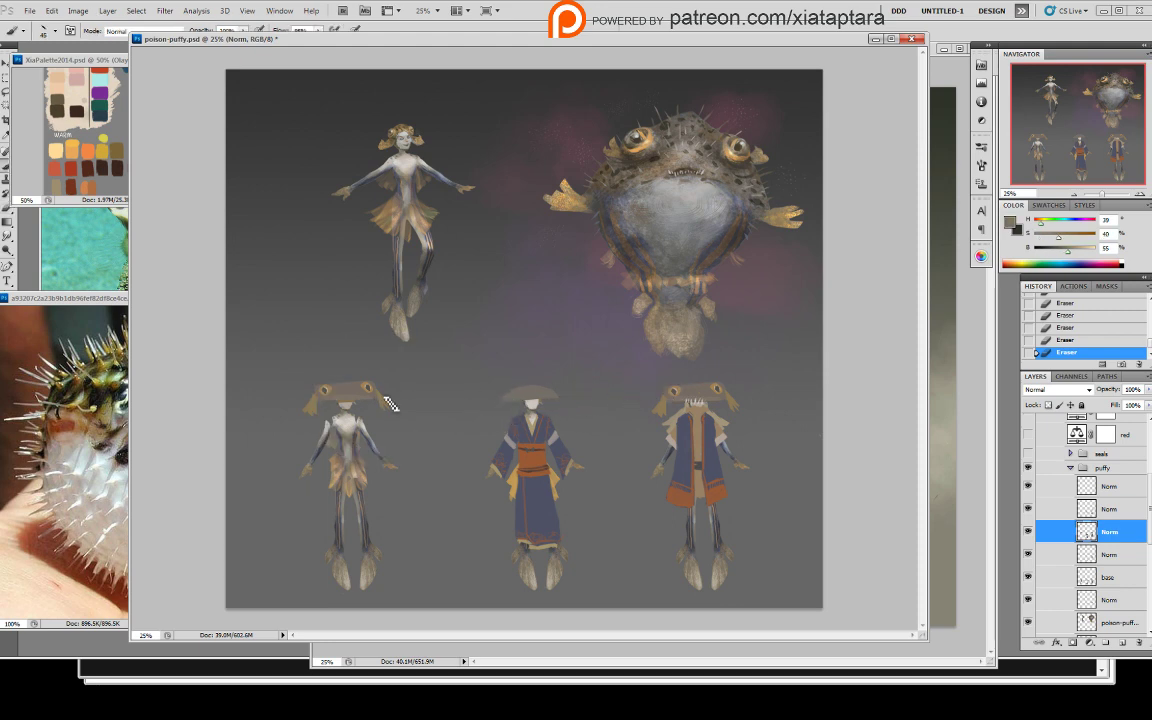
left_click(531, 397, "alt")
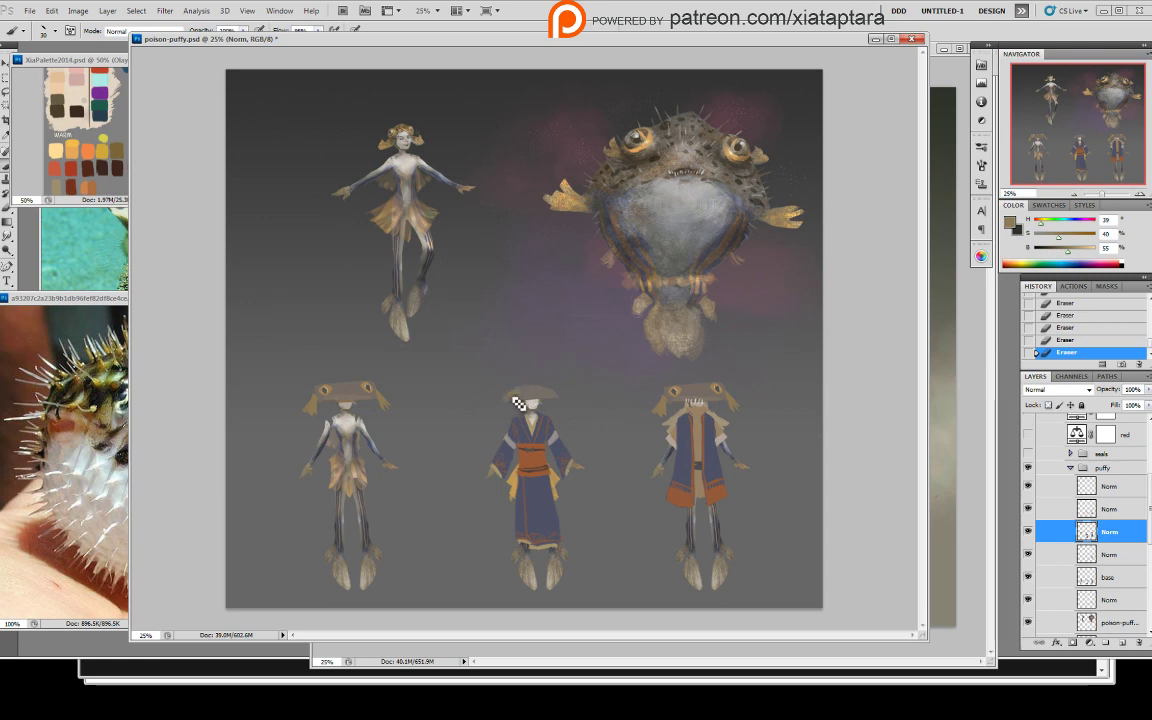
left_click_drag(517, 402, 558, 398)
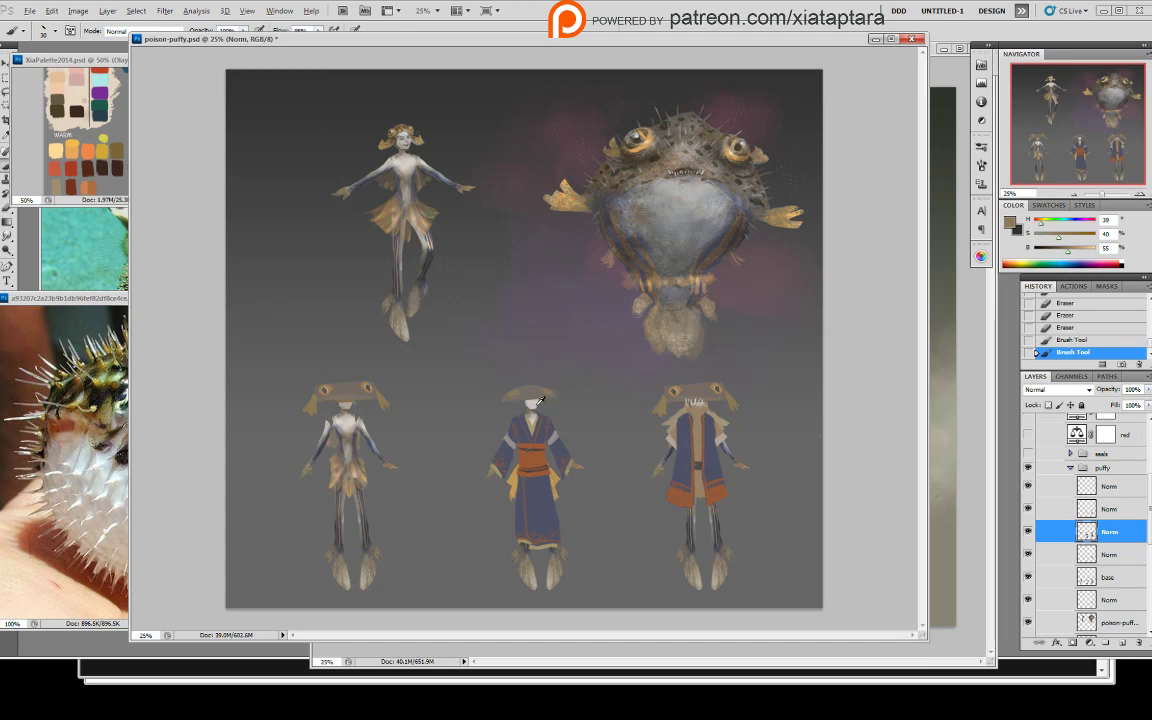
- Paint two pale eyes on the robe figure's hat and add dark pupils sampled from the unclothed figure's hat
left_click(533, 403, "alt")
left_click_drag(521, 397, 547, 401)
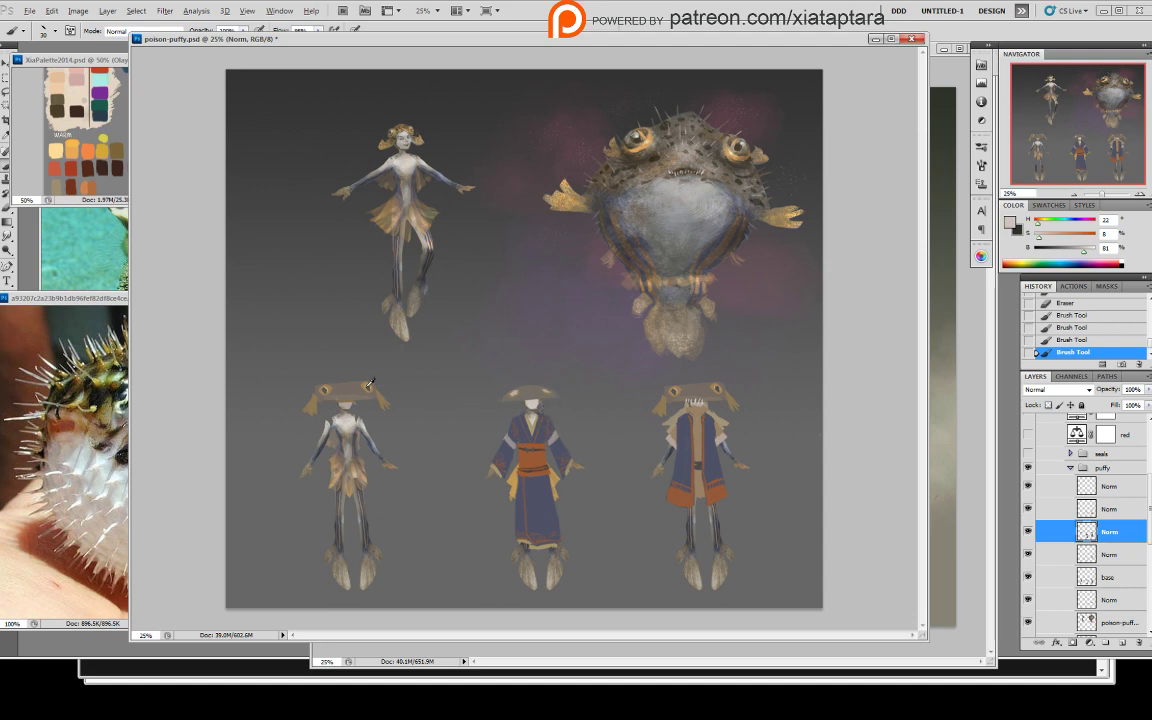
left_click(367, 388, "alt")
left_click(515, 395)
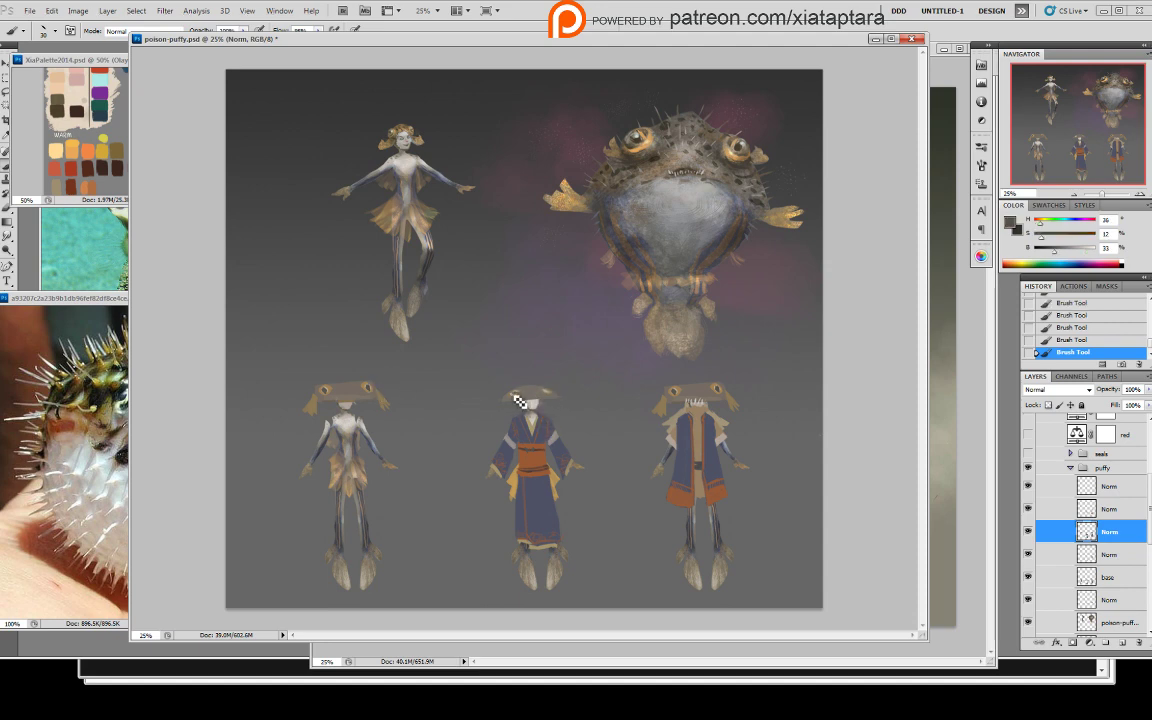
left_click(550, 396)
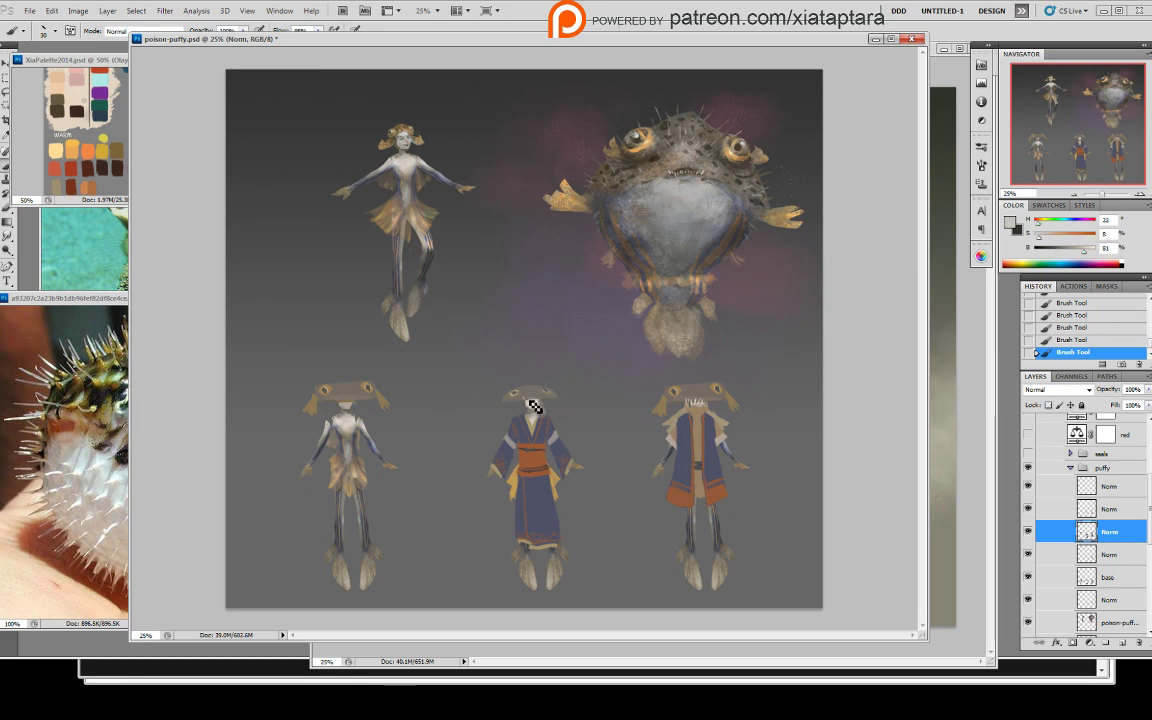
- Add pale teeth and golden-tan side fins to the robe figure's hat, sampling the coat figure's hat fins and the pufferfish's fin
left_click(538, 402, "alt")
left_click(562, 466, "alt")
left_click(662, 405, "alt")
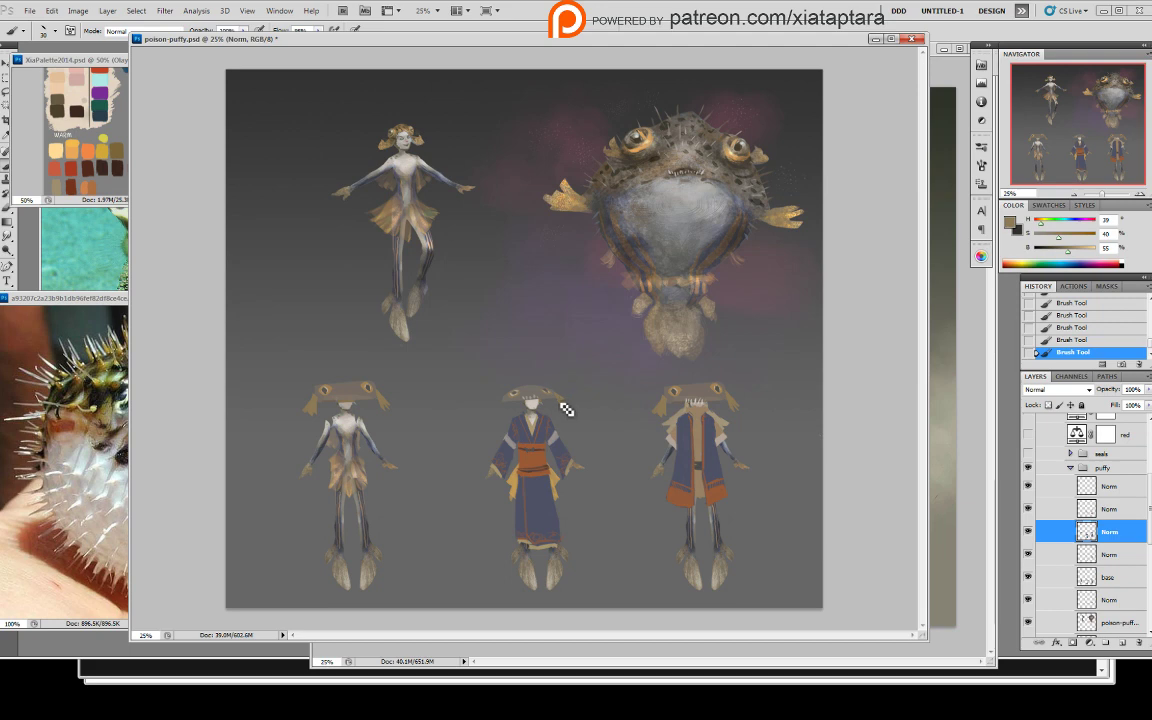
left_click(792, 212, "alt")
left_click_drag(497, 406, 509, 406)
- On the Norm layer beneath base, paint a blue back panel hanging behind the coat's hem with a 70 px brush, sampling the coat's blue
left_click(1030, 599)
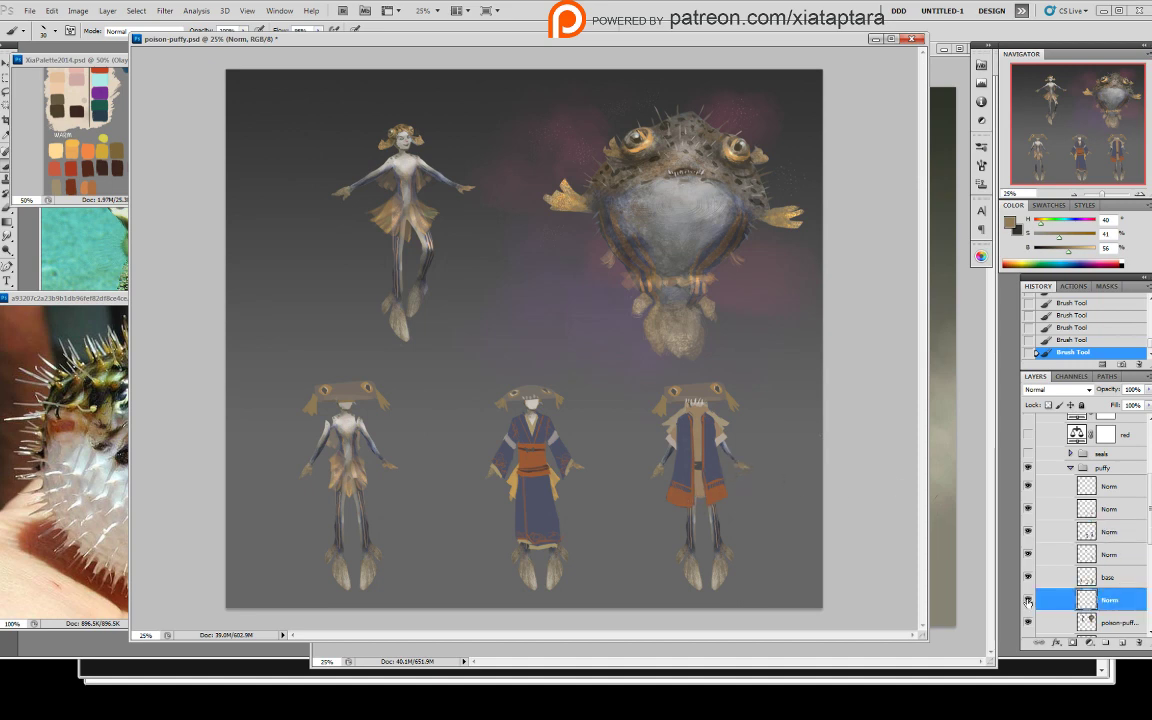
left_click(720, 466, "alt")
key("bracketright")
key("bracketright")
key("bracketright")
key("bracketright")
left_click_drag(677, 511, 679, 496)
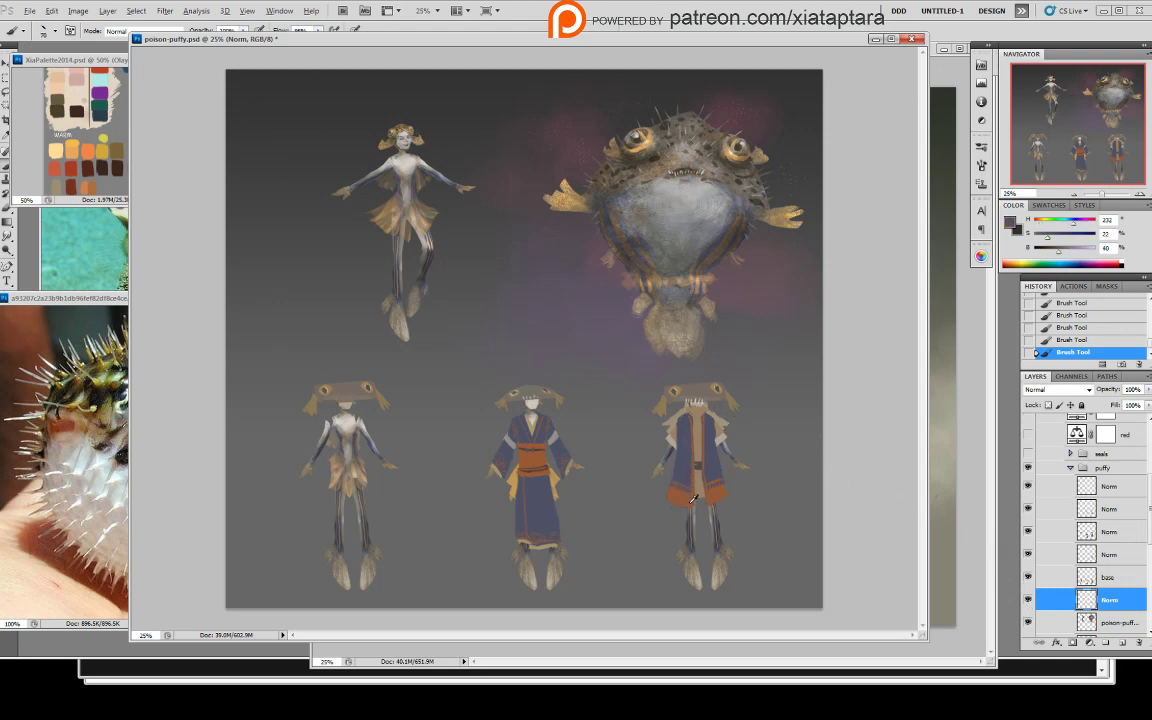
left_click(690, 497, "alt")
left_click(703, 470, "alt")
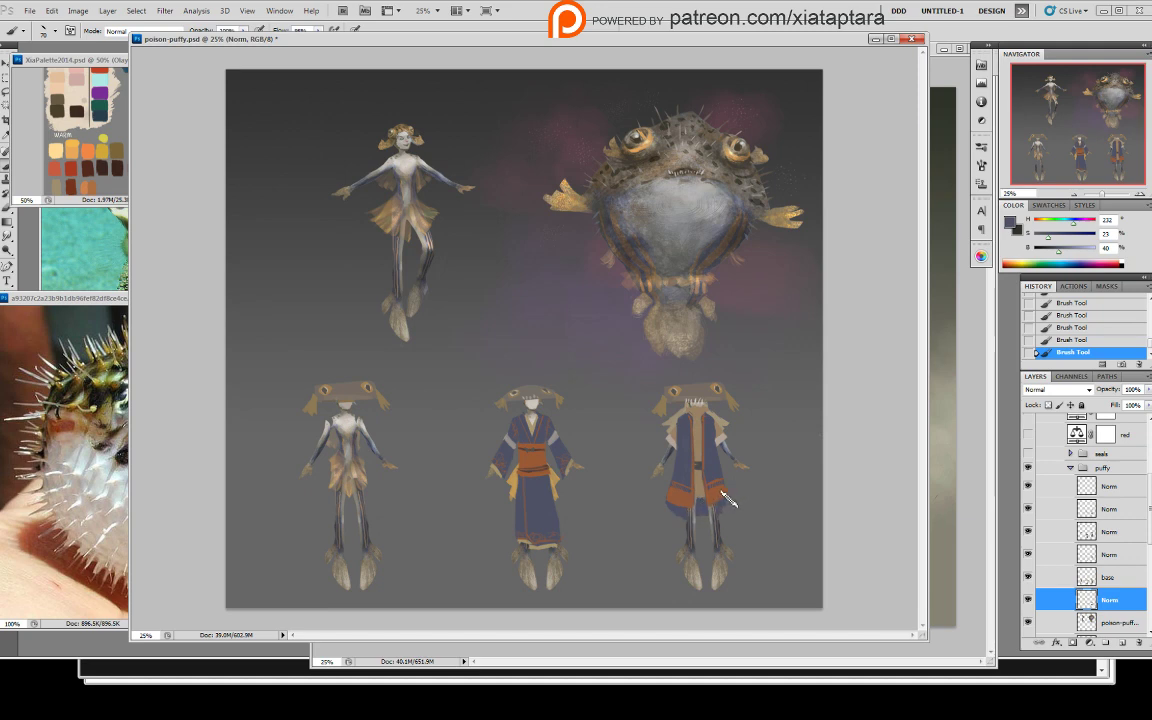
- Trim the lower edges of the blue back panel behind the coat with a 30 px eraser
key("e")
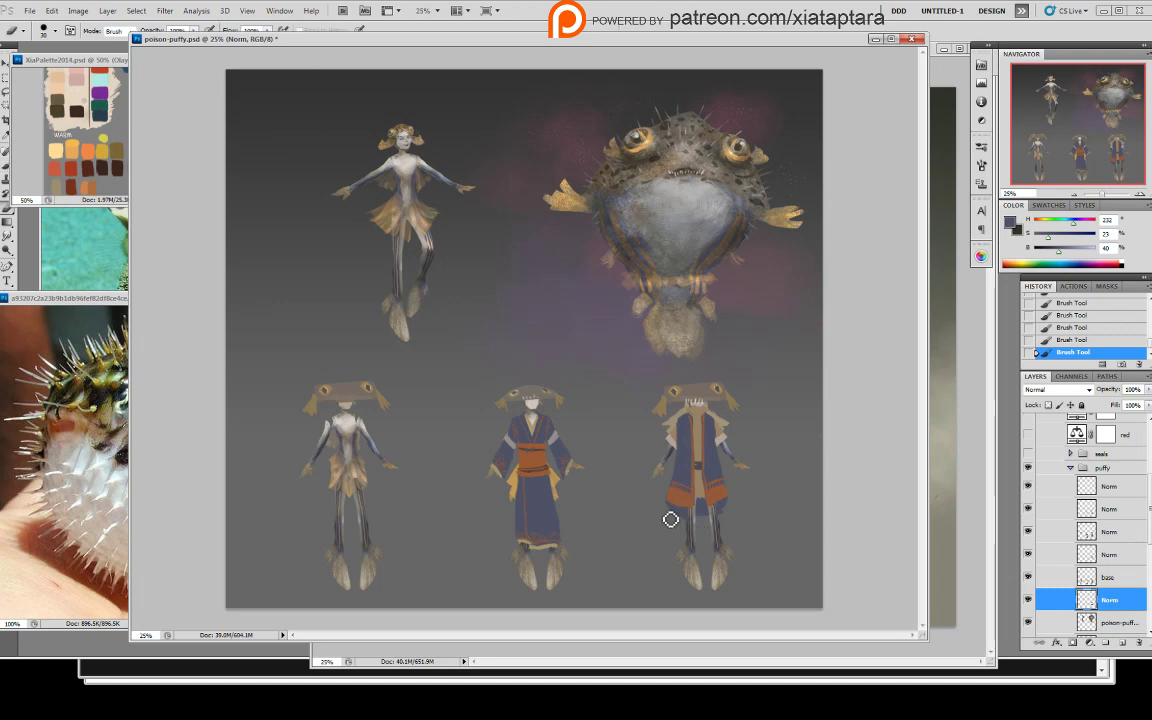
left_click(686, 522)
left_click(681, 517)
left_click(676, 517)
left_click(671, 510)
mouse_move(672, 510)
left_mouse_down()
mouse_move(694, 530)
mouse_move(741, 497)
left_mouse_up()
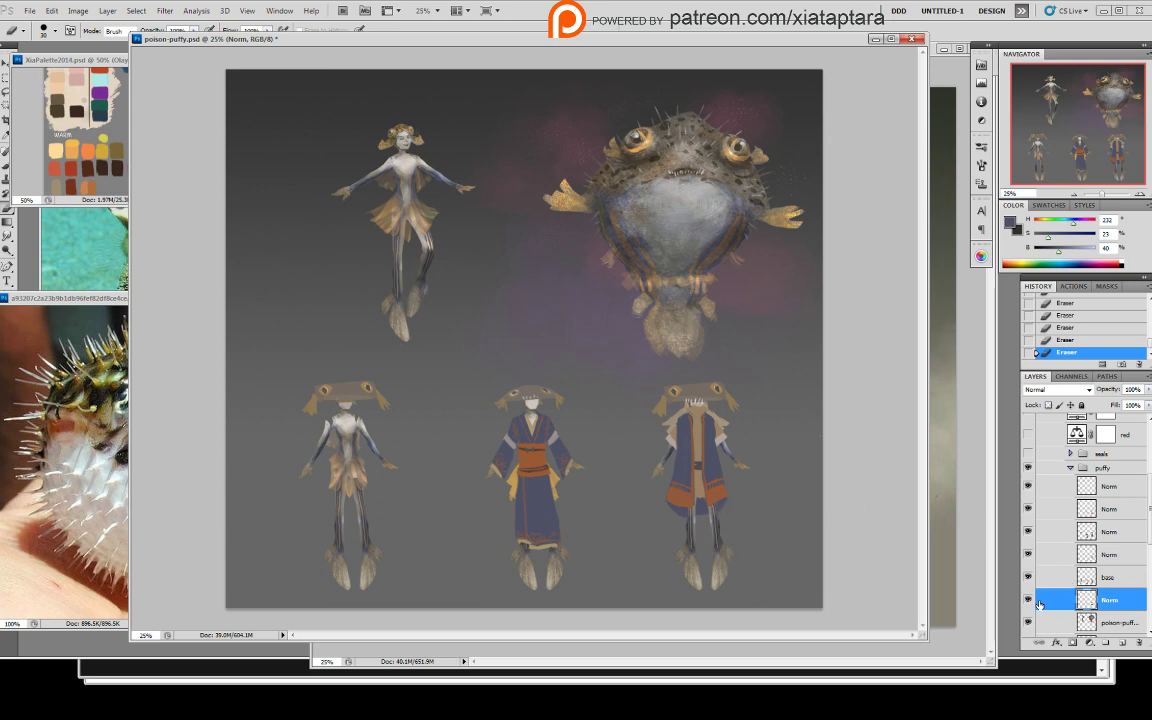
- On the base layer, lasso the coat figure's body and nudge it slightly to the left
left_click(1028, 532)
left_click(1028, 532)
left_click(1028, 532)
left_click(1028, 532)
left_click(1028, 507)
left_click(1028, 507)
left_click(1100, 577)
key("l")
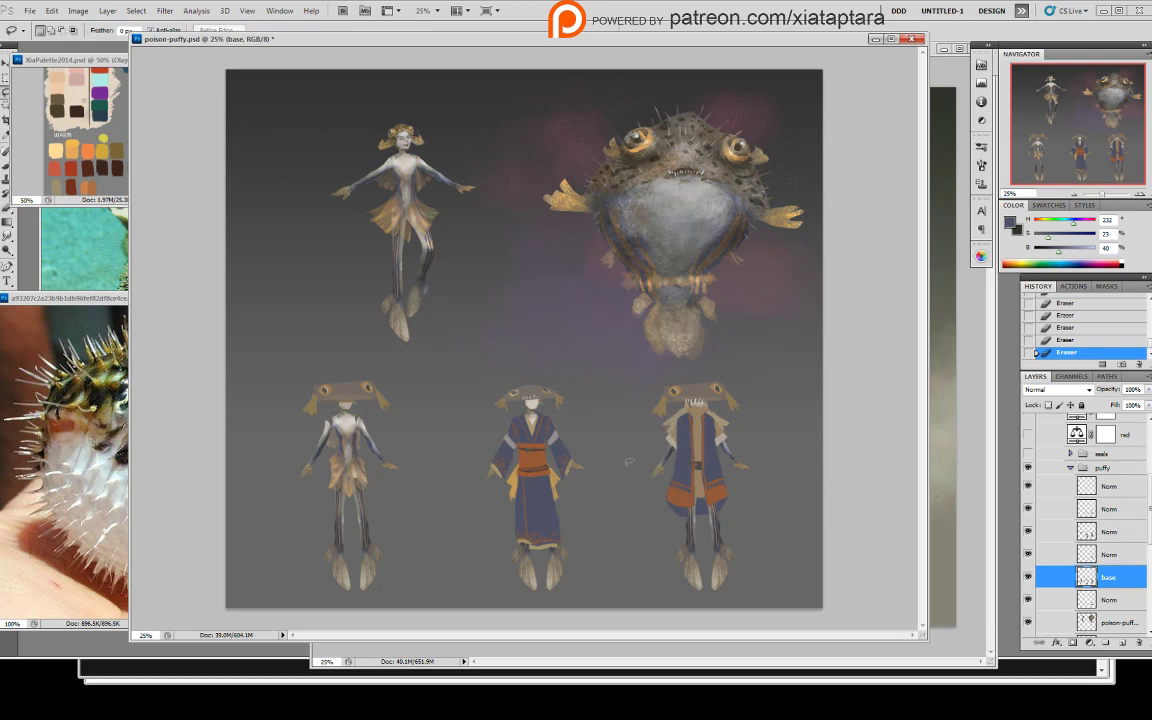
mouse_move(629, 461)
left_mouse_down()
mouse_move(705, 610)
mouse_move(625, 466)
left_mouse_up()
key("v")
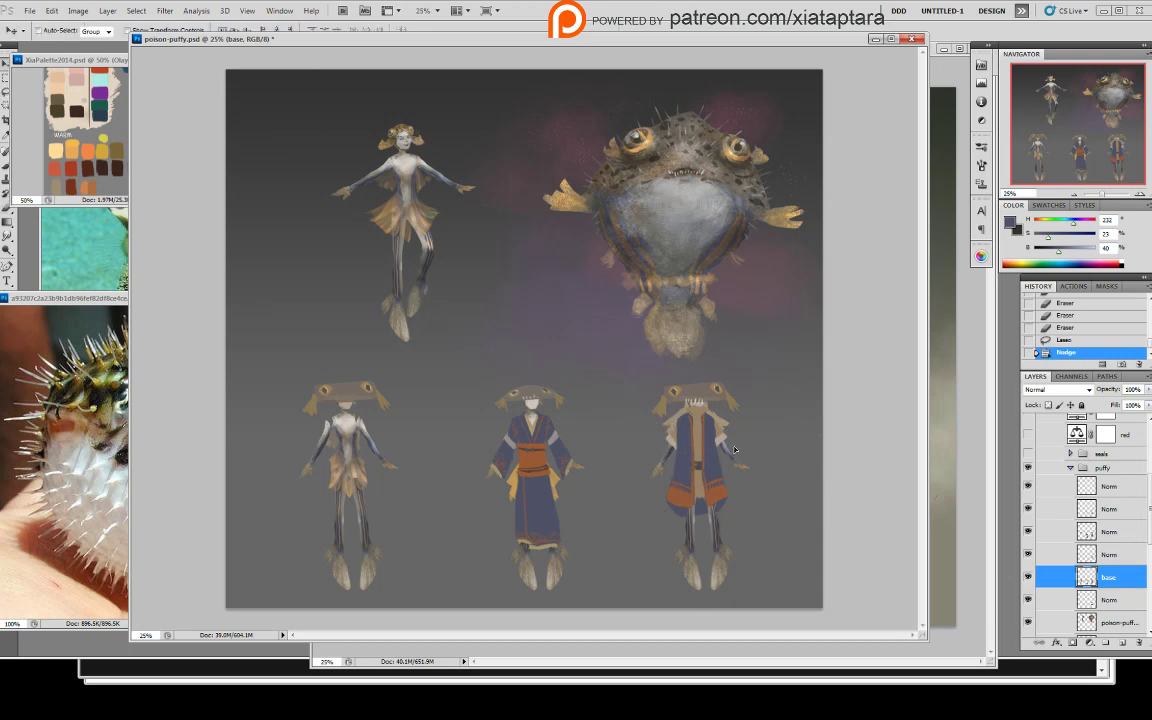
key("Left")
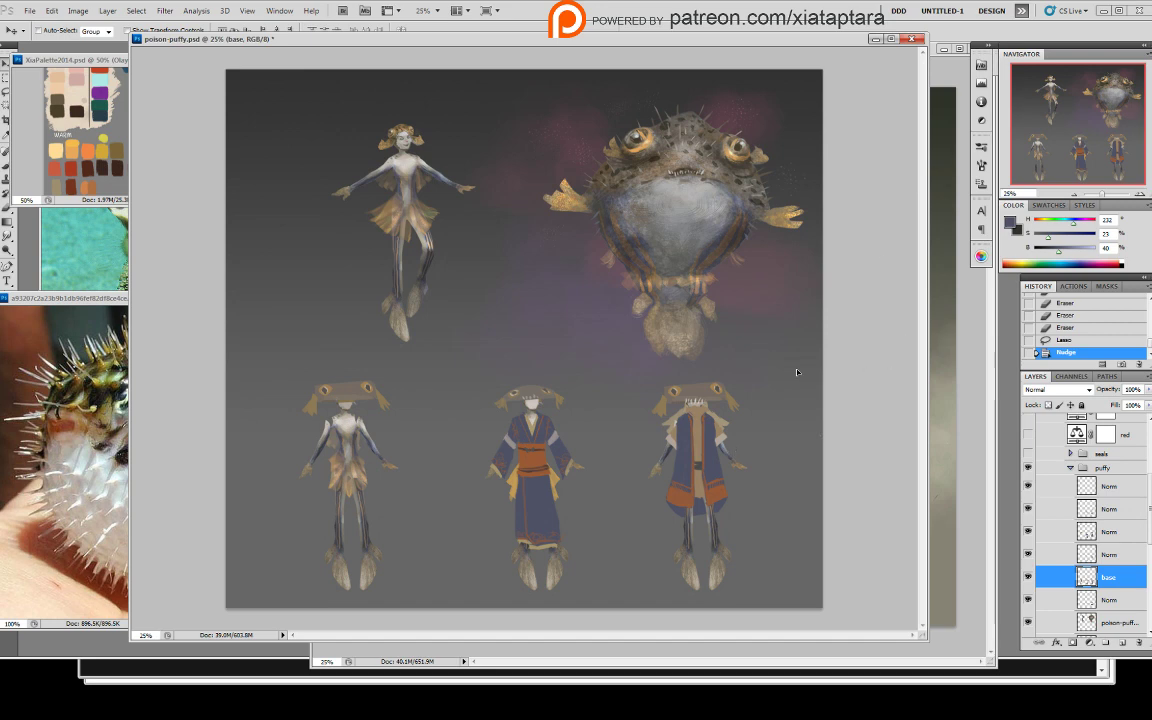
- Rotate the selected coat figure's body very slightly with Free Transform, apply it and deselect
key("ctrl+t")
left_click_drag(795, 347, 796, 348)
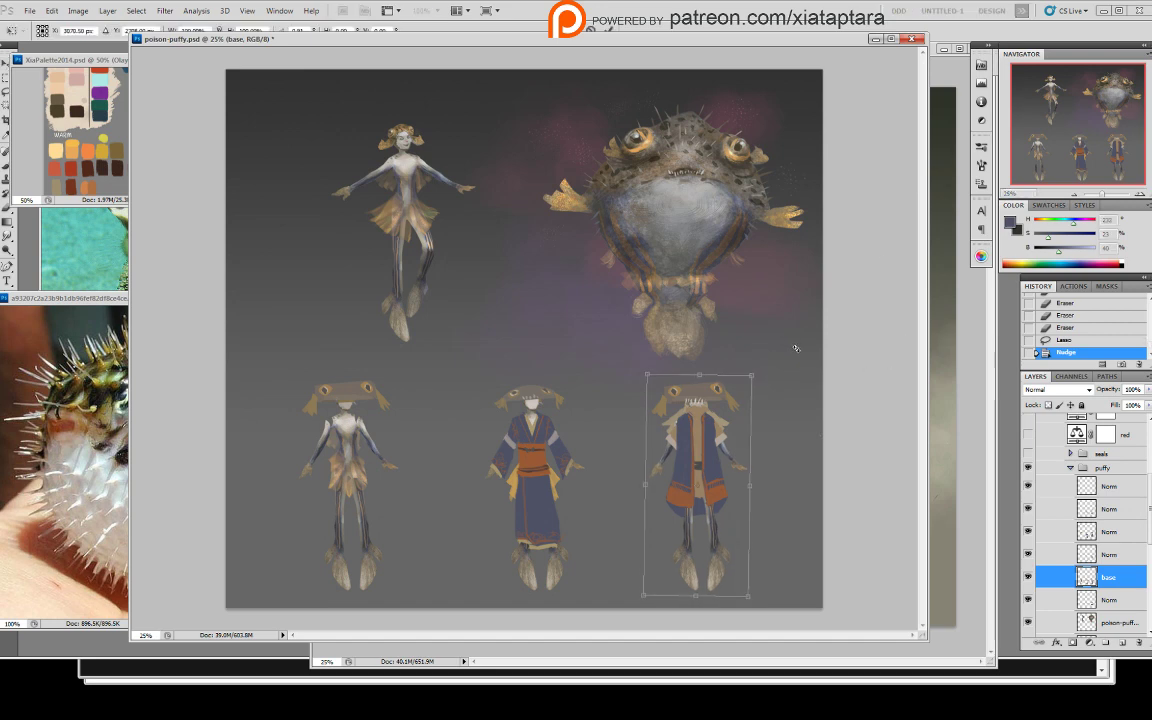
key("Return")
key("ctrl+d")
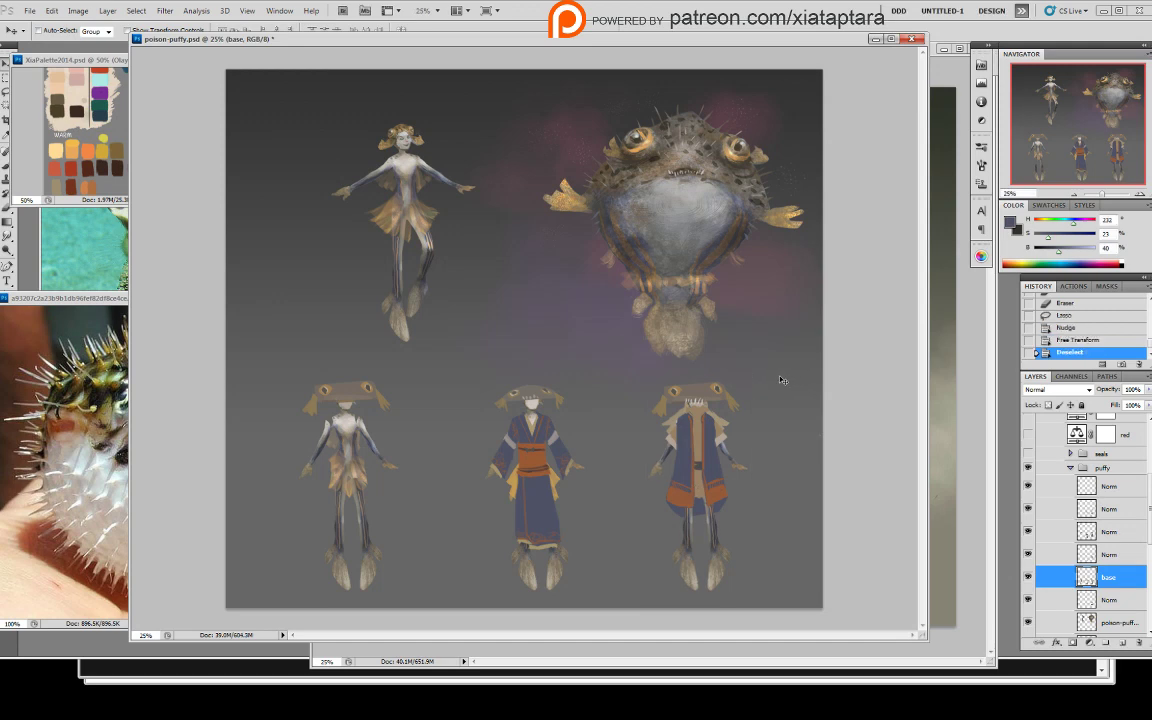
- Erase stray body edges around the coat's collar and sleeve on base, and the blue back panel on the Norm layer beneath
key("b")
left_click(684, 424)
left_click_drag(733, 436, 746, 458)
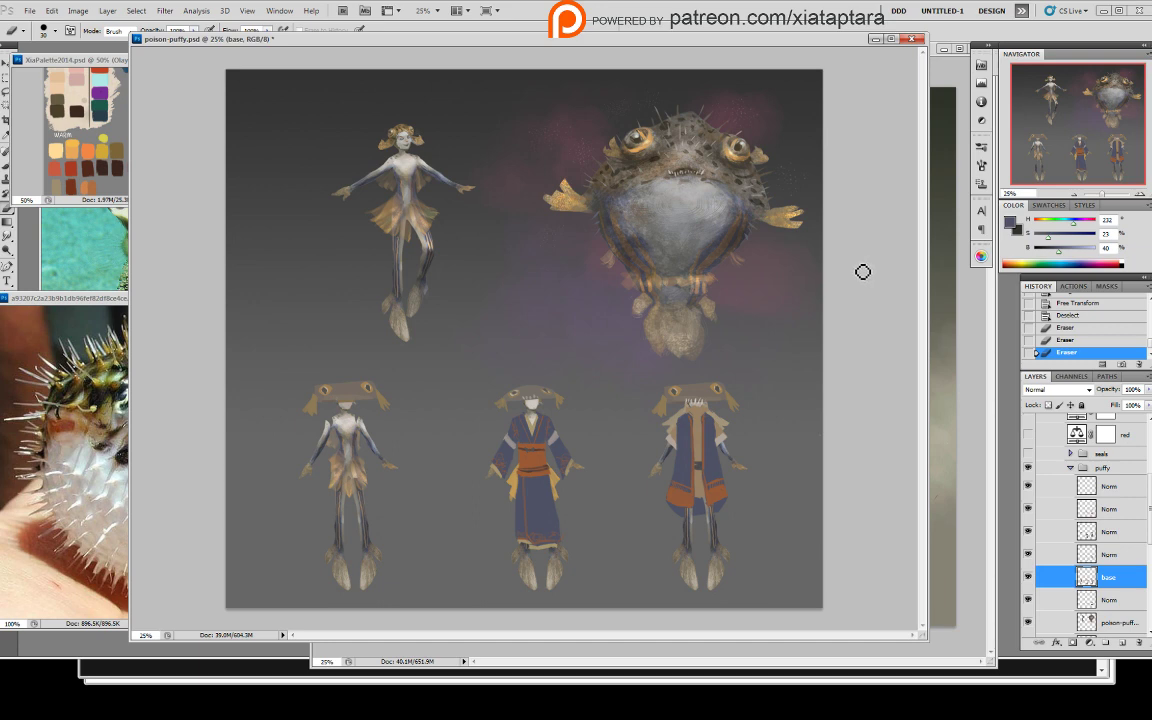
key("alt+bracketleft")
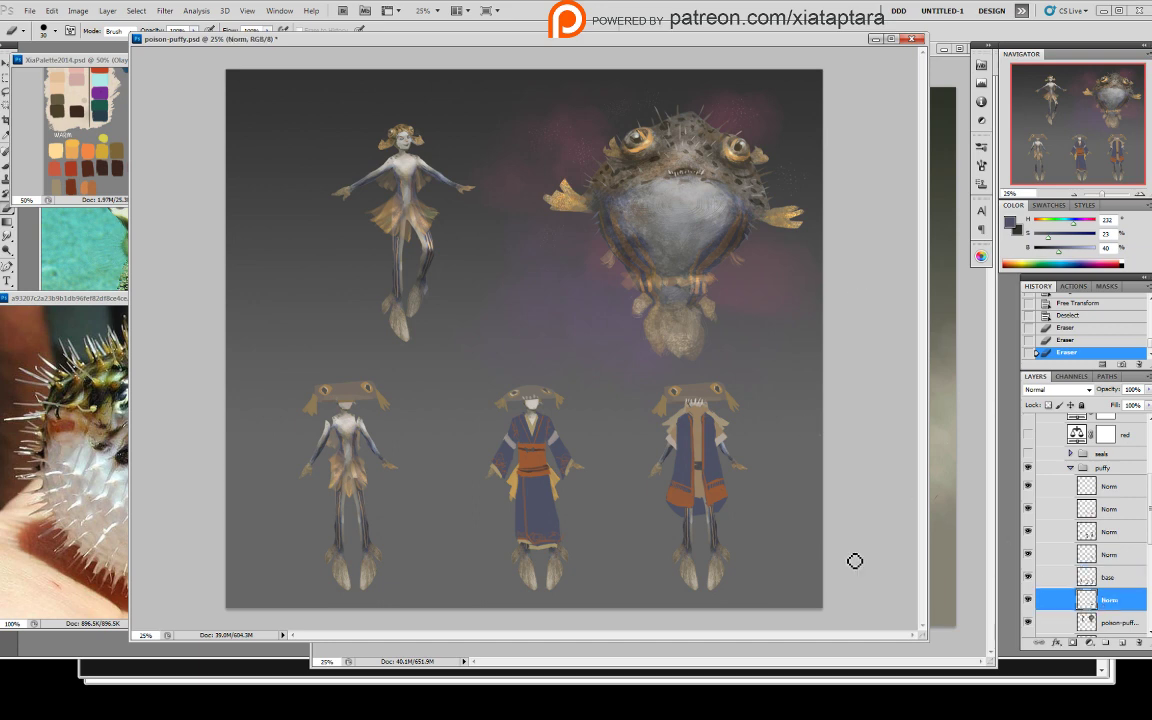
left_click_drag(676, 517, 727, 524)
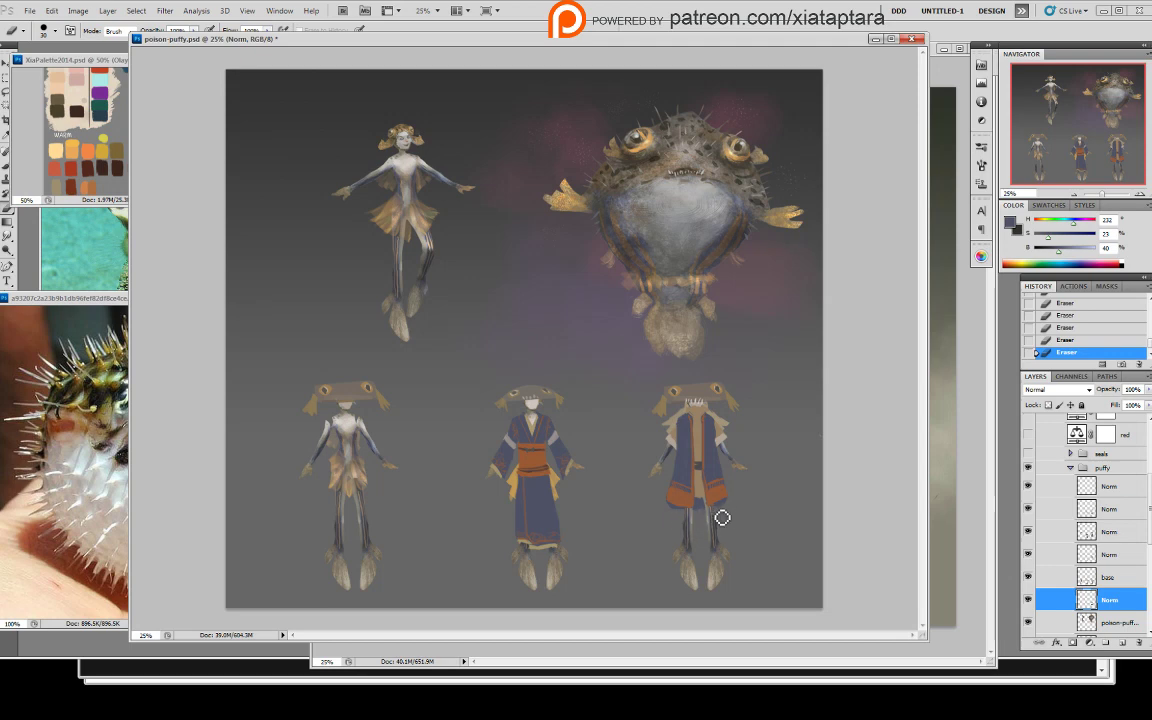
- On the second Norm layer of the puffy group, extend the coat's orange hem downward using a 50 px brush and the hem's sampled orange
left_click(1027, 488)
left_click(1027, 488)
left_click(1028, 510)
left_click(1028, 510)
left_click(1083, 510)
key("b")
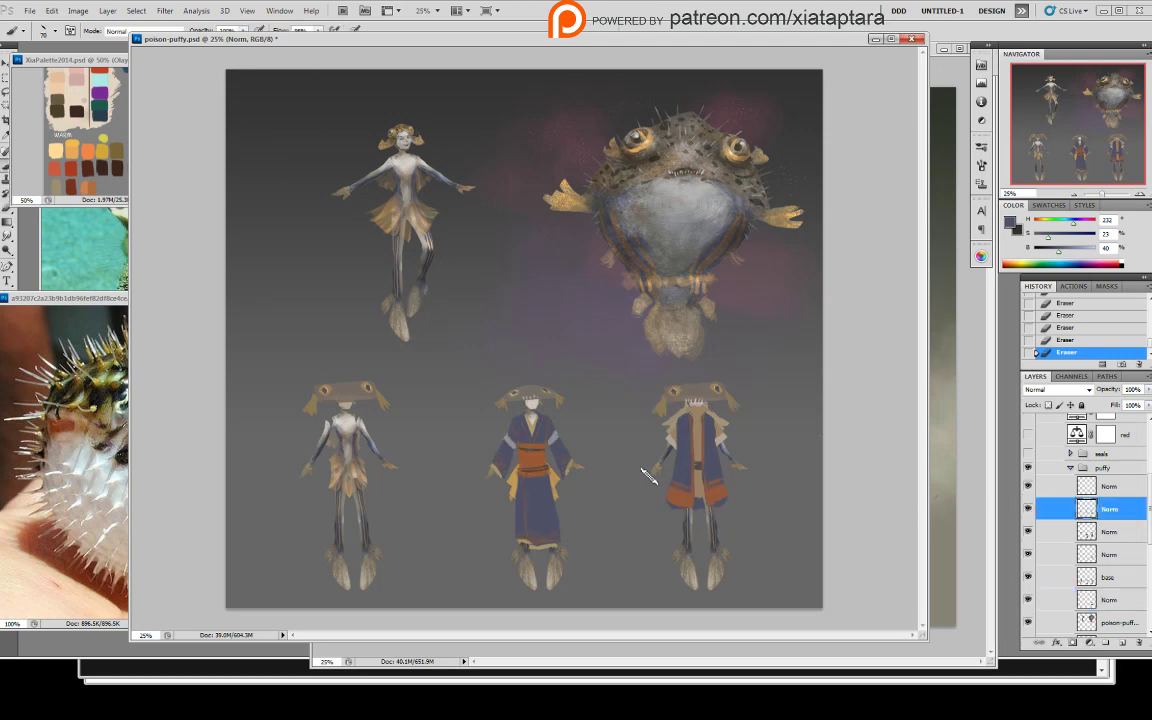
left_click(674, 508, "alt")
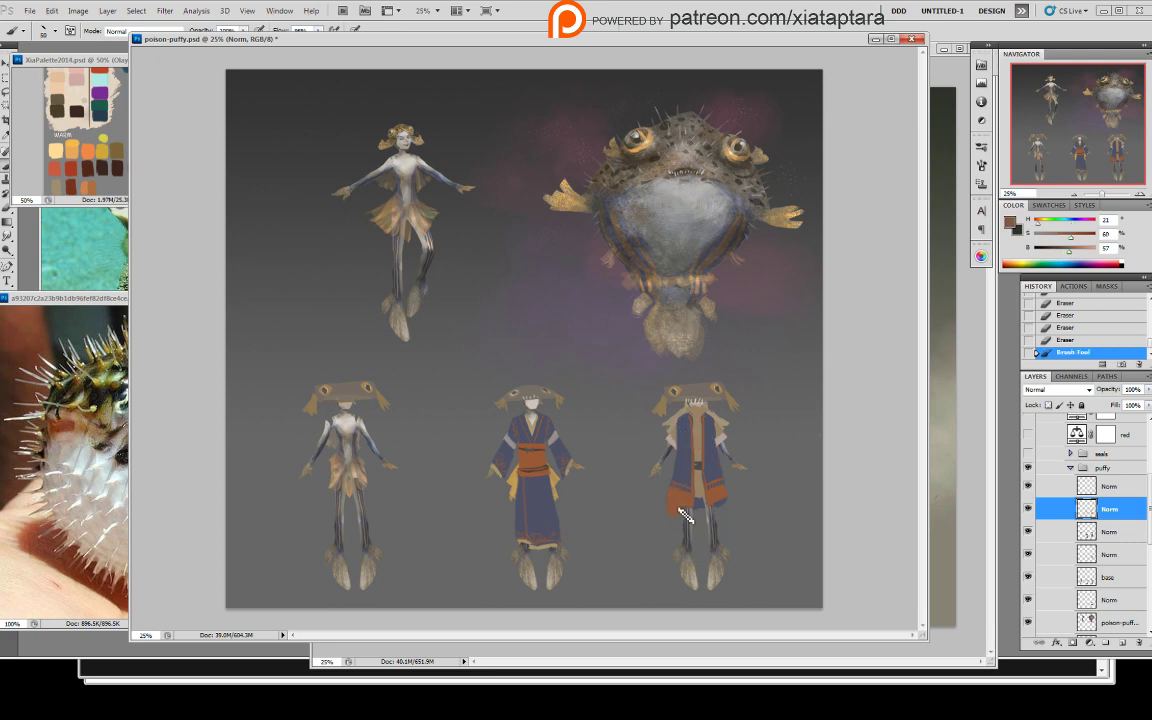
left_click_drag(676, 508, 697, 524)
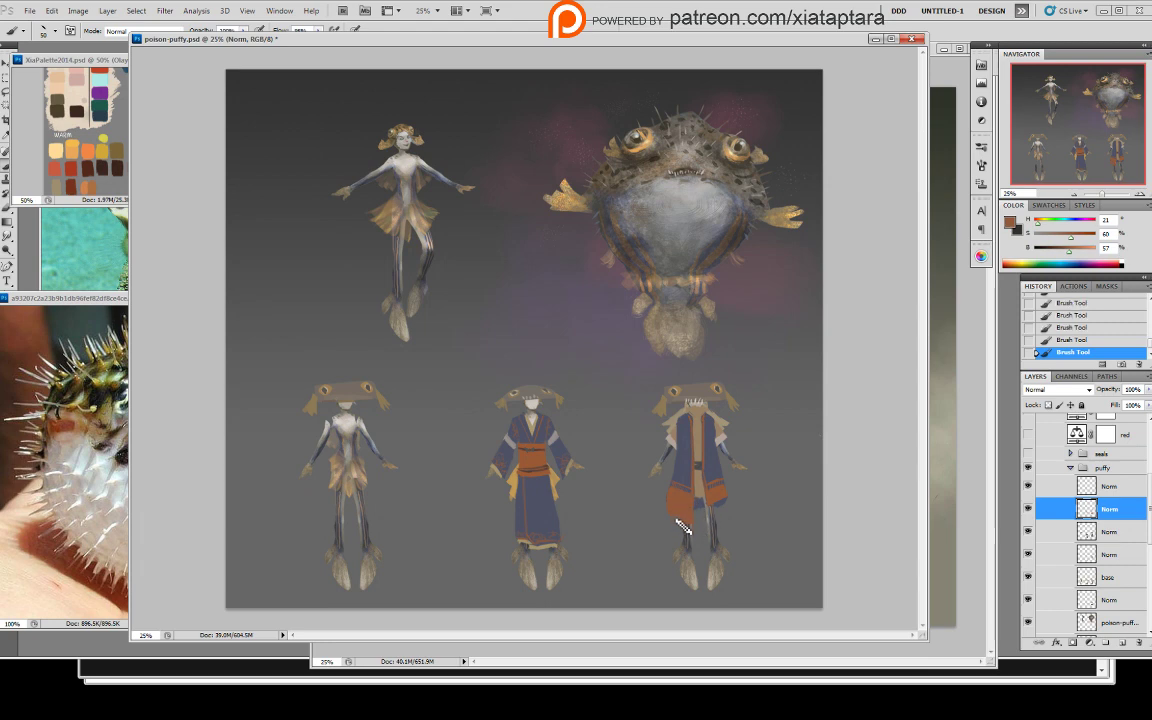
- Shape the hem's lower edge with a 30 px eraser and continue the longer orange band across the coat's other side
key("e")
left_click_drag(681, 525, 694, 530)
mouse_move(697, 530)
left_mouse_down()
mouse_move(695, 504)
mouse_move(694, 522)
left_mouse_up()
key("b")
mouse_move(696, 520)
left_mouse_down()
mouse_move(708, 500)
mouse_move(710, 521)
left_mouse_up()
left_click_drag(705, 514, 719, 497)
- Clean the hem's outer edges with the eraser on both the orange trim layer and the blue garment layer below it
key("e")
mouse_move(674, 496)
left_mouse_down()
mouse_move(684, 524)
mouse_move(671, 494)
mouse_move(671, 512)
left_mouse_up()
key("b")
key("e")
left_click(1128, 533)
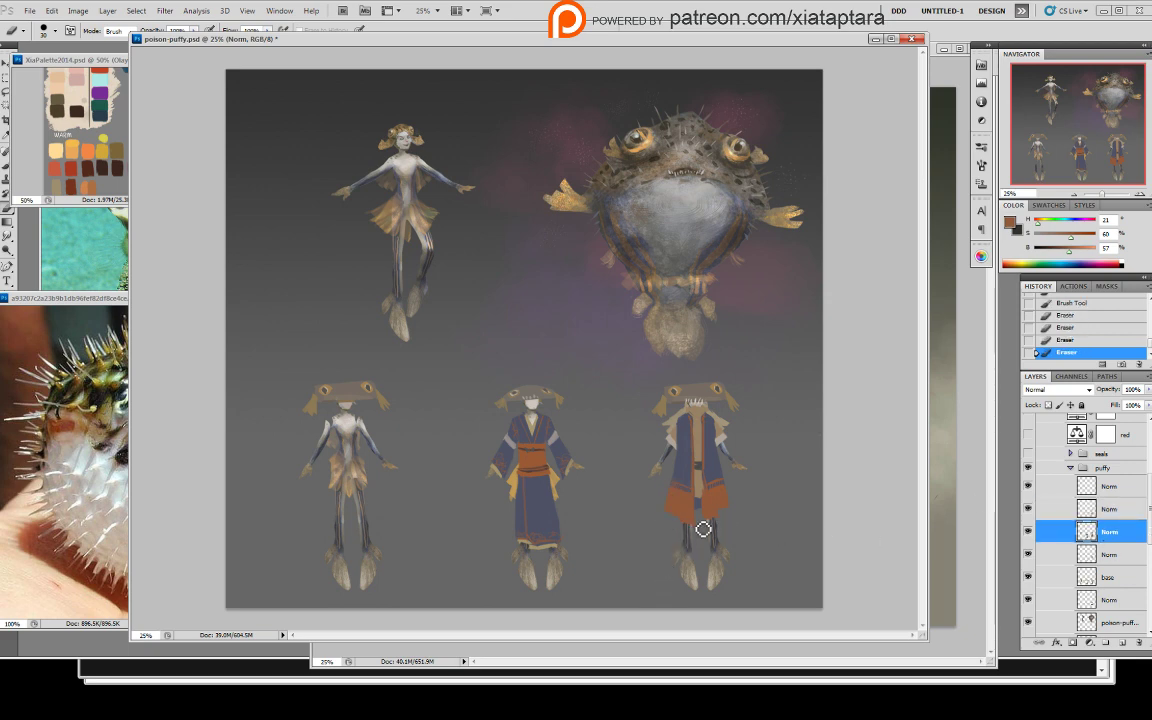
left_click_drag(725, 517, 730, 544)
left_click(1108, 510)
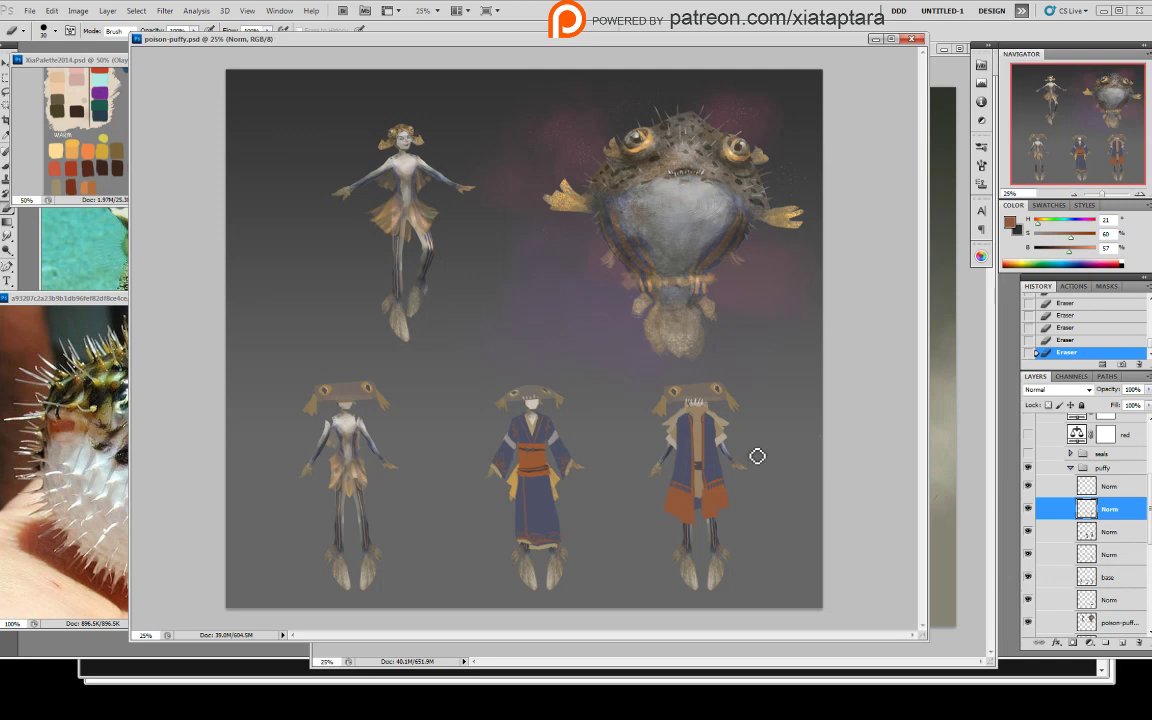
- Add a new layer above the blue garment layer and sample gold from the robe figure's fin below the sash
key("b")
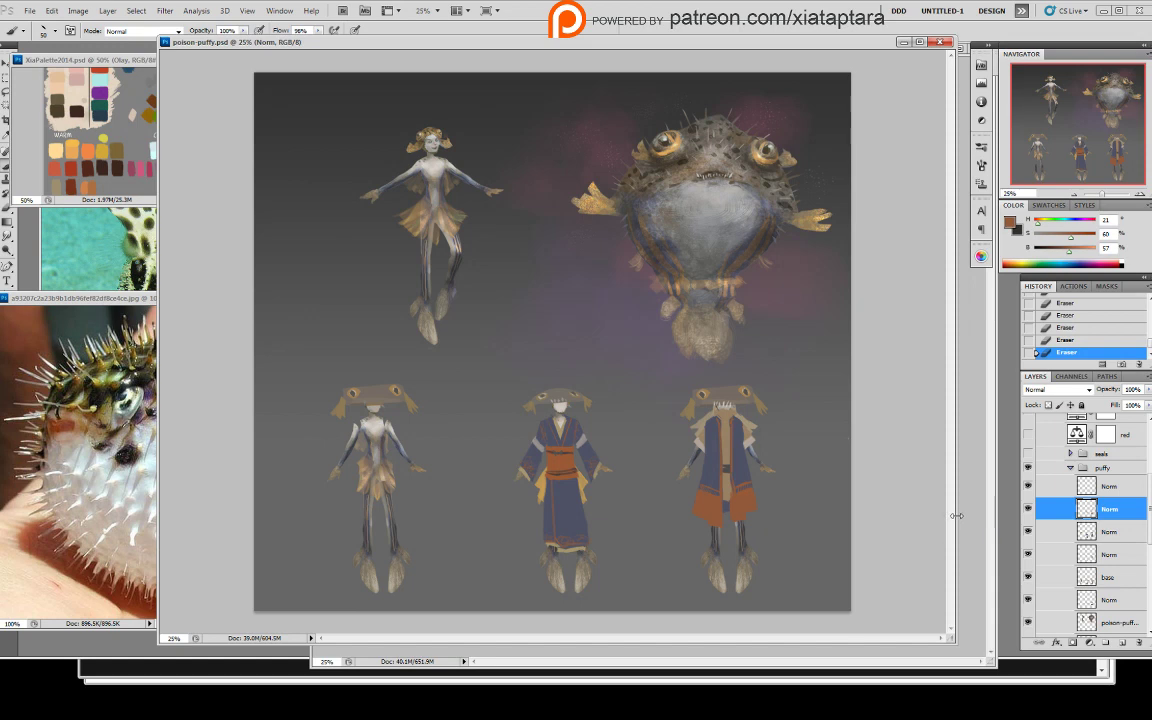
left_click(1098, 534)
left_click(1029, 532)
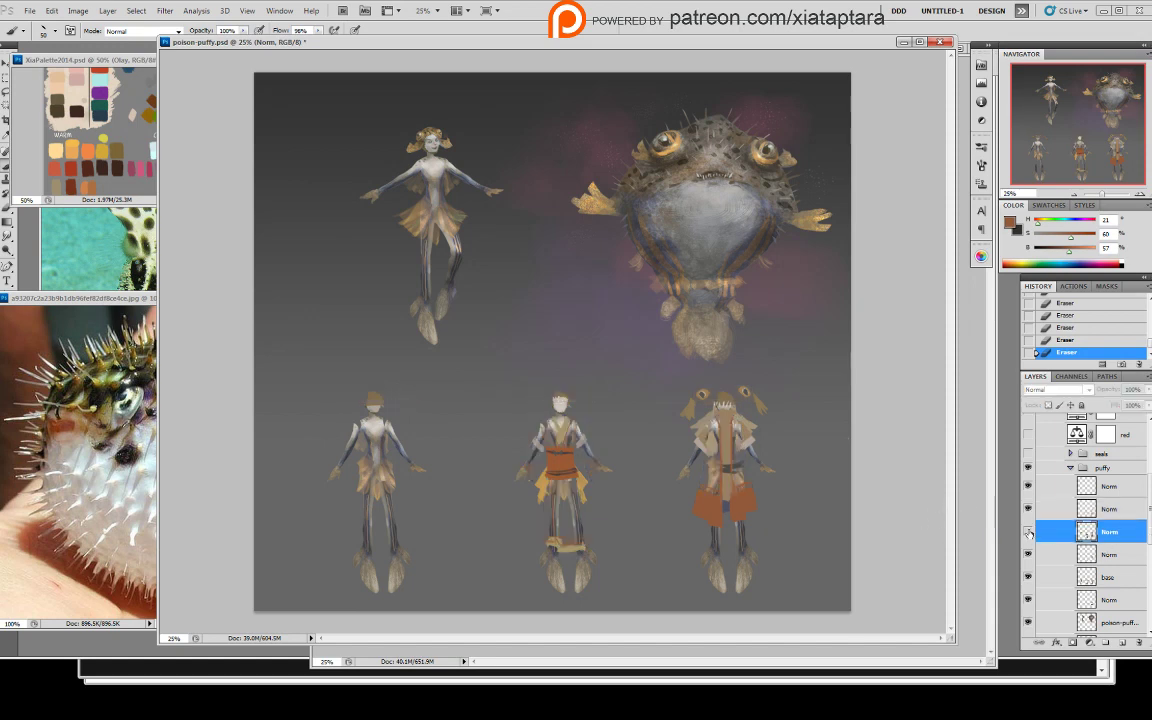
left_click(1029, 532)
key("ctrl+alt+shift+n")
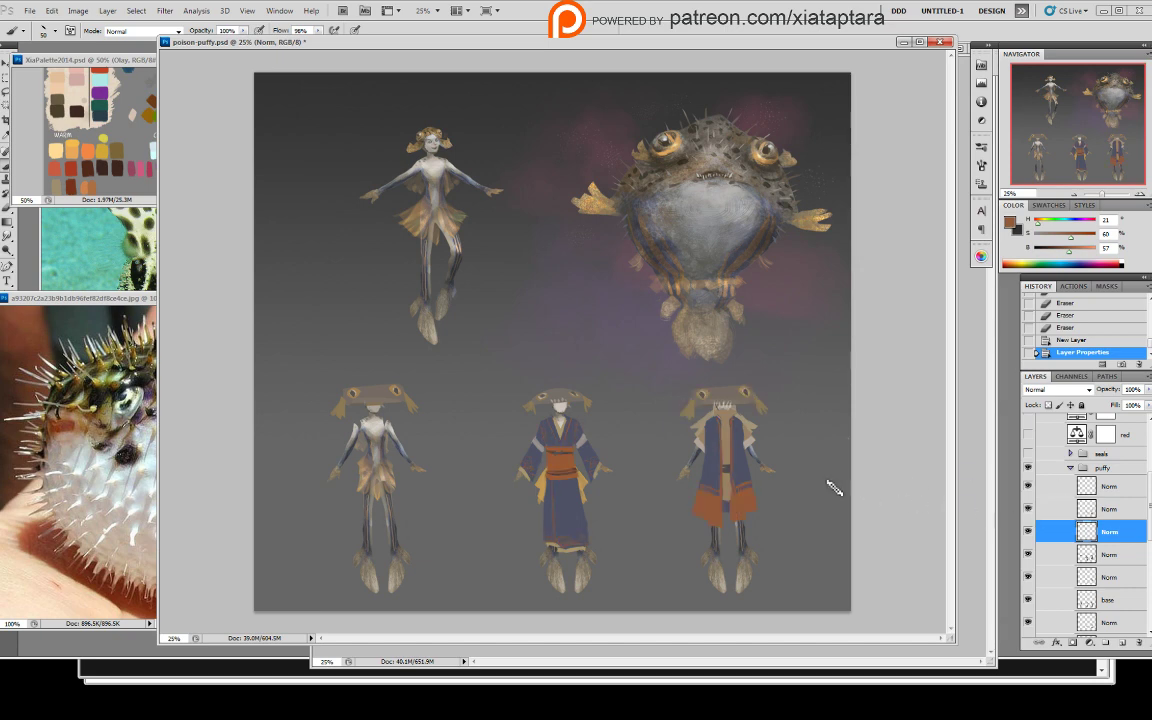
left_click(587, 482, "alt")
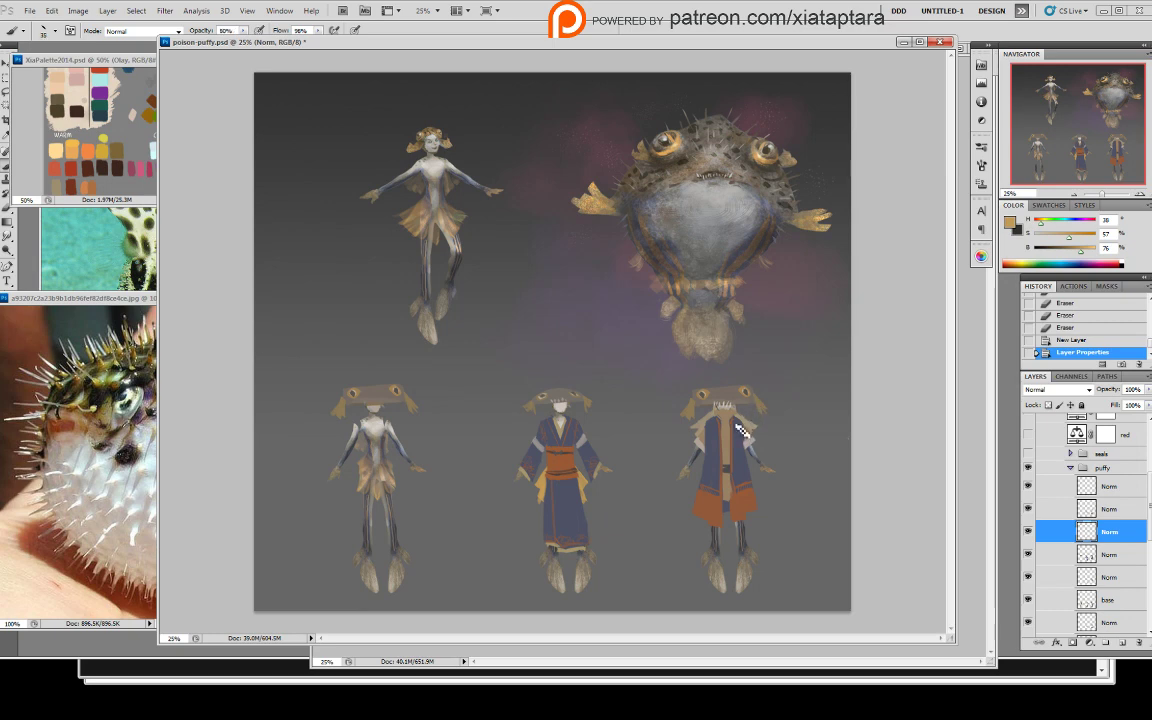
- Try painting thin vertical gold stripes down both sides of the coat with a 30 px brush
mouse_move(735, 423)
left_mouse_down()
mouse_move(735, 498)
mouse_move(740, 479)
left_mouse_up()
key("ctrl+z")
key("ctrl+z")
left_click_drag(735, 426, 738, 480)
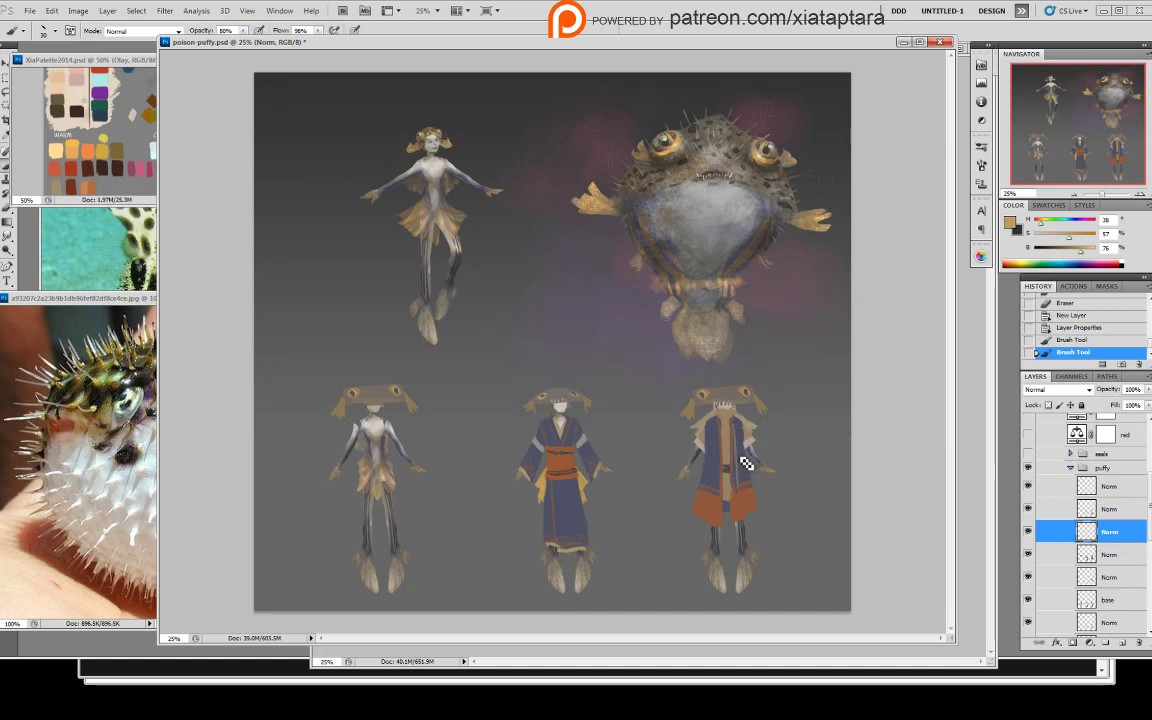
key("ctrl+z")
left_click_drag(736, 424, 740, 484)
left_click_drag(740, 421, 746, 484)
left_click_drag(743, 423, 754, 499)
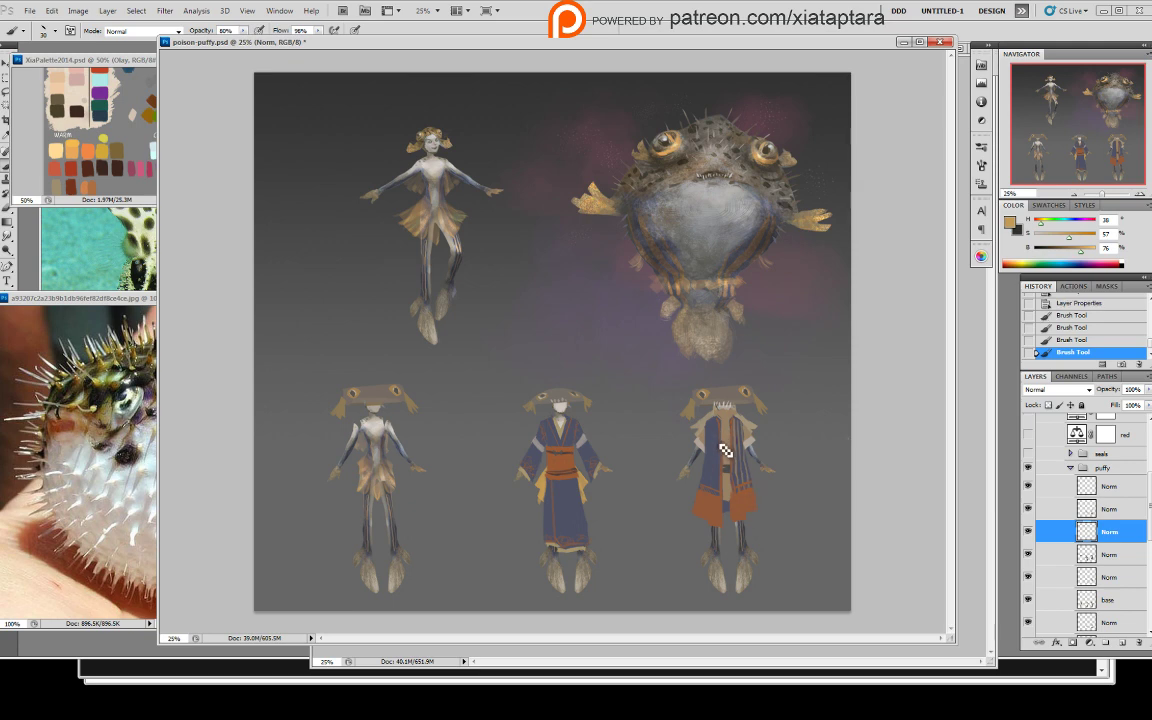
mouse_move(718, 422)
left_mouse_down()
mouse_move(720, 496)
mouse_move(716, 422)
mouse_move(718, 478)
mouse_move(721, 425)
left_mouse_up()
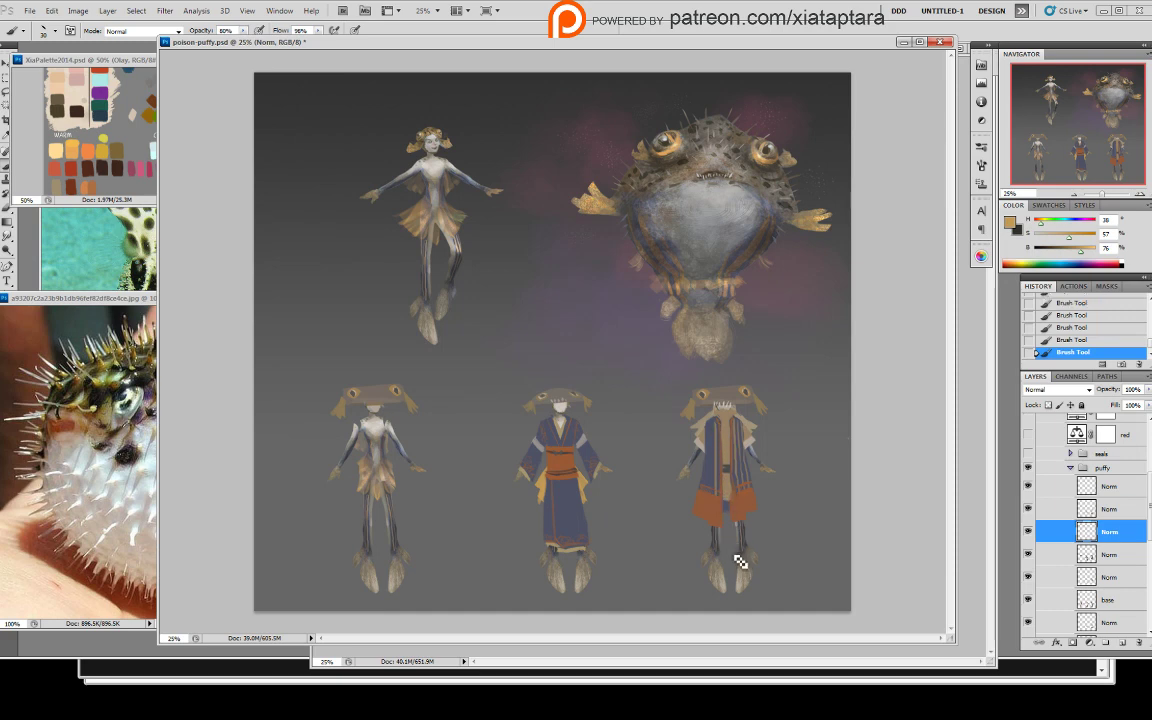
- Undo the gold stripes painted on the coat
key("ctrl+z")
key("ctrl+alt+z")
key("ctrl+alt+z")
key("ctrl+alt+z")
key("ctrl+alt+z")
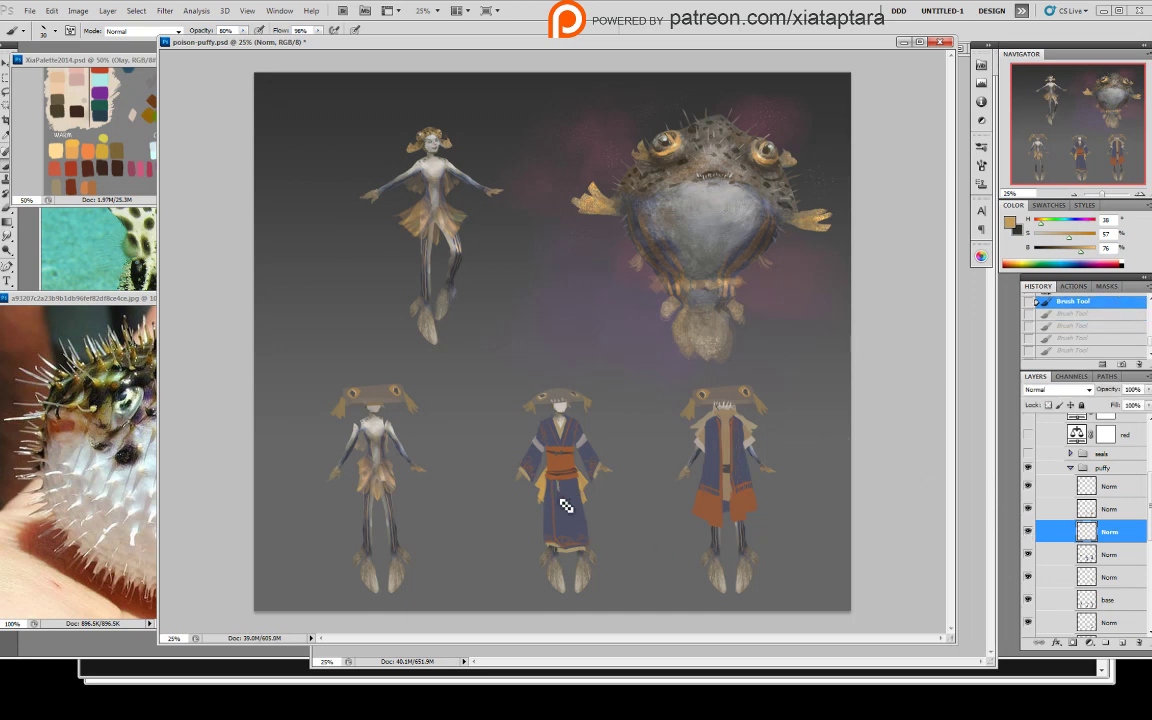
key("ctrl+alt+z")
key("ctrl+alt+z")
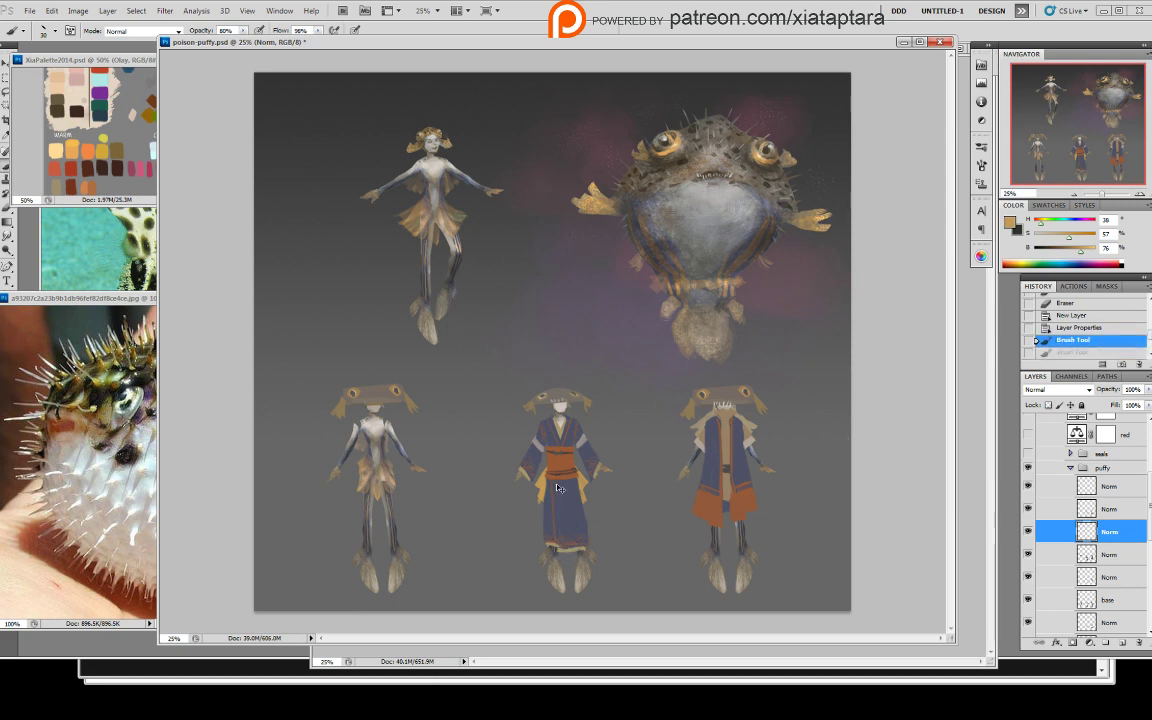
- Try painting thin vertical gold stripes from the hem up to the sash on the robe's skirt
left_click_drag(567, 548, 567, 490)
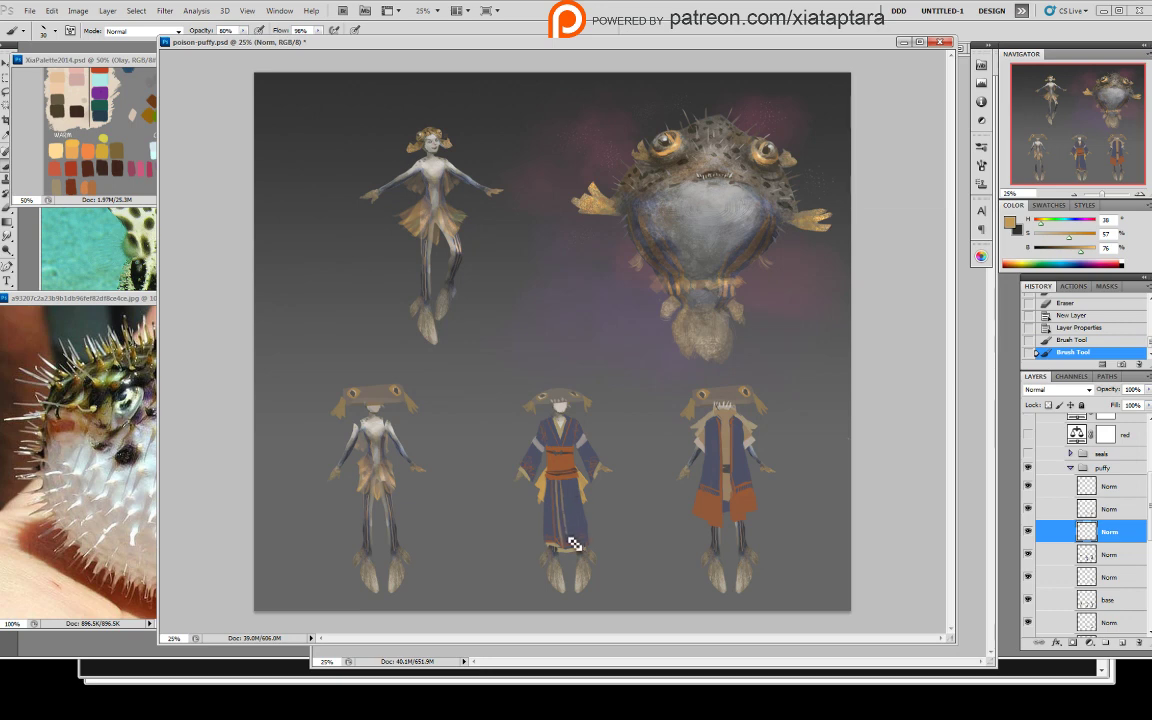
mouse_move(571, 546)
left_mouse_down()
mouse_move(583, 548)
mouse_move(576, 484)
left_mouse_up()
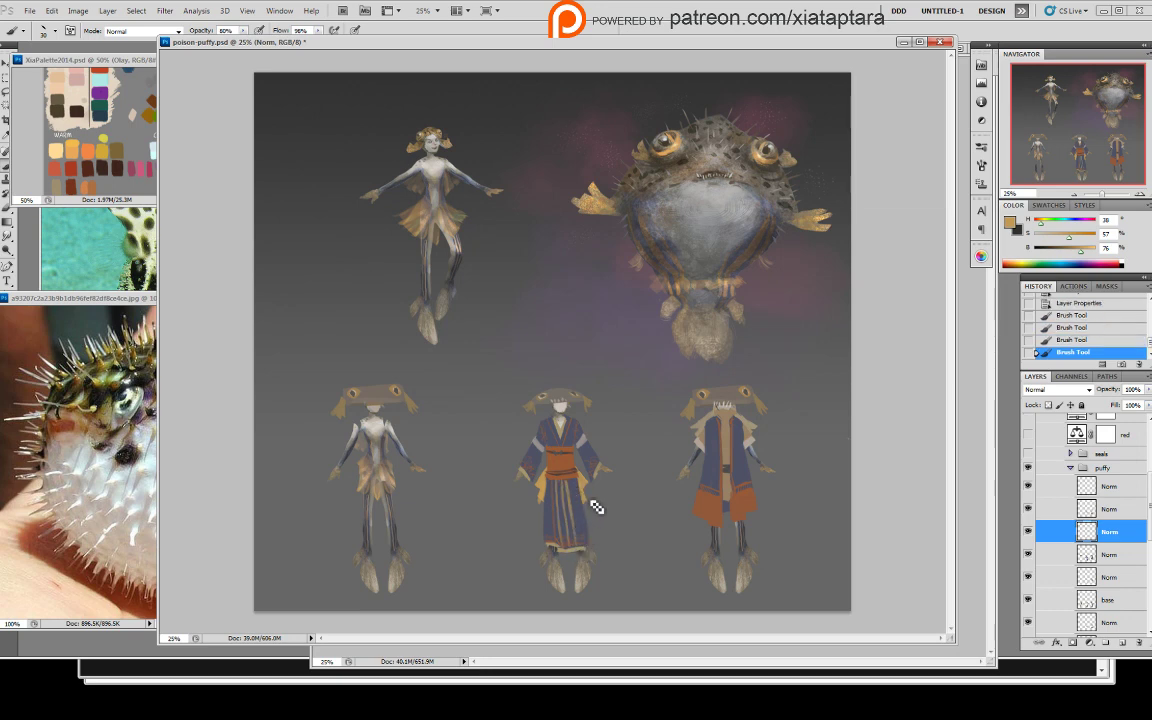
key("ctrl+z")
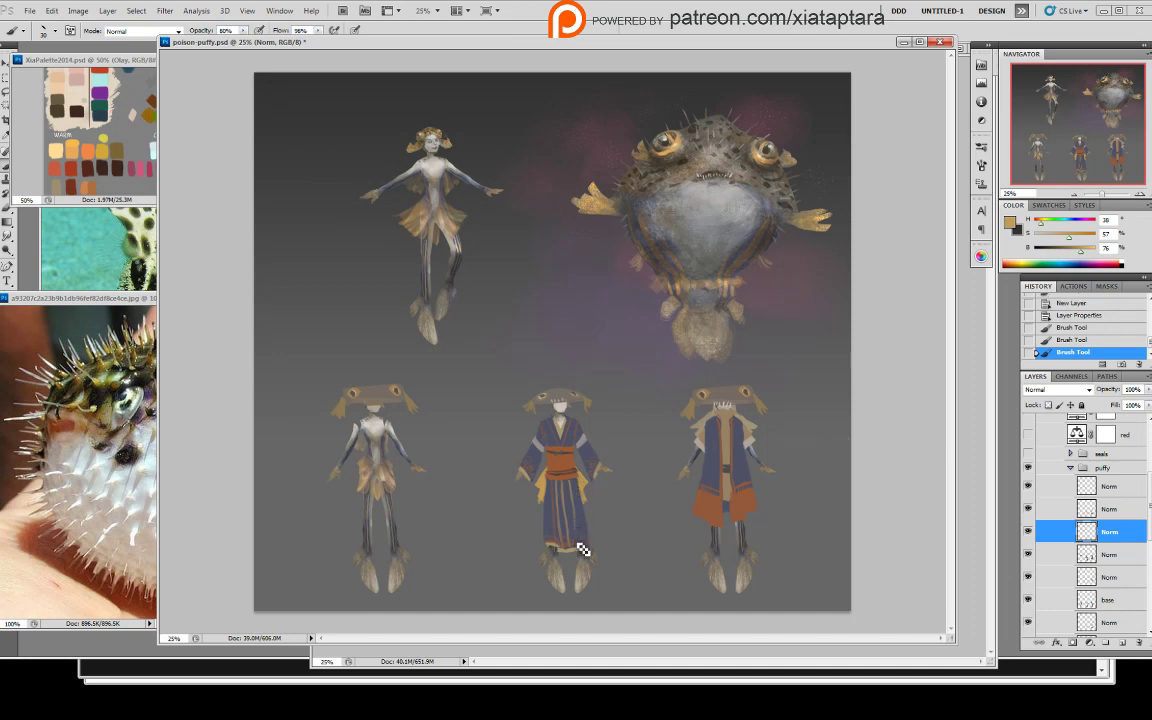
mouse_move(583, 543)
left_mouse_down()
mouse_move(580, 483)
mouse_move(586, 514)
left_mouse_up()
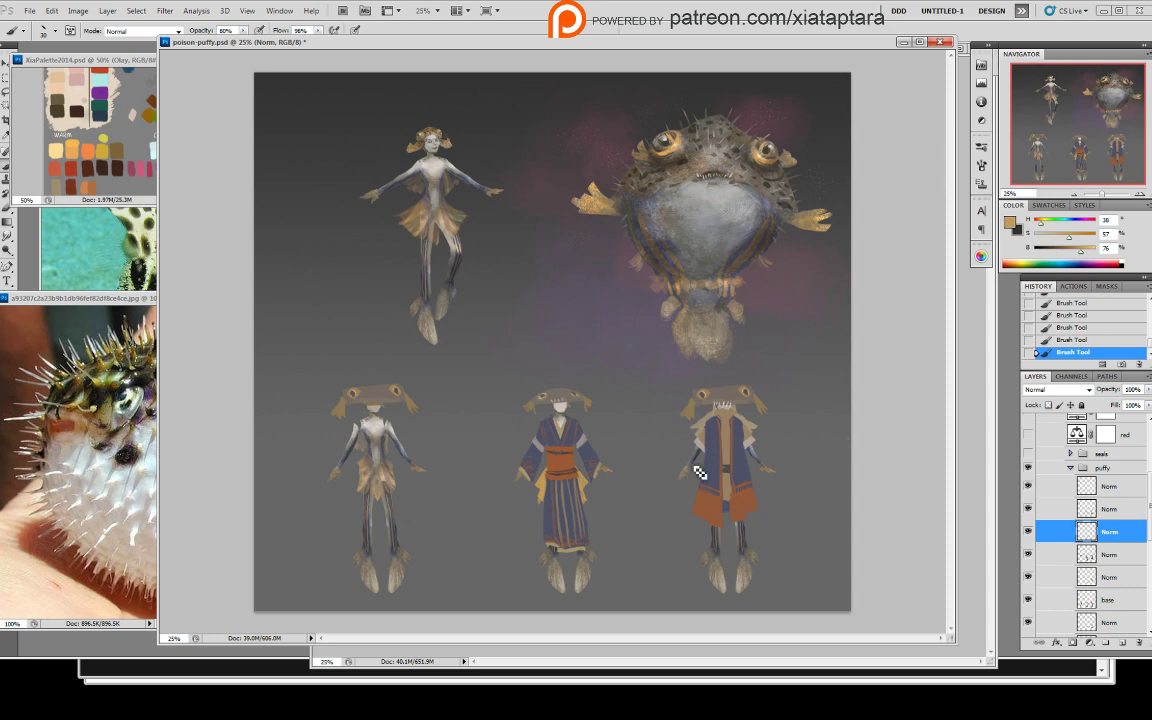
- Revert the document history to the state just after the new layer was set up, removing the robe stripes
left_click(1079, 341)
left_click(1088, 315)
left_click_drag(1149, 343, 1149, 336)
left_click(1119, 321)
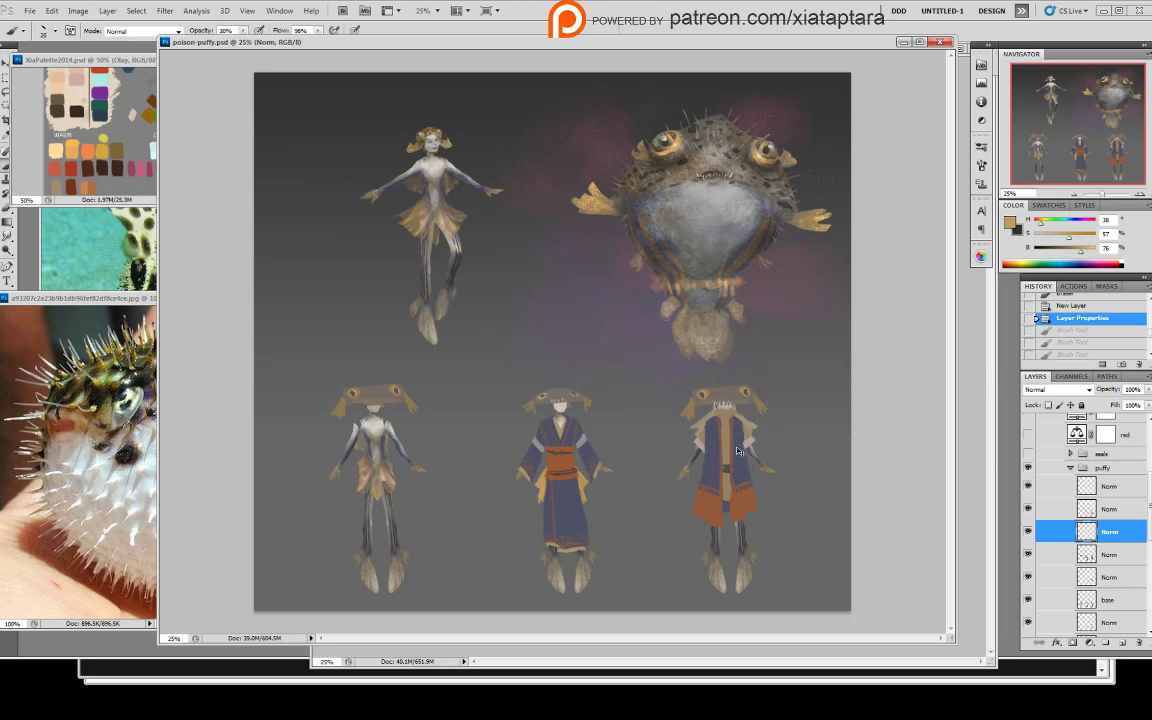
- Paint faint vertical gold stripes down the blue coat with a 25 px brush at 30% opacity
left_click_drag(736, 449, 737, 427)
key("ctrl+alt+z")
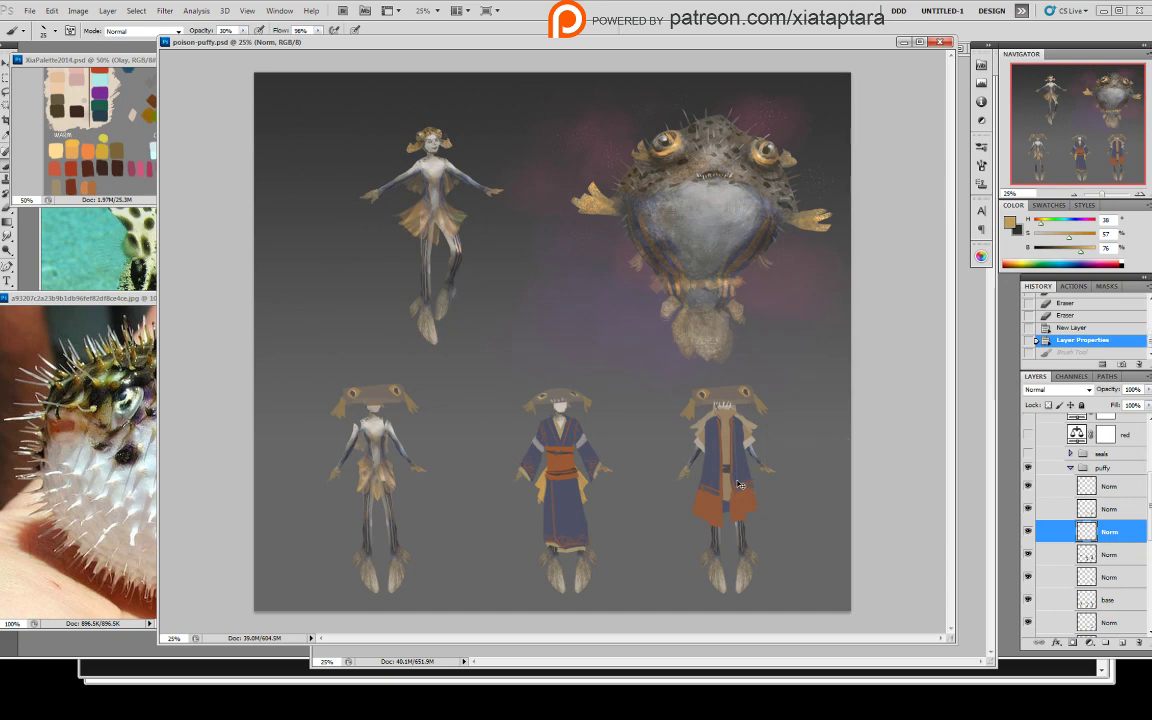
left_click_drag(739, 430, 738, 481)
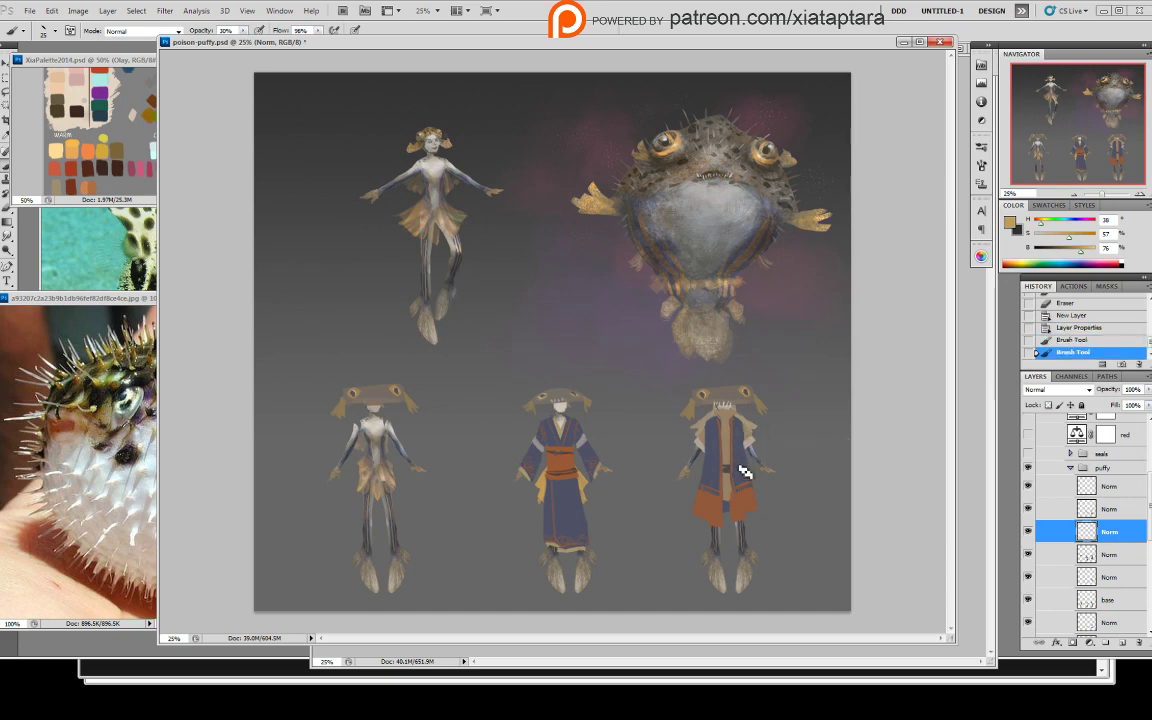
left_click_drag(738, 419, 752, 500)
key("ctrl+z")
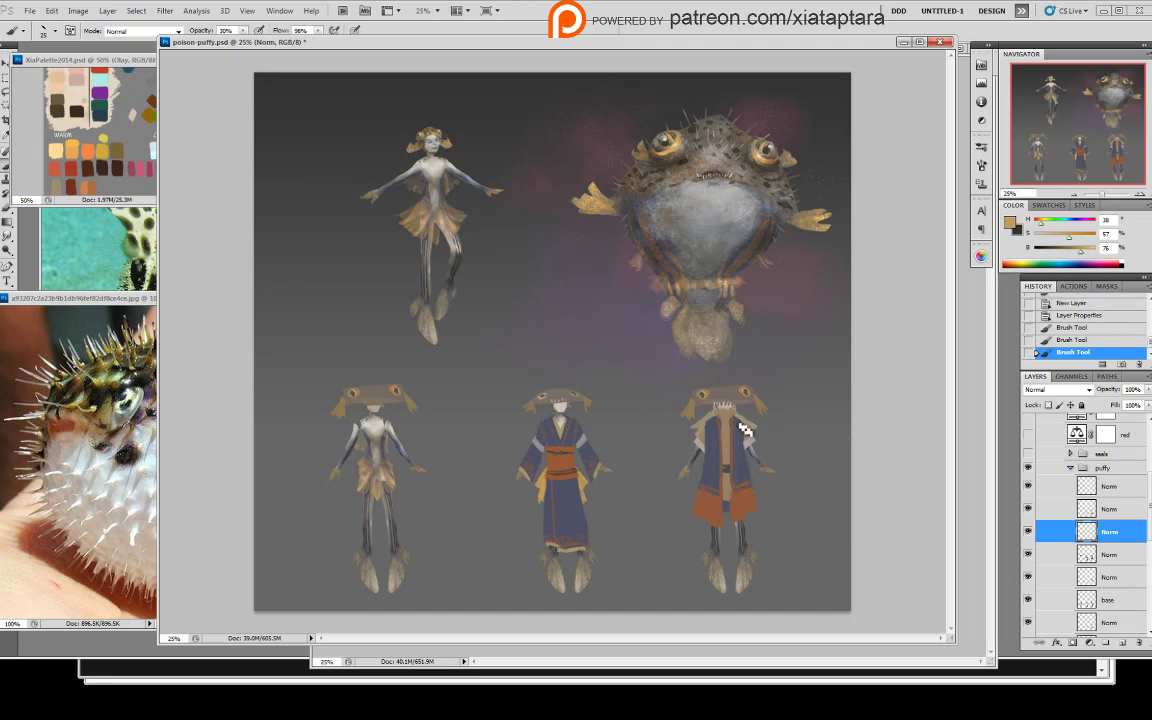
left_click_drag(744, 489, 737, 490)
left_click_drag(737, 490, 743, 489)
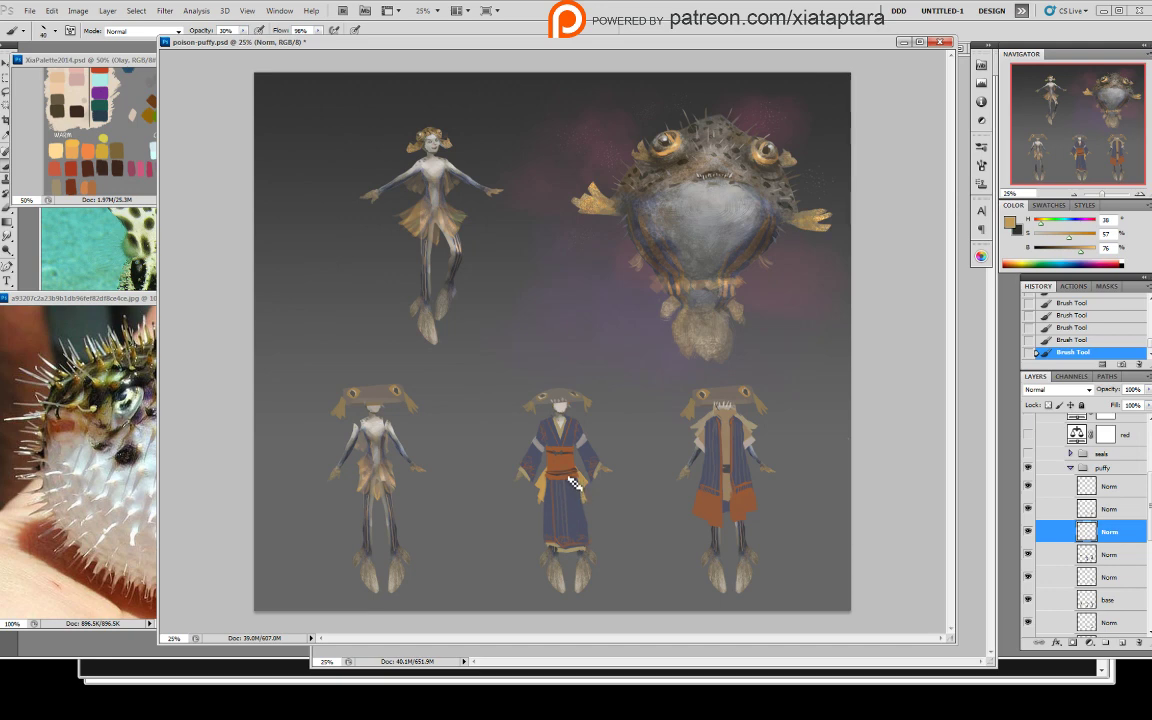
- Undo the last three faint strokes on the robe's skirt and redo two of them
key("ctrl+alt+z")
key("ctrl+alt+z")
key("ctrl+alt+z")
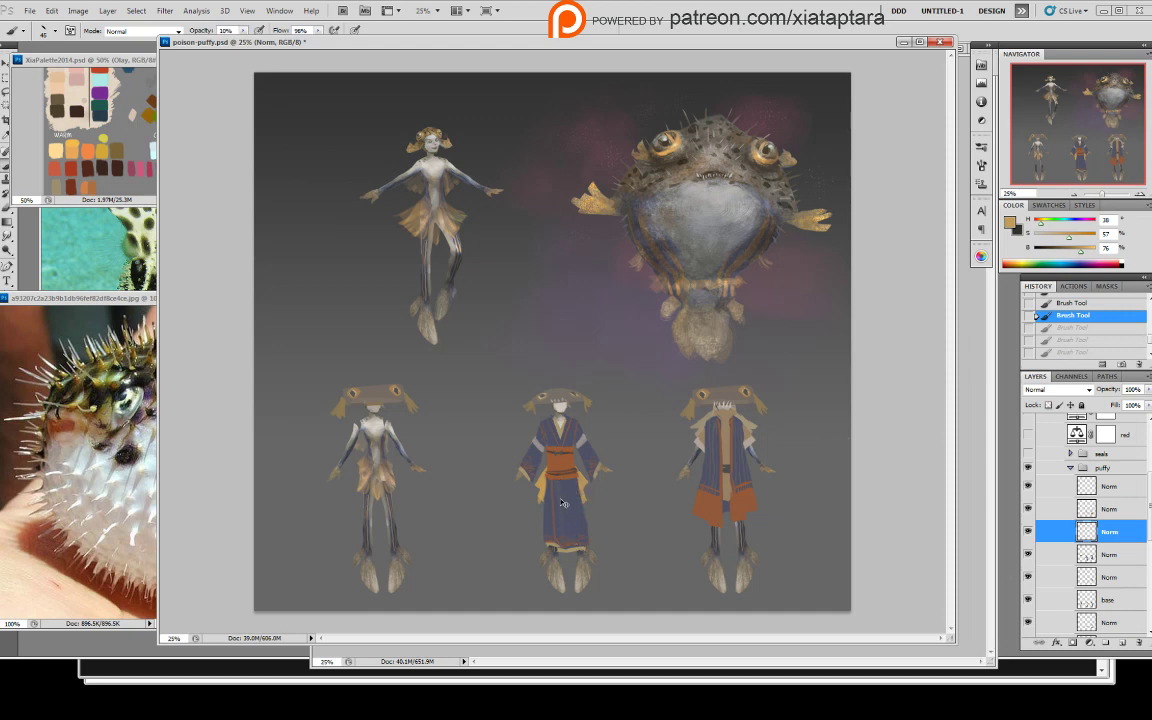
key("ctrl+shift+z")
key("ctrl+shift+z")
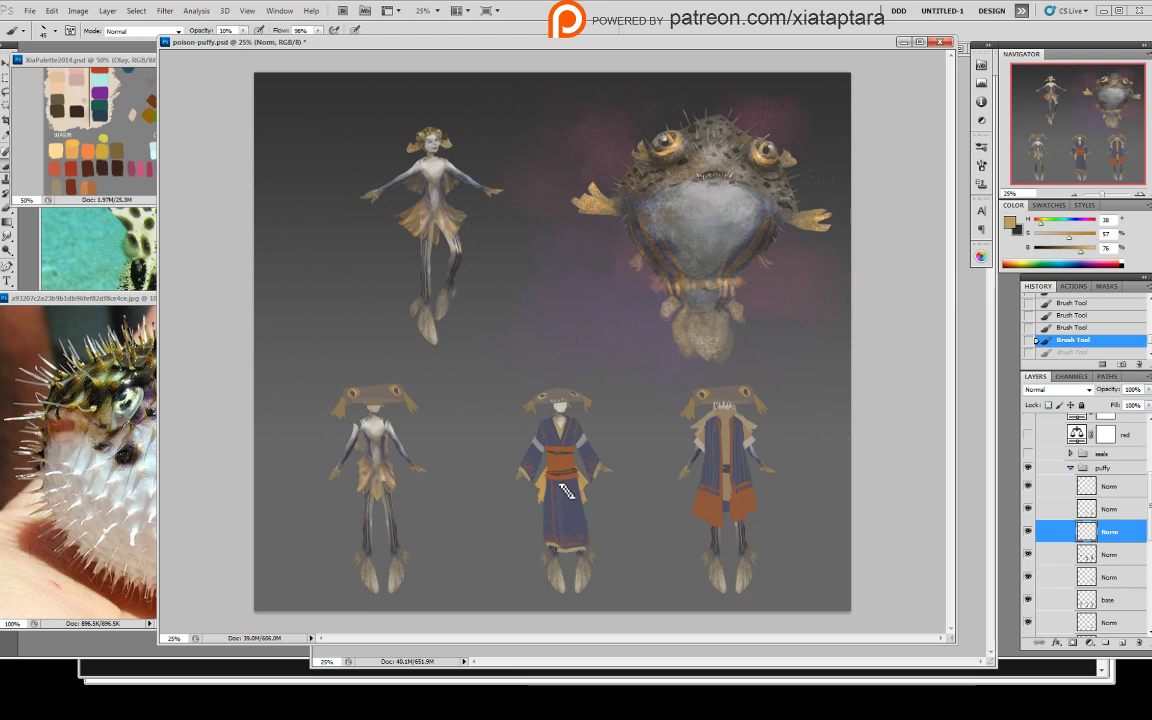
- Redo the last faint robe stroke and erase excess gold paint from the front of the blue coat
key("ctrl+shift+z")
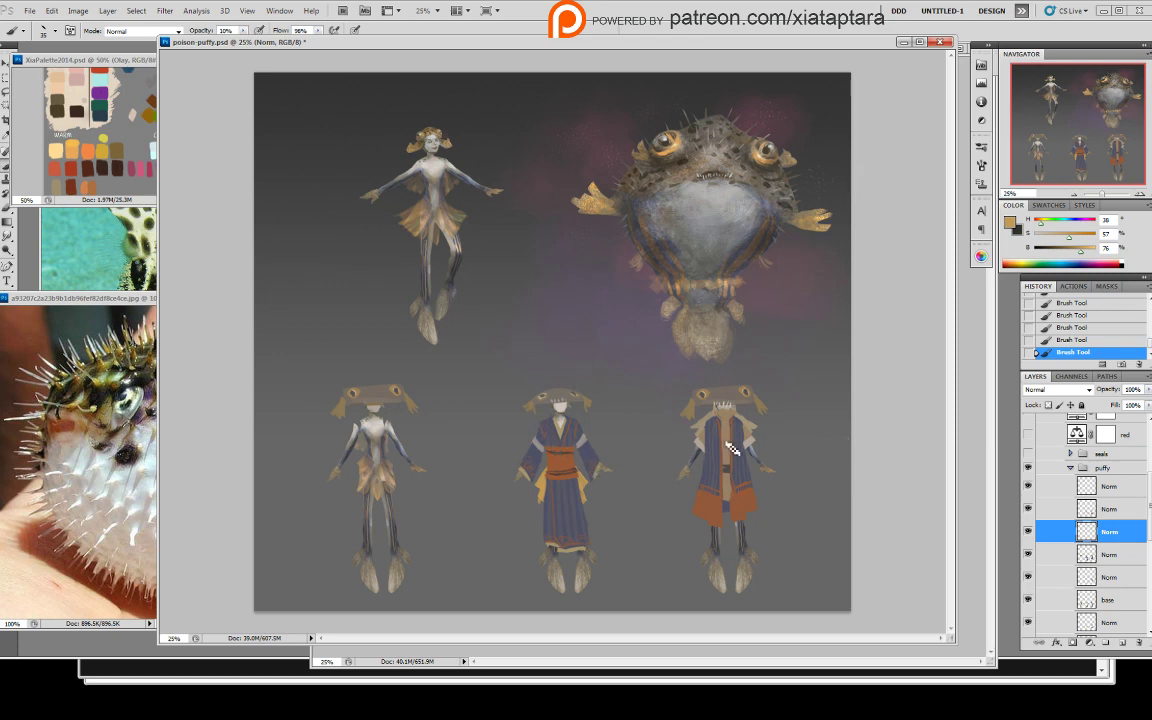
key("e")
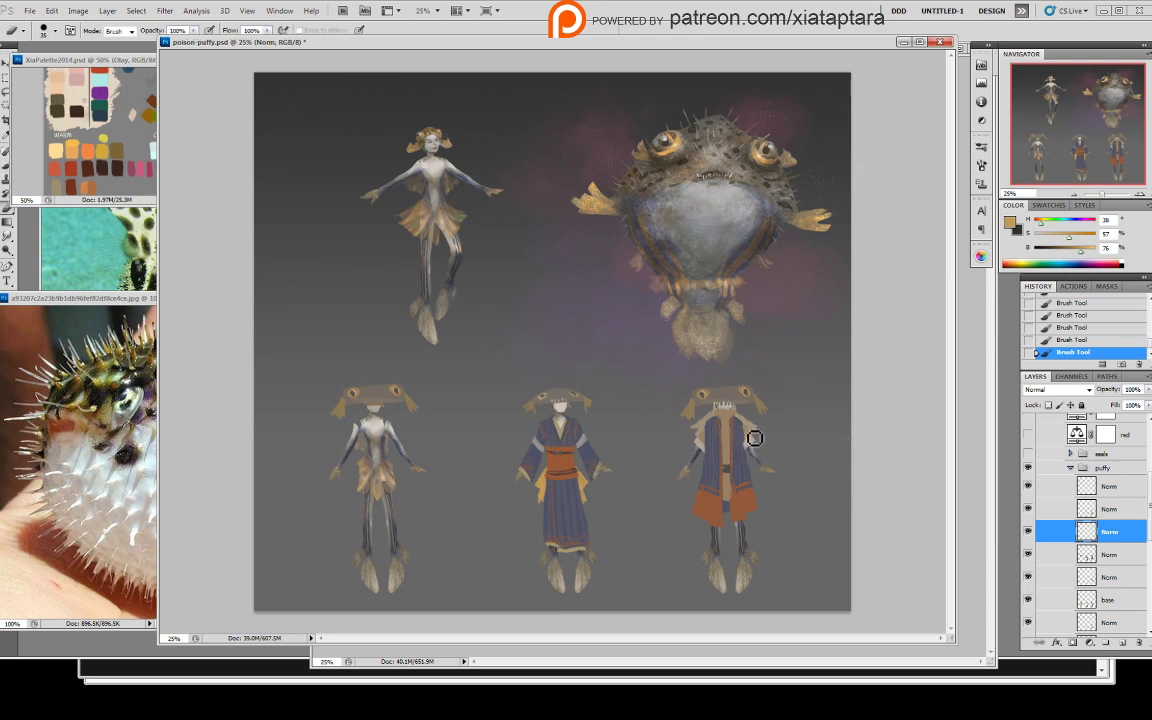
mouse_move(728, 461)
left_mouse_down()
mouse_move(711, 495)
mouse_move(720, 427)
mouse_move(715, 464)
mouse_move(752, 462)
left_mouse_up()
key("b")
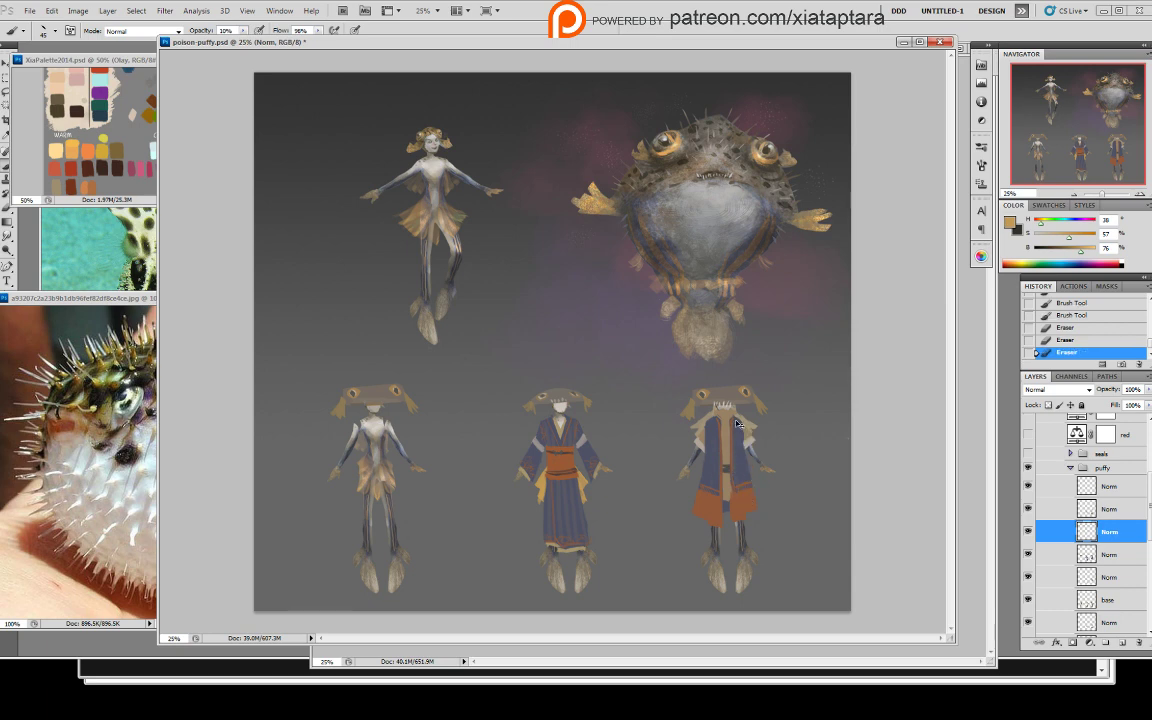
- Repaint faint vertical gold stripes down both front panels of the blue coat with a 40 px brush
left_click_drag(738, 452, 748, 438)
left_click_drag(744, 474, 750, 486)
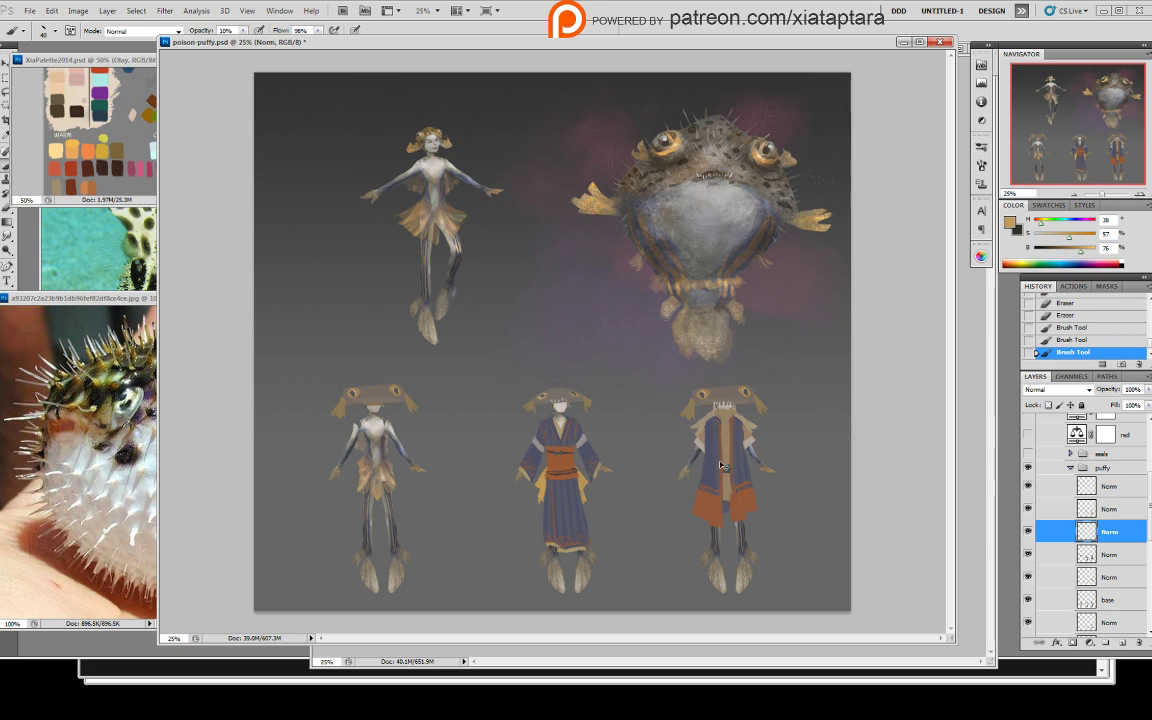
left_click_drag(716, 424, 715, 494)
mouse_move(714, 446)
left_mouse_down()
mouse_move(713, 488)
mouse_move(713, 472)
left_mouse_up()
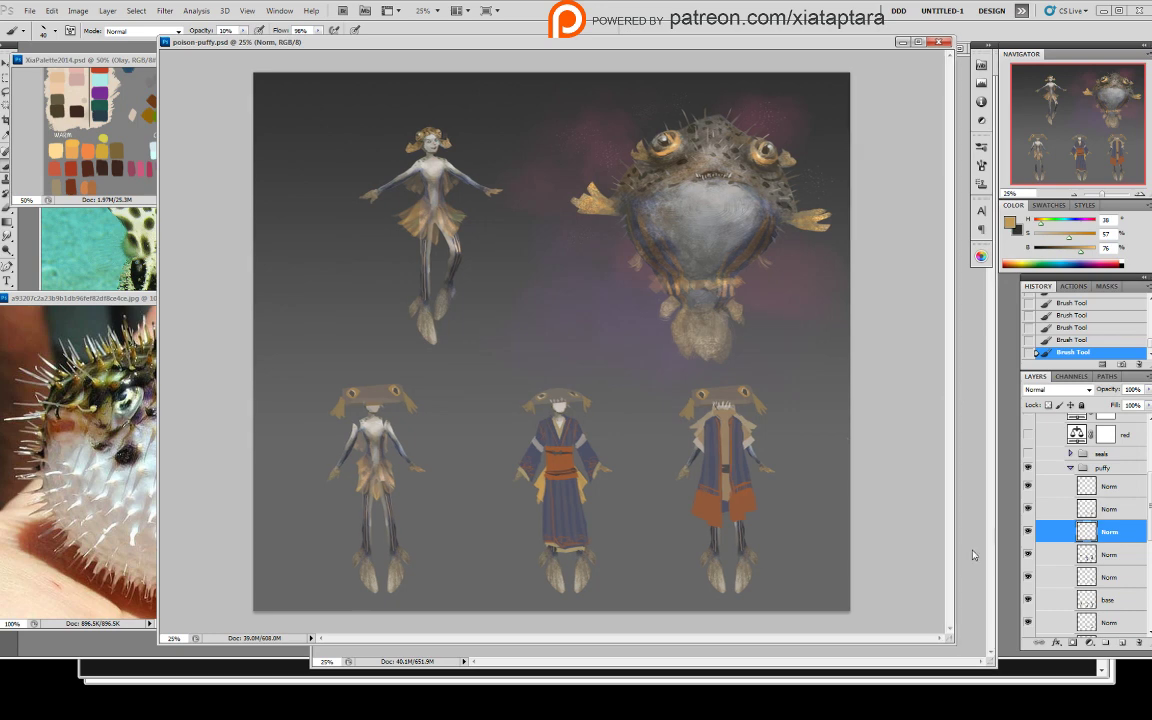
- Sample the robe's muted blue, set the brush to 70 px and select the second layer in the puffy group
left_click_drag(951, 644, 963, 655)
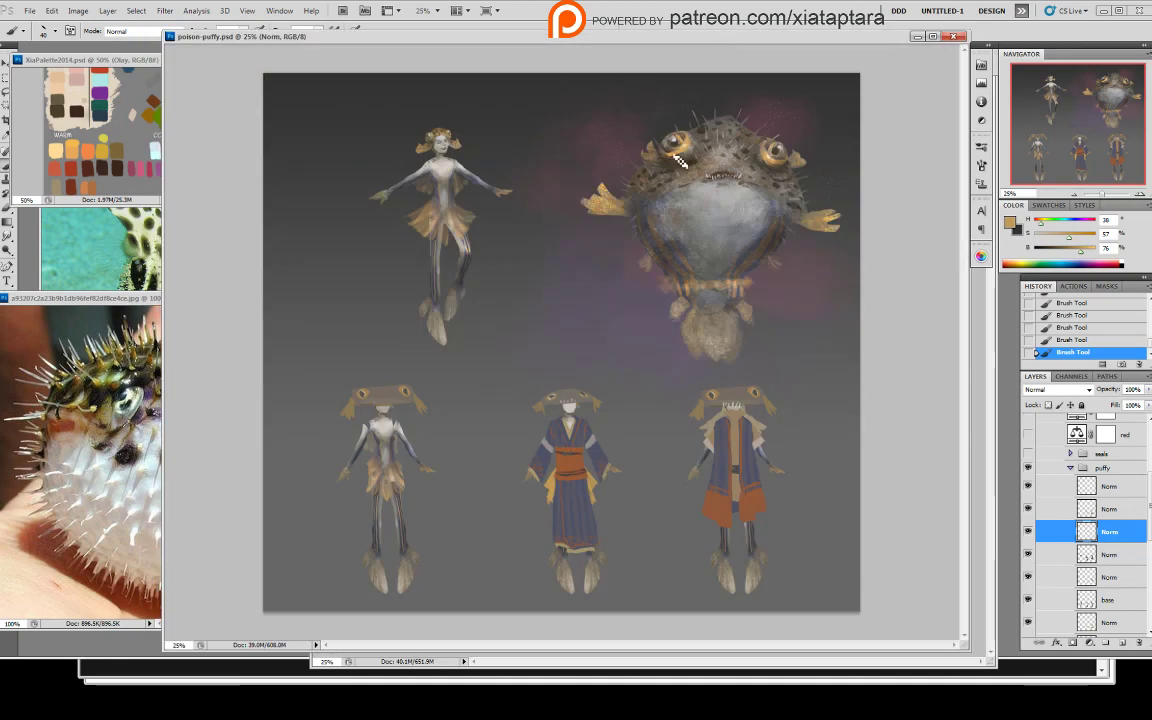
left_click(1029, 533)
left_click(1029, 533)
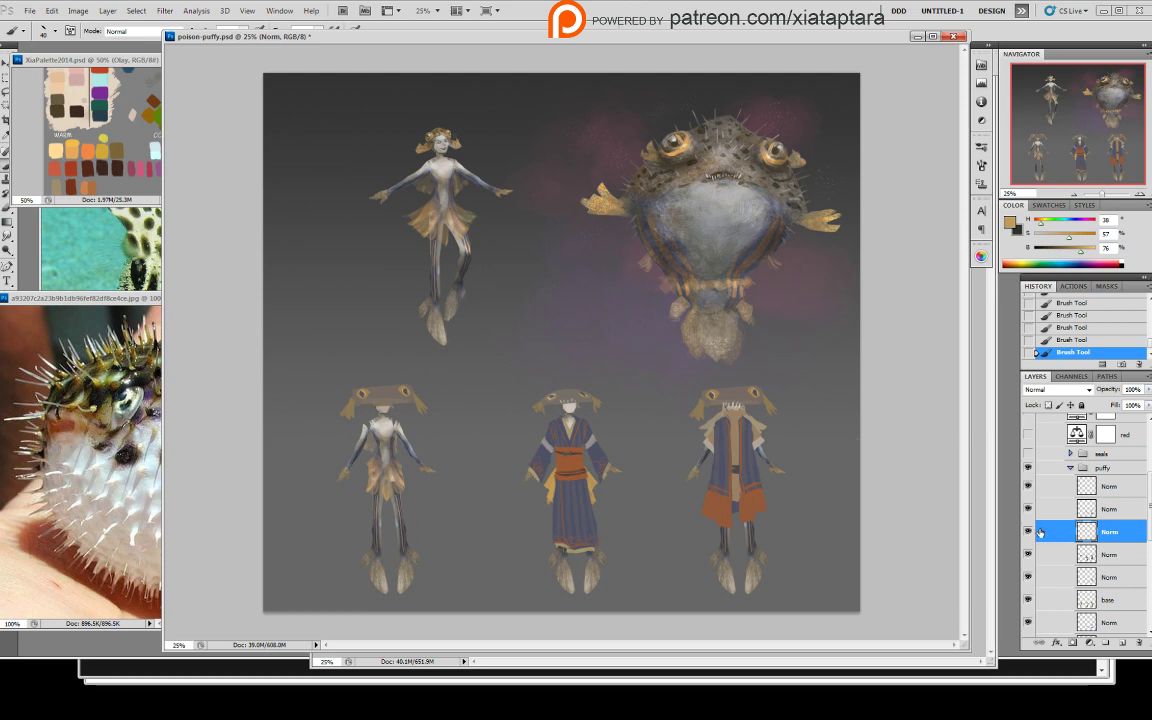
left_click(1095, 510)
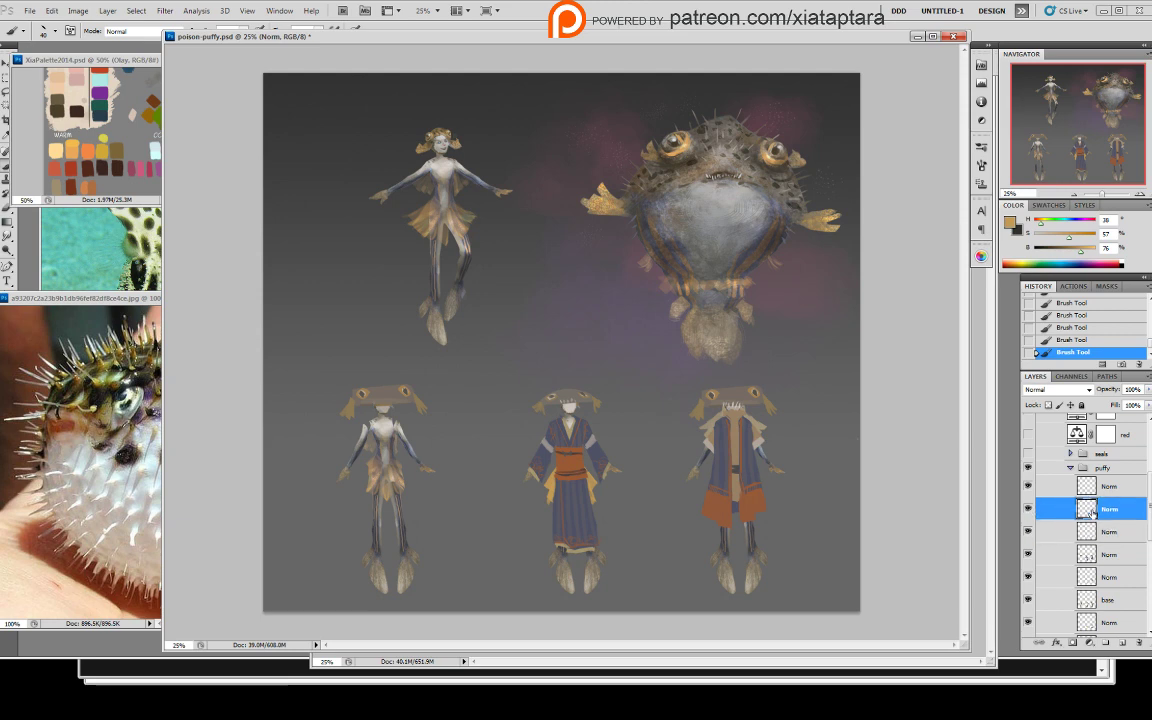
left_click(597, 462, "alt")
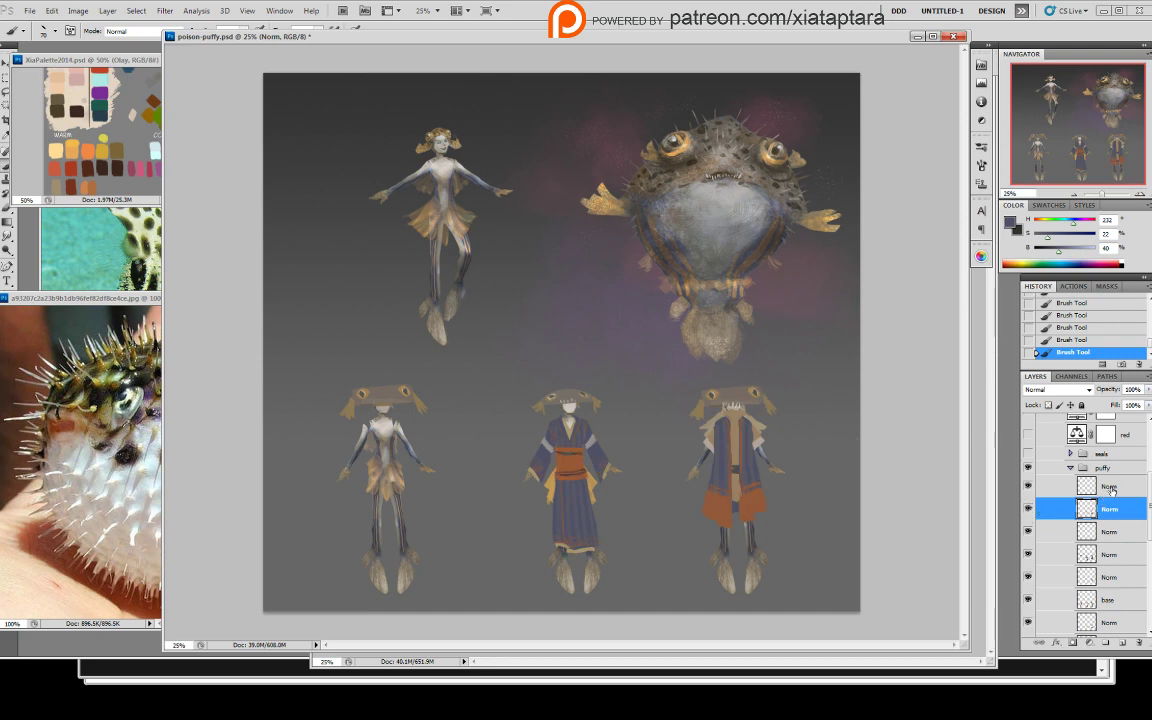
left_click(1038, 492)
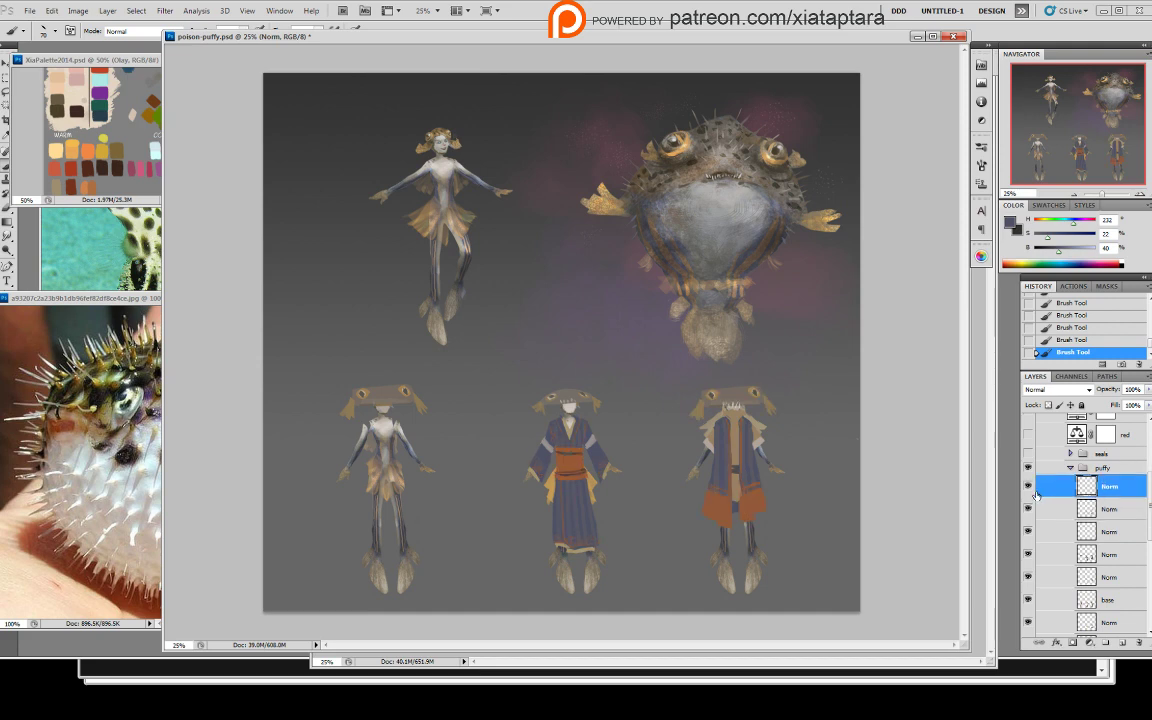
left_click(1107, 510)
left_click(1028, 509)
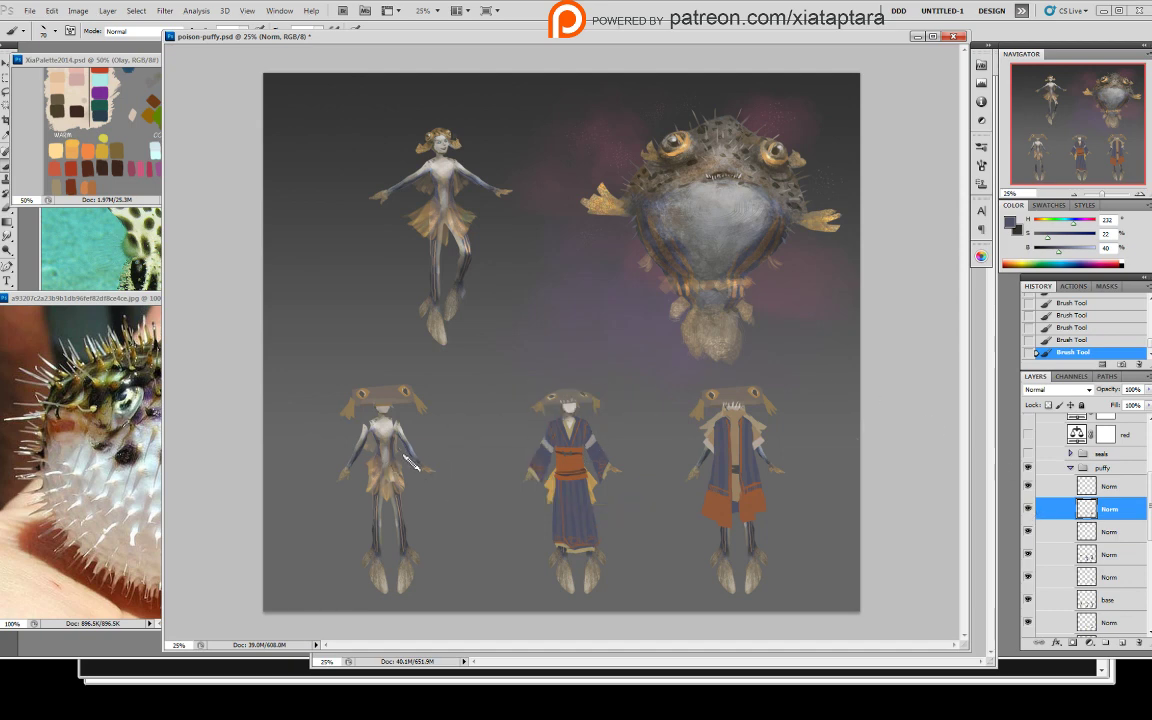
- Try painting a blue one-shoulder top on the plain figure, and revert the document history to before those strokes
left_click_drag(397, 424, 377, 453)
key("ctrl+z")
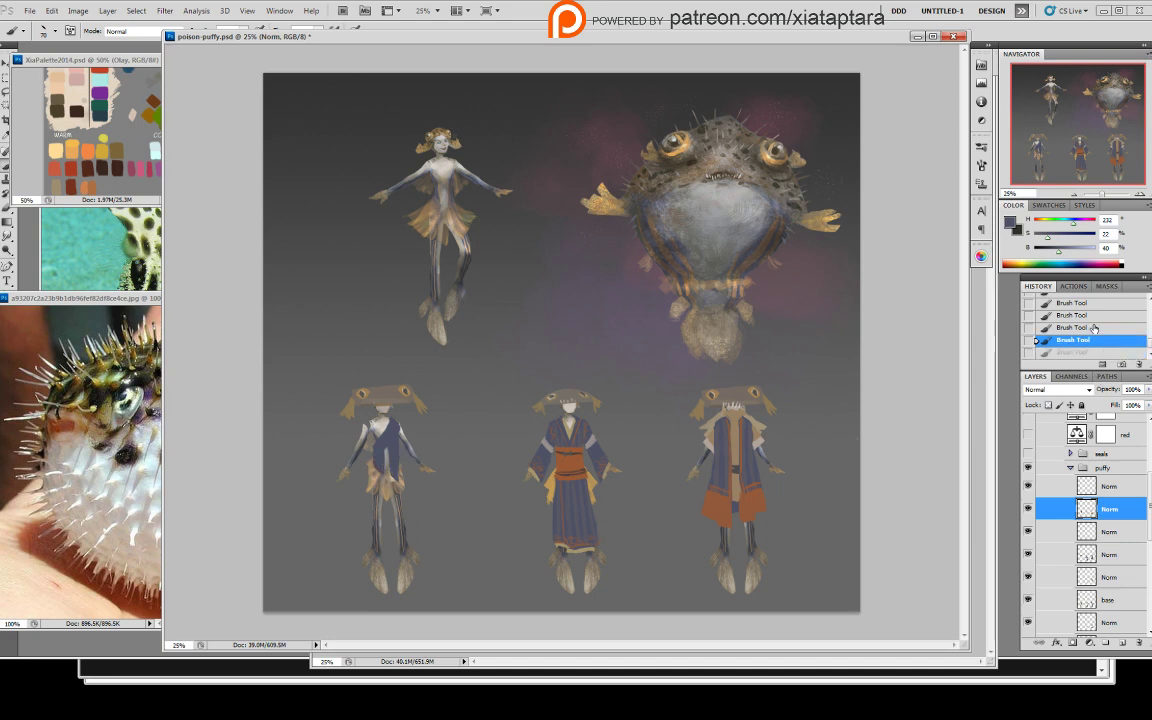
left_click(1094, 315)
left_click(1092, 303)
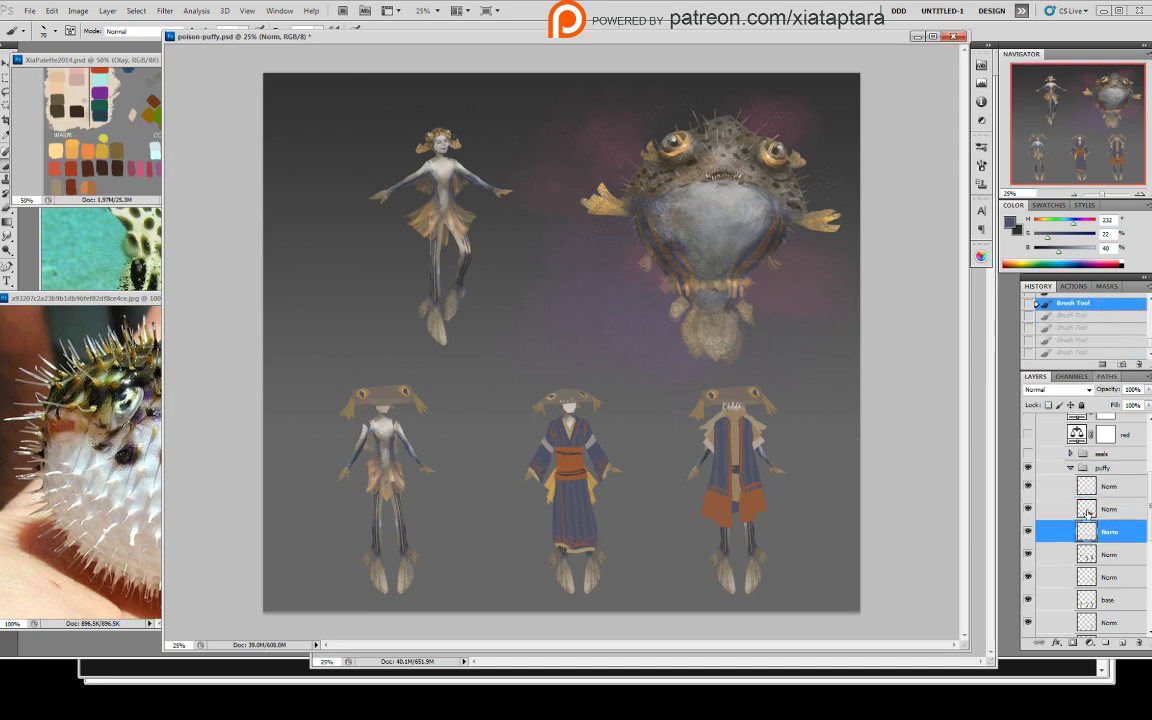
- Toggle the visibility of the puffy group's layers one by one to identify which holds the blue clothing
left_click(1030, 532)
left_click(1030, 532)
left_click(1030, 555)
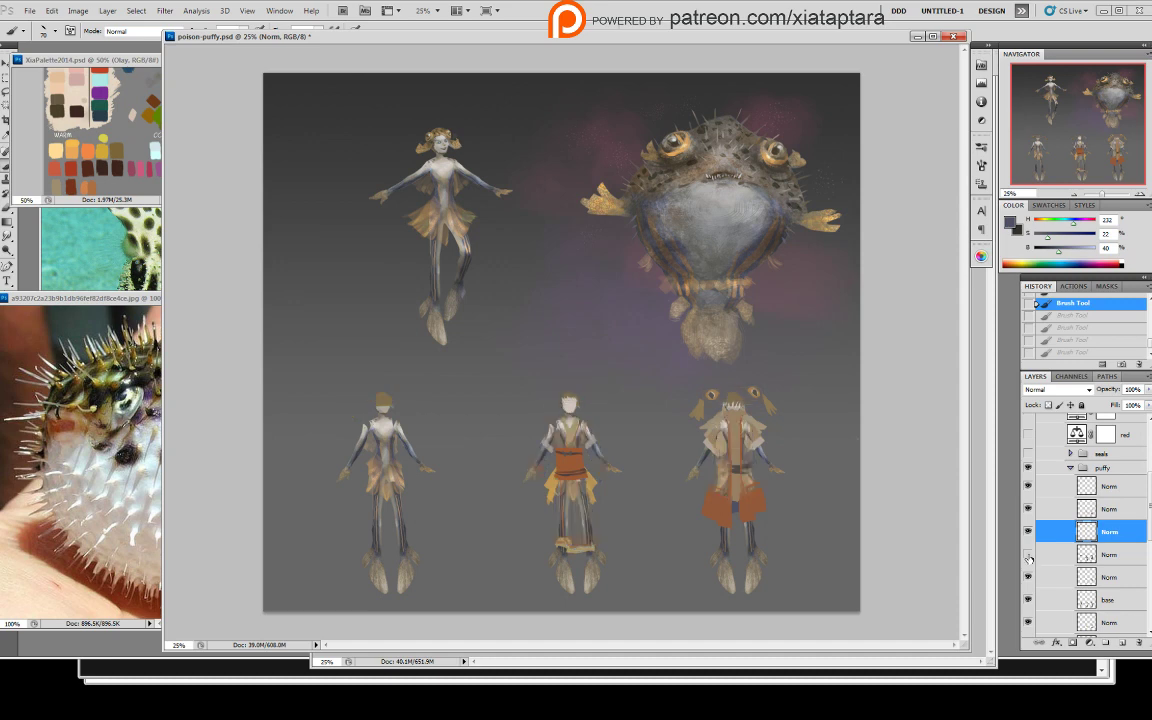
left_click(1030, 555)
left_click(1098, 556)
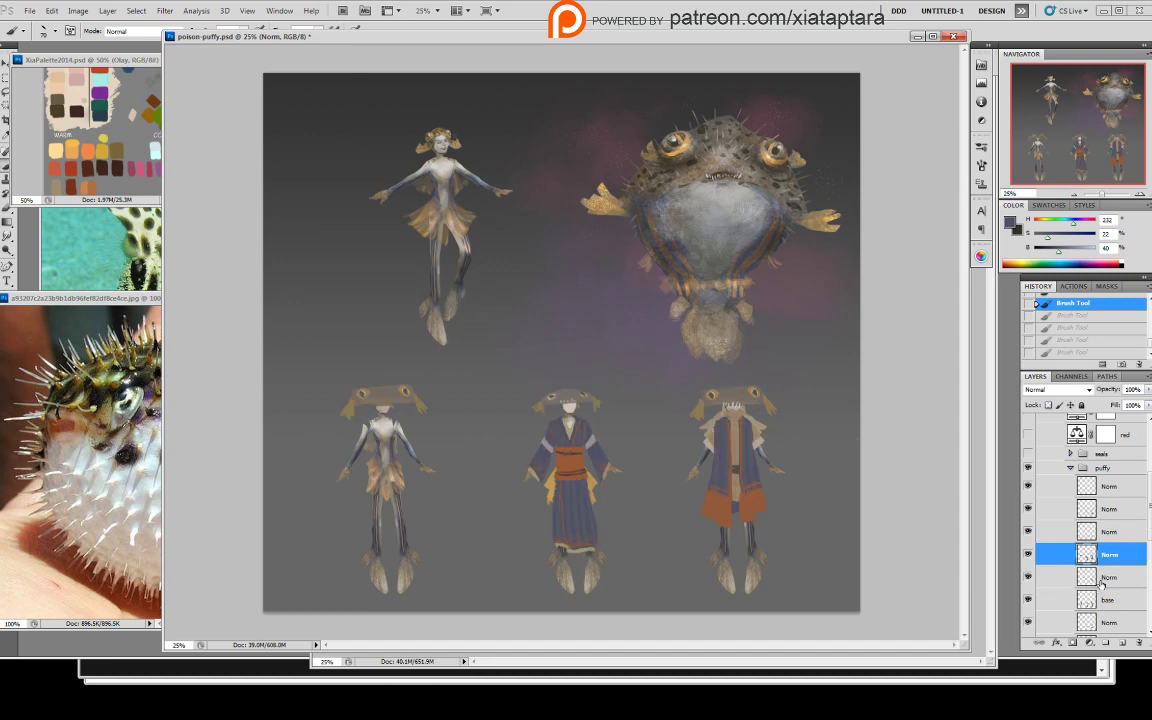
left_click(1058, 578)
left_click(1028, 599)
left_click(1028, 599)
left_click(1100, 599)
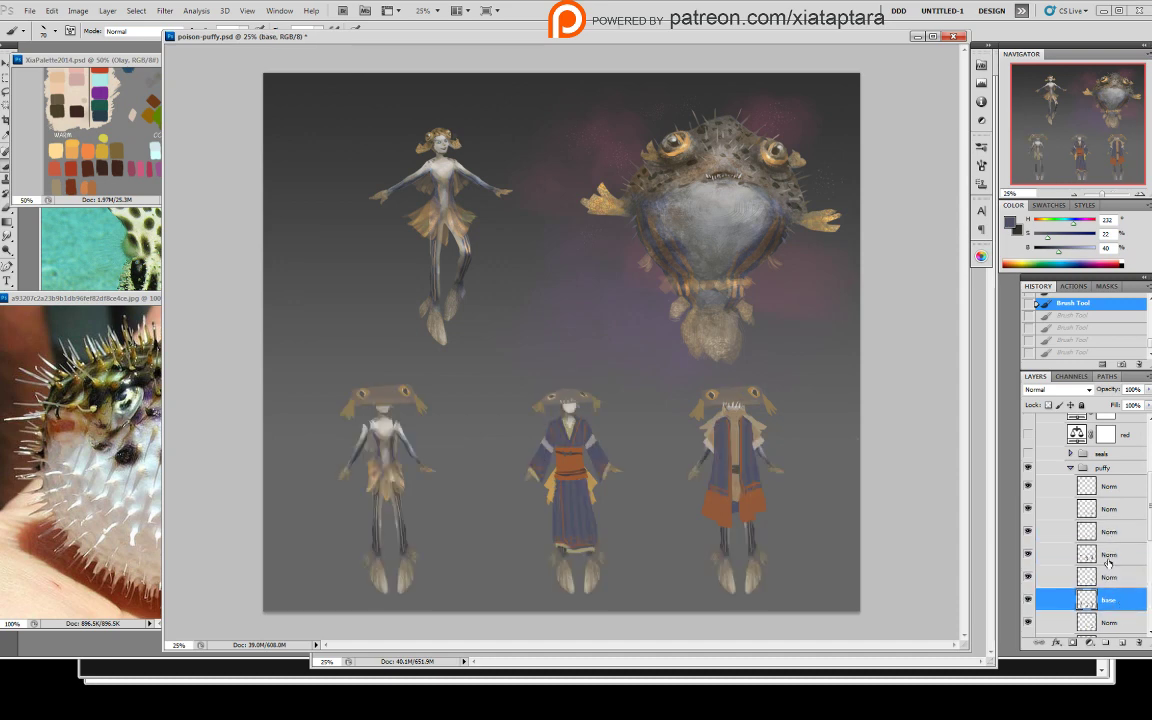
left_click(1106, 556)
left_click(1028, 554)
left_click(1028, 554)
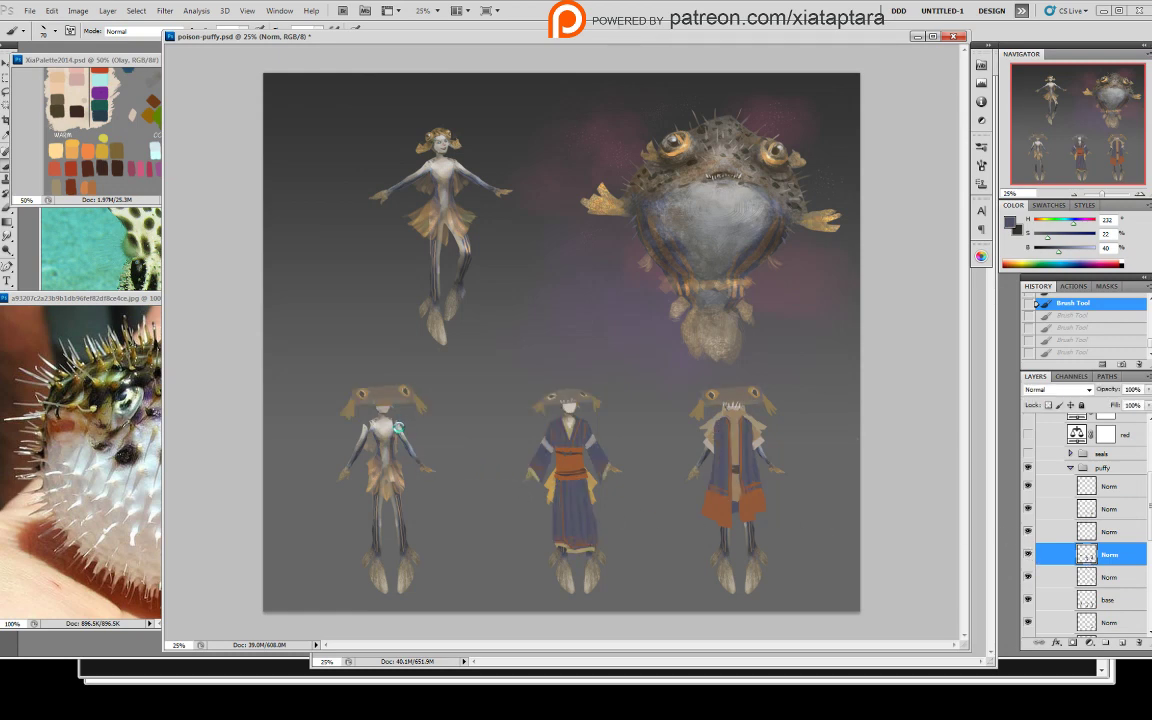
- On the base layer, lasso the plain figure's outer arm and clean up the paint around it with the eraser
left_click(1040, 599)
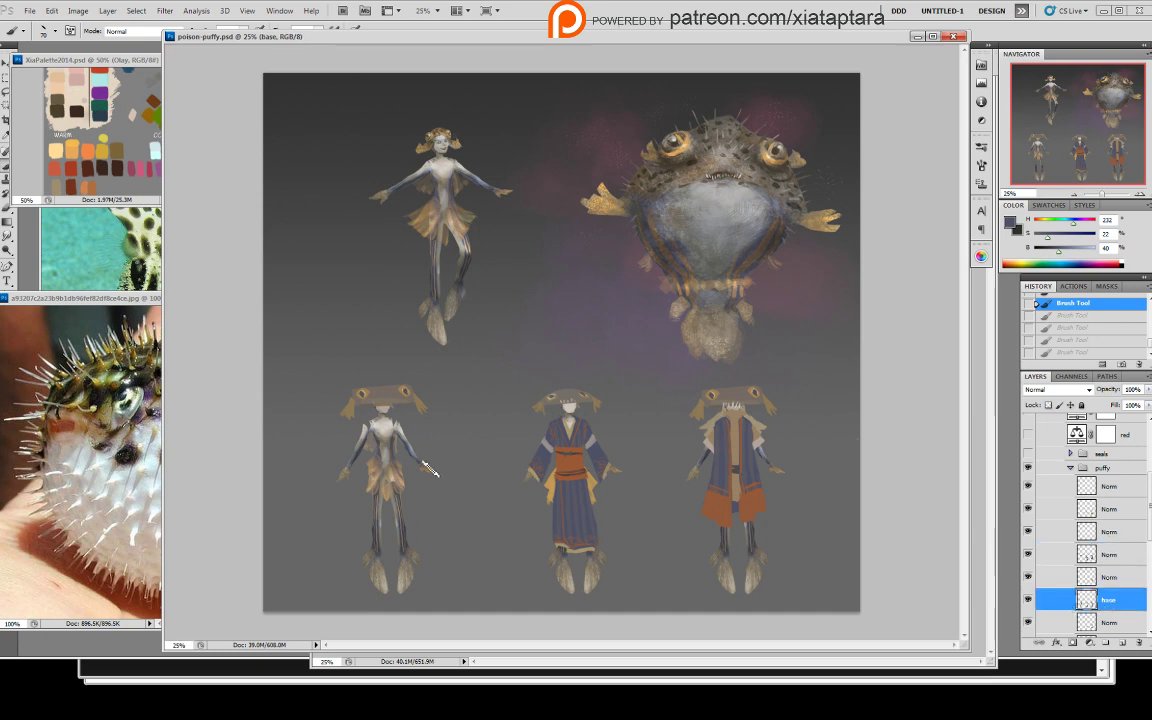
key("l")
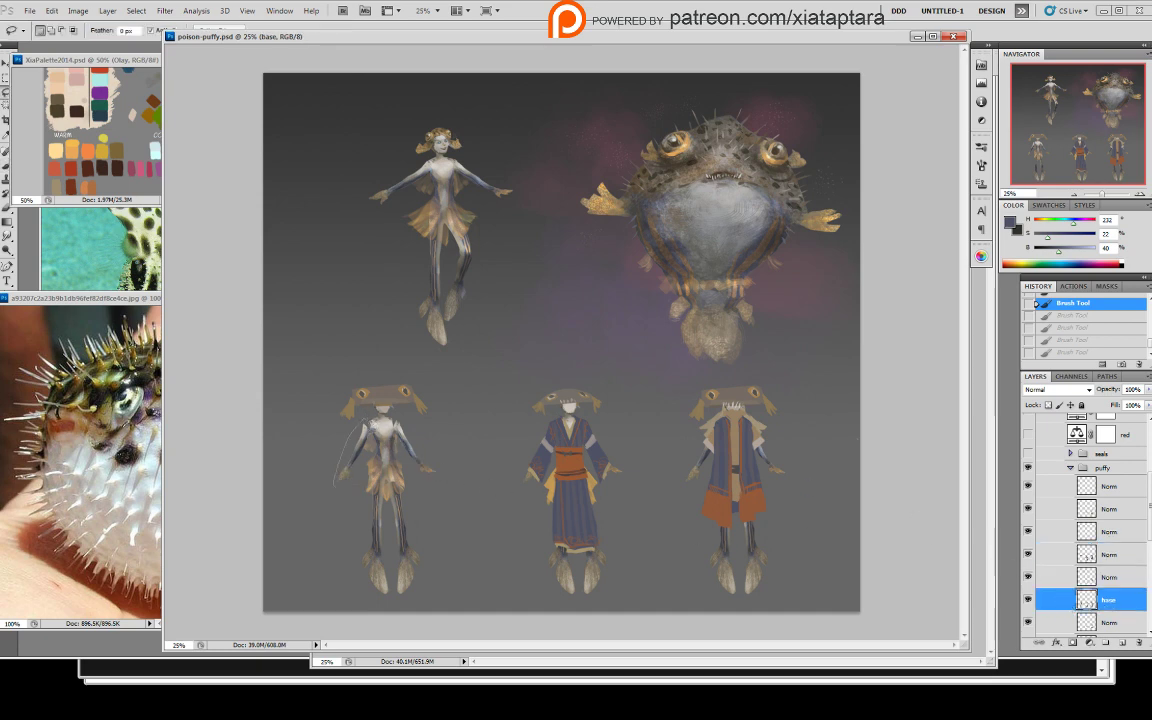
mouse_move(347, 483)
left_mouse_down()
mouse_move(362, 472)
mouse_move(366, 440)
mouse_move(390, 462)
mouse_move(347, 468)
left_mouse_up()
key("ctrl+d")
key("b")
right_click(382, 465)
left_click(461, 537)
key("bracketright")
key("bracketright")
- Lasso the same arm again, move it closer to the body, and erase the shoulder edges with a 35 px eraser
key("l")
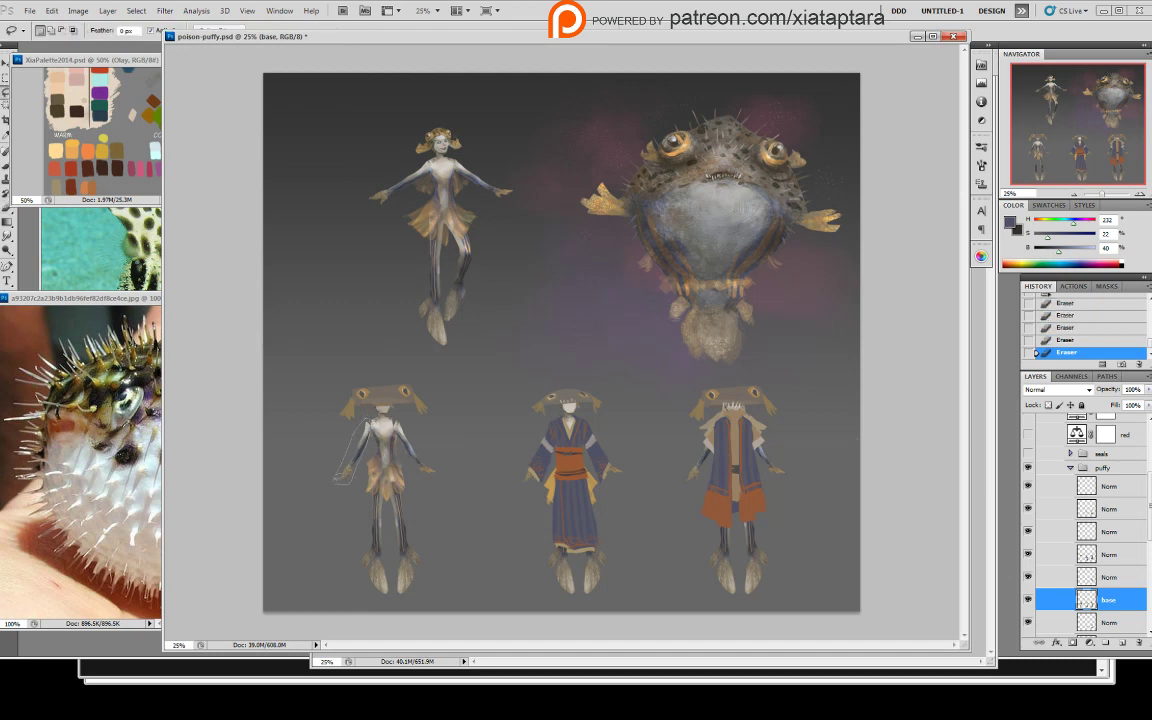
mouse_move(353, 476)
left_mouse_down()
mouse_move(370, 422)
mouse_move(353, 468)
left_mouse_up()
key("ctrl+d")
key("e")
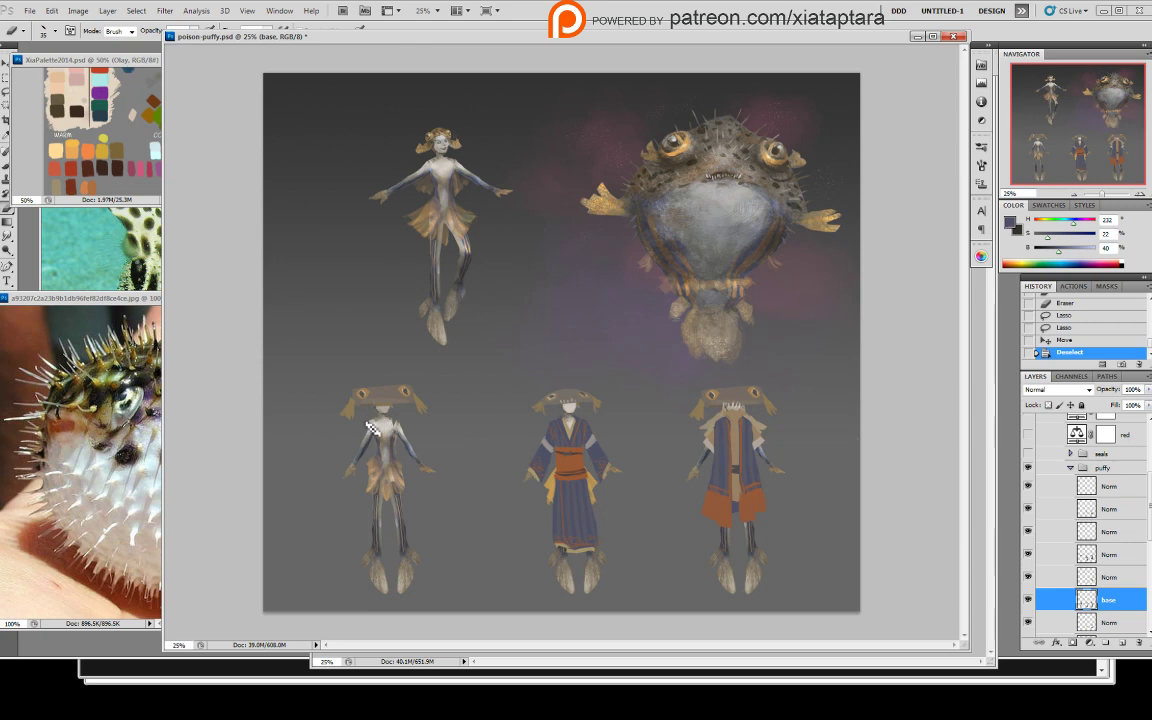
left_click(377, 426)
left_click(381, 423)
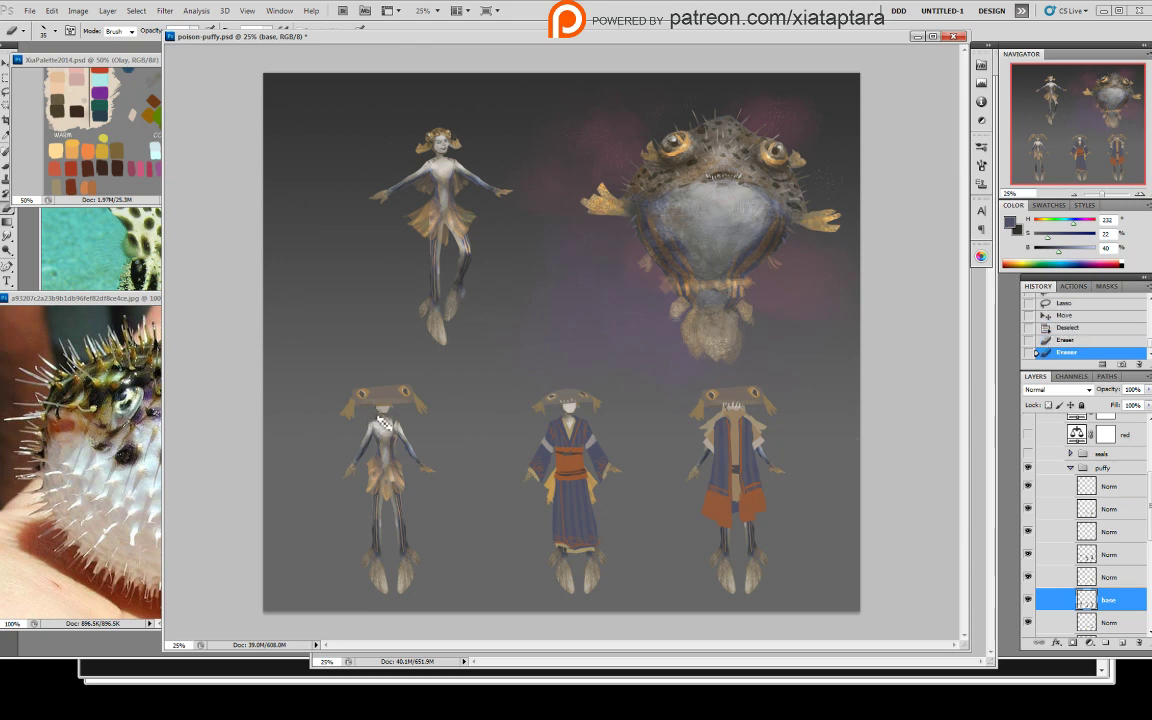
mouse_move(382, 424)
left_mouse_down()
mouse_move(404, 429)
mouse_move(366, 424)
left_mouse_up()
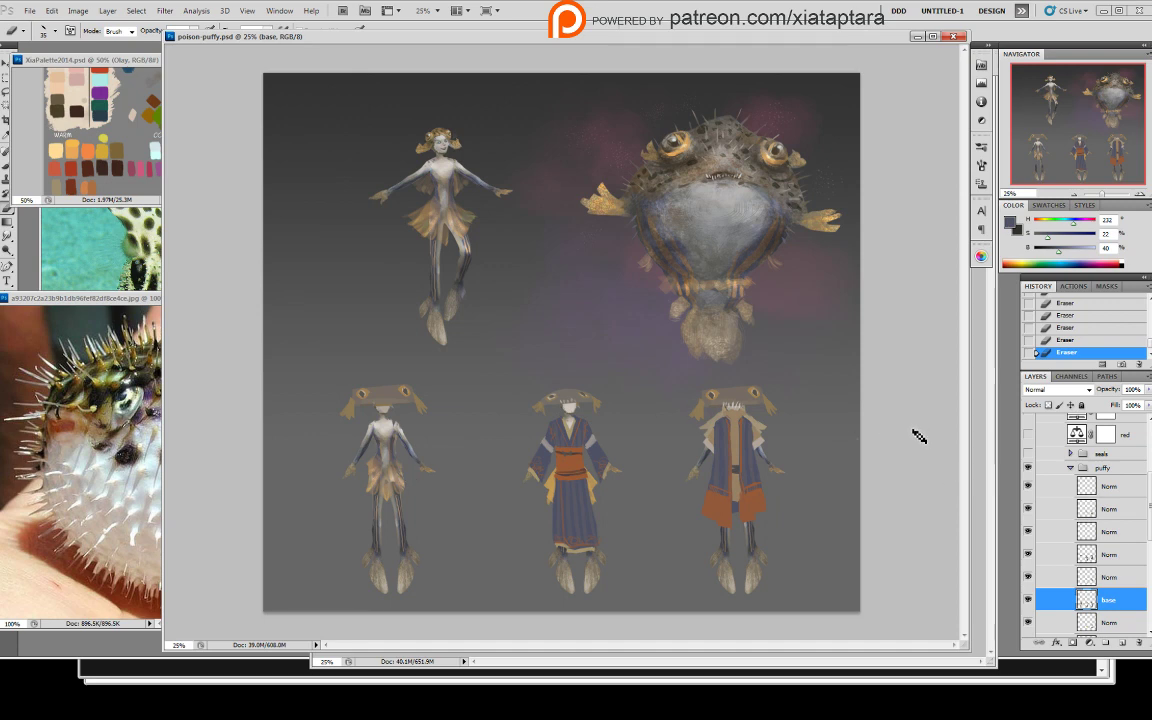
- Paint a blue one-shoulder top over the plain figure's torso on the layer holding the blue clothing
key("b")
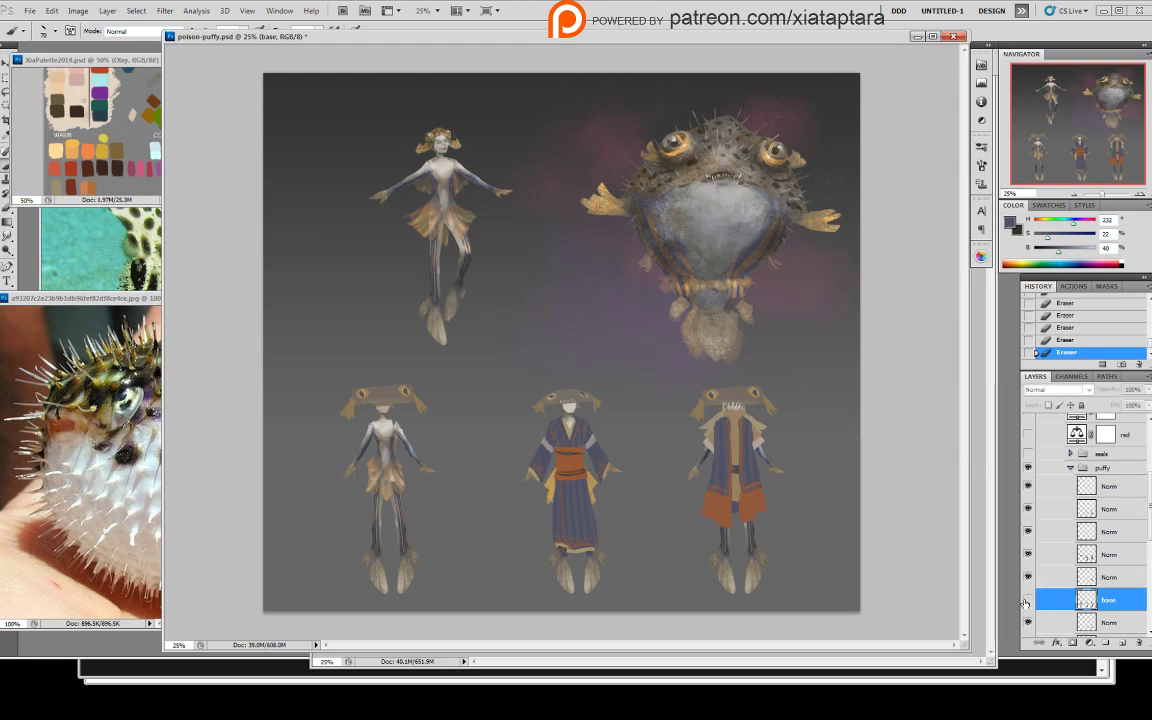
left_click(1070, 580)
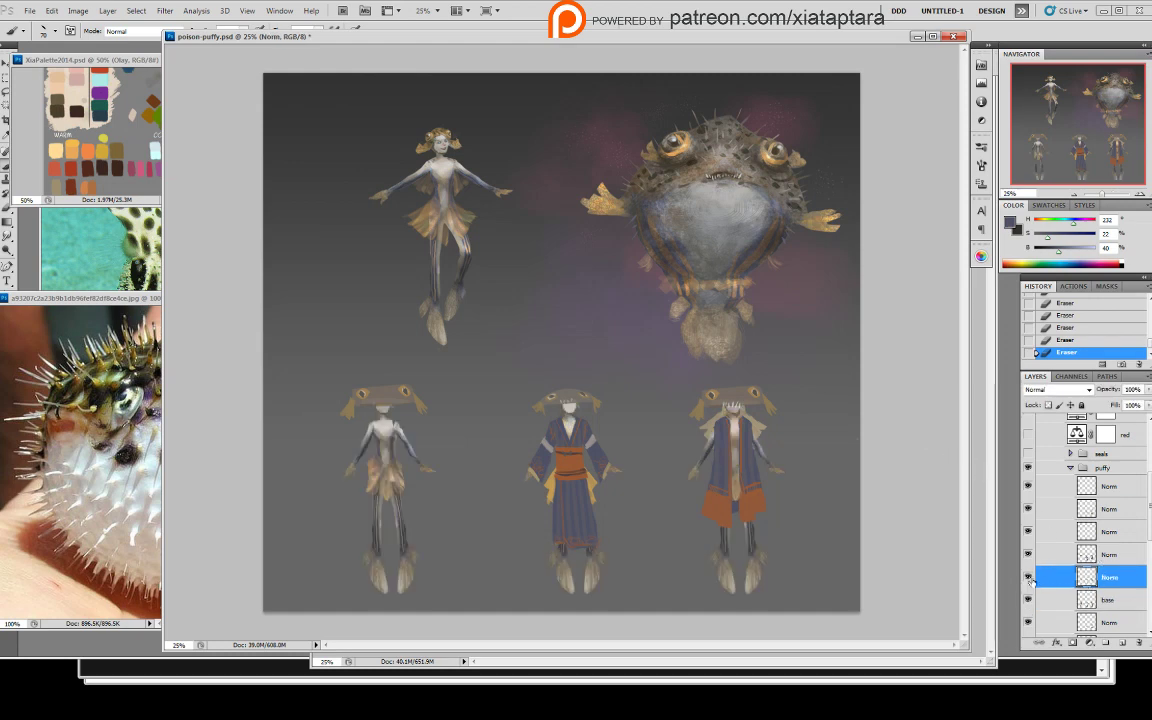
left_click(1072, 555)
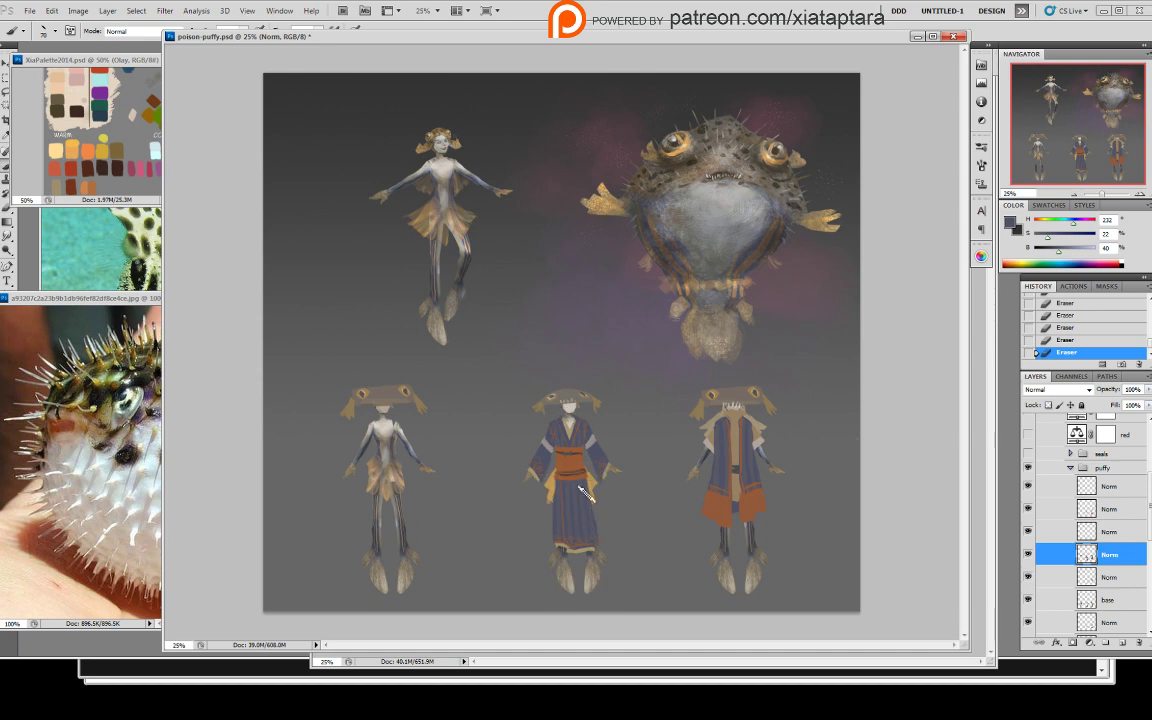
mouse_move(379, 421)
left_mouse_down()
mouse_move(388, 444)
mouse_move(376, 456)
mouse_move(392, 466)
mouse_move(393, 428)
mouse_move(395, 459)
left_mouse_up()
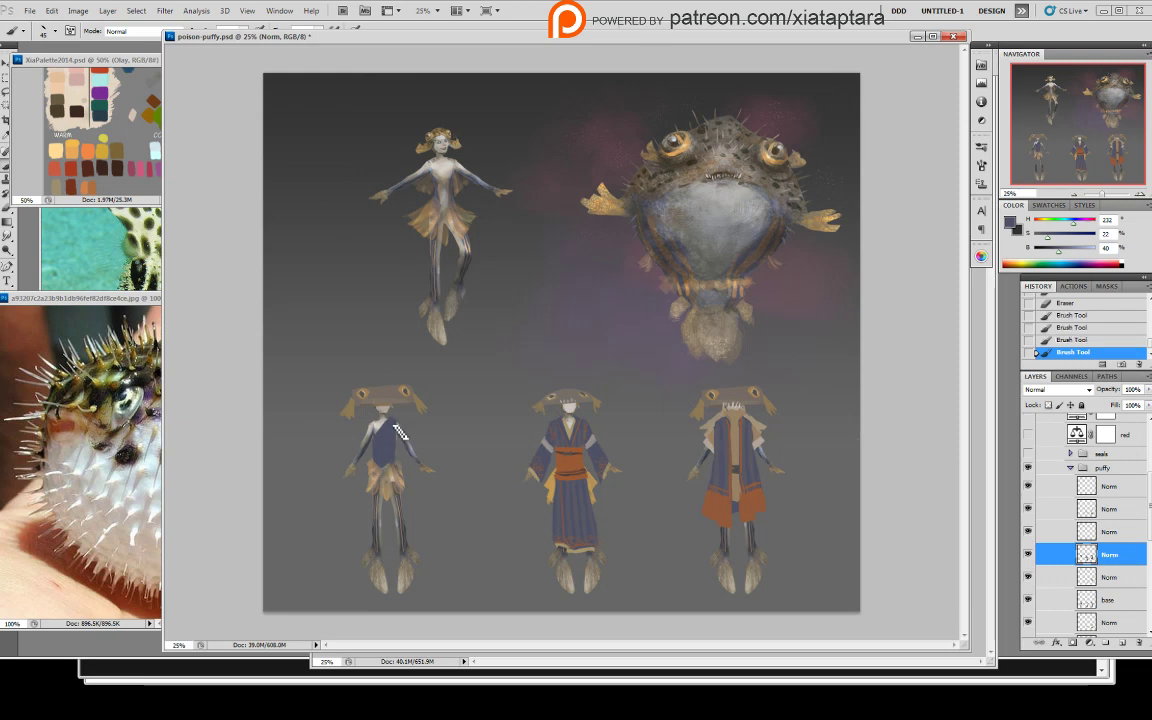
- Trim the blue top's shoulder and armhole edges with a 35 px eraser and touch up the strap in blue
key("e")
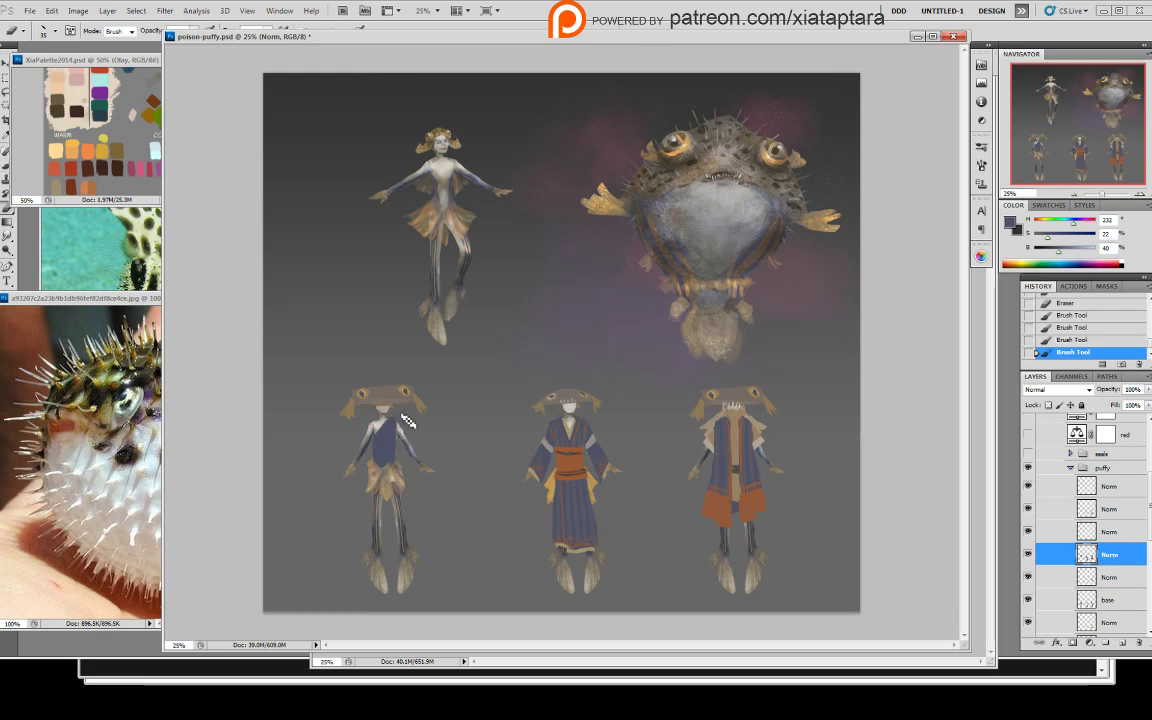
mouse_move(403, 415)
left_mouse_down()
mouse_move(399, 428)
mouse_move(410, 427)
left_mouse_up()
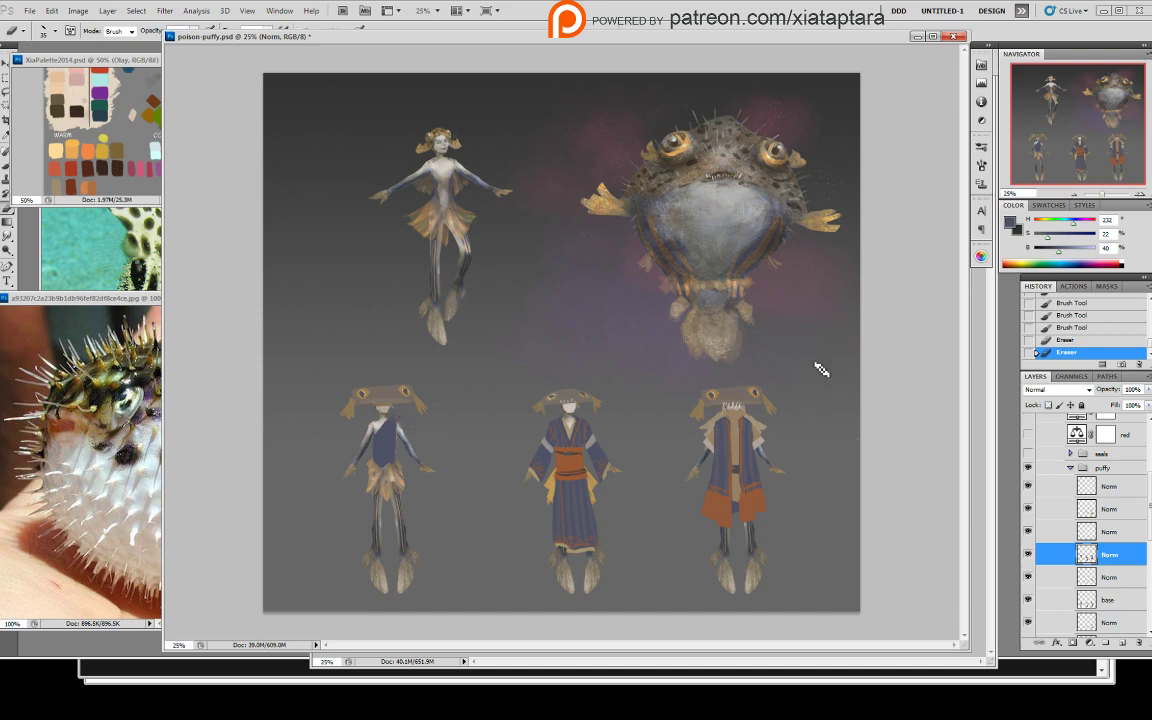
left_click_drag(817, 383, 808, 391)
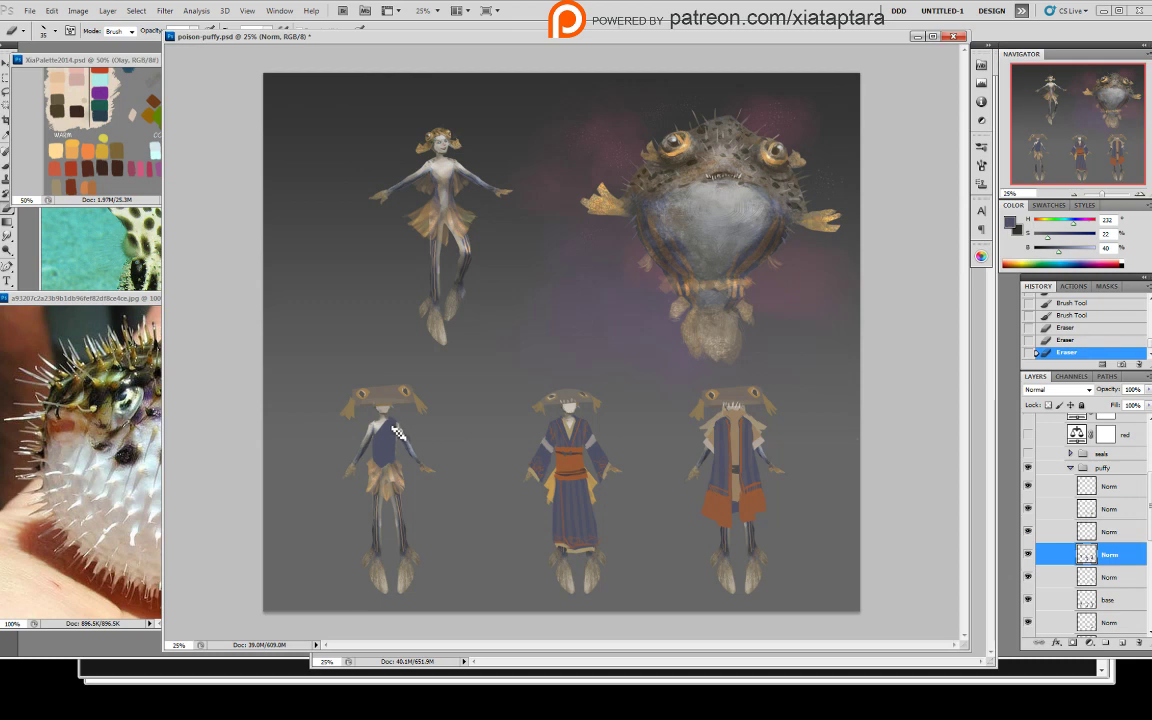
key("b")
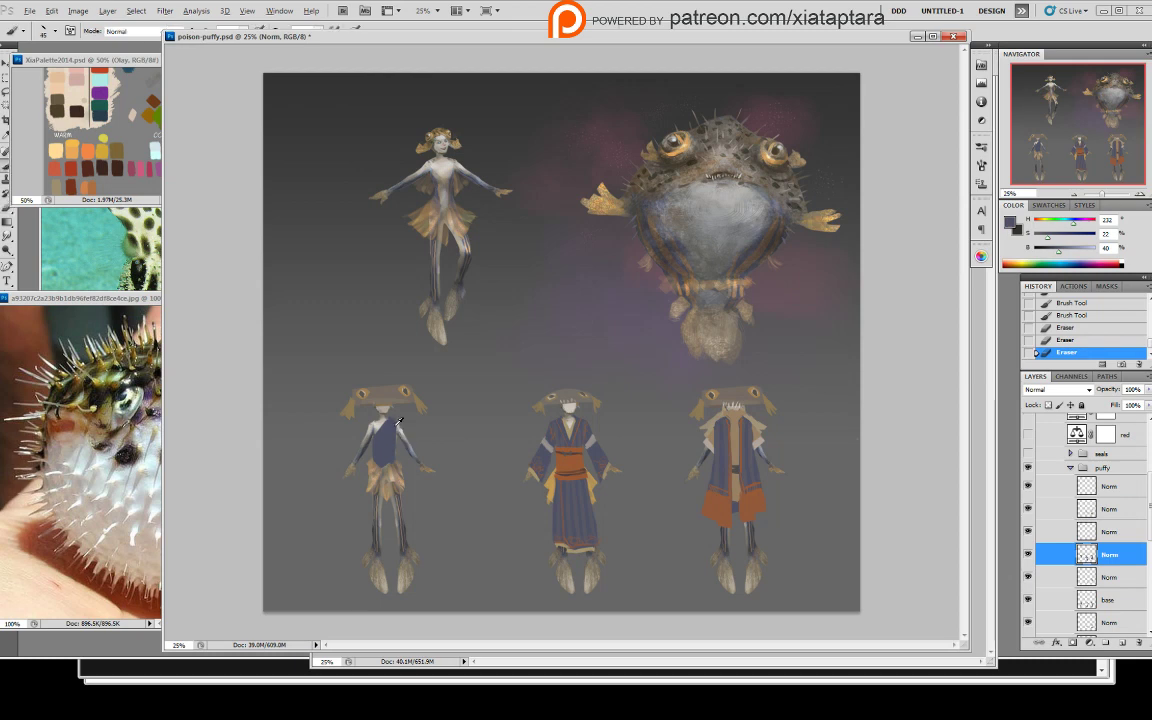
left_click(395, 425)
- Add a new layer at the top of Group 1, above all the costume layers
left_click(1112, 487)
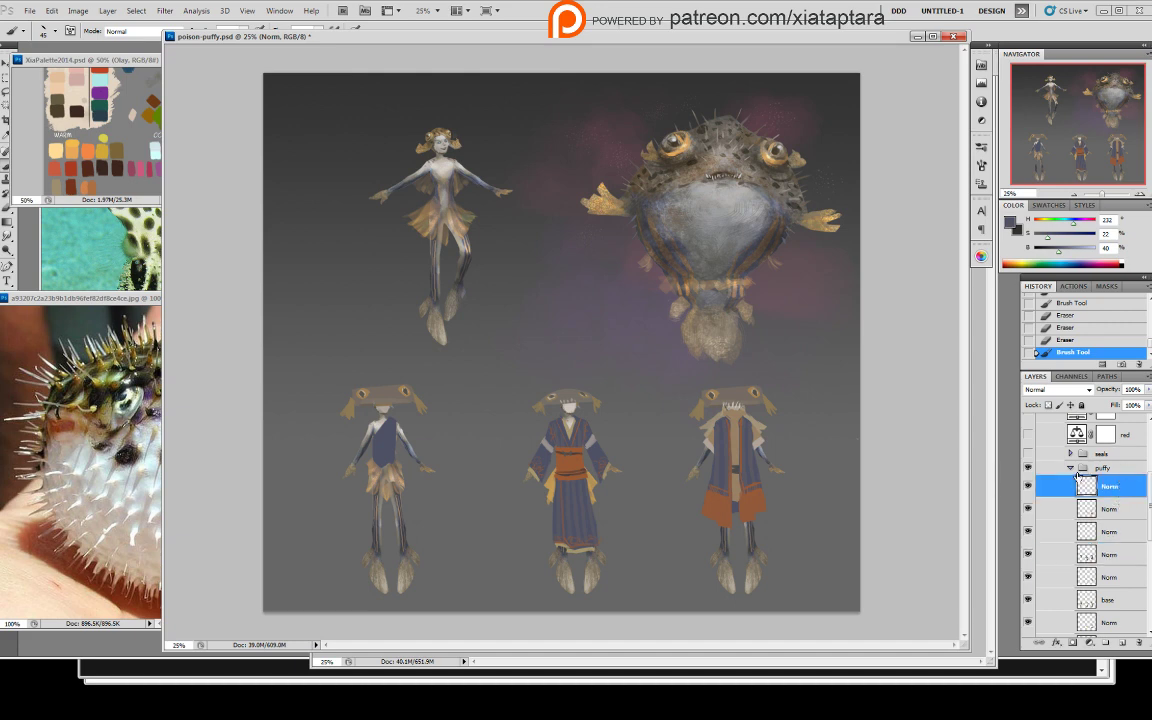
left_click_drag(1139, 518, 1105, 452)
key("ctrl+alt+shift+n")
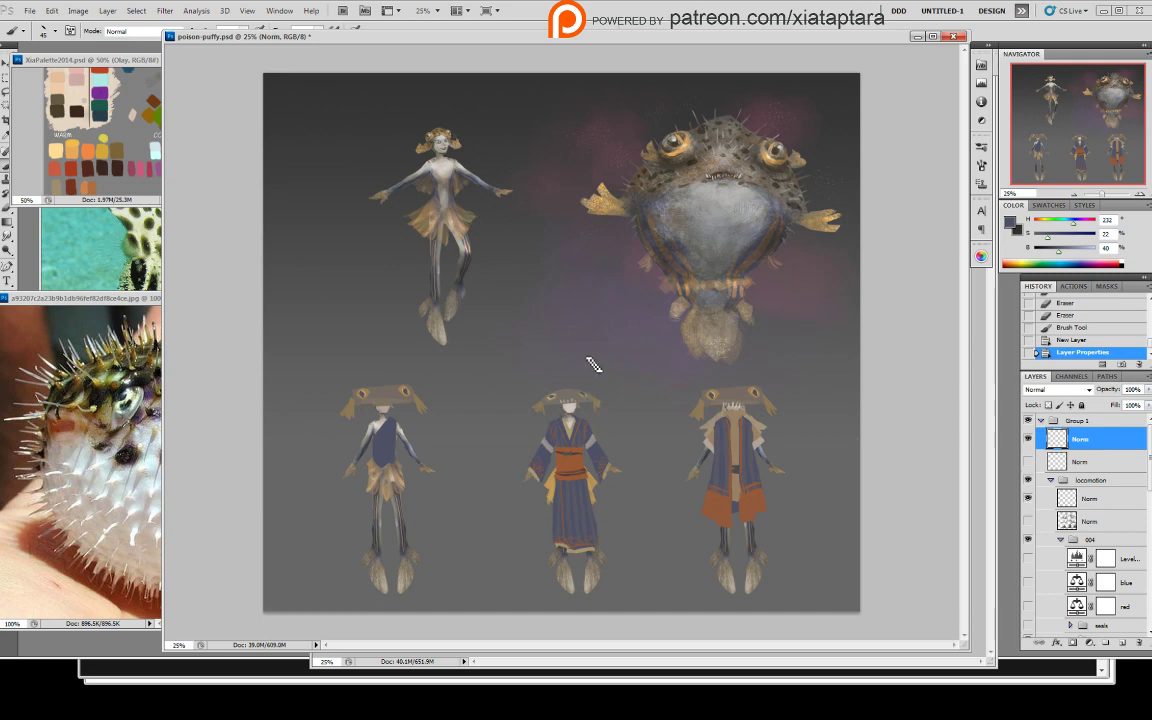
- Number the middle and rightmost costume figures 2 and 3 in handwritten pale blue with a 25 px brush
left_click_drag(592, 361, 581, 373)
key("ctrl+z")
left_click(158, 148, "alt")
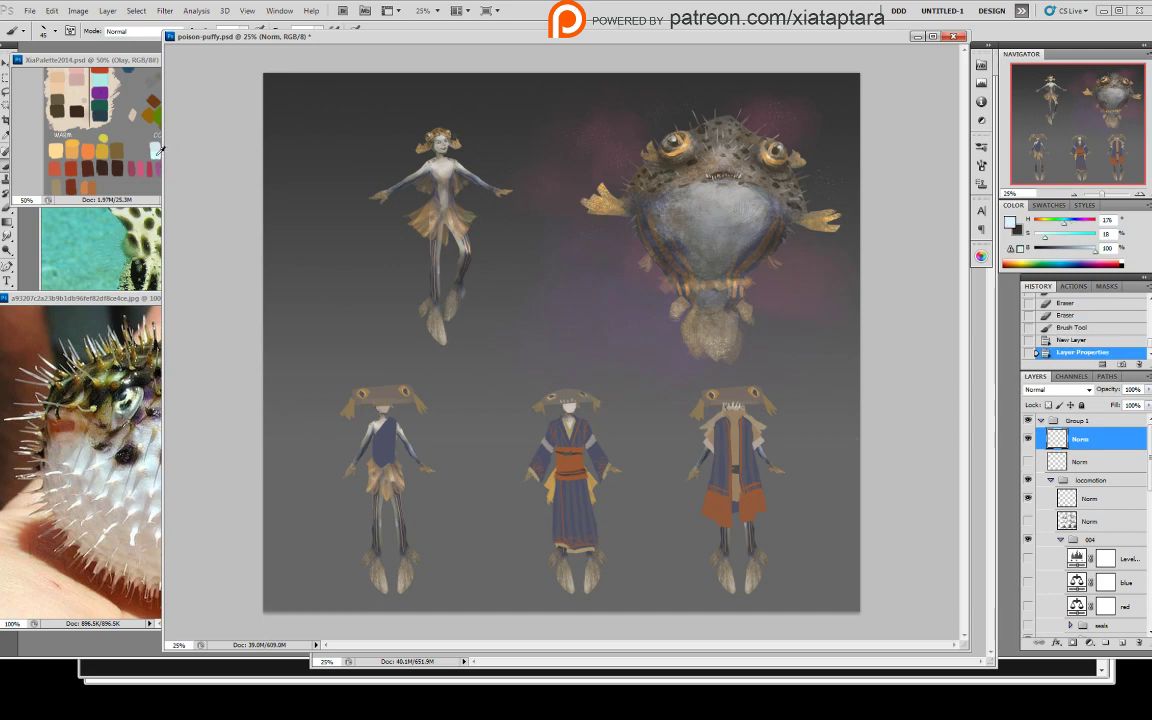
key("bracketleft")
key("bracketleft")
left_click_drag(570, 362, 598, 376)
key("ctrl+z")
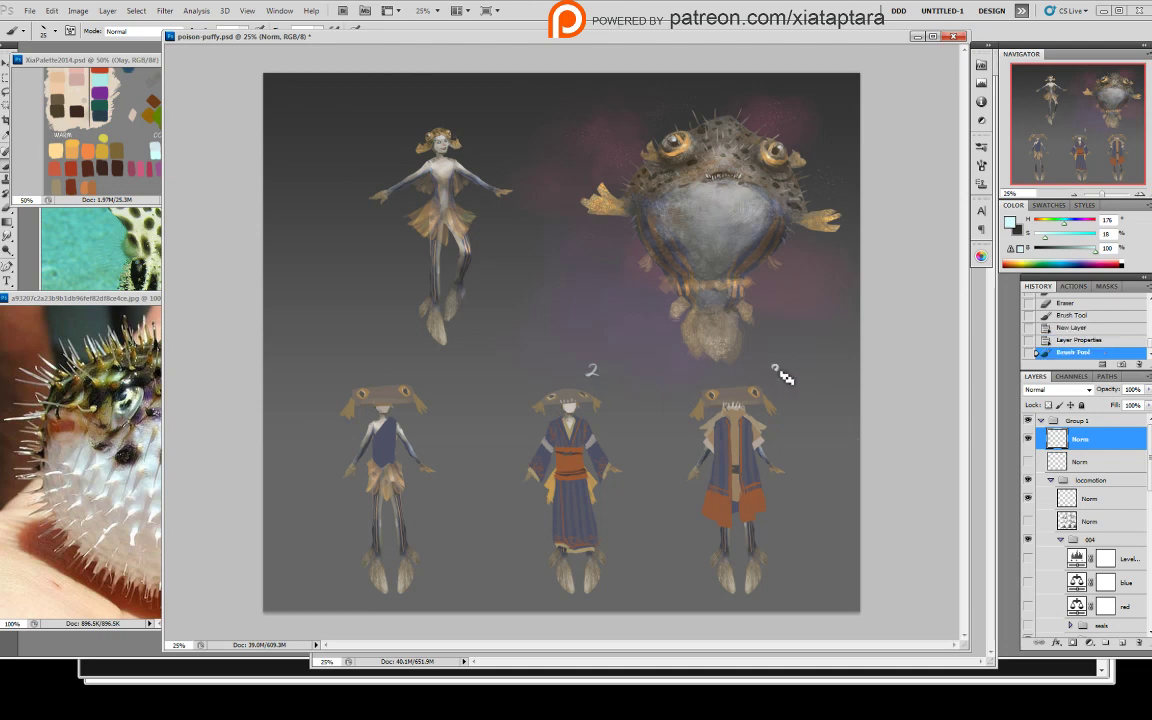
left_click_drag(767, 365, 771, 378)
- Erase the flared sides of the plain figure's skirt on the base layer with a 35 px eraser
left_click_drag(1149, 461, 1149, 525)
left_click(1111, 533)
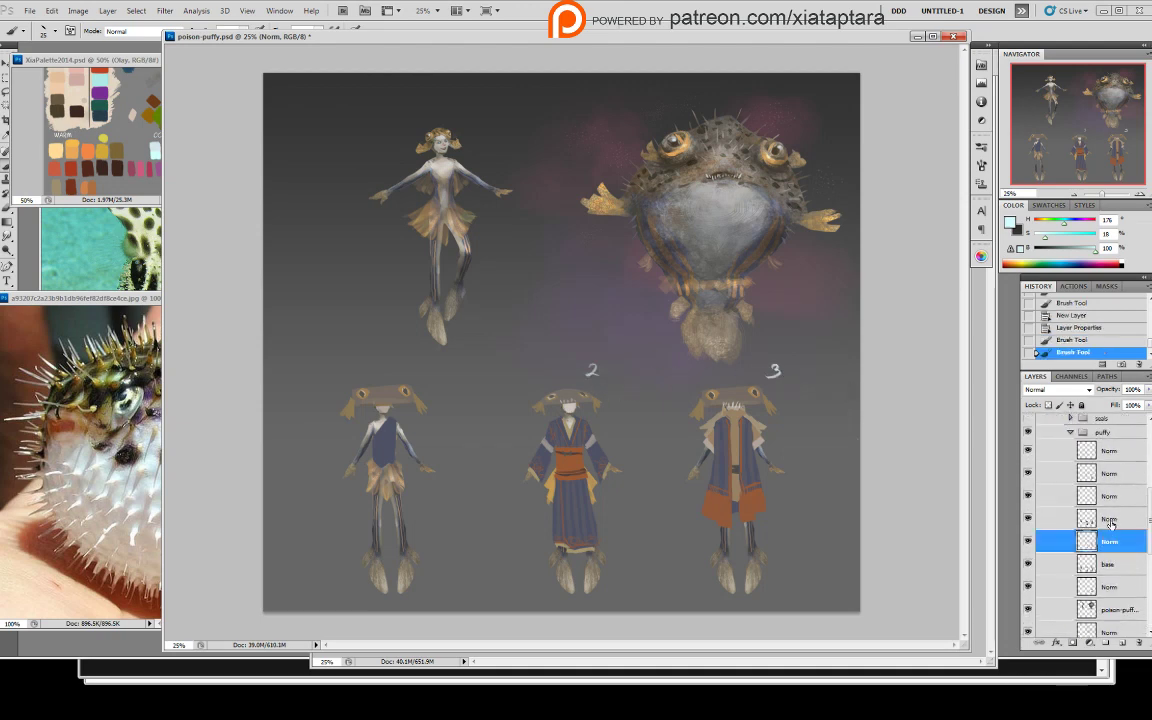
left_click(1110, 520)
left_click(1027, 519)
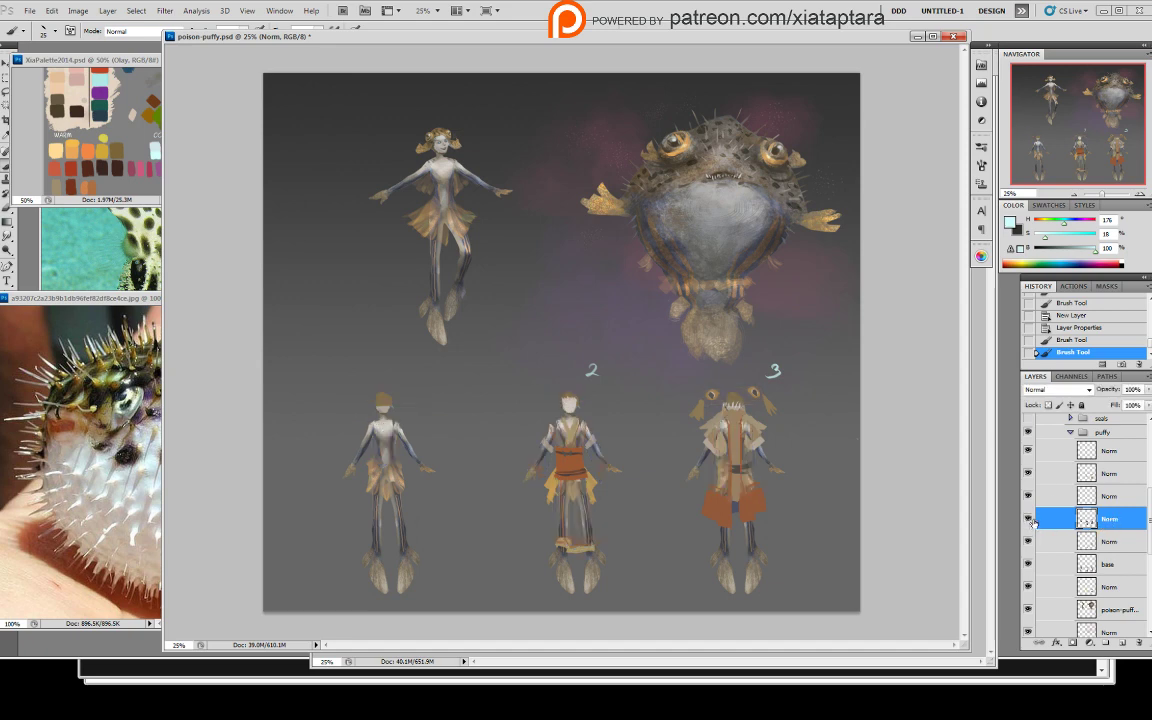
left_click(1027, 519)
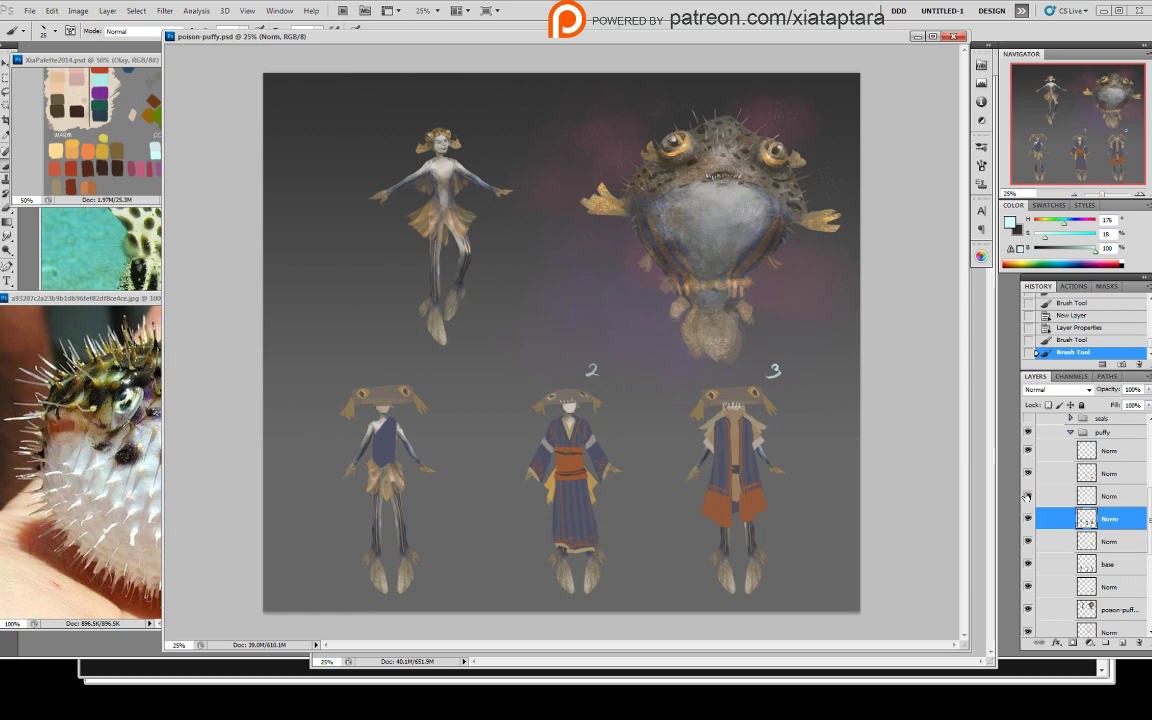
left_click(388, 457, "alt")
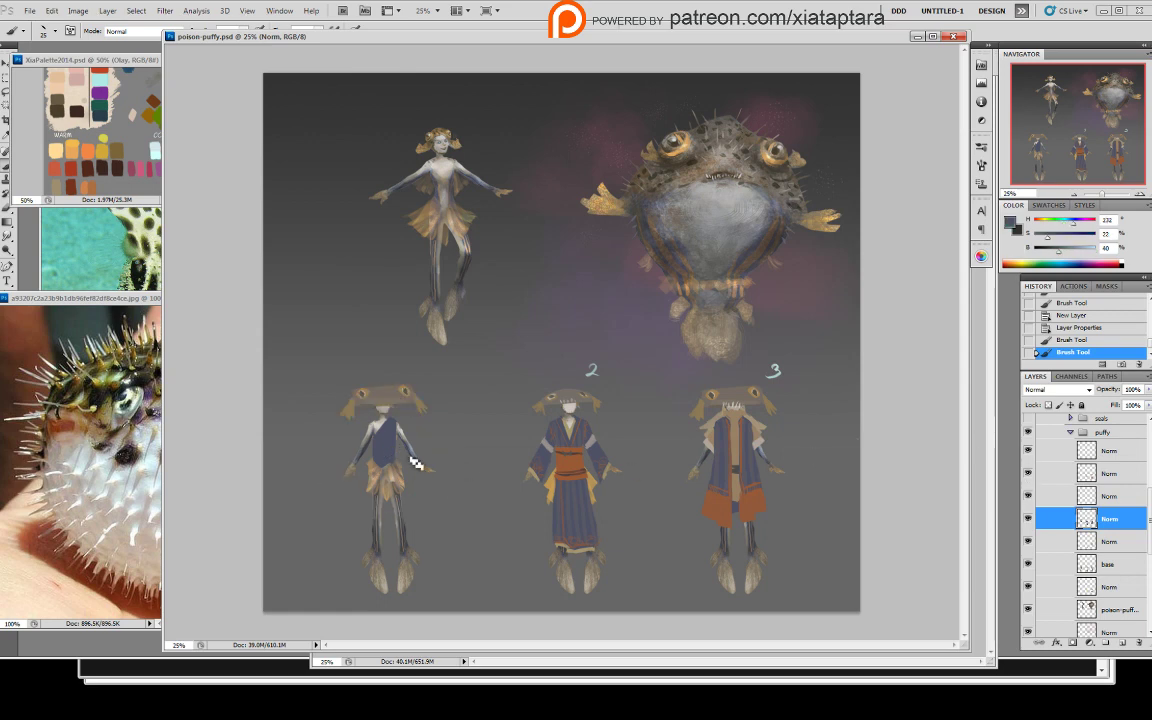
left_click(1110, 566)
key("e")
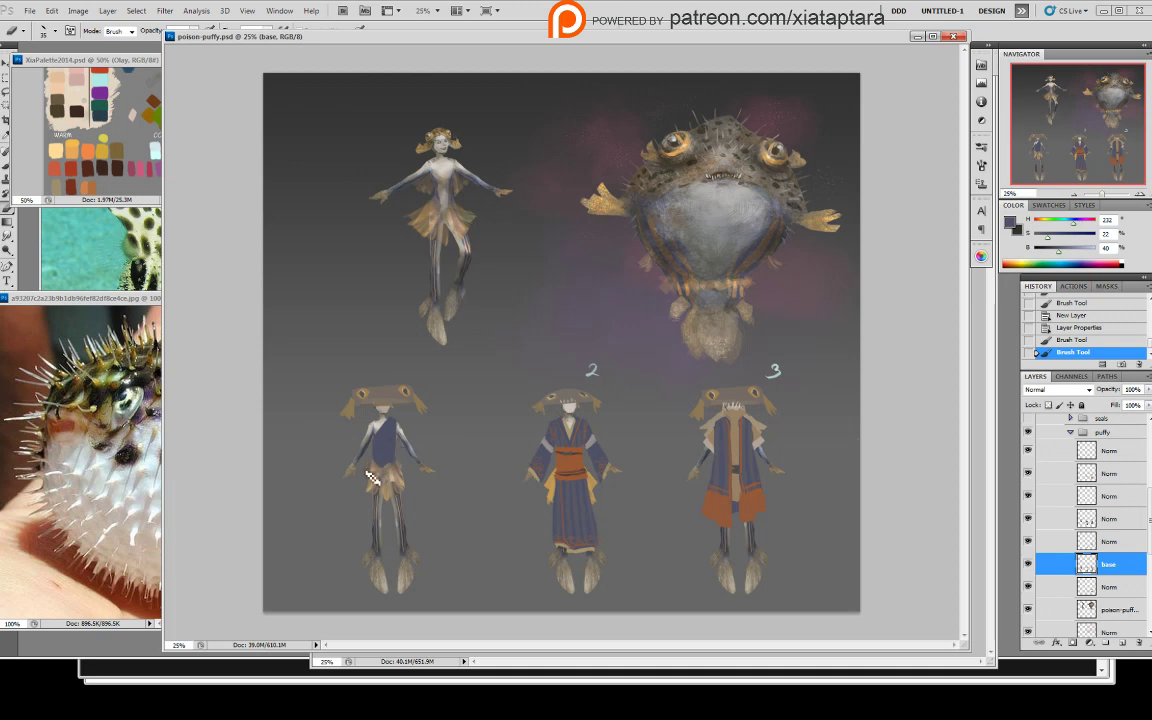
mouse_move(368, 473)
left_mouse_down()
mouse_move(398, 457)
mouse_move(402, 476)
mouse_move(367, 483)
mouse_move(405, 494)
left_mouse_up()
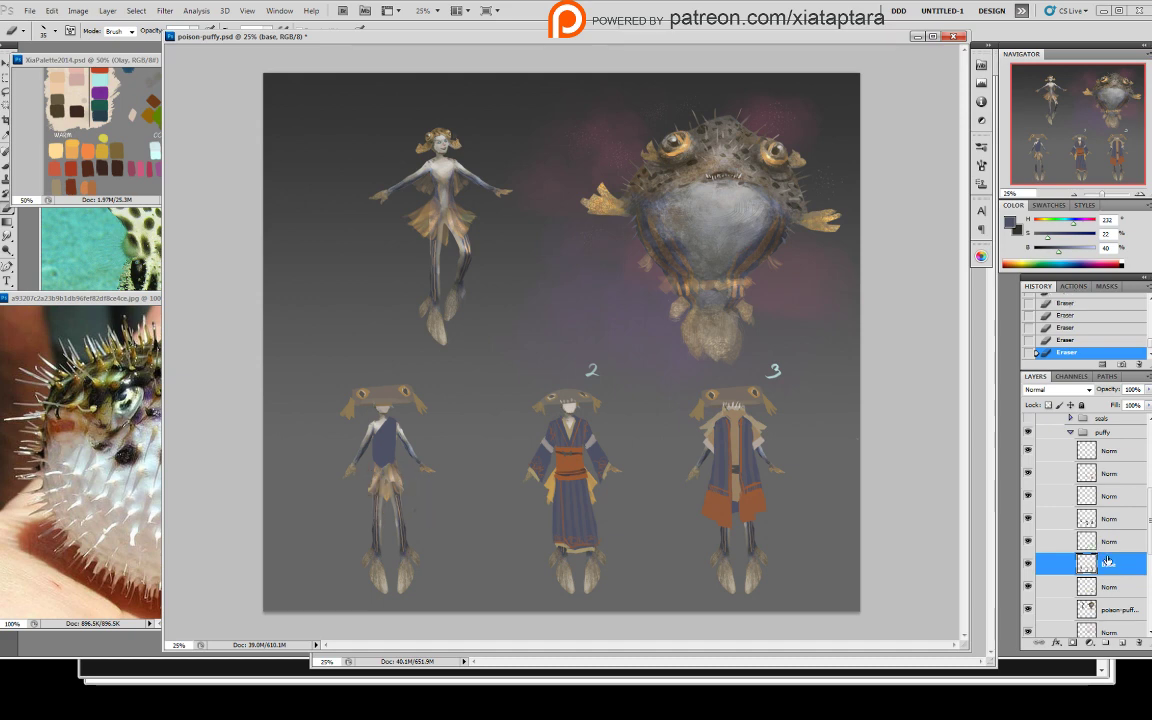
- Extend the one-shoulder top into a knee-length blue dress on the blue clothing layer with a 40 px brush
left_click(1105, 518)
key("b")
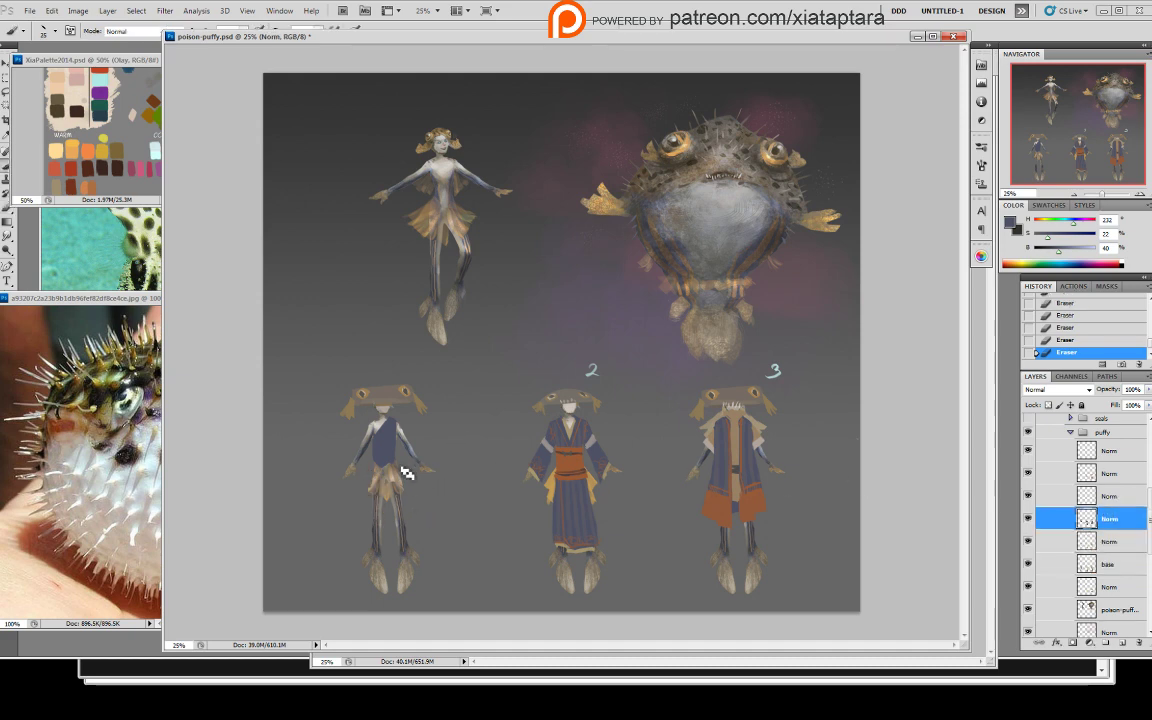
left_click(386, 455, "alt")
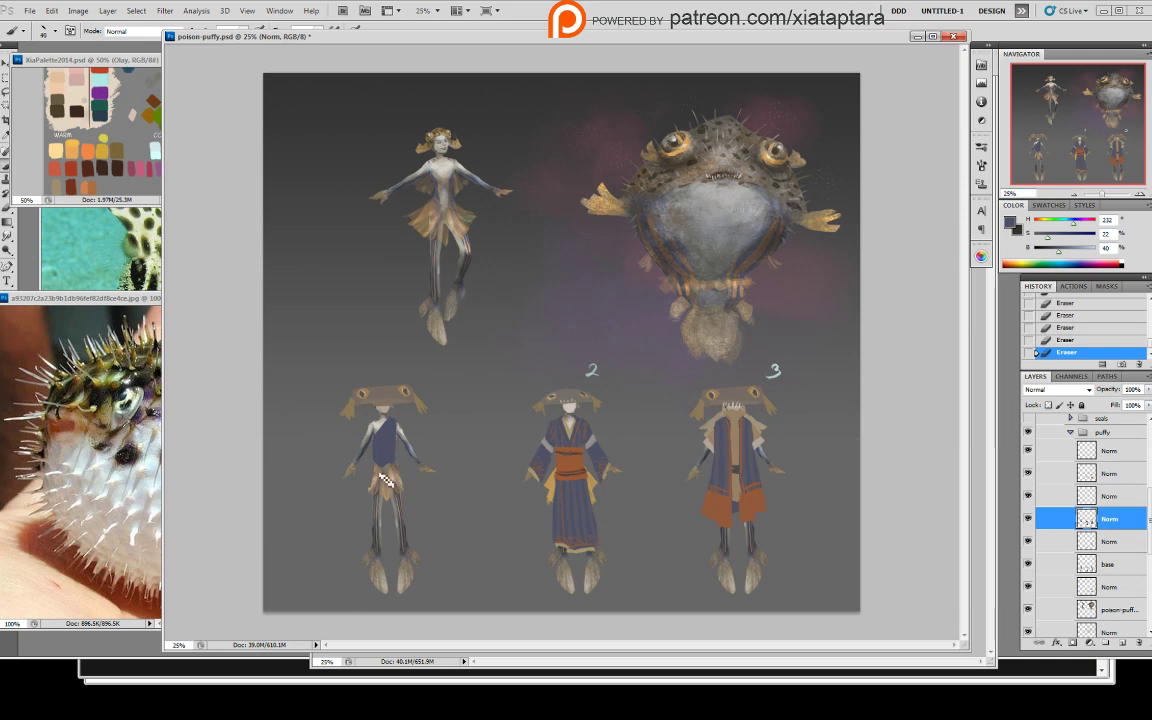
mouse_move(375, 468)
left_mouse_down()
mouse_move(373, 524)
mouse_move(382, 467)
left_mouse_up()
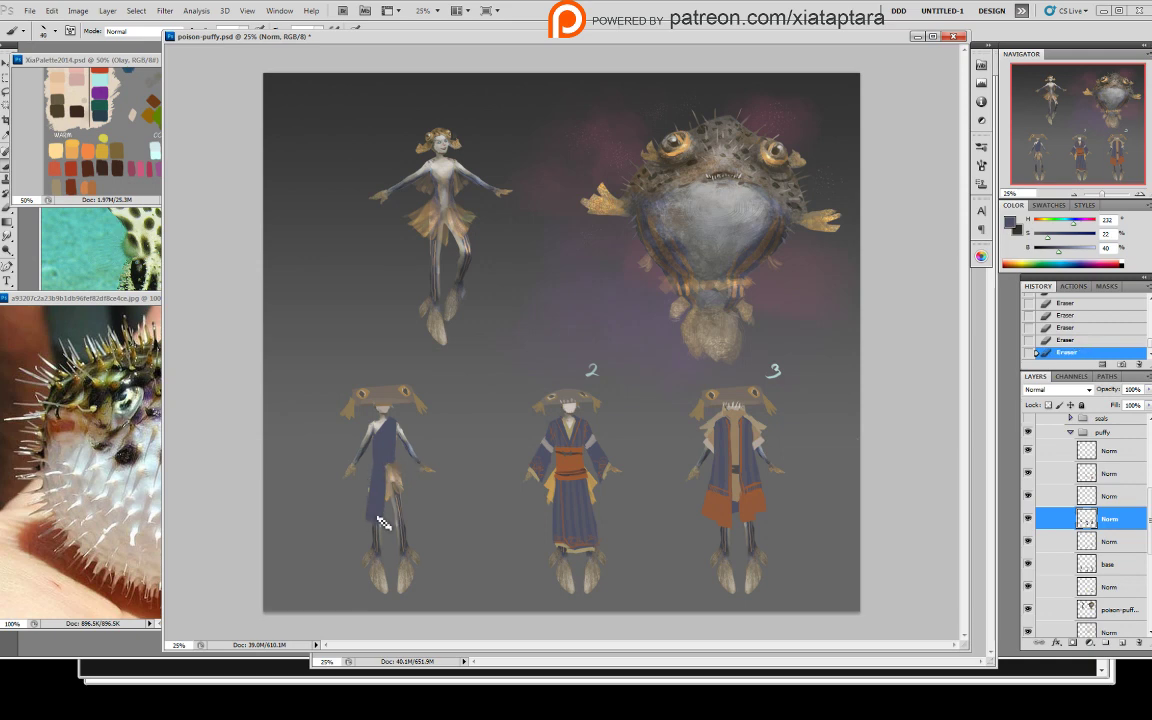
mouse_move(378, 517)
left_mouse_down()
mouse_move(390, 467)
mouse_move(399, 506)
mouse_move(400, 462)
mouse_move(391, 518)
mouse_move(407, 510)
mouse_move(402, 474)
left_mouse_up()
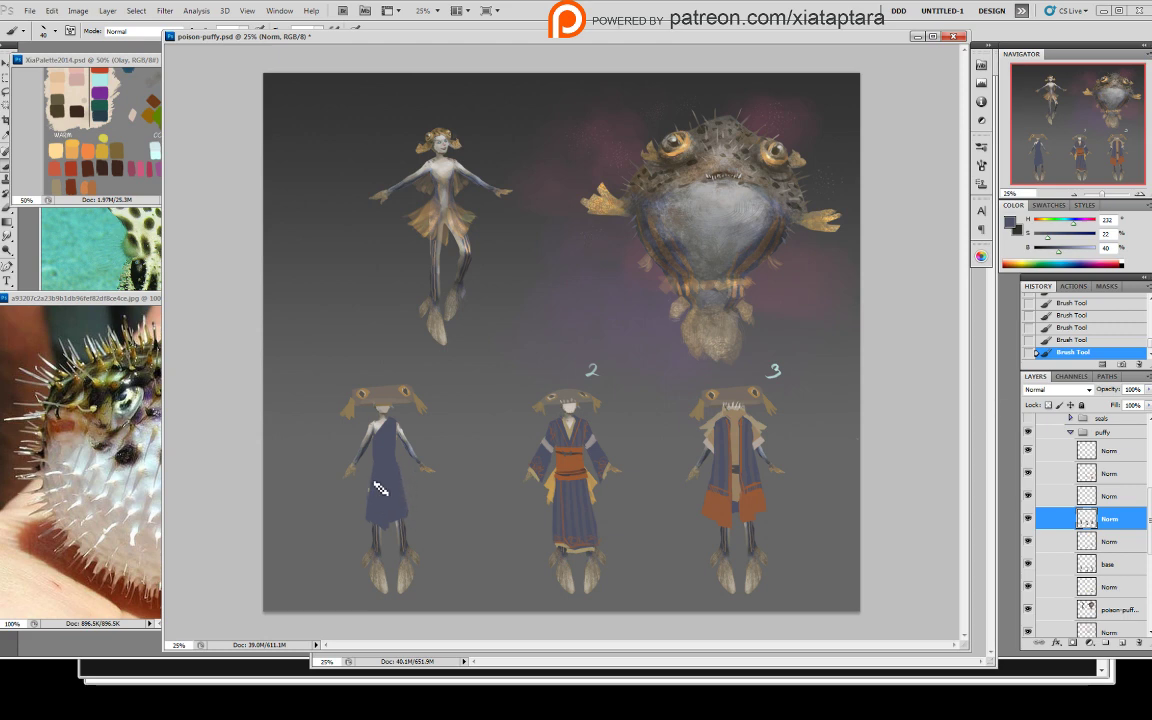
mouse_move(370, 519)
left_mouse_down()
mouse_move(373, 492)
mouse_move(367, 515)
left_mouse_up()
- Trim the blue dress's sides and hem with a 35 px eraser and touch up its edge in blue
key("e")
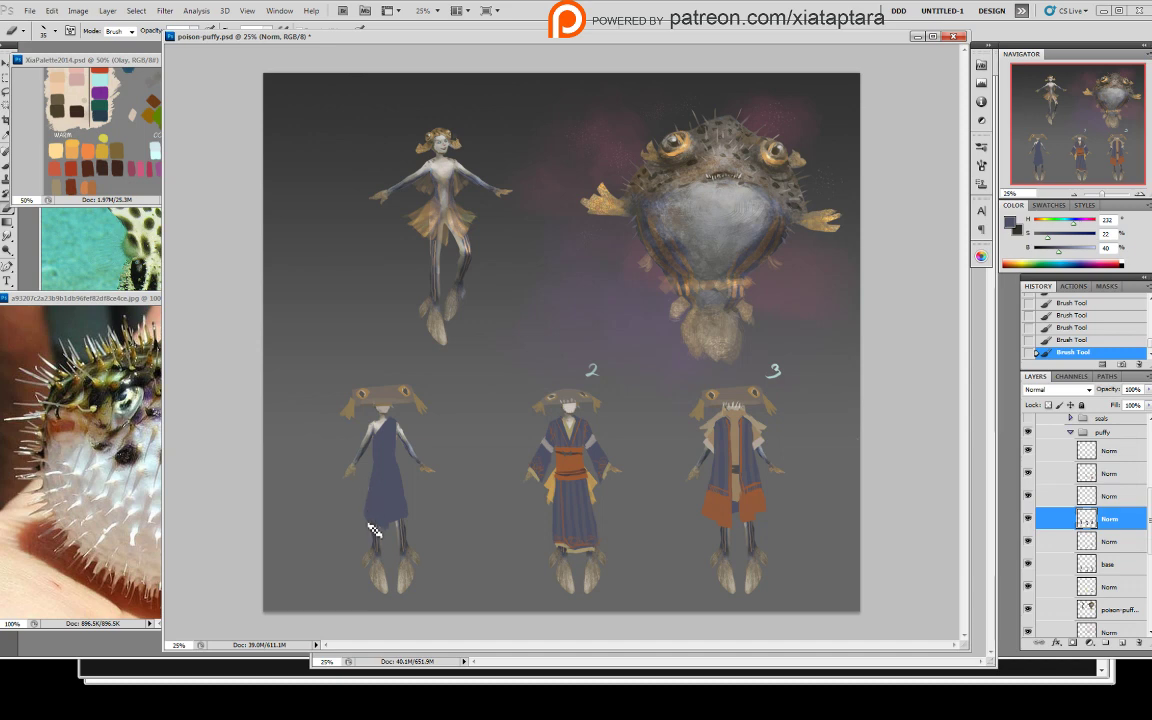
mouse_move(369, 521)
left_mouse_down()
mouse_move(397, 540)
mouse_move(408, 524)
mouse_move(403, 469)
mouse_move(409, 514)
left_mouse_up()
key("ctrl+z")
left_click_drag(400, 462, 408, 498)
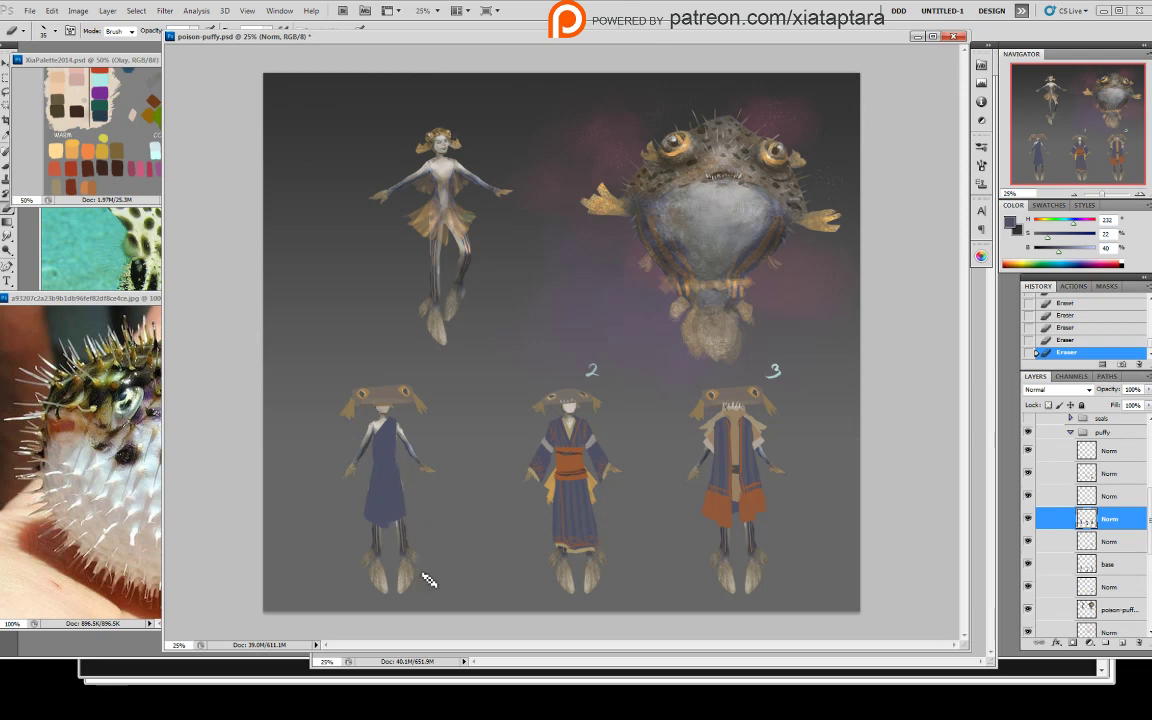
left_click(1113, 568)
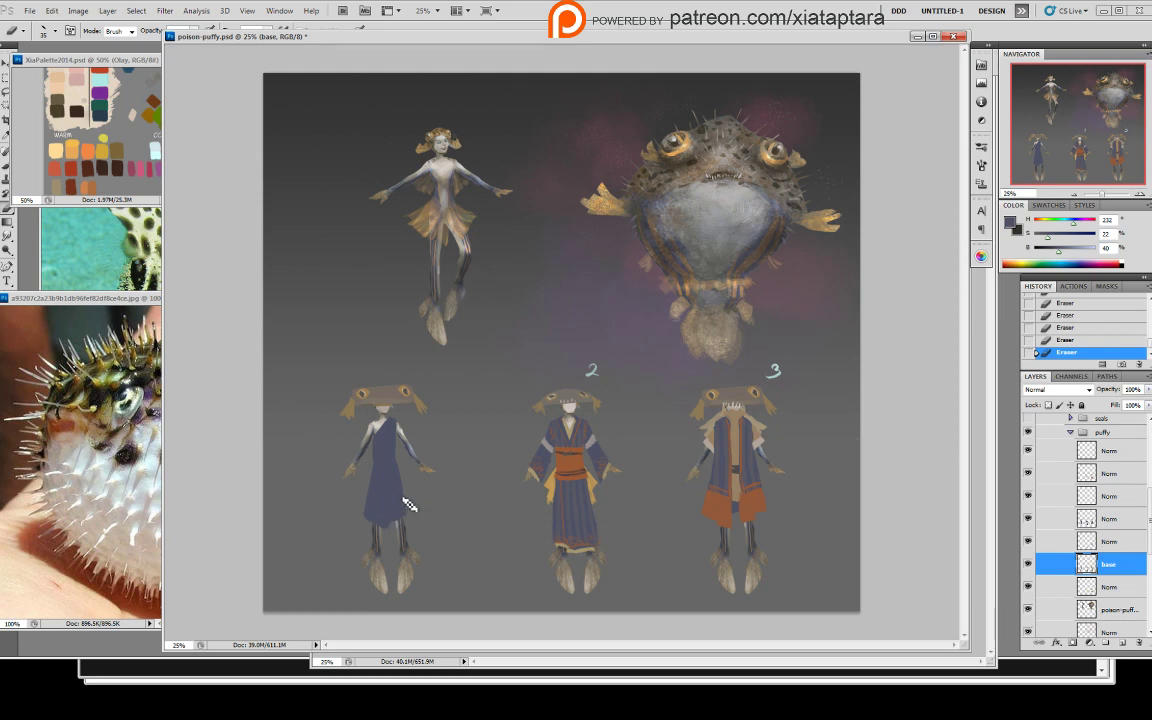
left_click(1113, 514)
key("b")
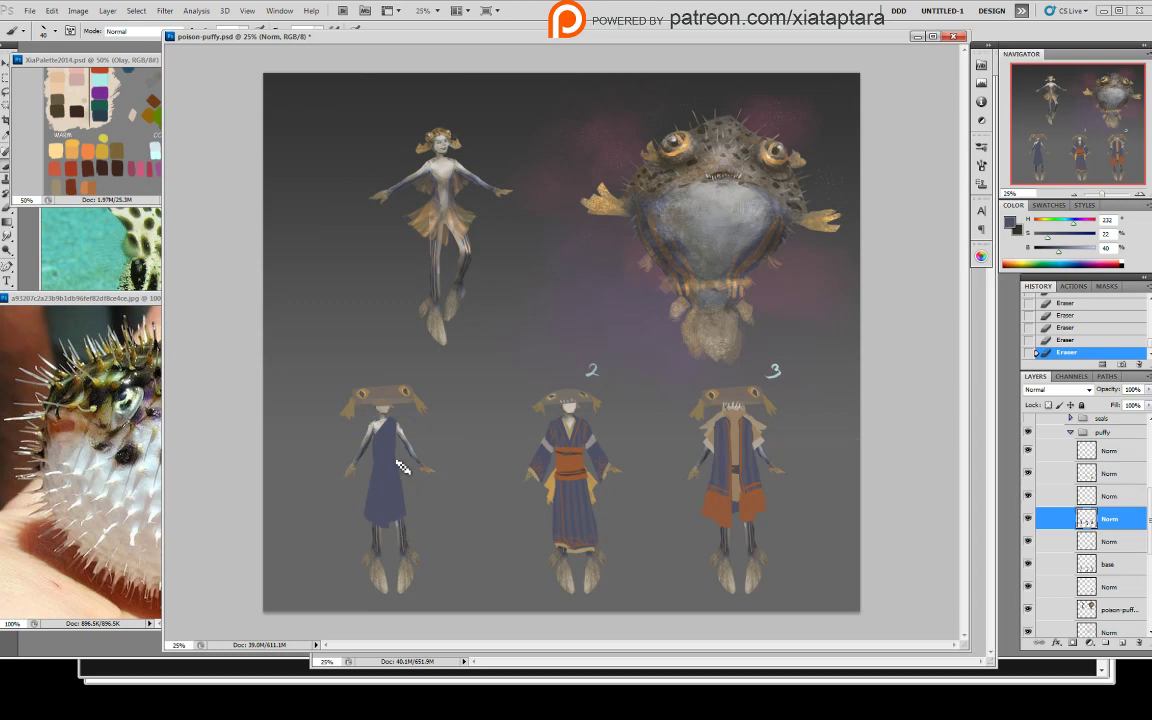
left_click_drag(398, 467, 408, 514)
- Paint a tan collar and shoulder for an undershirt on the layer below the blue clothing, sampling figure 3's tan
key("alt+bracketleft")
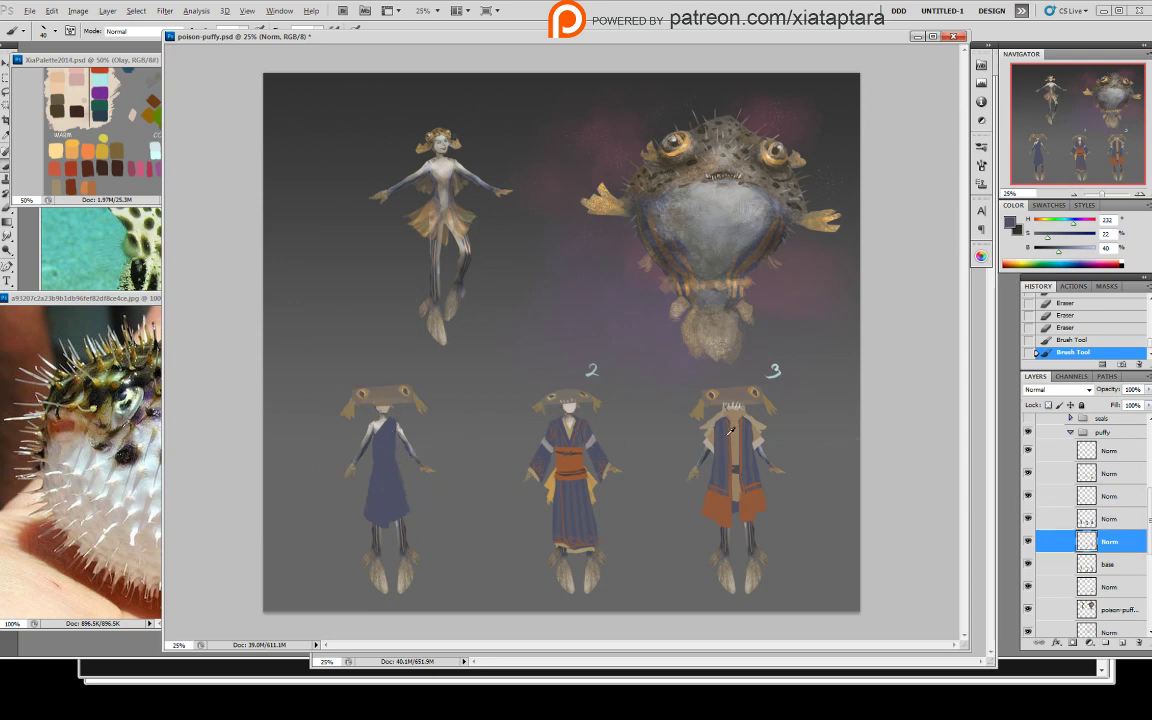
left_click(731, 437, "alt")
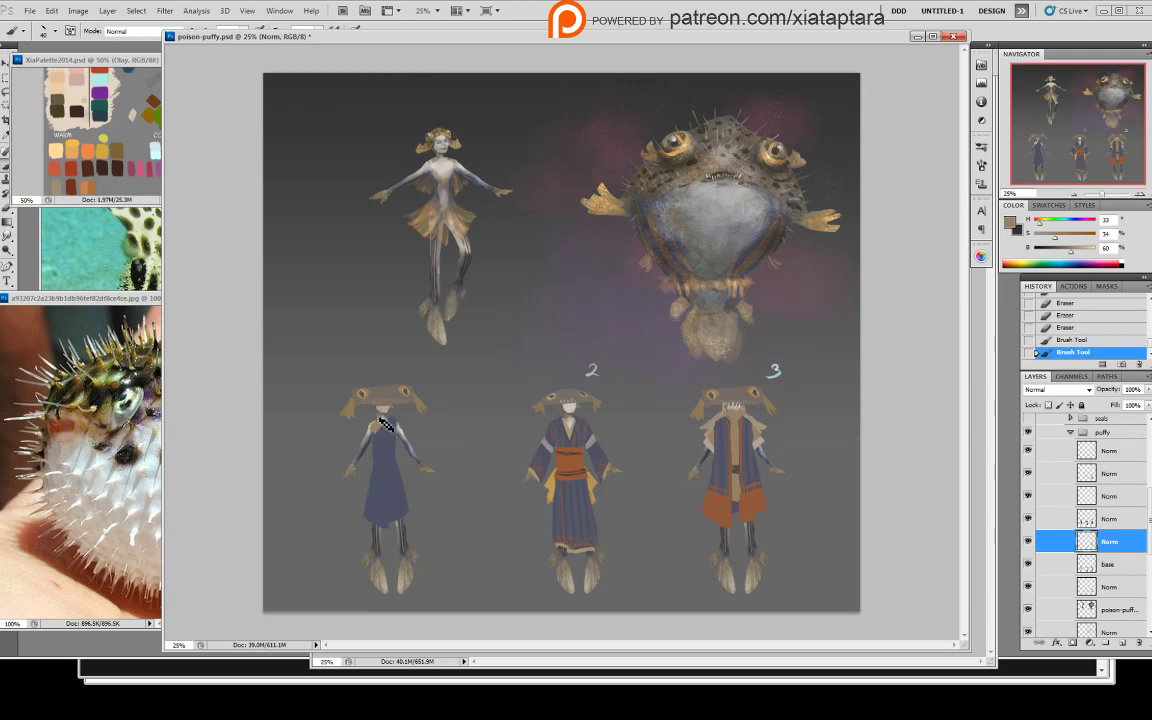
left_click_drag(386, 424, 400, 421)
left_click_drag(390, 425, 388, 418)
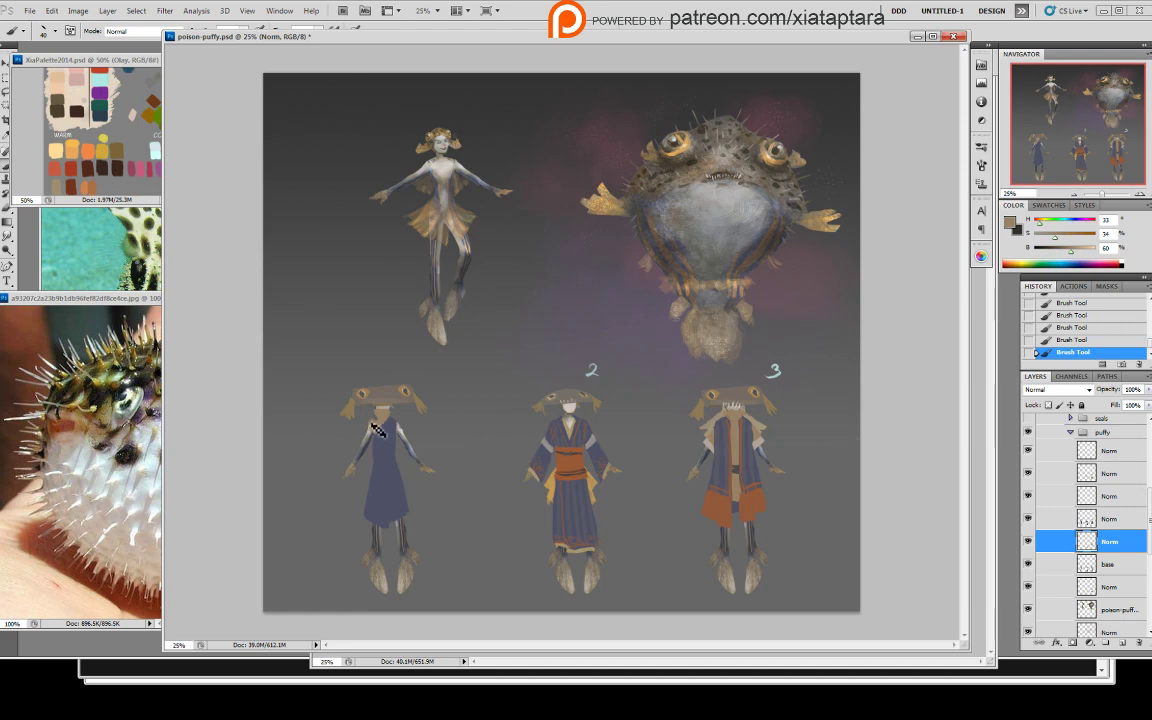
- Trim the edges of the tan shoulder and short sleeve with a 35 px eraser
key("e")
mouse_move(374, 421)
left_mouse_down()
mouse_move(384, 424)
mouse_move(365, 442)
mouse_move(377, 430)
left_mouse_up()
key("b")
key("e")
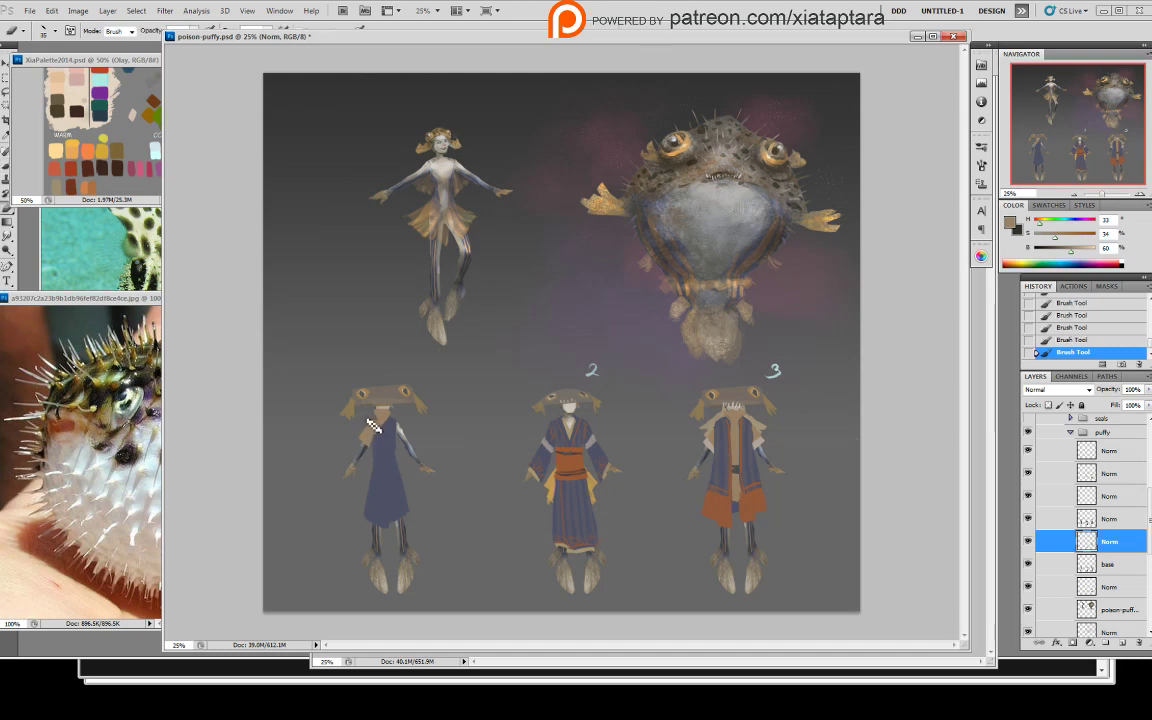
left_click(374, 426)
left_click(376, 430)
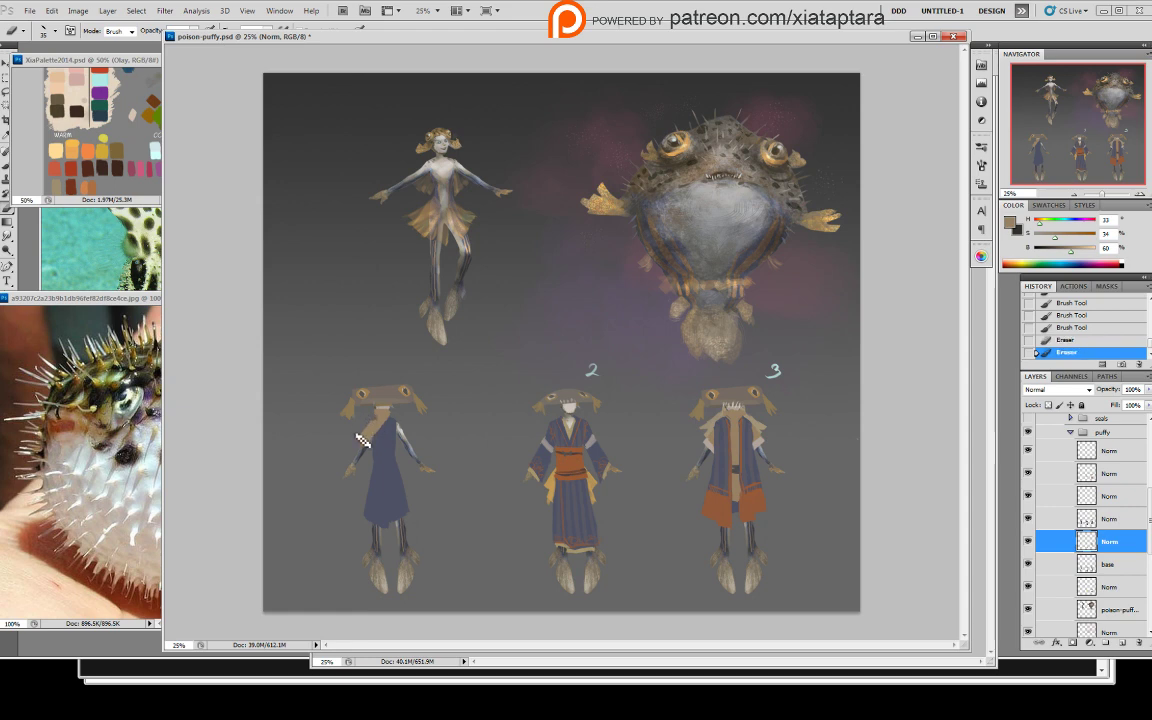
left_click(377, 438)
left_click(377, 446)
key("b")
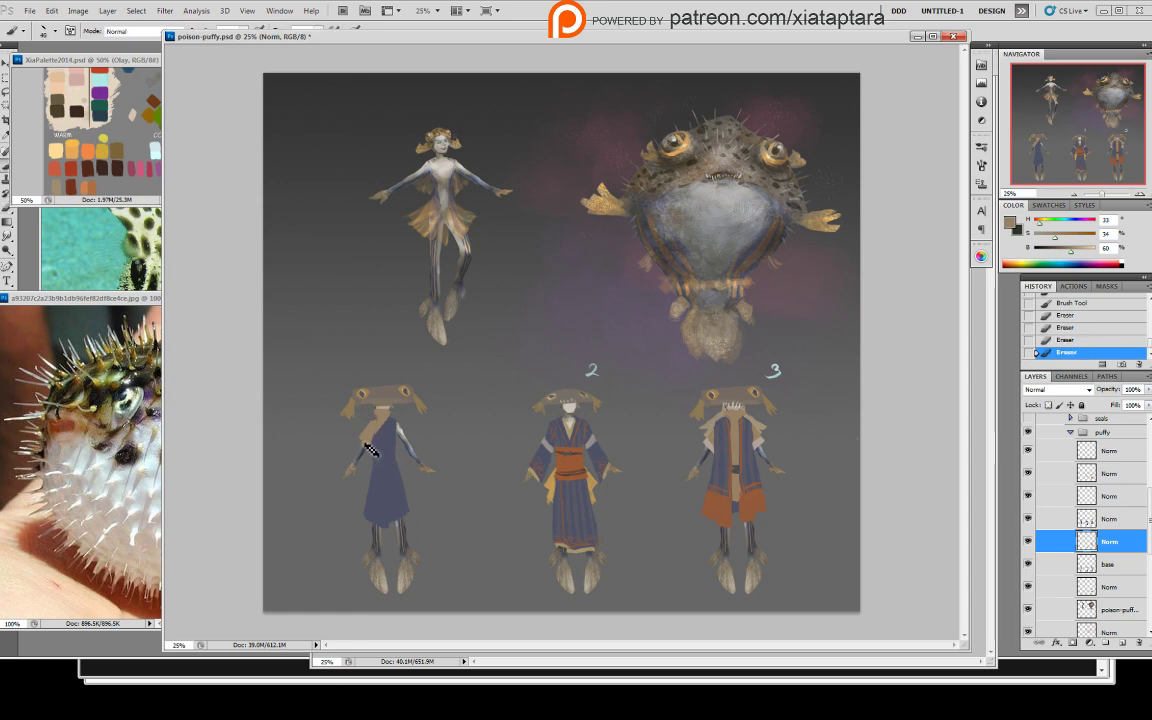
- Paint a long tan sleeve over the other arm with a 40 px brush and trim its wrist edge
mouse_move(365, 446)
left_mouse_down()
mouse_move(372, 434)
mouse_move(406, 439)
left_mouse_up()
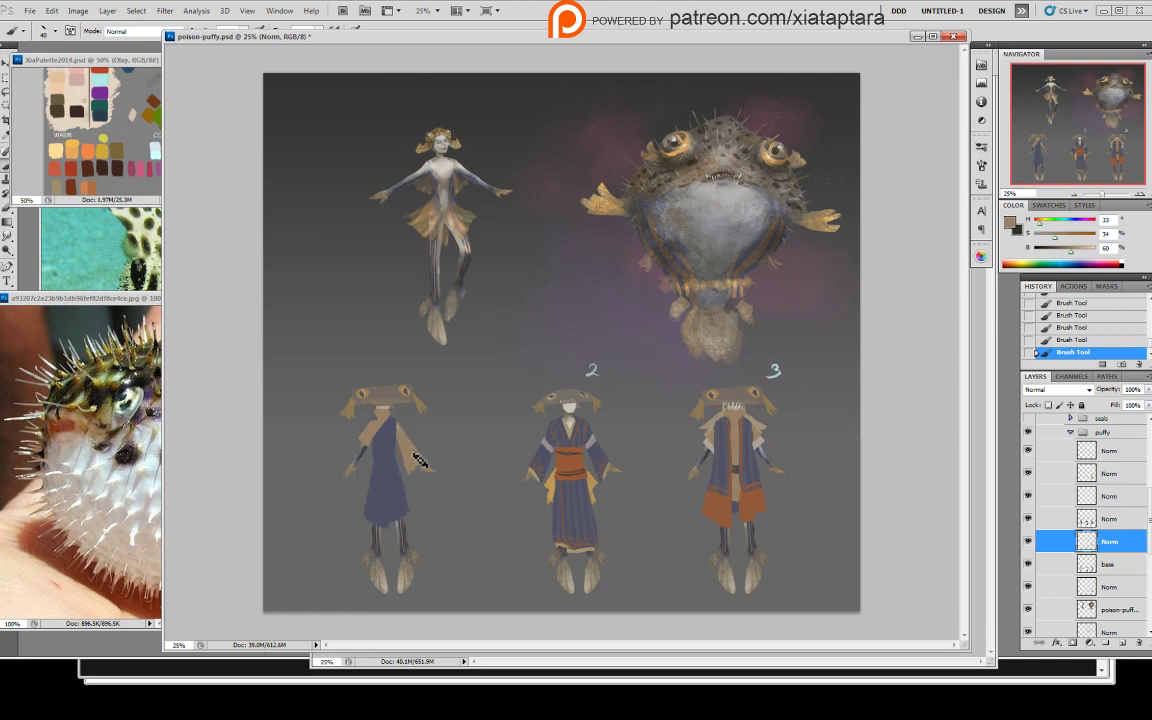
key("e")
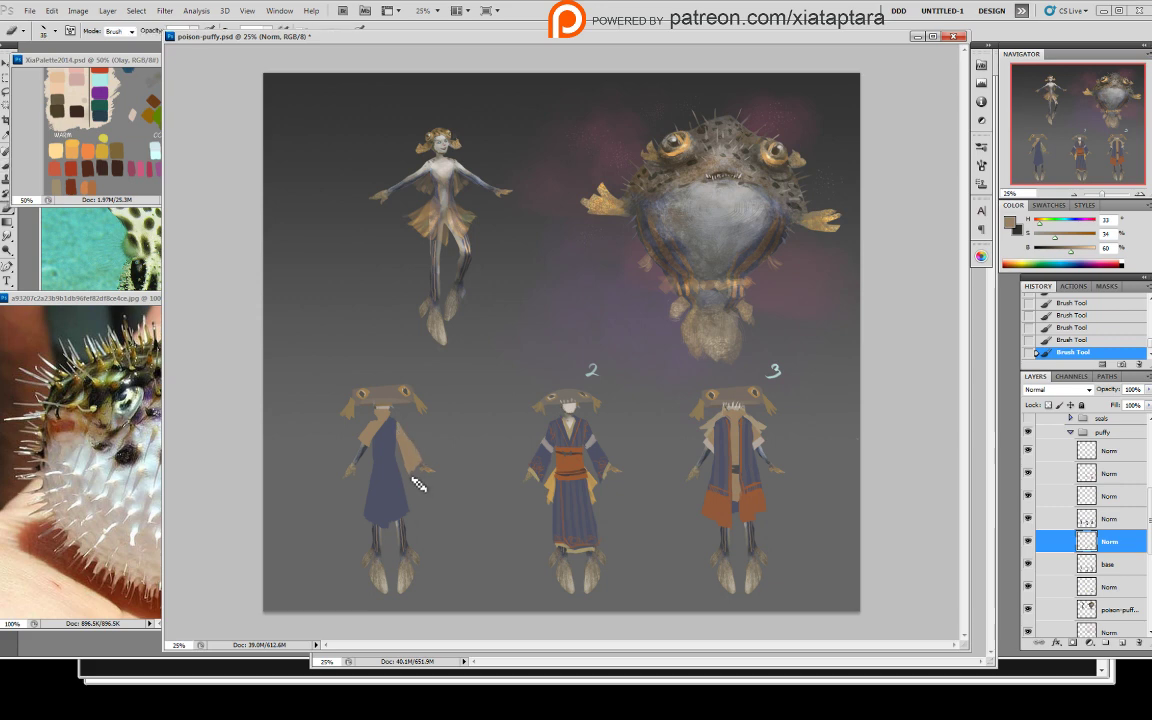
left_click_drag(427, 482, 420, 473)
key("b")
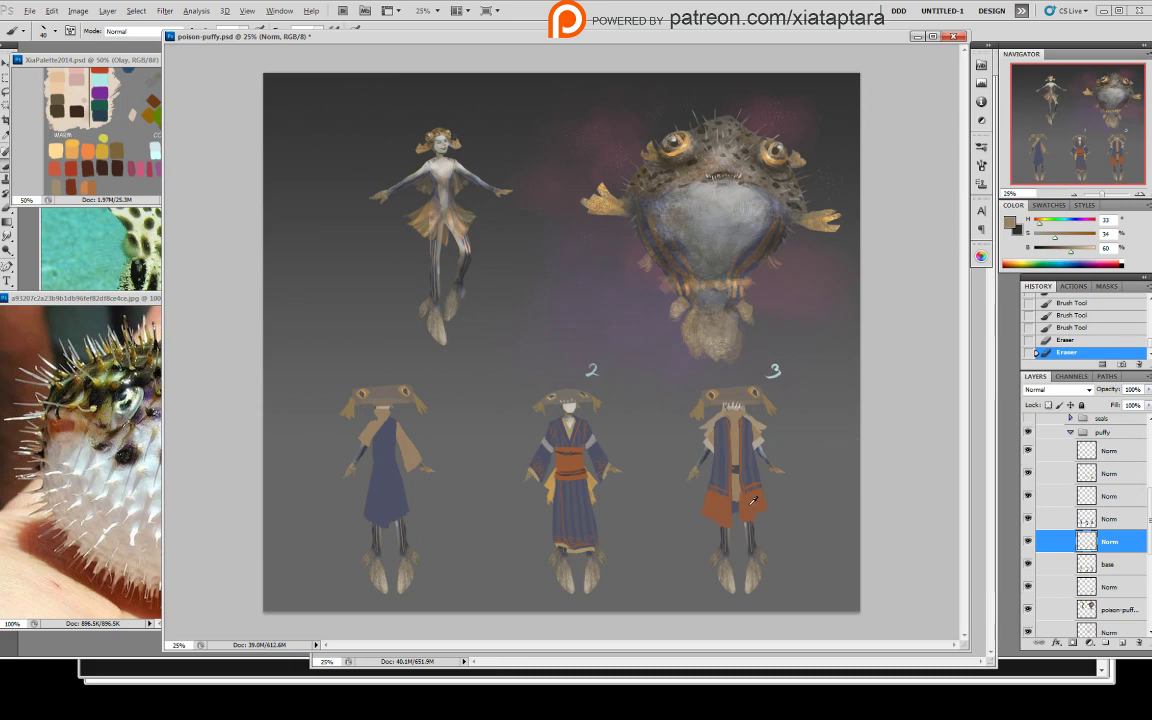
- Paint a pale cuff at the end of the long tan sleeve, sampling the light colour from figure 3's sleeve
left_click(757, 444, "alt")
left_click_drag(408, 470, 424, 466)
key("ctrl+z")
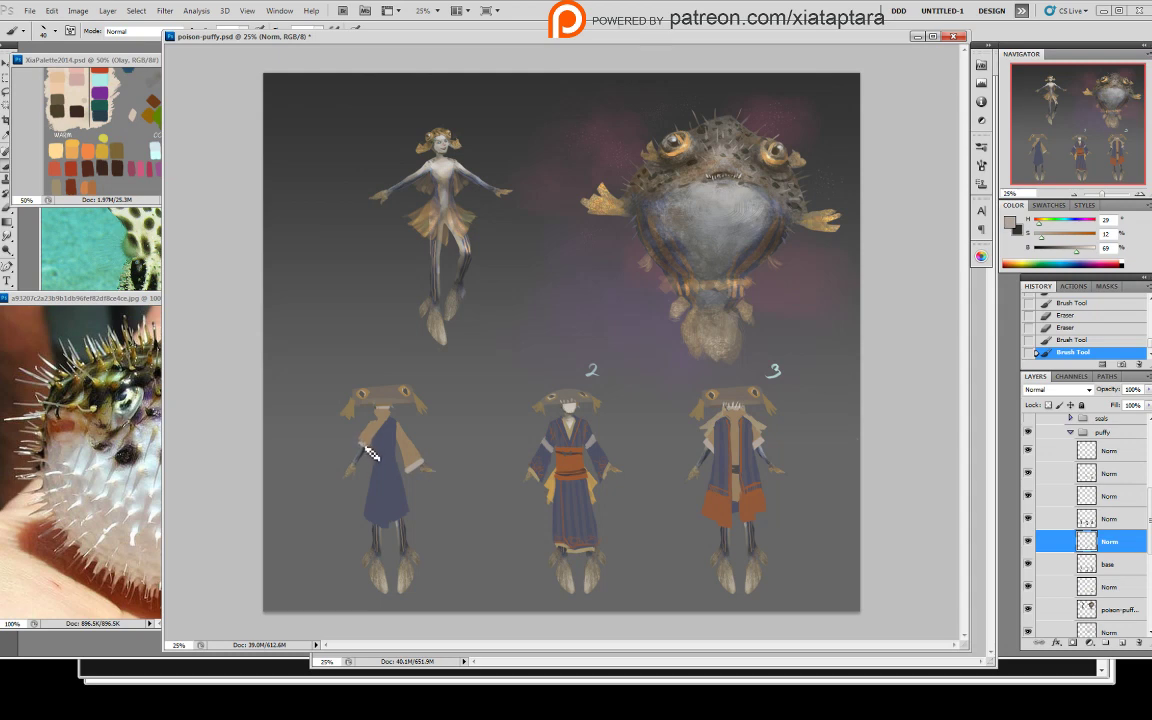
mouse_move(367, 453)
left_mouse_down()
mouse_move(374, 440)
mouse_move(367, 448)
left_mouse_up()
left_click(371, 437, "alt")
left_click(372, 451, "alt")
left_click(1075, 302)
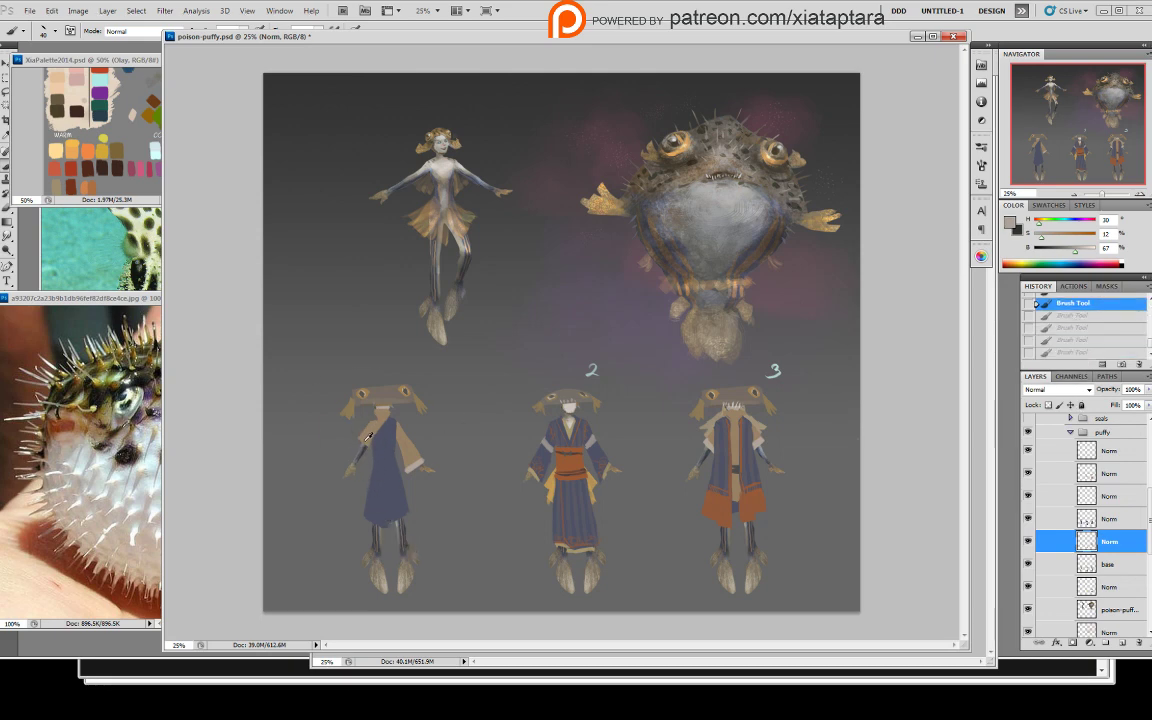
- Repaint the end of the short tan sleeve using a colour sampled from the sleeve edge
left_click(367, 444, "alt")
left_click_drag(362, 445, 379, 441)
left_click(380, 445, "alt")
- Paint an orange pouch at the blue dress's hip on the layer above it, using the orange sampled from figure 2's sash
left_click(1112, 521)
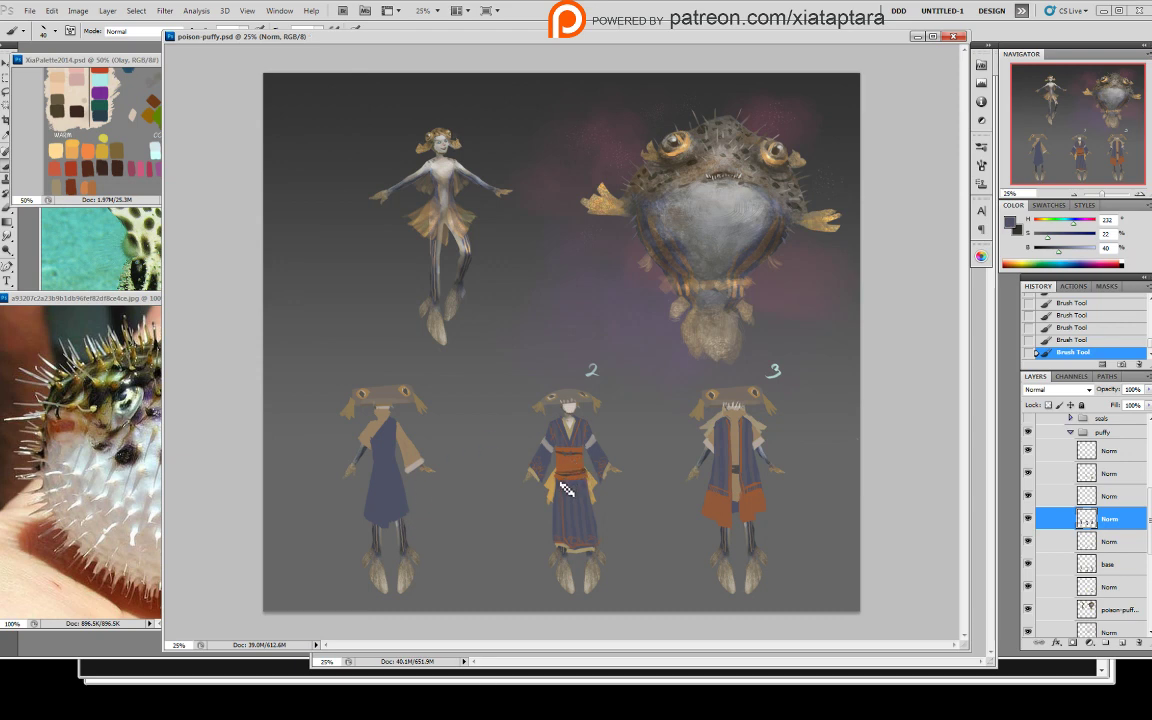
left_click(576, 453, "alt")
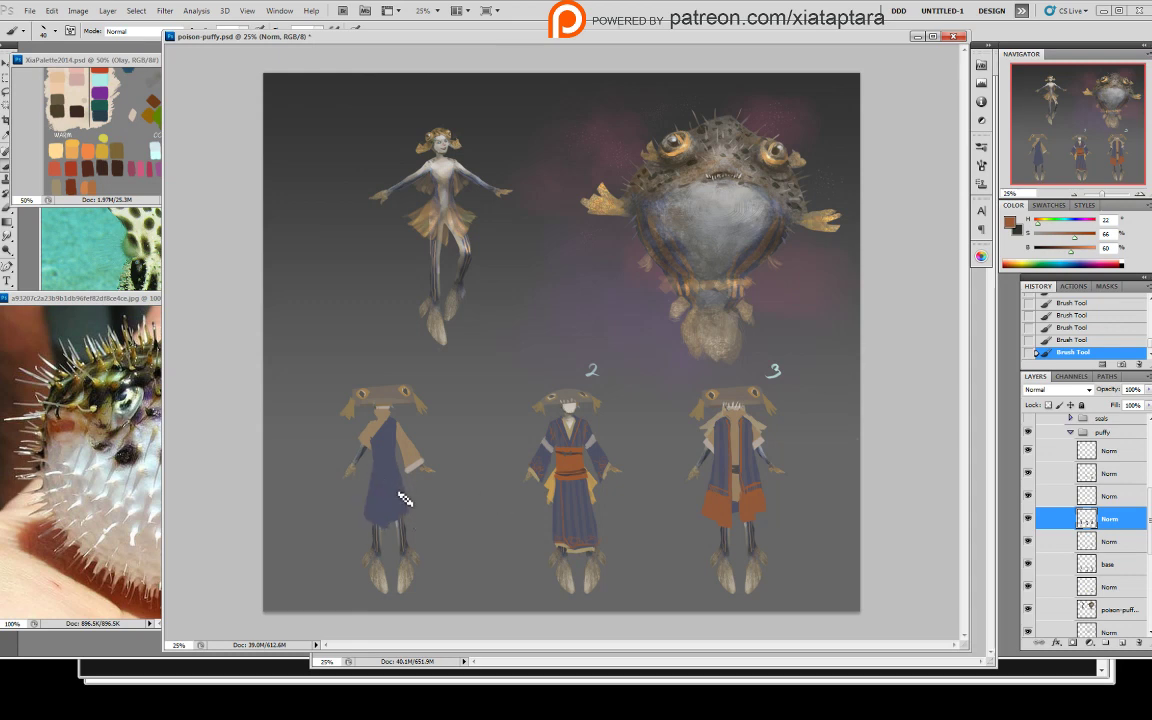
left_click_drag(396, 496, 401, 498)
left_click(1071, 315)
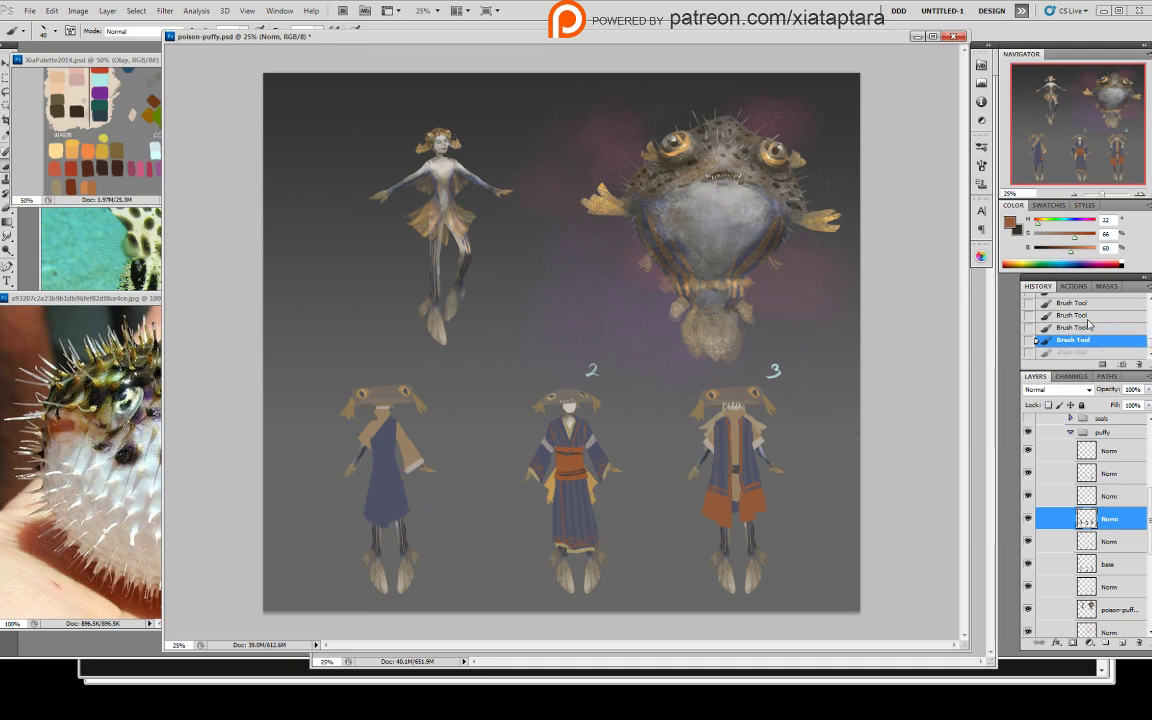
left_click(1064, 502)
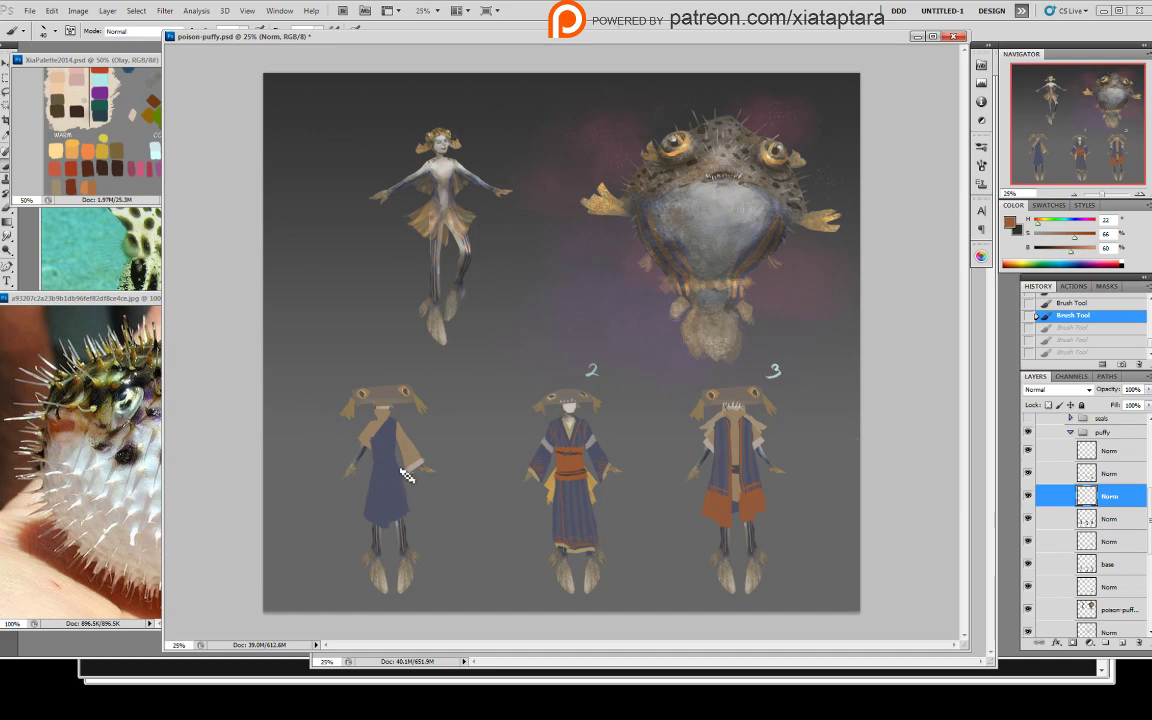
left_click_drag(405, 480, 401, 487)
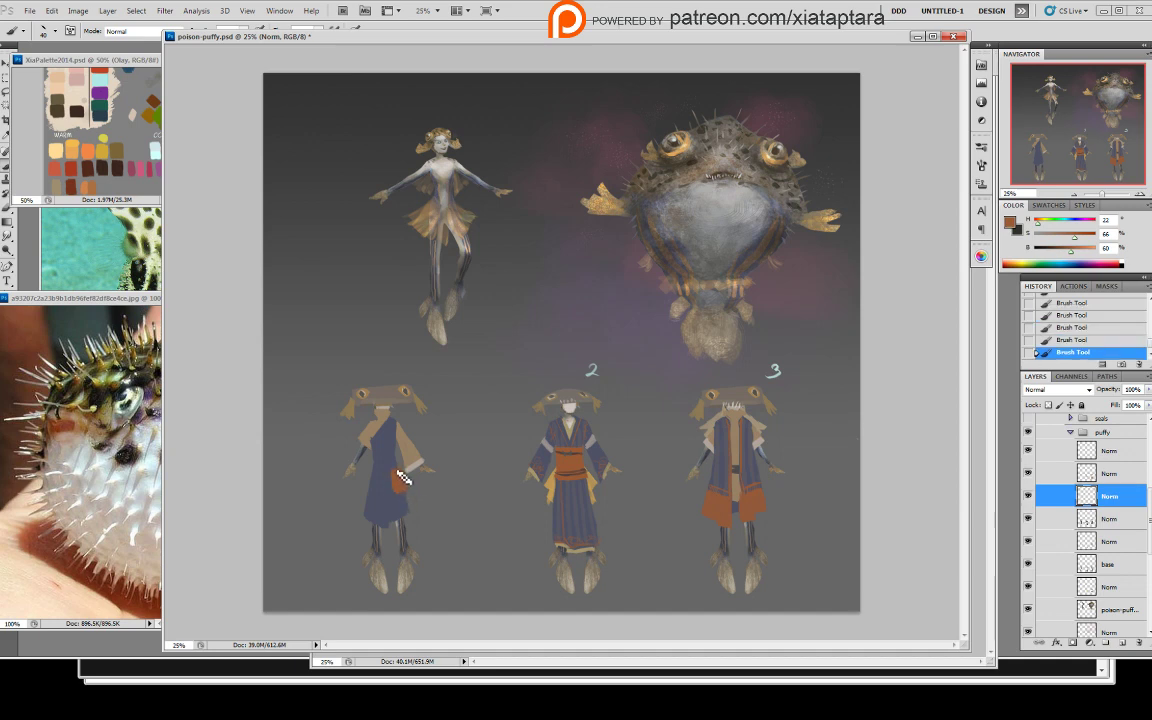
- Trim the lower and outer edges of the orange pouch on the first figure's hip with the eraser
key("e")
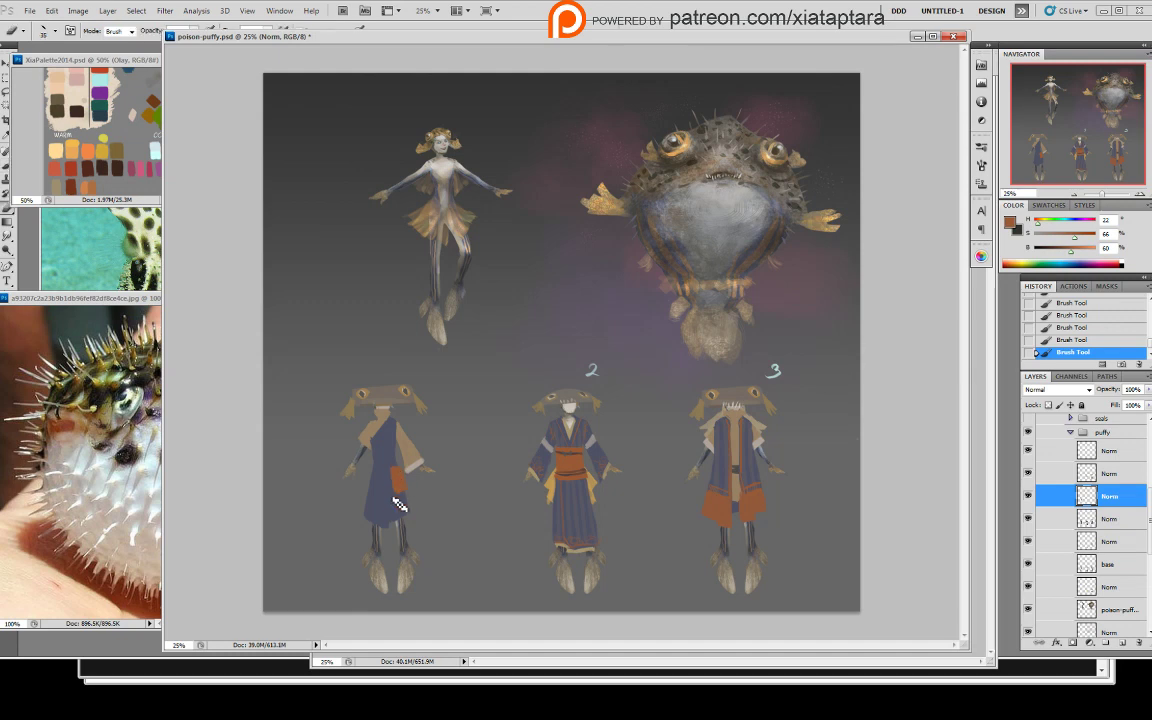
left_click_drag(398, 500, 404, 491)
mouse_move(406, 487)
left_mouse_down()
mouse_move(401, 466)
mouse_move(409, 499)
left_mouse_up()
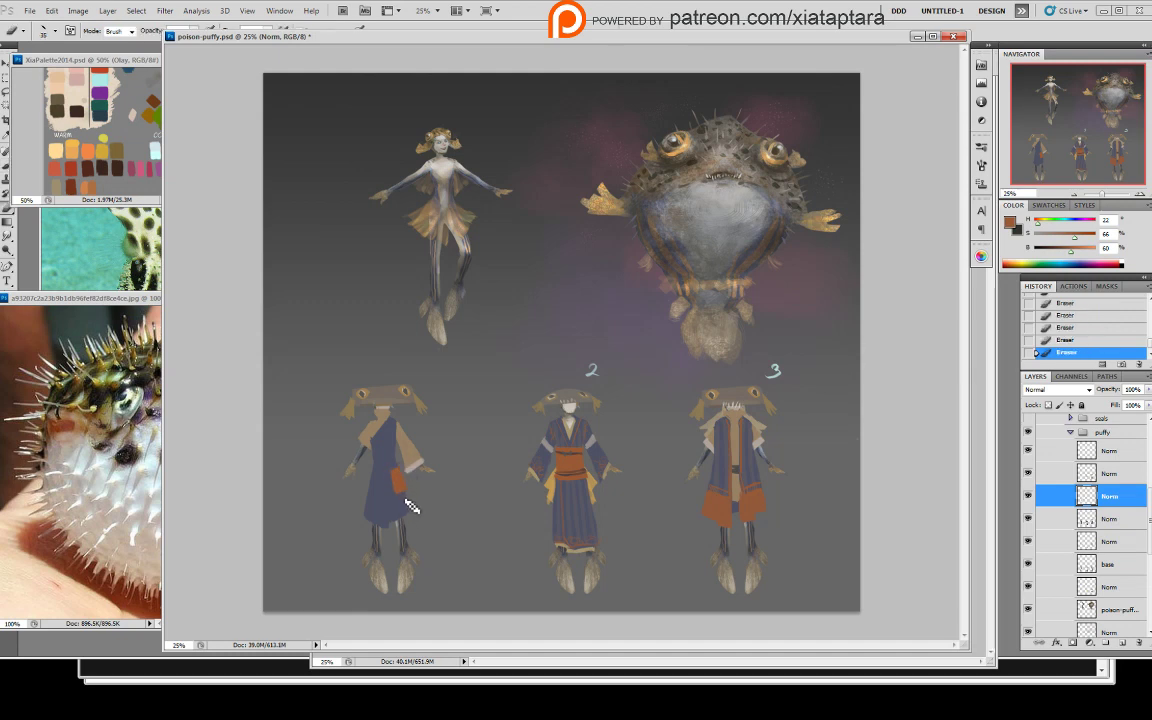
key("b")
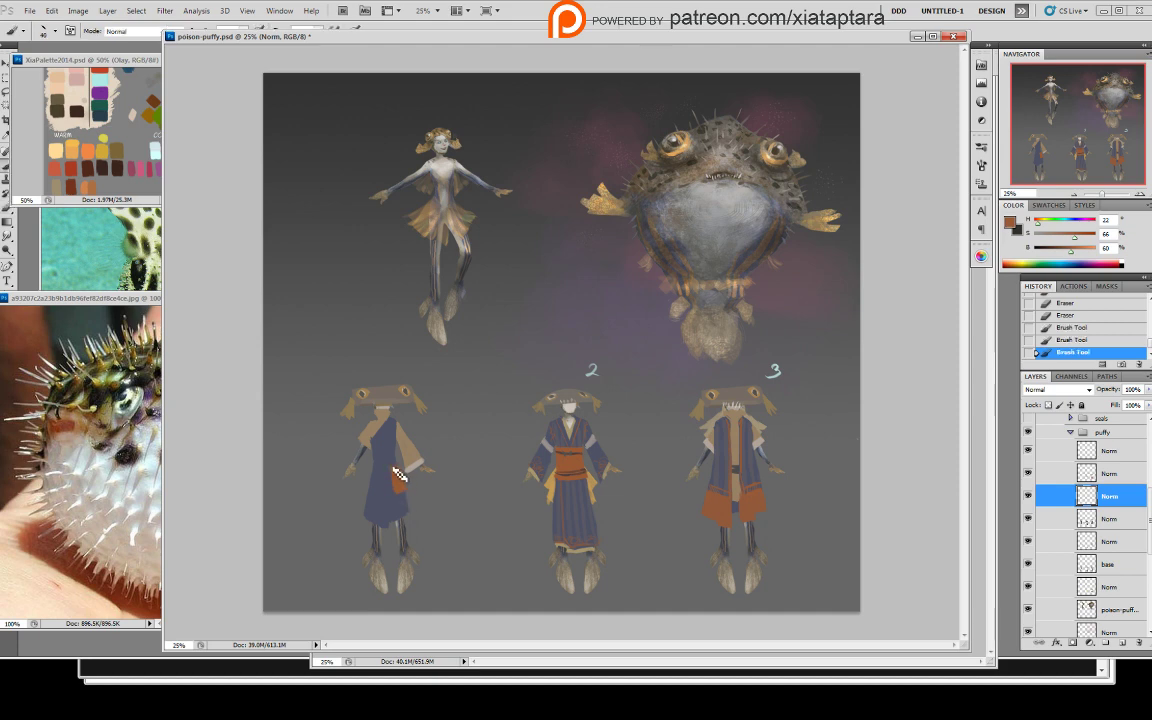
- Paint a second orange panel on the dress's opposite hip and erase the rough edges of both panels
mouse_move(393, 467)
left_mouse_down()
mouse_move(387, 484)
mouse_move(386, 461)
mouse_move(397, 480)
mouse_move(407, 470)
mouse_move(396, 470)
mouse_move(408, 474)
mouse_move(400, 468)
mouse_move(407, 494)
mouse_move(377, 472)
left_mouse_up()
key("e")
left_click(400, 472)
key("b")
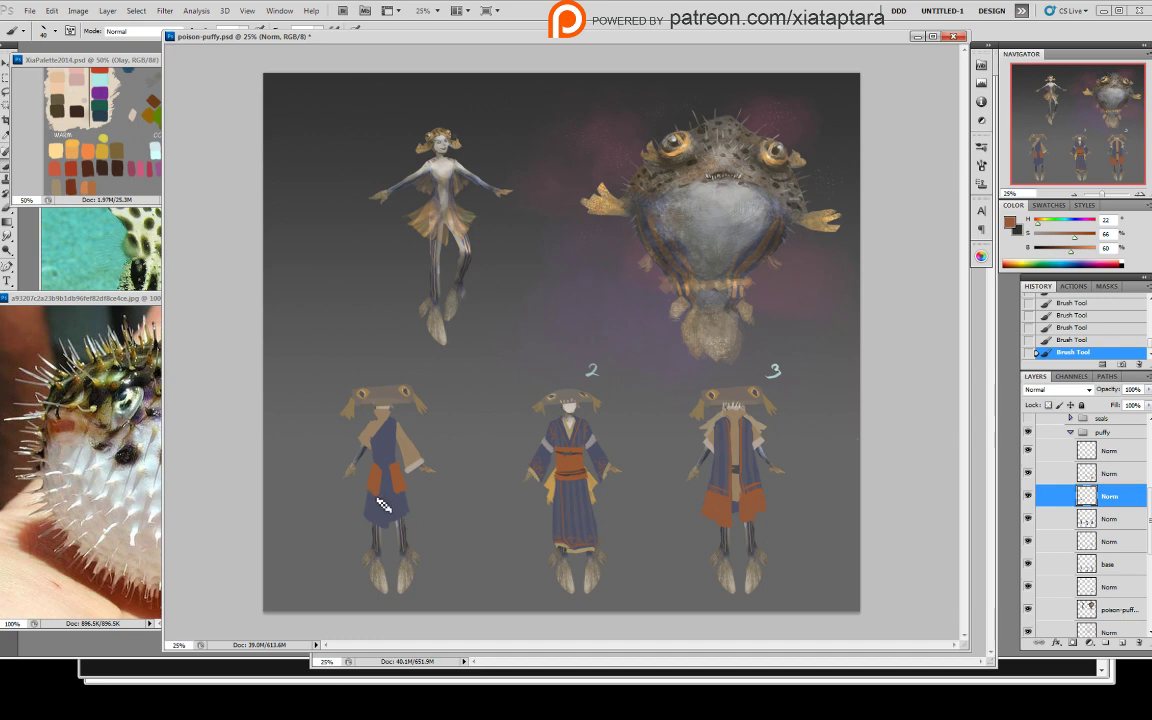
key("e")
left_click(378, 490)
left_click(374, 478)
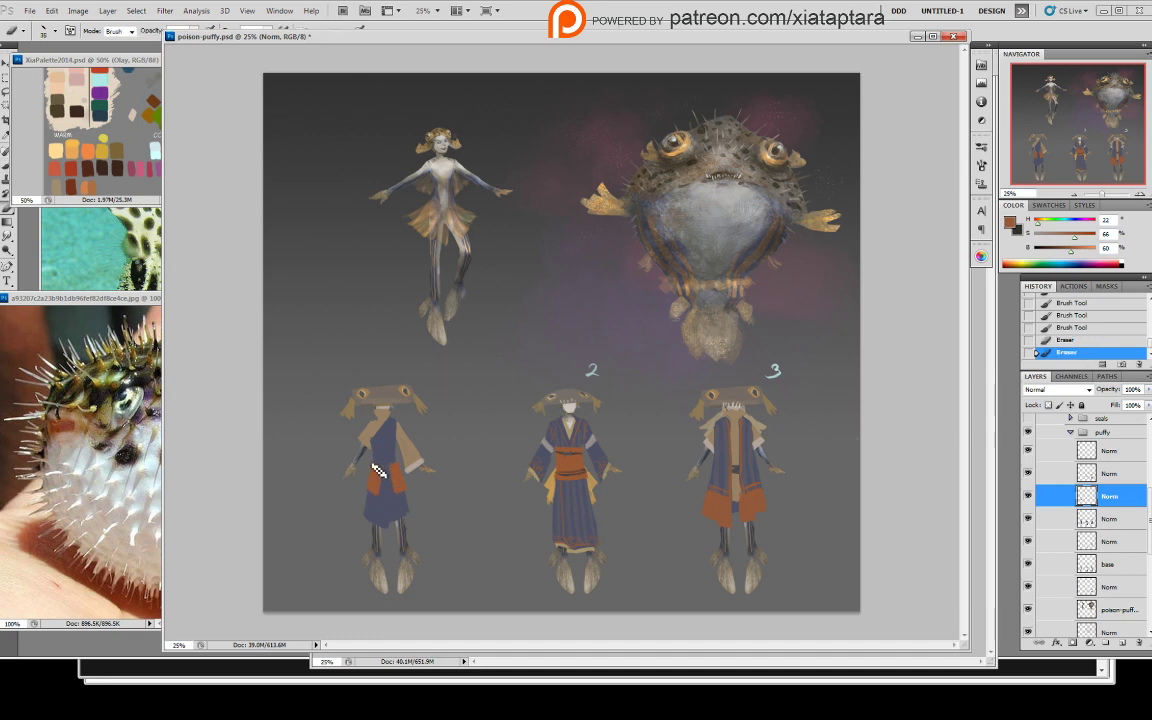
left_click(371, 466)
- Join the two orange hip panels with an orange band across the first figure's waist
key("b")
left_click_drag(378, 471, 391, 473)
left_click_drag(382, 471, 390, 475)
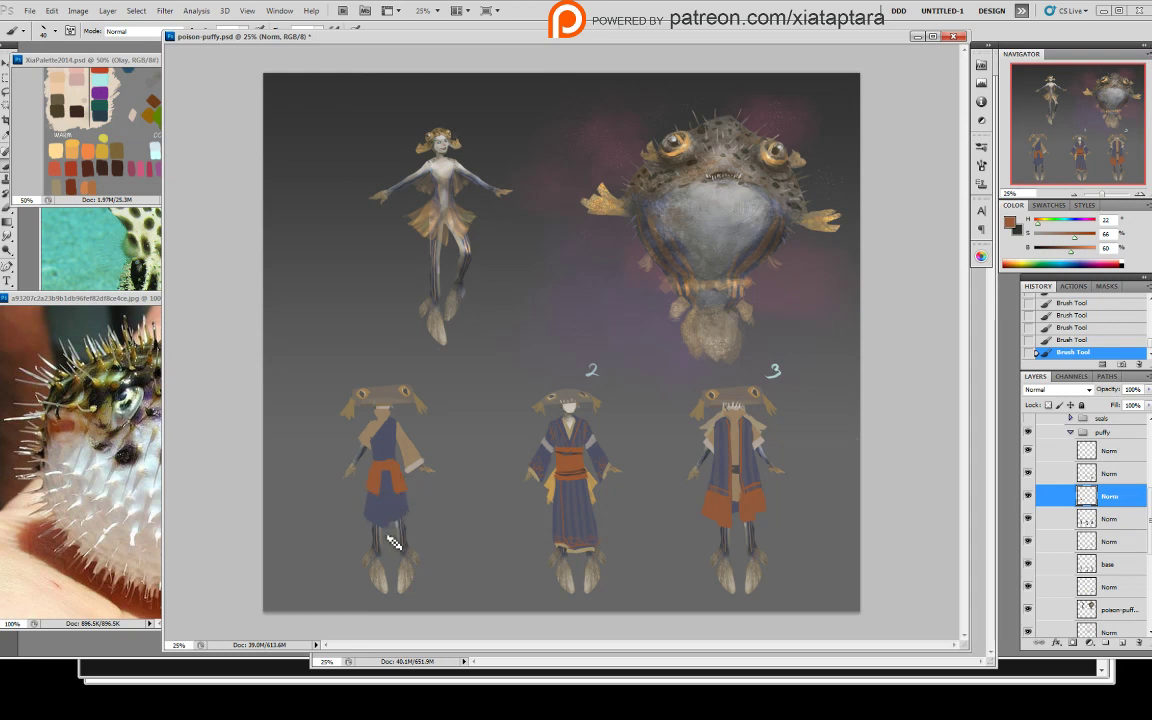
- Sample the yellow-tan of figure 2's hip drape and paint skirt accents on the first figure, with side drapes on the layer below base
left_click(561, 497, "alt")
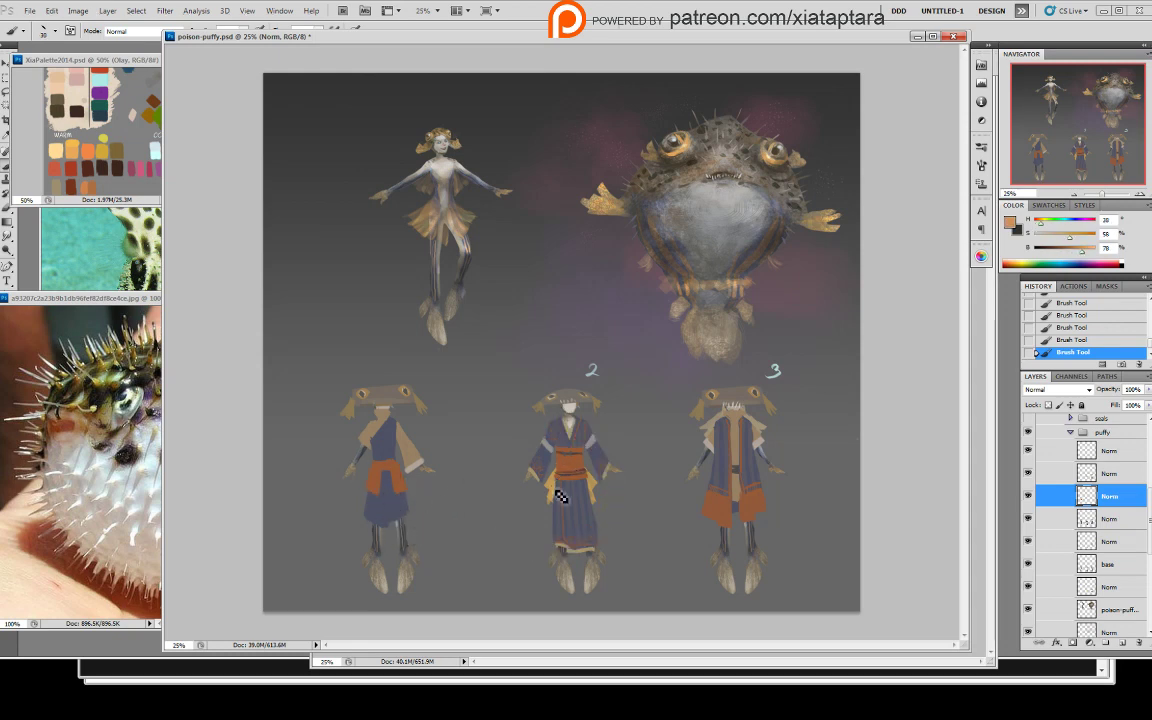
left_click(560, 496, "alt")
left_click_drag(397, 421, 378, 454)
key("ctrl+z")
left_click_drag(377, 449, 386, 460)
left_click(1100, 586)
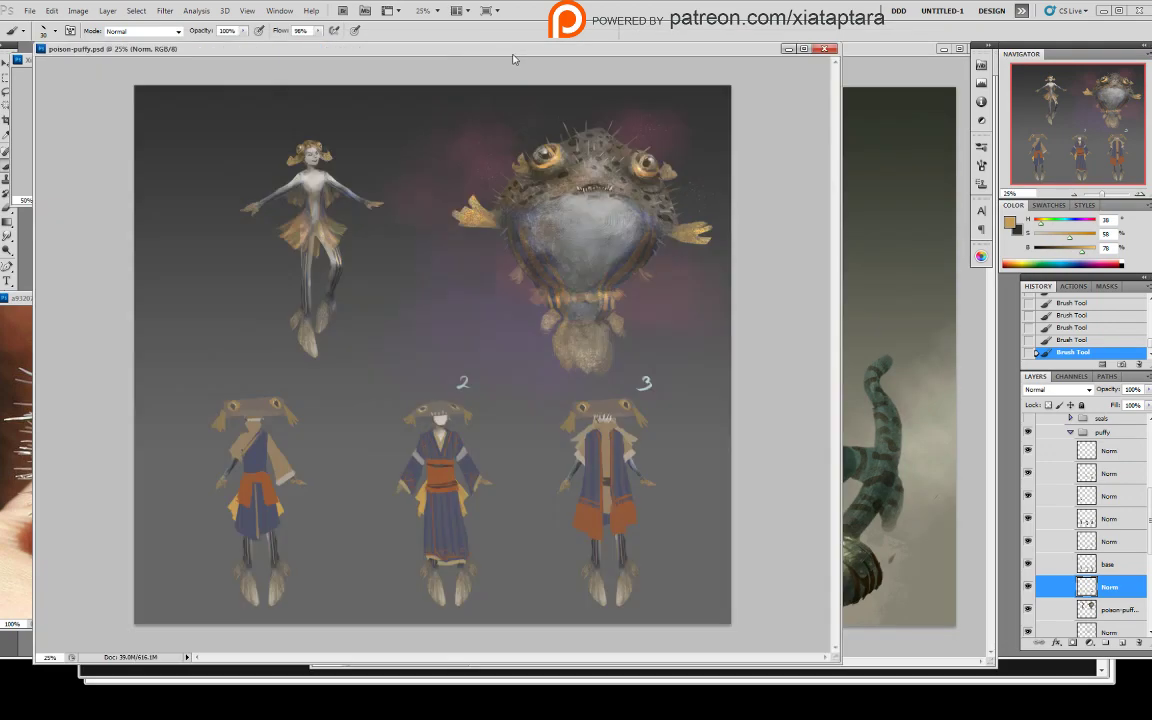
- View shark-baddie.psd, then switch to the browser and examine the "Shark attack" update and its animated process image on the ArtStation submission page
left_click(883, 360)
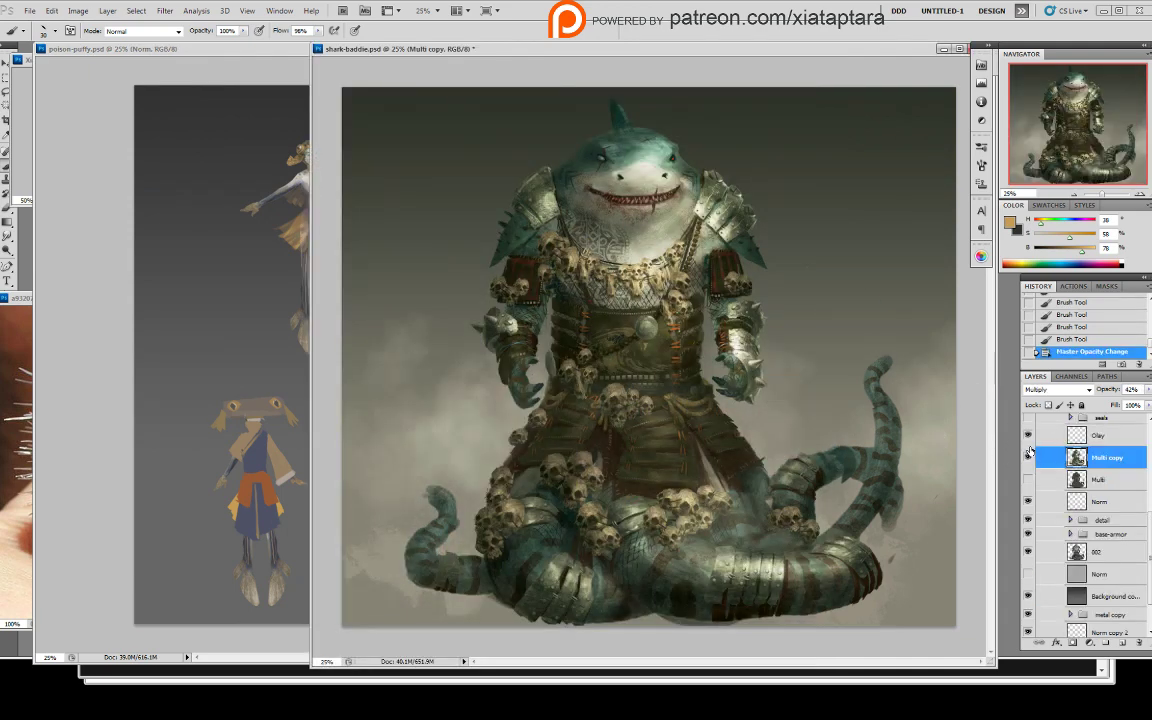
left_click_drag(706, 49, 687, 48)
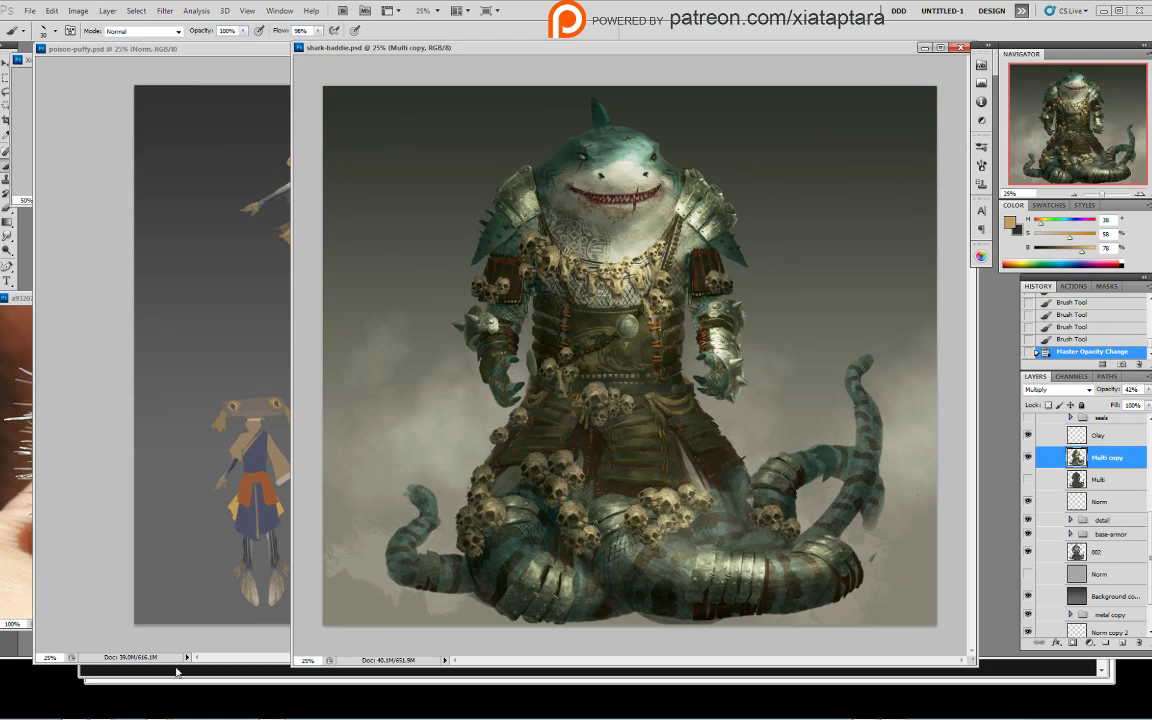
left_click(176, 671)
scroll(850, 374, "down", 5)
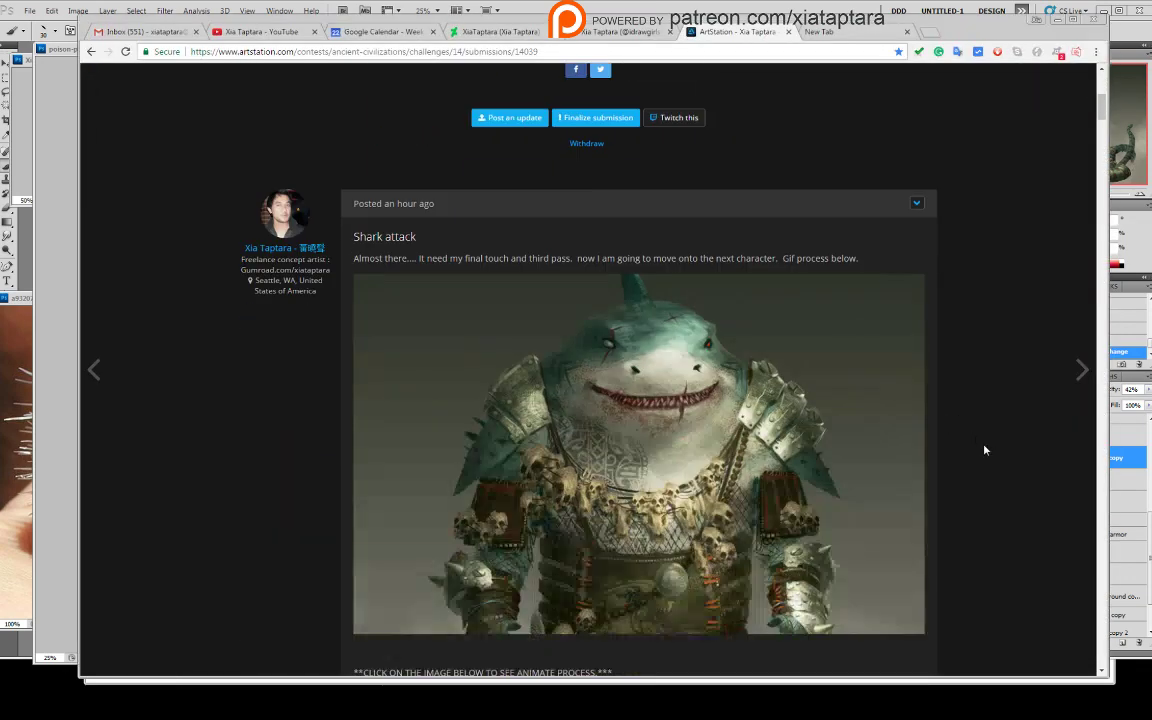
scroll(986, 448, "down", 5)
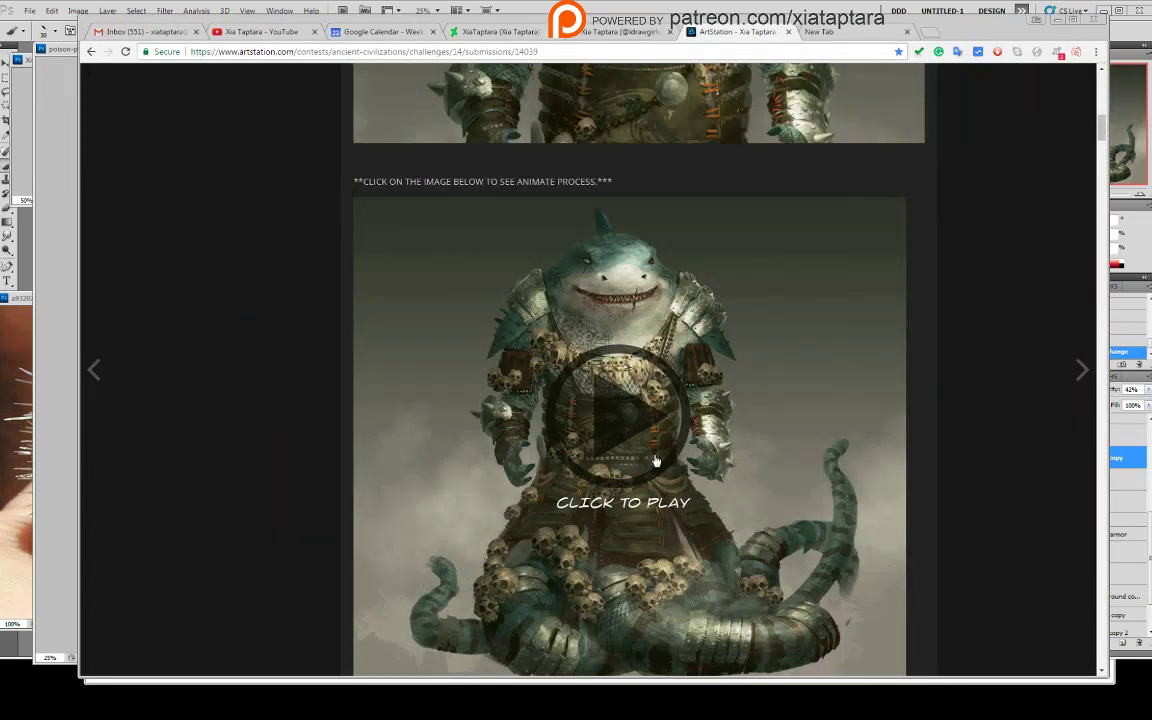
right_click(656, 460)
left_click(1021, 392)
scroll(1016, 399, "up", 2)
scroll(1016, 401, "up", 3)
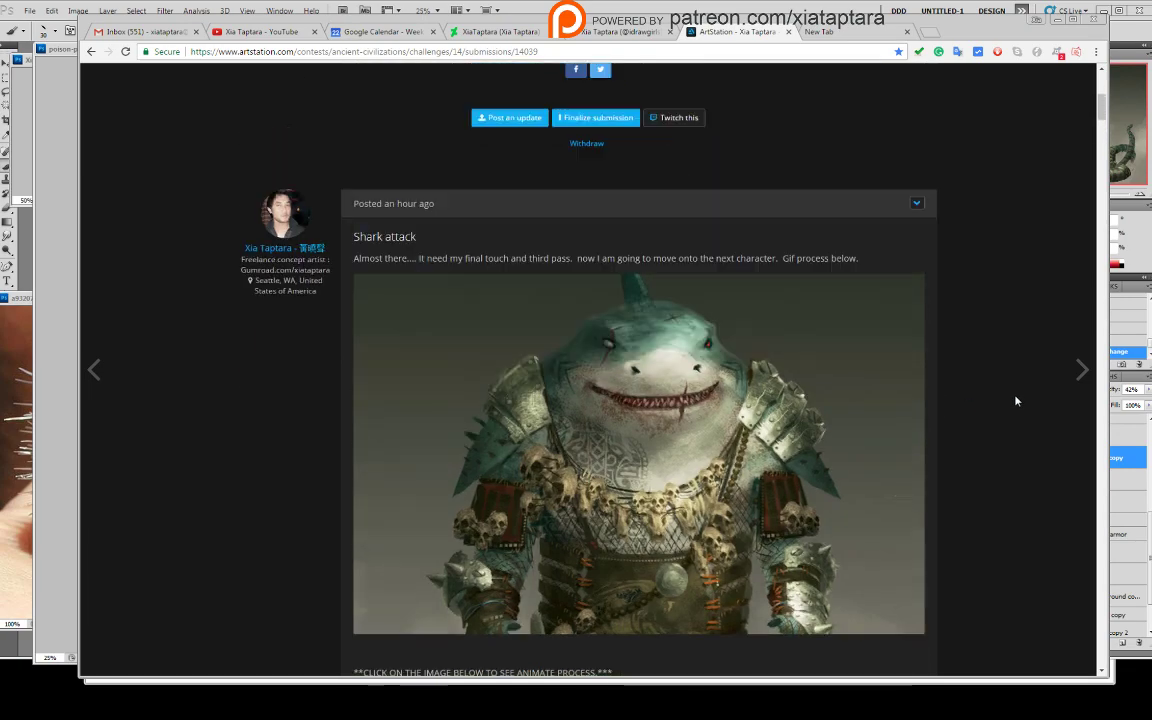
scroll(1016, 401, "up", 3)
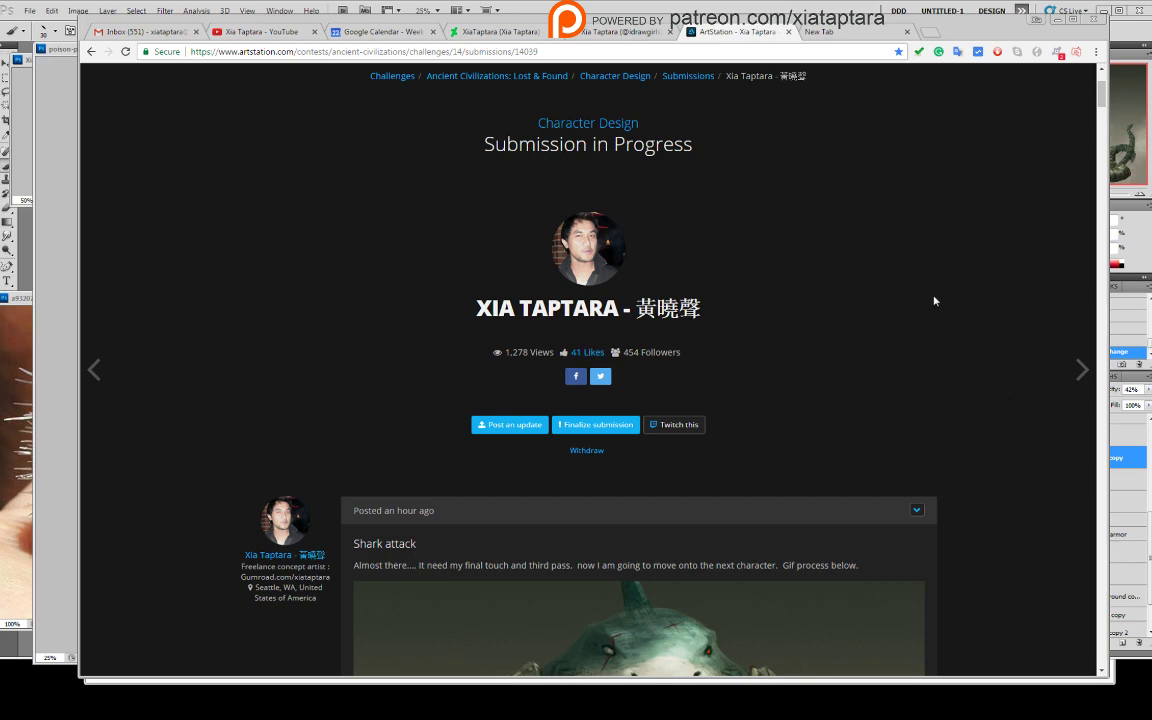
scroll(1023, 375, "down", 7)
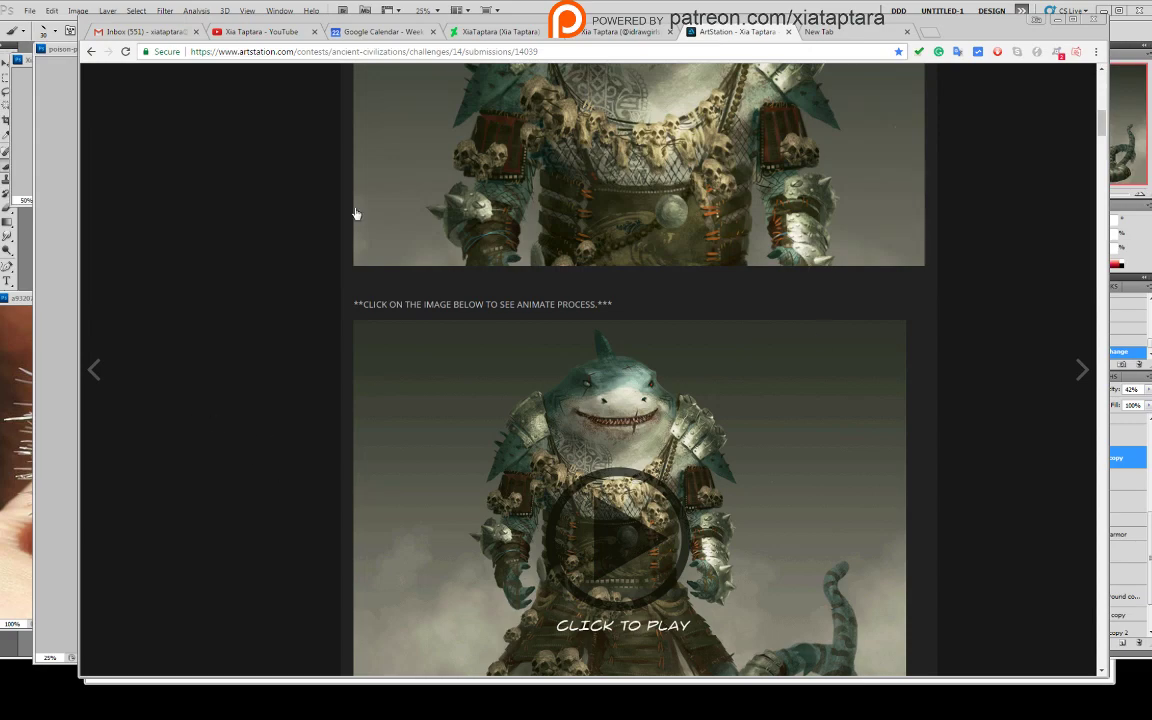
scroll(992, 345, "down", 2)
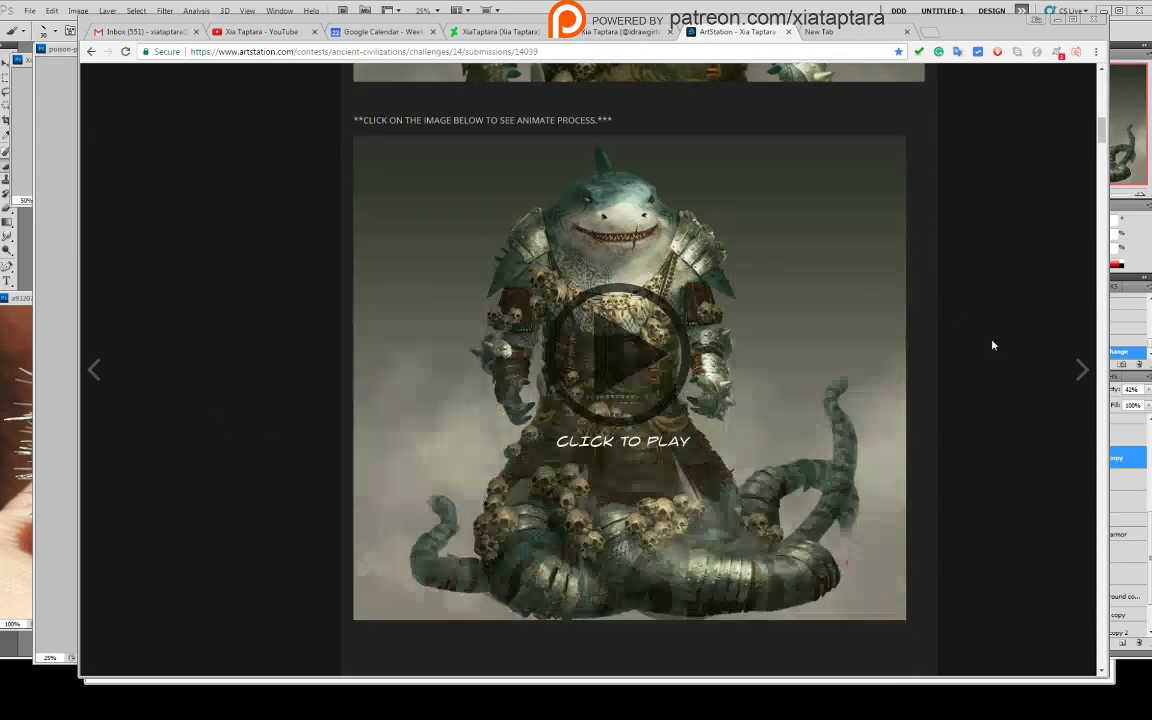
scroll(975, 333, "down", 2)
scroll(951, 305, "up", 3)
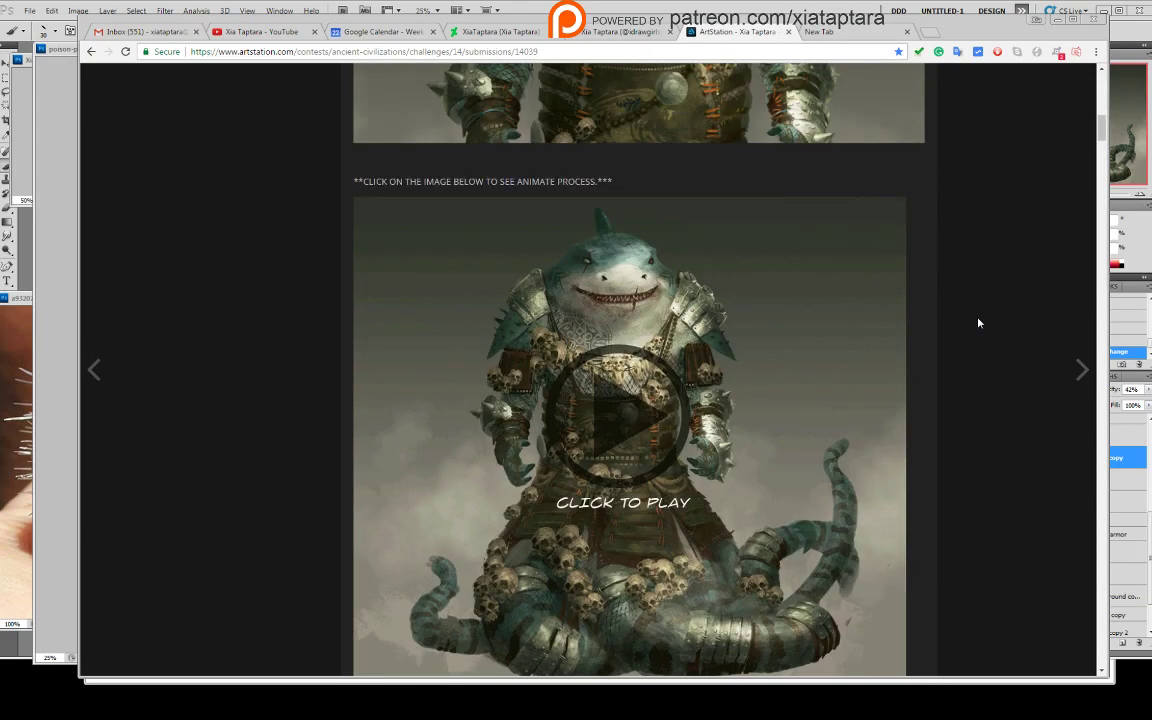
- Switch back to Photoshop and bring the poison-puffy.psd document to the front
left_click(817, 6)
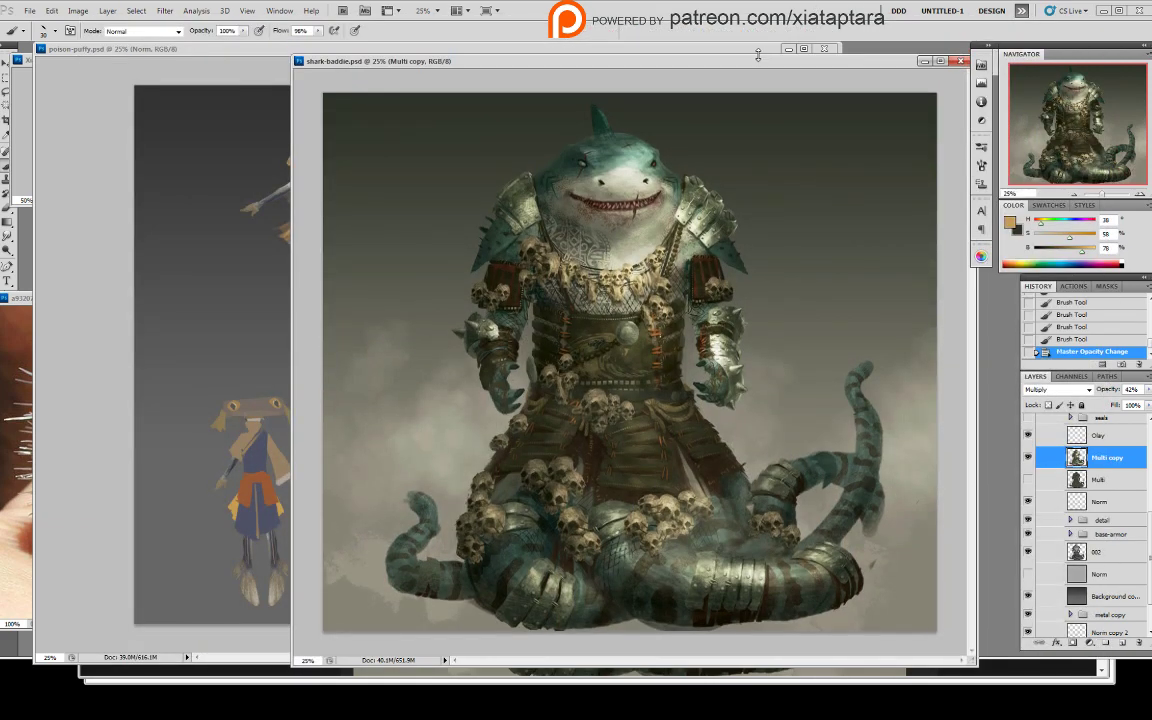
left_click(206, 100)
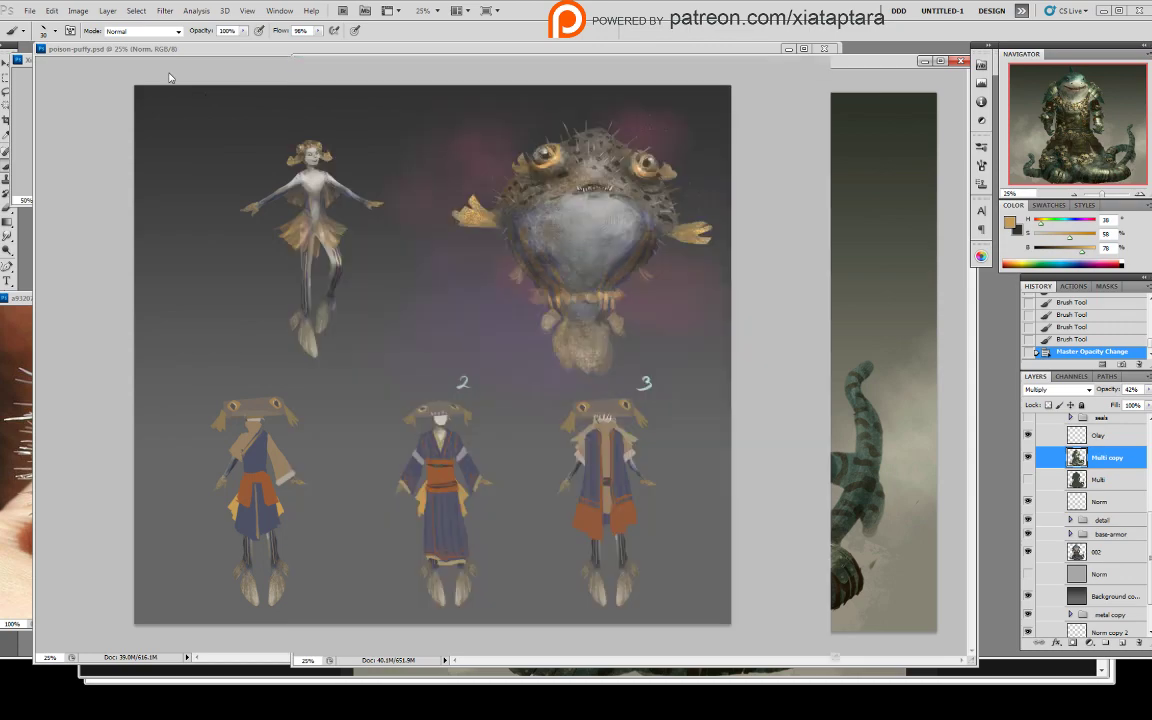